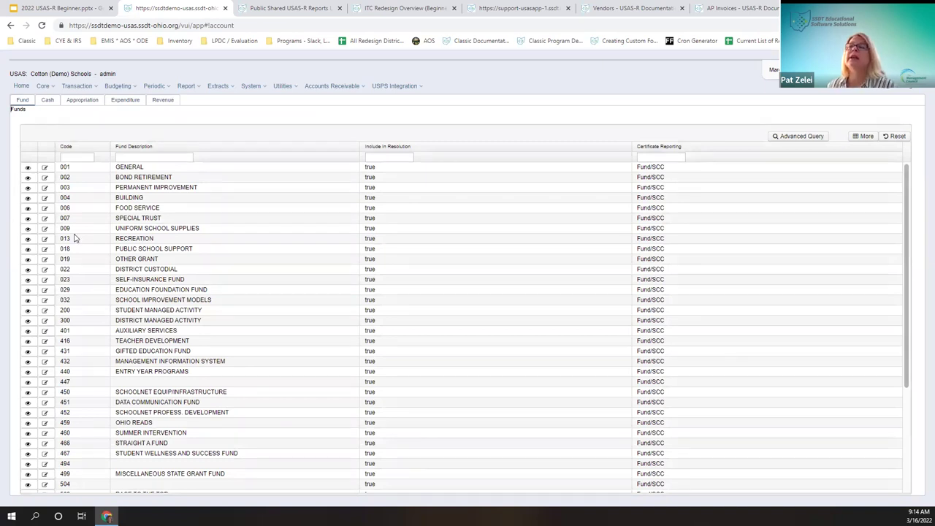
Step: Open the Cash Accounts list, narrow Initial Cash and place it before the Start/Stop Date columns
click(42, 86)
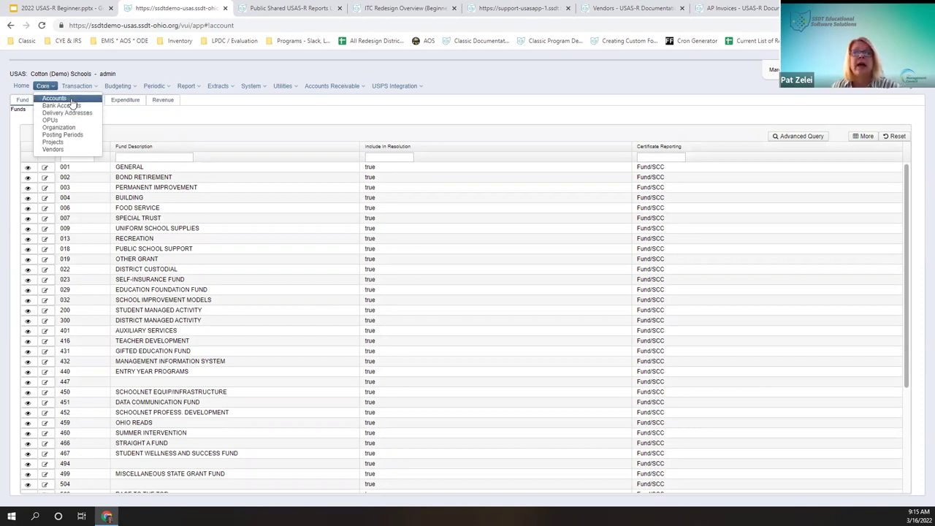
click(57, 98)
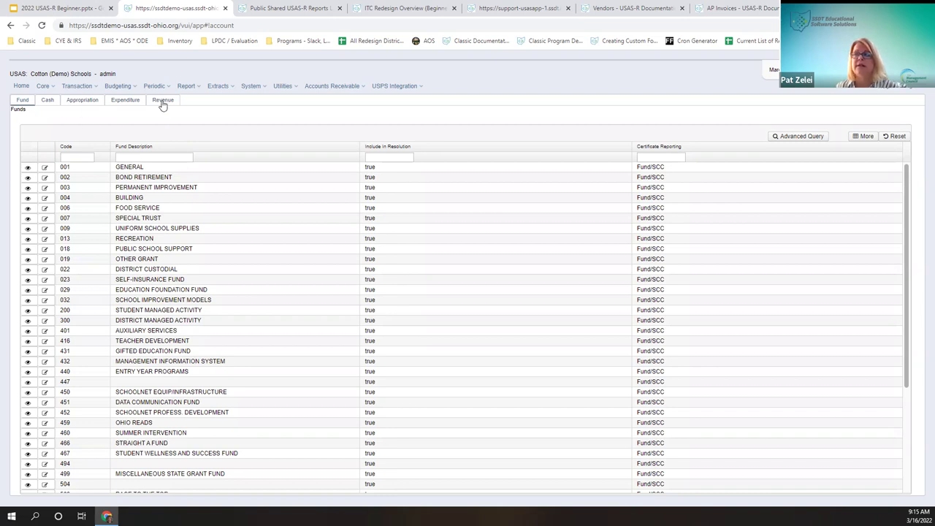
click(48, 101)
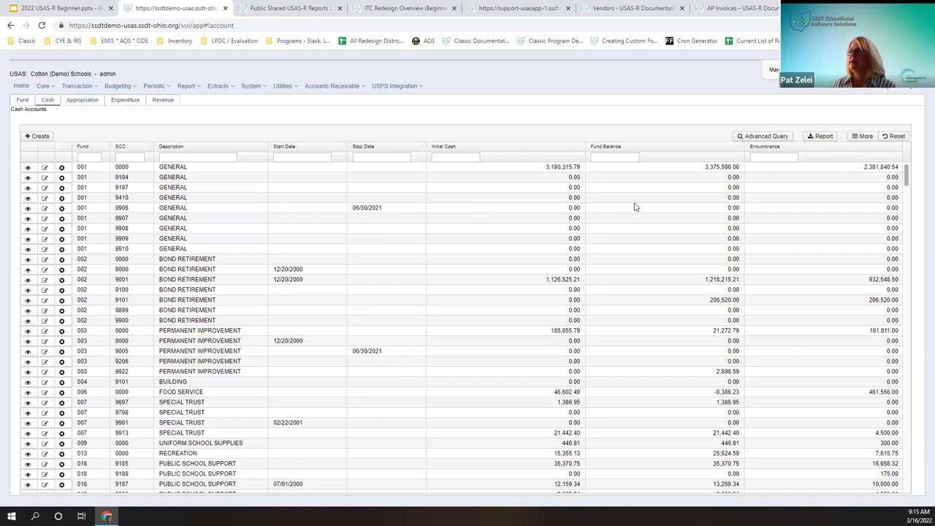
drag(582, 144, 490, 144)
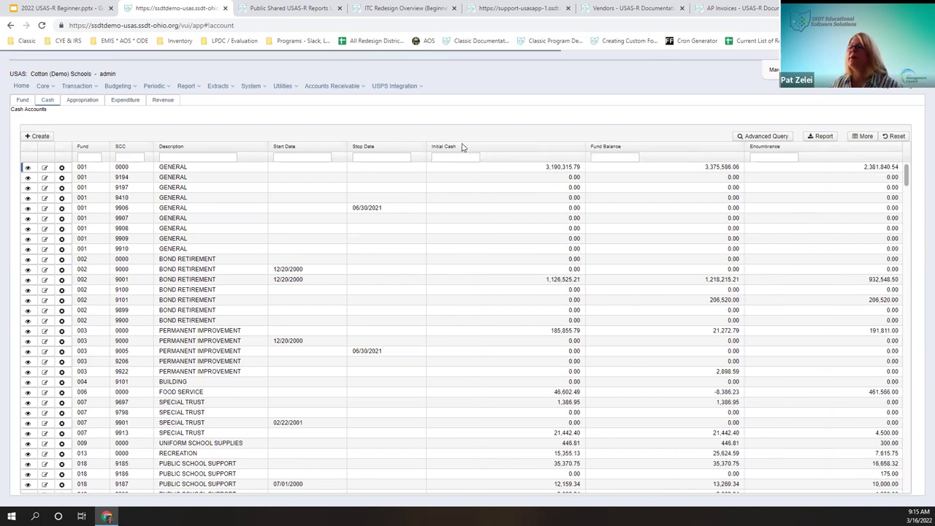
mouse_move(301, 147)
mouse_down()
mouse_move(543, 153)
mouse_move(334, 146)
mouse_move(514, 157)
mouse_move(321, 147)
mouse_move(546, 150)
mouse_move(452, 177)
mouse_up()
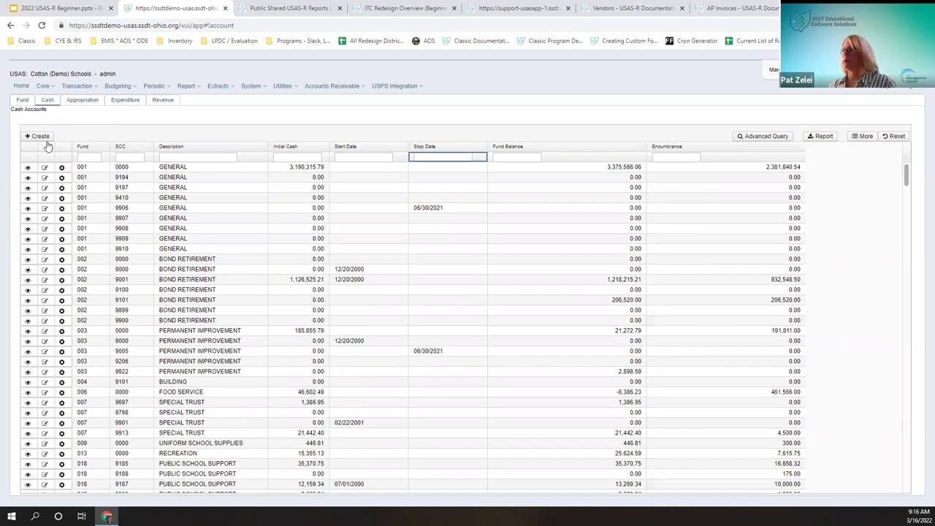
click(97, 158)
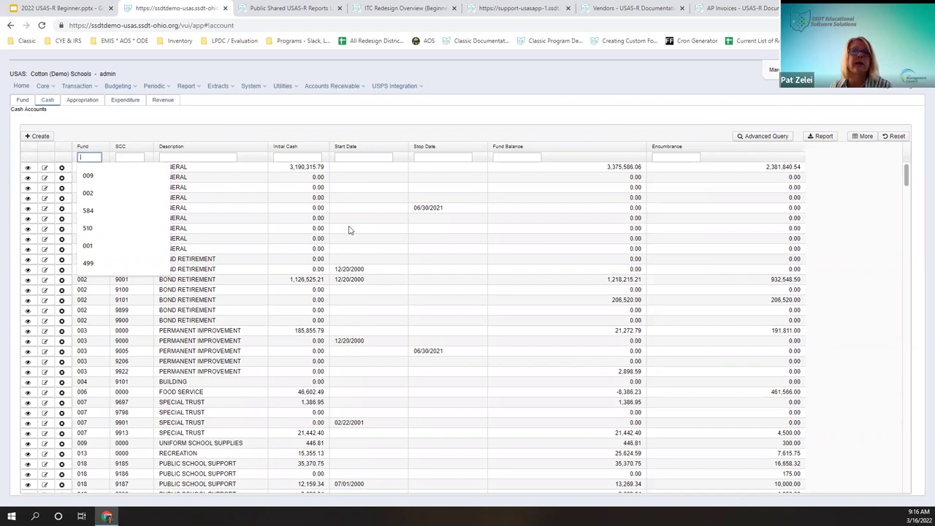
text(000)
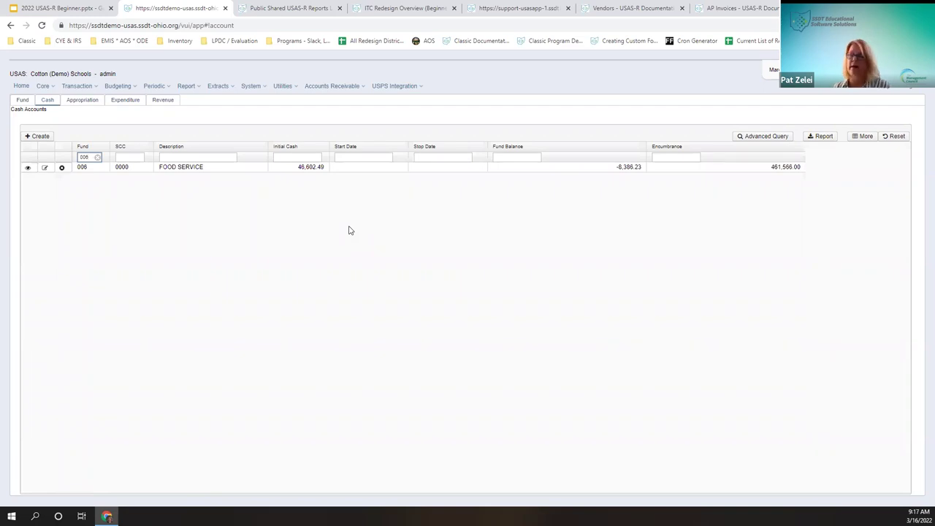
key(BackSpace)
key(BackSpace)
key(BackSpace)
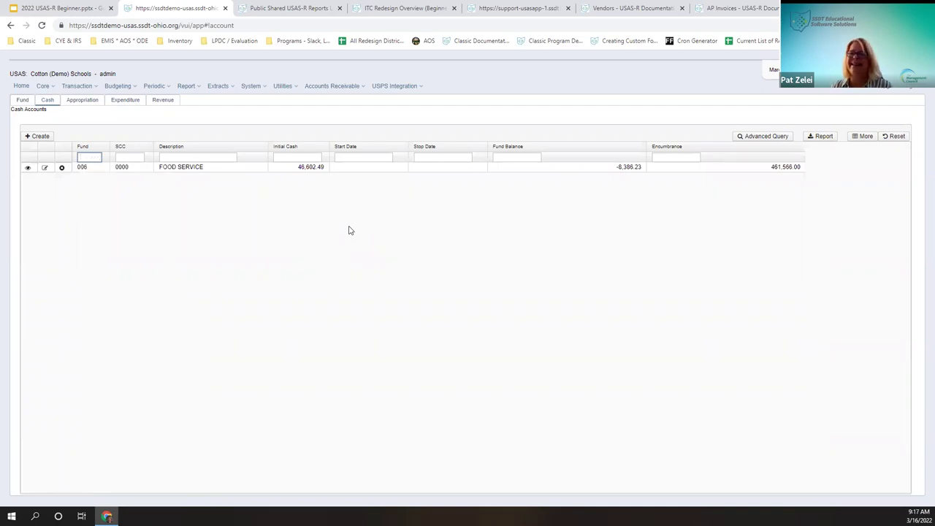
click(91, 155)
text(001)
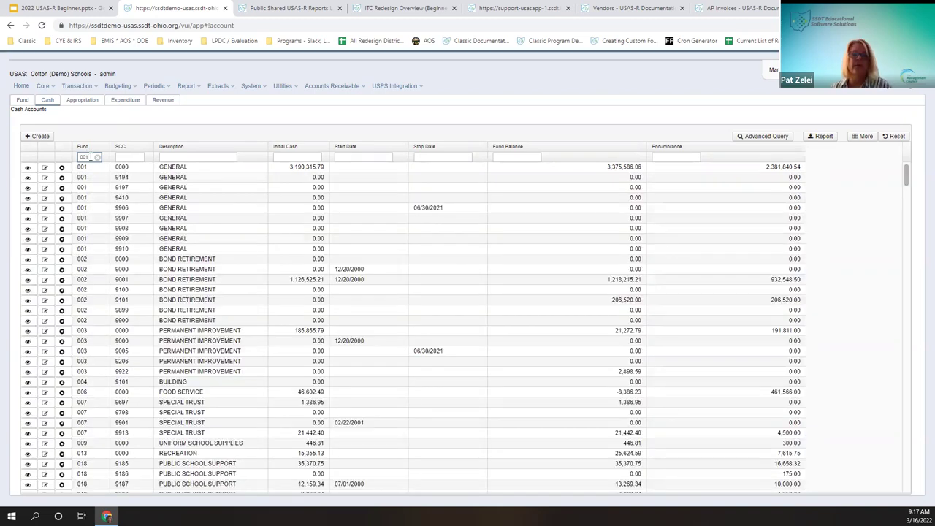
key(Tab)
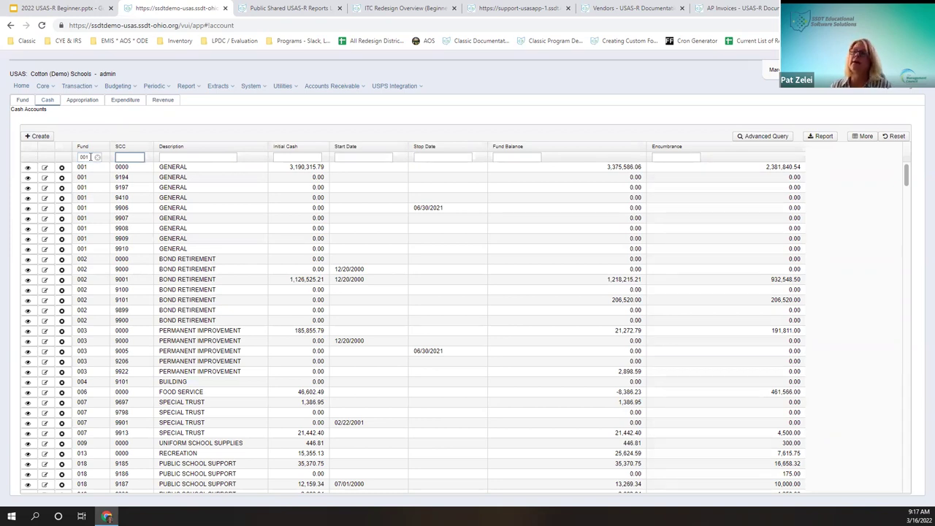
click(97, 158)
click(182, 158)
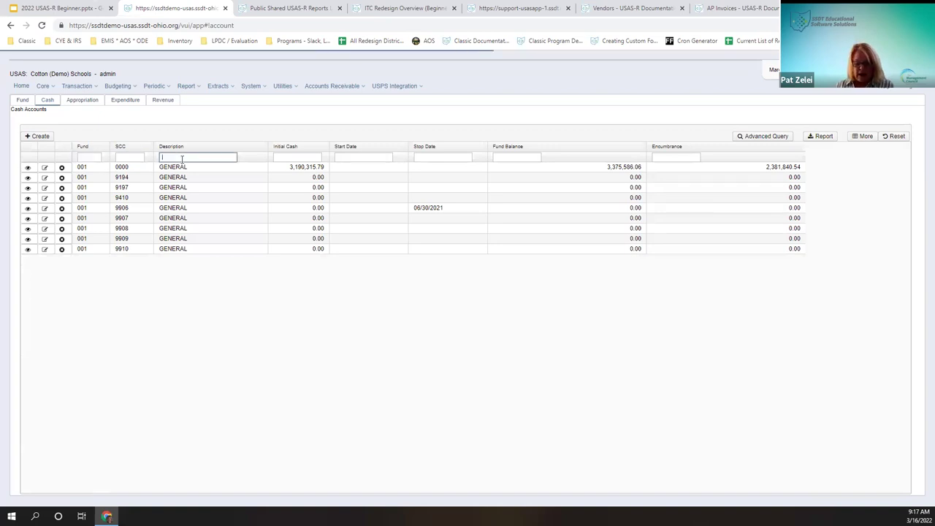
text(%)
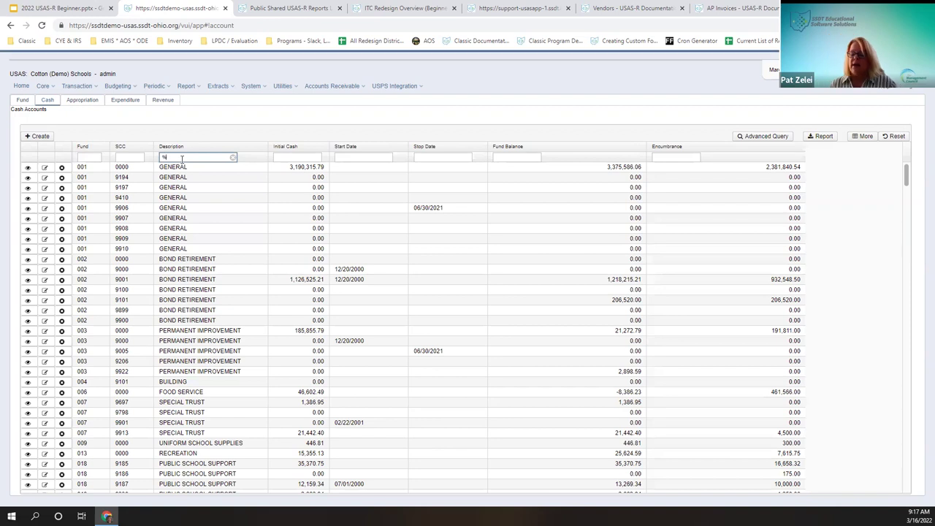
text(Uni)
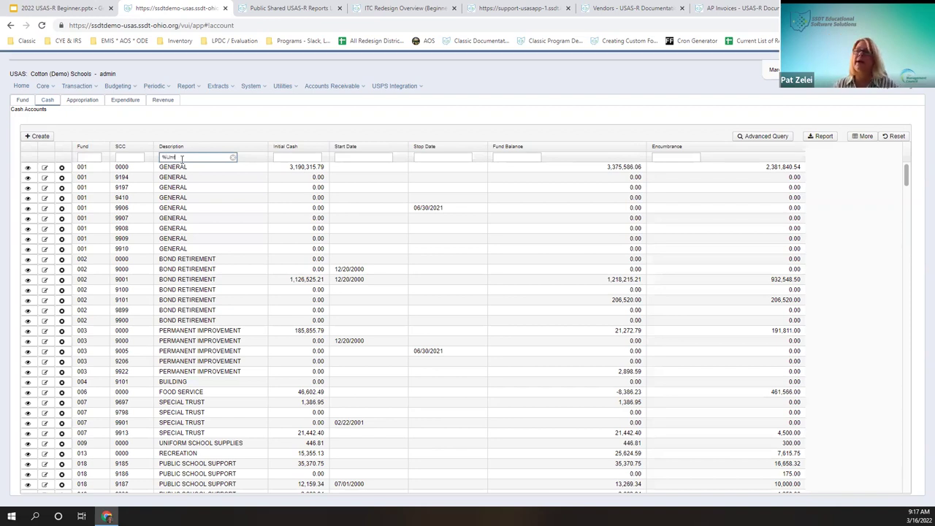
text(form)
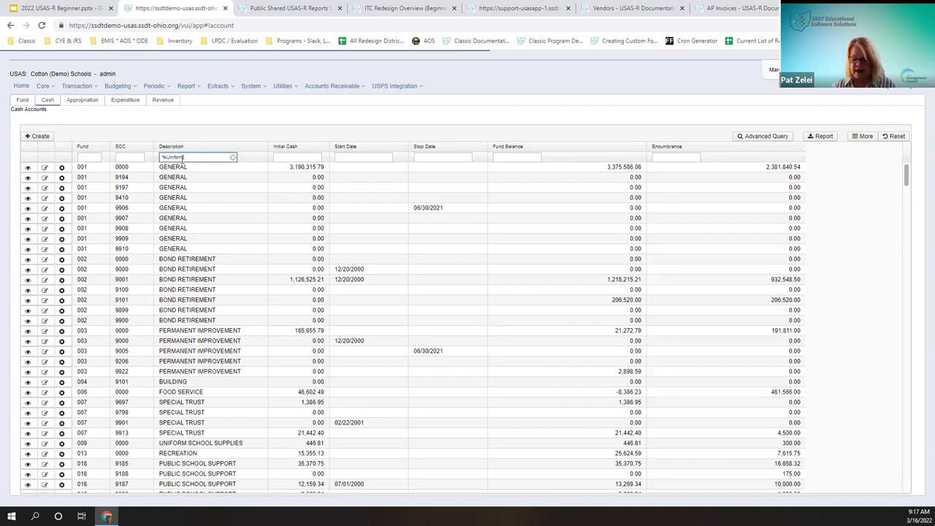
text(%)
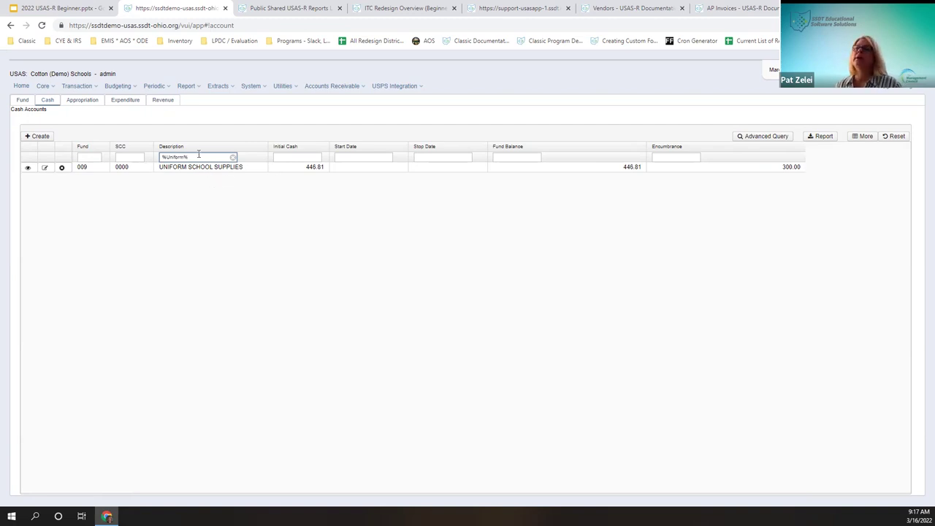
drag(158, 158, 181, 156)
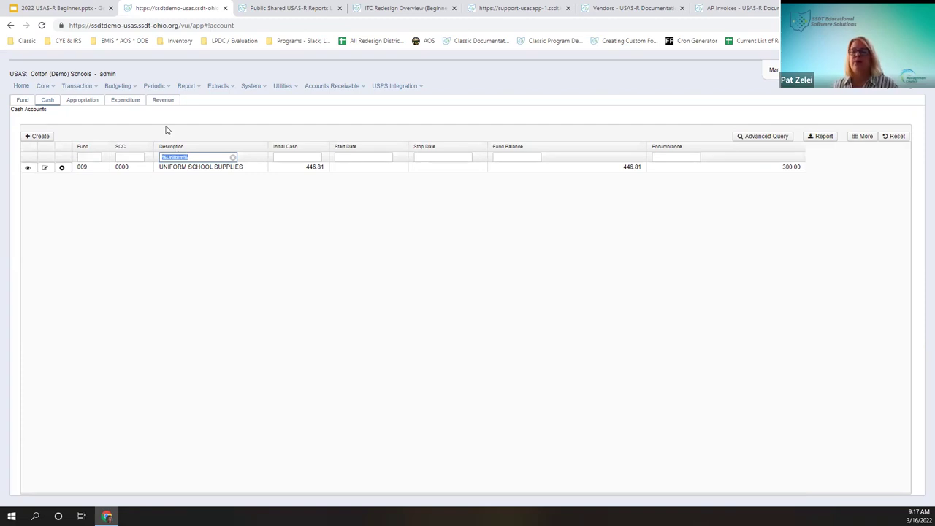
click(233, 157)
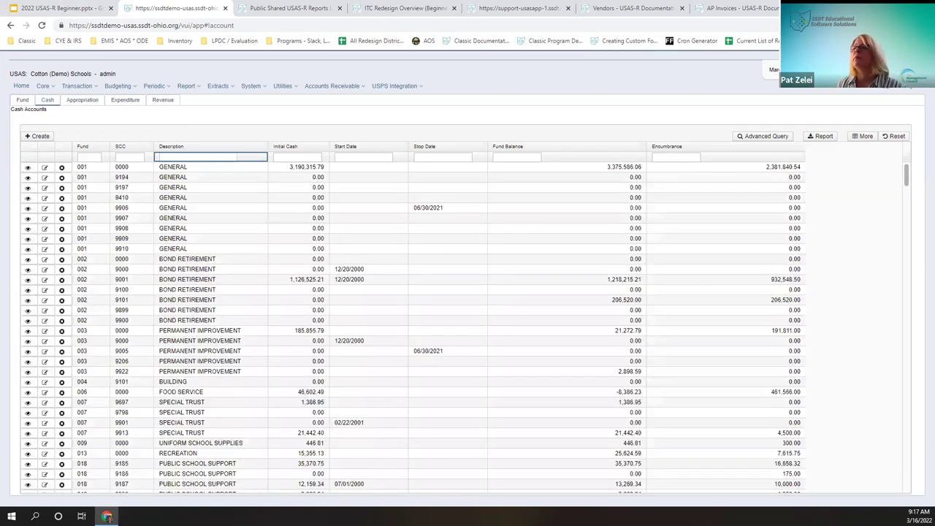
Step: Filter cash accounts to Initial Cash >0, correcting the mistaken filter entry
click(312, 157)
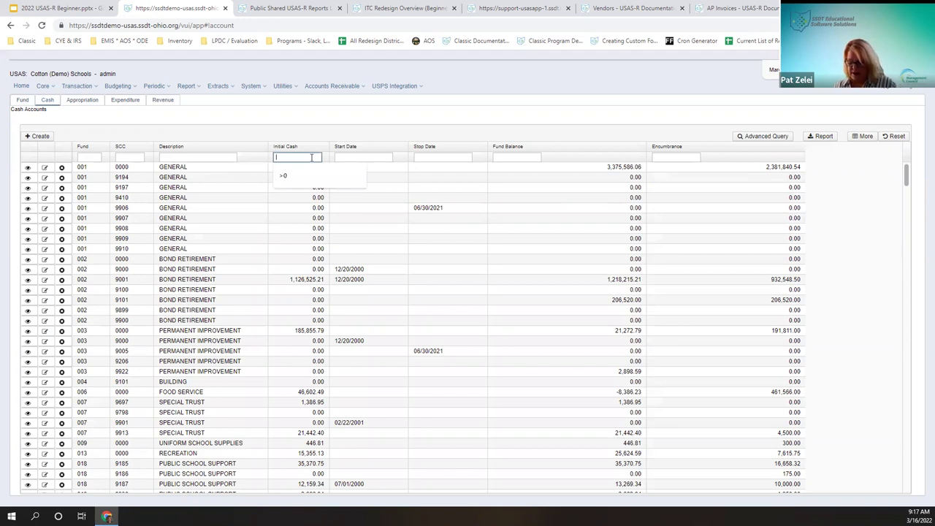
text(>)
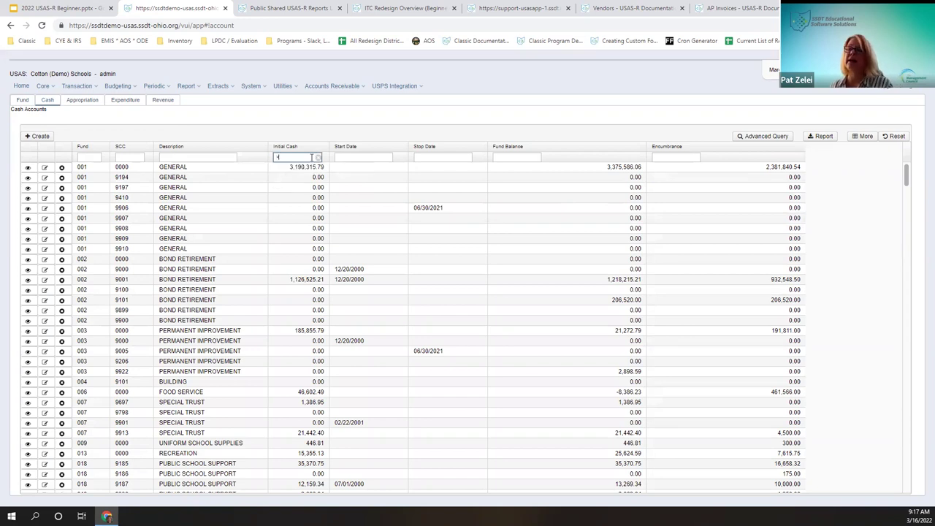
text(0)
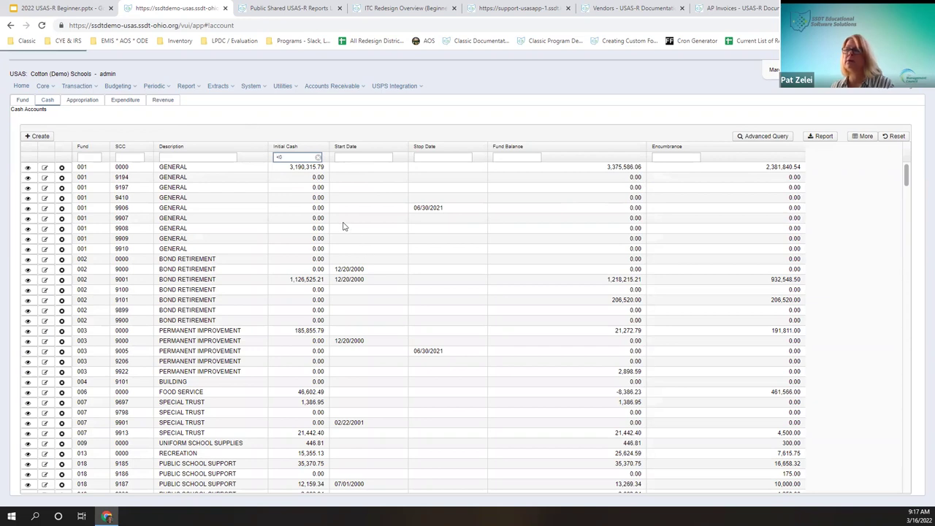
click(276, 157)
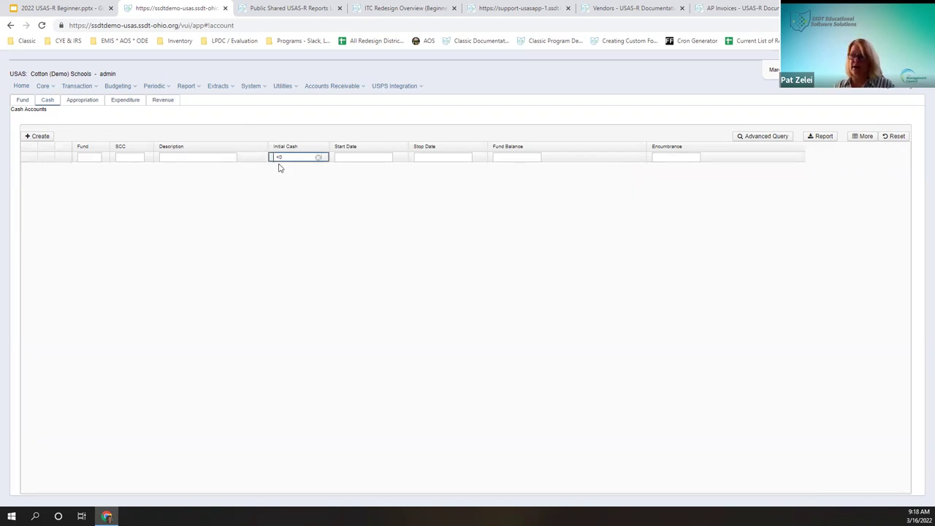
key(BackSpace)
key(BackSpace)
text(>0)
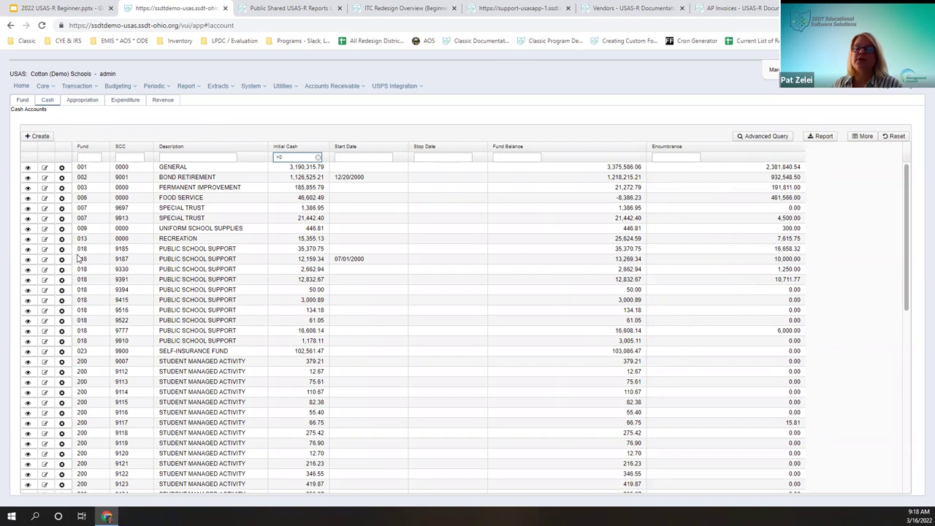
Step: Open Column Selection and toggle the Encumbrance column checkbox
click(864, 138)
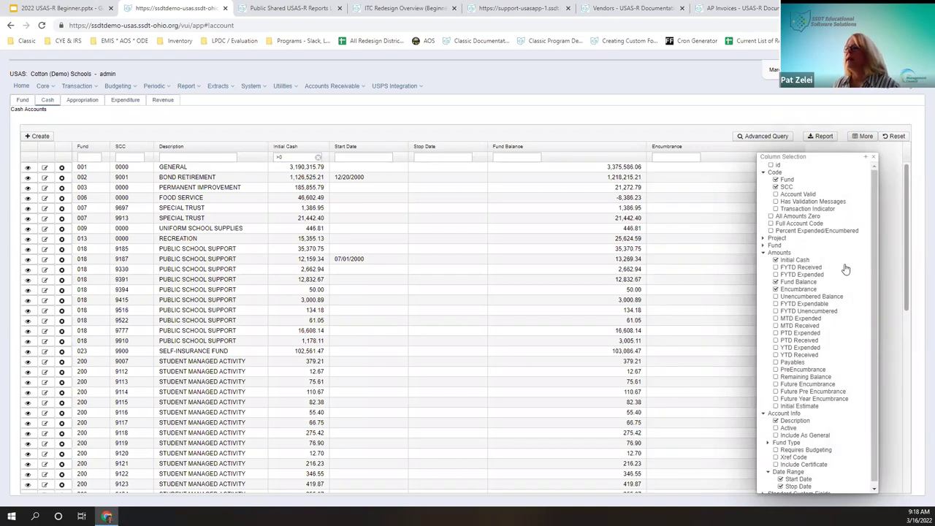
click(776, 291)
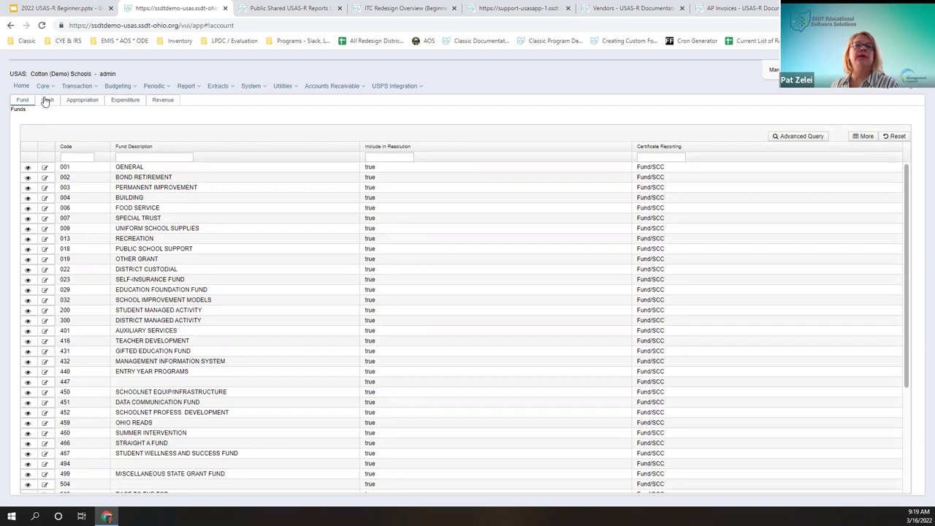
Step: Open fund 001 GENERAL in edit mode and reposition its dialog
click(28, 169)
click(28, 170)
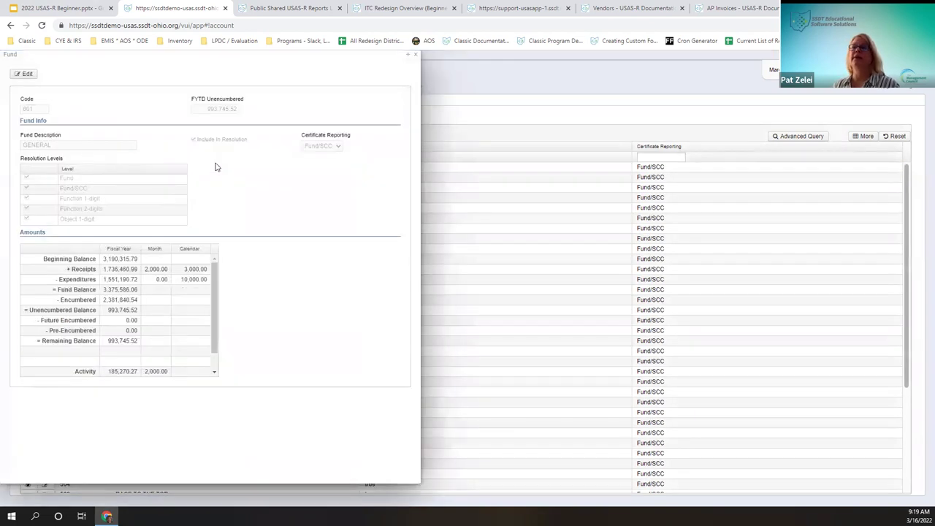
click(24, 74)
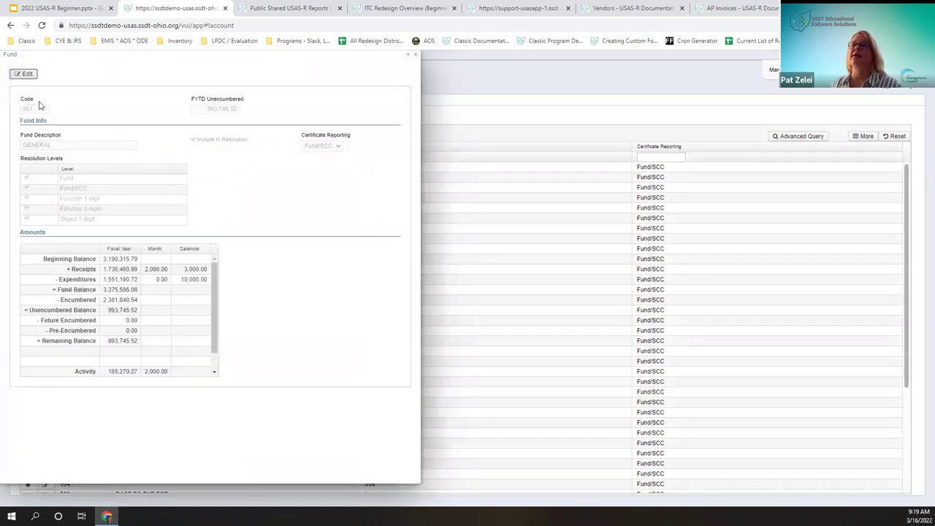
click(256, 52)
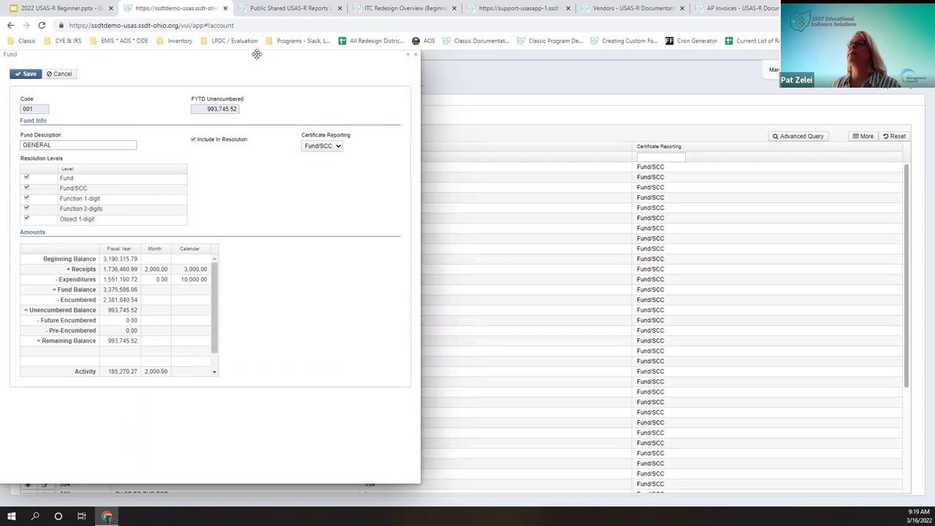
right_click(258, 54)
click(328, 345)
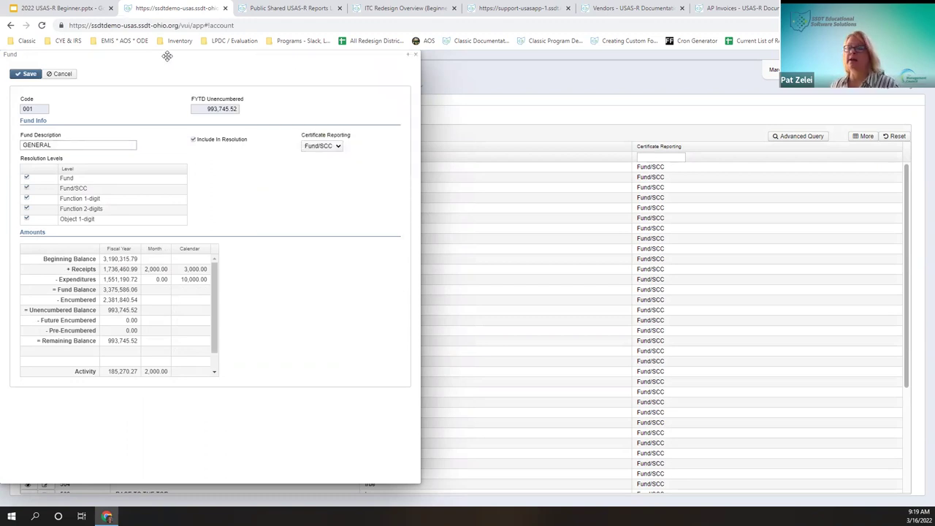
drag(168, 56, 589, 89)
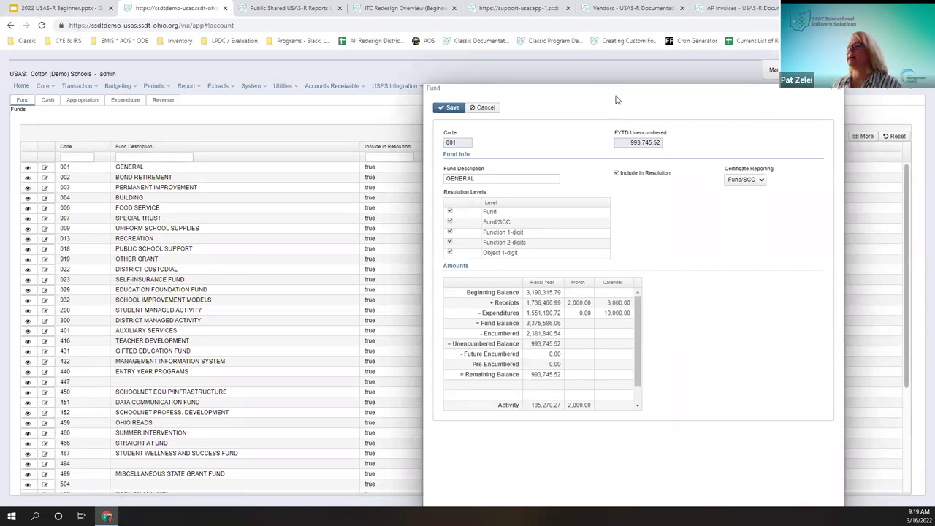
drag(610, 87, 265, 46)
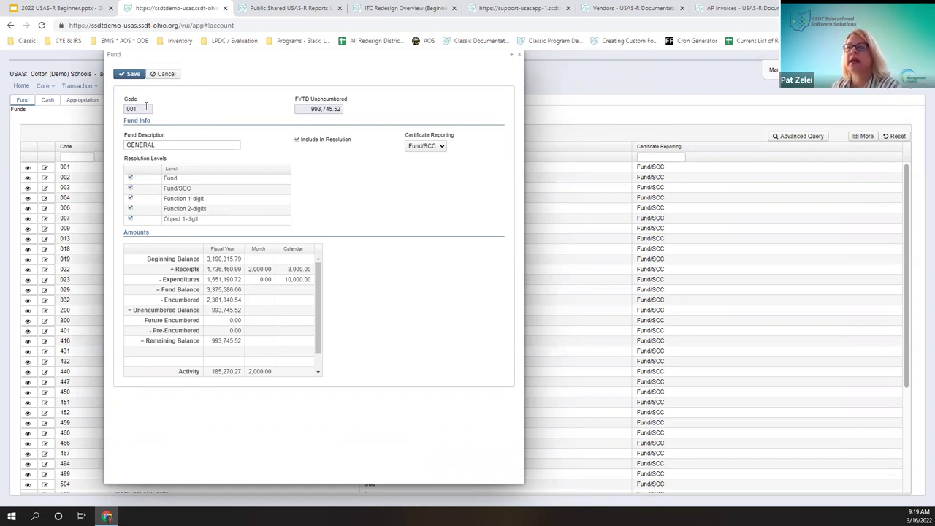
click(193, 148)
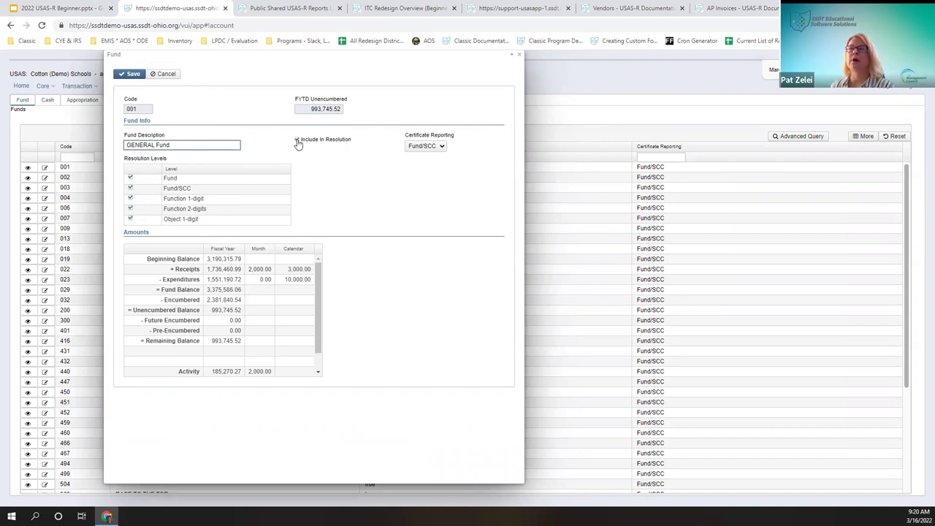
click(297, 140)
right_click(294, 164)
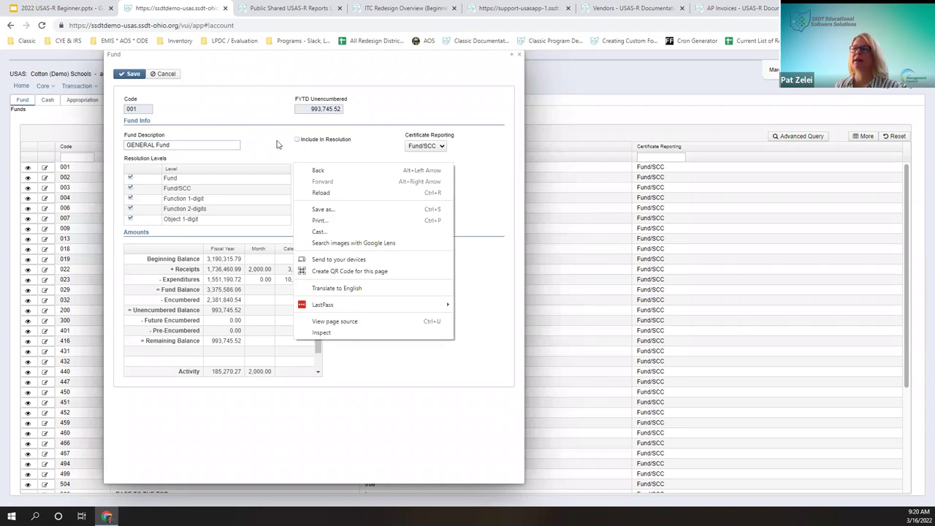
click(298, 140)
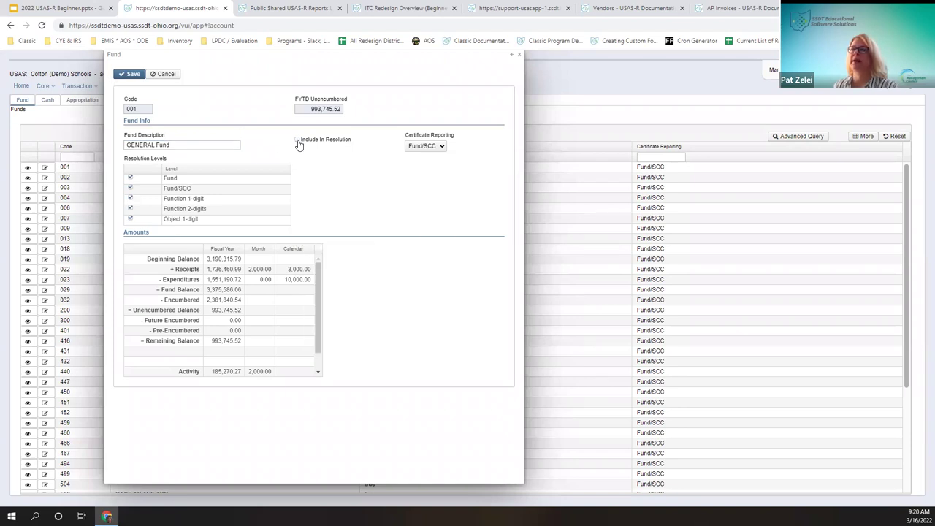
click(298, 140)
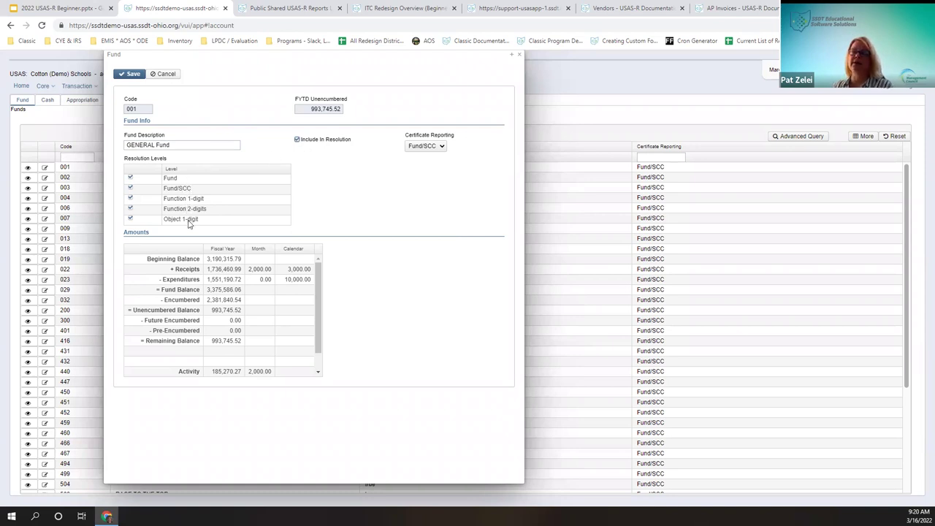
click(130, 218)
click(131, 209)
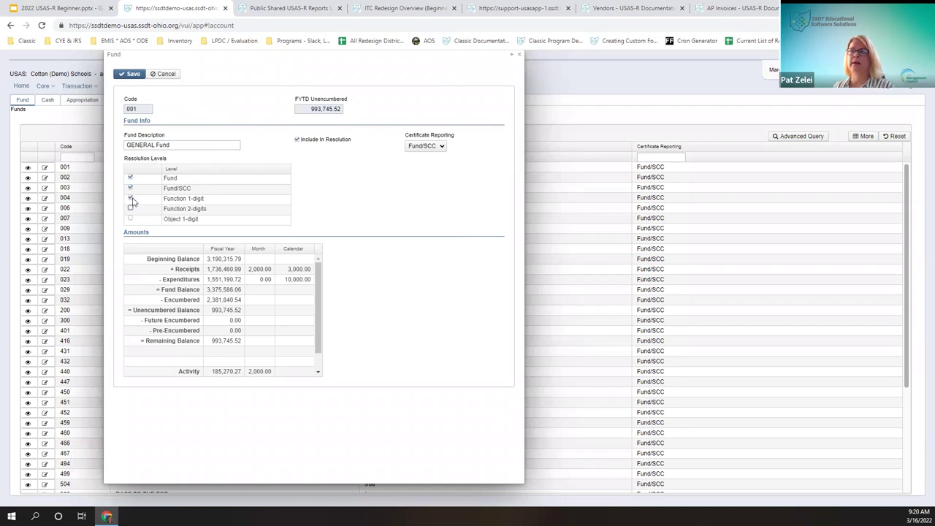
click(130, 209)
click(131, 219)
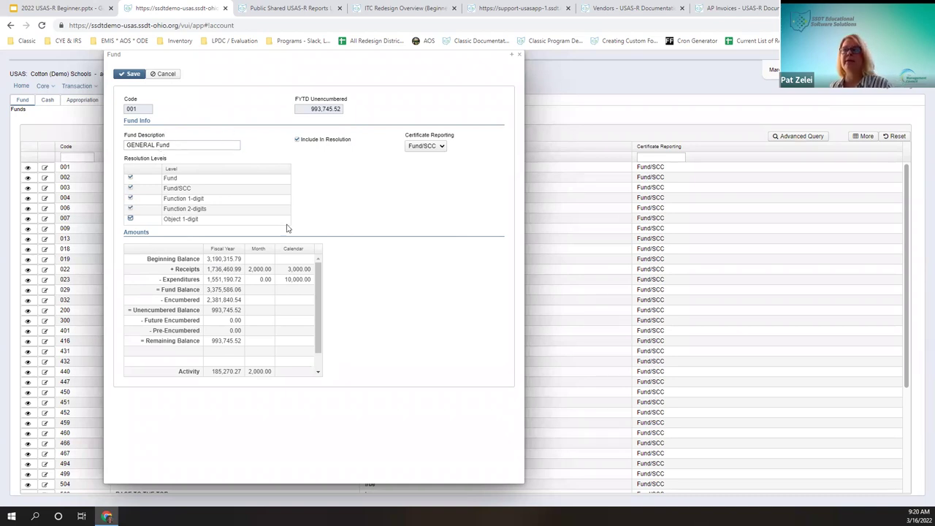
click(130, 208)
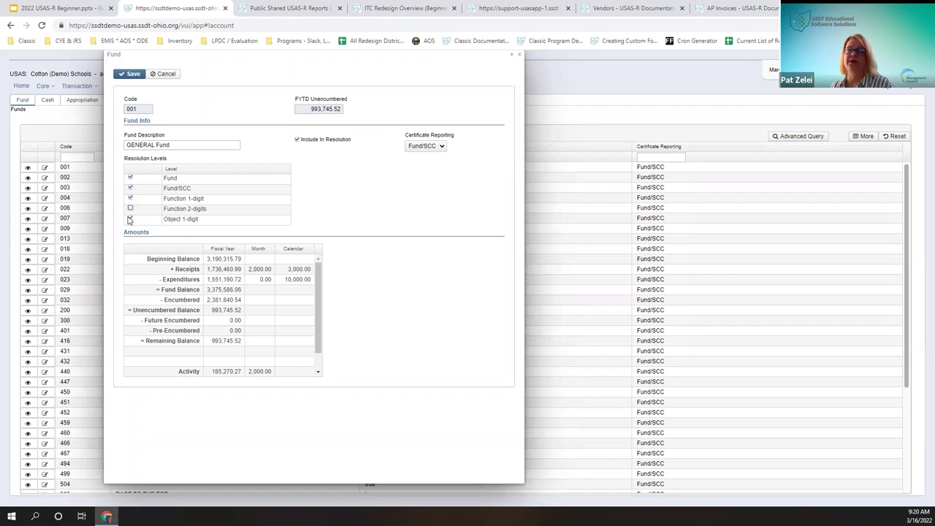
click(130, 209)
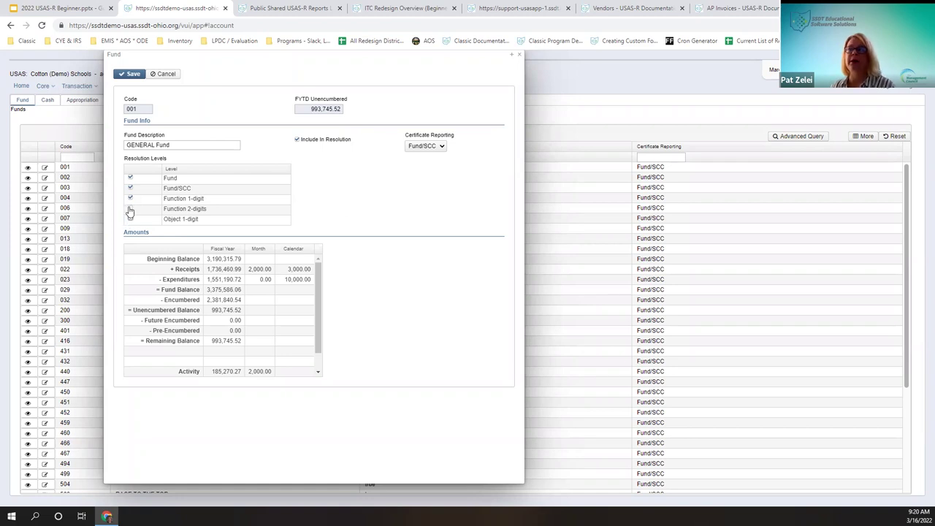
click(130, 218)
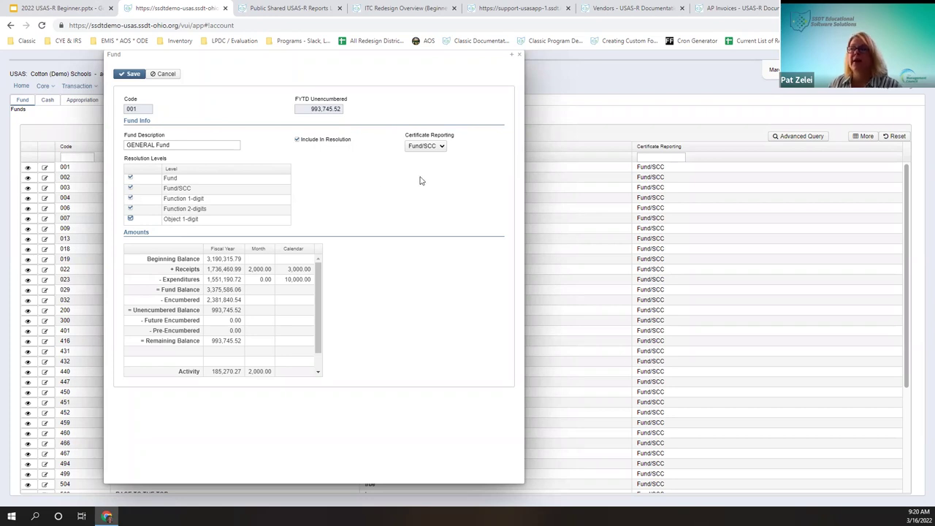
click(442, 147)
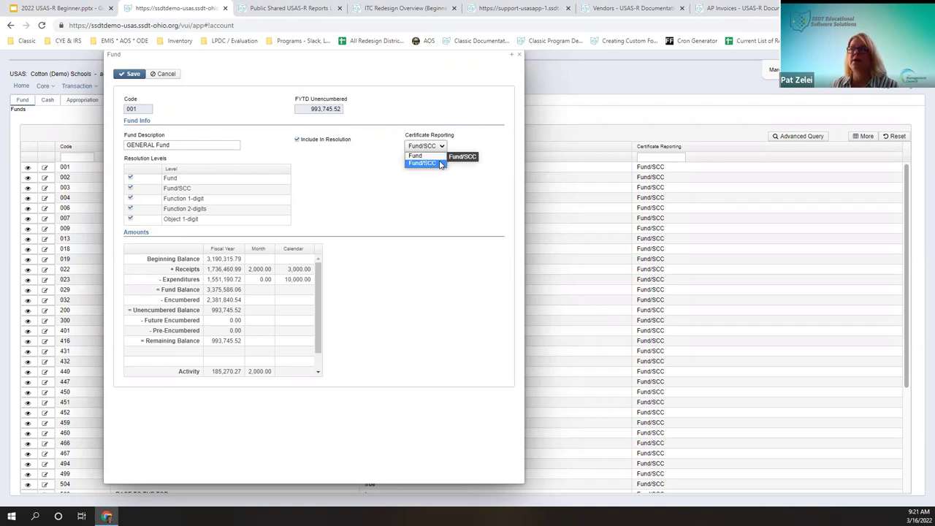
click(440, 164)
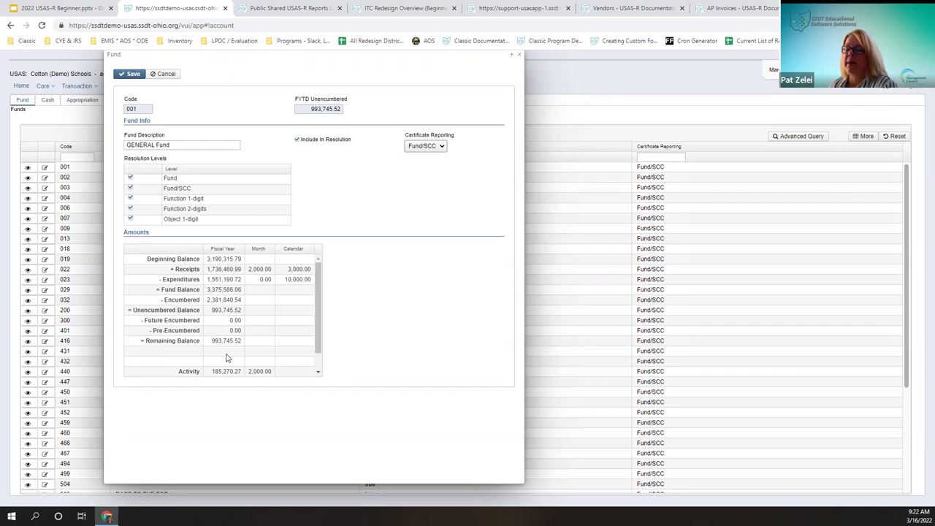
Step: Save fund 001 with description 'GENERAL Fund' and close its window
click(318, 372)
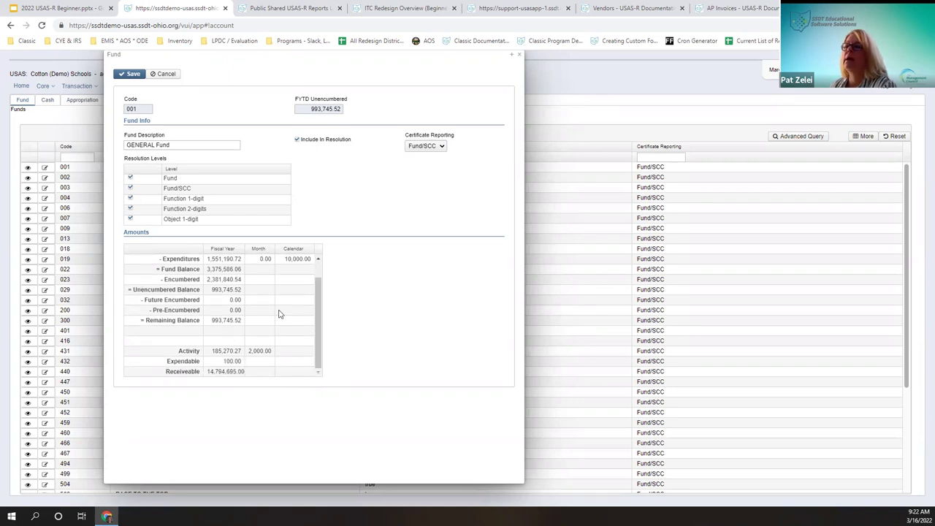
scroll(230, 333, up, 2)
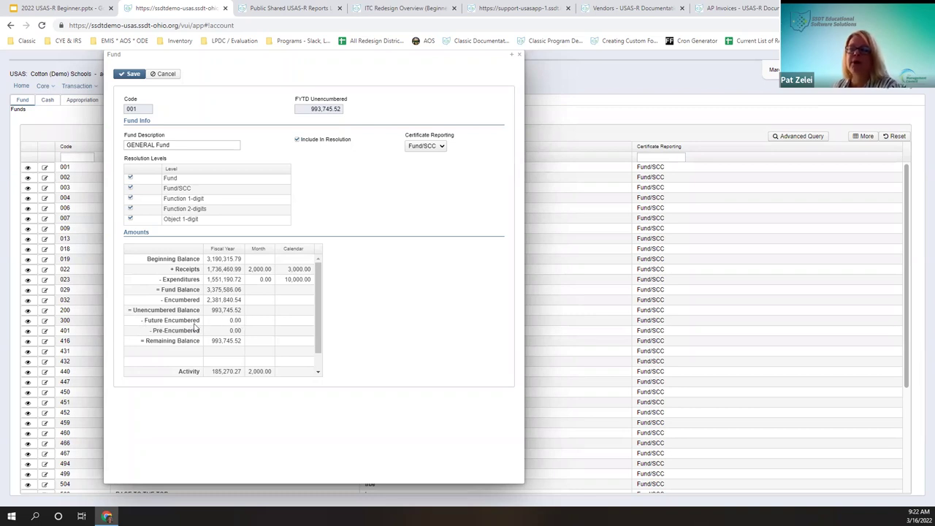
click(130, 74)
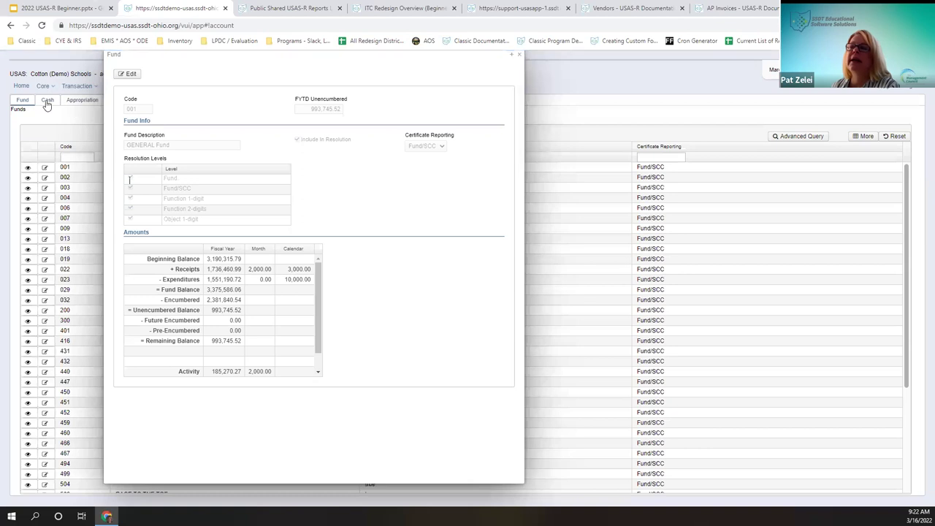
click(520, 56)
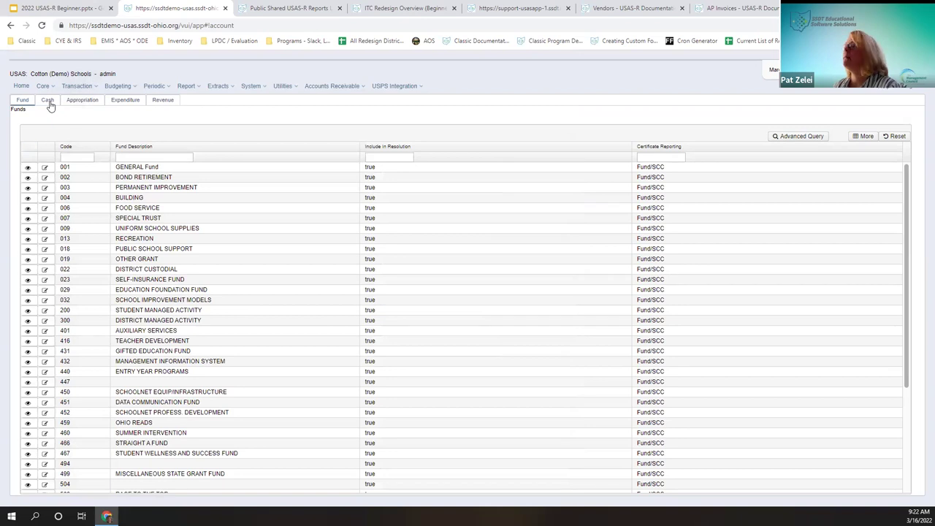
Step: Show the Cash Accounts list filtered to fund 001
click(47, 100)
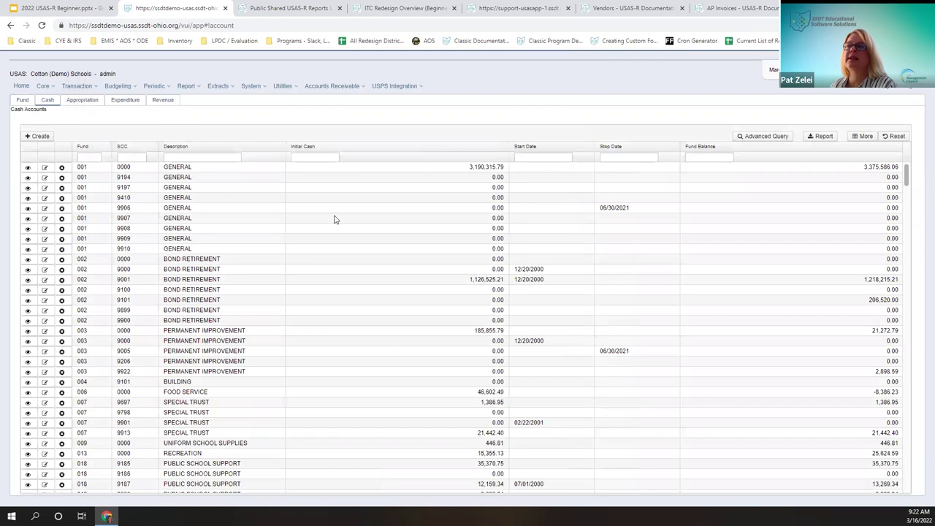
click(87, 157)
text(001)
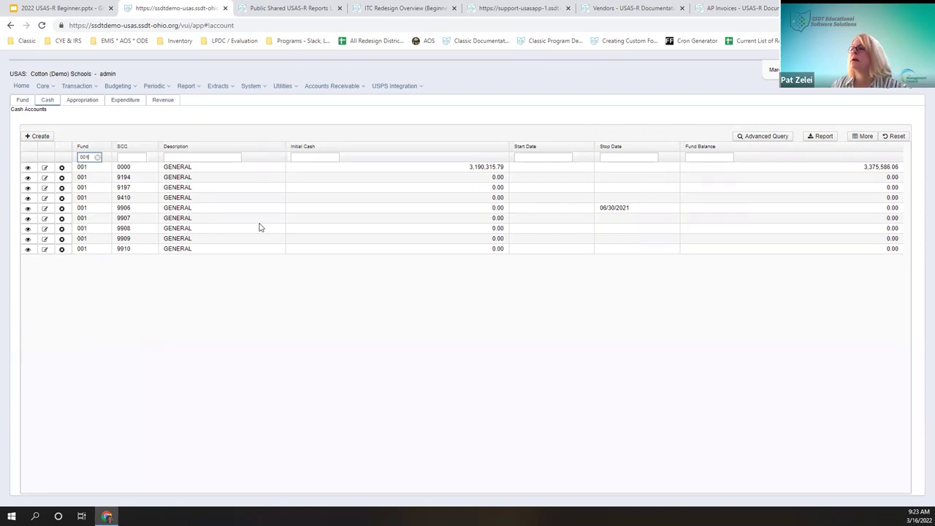
Step: Narrow the Initial Cash and Fund Balance columns and move Fund Balance ahead of Initial Cash
drag(508, 146, 359, 152)
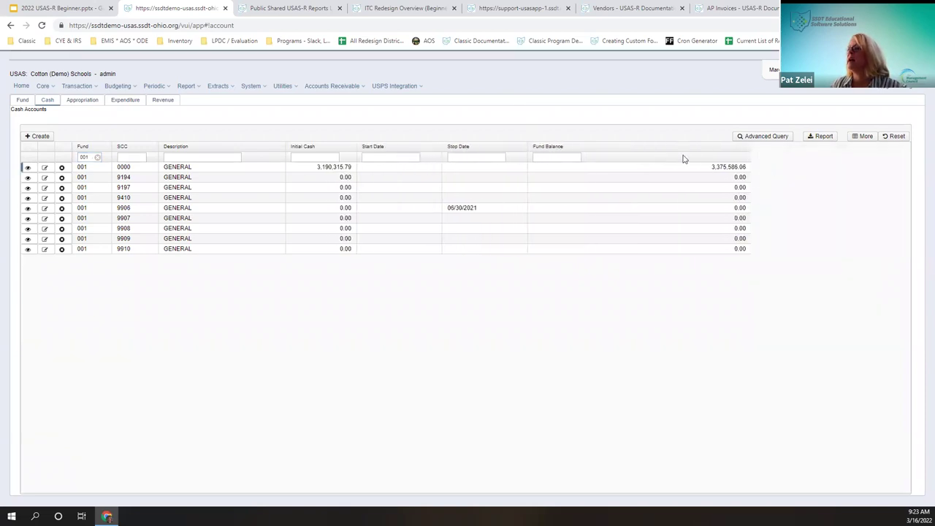
drag(610, 152, 278, 146)
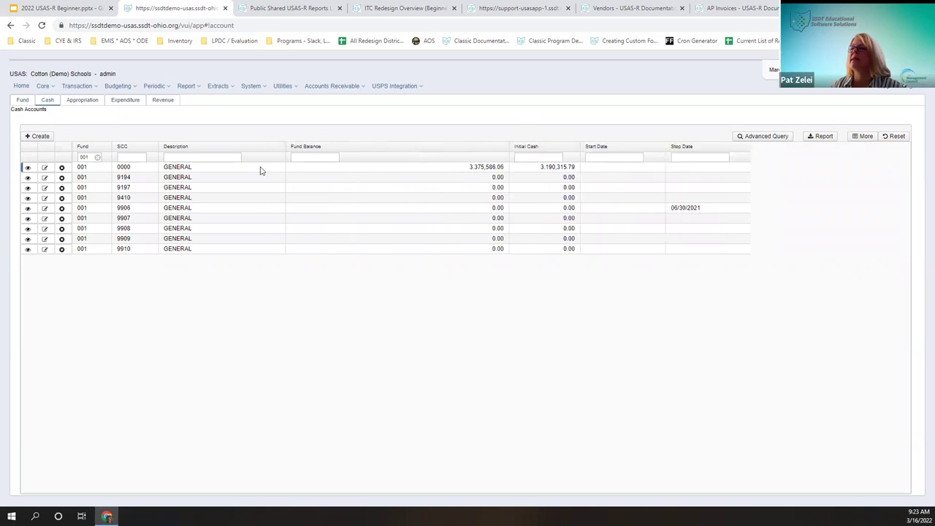
drag(509, 147, 372, 155)
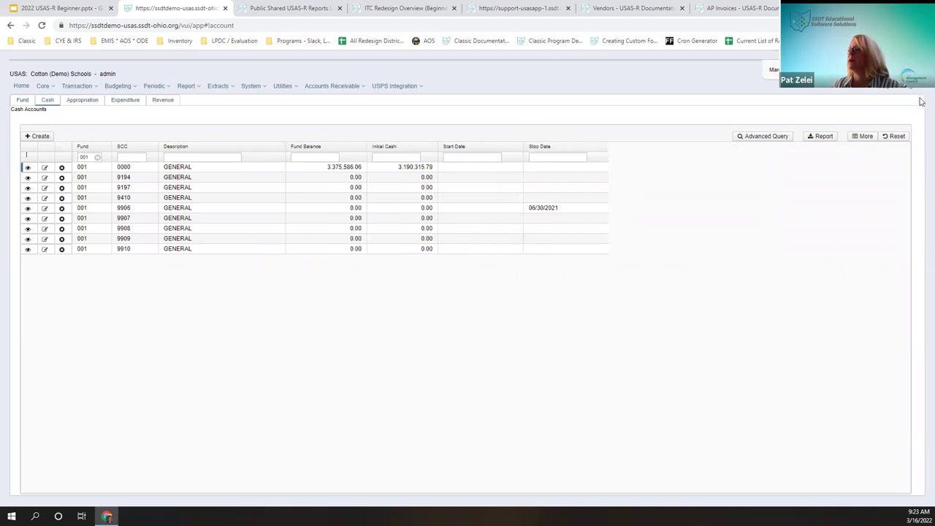
click(340, 150)
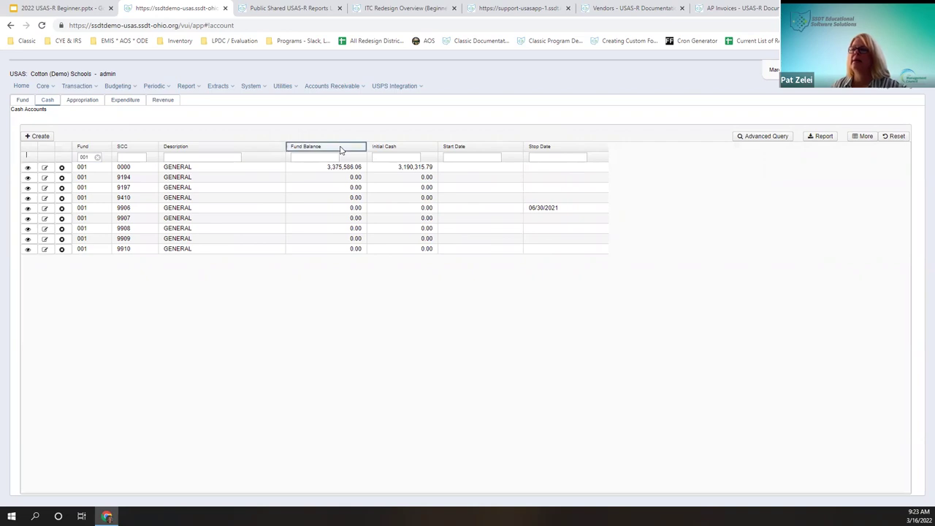
click(416, 153)
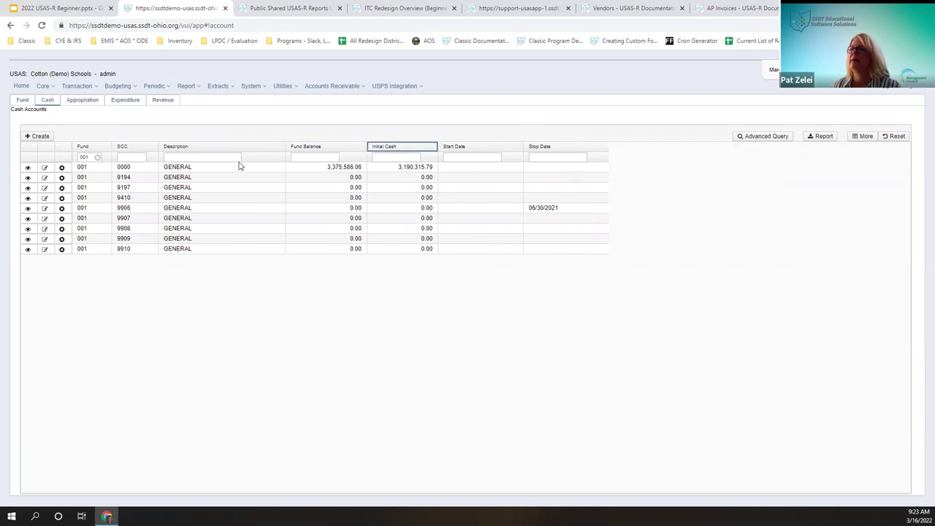
Step: Sort cash accounts by Description descending and clear the fund 001 filter
click(198, 152)
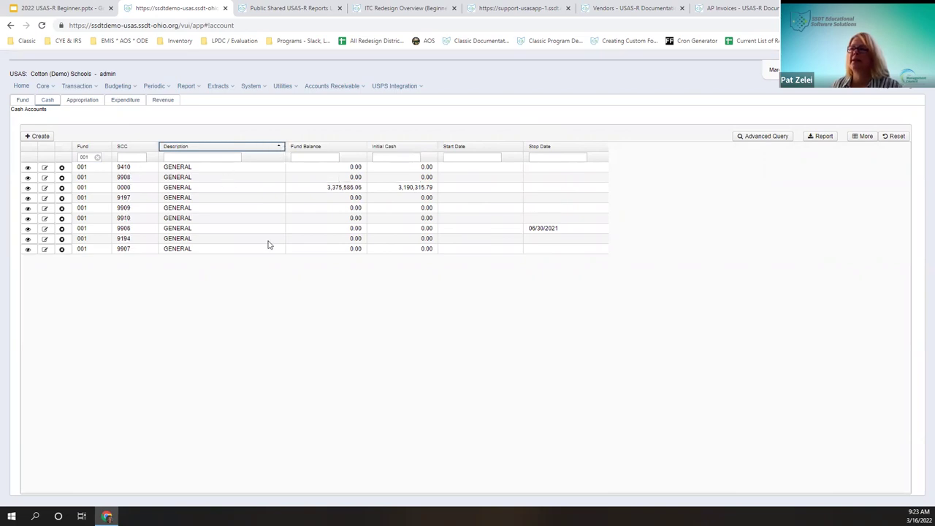
click(97, 157)
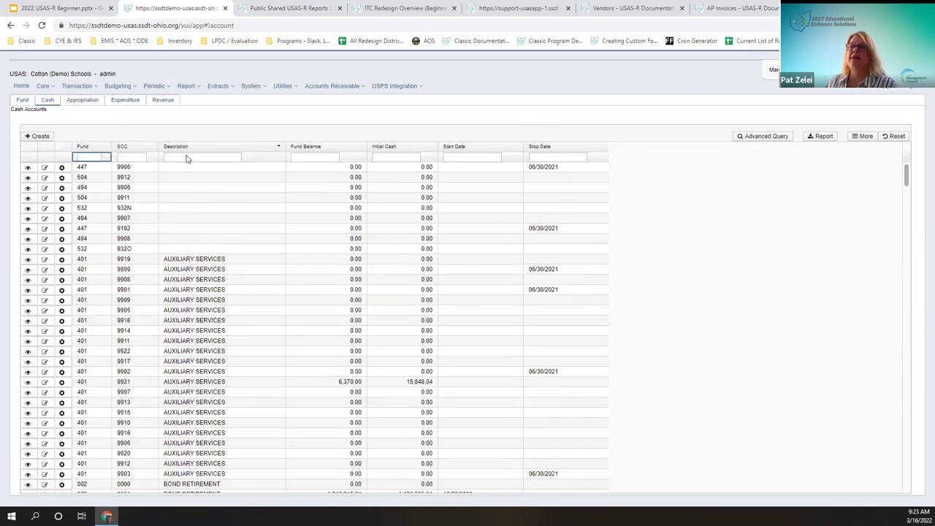
click(278, 149)
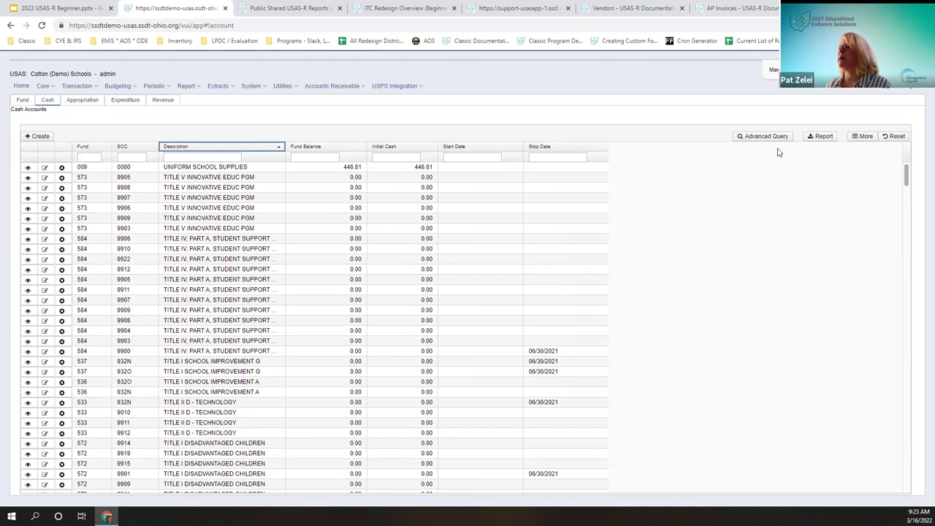
Step: Hide the Initial Cash column in Column Selection, then switch to the Funds list
click(861, 140)
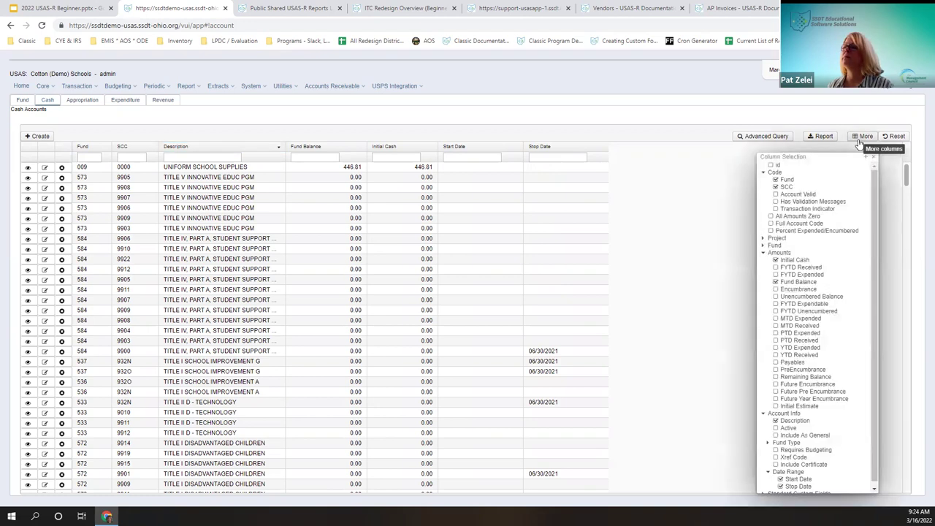
click(762, 173)
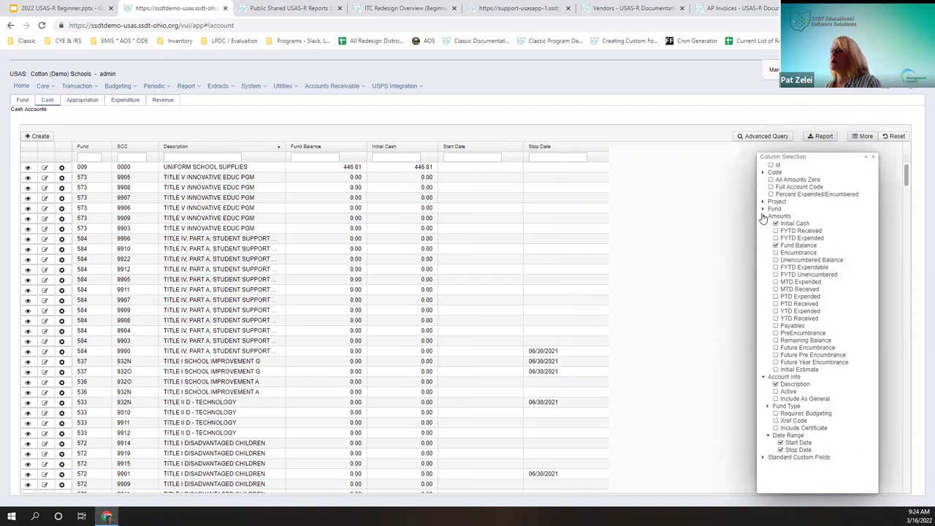
click(763, 217)
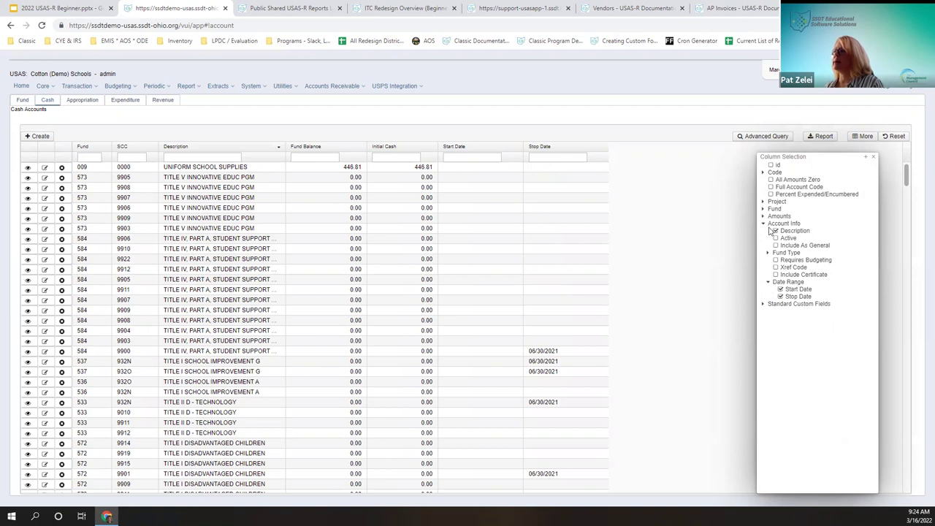
click(762, 173)
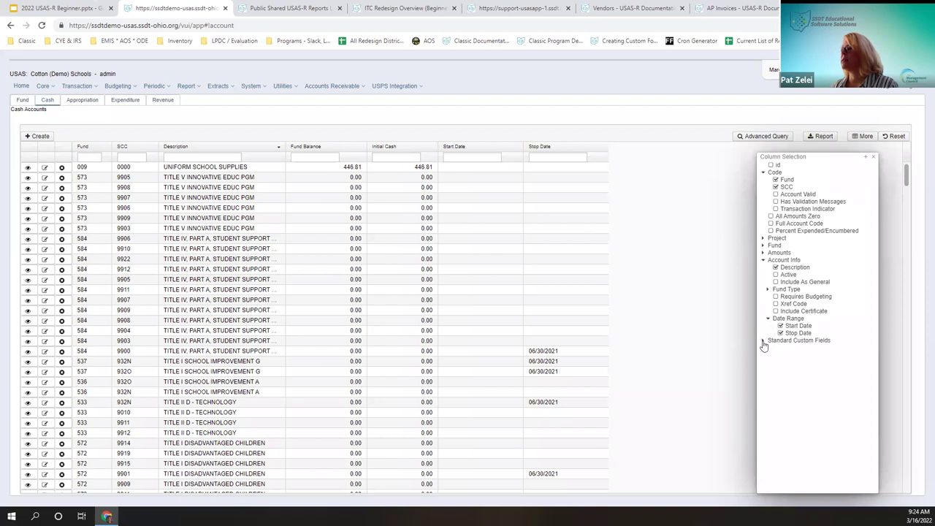
click(764, 342)
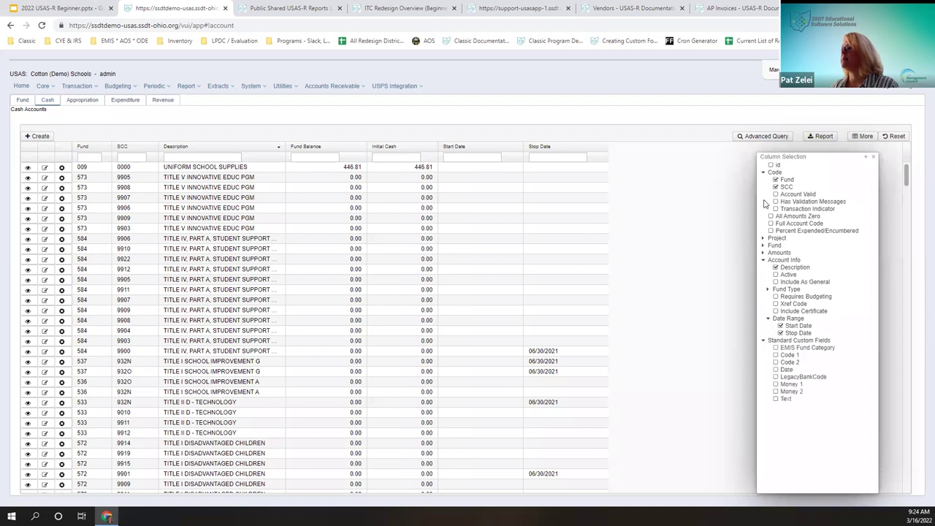
click(763, 253)
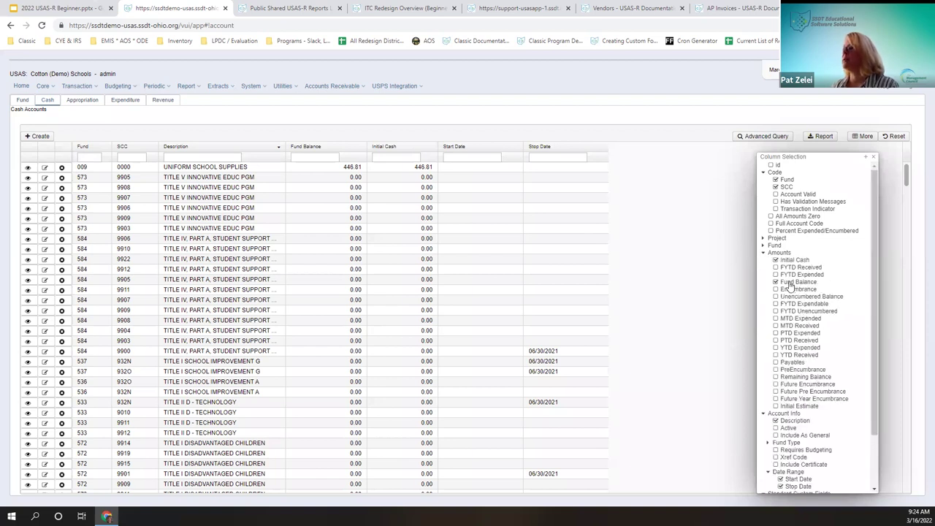
click(776, 260)
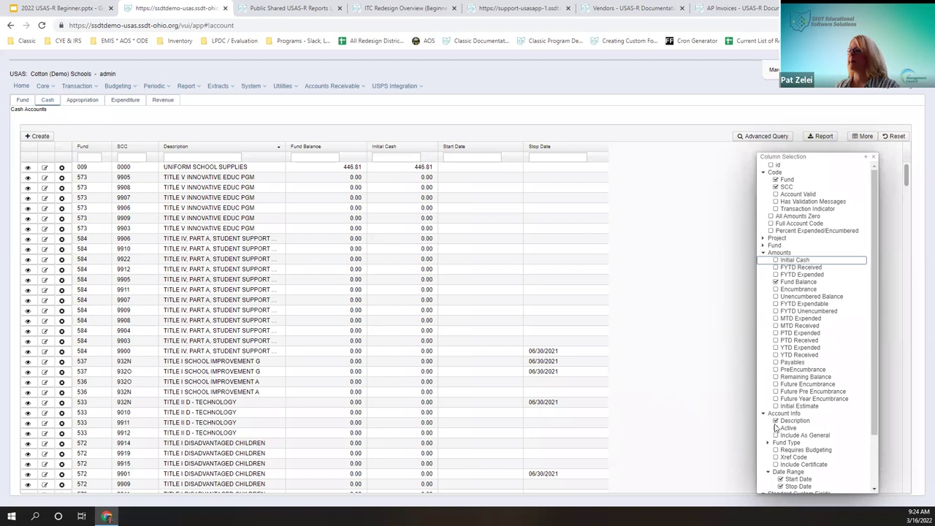
scroll(796, 435, down, 2)
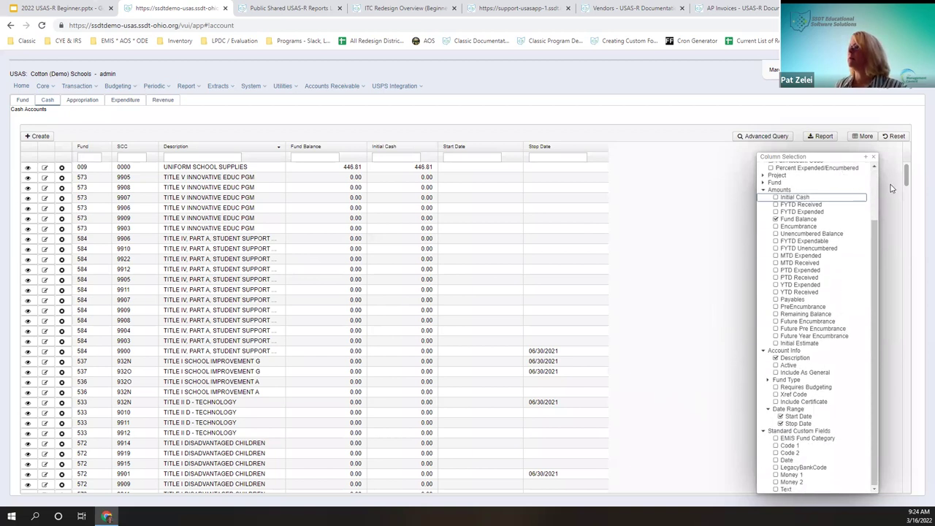
click(873, 158)
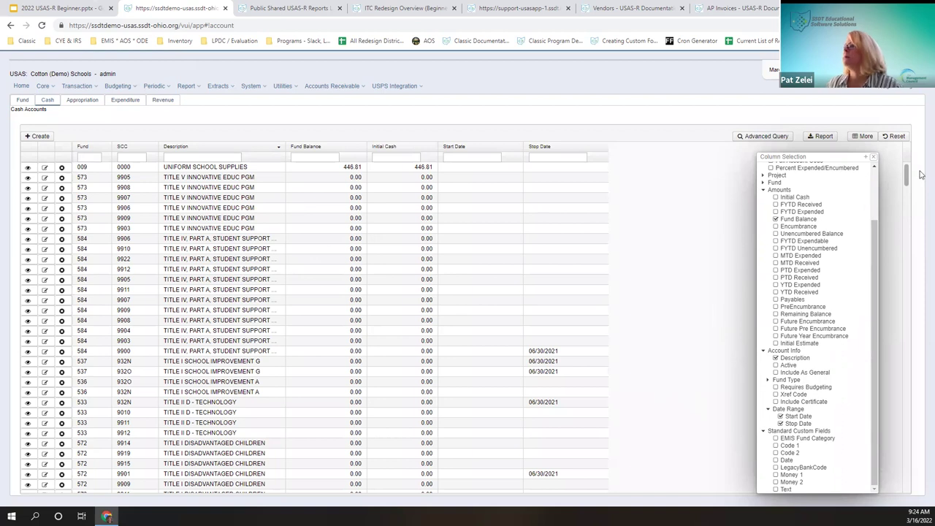
click(874, 160)
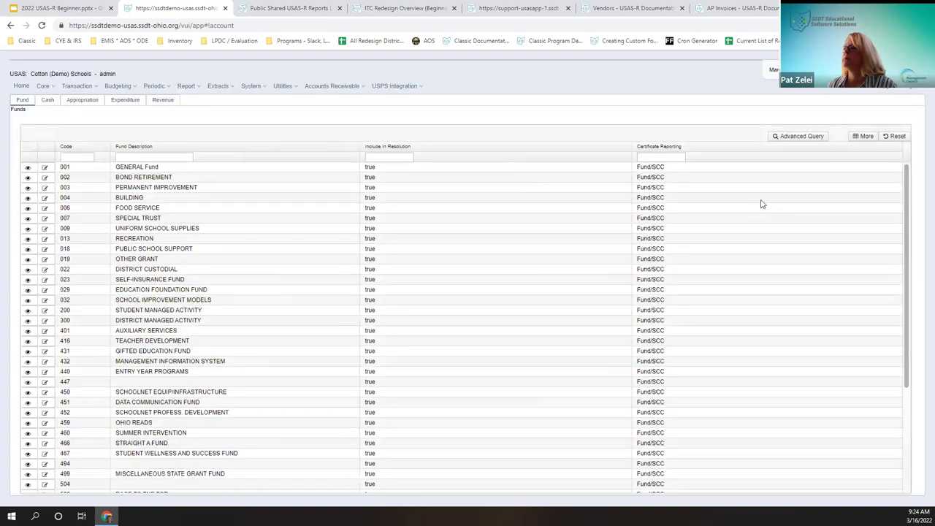
Step: Return to Cash Accounts and filter Fund Balance to values greater than zero
click(46, 102)
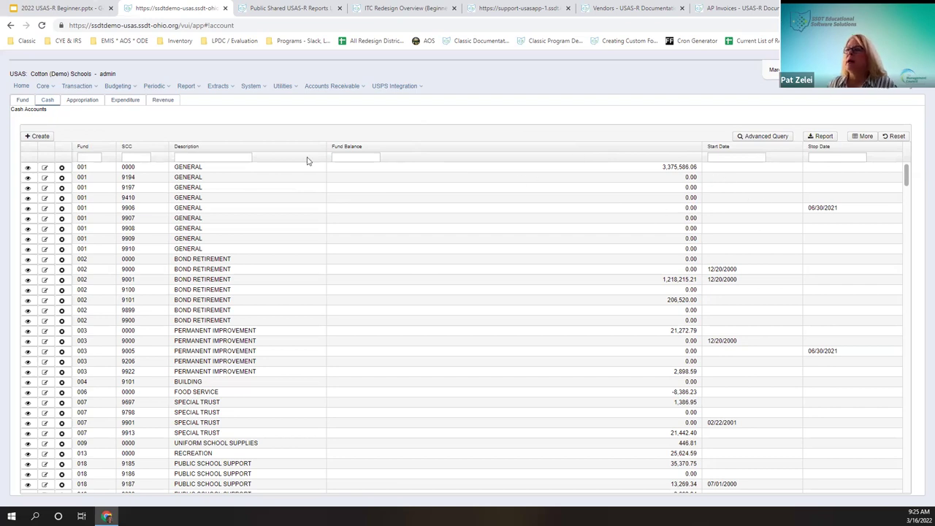
click(373, 157)
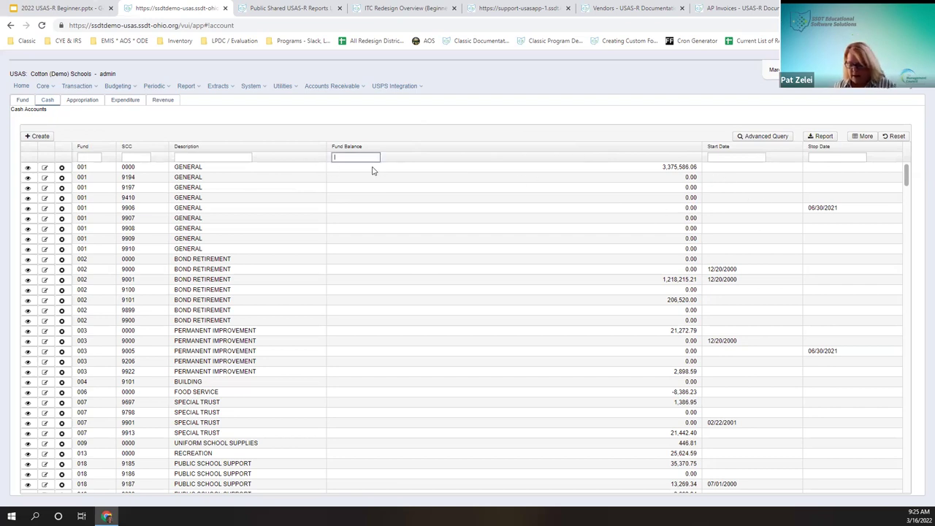
text(<0)
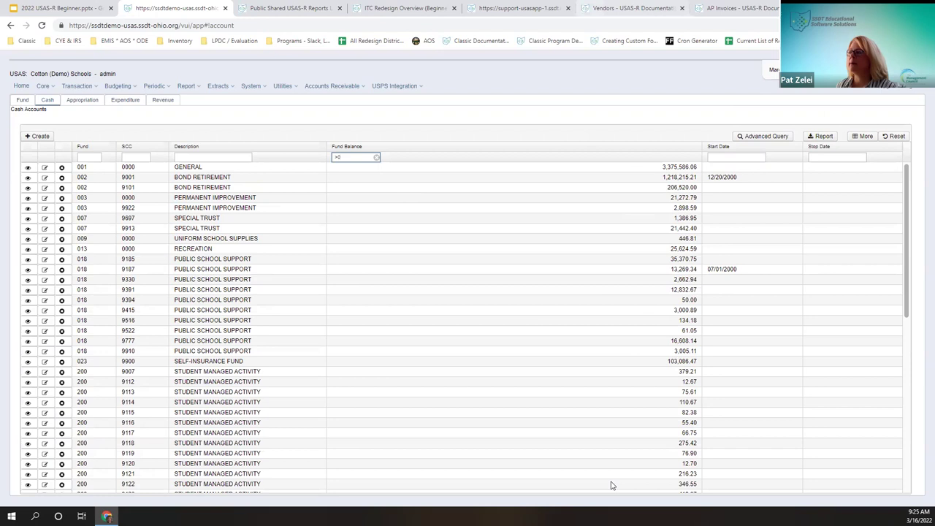
Step: Generate the CashAccount report as a Letter, Portrait PDF download with report options shown
click(822, 137)
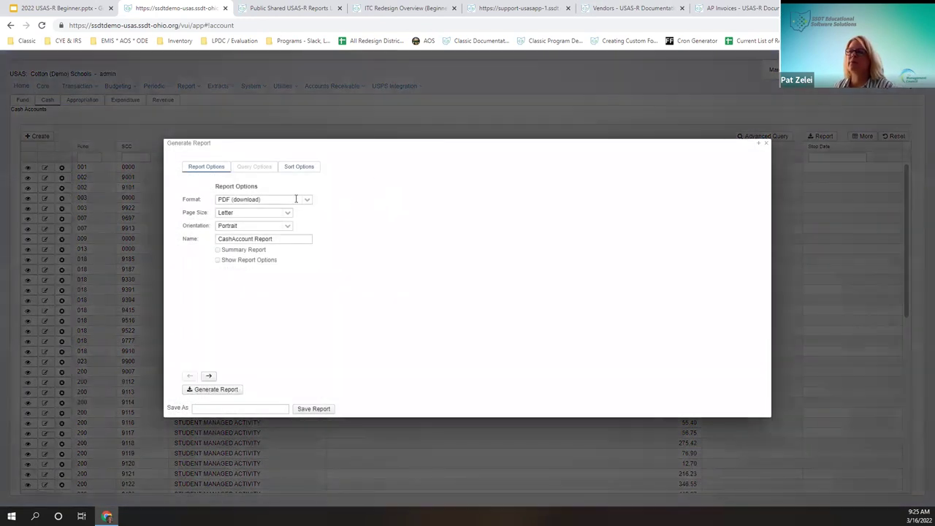
click(310, 202)
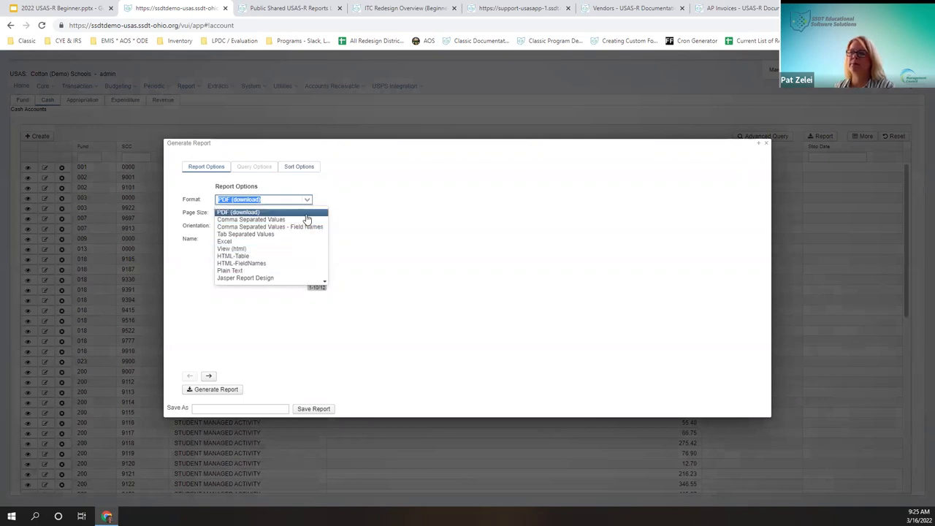
click(306, 217)
click(289, 214)
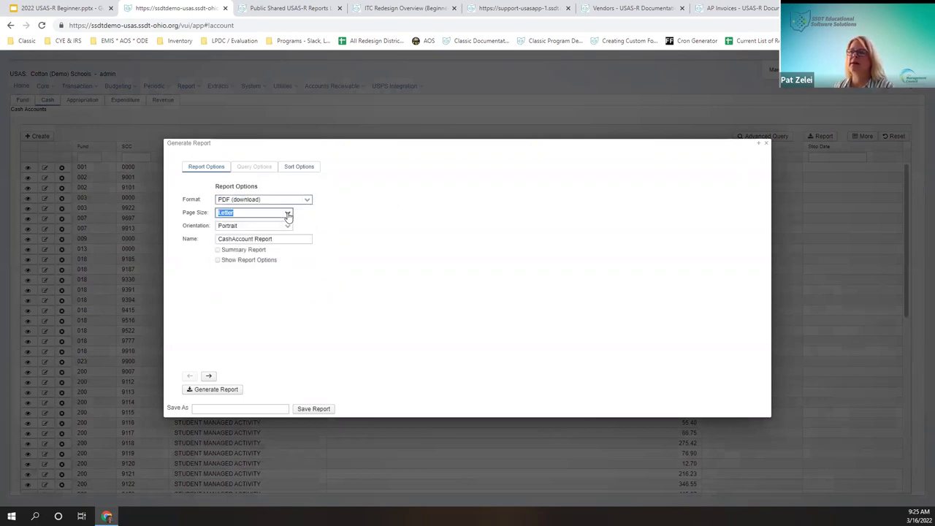
click(289, 214)
click(289, 214)
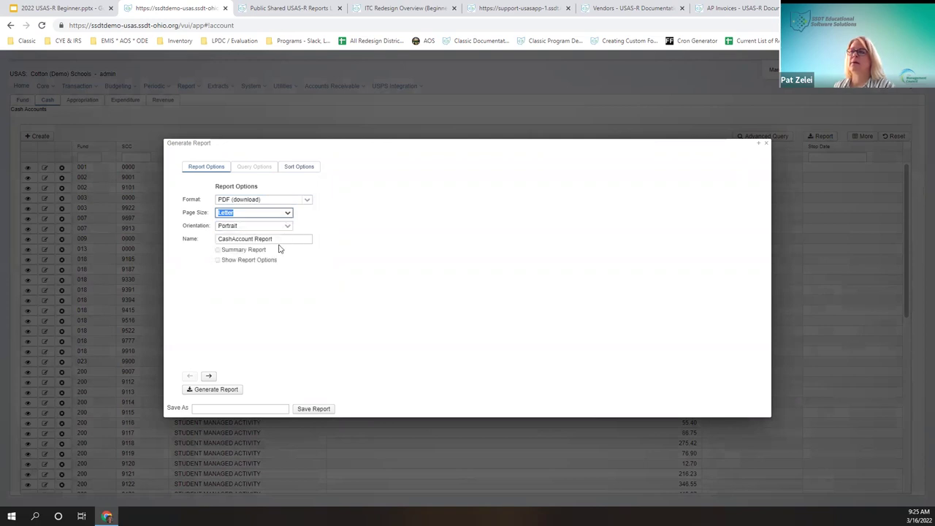
click(290, 226)
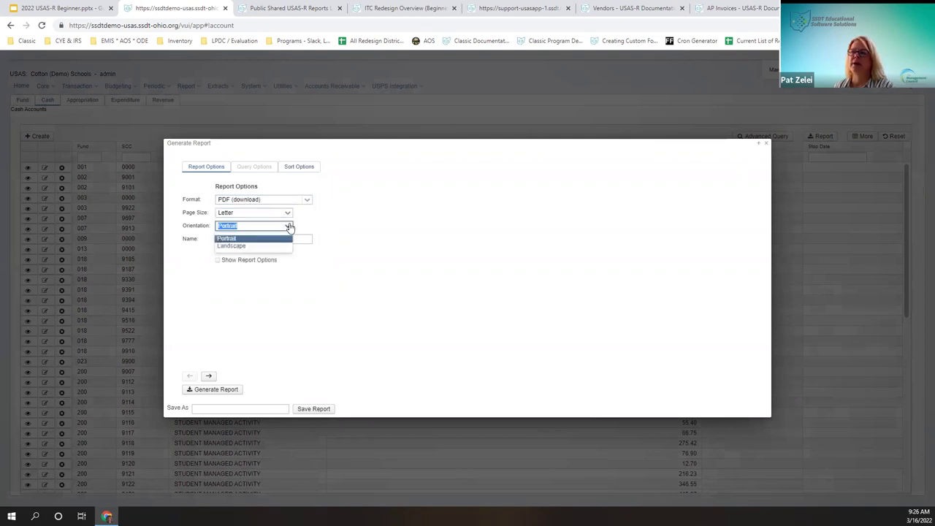
click(363, 271)
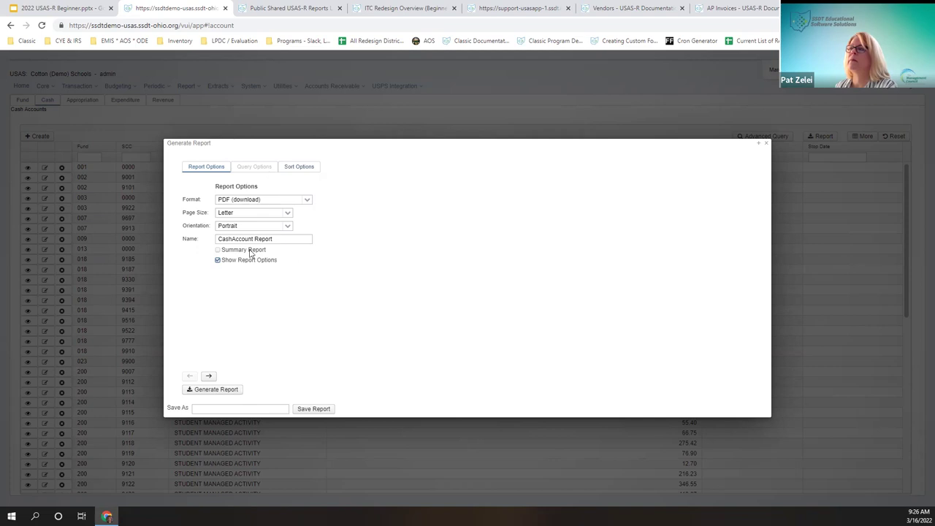
click(232, 389)
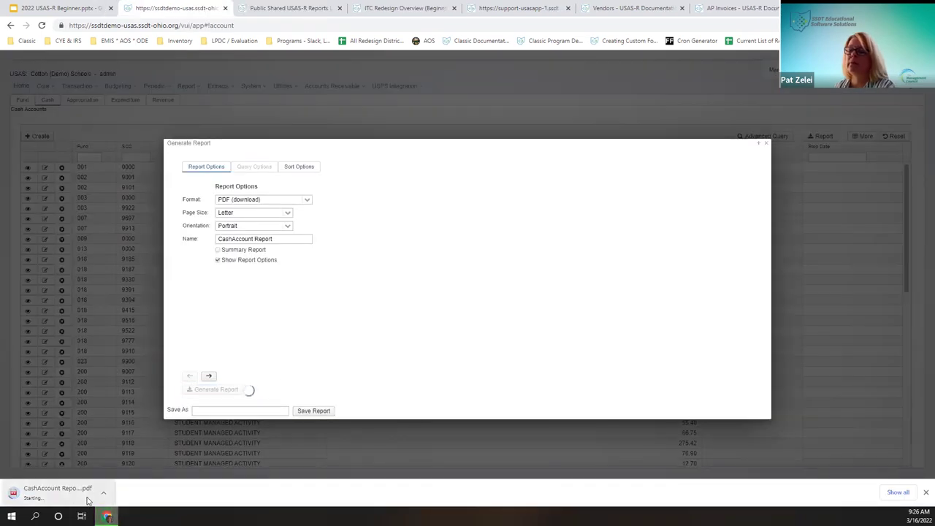
Step: Close the Generate Report dialog and open the downloaded CashAccount Report PDF
click(766, 144)
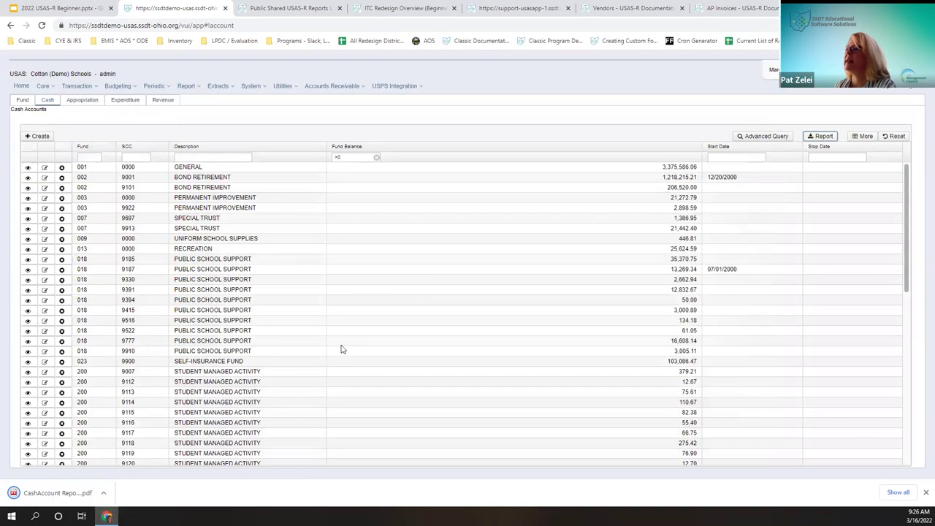
click(59, 493)
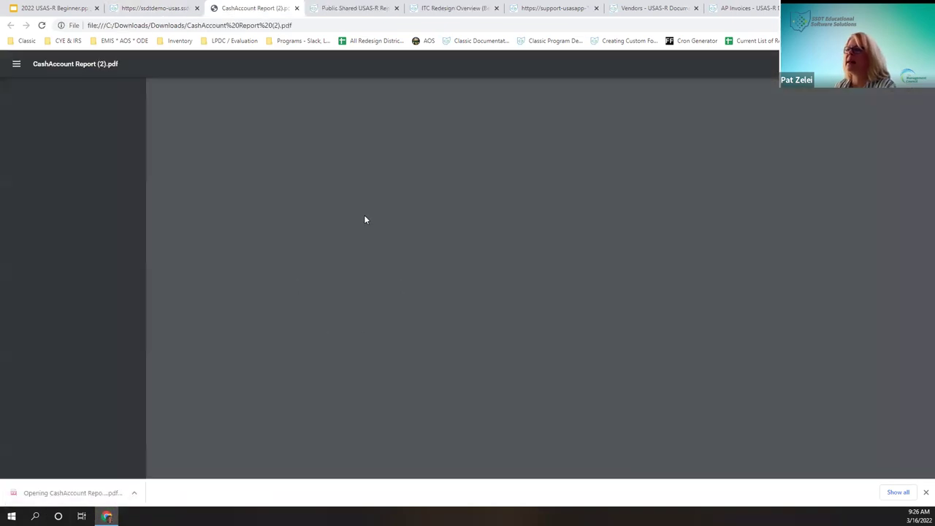
scroll(563, 258, down, 2)
scroll(550, 167, up, 2)
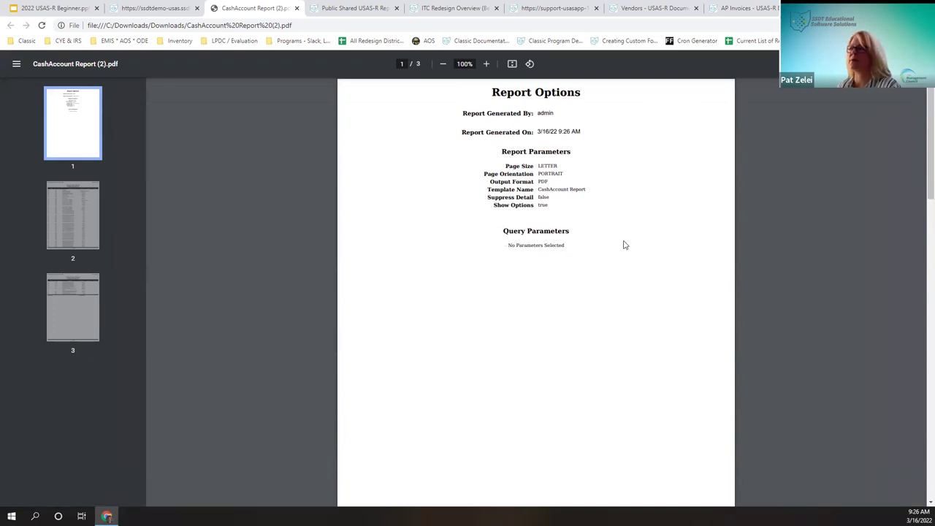
Step: Scroll through the report's options page and account table, then close the PDF tab
scroll(619, 233, down, 3)
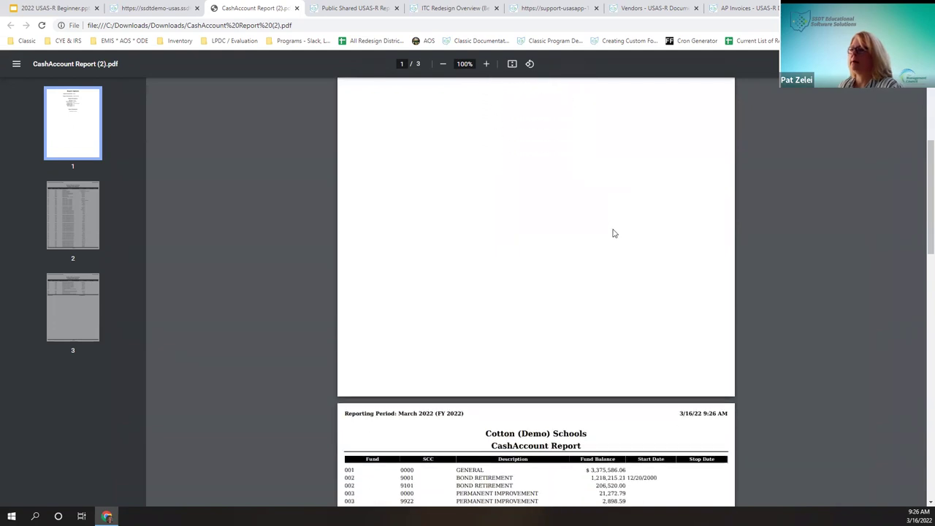
scroll(614, 233, down, 4)
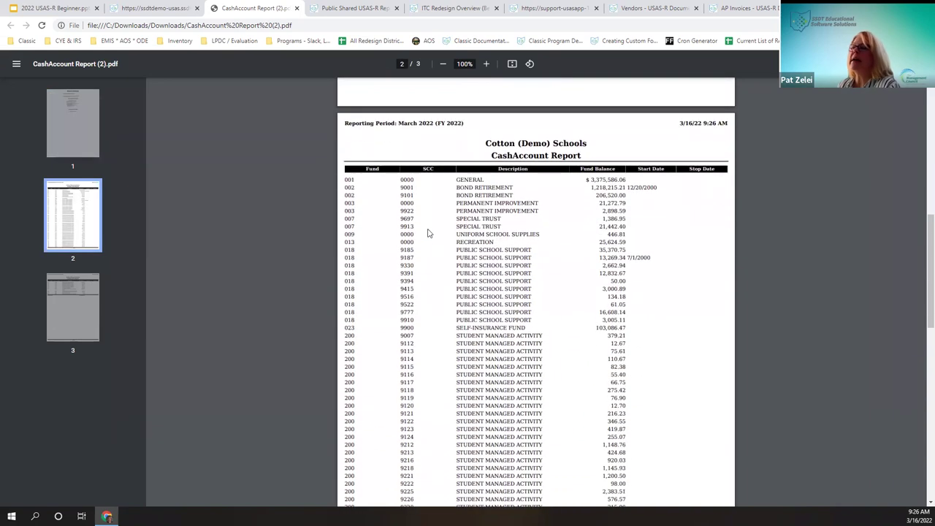
right_click(428, 230)
click(698, 228)
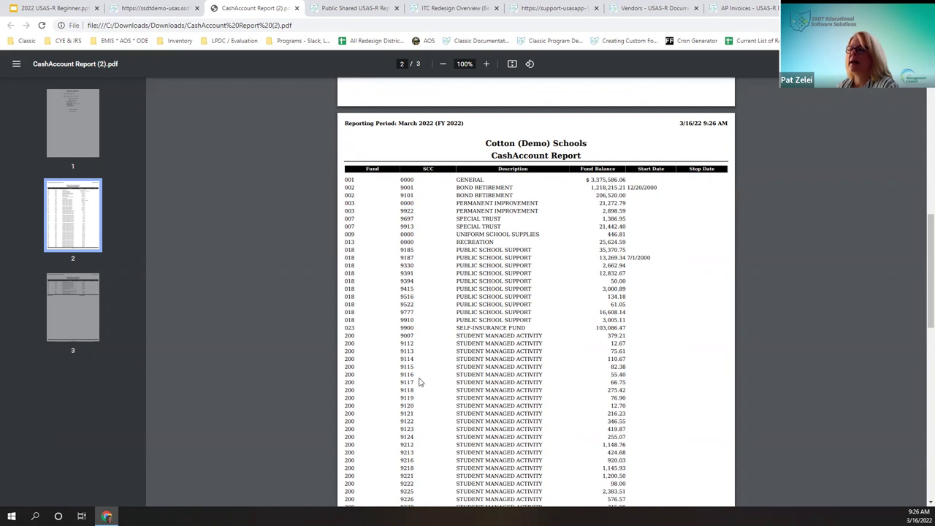
scroll(407, 445, down, 1)
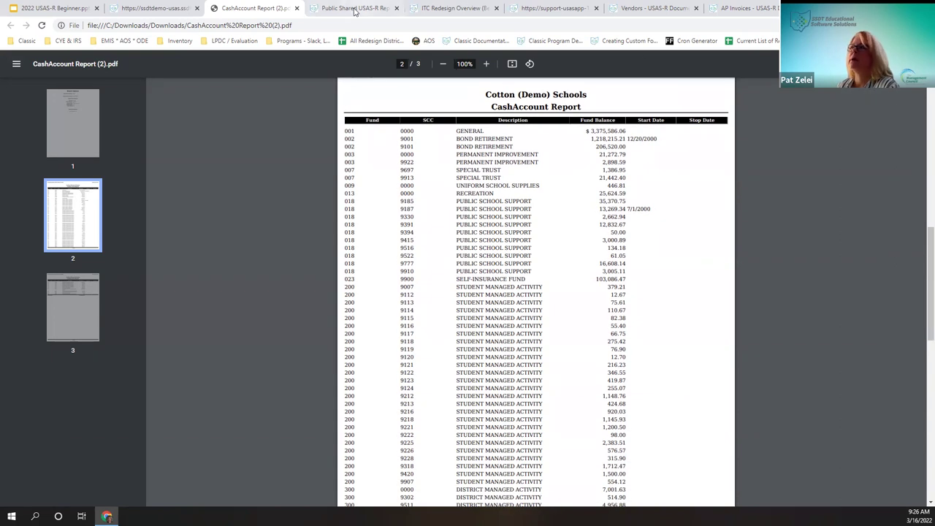
click(296, 8)
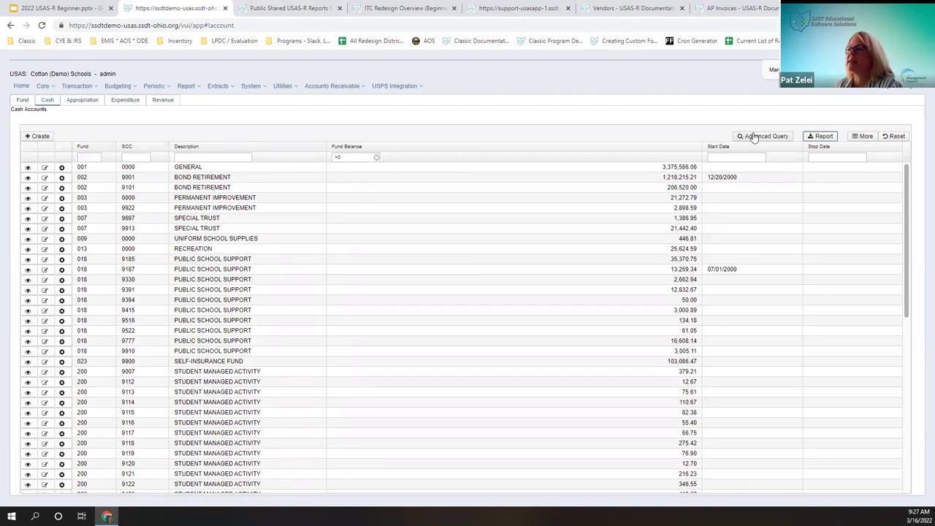
Step: Open Advanced Query and filter the Fund column to 516
click(754, 136)
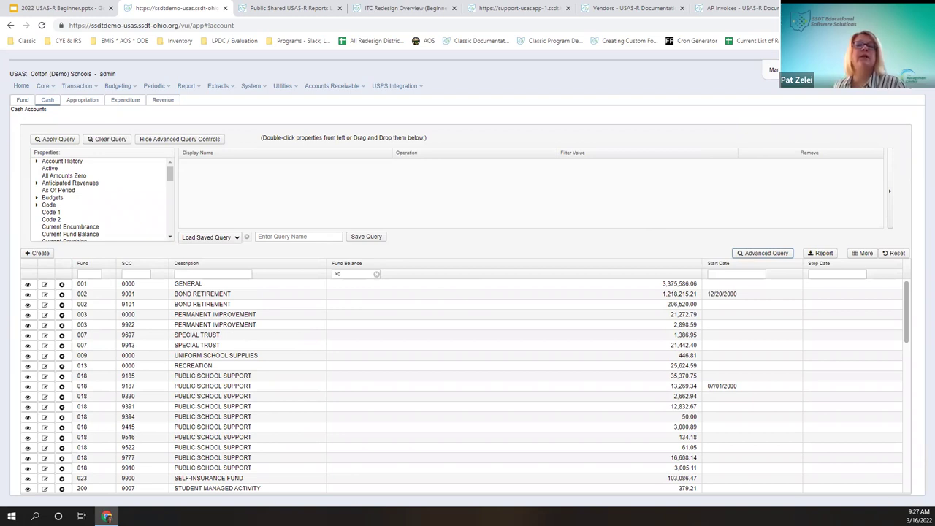
click(94, 274)
text(516)
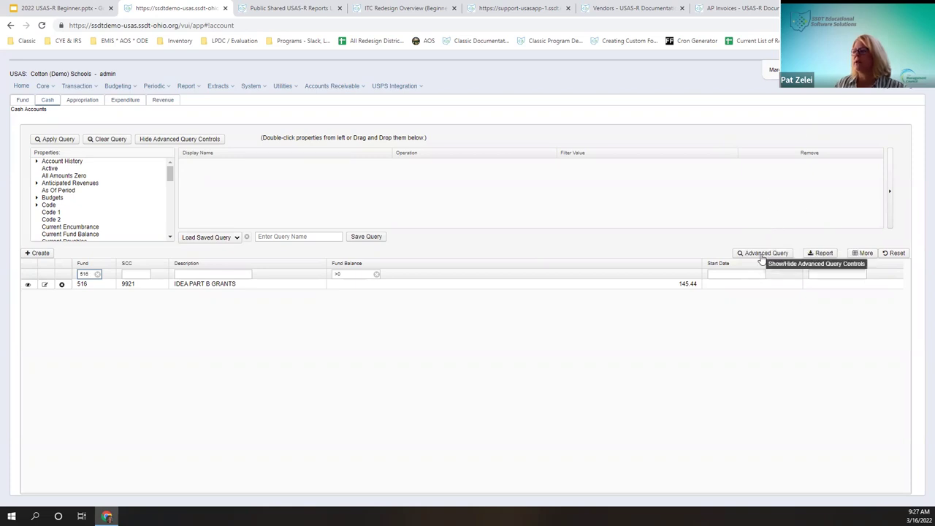
click(32, 286)
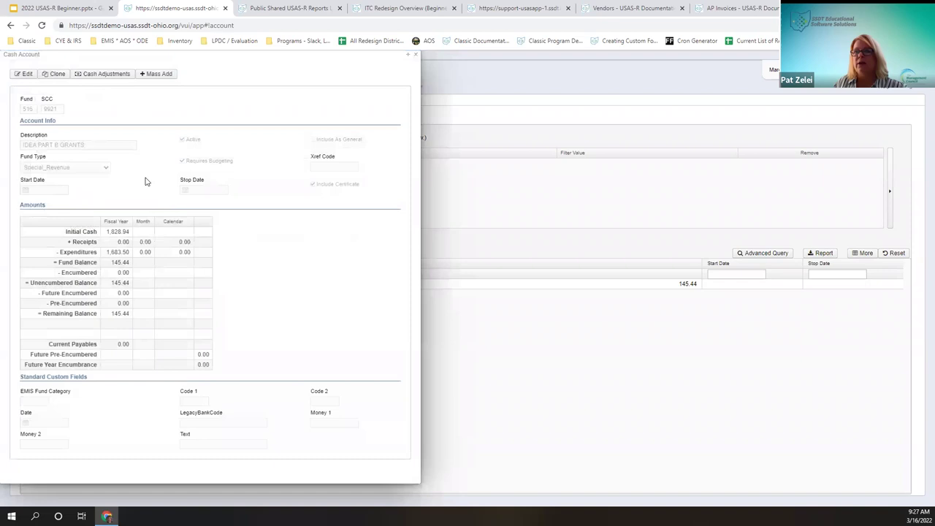
click(27, 73)
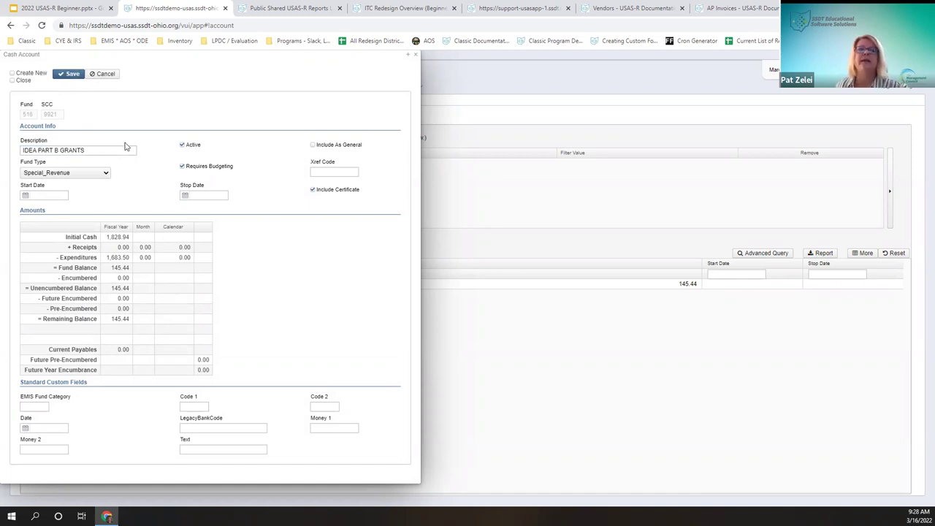
click(104, 74)
click(418, 56)
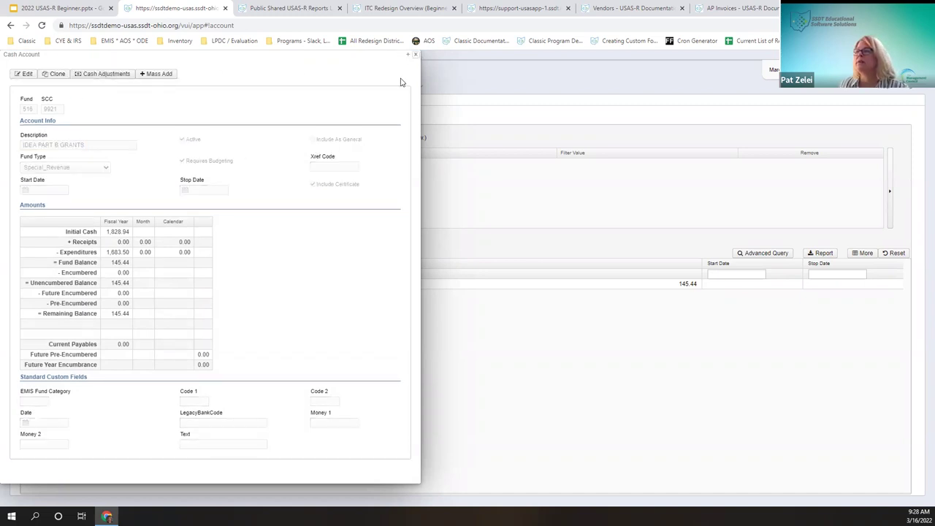
click(60, 284)
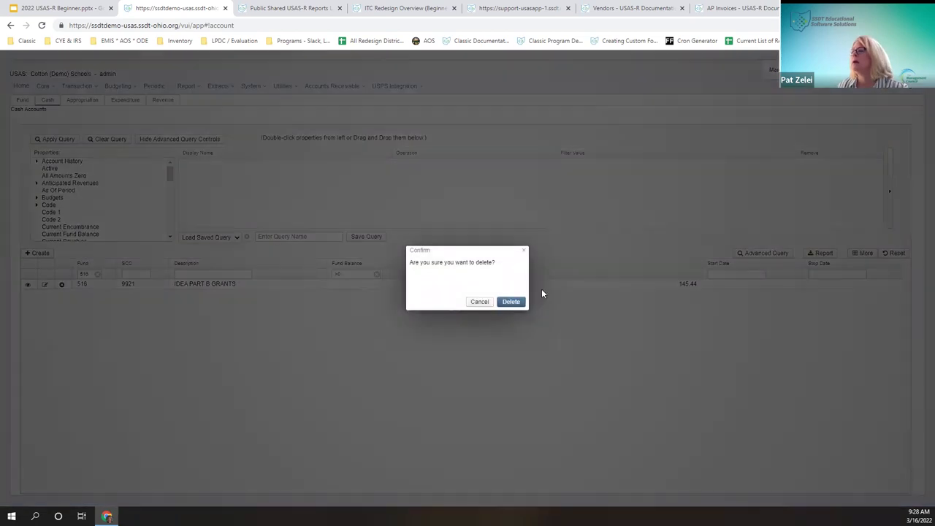
Step: Try deleting cash account 516-9921, dismiss the 'Object is referenced' error, and cancel a retry
click(512, 301)
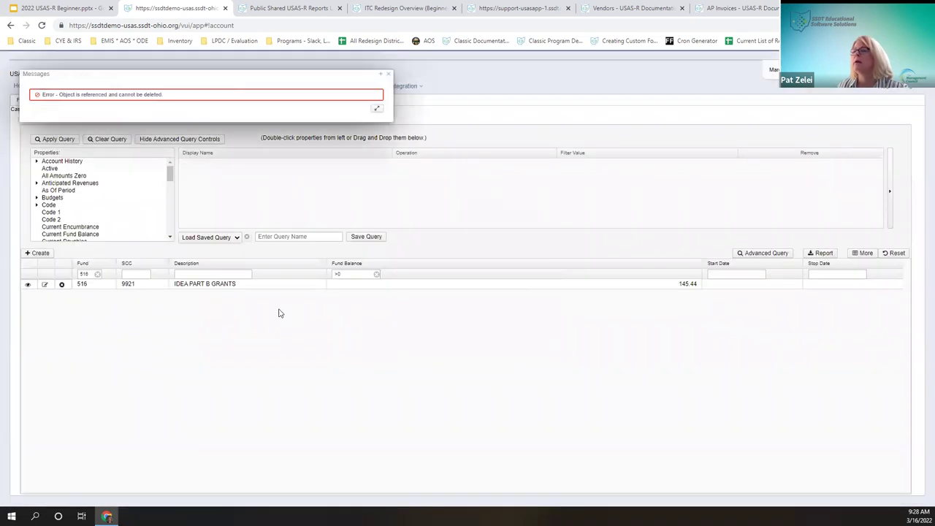
click(389, 75)
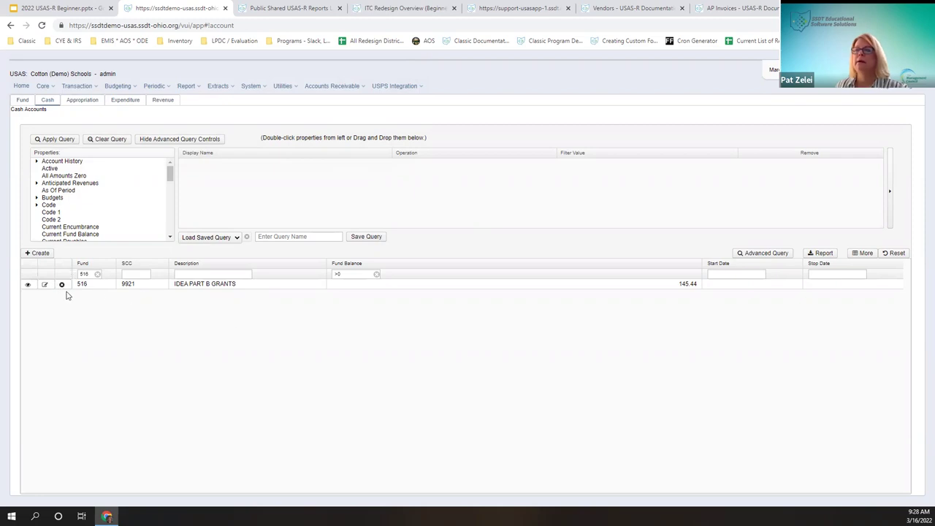
click(62, 285)
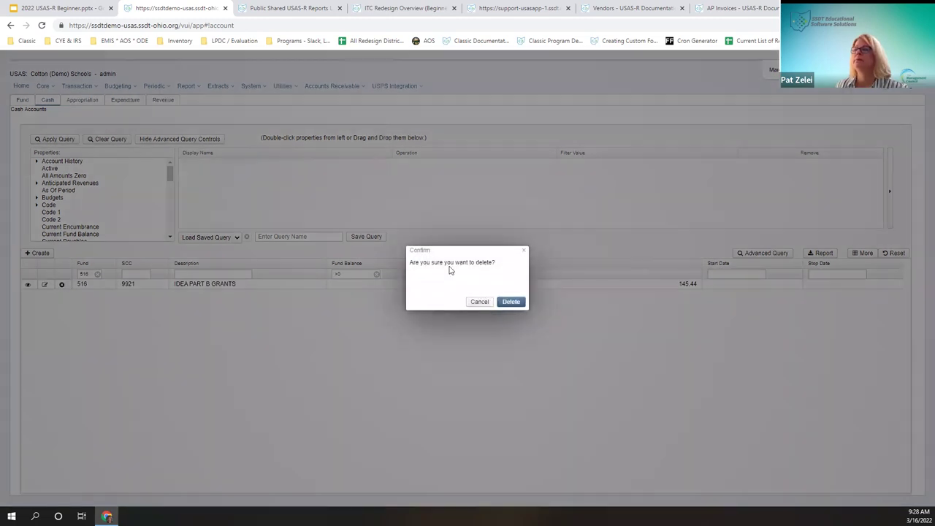
click(481, 302)
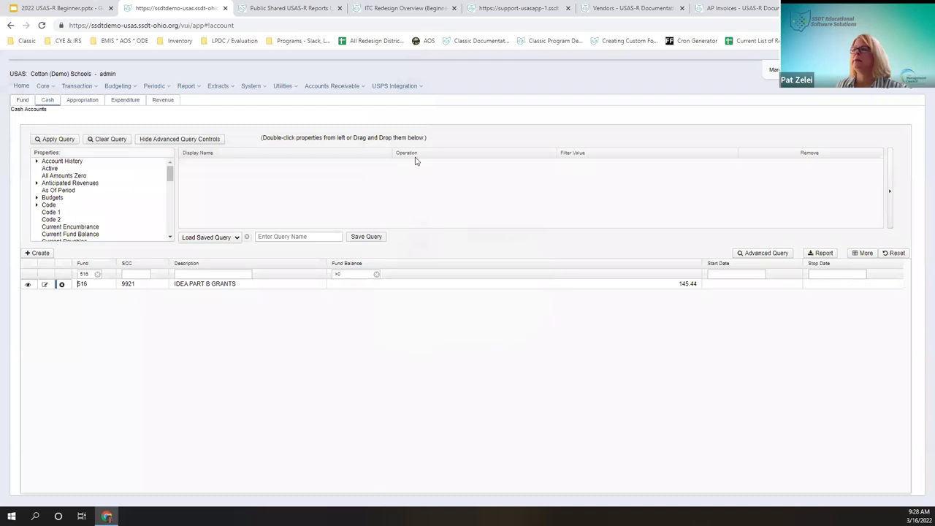
Step: Reload the Cash Accounts list via Fund, then clear and hide the advanced query
click(22, 100)
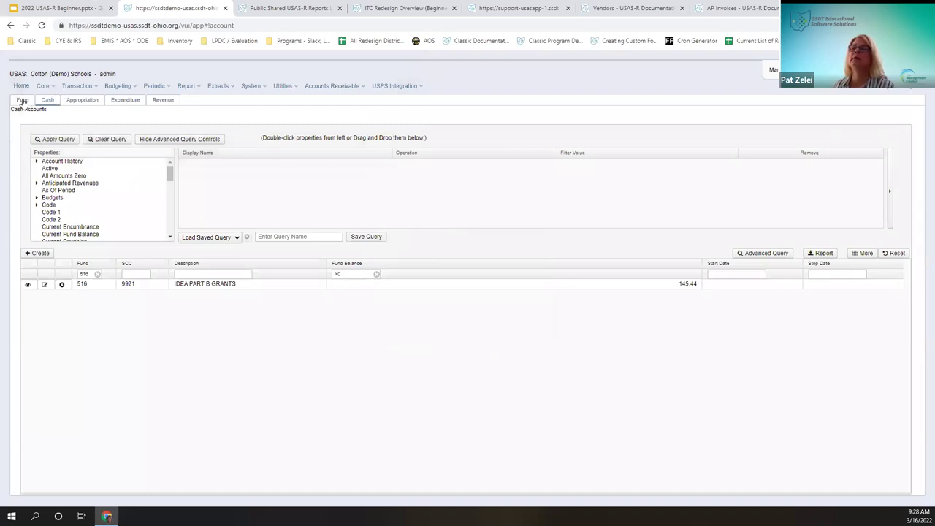
click(45, 100)
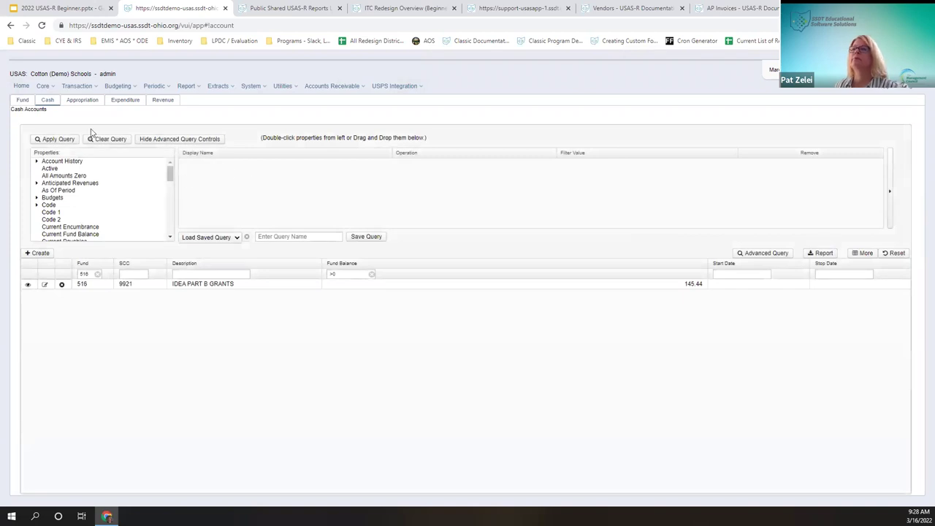
click(108, 140)
click(152, 140)
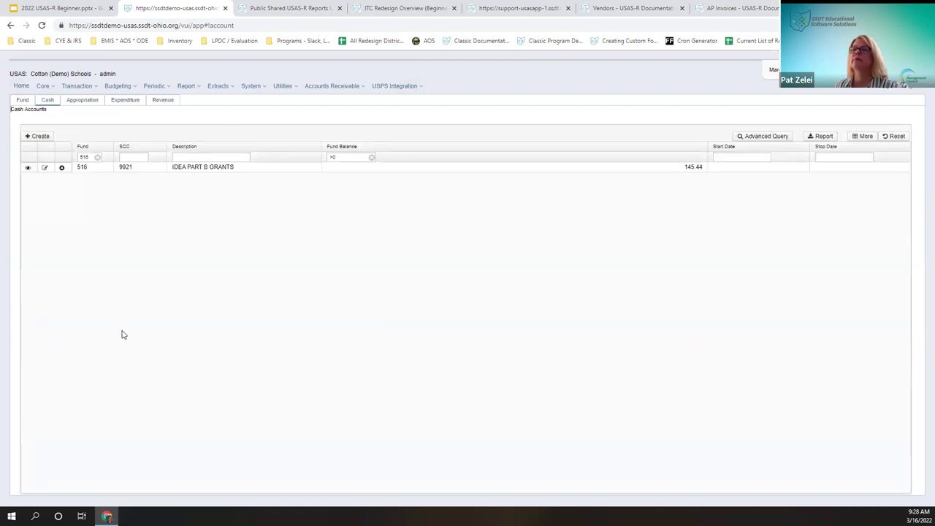
Step: Remove the Fund Balance >0 filter, filter SCC to 9922, and view account 516-9922
click(372, 159)
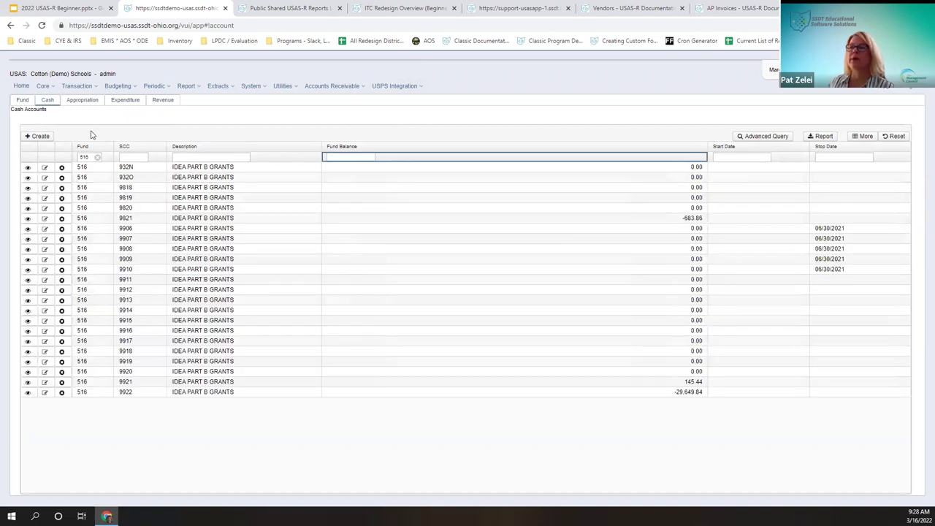
click(137, 157)
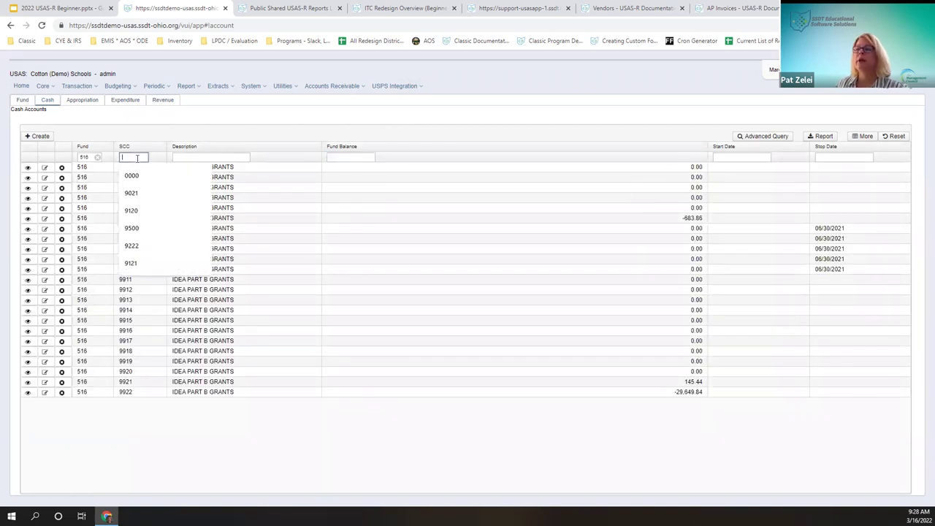
text(9922)
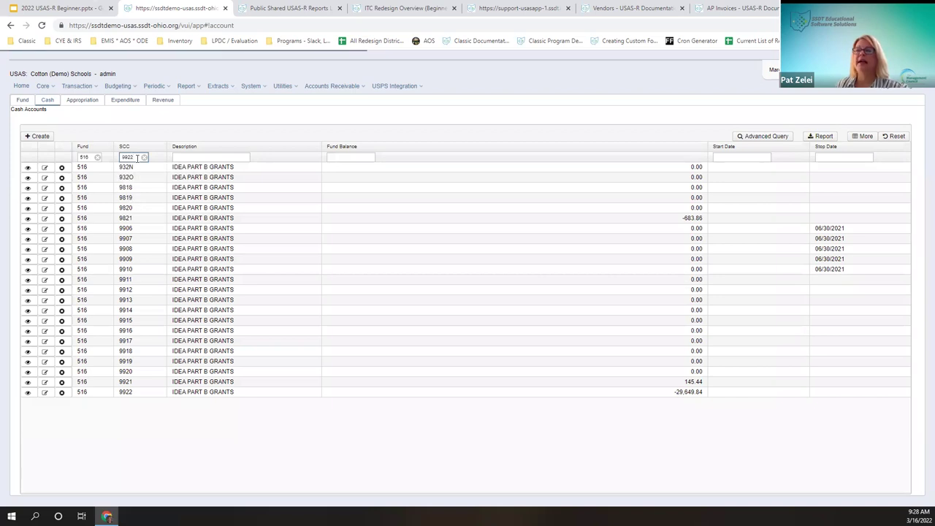
click(28, 170)
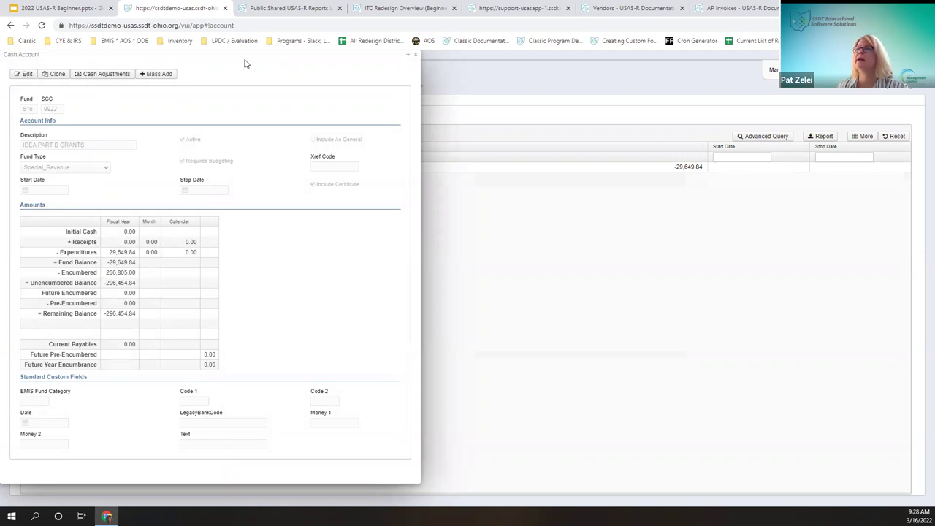
drag(246, 54, 386, 88)
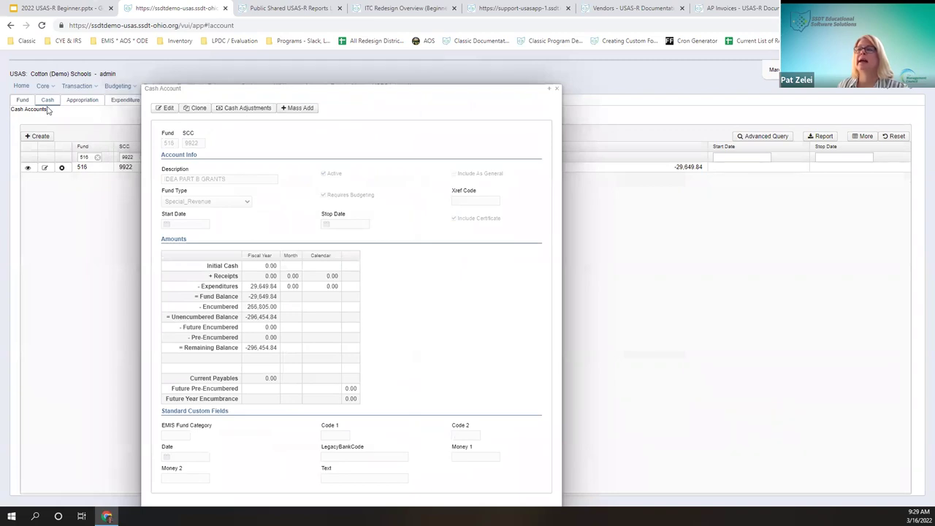
drag(373, 90, 364, 62)
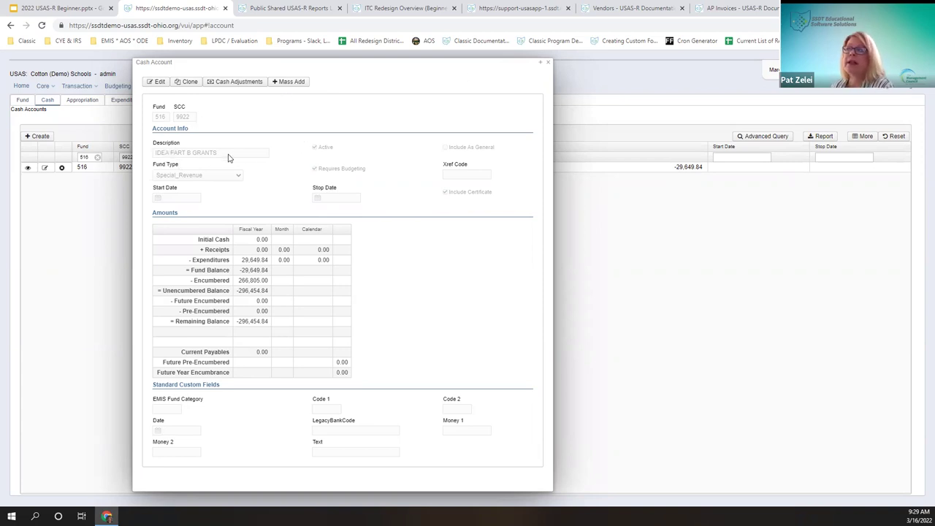
click(155, 81)
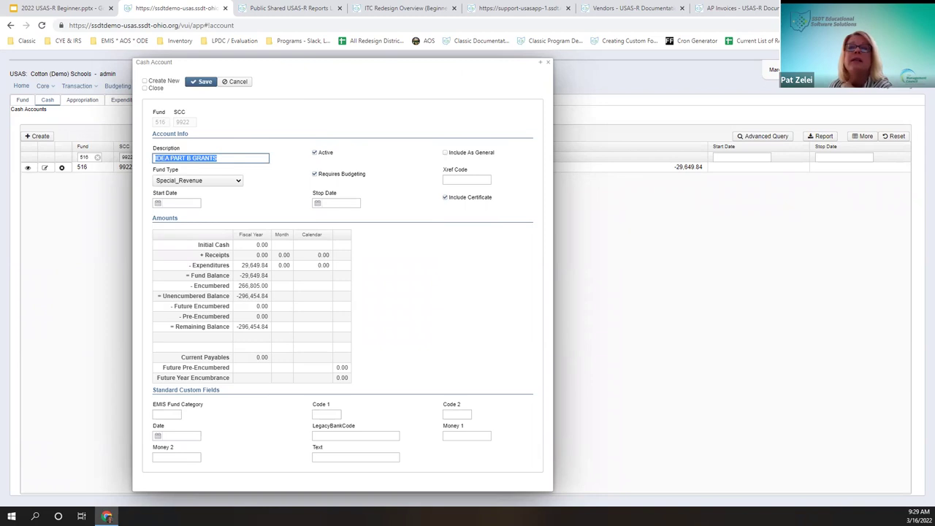
click(205, 82)
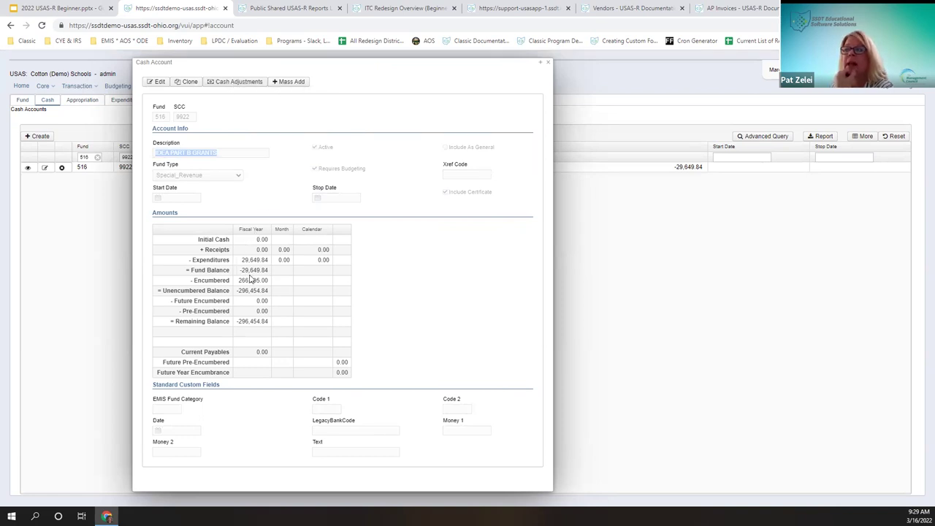
click(241, 84)
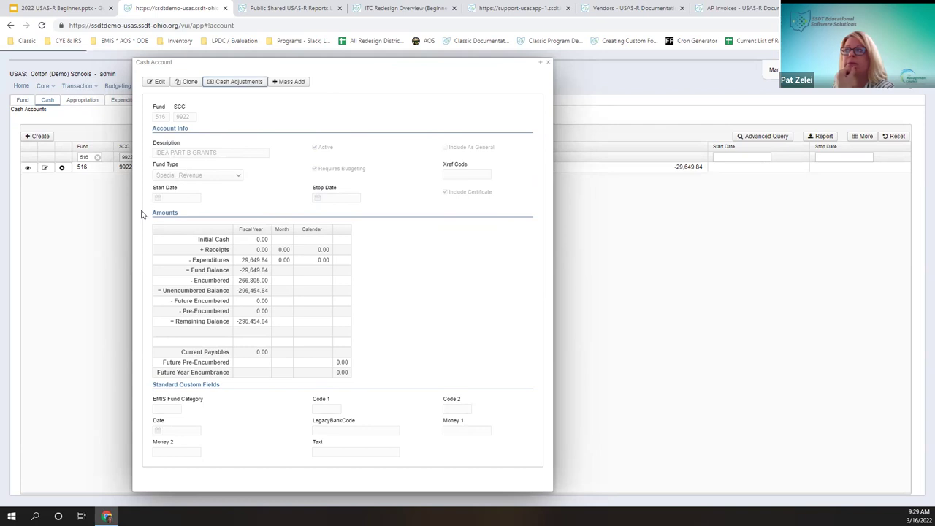
click(32, 93)
right_click(34, 92)
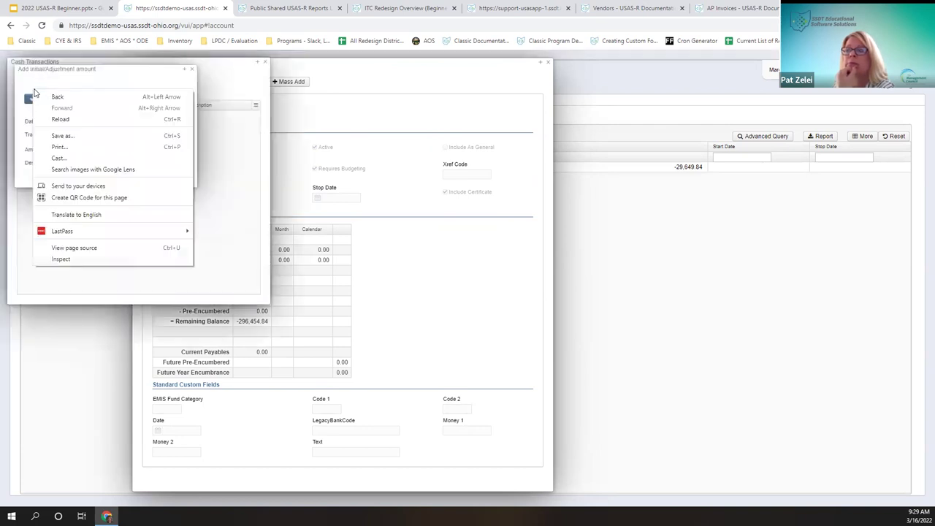
key(Escape)
key(Escape)
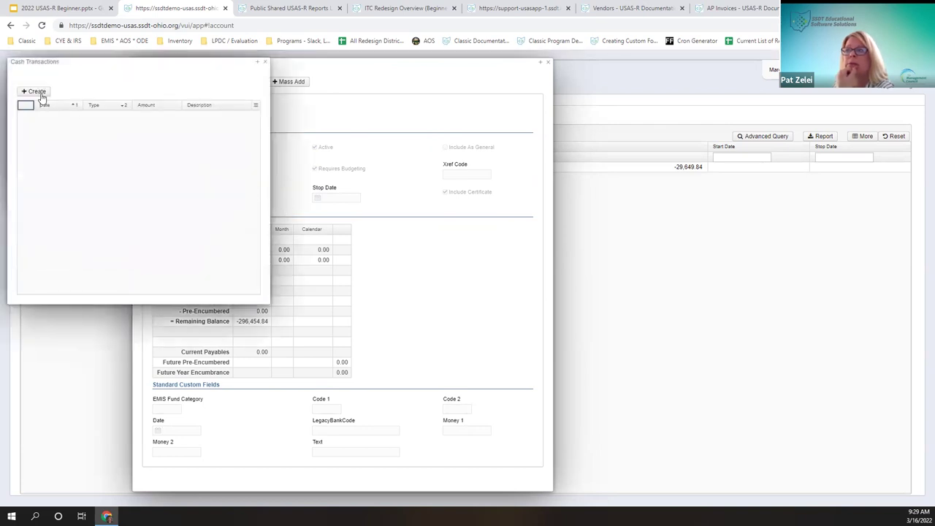
click(36, 92)
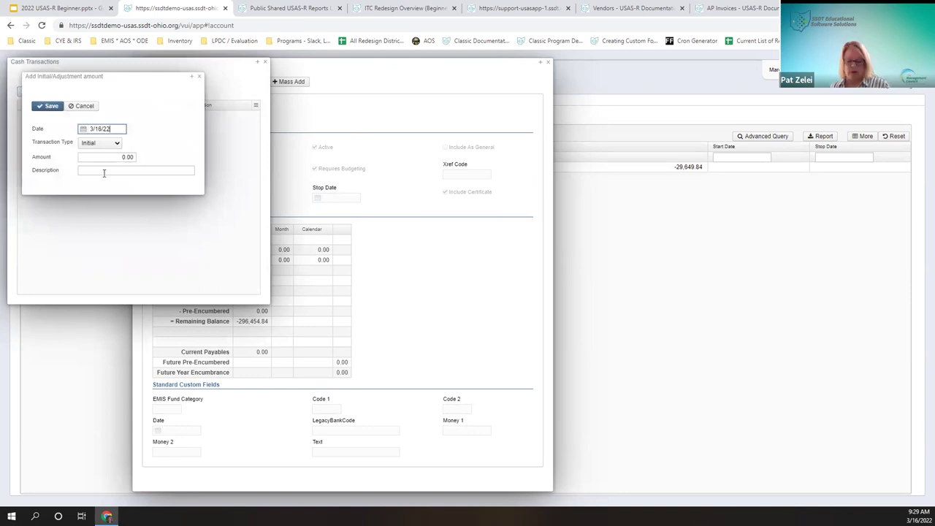
key(Tab)
key(Down)
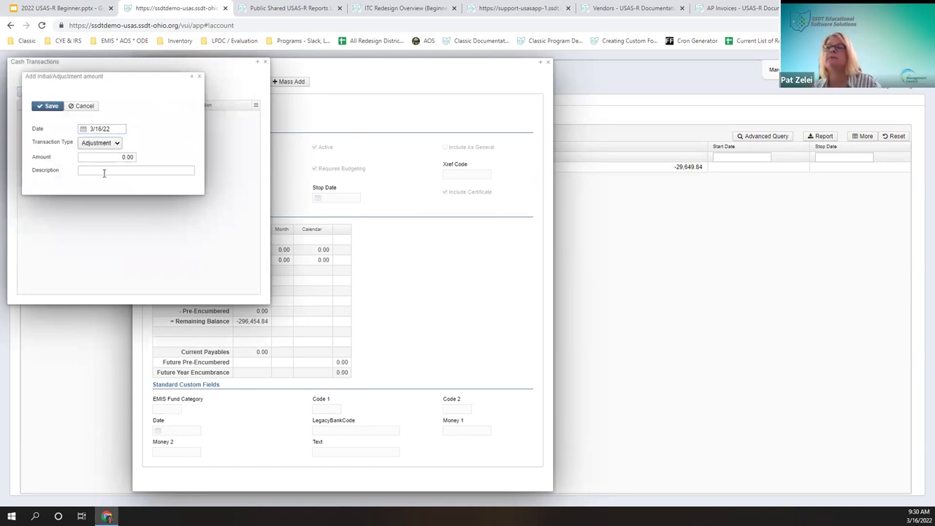
click(117, 146)
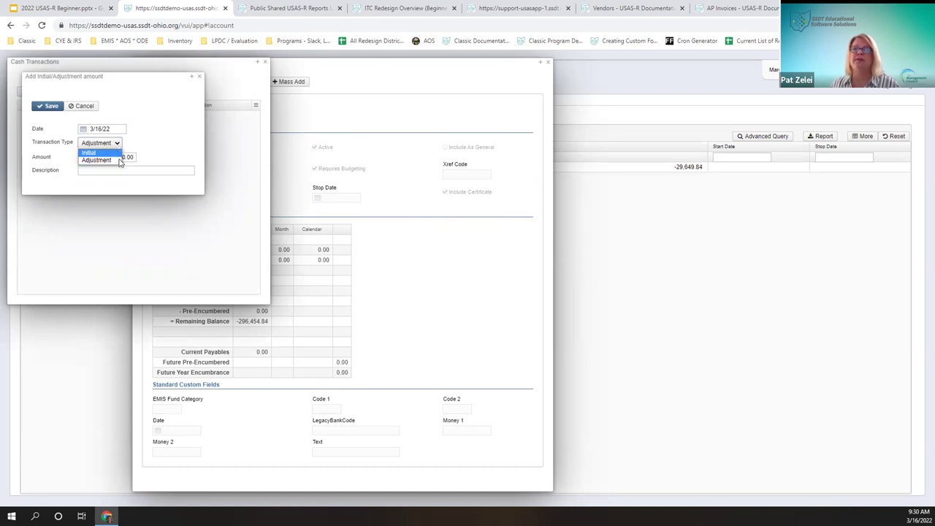
click(117, 160)
Step: Enter the 30,000 amount and begin the 'Adjust balance' description
click(115, 154)
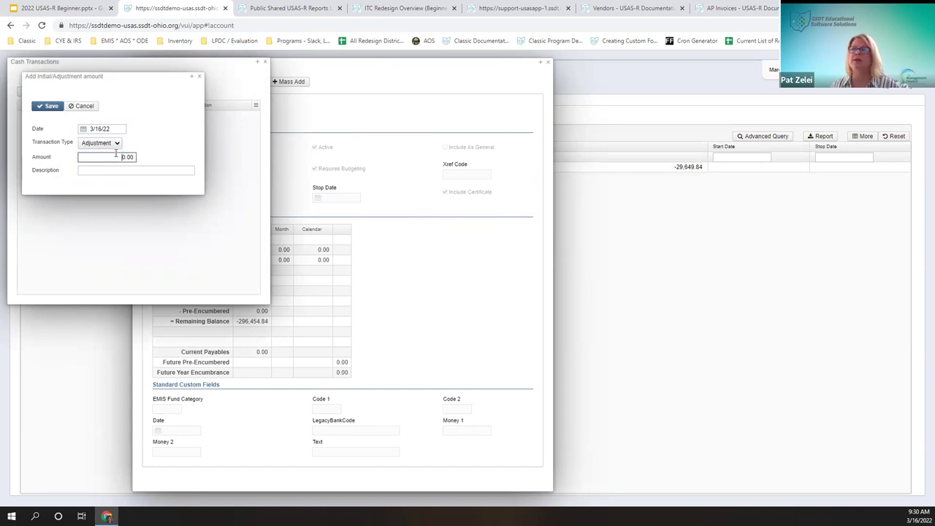
text(3000)
click(185, 171)
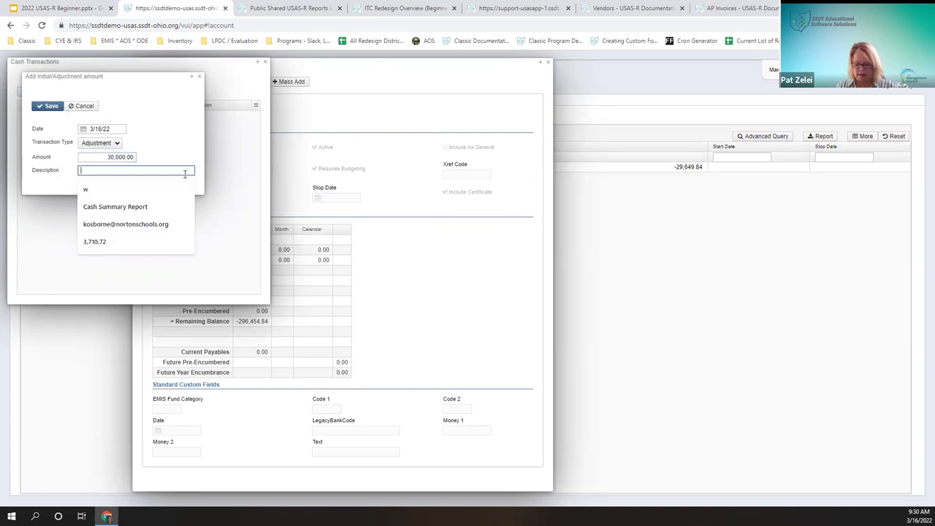
text(Adjust balance)
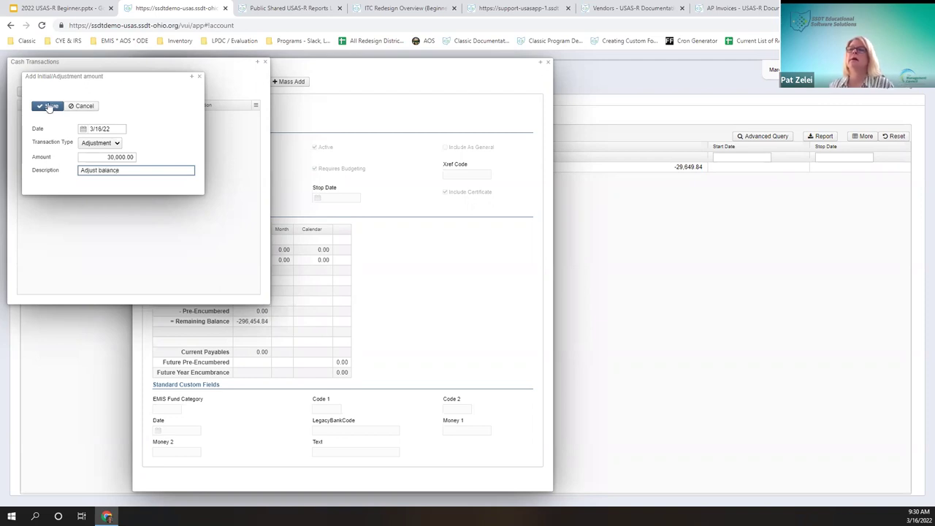
Step: Save the 30,000.00 adjustment dated 3/16/22 and close the leftover entry form
click(46, 106)
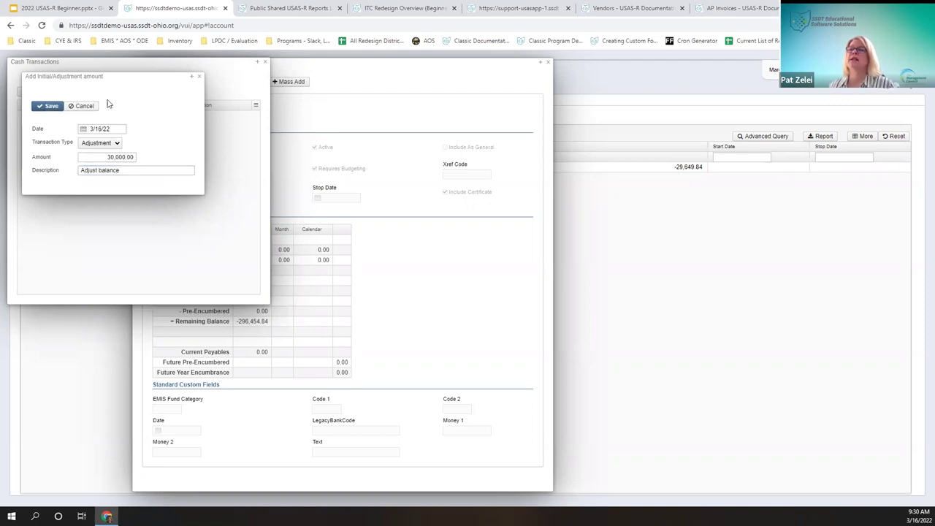
click(198, 77)
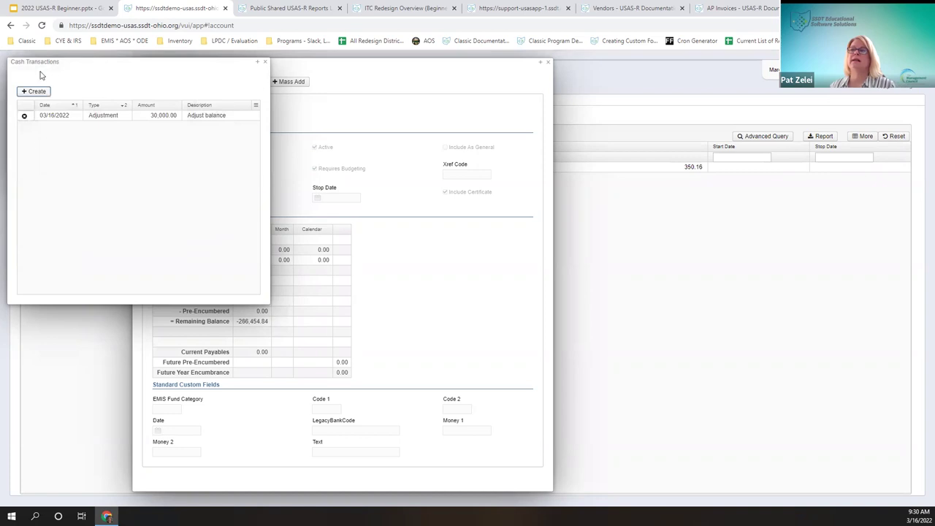
drag(192, 61, 276, 116)
click(192, 69)
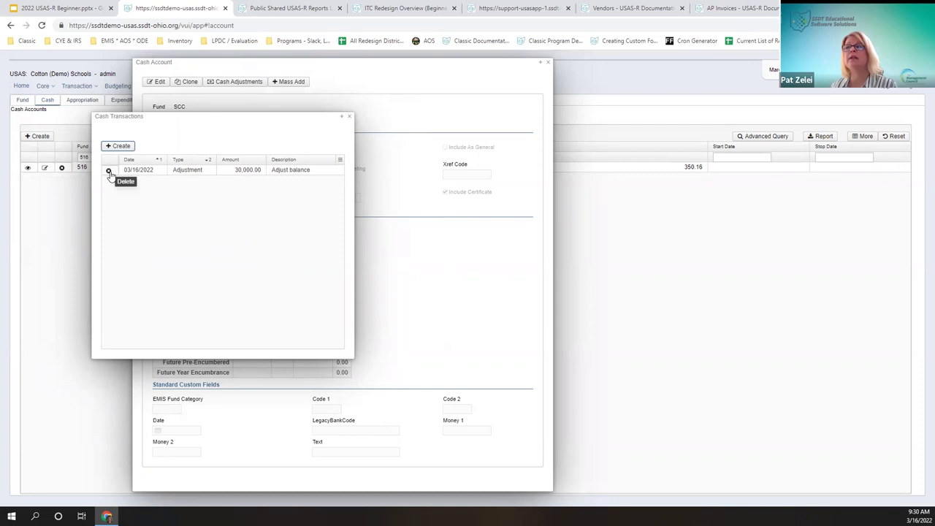
Step: Check the Cash Transactions column chooser, toggling Description off and on, then close the list
click(340, 160)
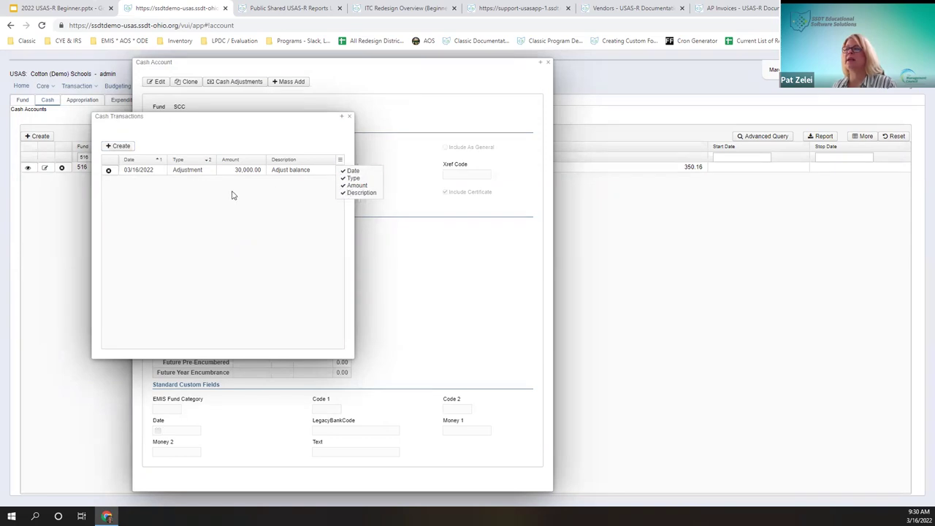
click(350, 193)
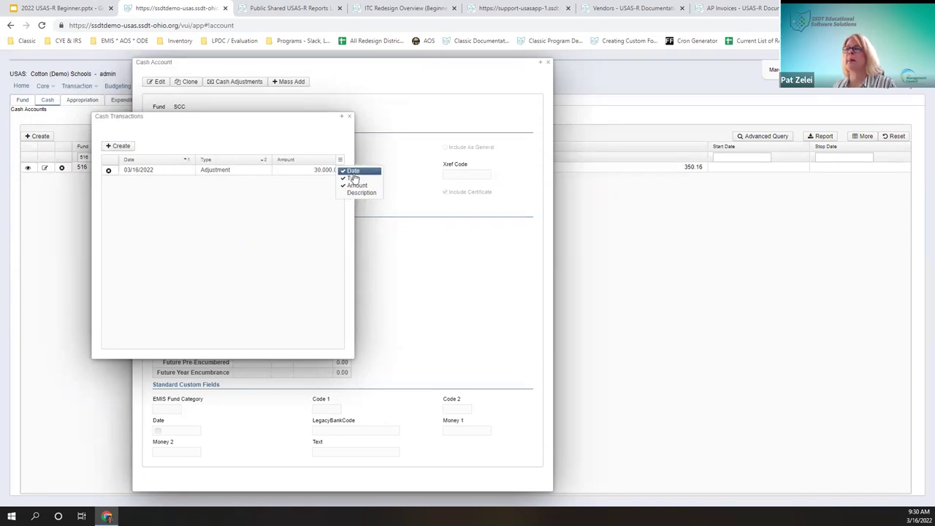
click(348, 193)
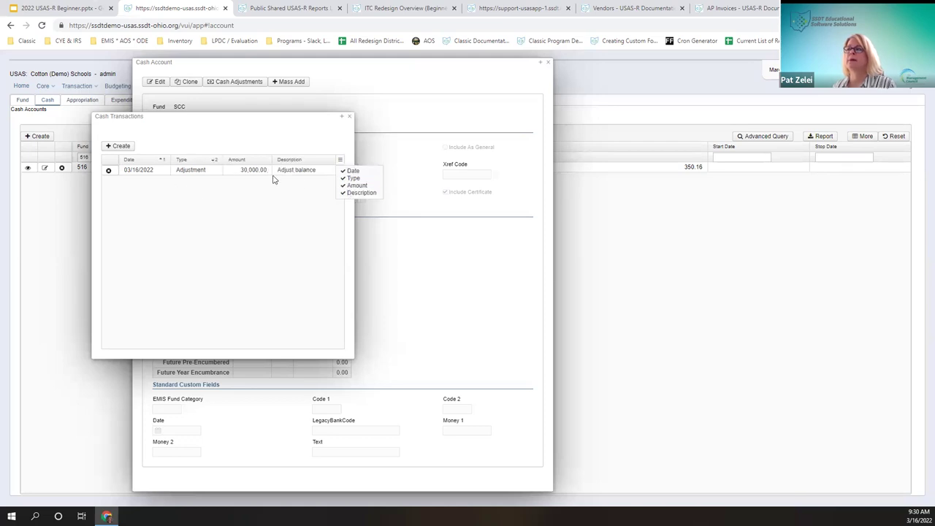
click(299, 197)
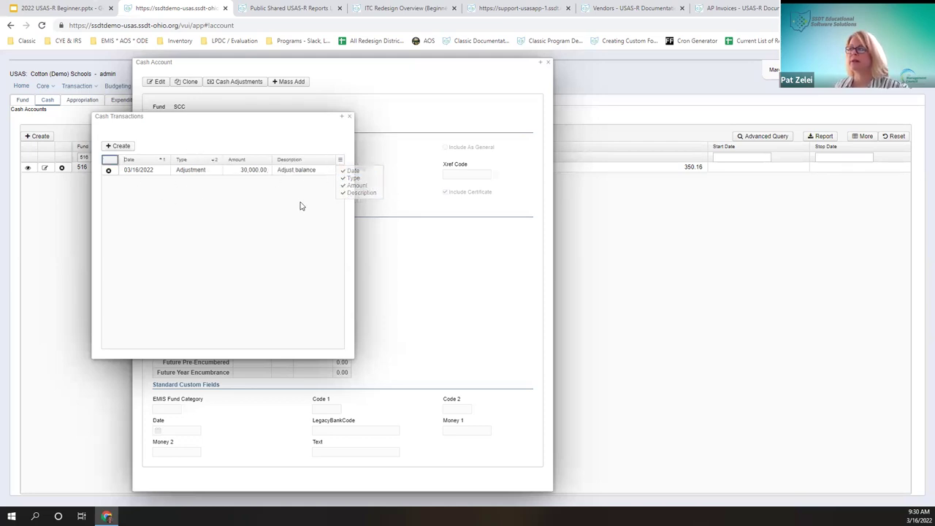
click(339, 160)
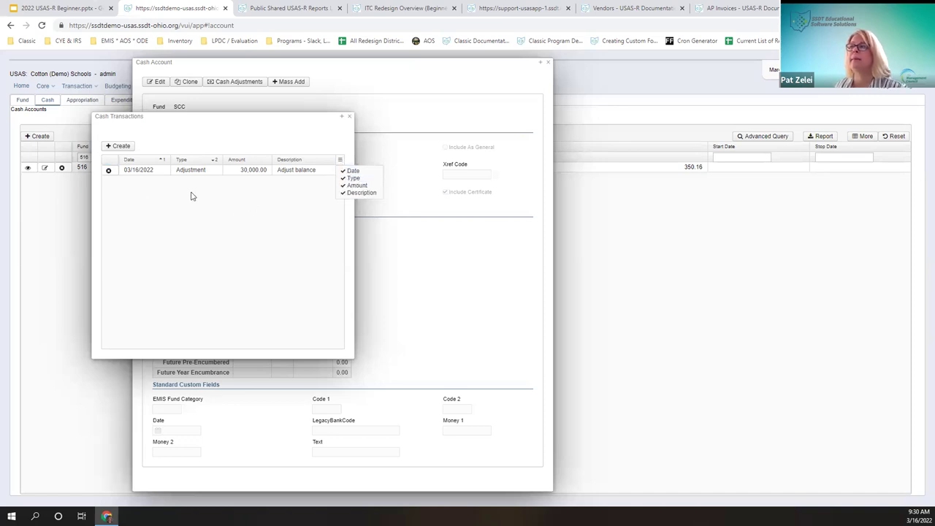
click(347, 119)
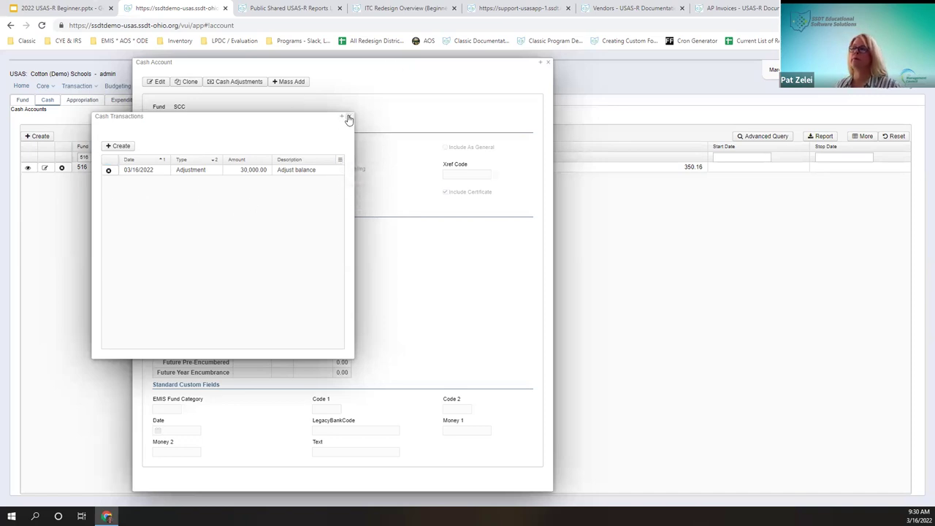
click(347, 120)
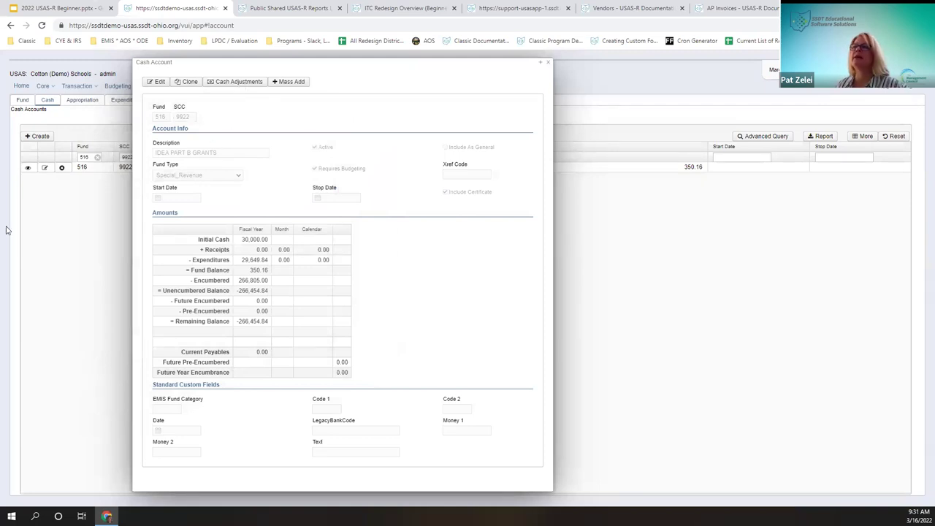
Step: Close the reopened Cash Adjustments list and put cash account 516-9922 into edit mode
click(252, 83)
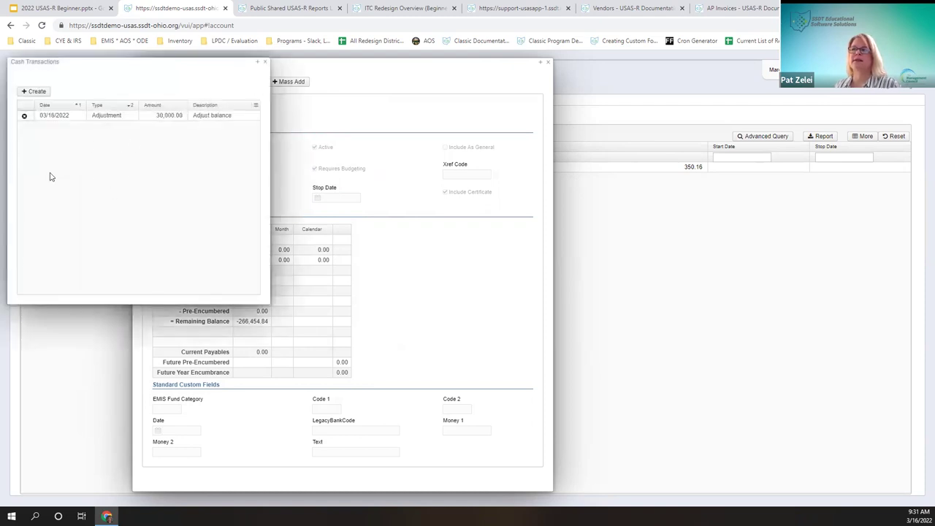
click(267, 63)
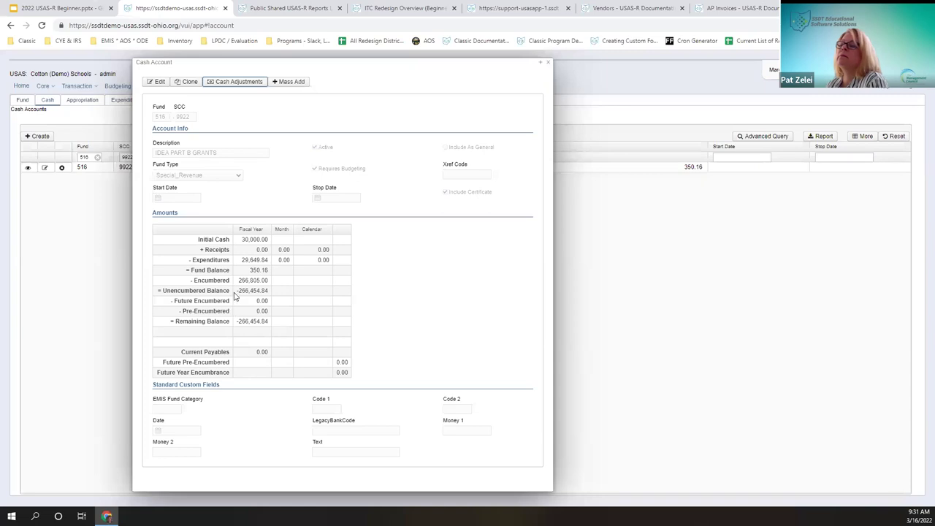
right_click(233, 285)
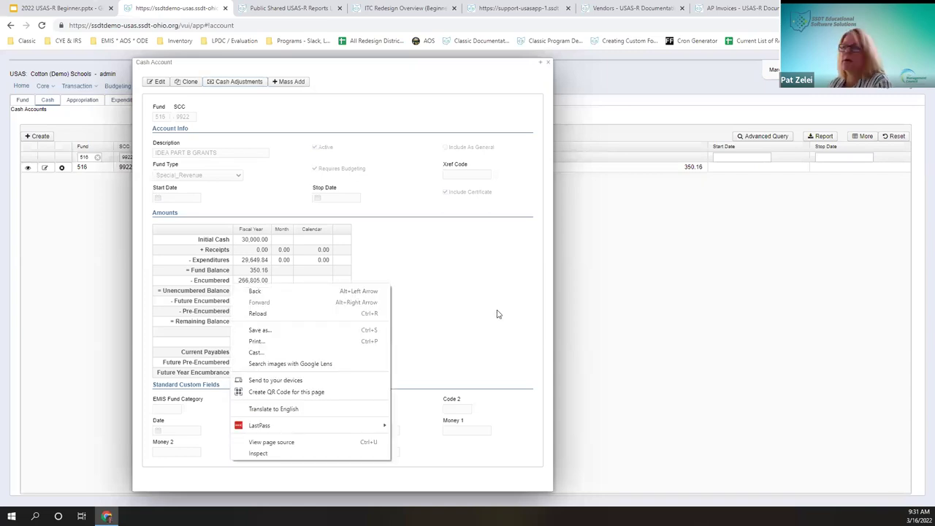
click(238, 281)
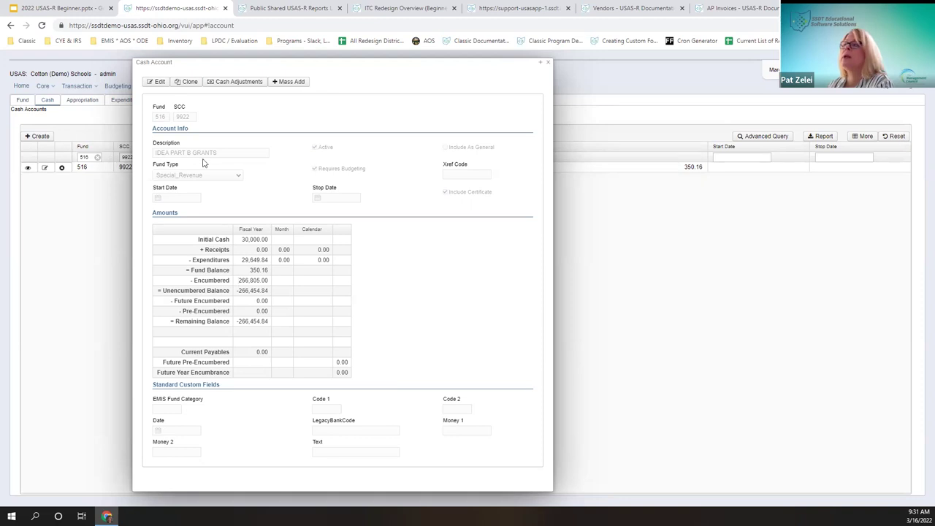
click(158, 82)
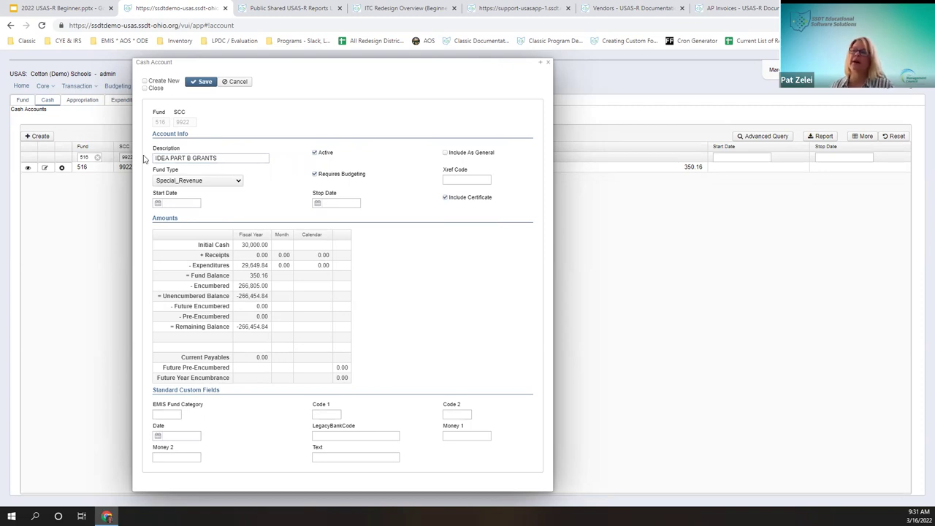
Step: Prefix the description with 'FY22' to read FY22 IDEA PART B GRANTS, keeping Special_Revenue fund type
click(167, 158)
text(FY22)
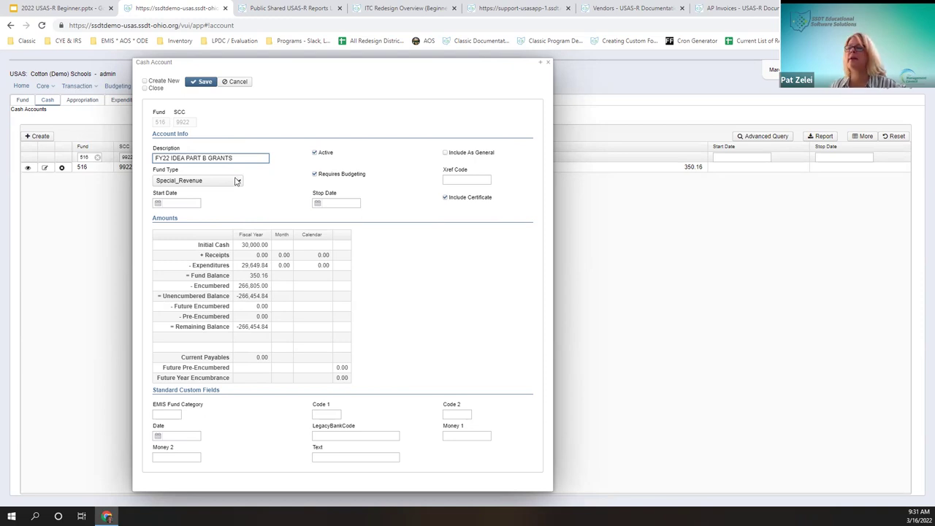
click(238, 181)
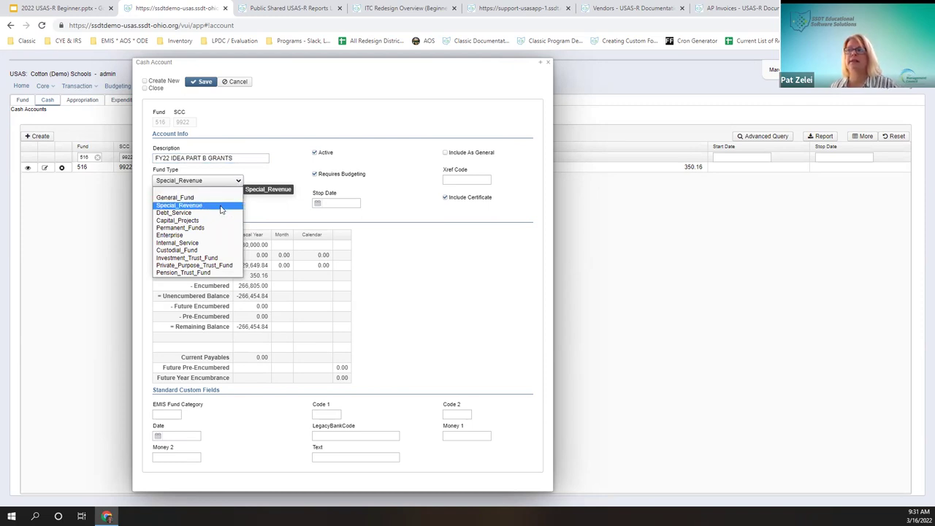
click(220, 208)
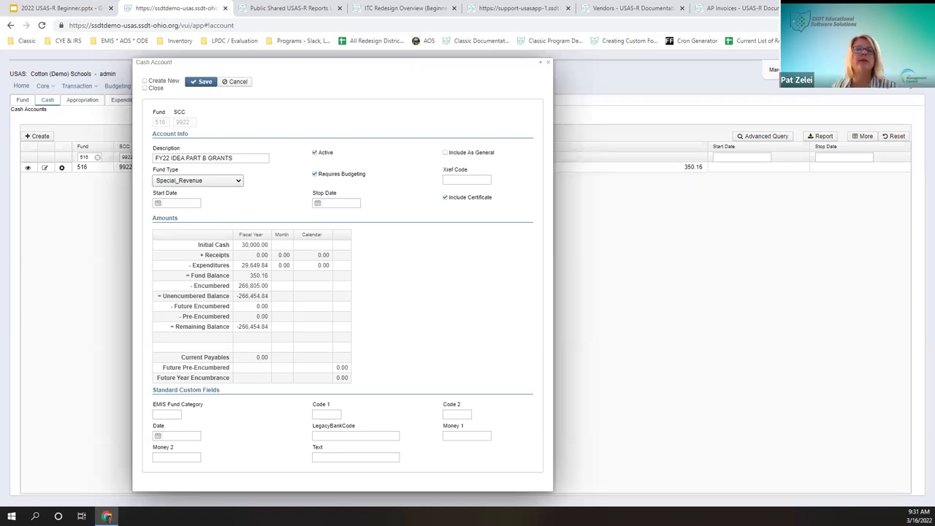
Step: Enter 7/1/21 as the start date, correcting the mistyped 070122
click(197, 206)
text(0701)
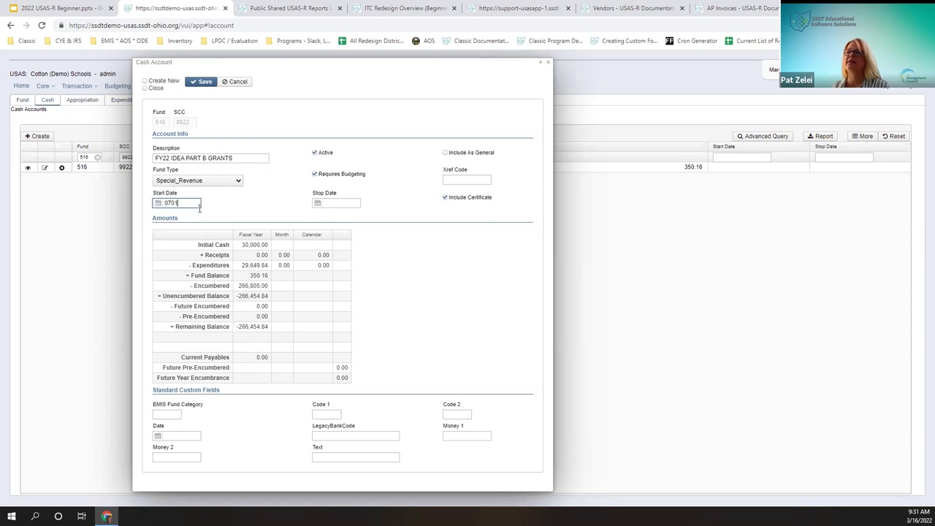
text(22)
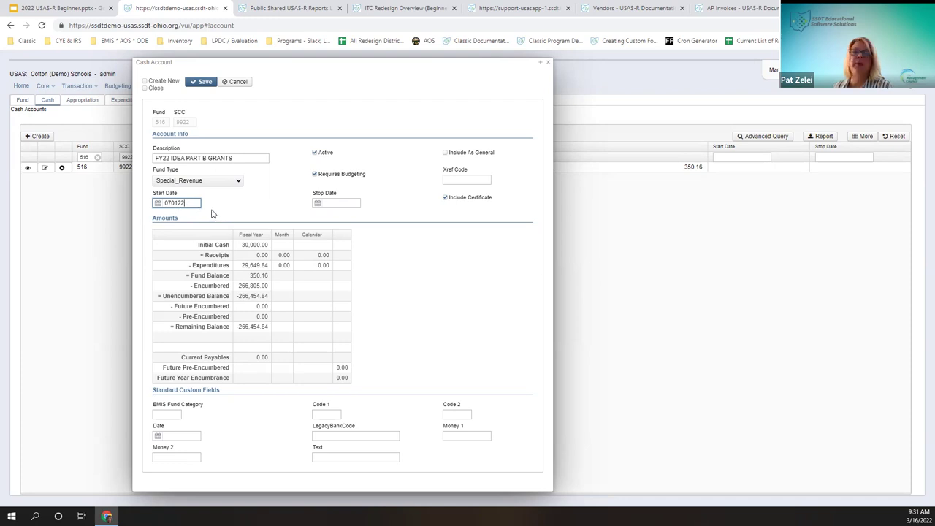
key(BackSpace)
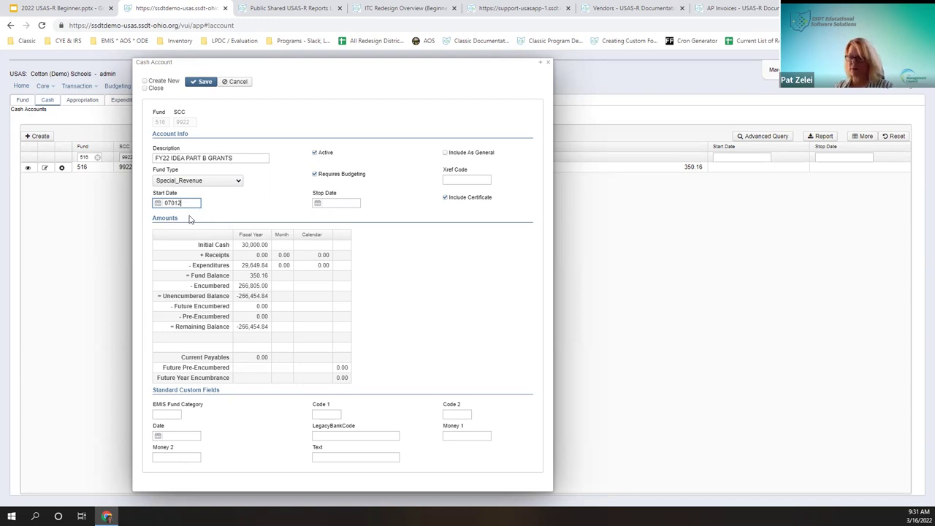
text(1)
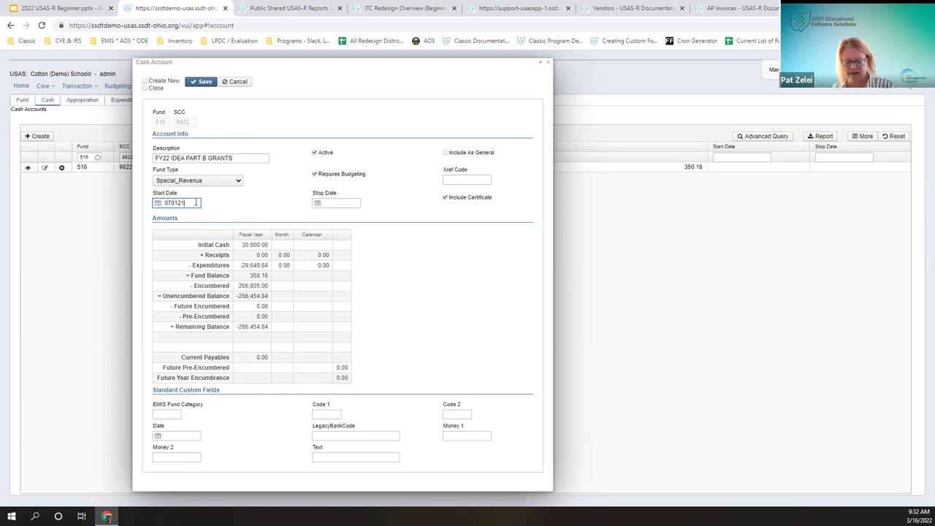
key(Tab)
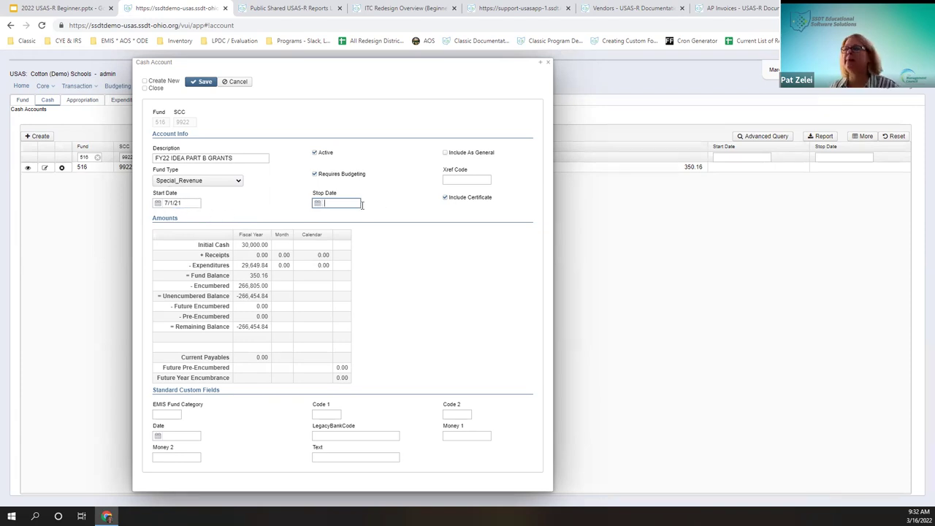
Step: Change the start date to July 2, 2021 using its calendar
click(193, 200)
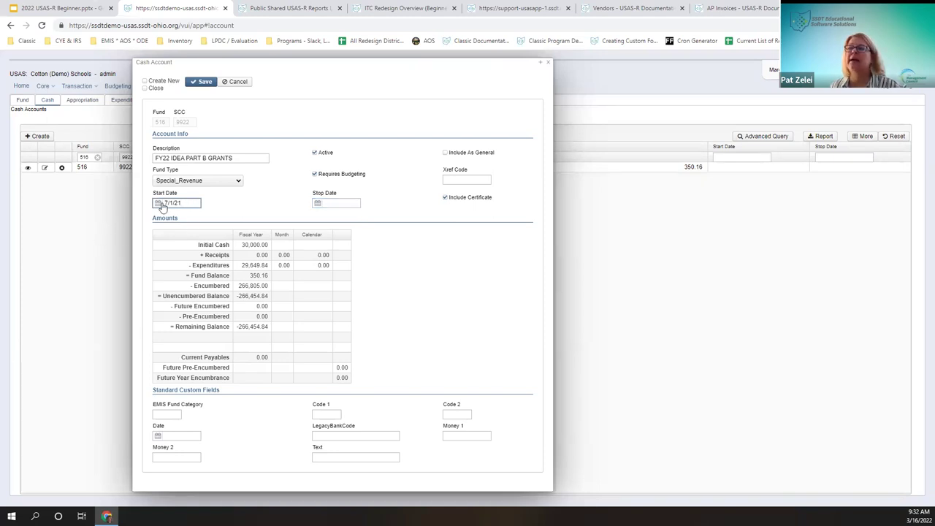
click(158, 204)
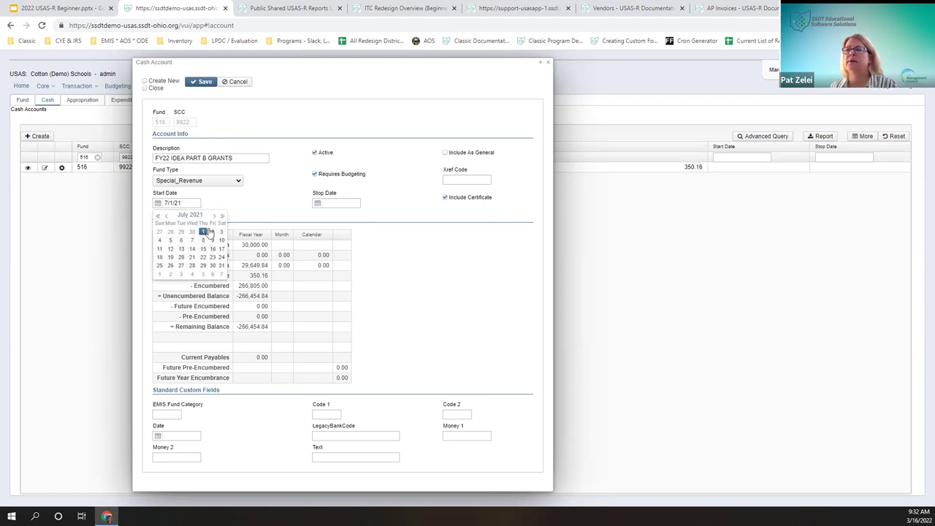
click(212, 231)
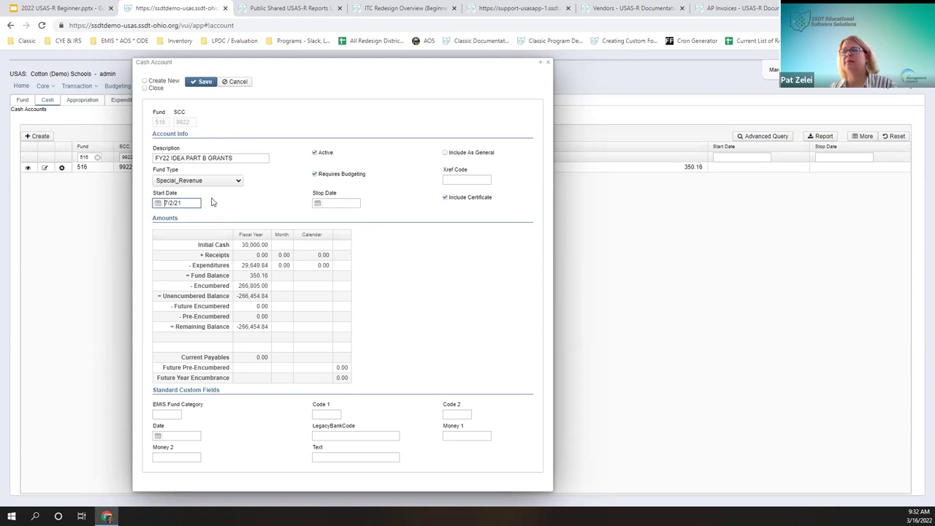
Step: Set the stop date to 9/30/22 by paging the calendar forward to September 2022
click(317, 203)
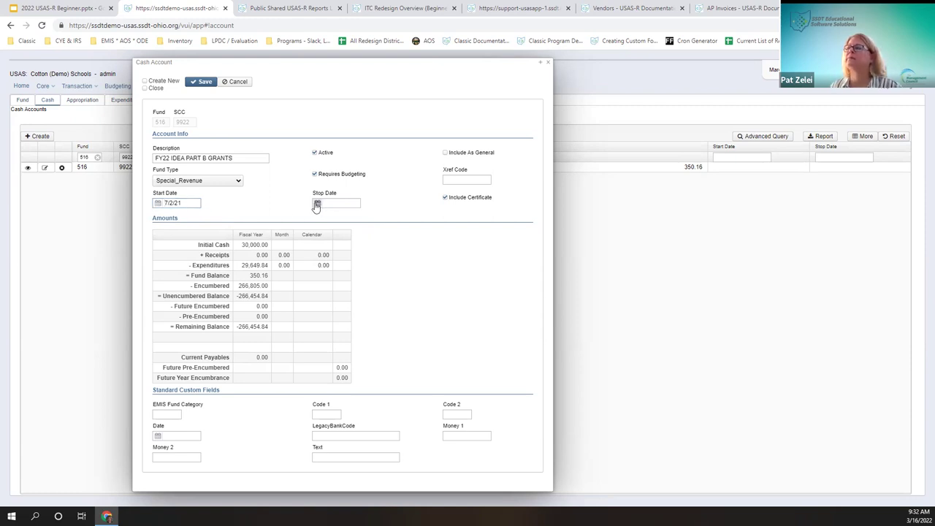
click(373, 217)
click(374, 217)
click(374, 216)
click(373, 216)
click(374, 217)
click(373, 216)
click(371, 267)
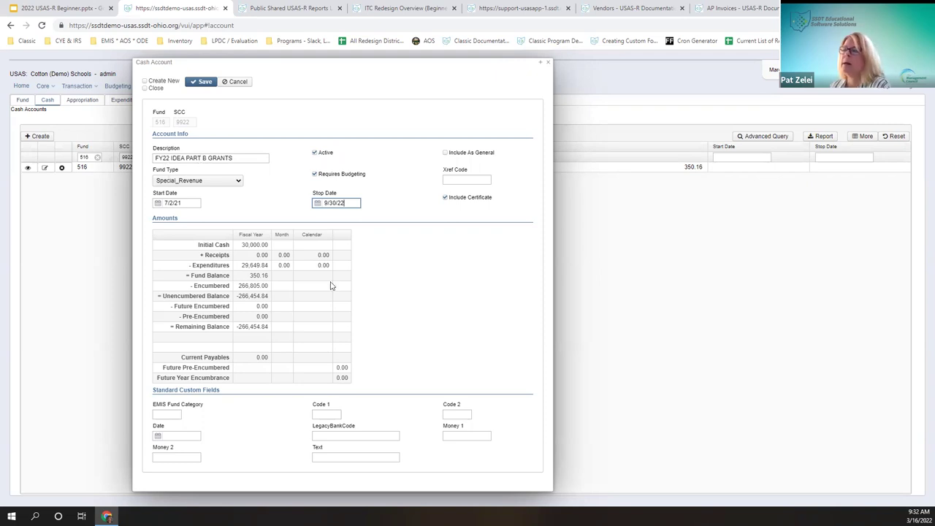
click(314, 154)
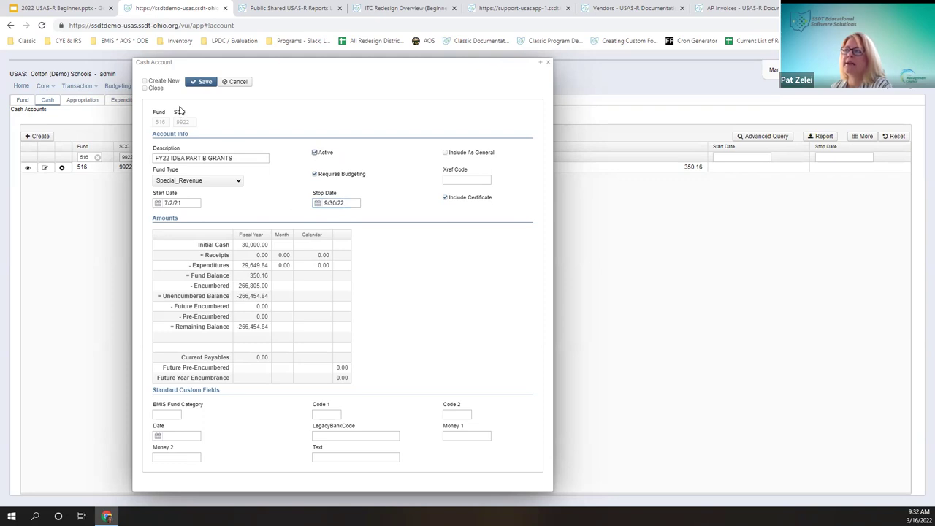
Step: Check the Requires Budgeting box on cash account 516-9922
click(315, 173)
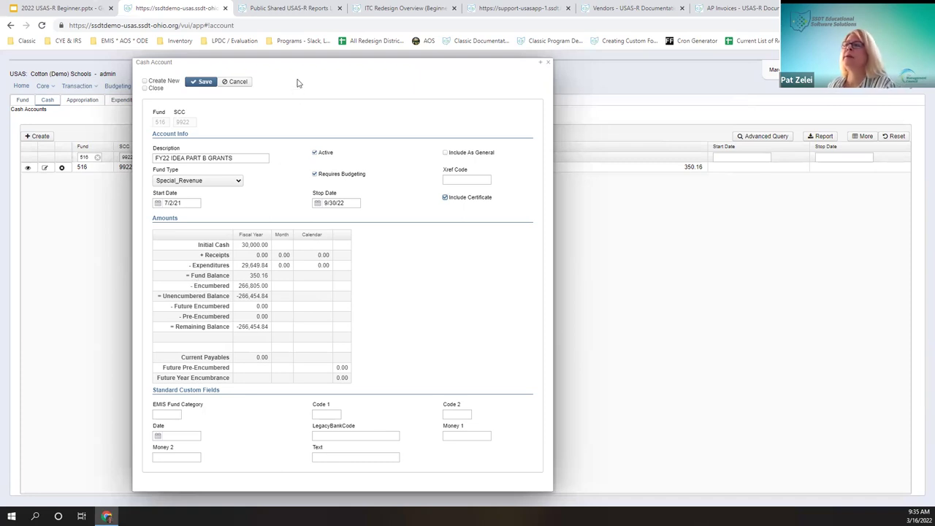
Step: Turn on Create New beside Save on the FY22 IDEA PART B GRANTS cash account form
drag(303, 62, 584, 67)
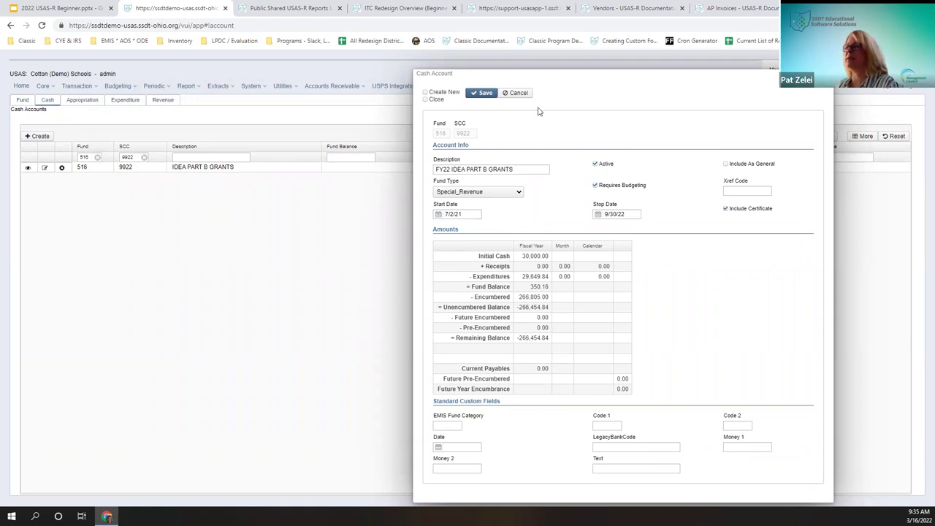
drag(567, 72, 262, 61)
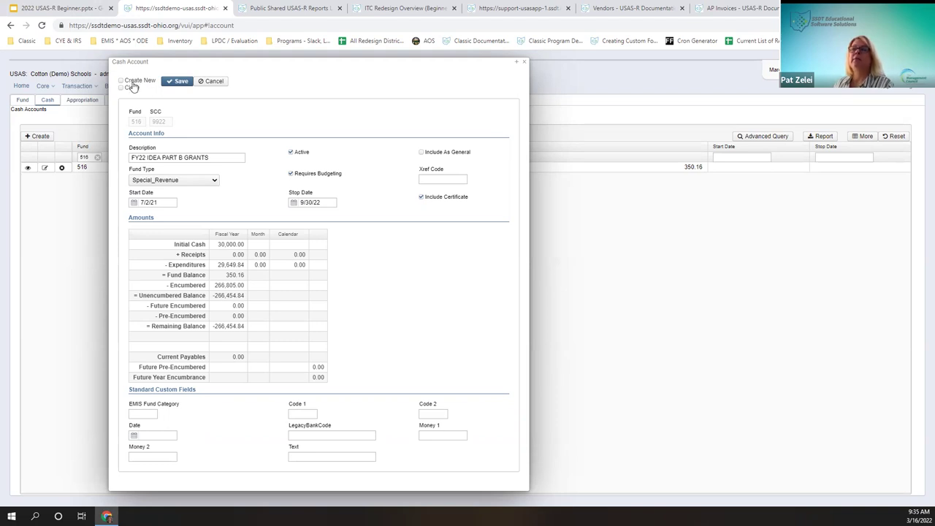
drag(144, 157, 135, 158)
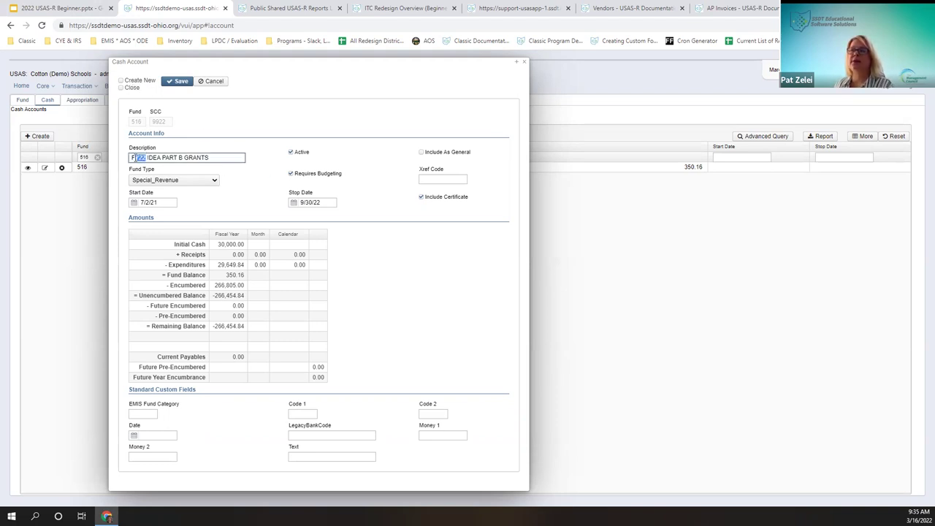
click(126, 80)
click(133, 81)
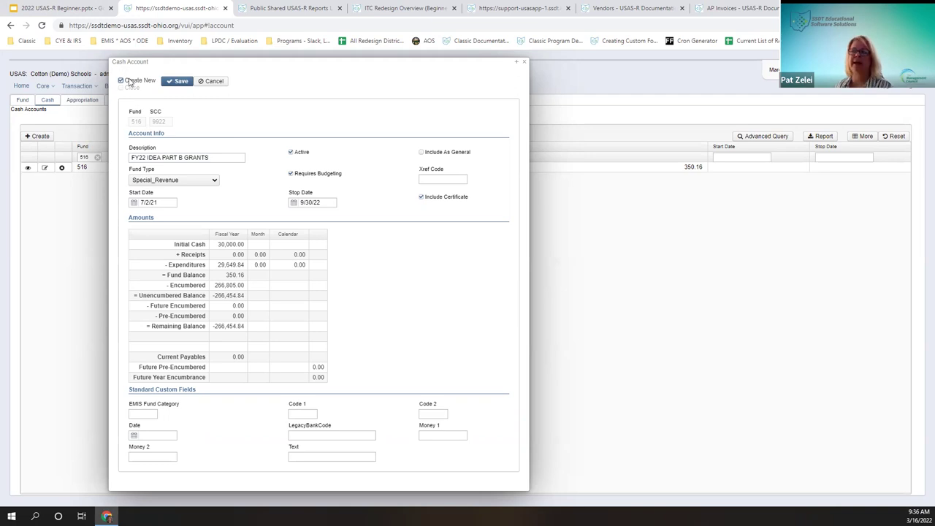
Step: Save 516-9922 as FY22 IDEA PART B GRANTS, switch the form to Close after saving, and reopen it
click(175, 81)
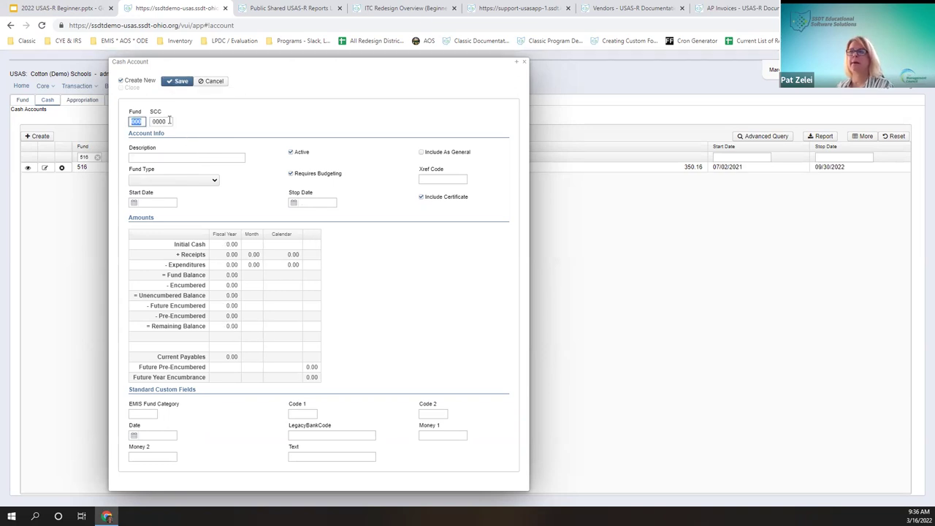
click(121, 80)
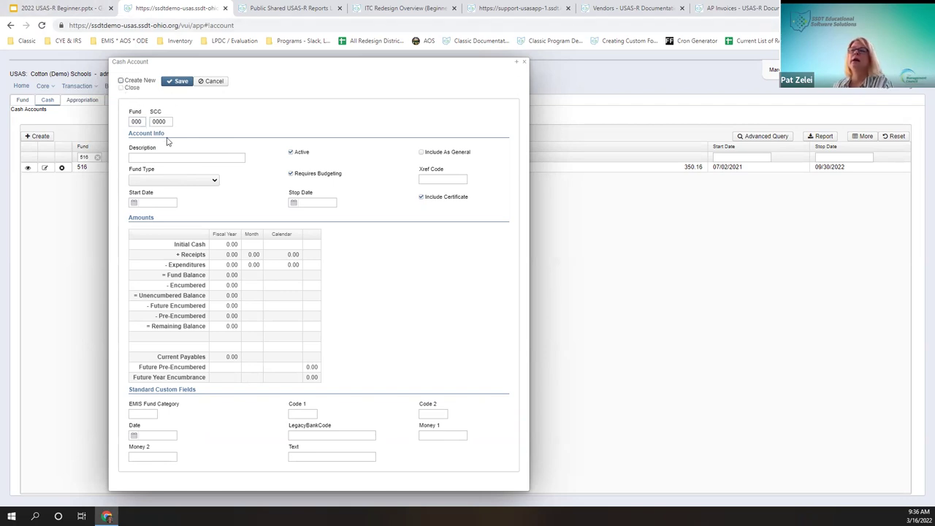
click(122, 87)
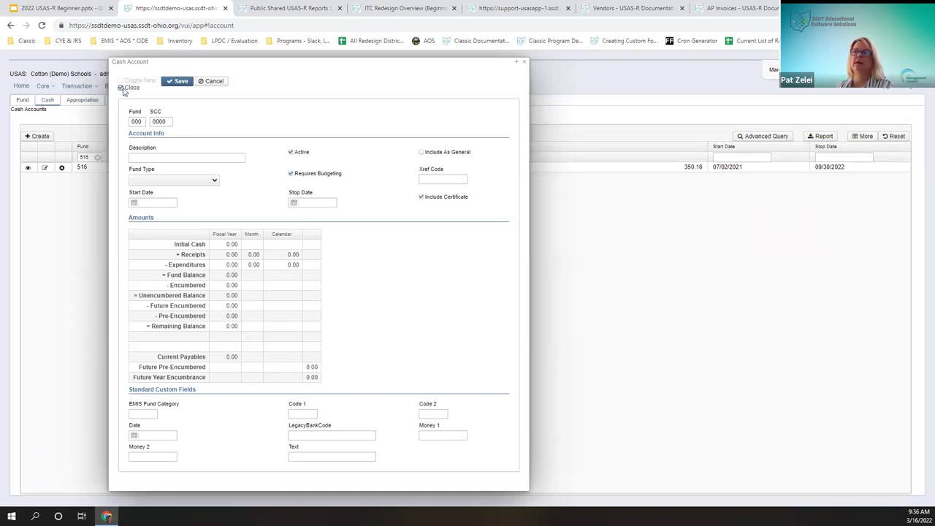
click(211, 81)
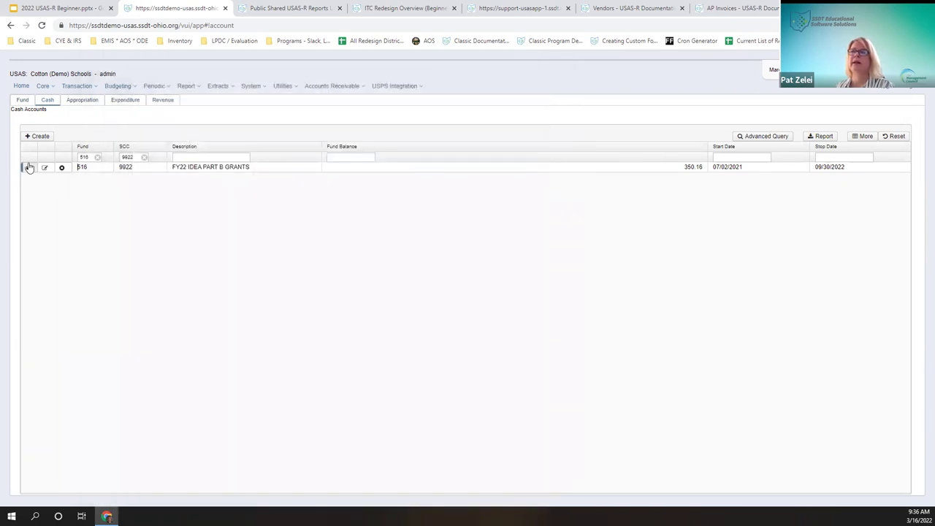
click(29, 167)
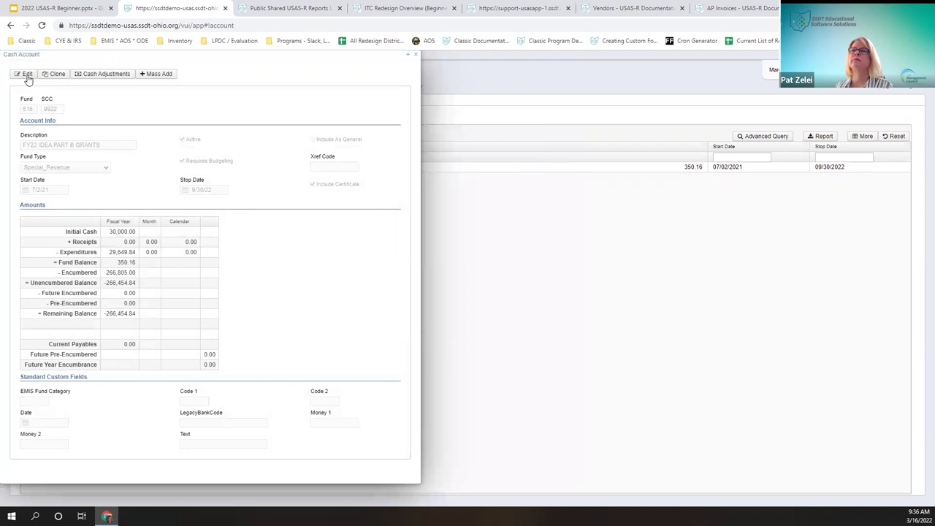
click(26, 74)
click(12, 73)
click(20, 82)
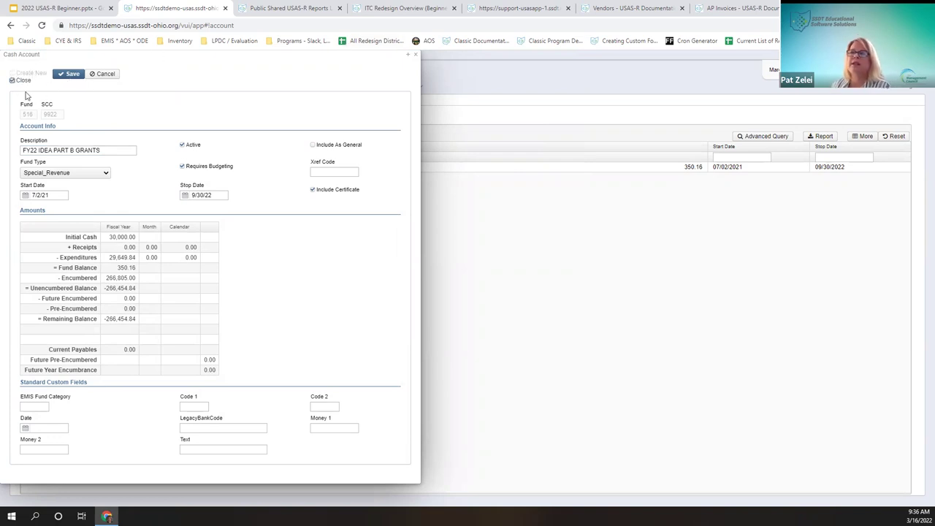
click(17, 81)
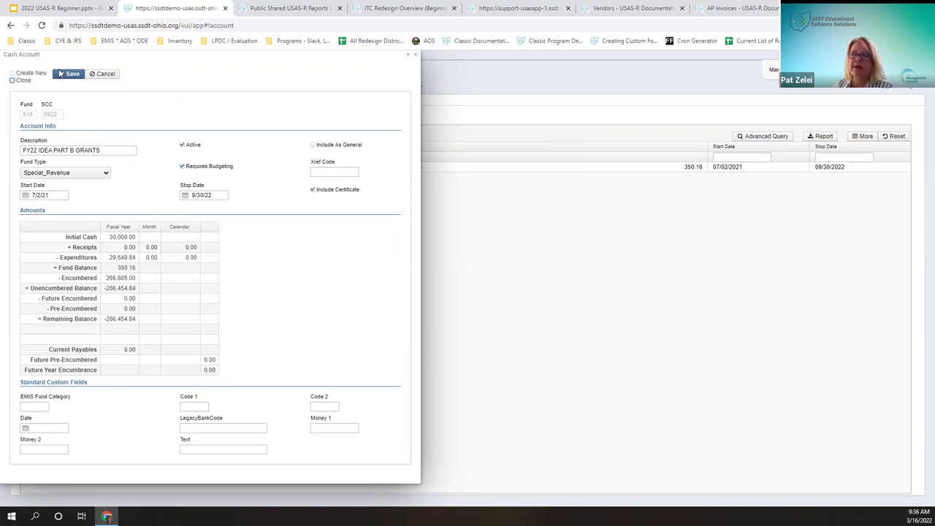
click(66, 78)
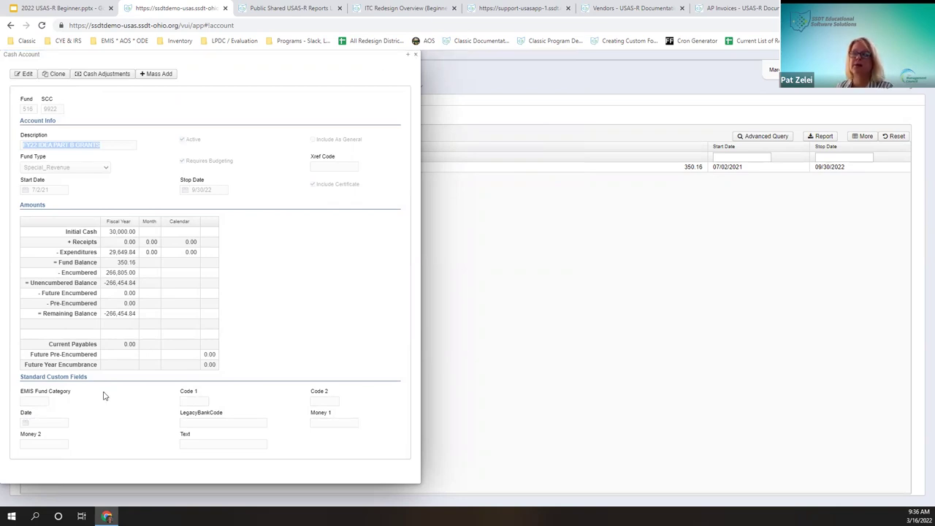
click(23, 74)
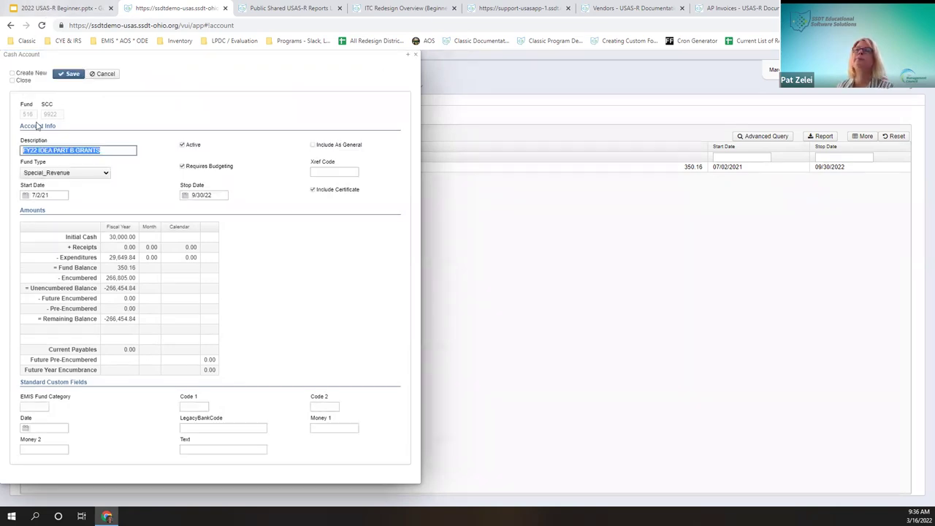
click(18, 81)
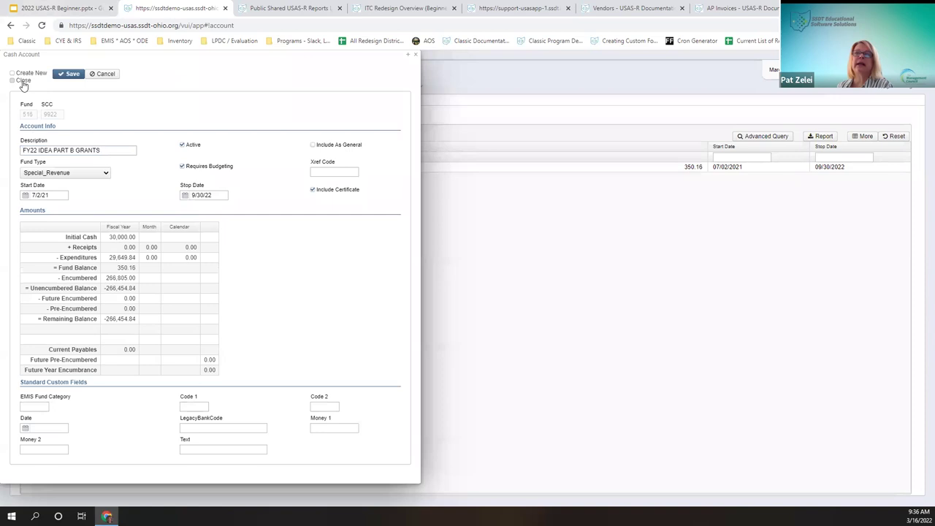
click(60, 78)
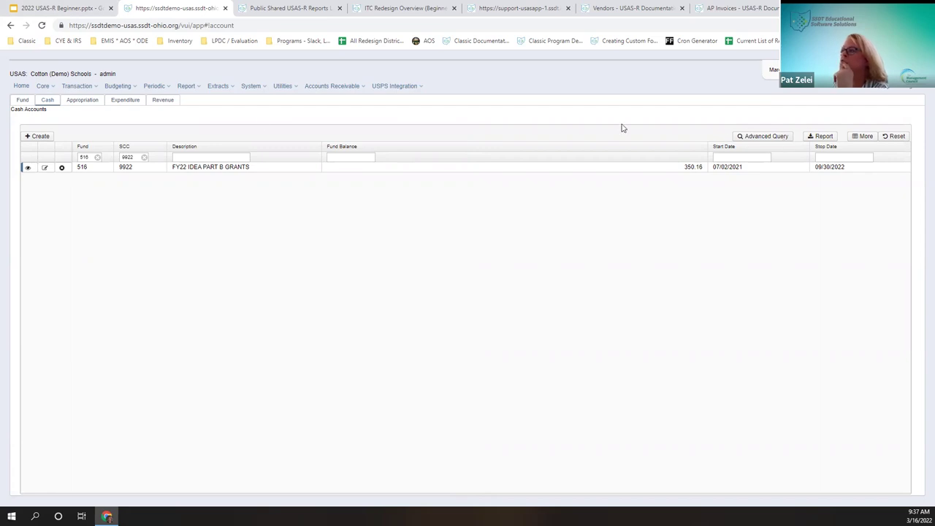
click(97, 102)
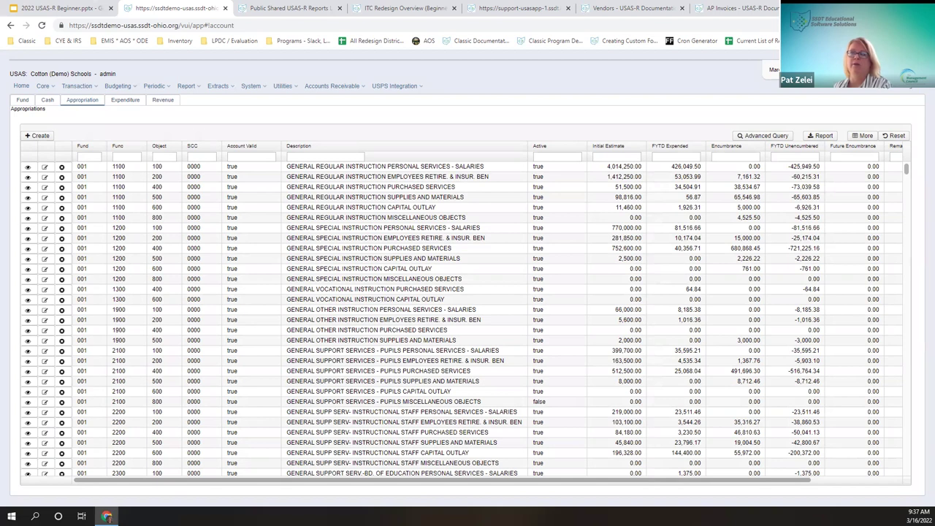
Step: Discard the empty new appropriation form, review grid columns, and return to the Funds list
click(41, 136)
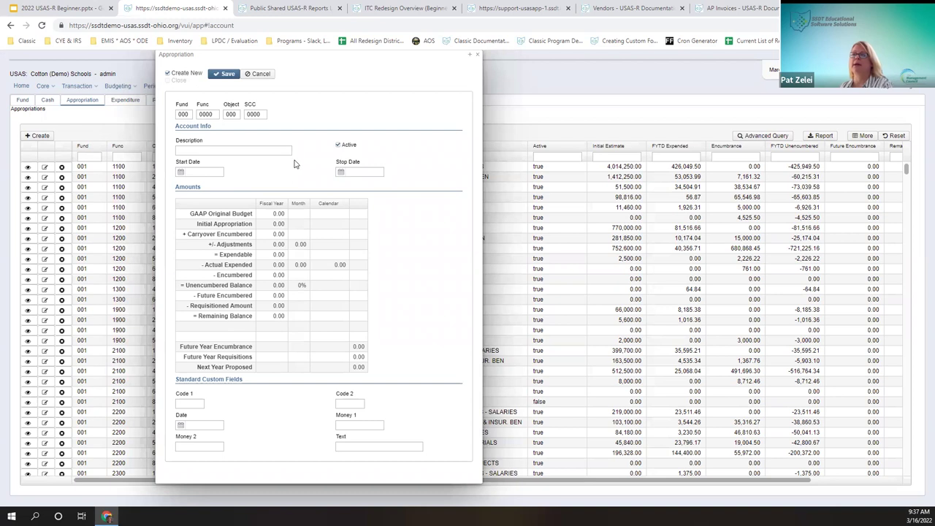
click(478, 55)
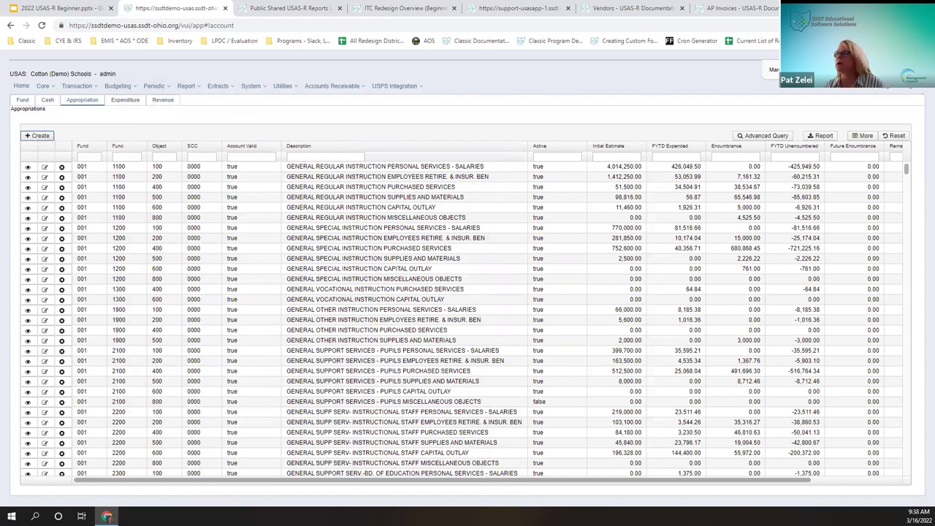
click(850, 141)
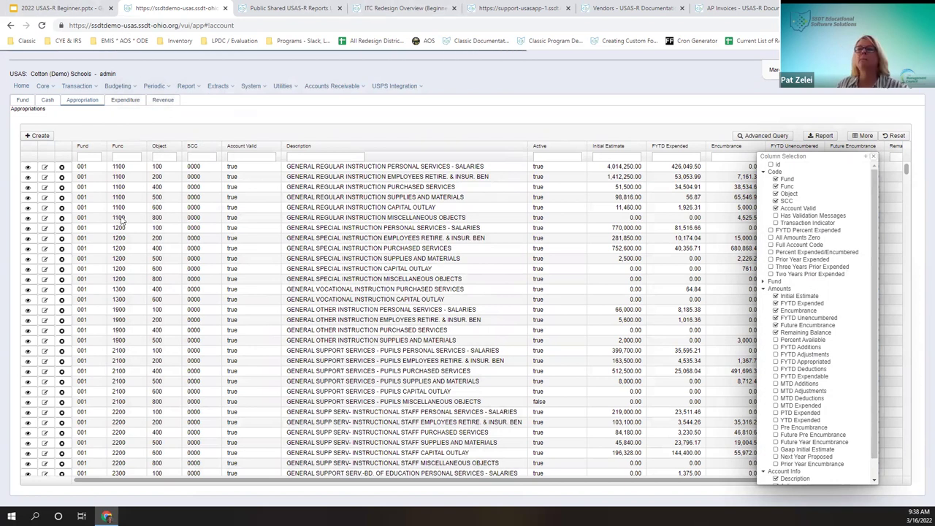
click(41, 136)
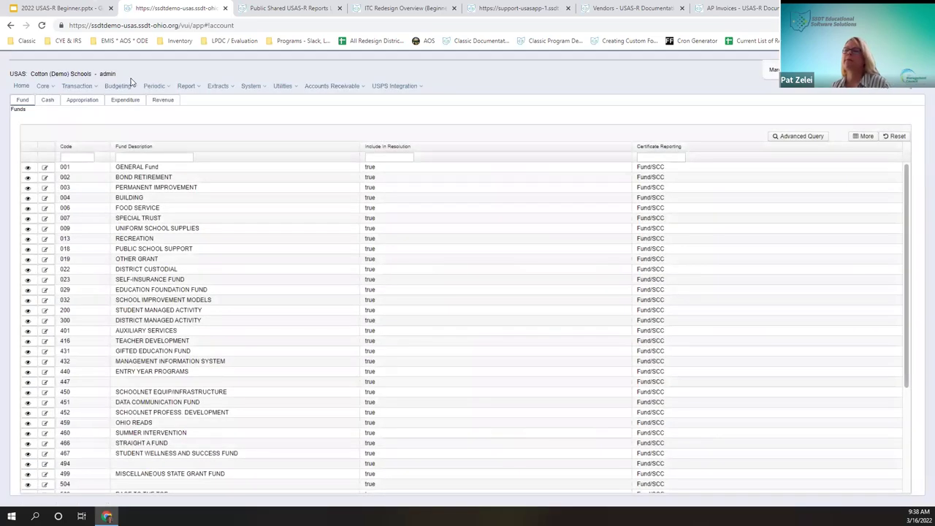
Step: Return to the Appropriations list to begin a new appropriation
click(78, 101)
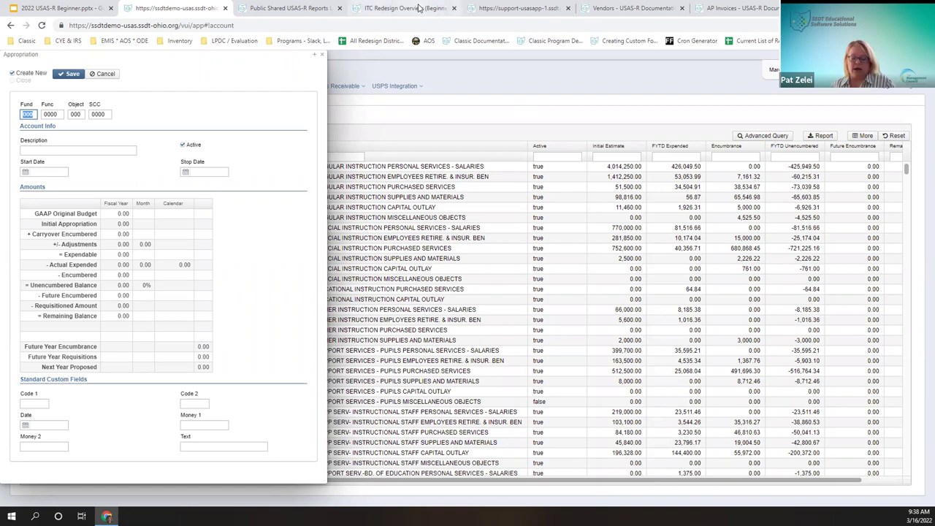
click(28, 80)
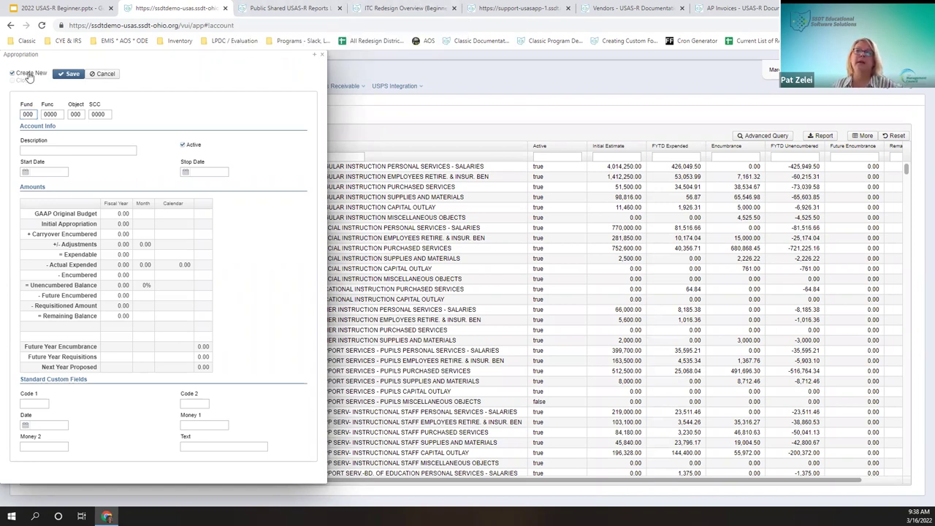
click(28, 114)
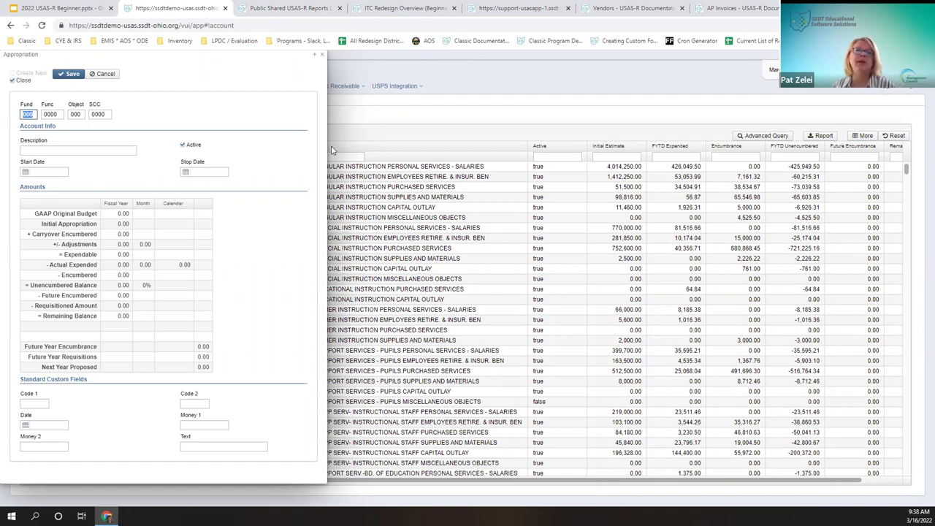
text(516)
key(Tab)
text(1200)
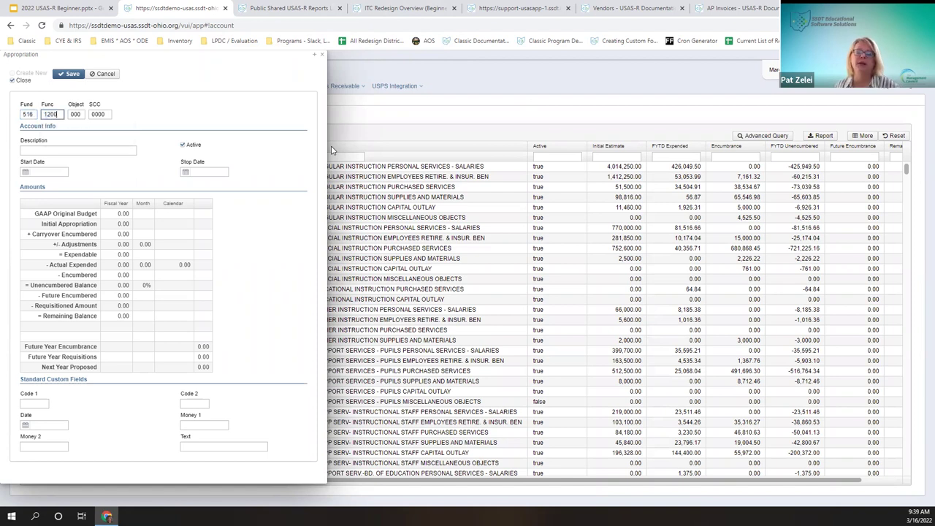
key(Tab)
text(500)
key(Tab)
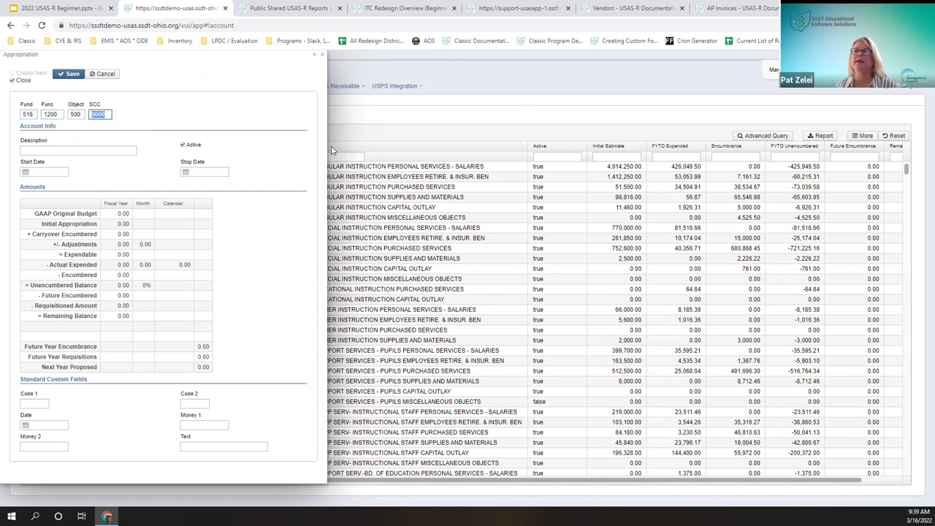
text(9922)
key(Tab)
Step: Enter the description 'FY22 Idea grant supplies' and move the form to the page centre
text(F)
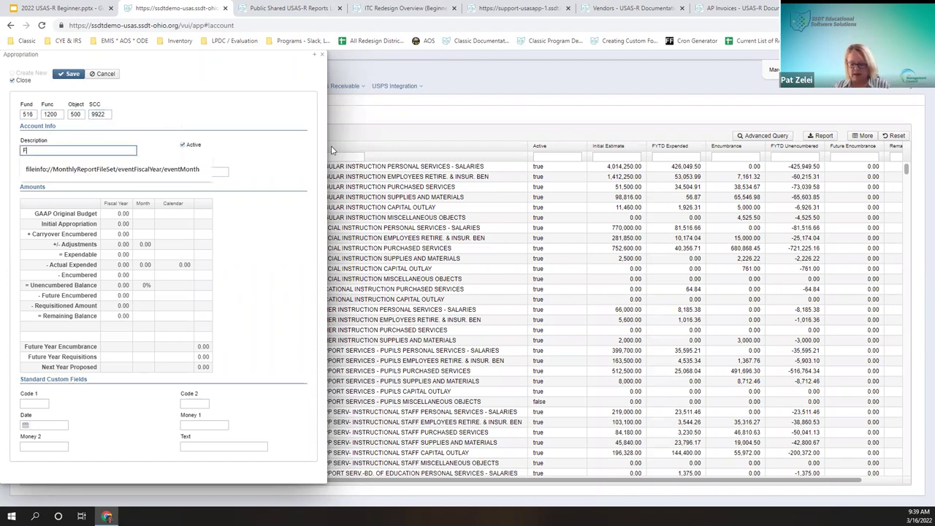
text(Y22 Idea)
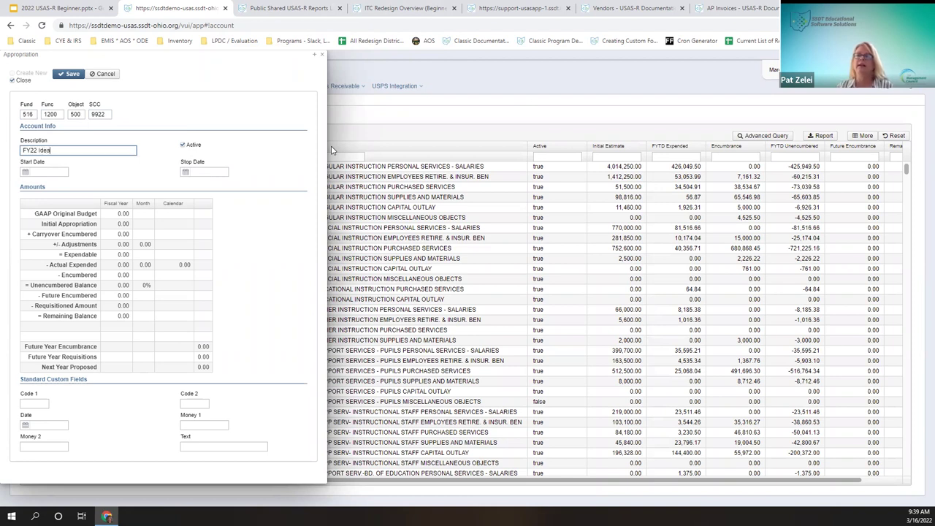
text( grnt)
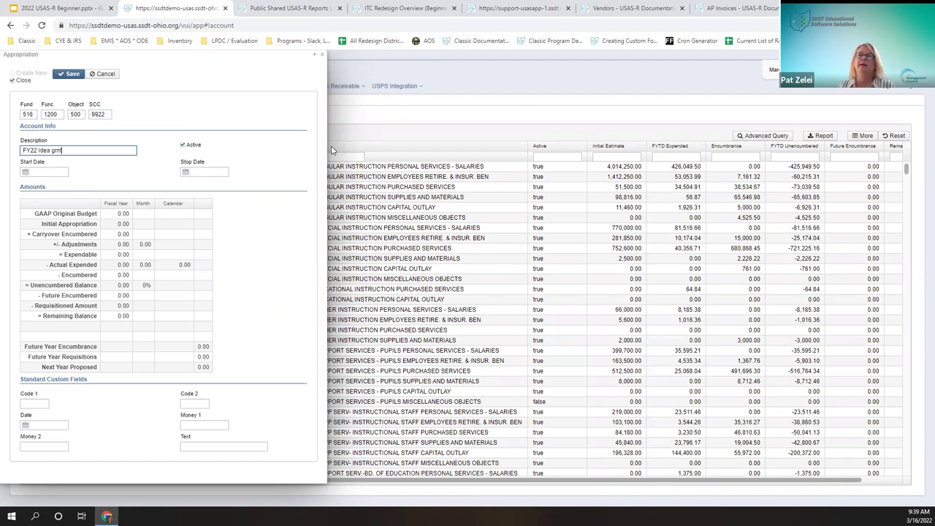
text(nt)
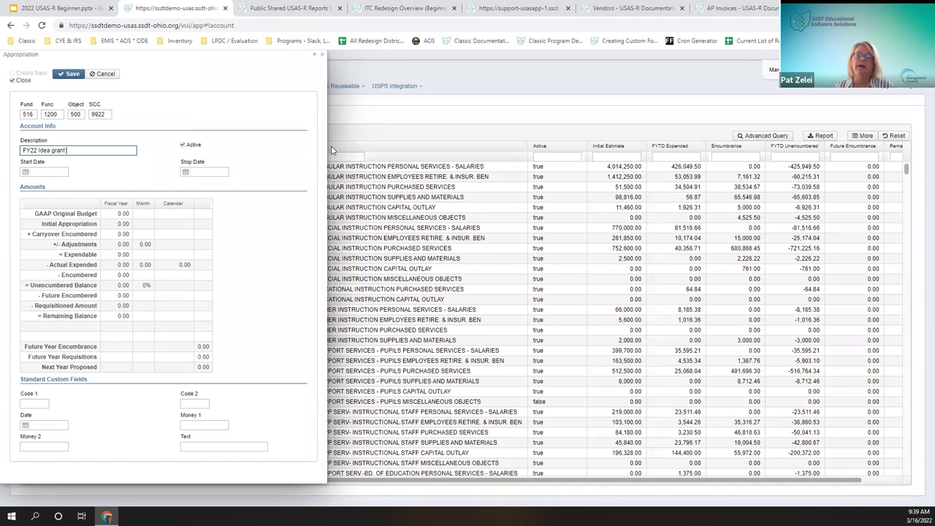
text( supplies)
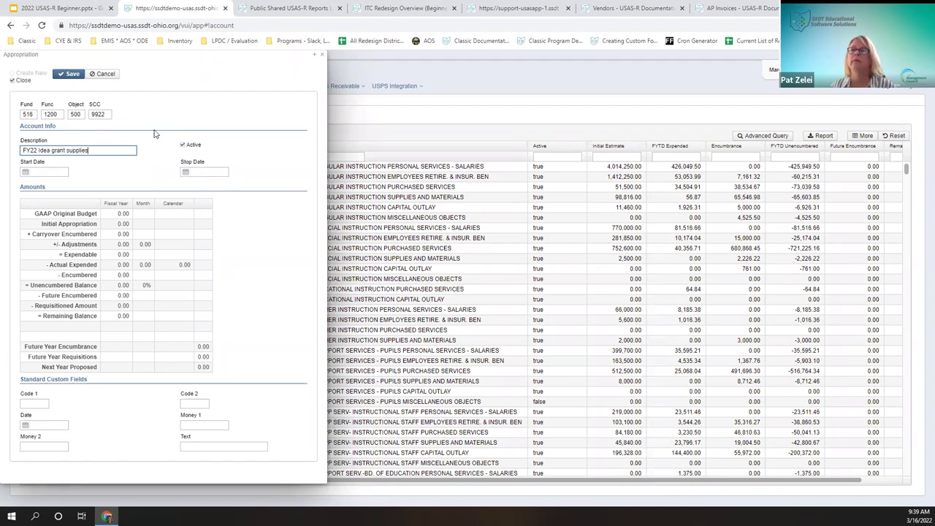
drag(100, 148, 22, 146)
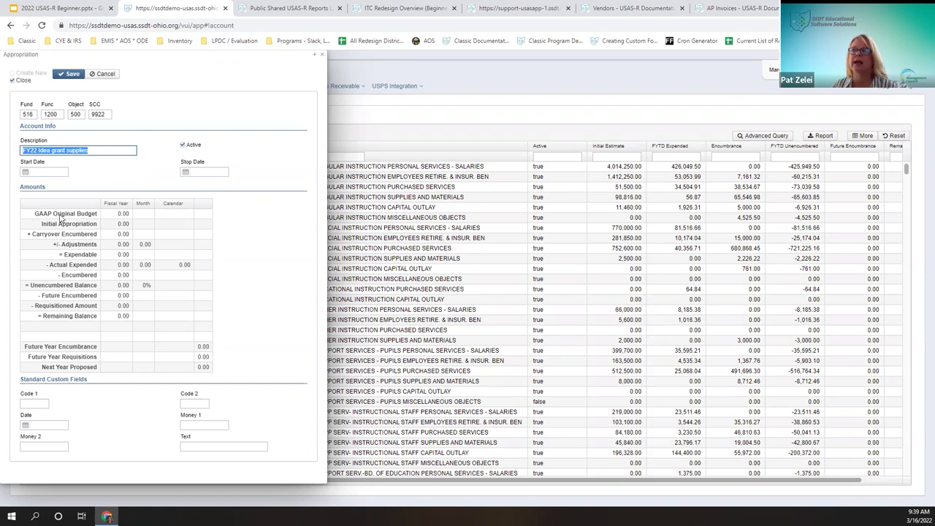
drag(183, 82, 332, 110)
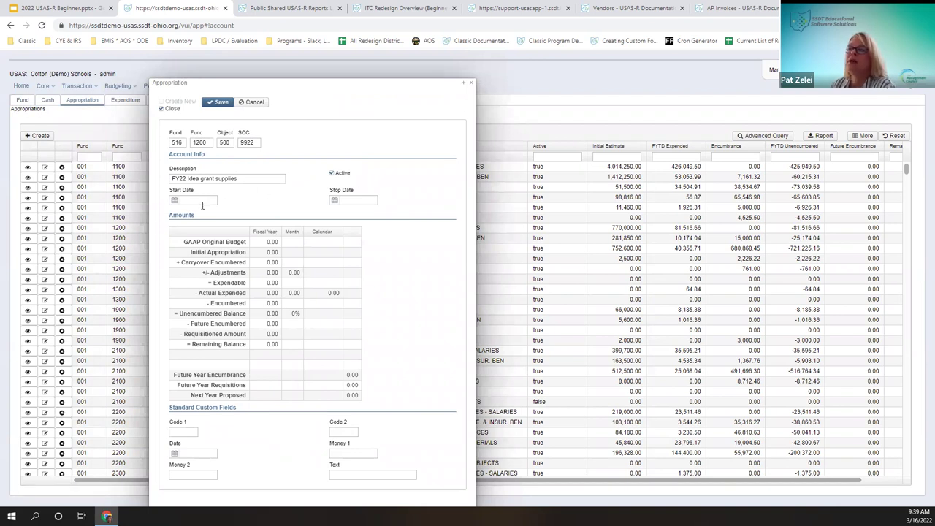
Step: Enter start date 070121 and stop date 093022 on the new appropriation
text(07/01/21)
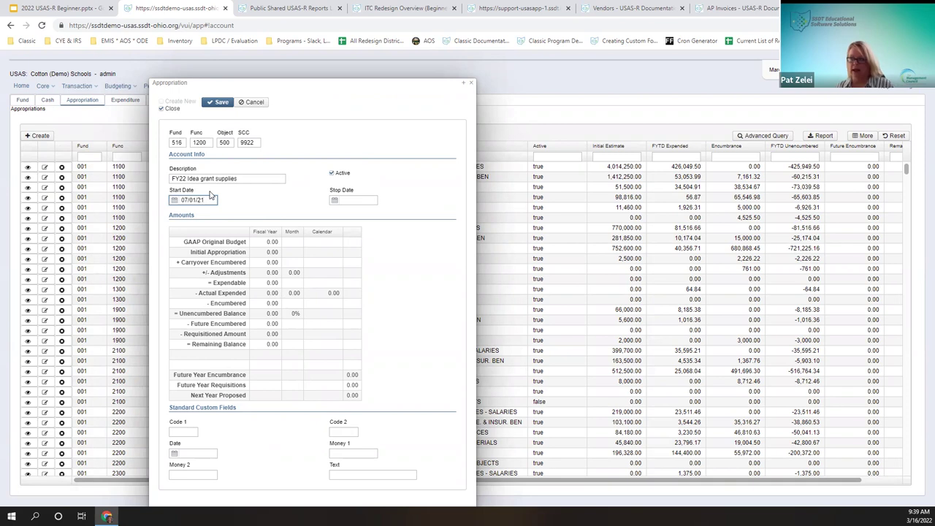
click(174, 201)
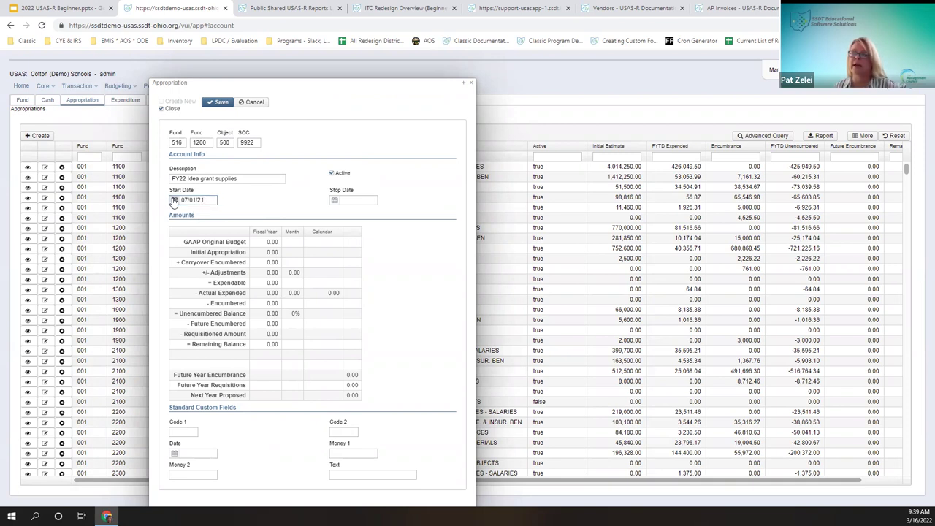
click(211, 199)
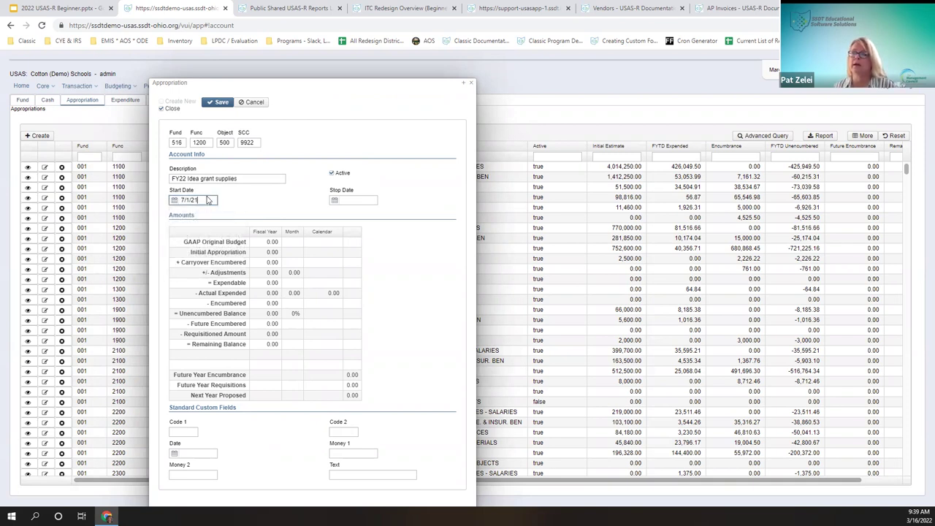
click(354, 199)
click(231, 178)
click(198, 200)
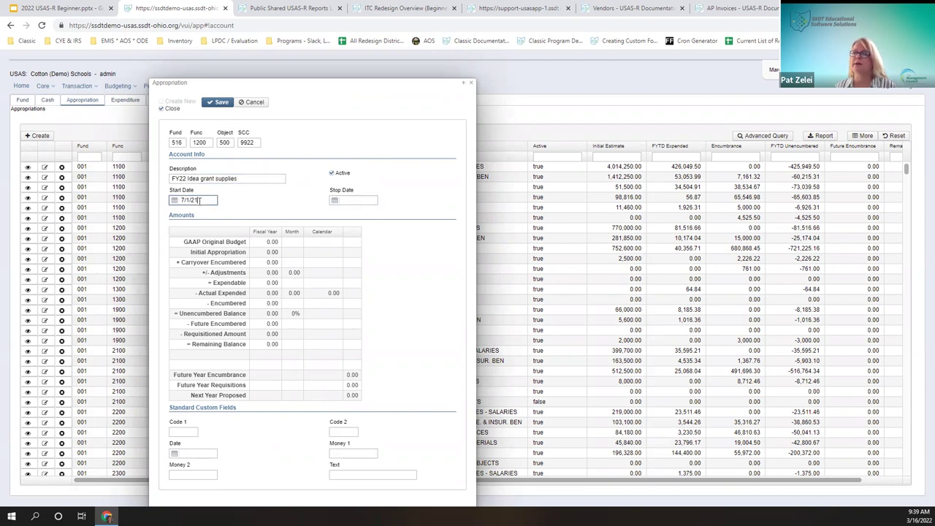
drag(211, 199, 170, 201)
text(07)
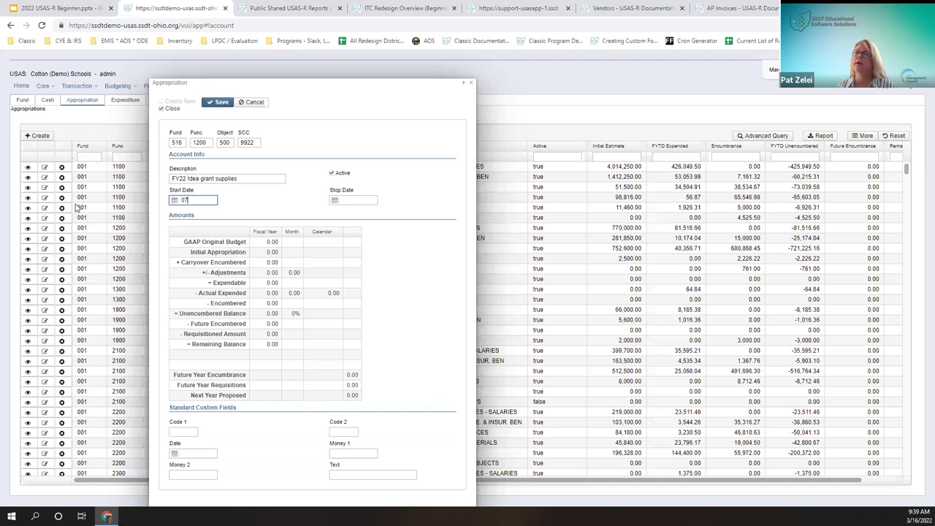
text(0121)
key(Tab)
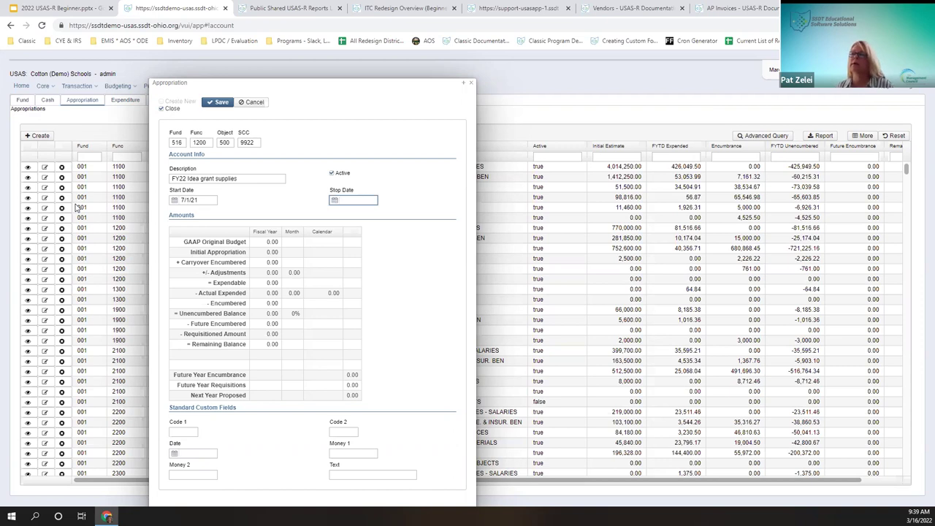
text(093022)
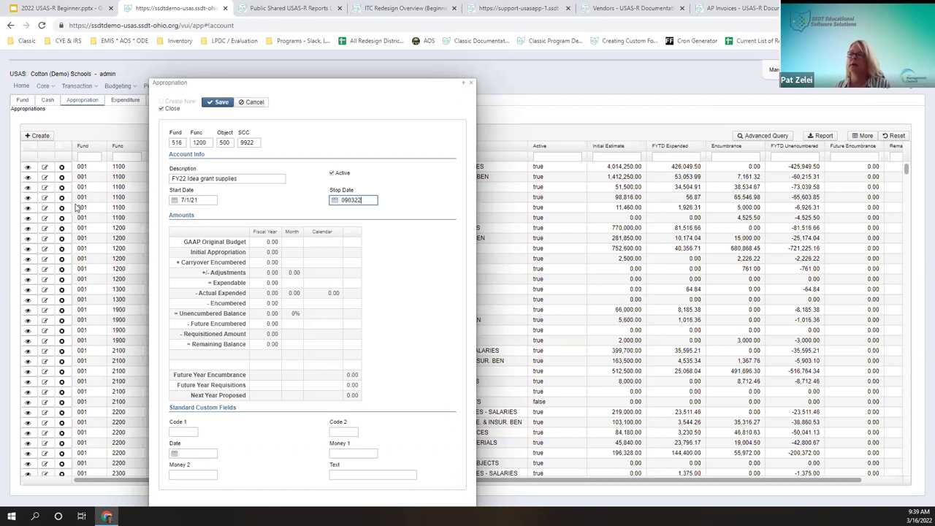
key(Tab)
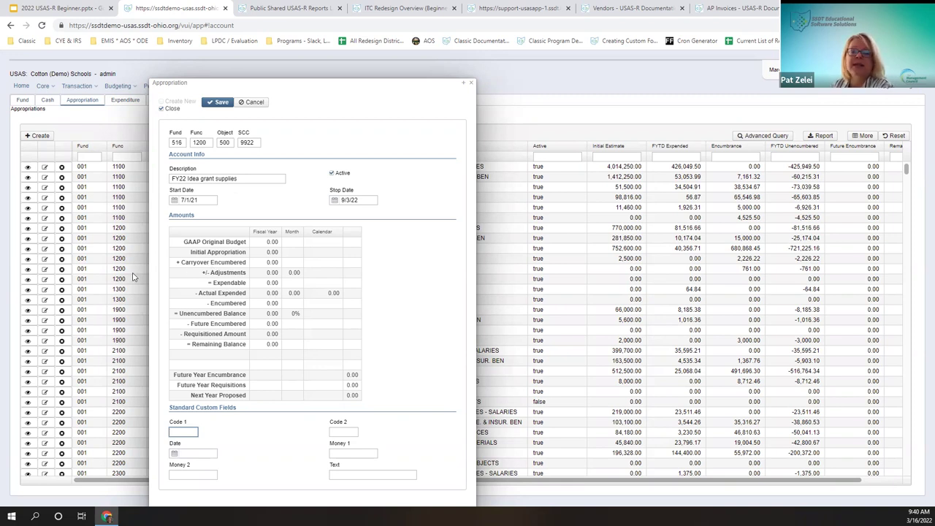
Step: Correct the appropriation's stop date so it reads 9/30/22
click(362, 201)
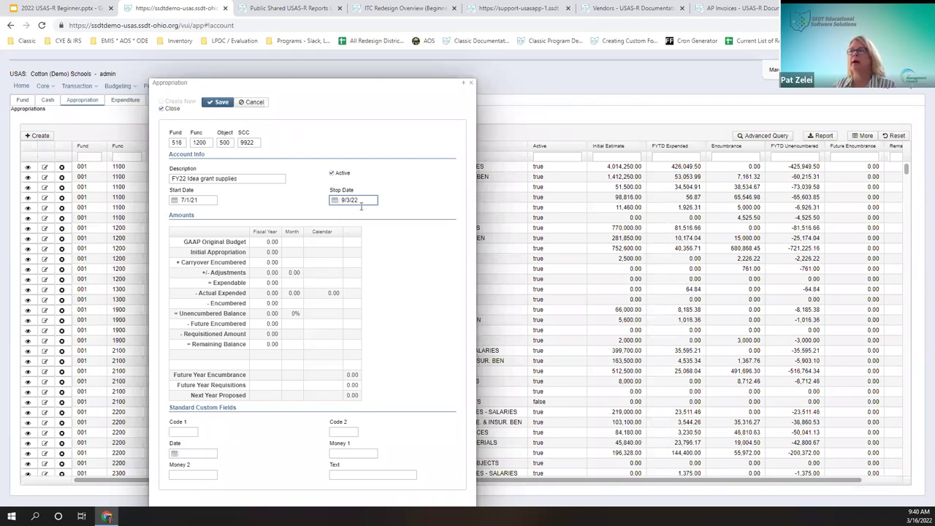
drag(349, 202, 354, 192)
click(344, 201)
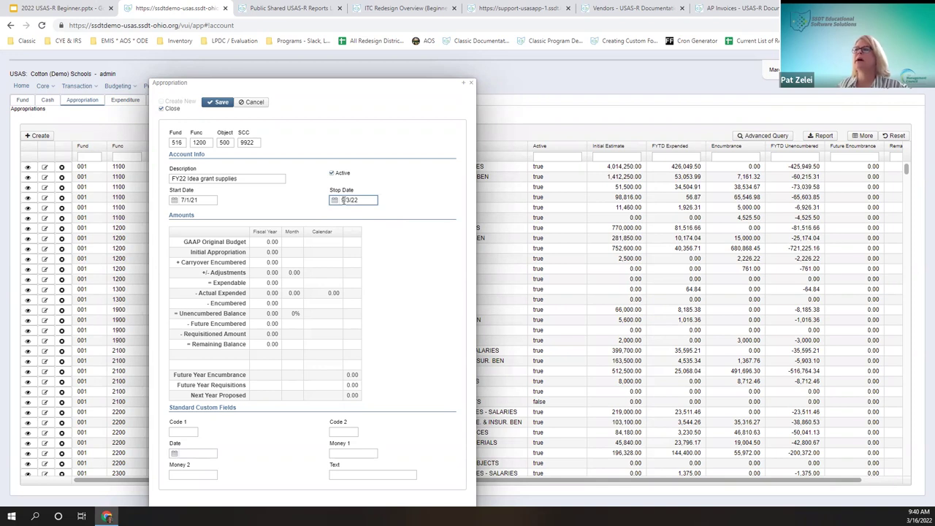
key(BackSpace)
text(9)
click(442, 277)
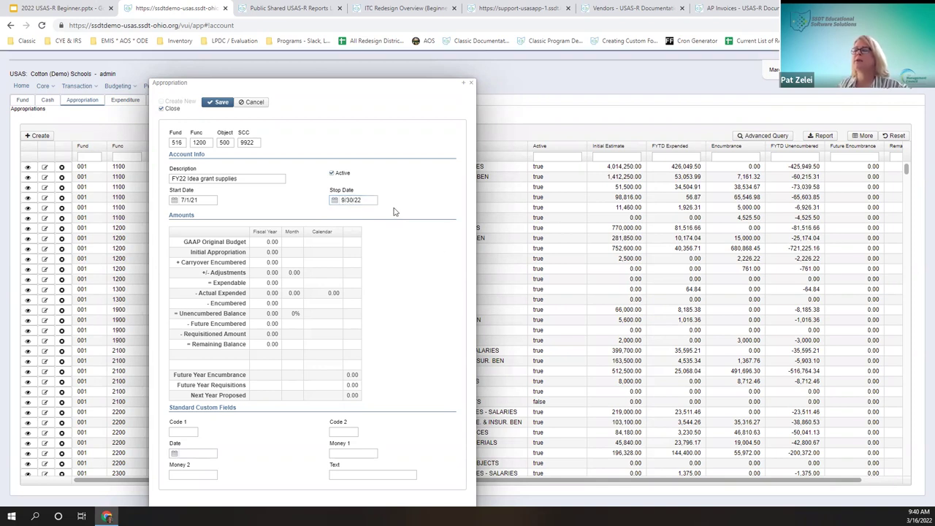
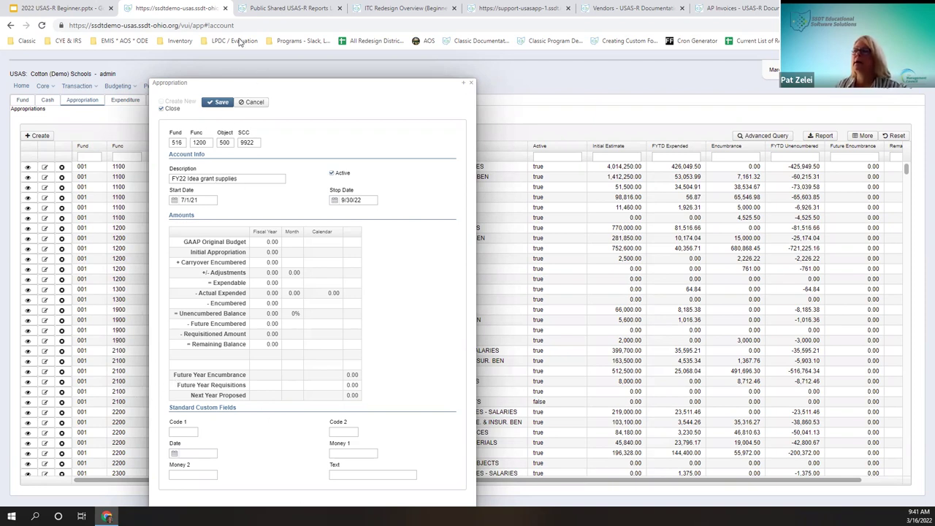
click(172, 108)
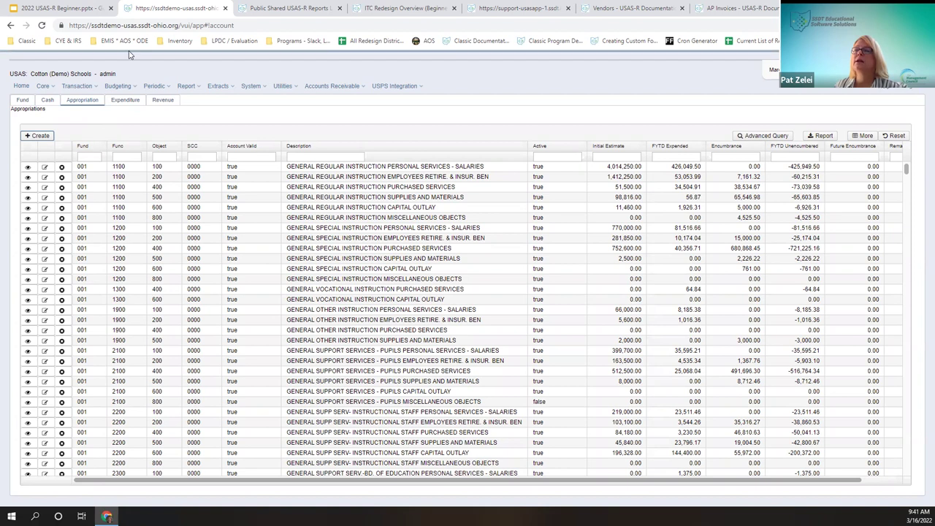
Step: Filter the expenditure accounts to fund 516 and SCC 9922, leaving the function filter empty
click(130, 102)
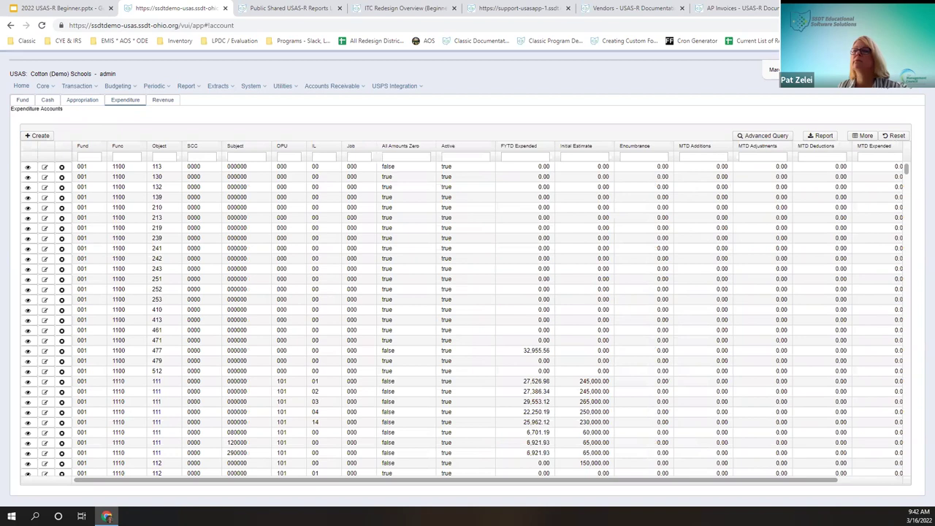
click(100, 158)
text(516)
key(Tab)
text(1211)
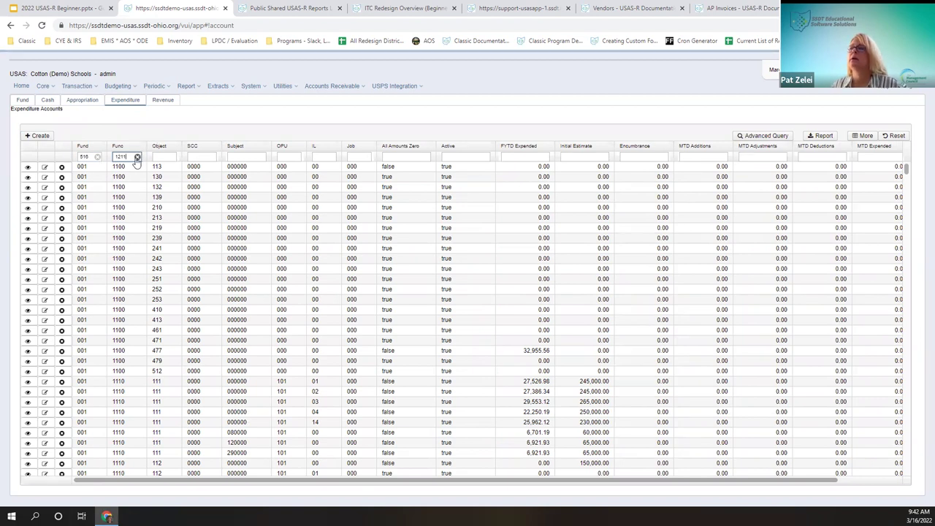
click(136, 158)
click(202, 157)
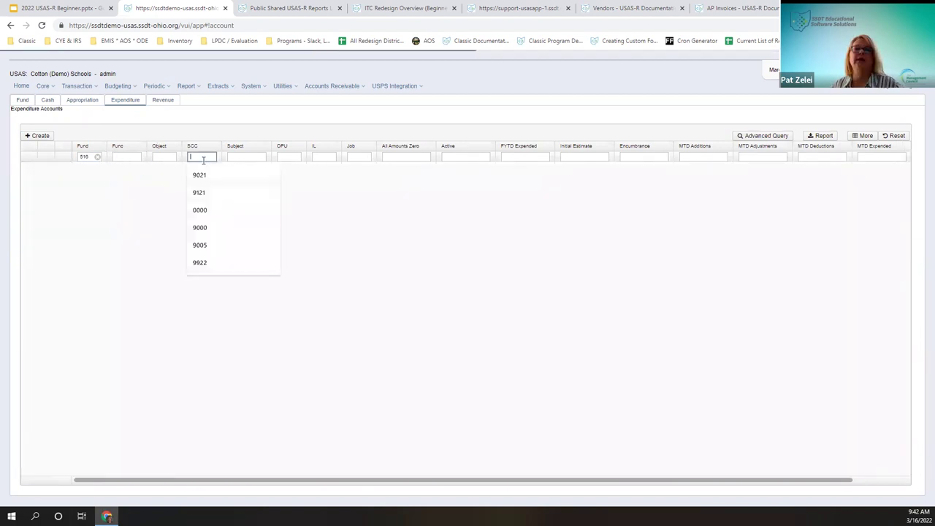
text(9922)
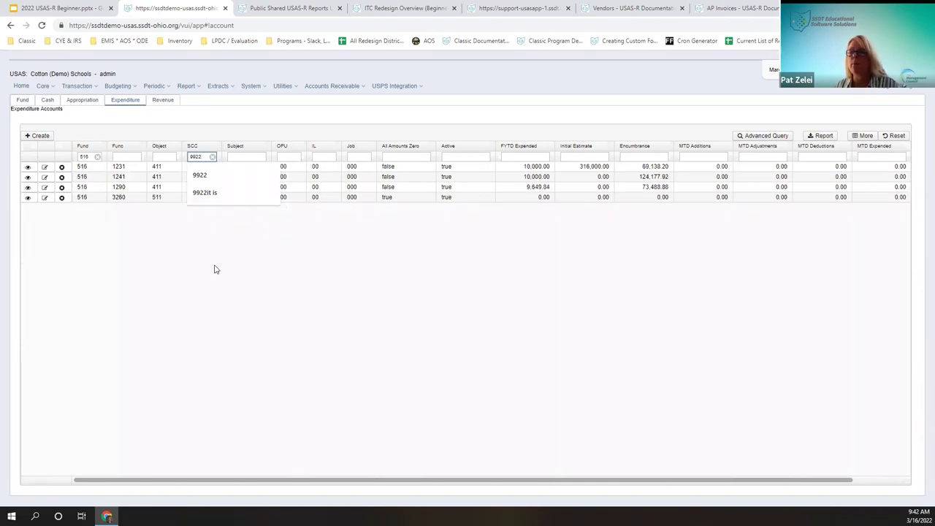
click(213, 267)
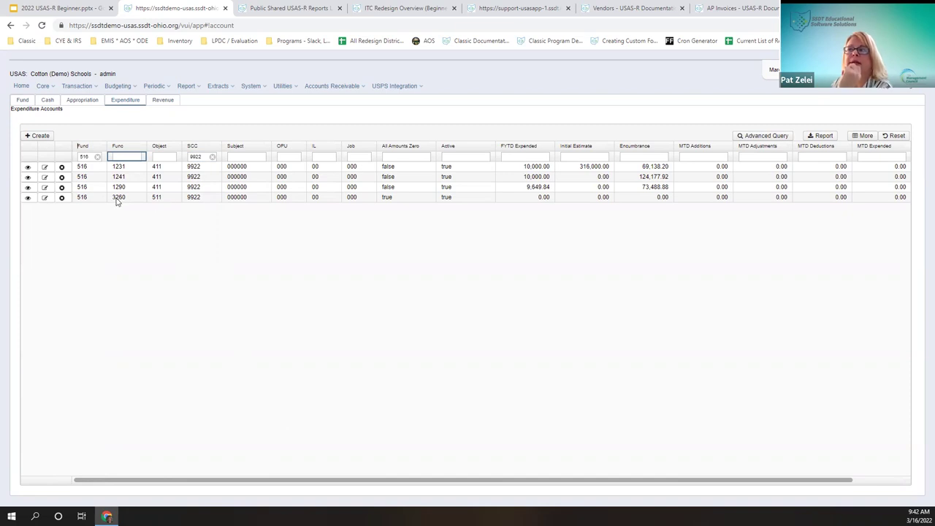
click(40, 137)
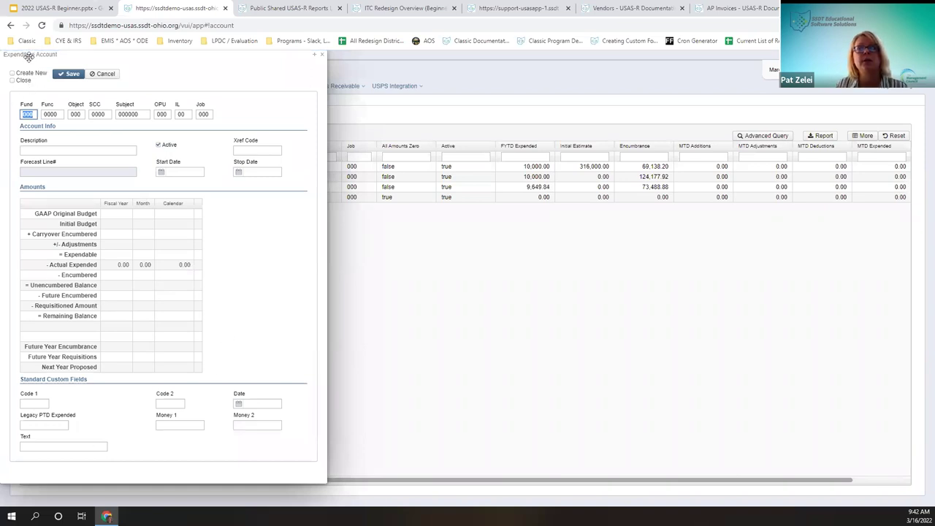
click(13, 80)
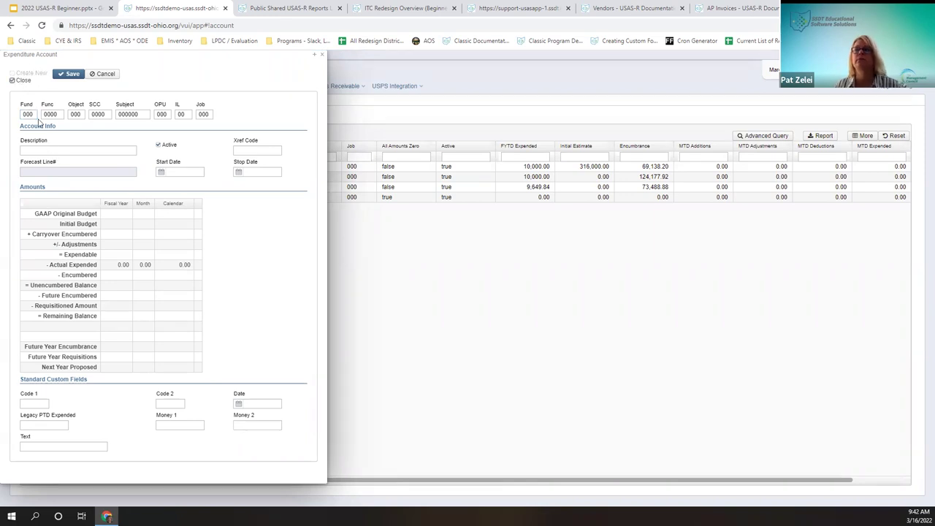
text(516)
key(Tab)
text(1)
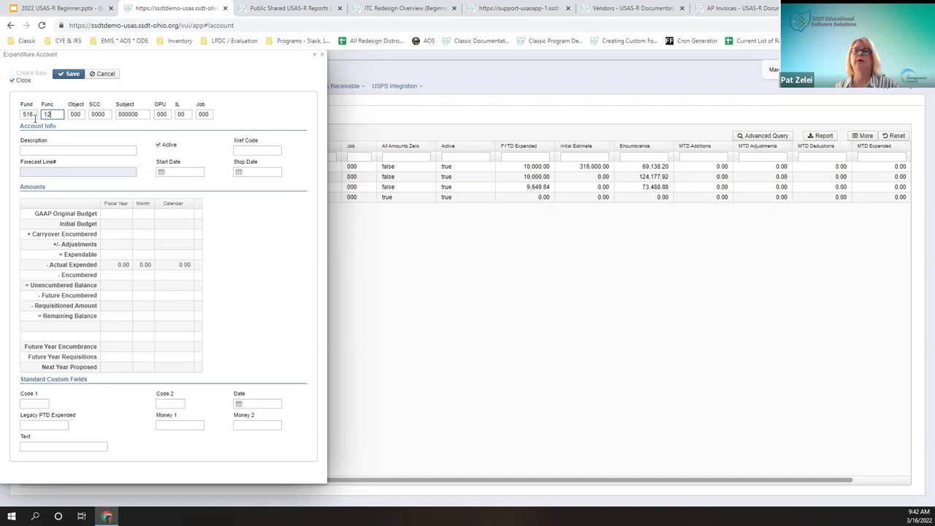
text(211)
key(Tab)
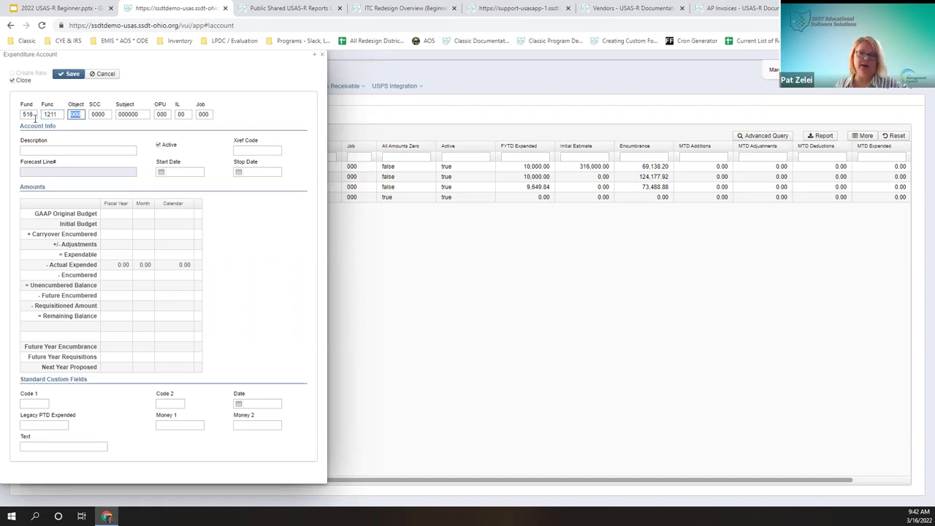
text(511)
key(Tab)
text(9922)
key(Tab)
key(Tab)
key(Tab)
key(Tab)
key(Tab)
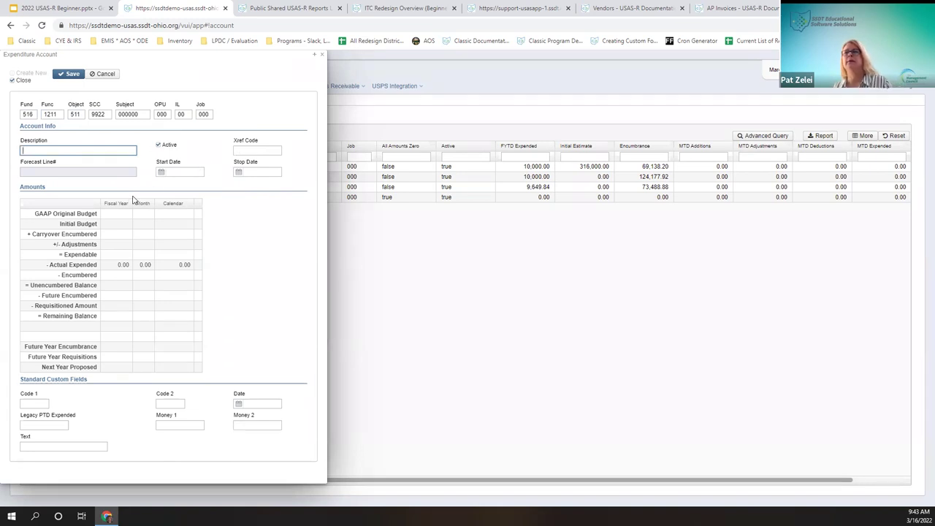
Step: Give the account start date 7/1/21 and stop date 9/30/22, then save it
click(118, 169)
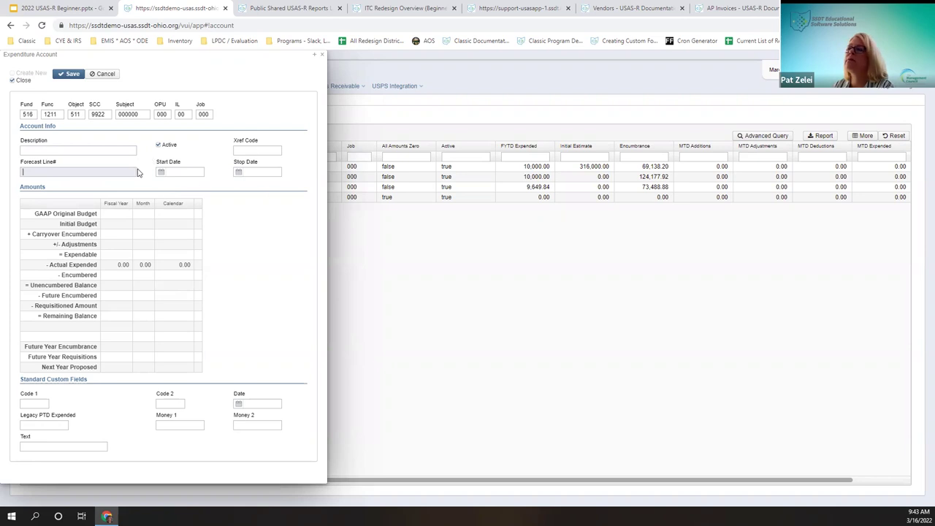
click(179, 171)
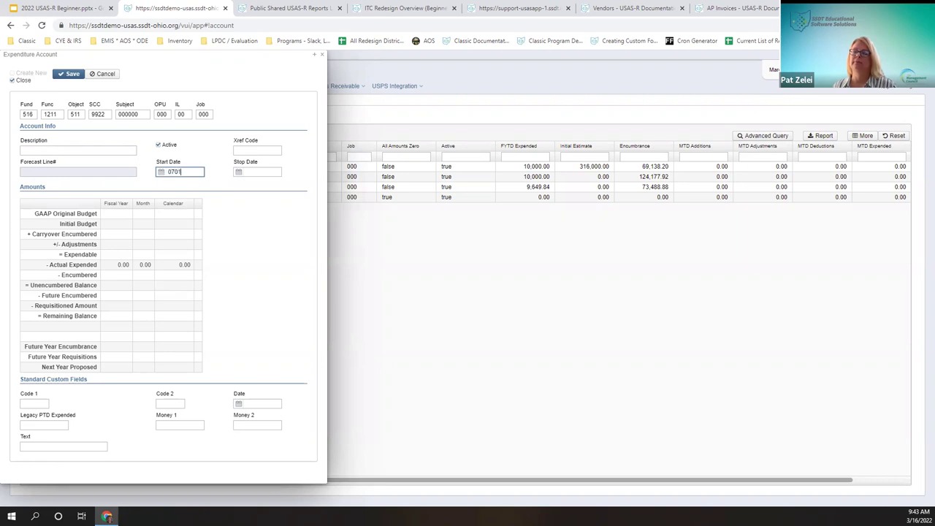
text(1)
key(Tab)
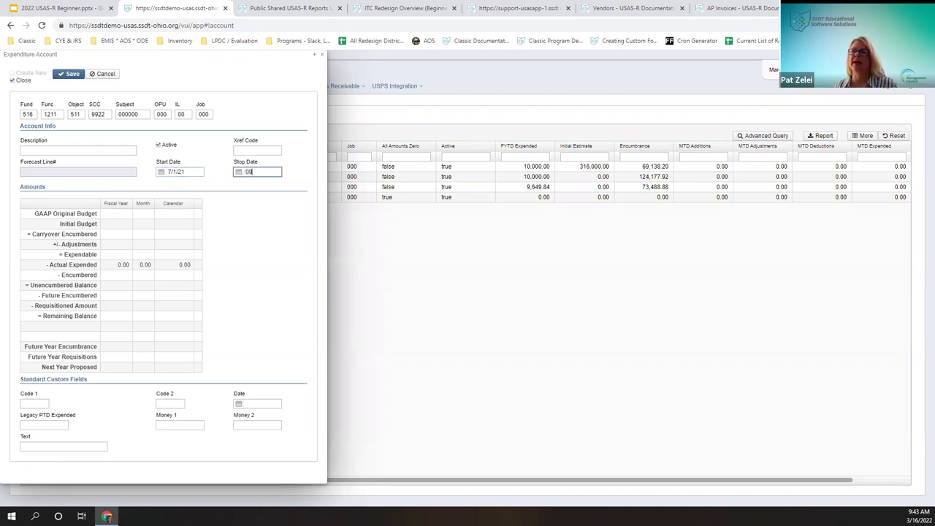
key(Tab)
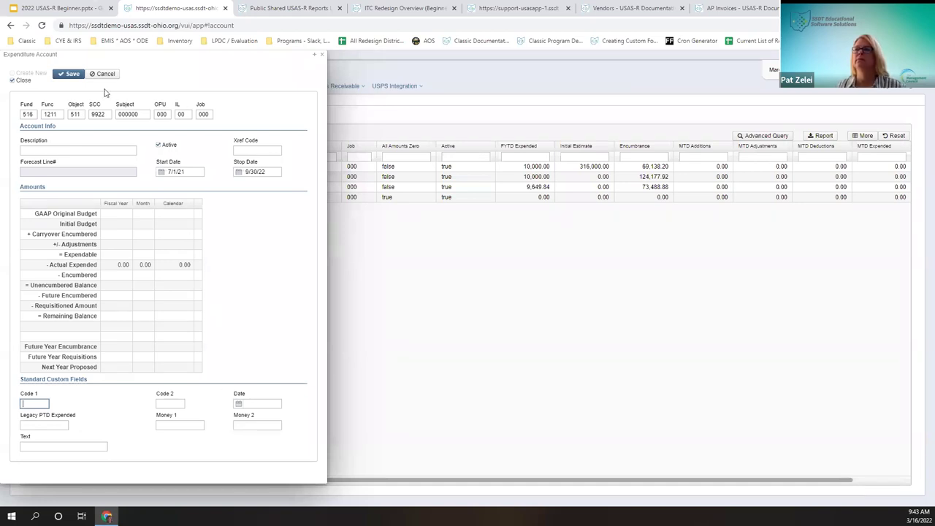
click(68, 74)
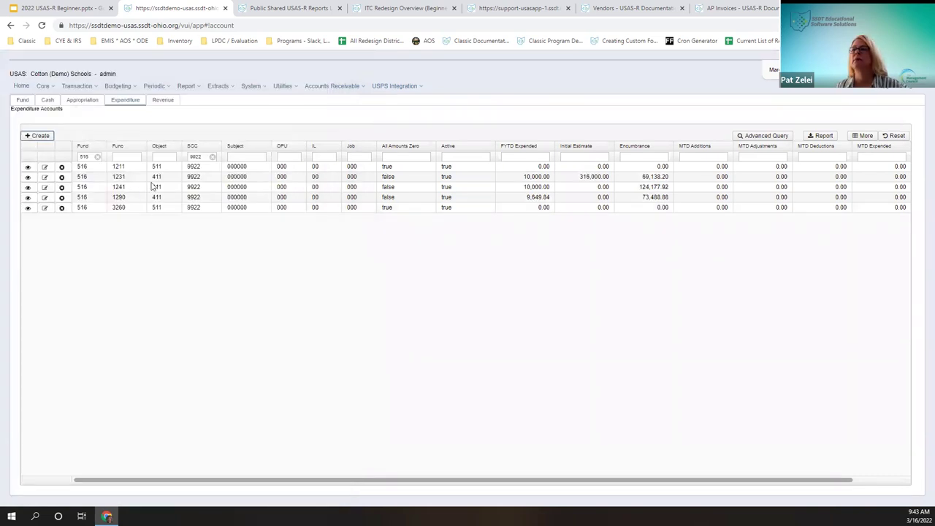
click(27, 167)
click(28, 167)
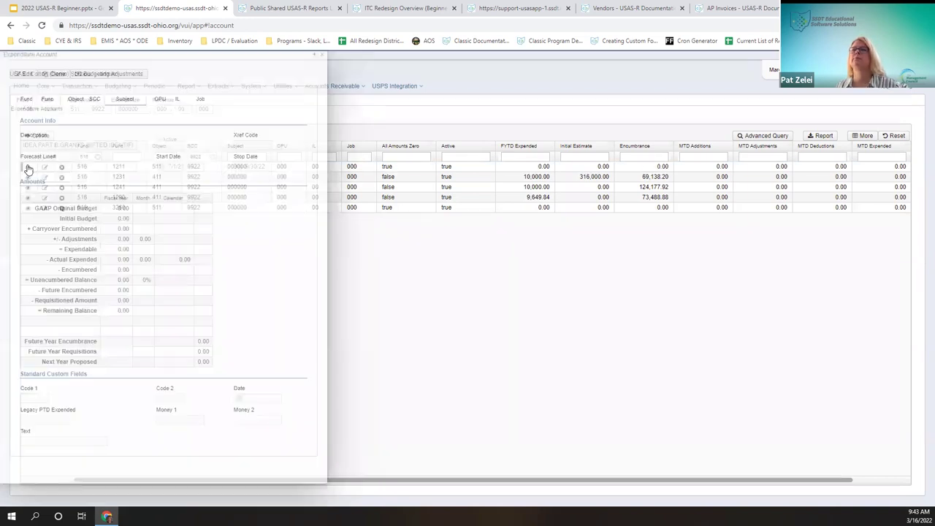
click(26, 74)
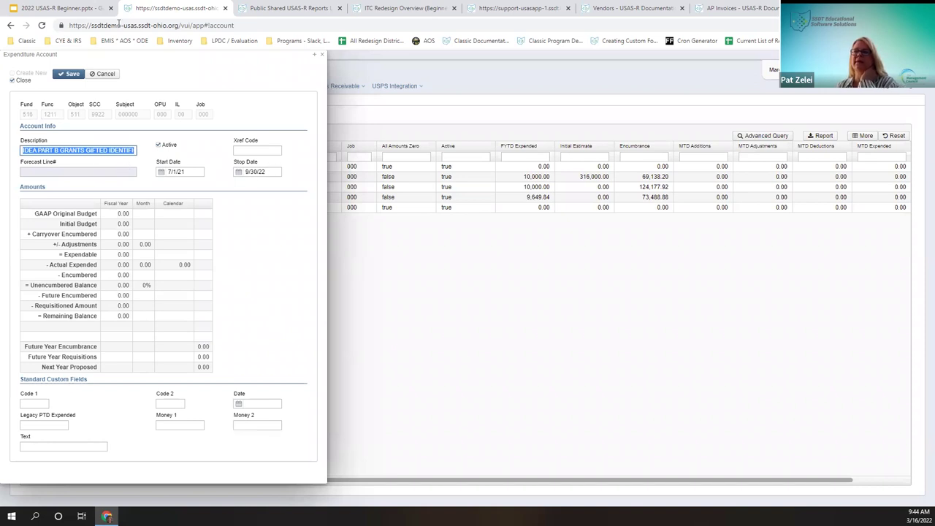
click(76, 79)
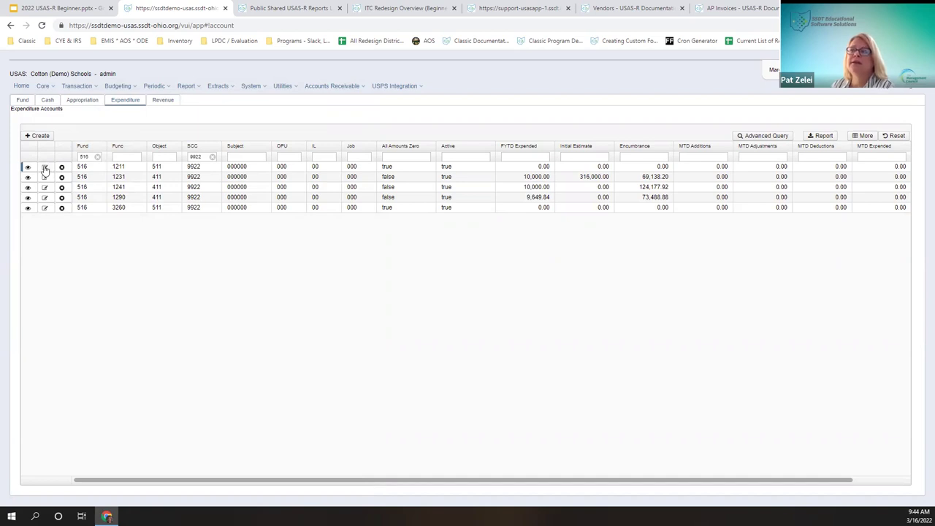
Step: Prefix the account description with 'FY22', save it, and close the account window
click(45, 168)
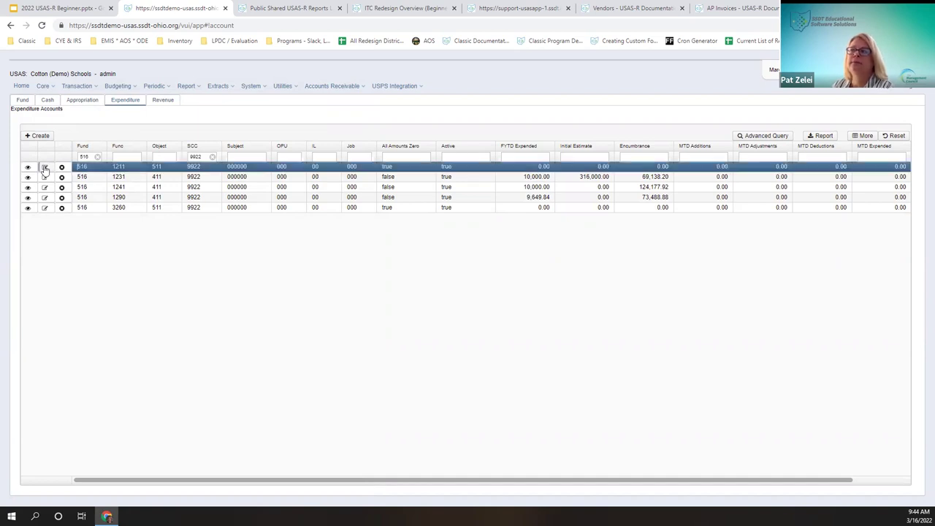
click(160, 190)
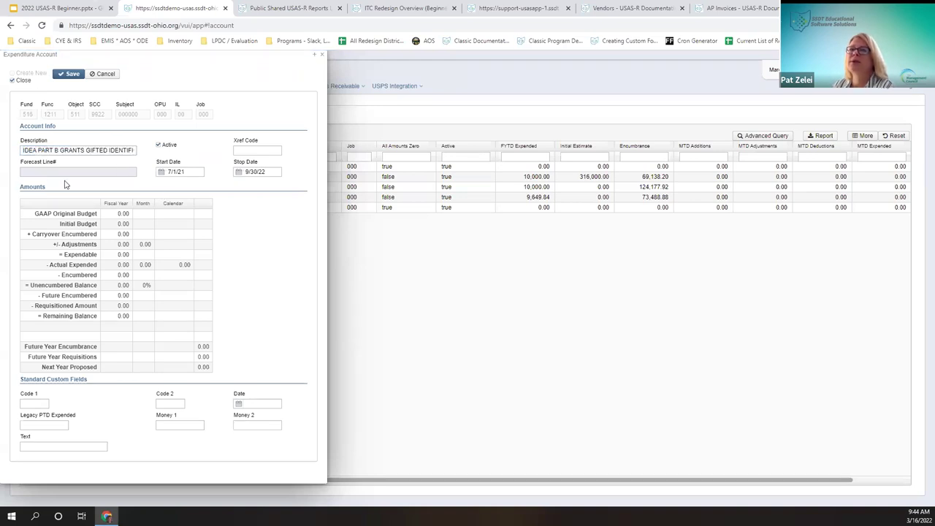
click(106, 149)
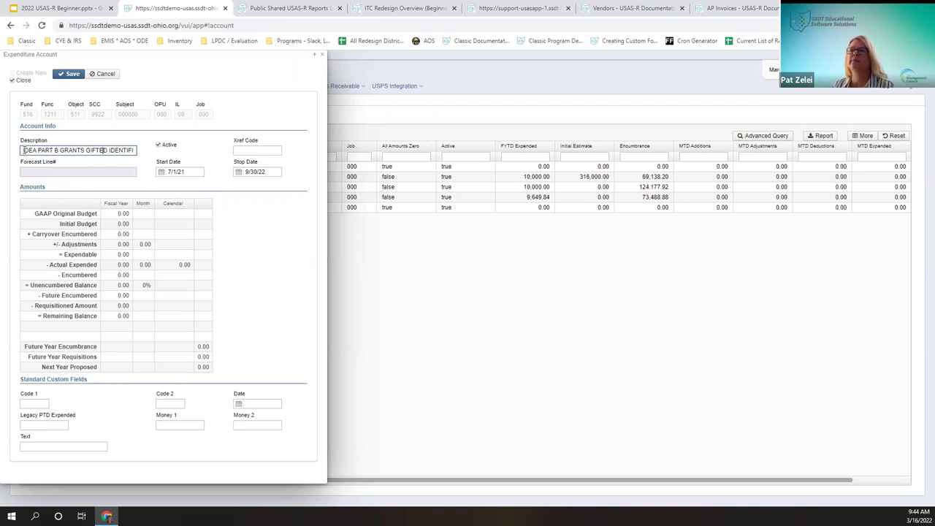
text(FY22)
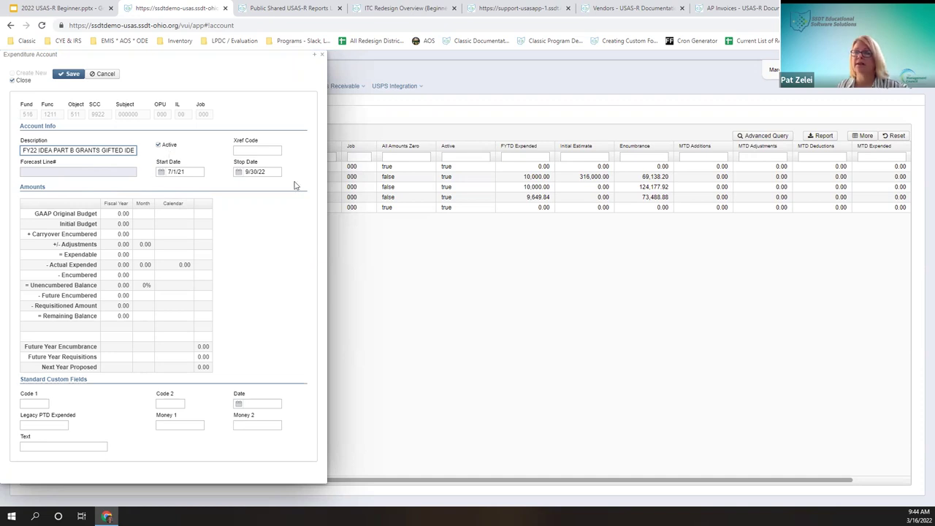
click(127, 234)
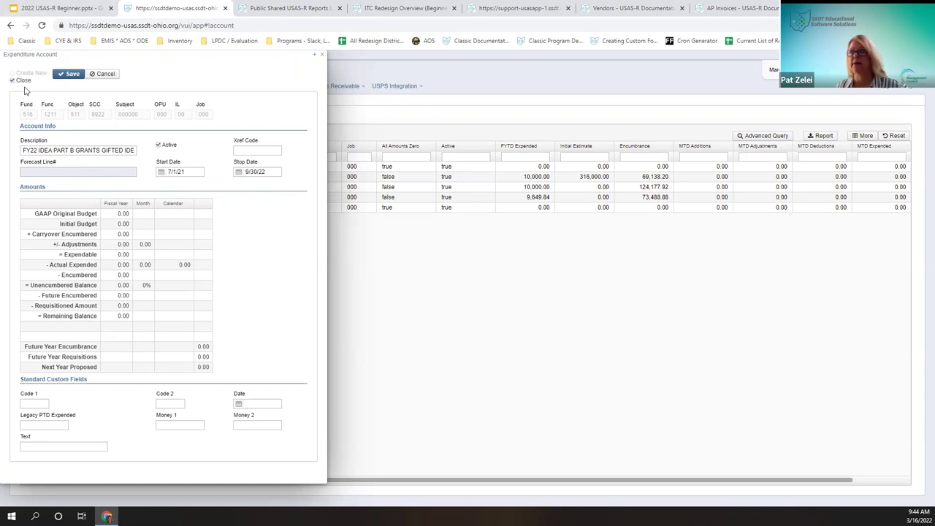
click(73, 76)
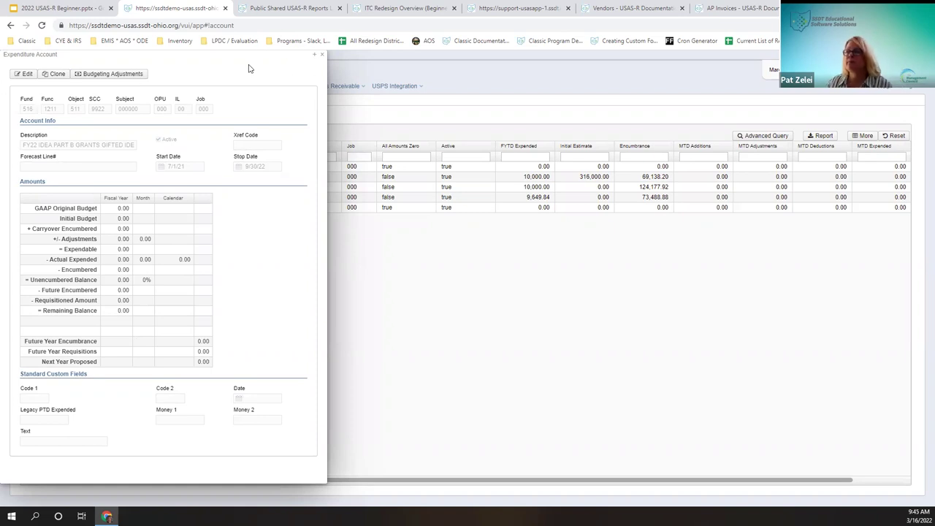
drag(244, 56, 327, 73)
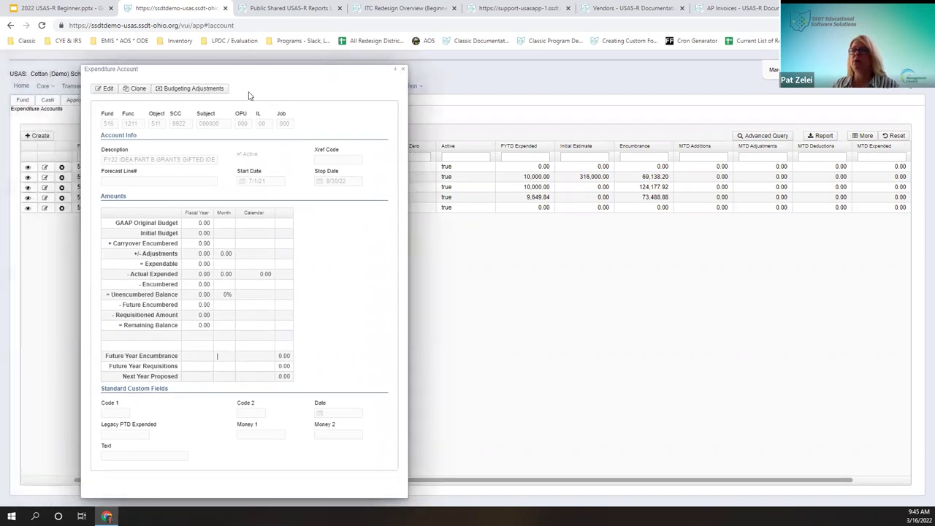
click(403, 69)
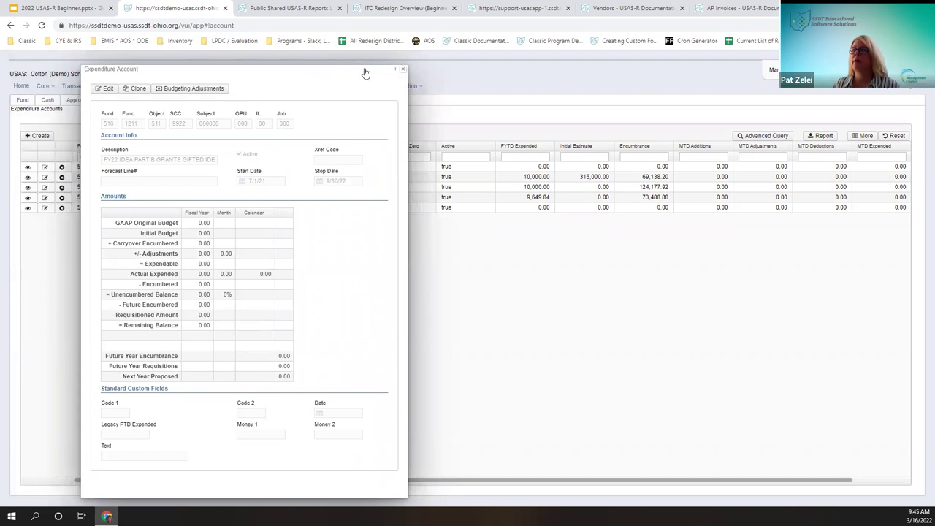
click(45, 168)
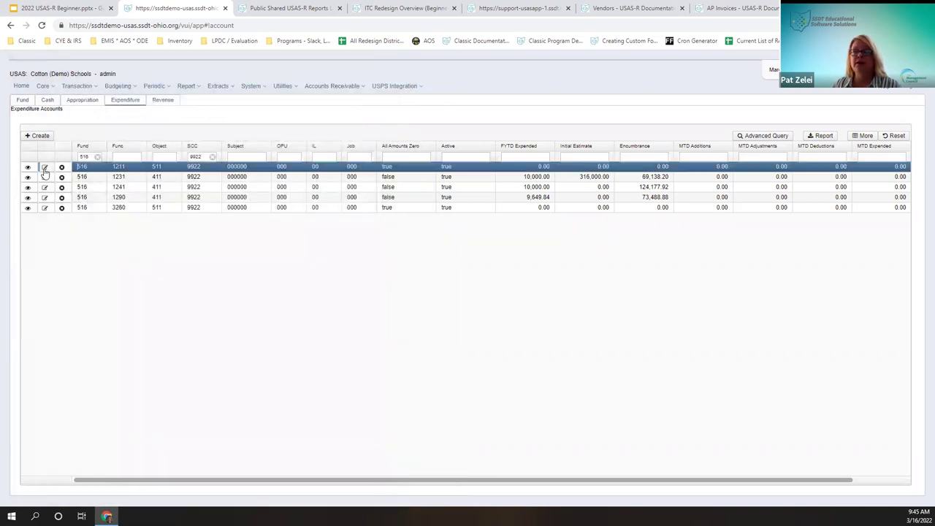
Step: Save the account again and bring up its empty Budgeting Transactions list
click(83, 76)
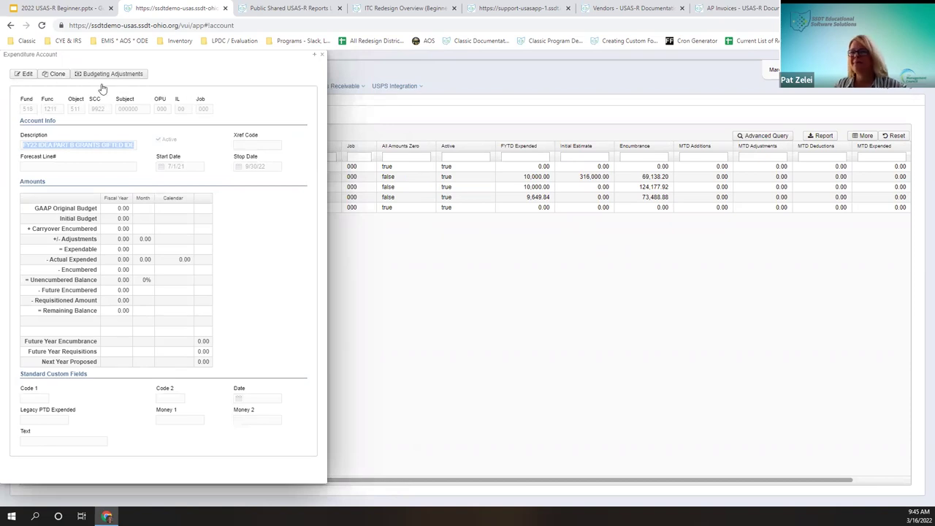
right_click(24, 76)
click(255, 86)
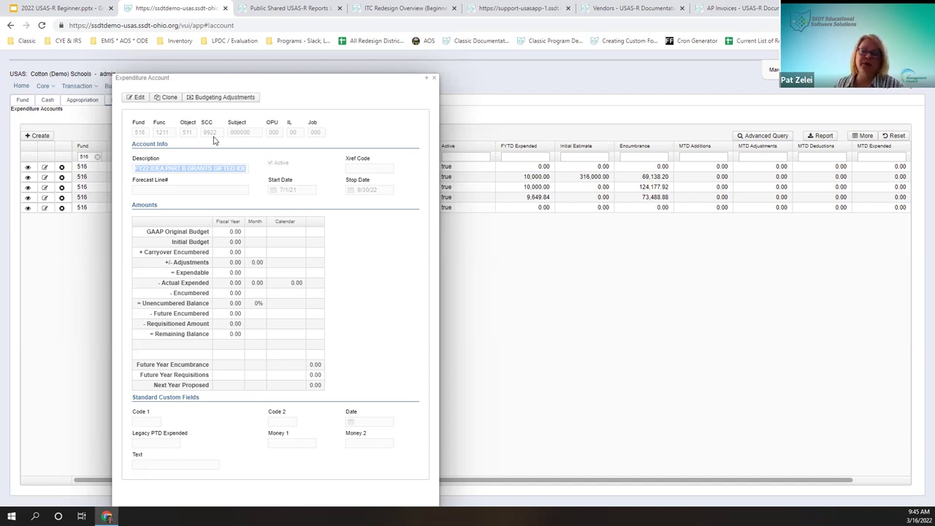
click(217, 99)
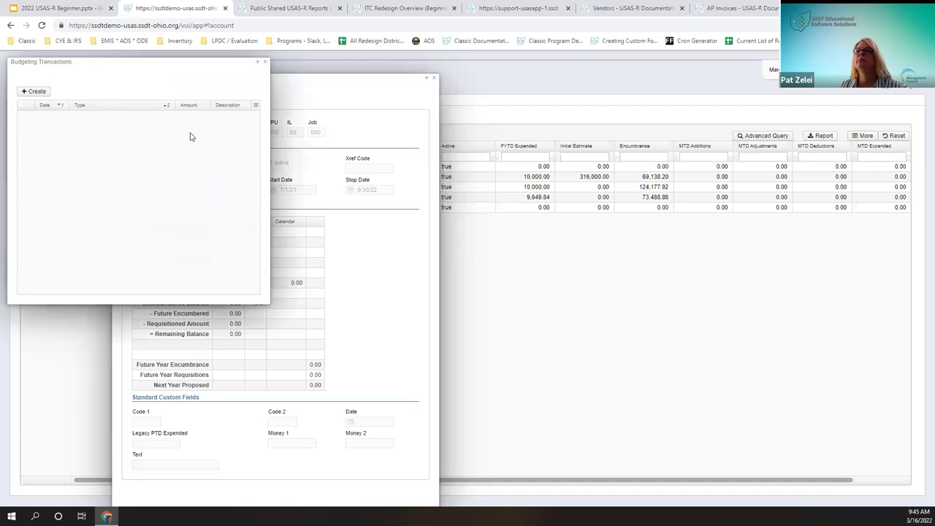
Step: Post a 200.00 Adjustment dated 7/1/21, then dismiss the closed-period rejection
click(42, 93)
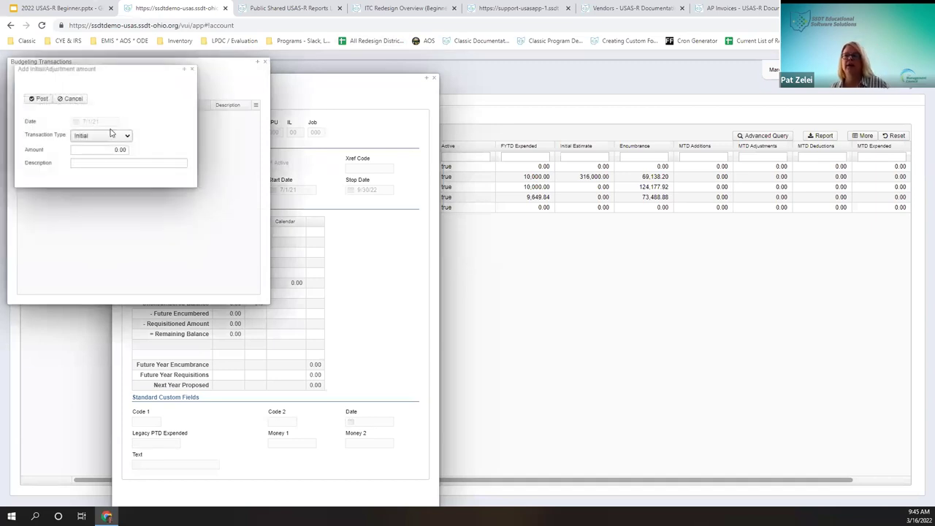
click(87, 136)
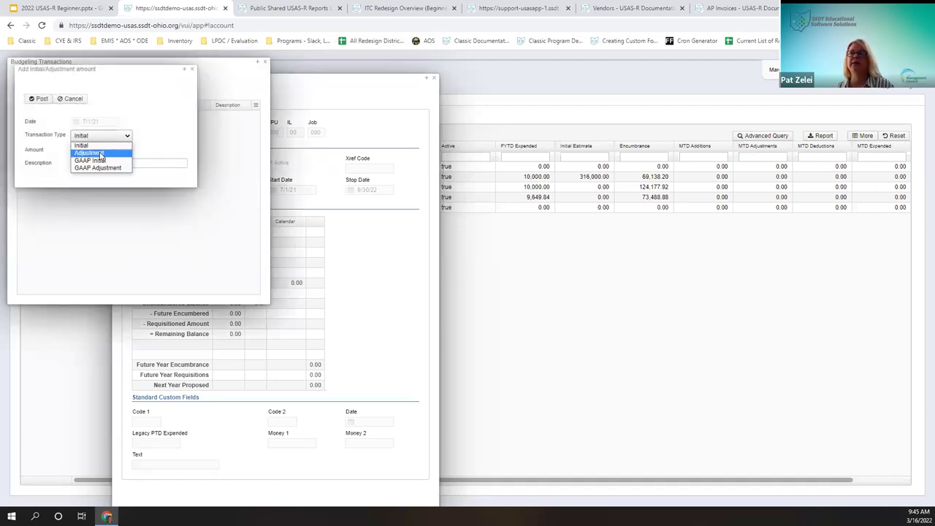
click(91, 153)
click(115, 150)
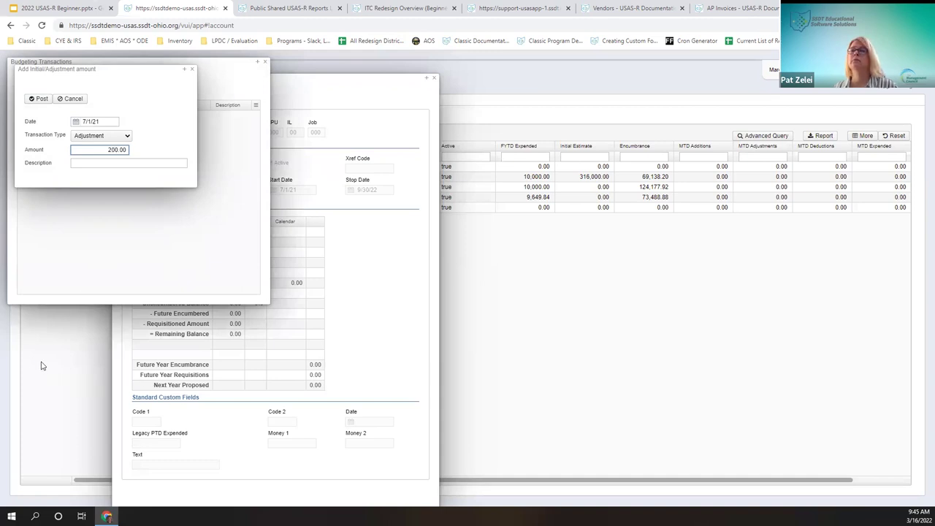
click(109, 163)
text(Budget adjmt)
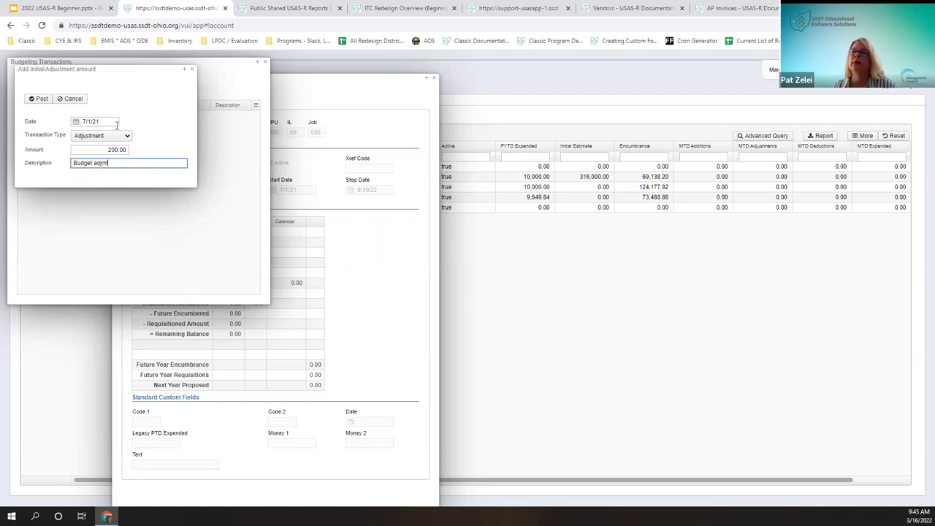
click(116, 123)
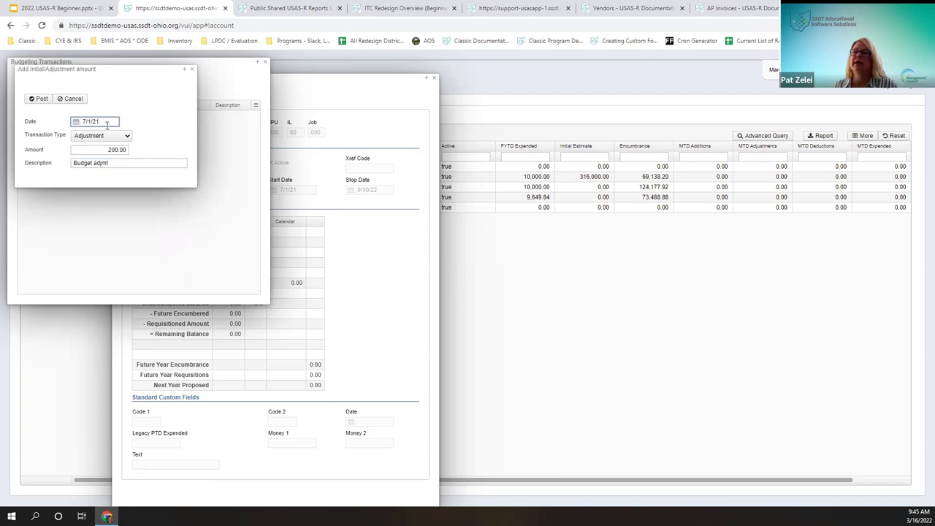
click(32, 99)
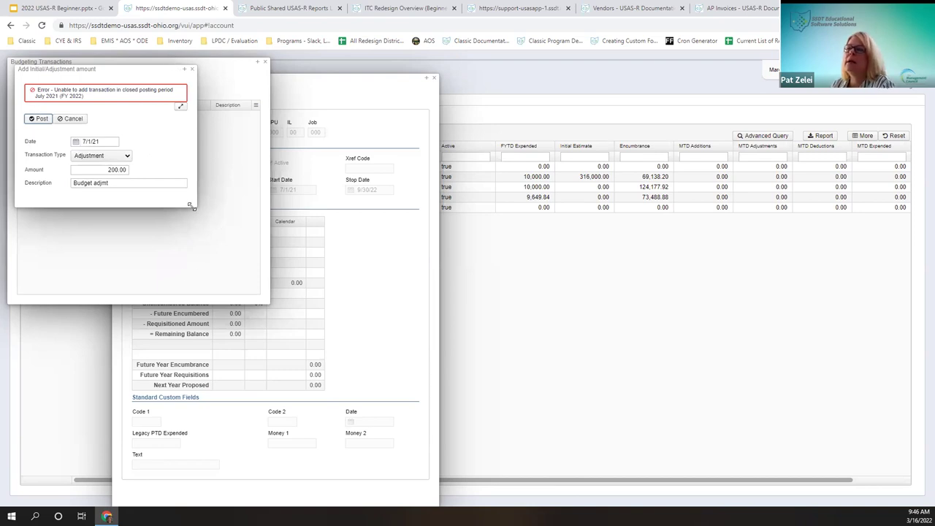
key(Escape)
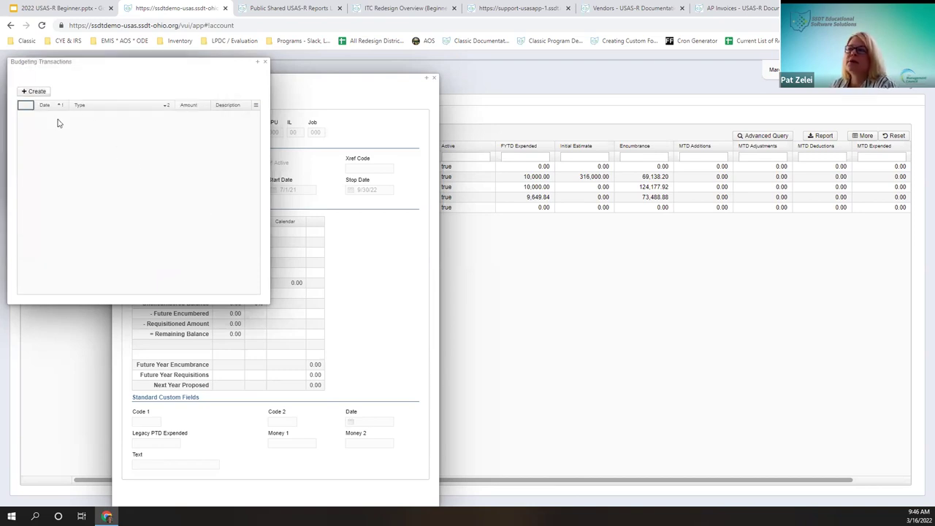
Step: Start another transaction with amount 200.00 and description 'budget adjustments'
click(33, 91)
click(110, 157)
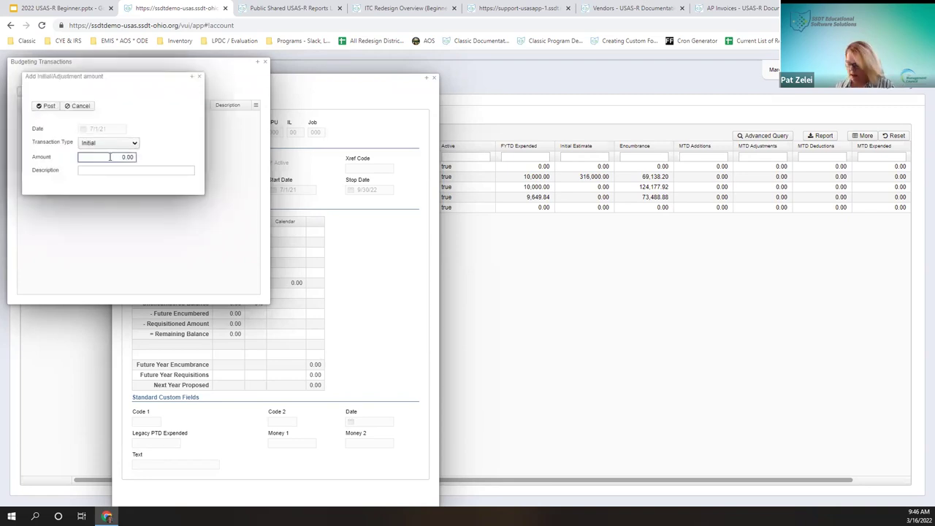
key(Tab)
text(by)
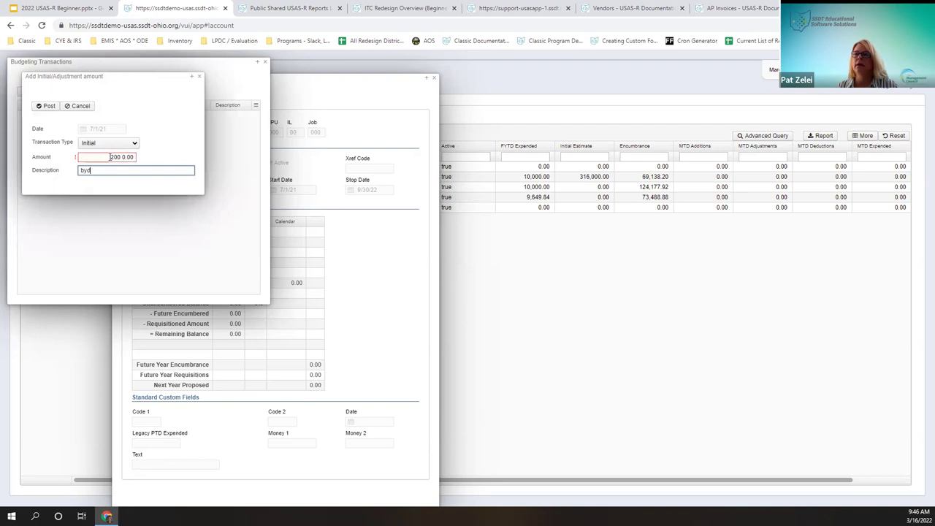
key(BackSpace)
key(BackSpace)
text(udget adjustments)
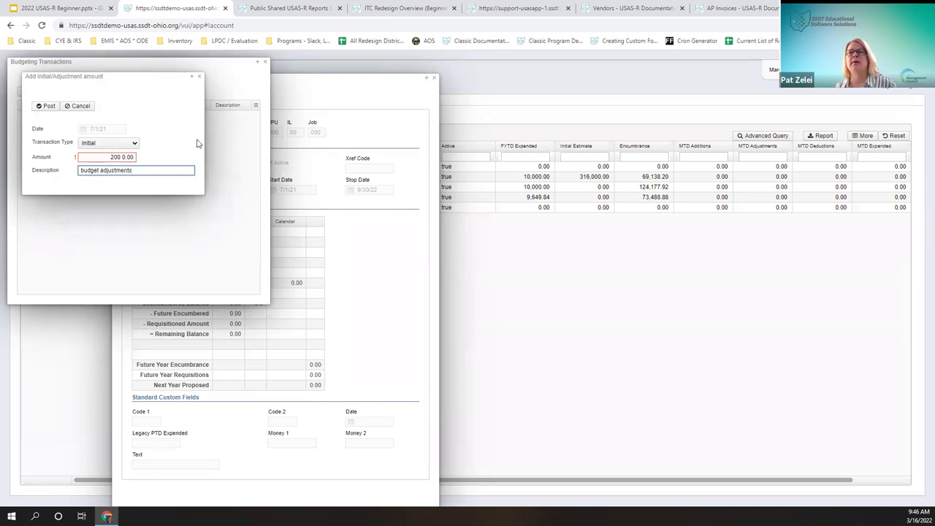
click(122, 156)
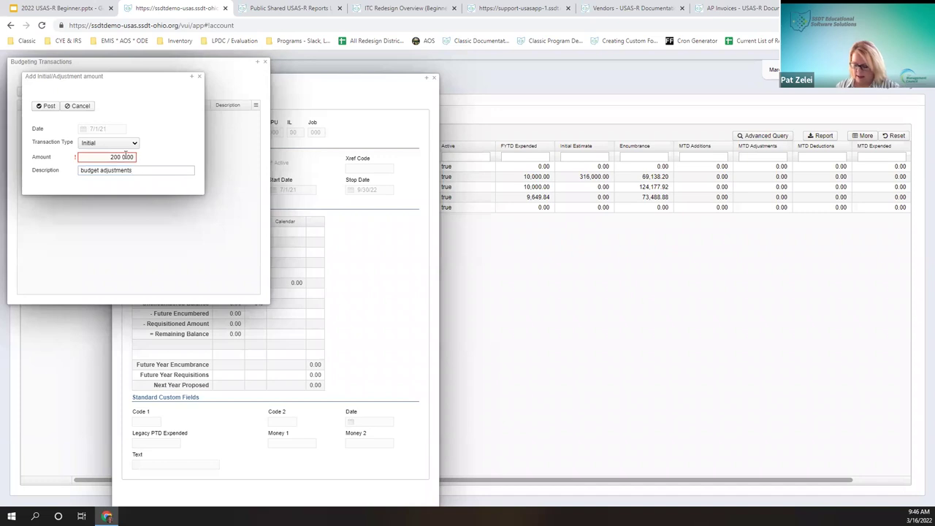
key(Delete)
key(Delete)
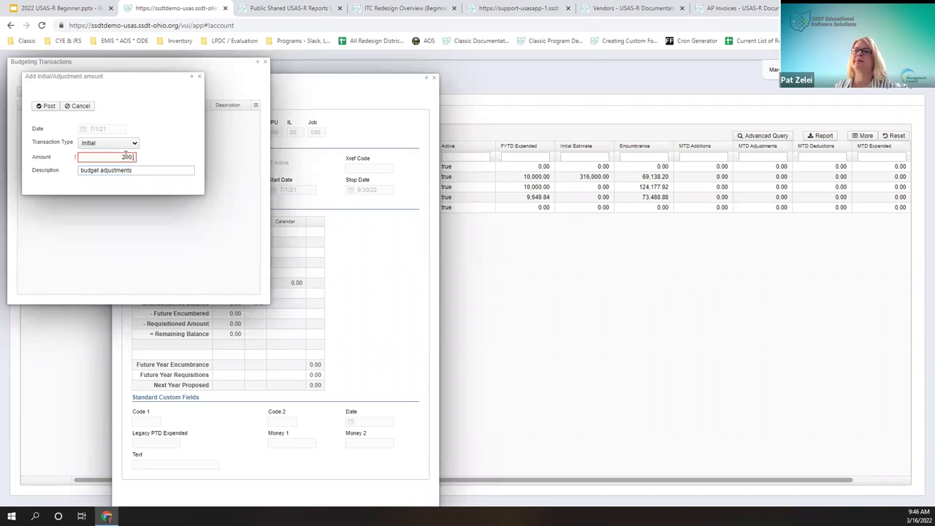
click(171, 133)
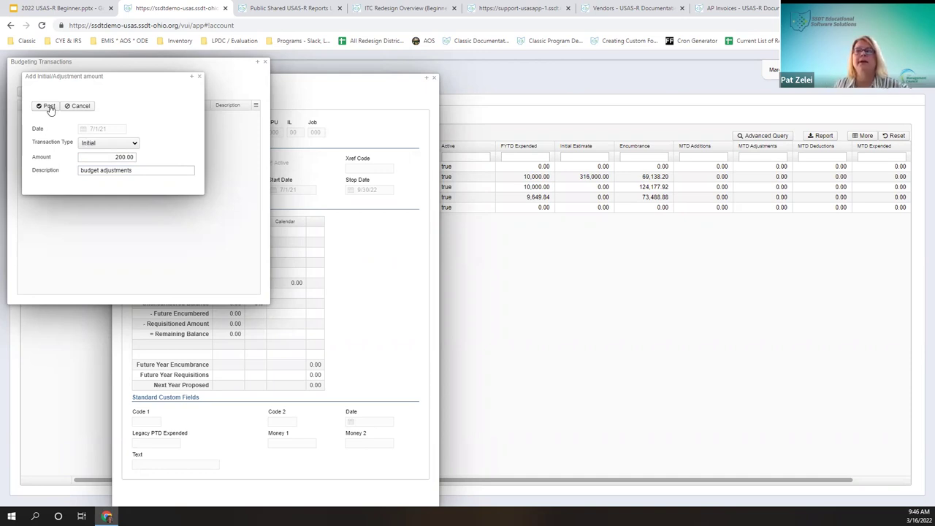
Step: Set the transaction type to Adjustment and date 3/16/22, then post it
click(113, 144)
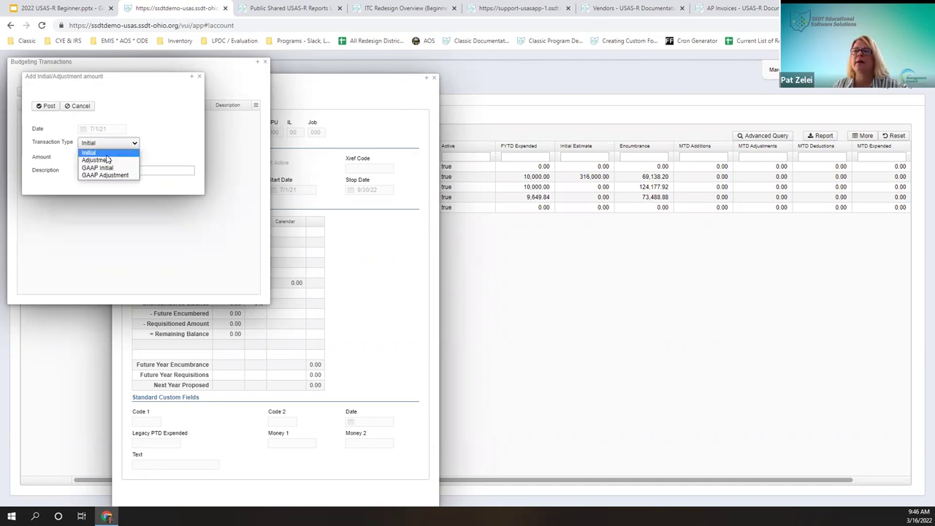
click(102, 150)
click(106, 144)
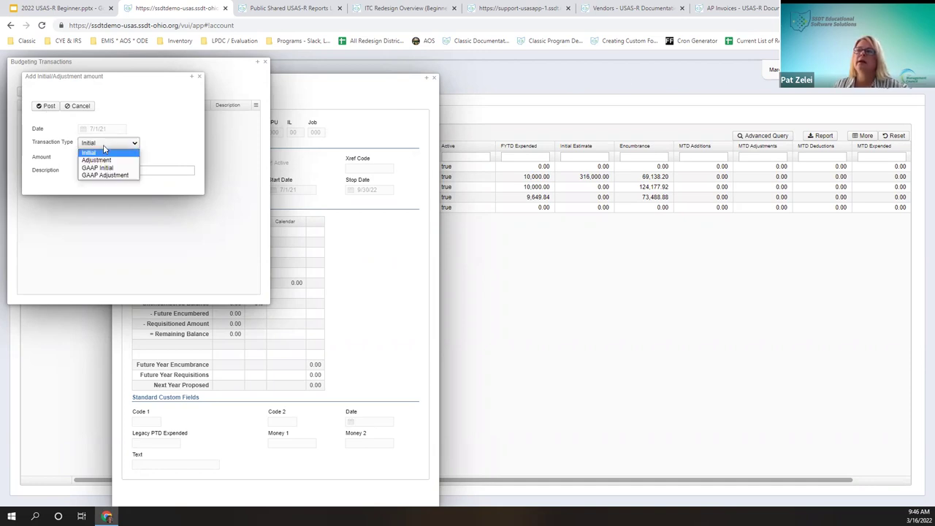
click(107, 162)
click(117, 132)
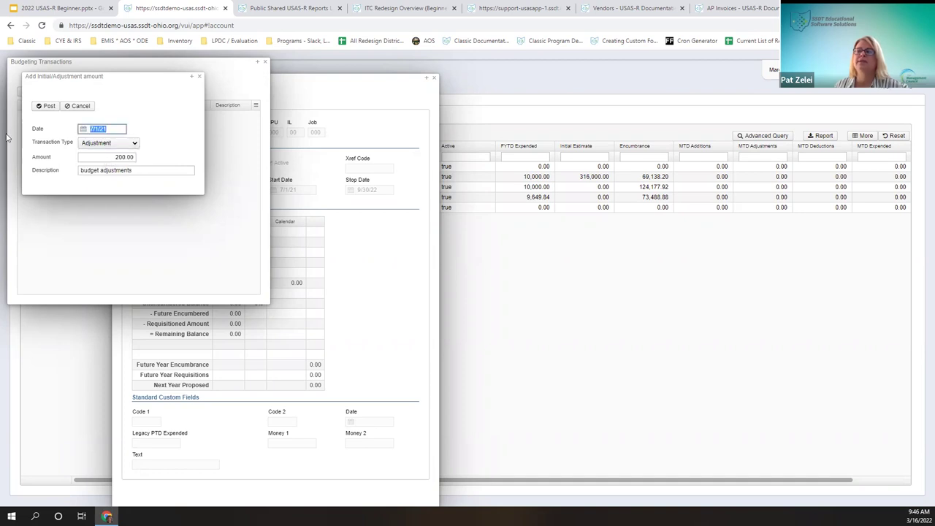
text(031622)
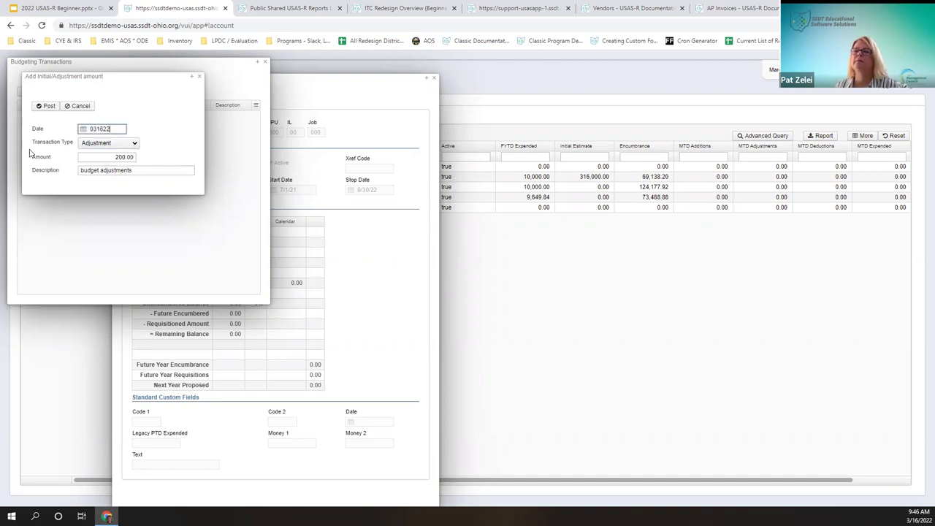
click(163, 170)
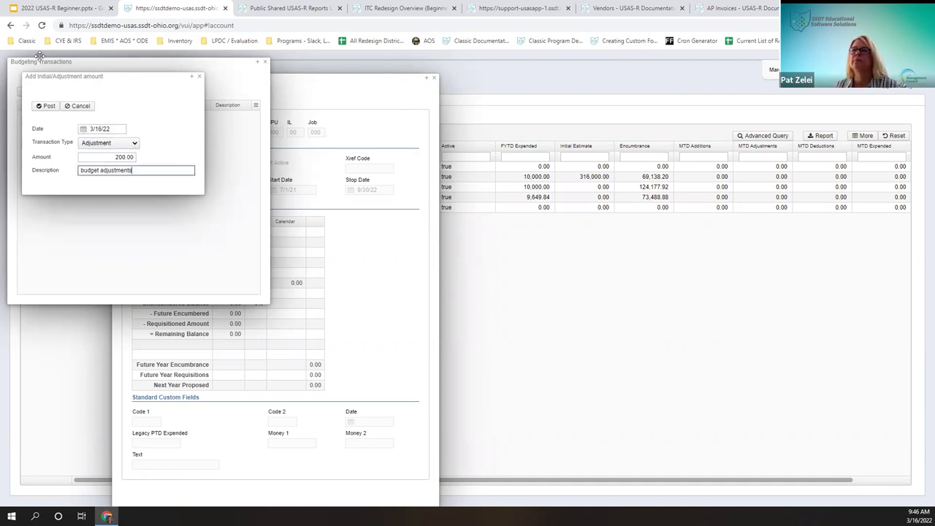
click(46, 109)
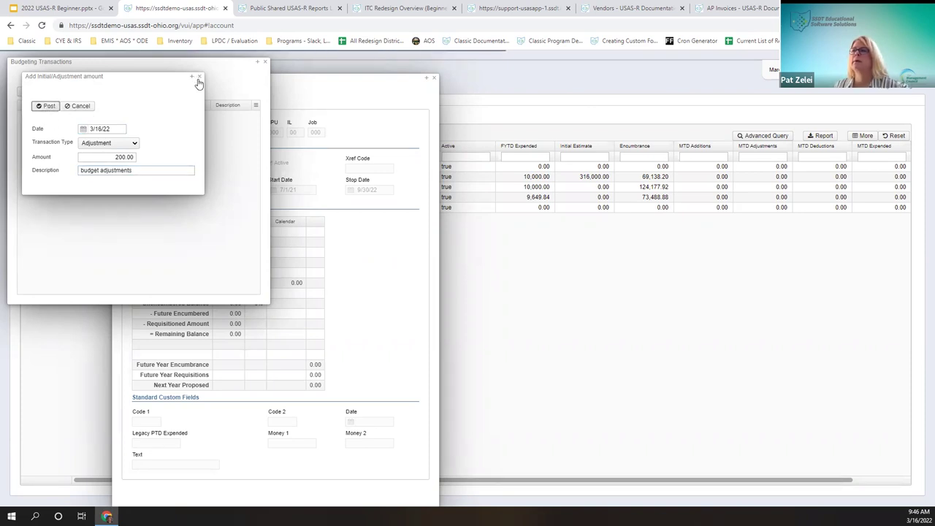
Step: Move the transactions and rejected adjustment windows aside, then close Budgeting Transactions
drag(81, 61, 410, 112)
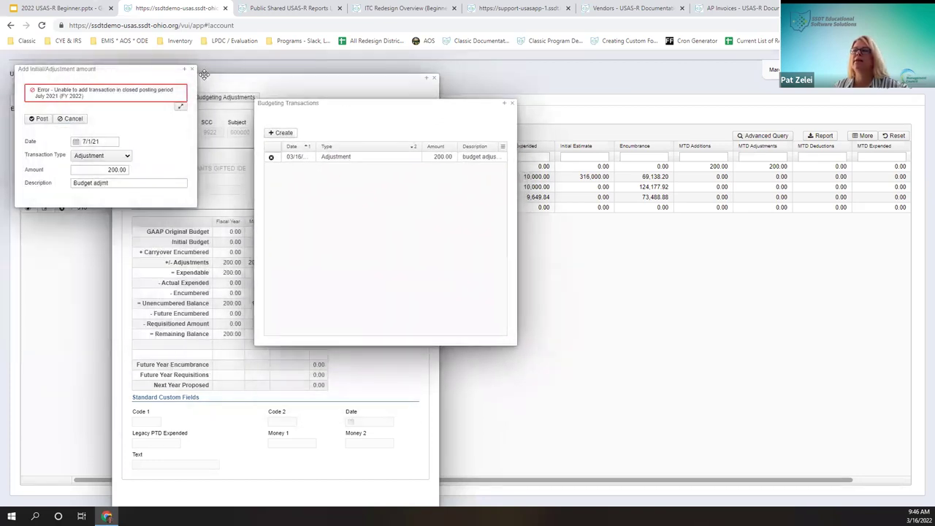
drag(155, 72, 121, 317)
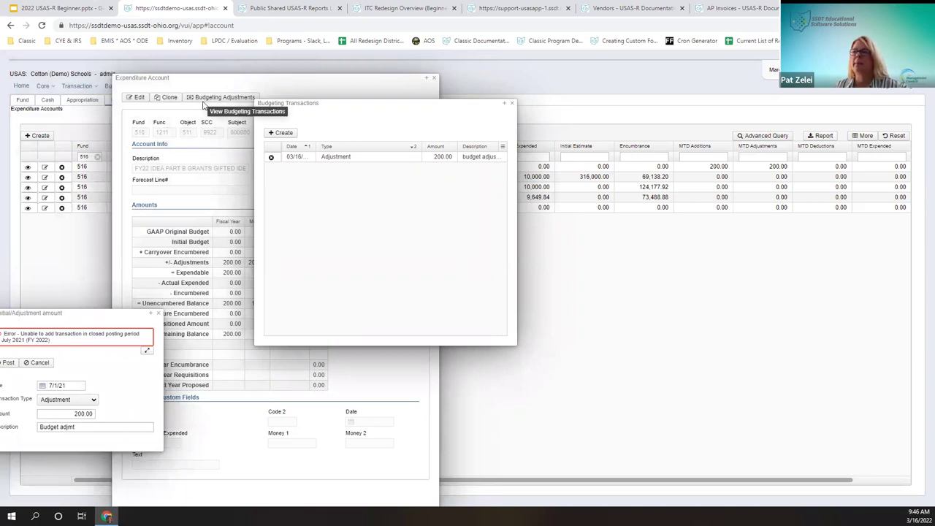
drag(398, 109, 468, 118)
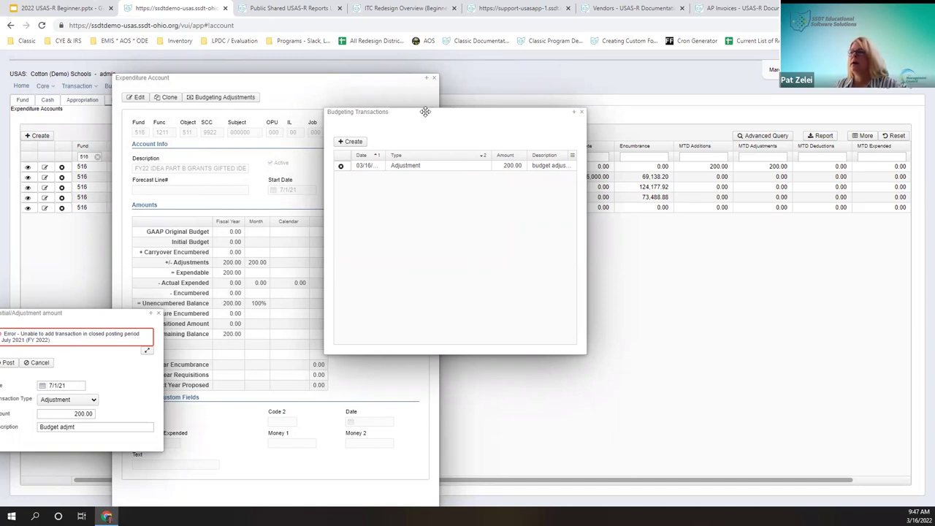
right_click(328, 166)
click(482, 211)
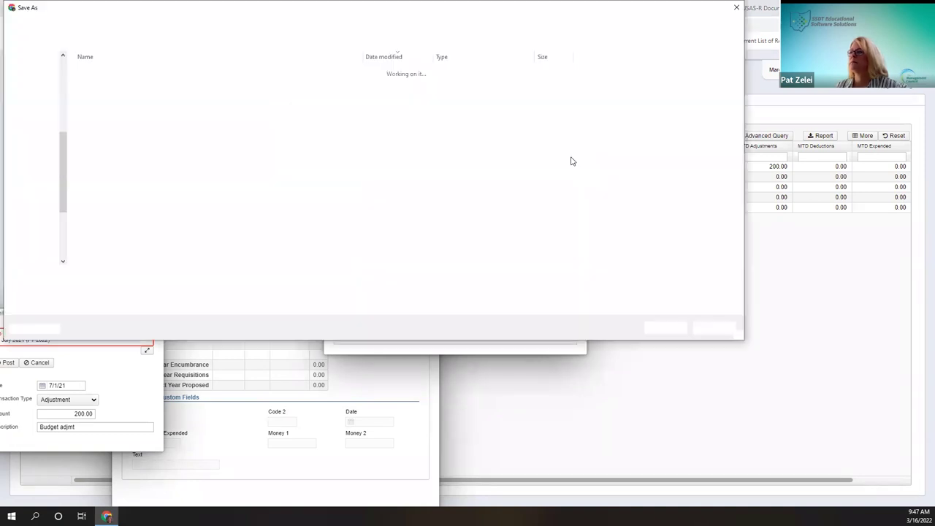
click(737, 8)
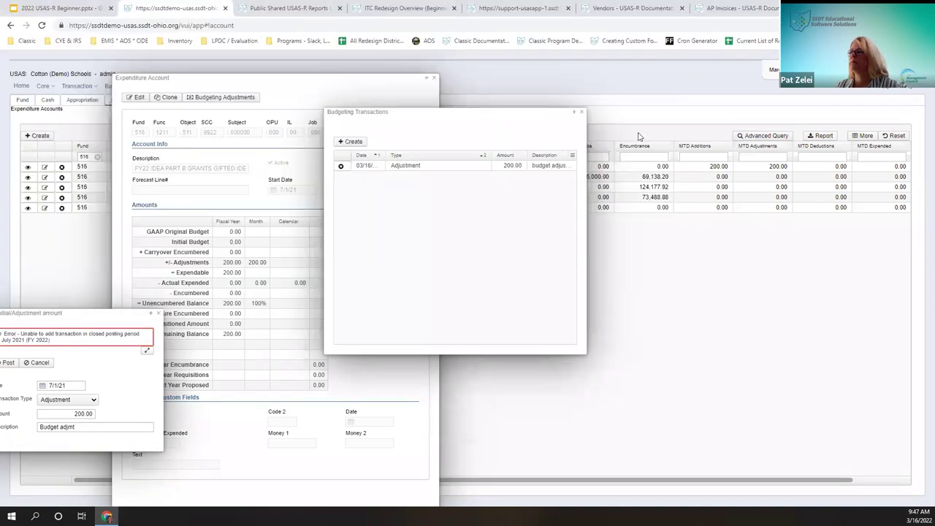
click(573, 156)
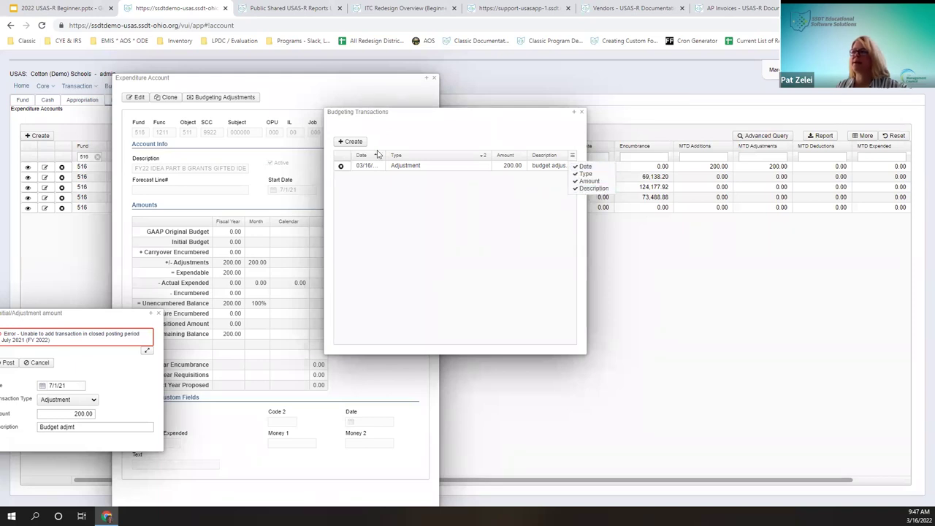
click(582, 114)
click(582, 114)
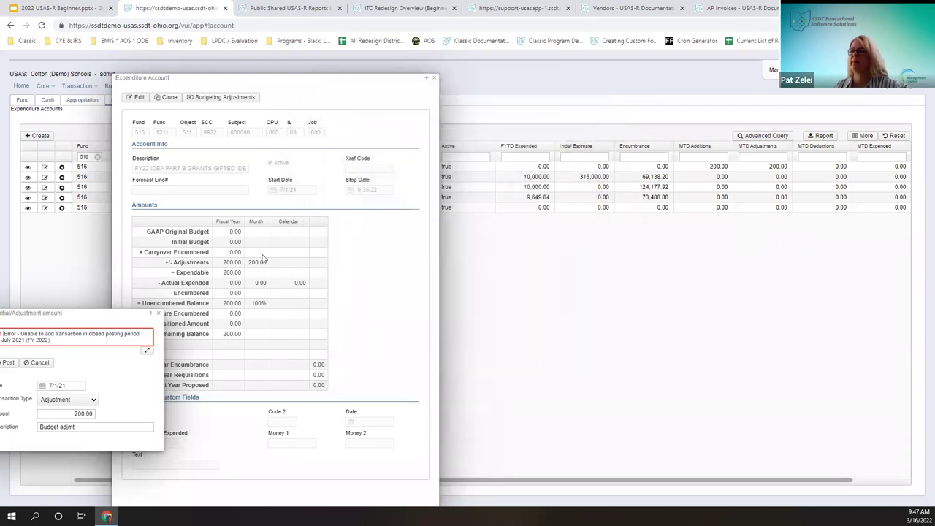
Step: Reposition the rejected adjustment form and account details so the closed-period error shows
drag(114, 307, 182, 87)
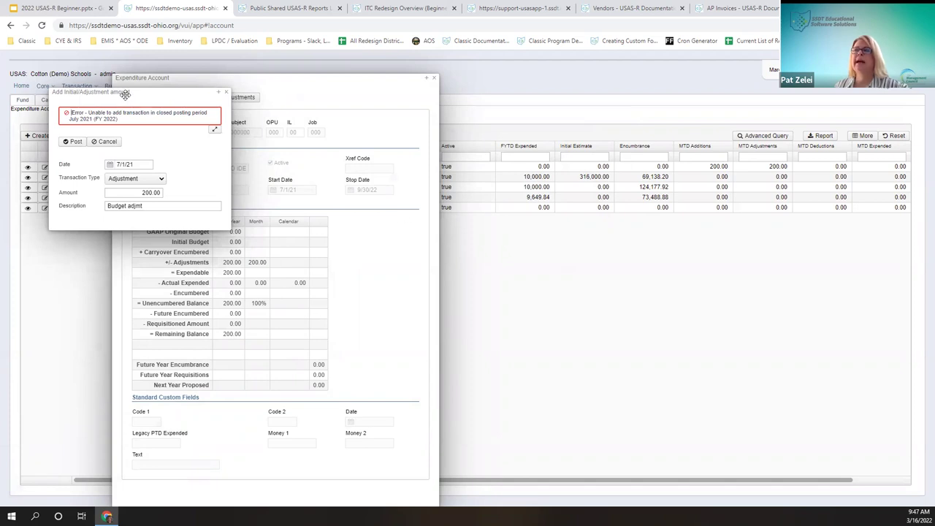
drag(125, 92, 310, 153)
right_click(312, 154)
key(Escape)
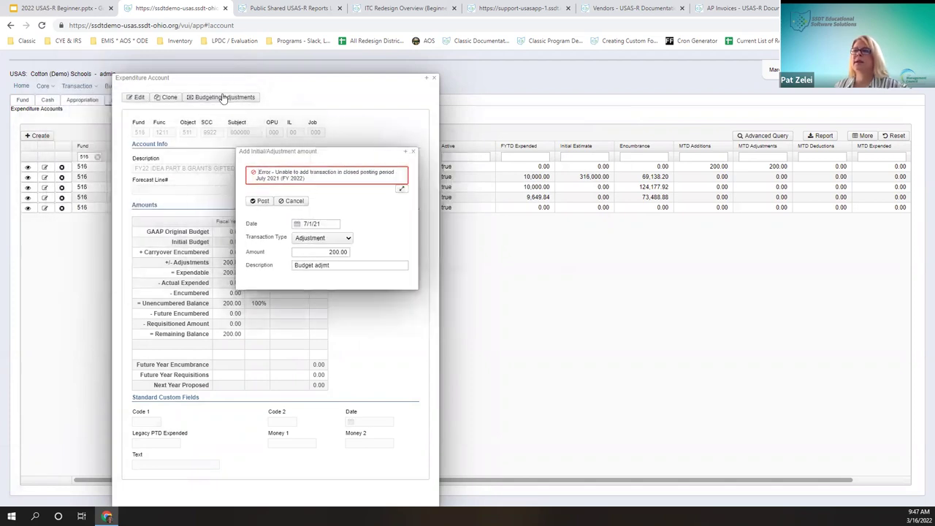
click(206, 99)
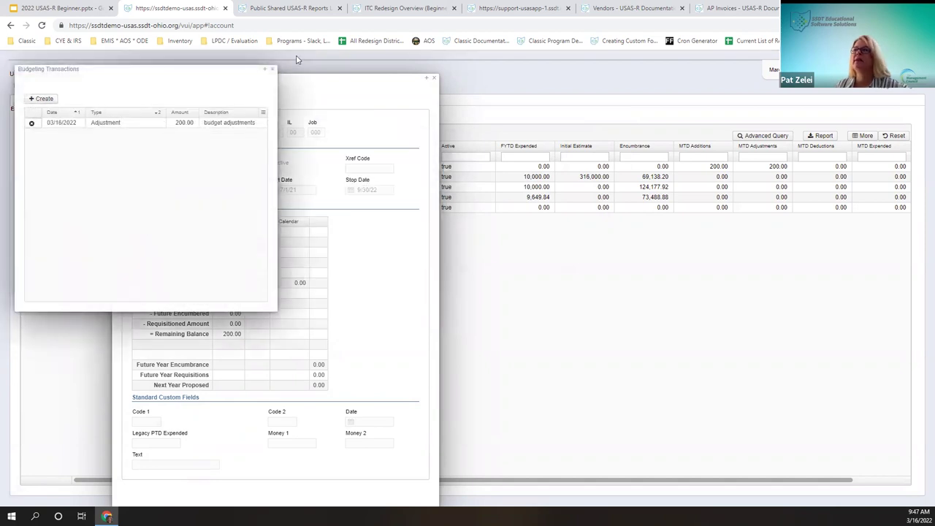
key(Escape)
drag(338, 78, 641, 59)
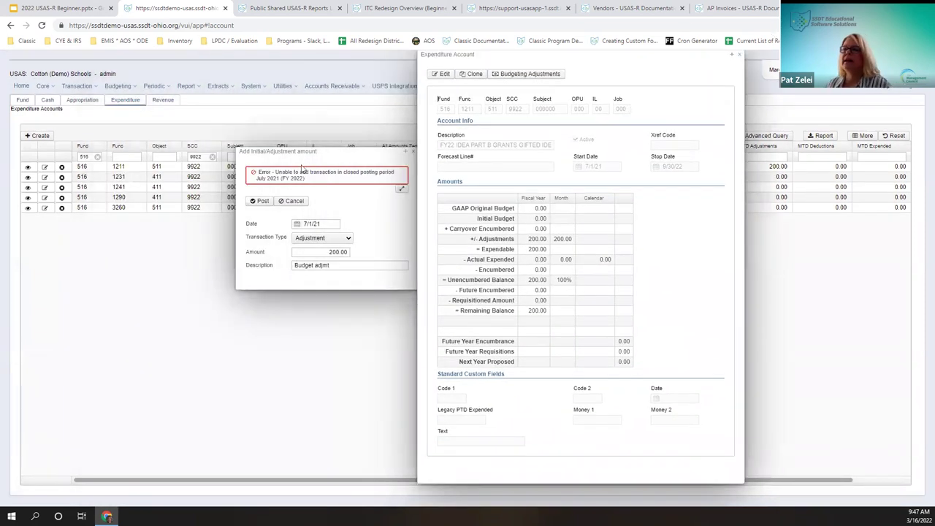
drag(295, 152, 195, 135)
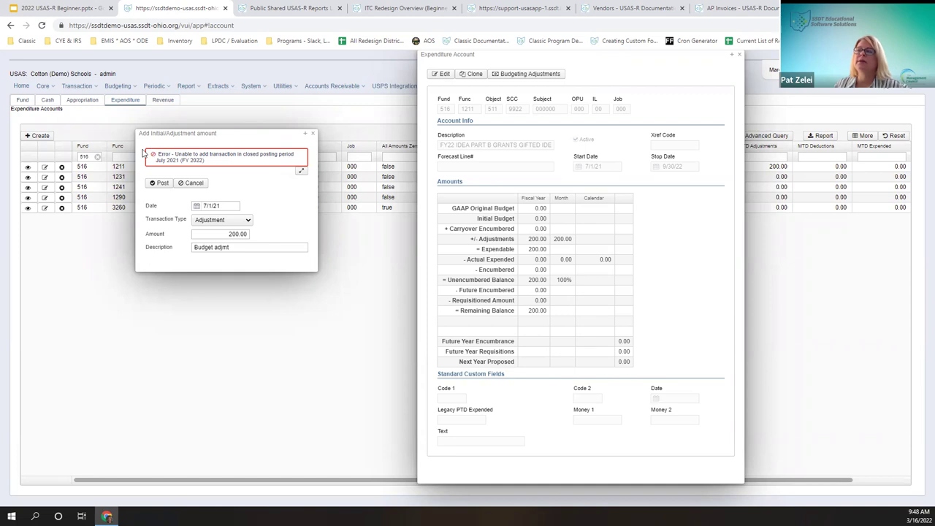
Step: Read the closed-posting-period exception details, close them, and cancel the failed adjustment
click(302, 173)
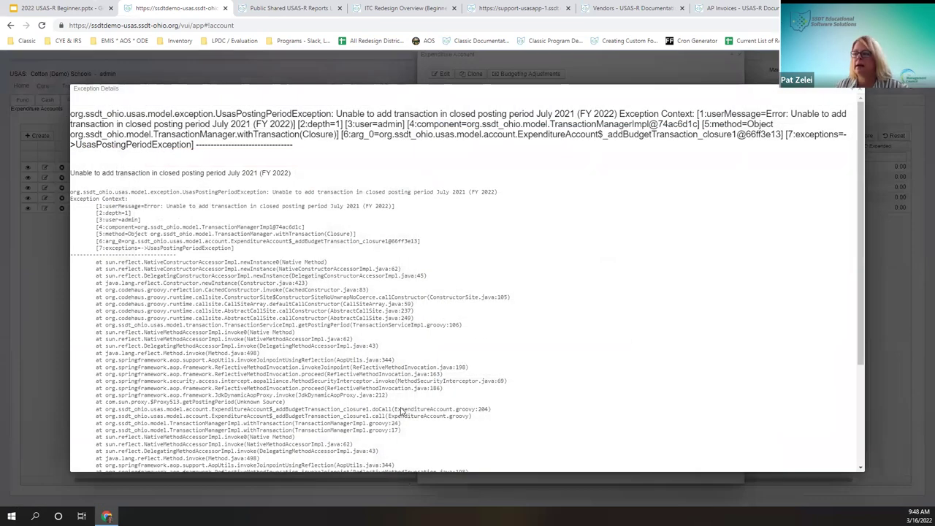
scroll(403, 411, down, 2)
scroll(379, 413, up, 3)
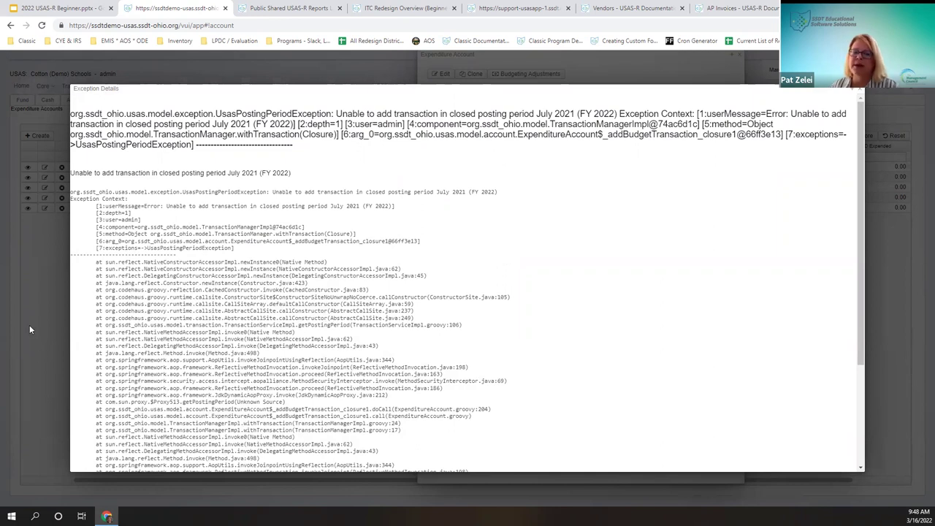
drag(300, 202, 457, 197)
scroll(441, 236, down, 2)
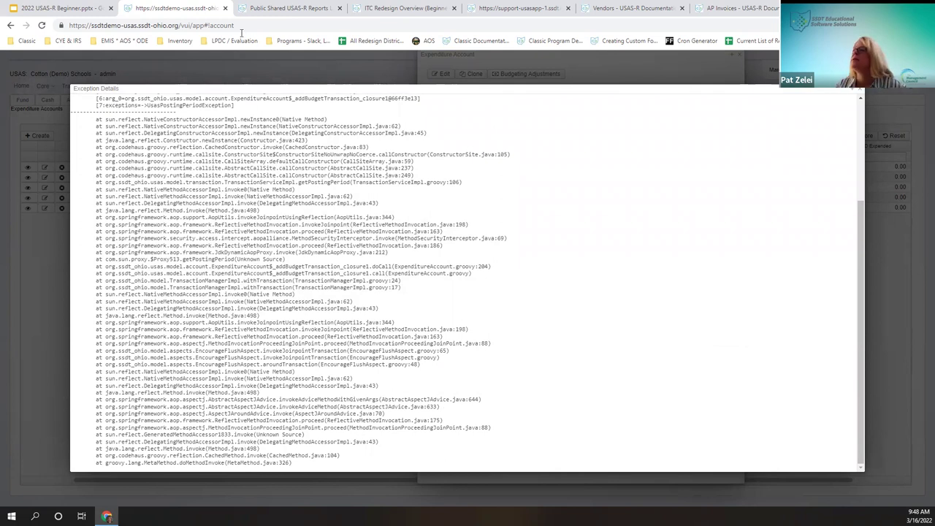
scroll(833, 152, up, 2)
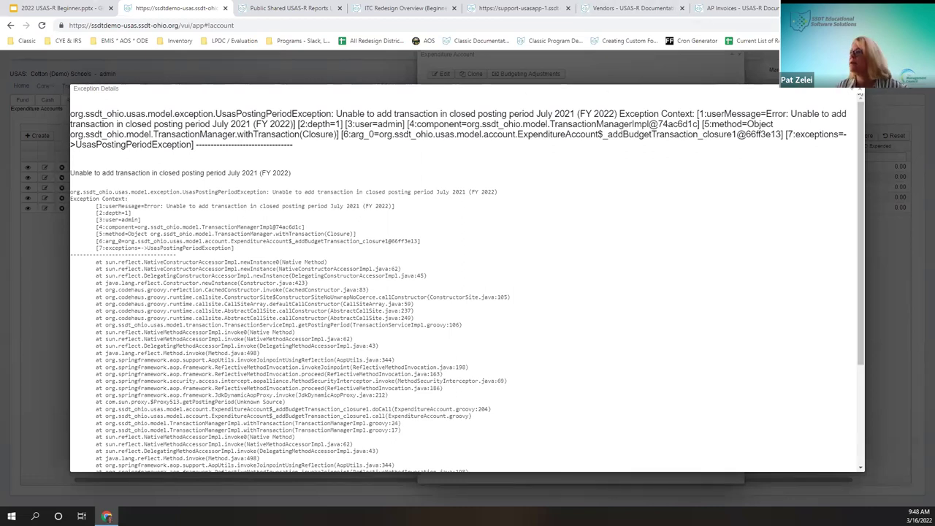
click(859, 93)
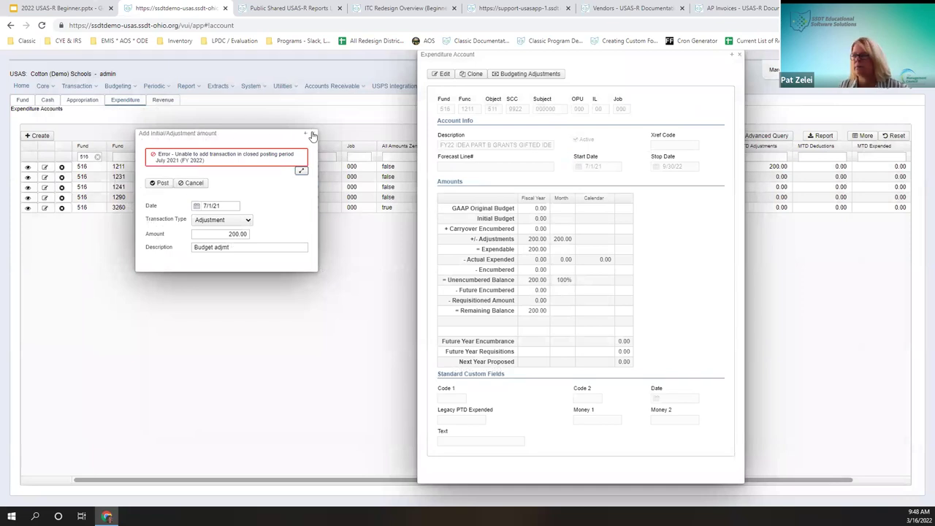
click(312, 136)
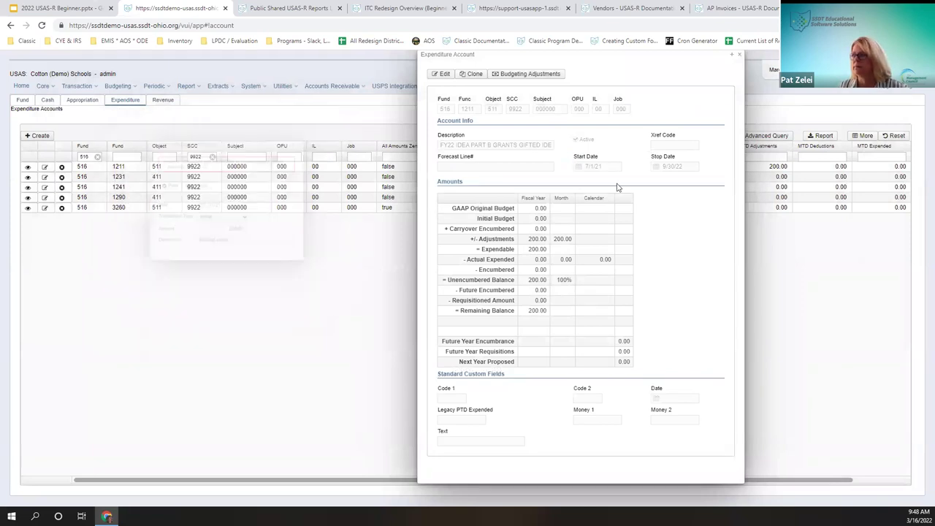
Step: Check the account's budgeting adjustments, then close the expenditure account window
drag(472, 68, 378, 75)
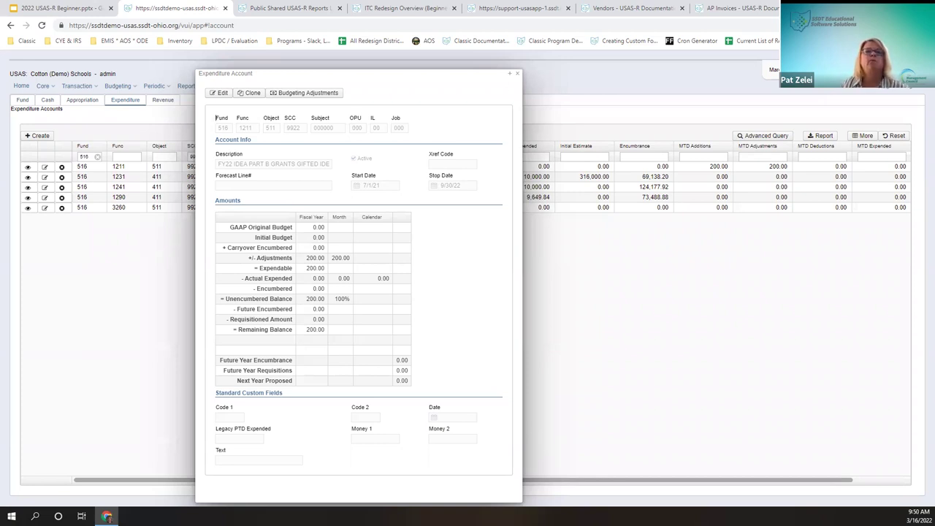
click(313, 101)
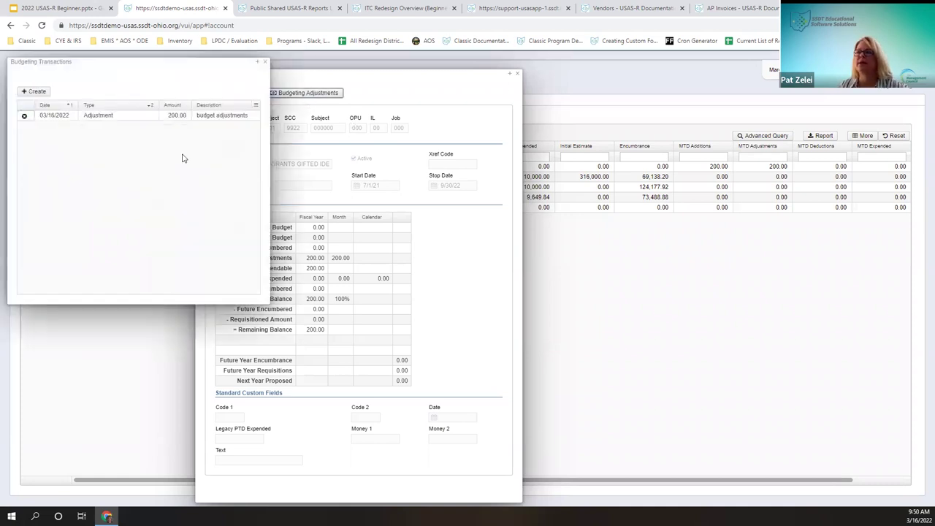
click(265, 61)
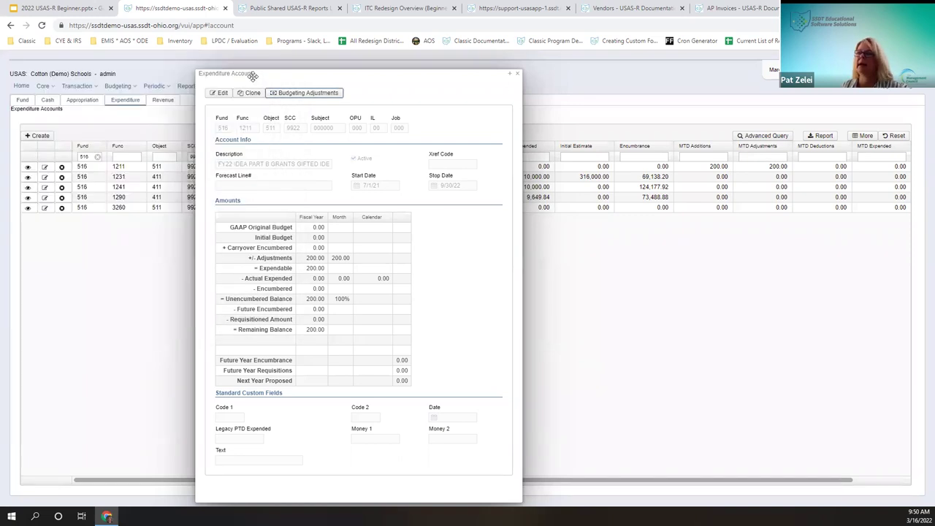
click(521, 76)
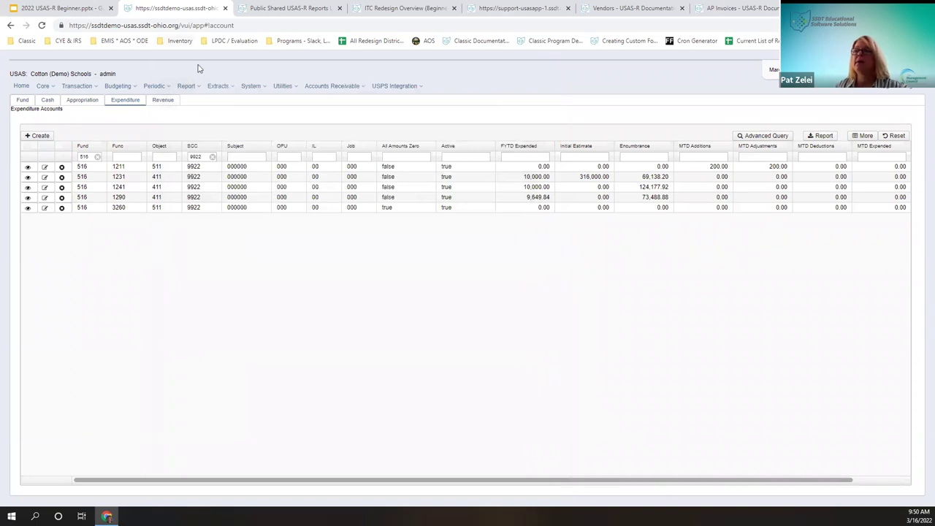
Step: Go to Report Manager and generate the SSDT Budget Transactions report
click(188, 88)
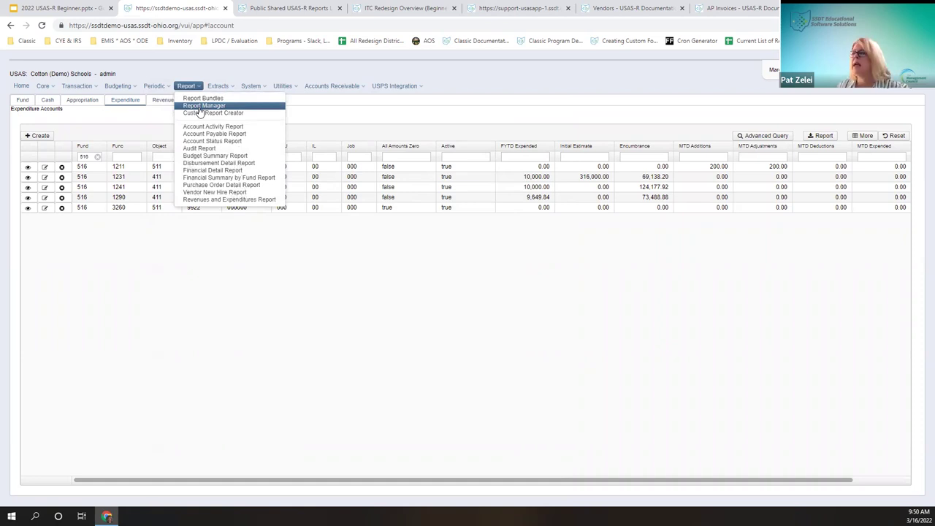
click(199, 106)
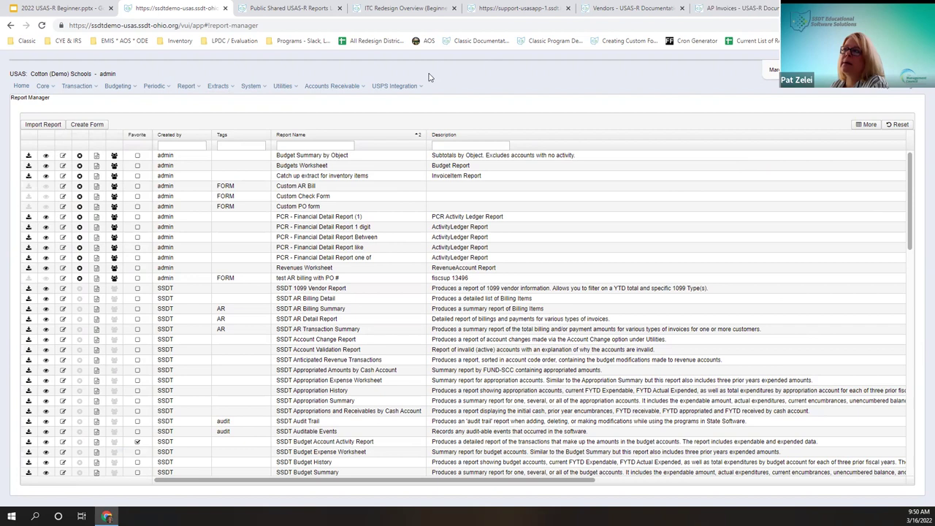
click(187, 87)
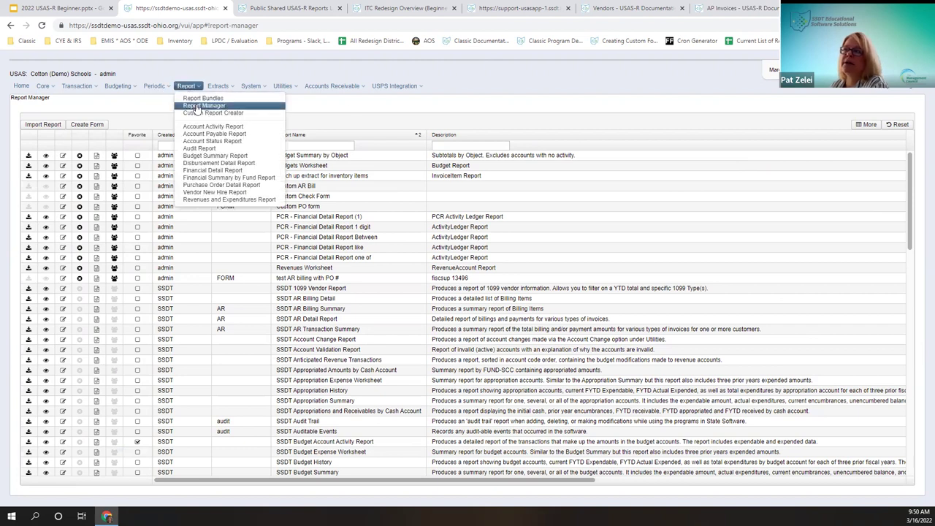
scroll(305, 365, down, 2)
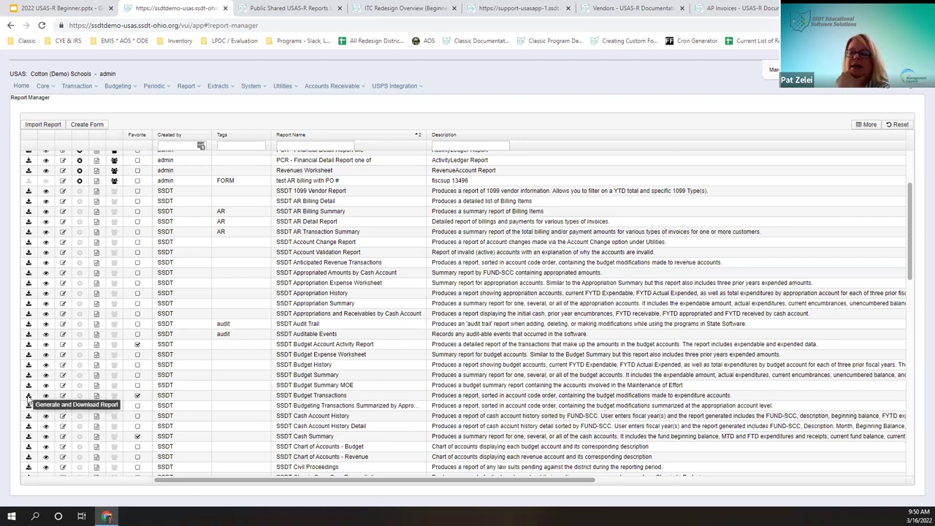
click(28, 401)
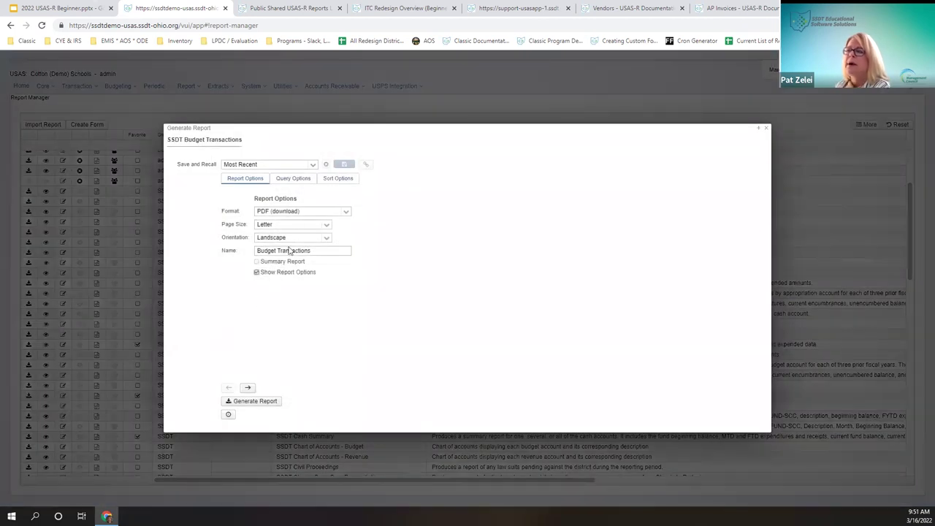
Step: Bring up the report's Start Date and End Date query options, then go to the Public Shared USAS-R Reports wiki
click(291, 180)
click(284, 212)
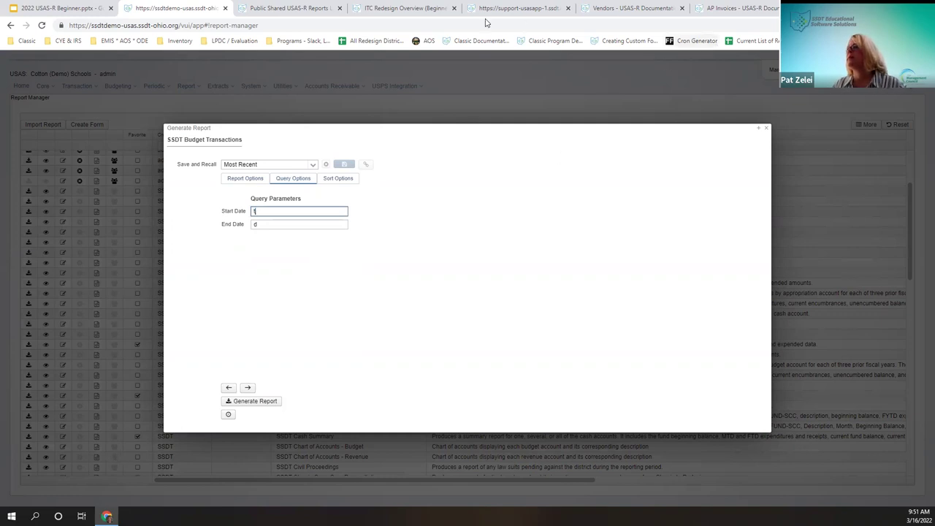
click(300, 9)
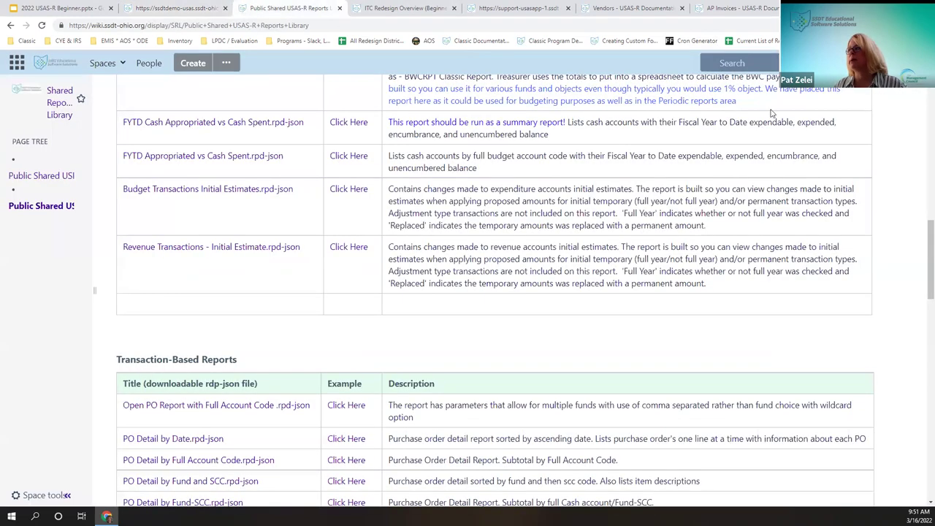
Step: Find the Date Shortcuts page under SSDT Public Wiki > USAS-R Documentation, read it, and return to USAS-R
click(103, 63)
click(122, 180)
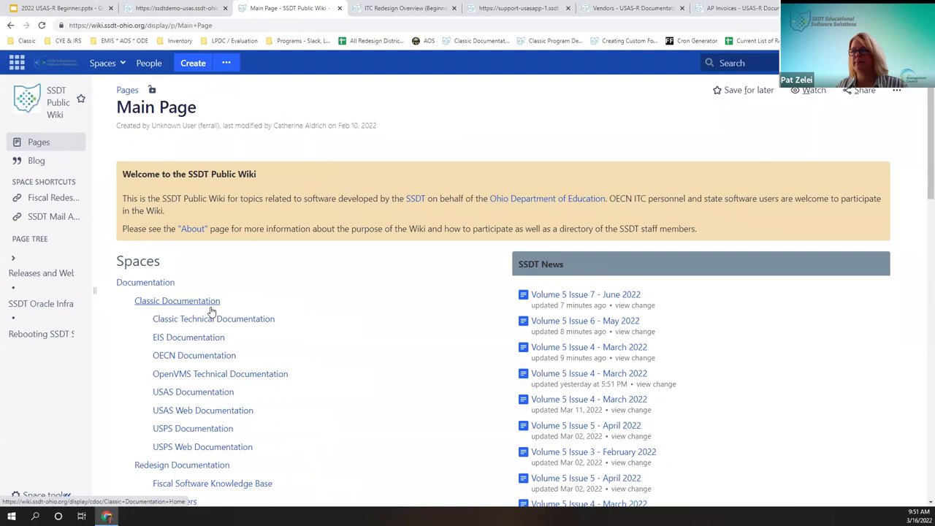
scroll(248, 387, down, 2)
click(193, 447)
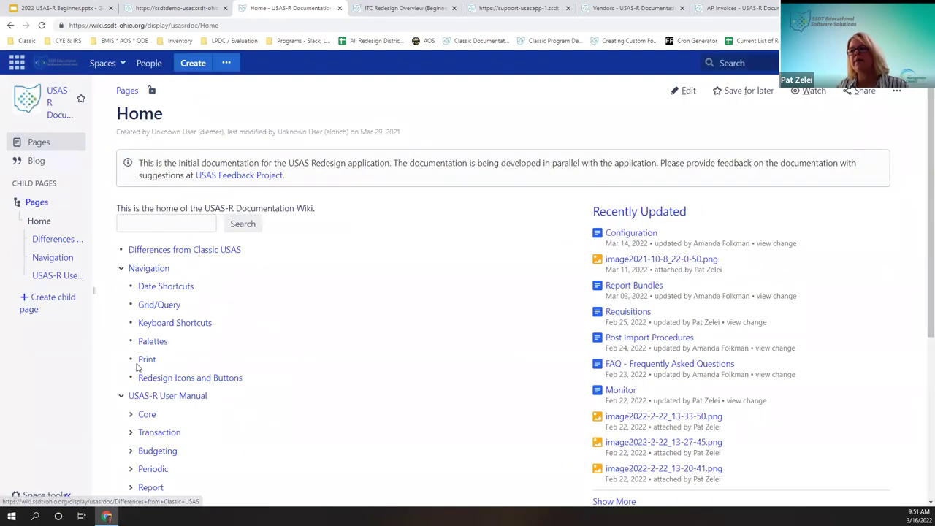
click(177, 291)
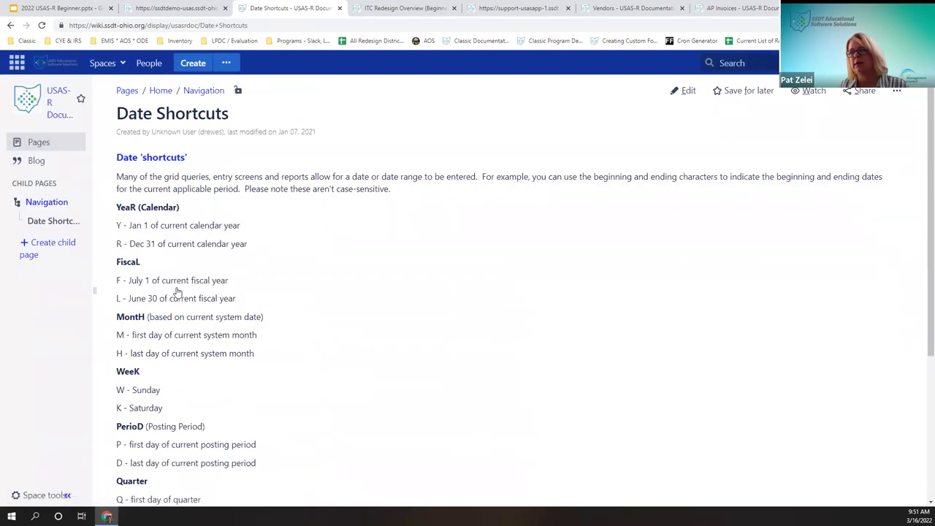
click(73, 262)
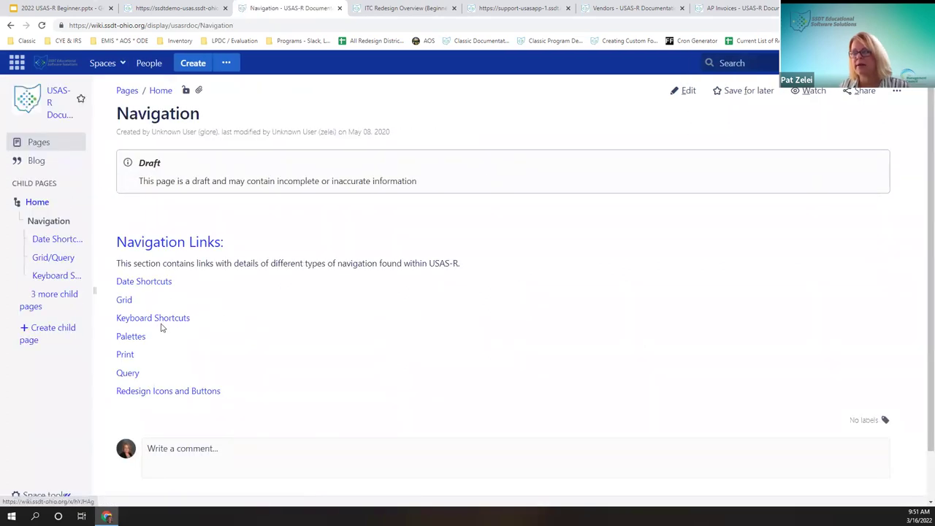
click(146, 287)
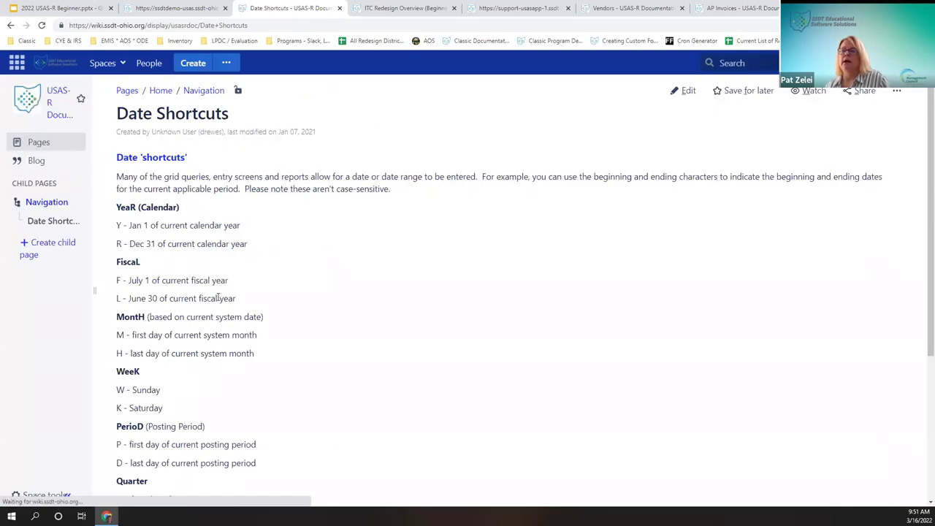
scroll(218, 298, down, 2)
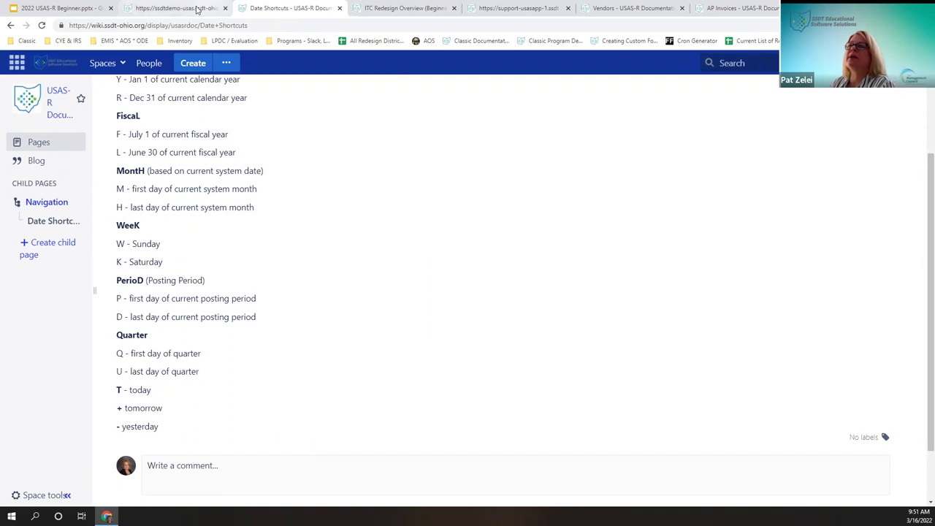
click(175, 8)
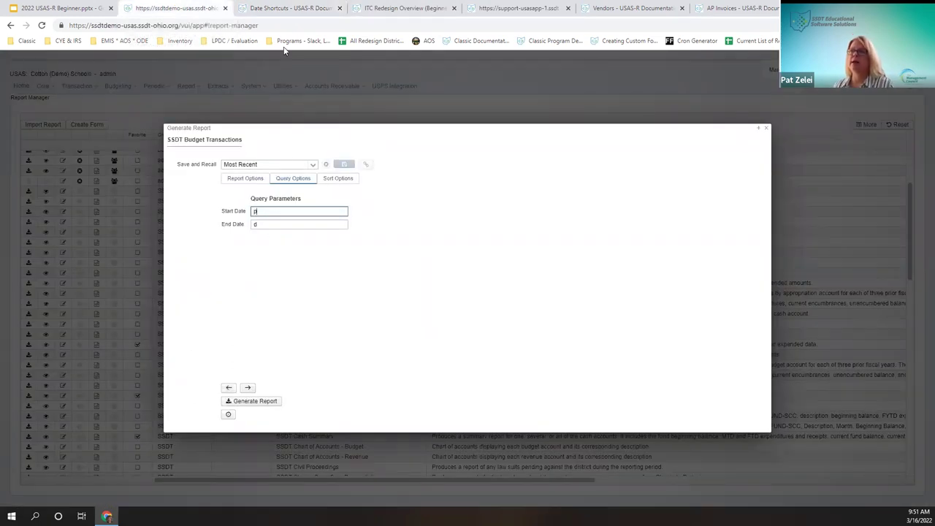
Step: Enter date shortcuts W and K for the current week and generate the Budget Transactions PDF
click(289, 8)
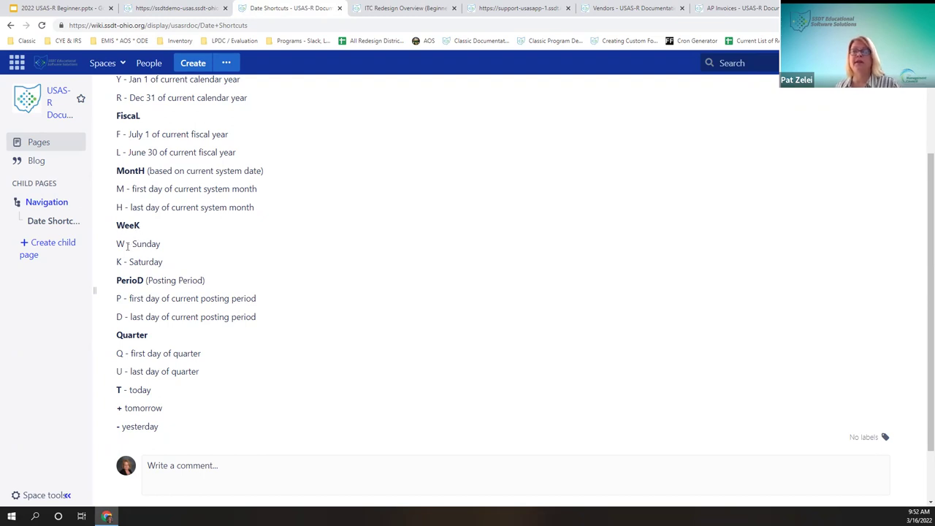
click(167, 9)
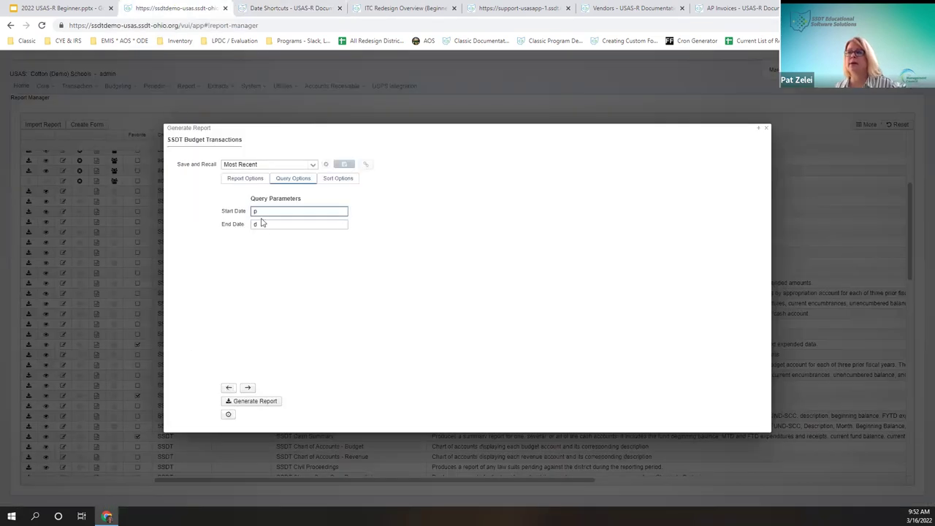
key(Tab)
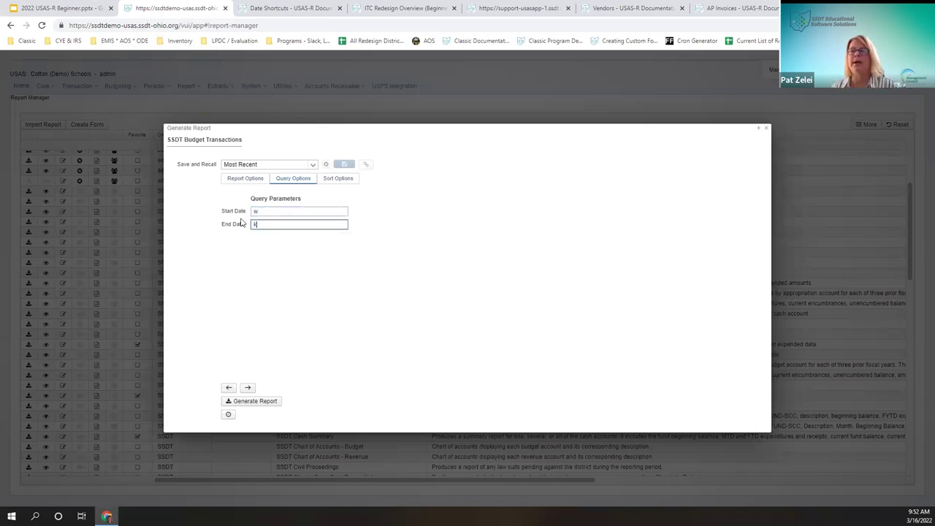
click(264, 402)
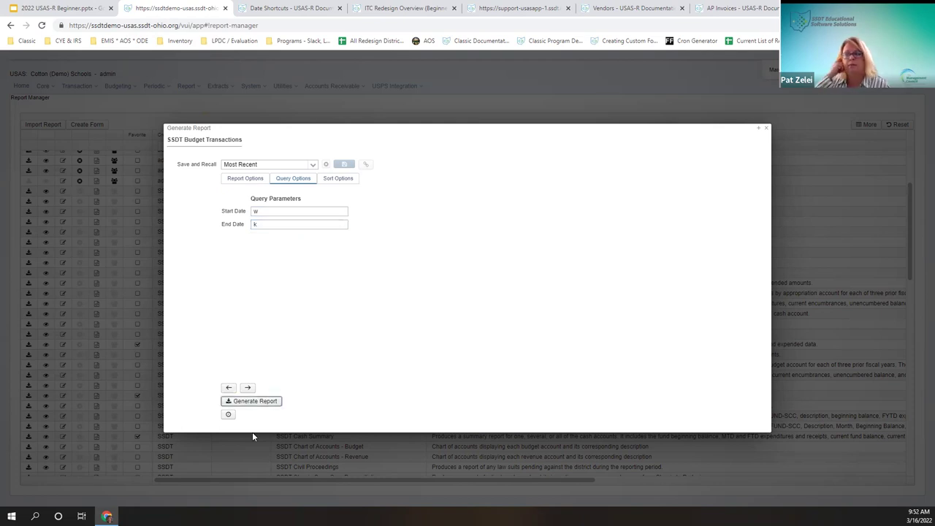
click(258, 403)
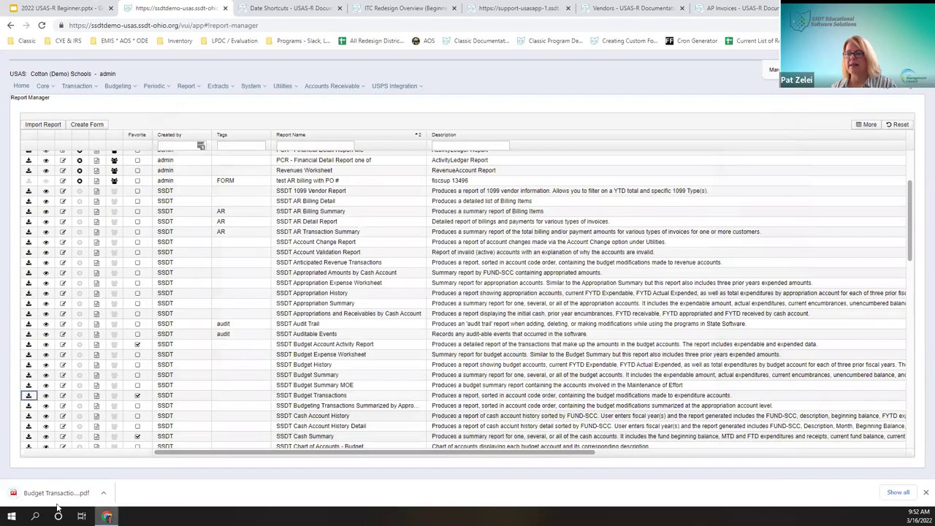
click(55, 493)
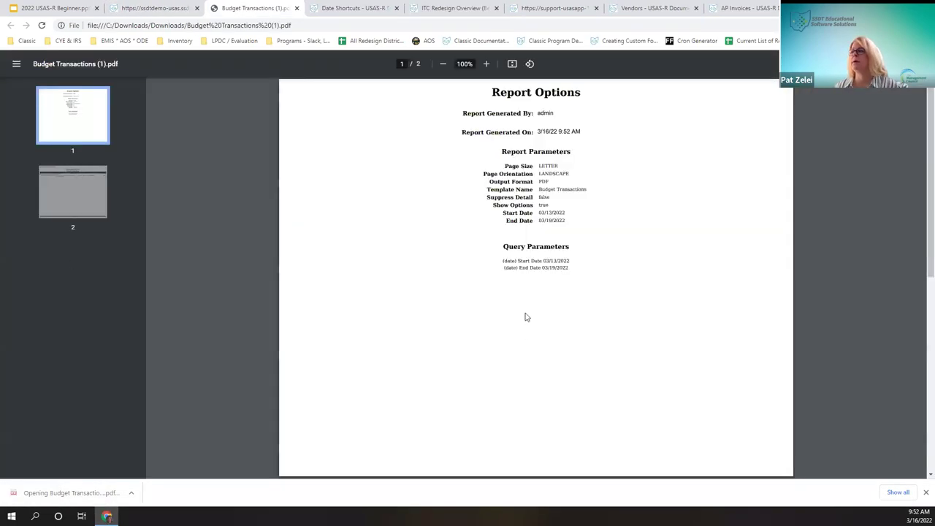
scroll(526, 316, down, 10)
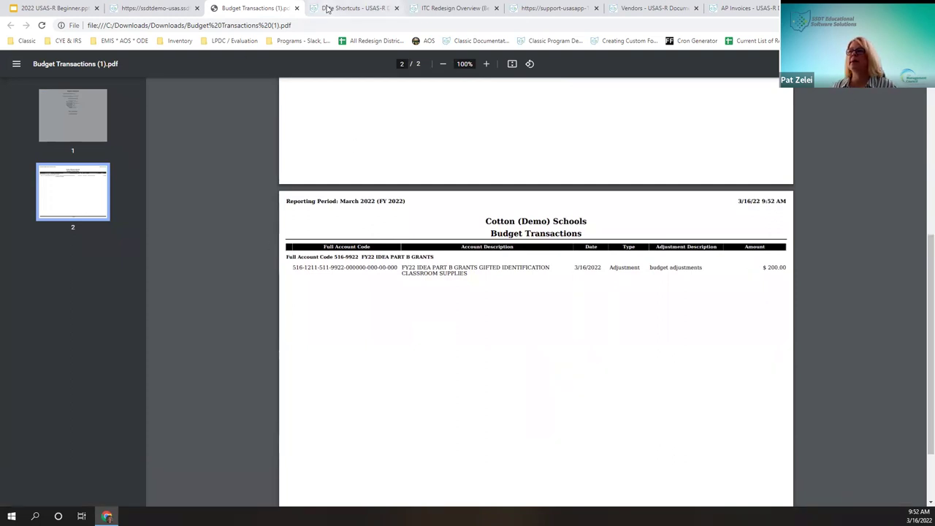
click(327, 8)
Step: Scroll through the Date Shortcuts list, then return to the USAS-R Report Manager list
scroll(170, 336, up, 1)
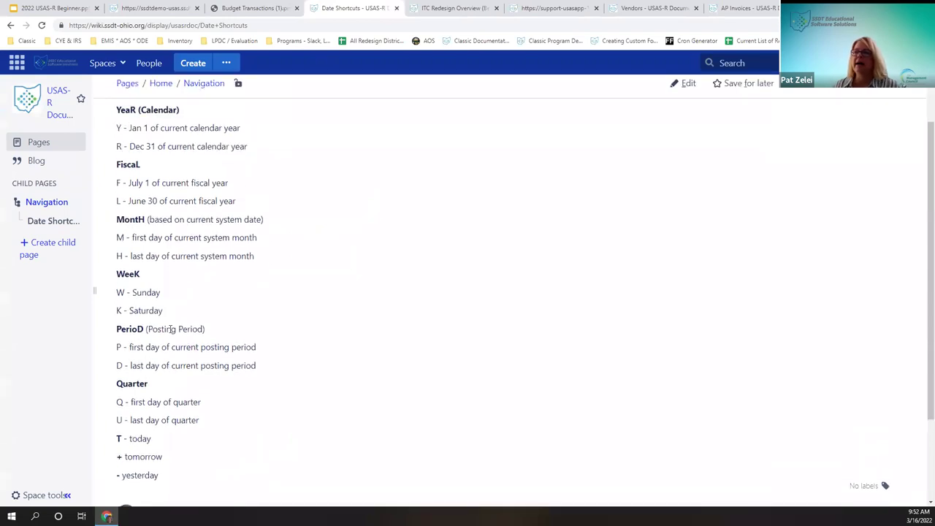
scroll(171, 329, up, 1)
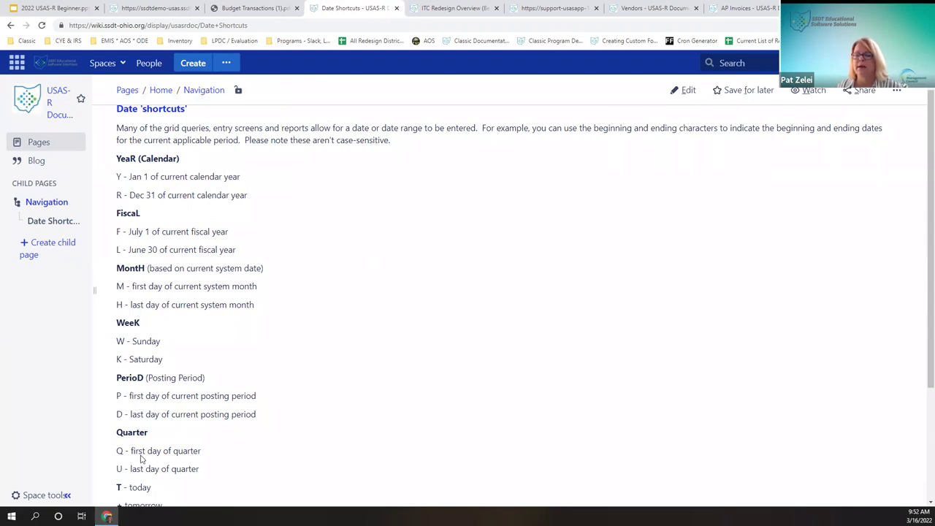
scroll(143, 458, down, 1)
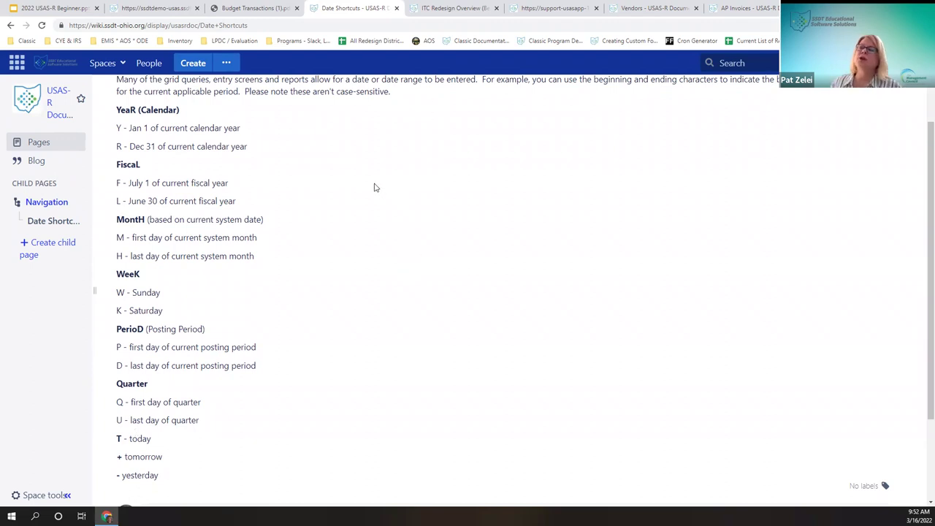
scroll(376, 188, up, 2)
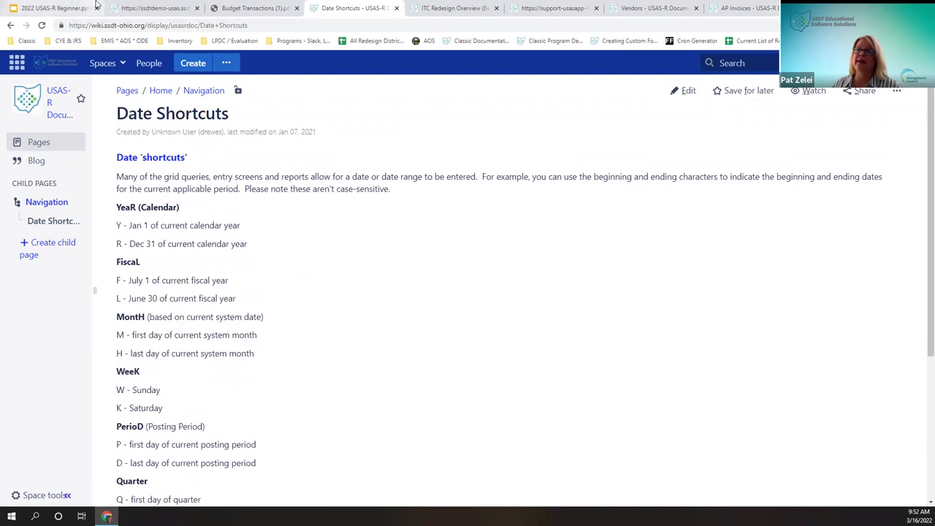
click(156, 8)
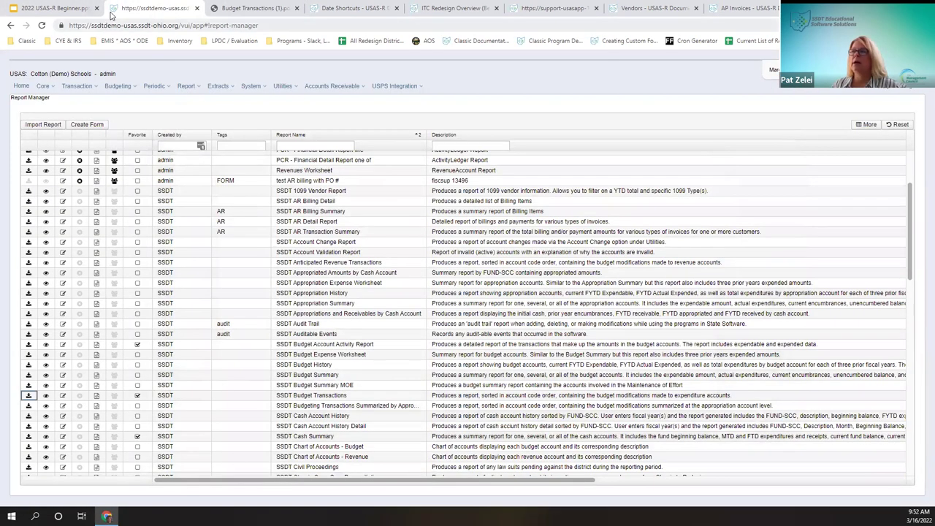
Step: Go to Core > Accounts and show the Expenditure Accounts list
click(43, 85)
click(58, 100)
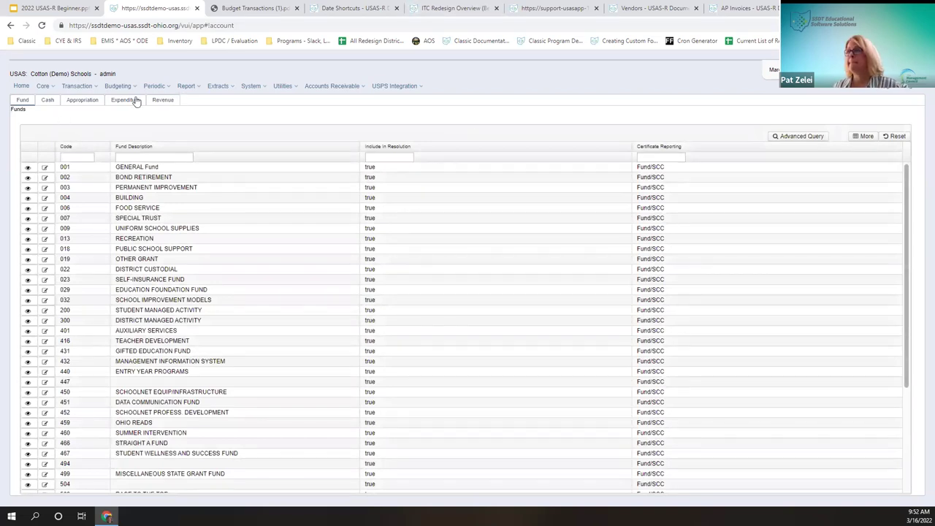
click(127, 101)
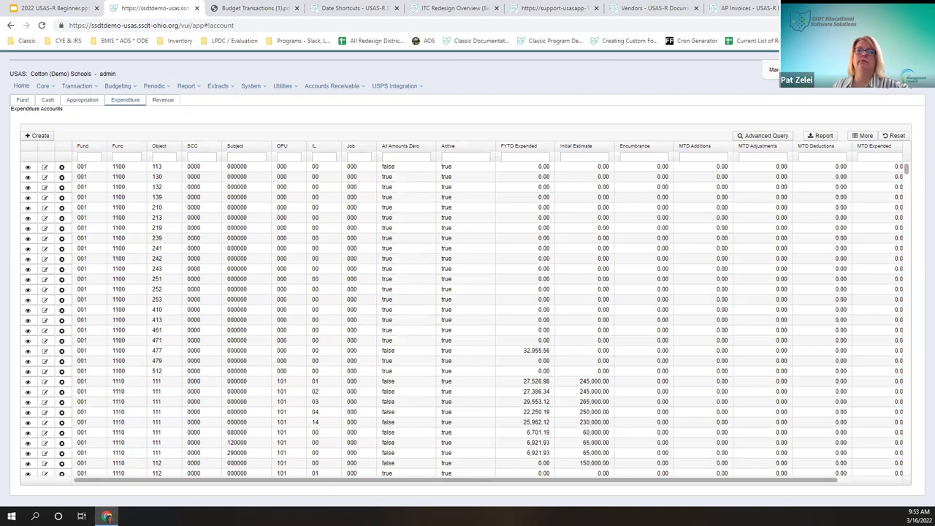
Step: Filter the expenditure accounts to fund 516 and SCC 9922
click(95, 158)
text(50)
key(Tab)
key(Tab)
key(Tab)
text(9922)
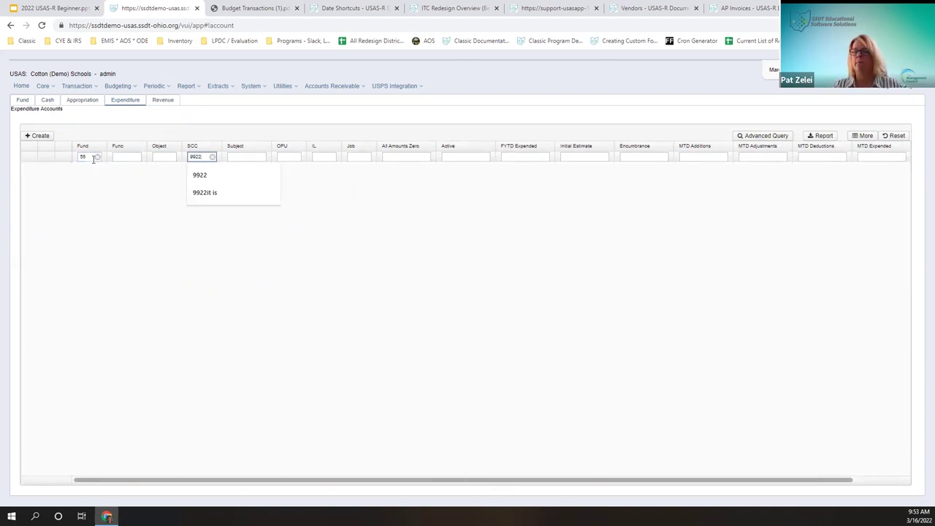
key(Tab)
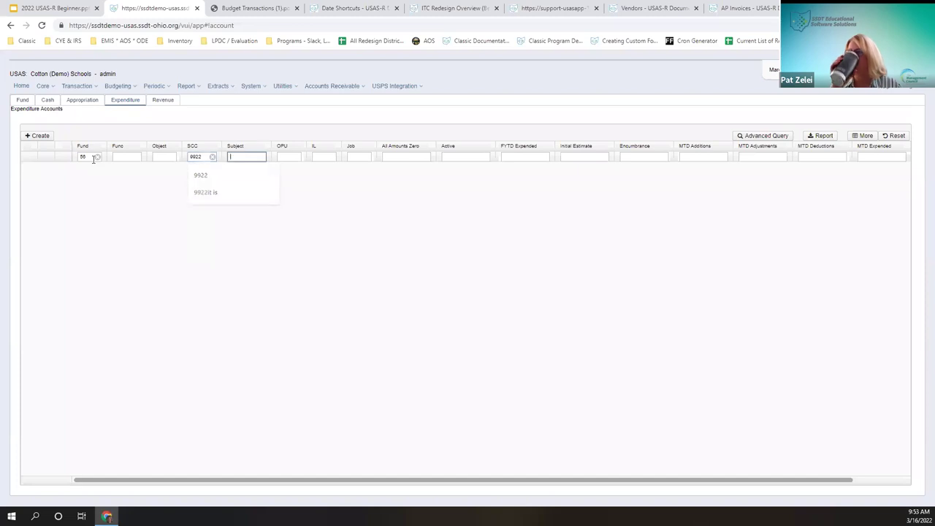
click(93, 157)
click(87, 175)
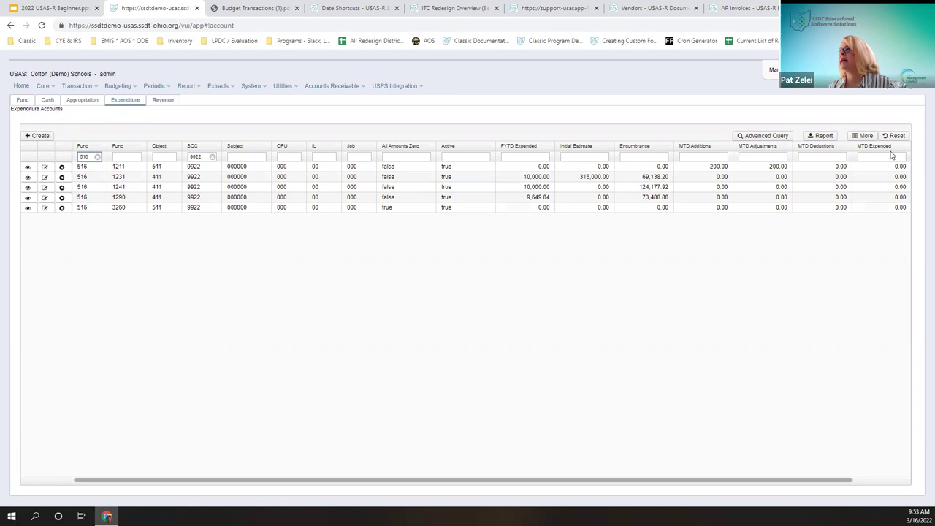
Step: Hide the Encumbrance, MTD Deductions and MTD Expended columns, then reload the page
click(869, 139)
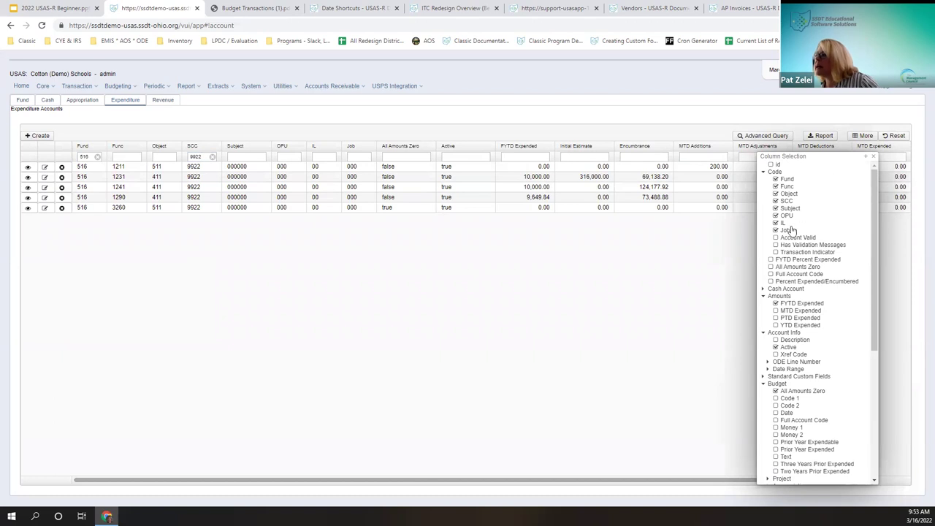
scroll(811, 328, down, 3)
scroll(821, 403, down, 3)
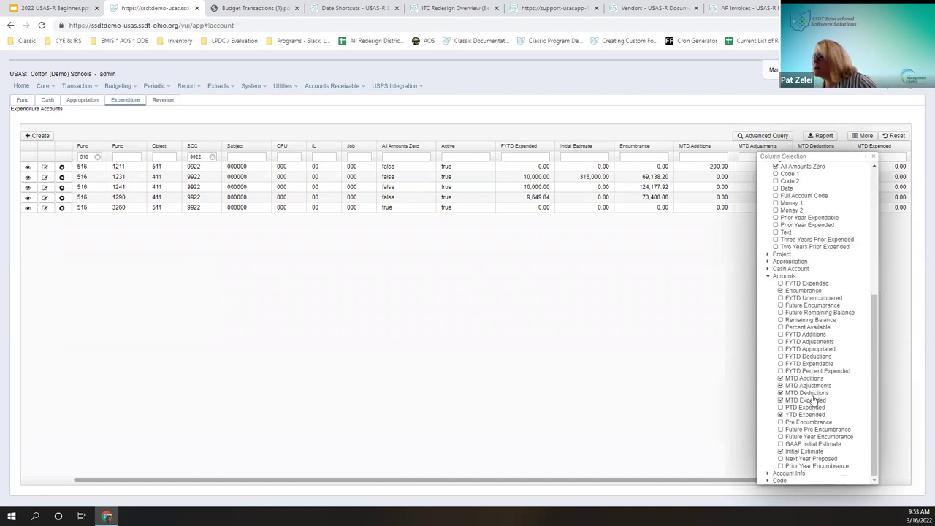
click(803, 290)
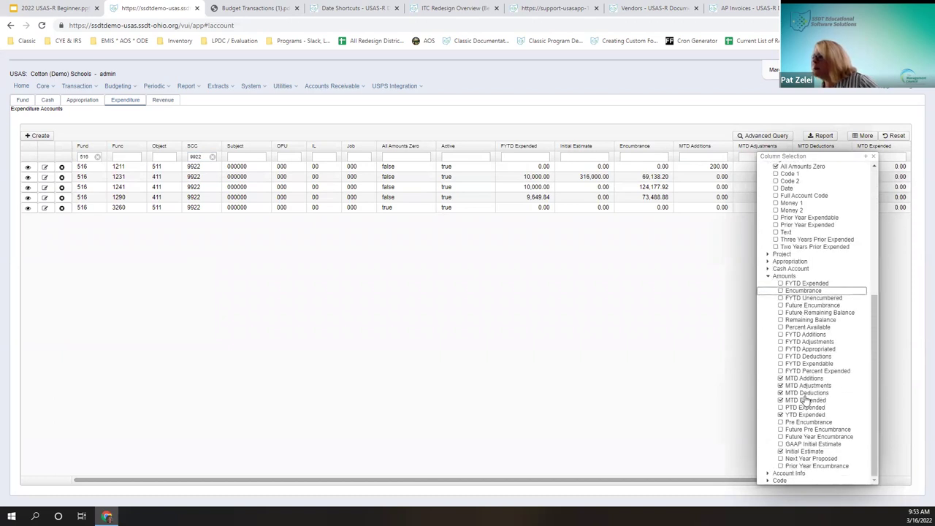
click(780, 393)
click(780, 385)
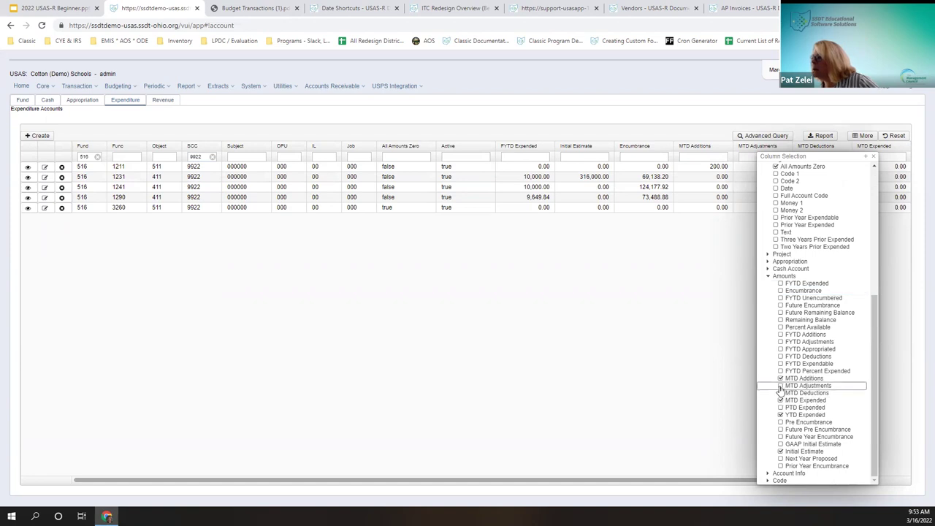
click(781, 400)
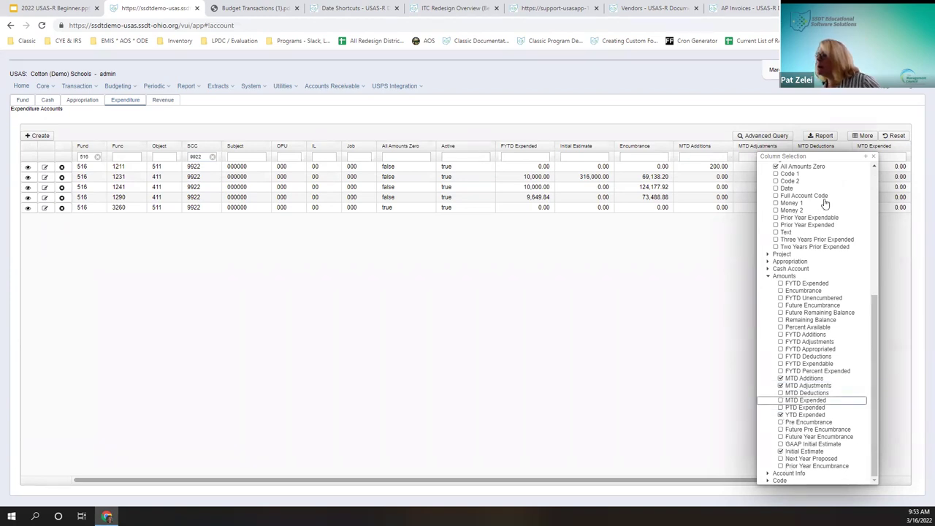
click(870, 157)
click(686, 217)
key(F5)
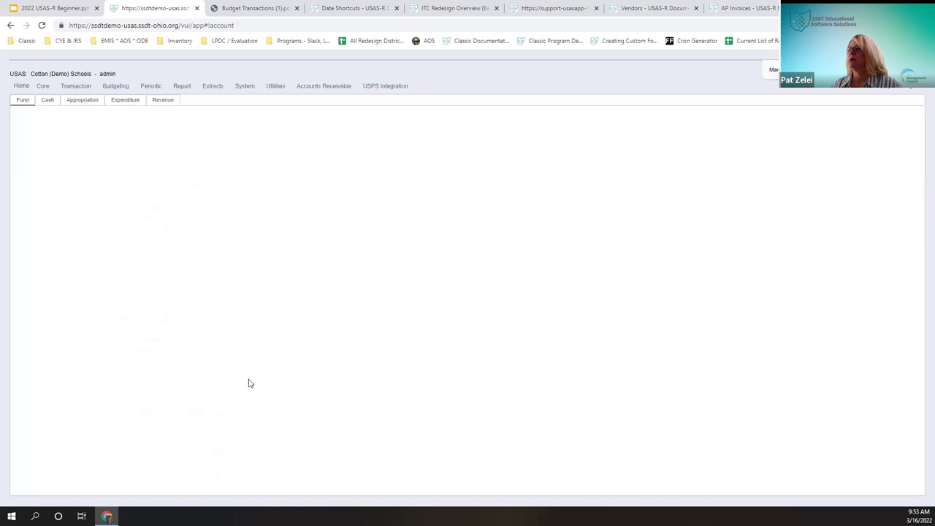
Step: Filter Revenue accounts to fund 516 and SCC 9922, then select the 516-4220 IDEA Part B account
click(162, 101)
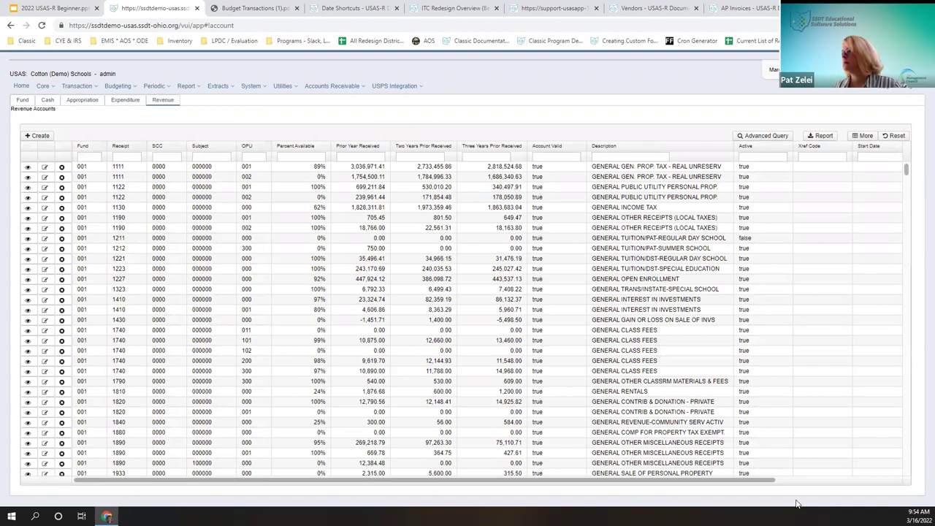
scroll(808, 485, right, 3)
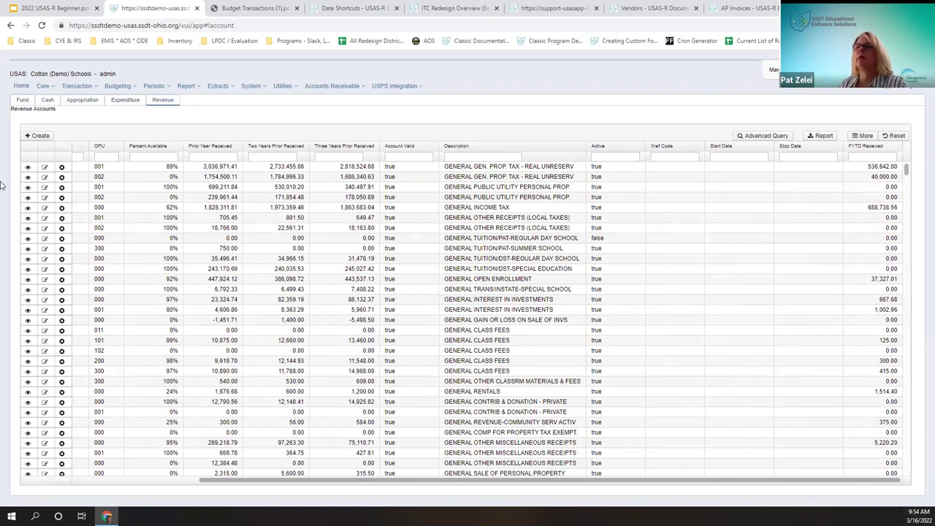
click(114, 158)
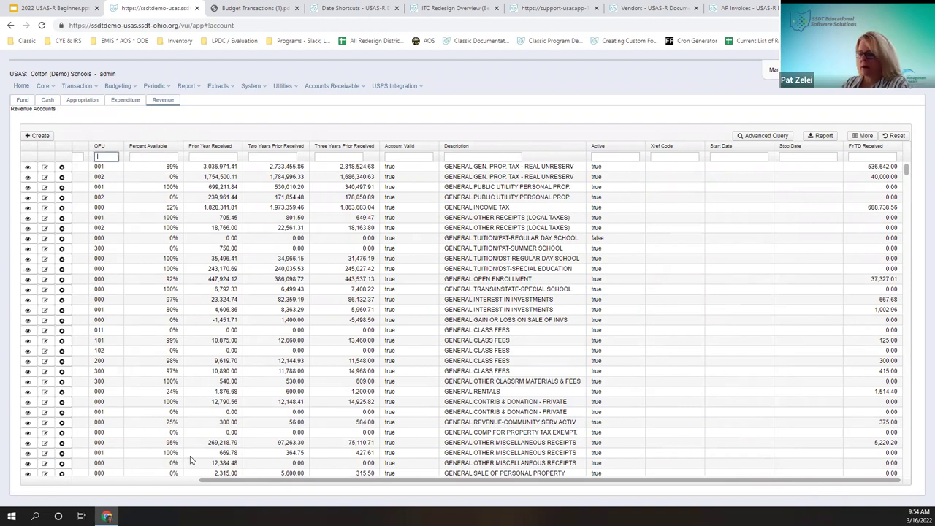
click(192, 483)
click(95, 158)
text(510)
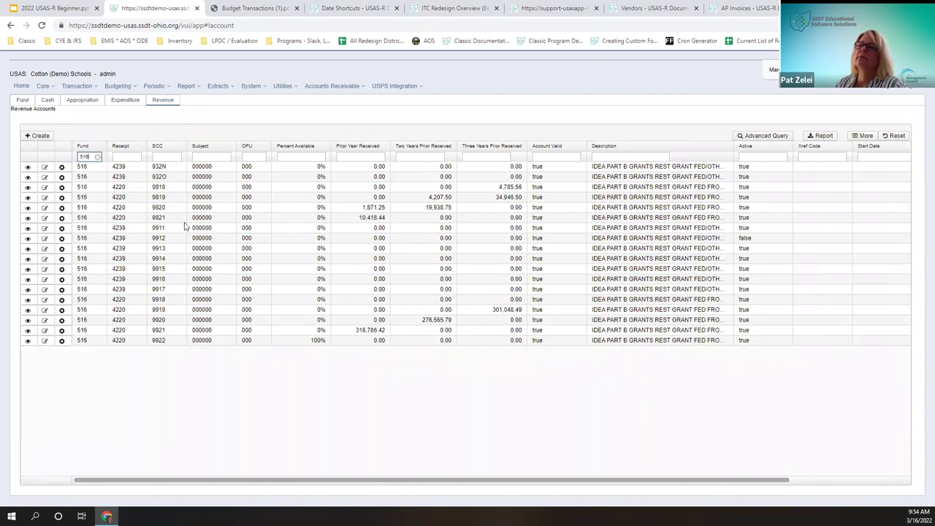
click(173, 157)
text(9922)
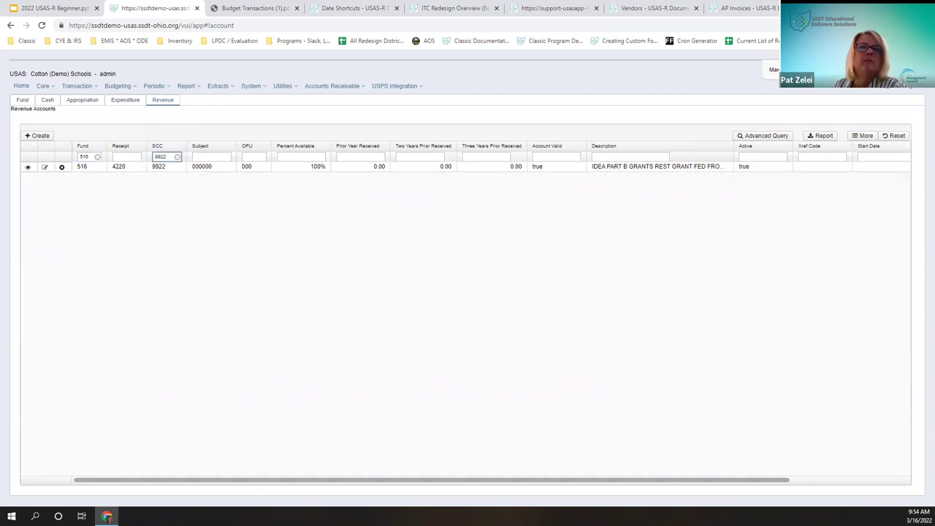
click(28, 168)
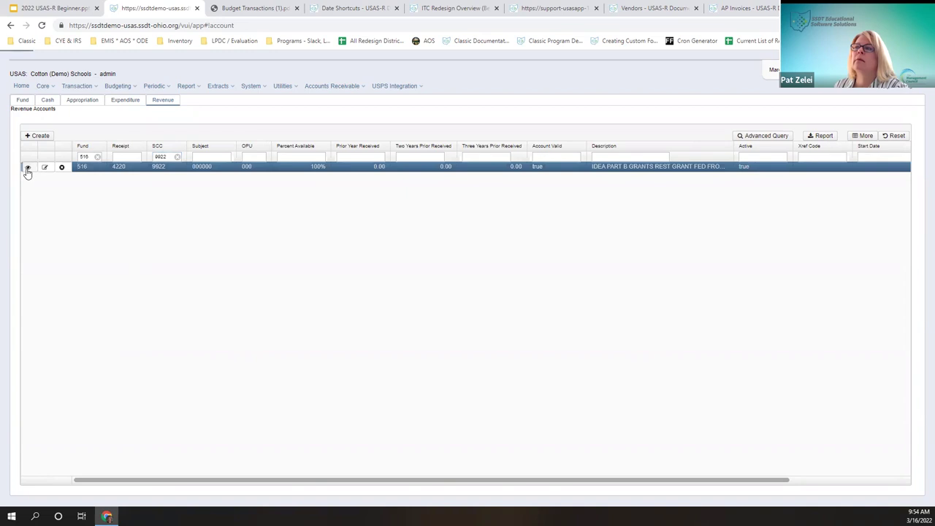
Step: Edit revenue account 516-4220 and prefix its description with FY22
click(27, 169)
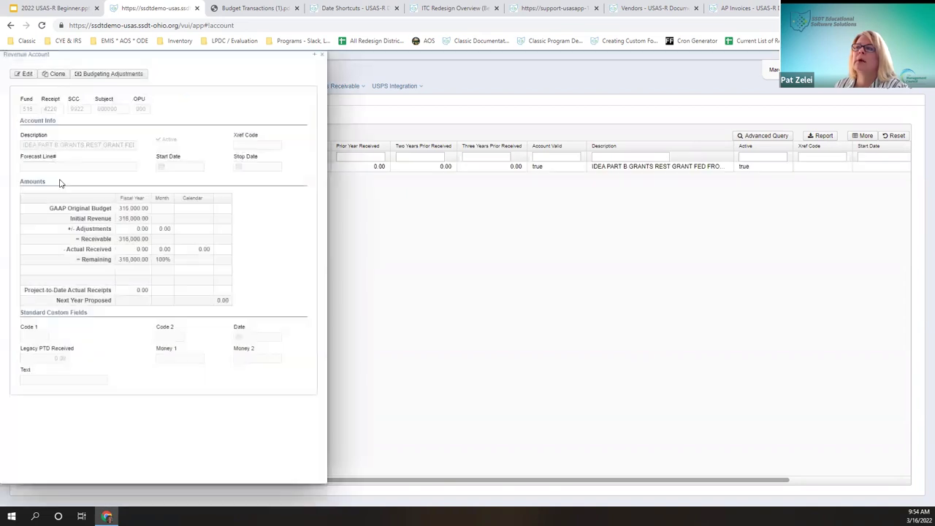
click(28, 75)
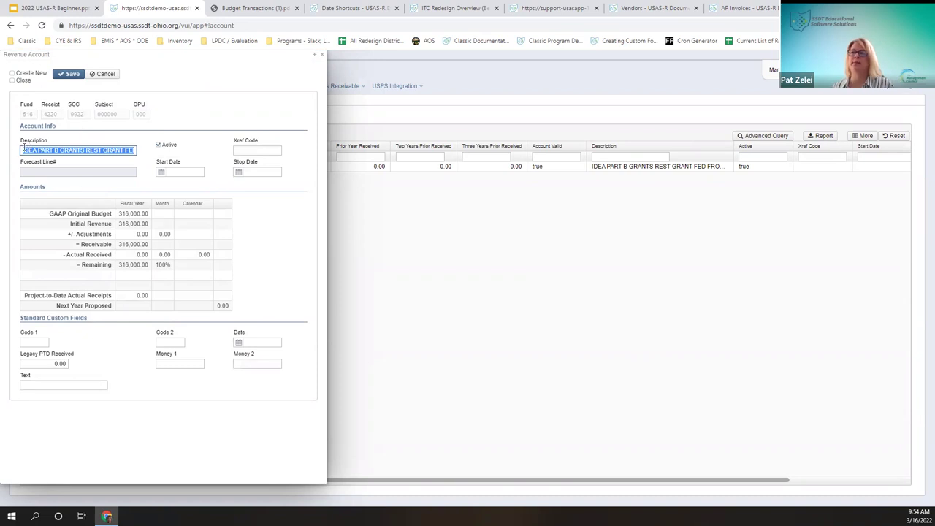
key(Home)
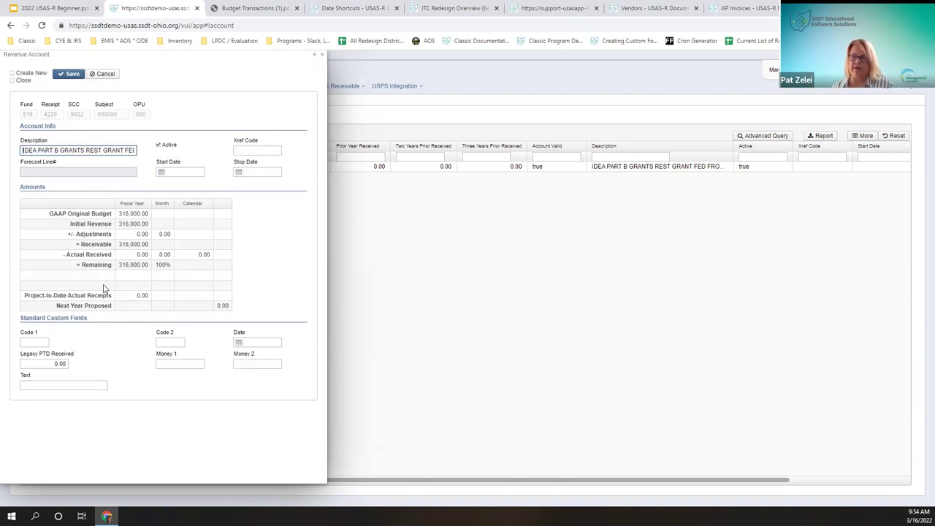
text(FY22)
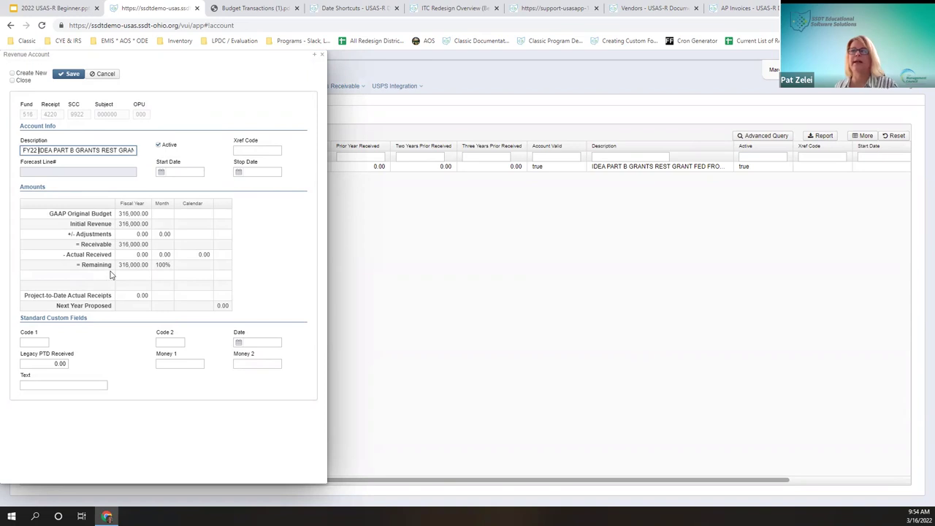
click(267, 151)
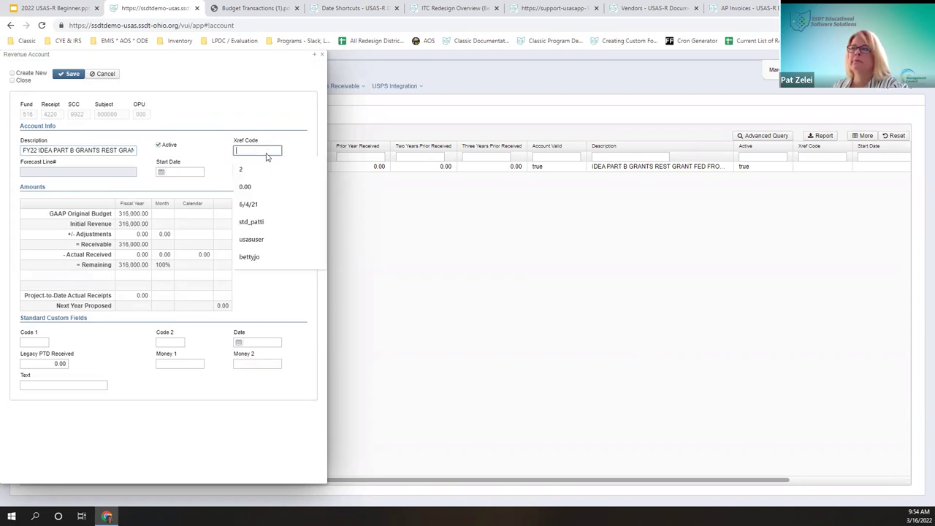
click(91, 173)
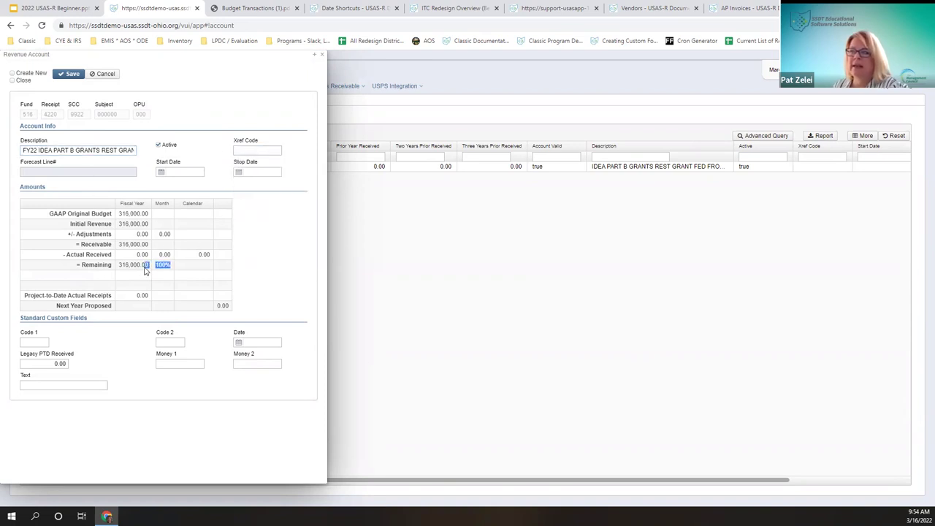
Step: Set the account's start date to 7/1/21 and stop date to 9/30/22, and save
click(182, 170)
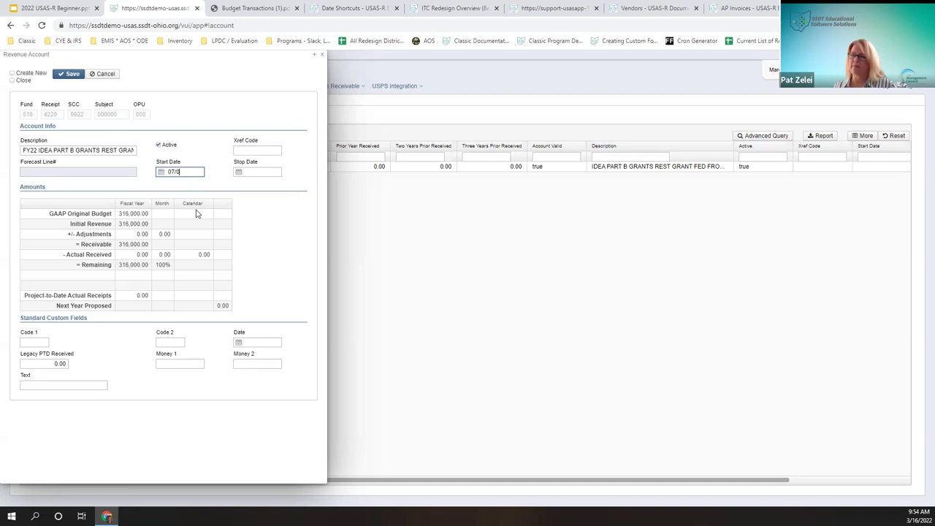
key(Tab)
text(06)
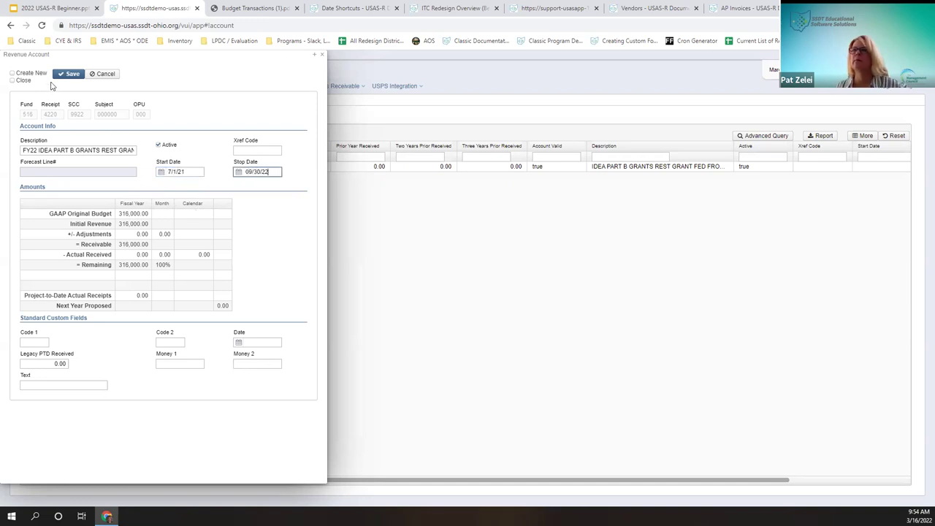
click(28, 80)
click(70, 74)
click(45, 166)
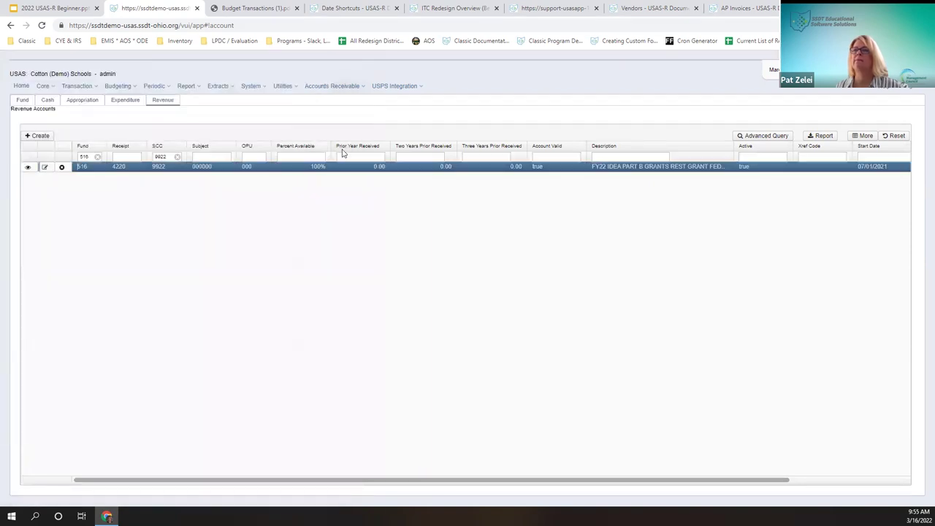
click(69, 75)
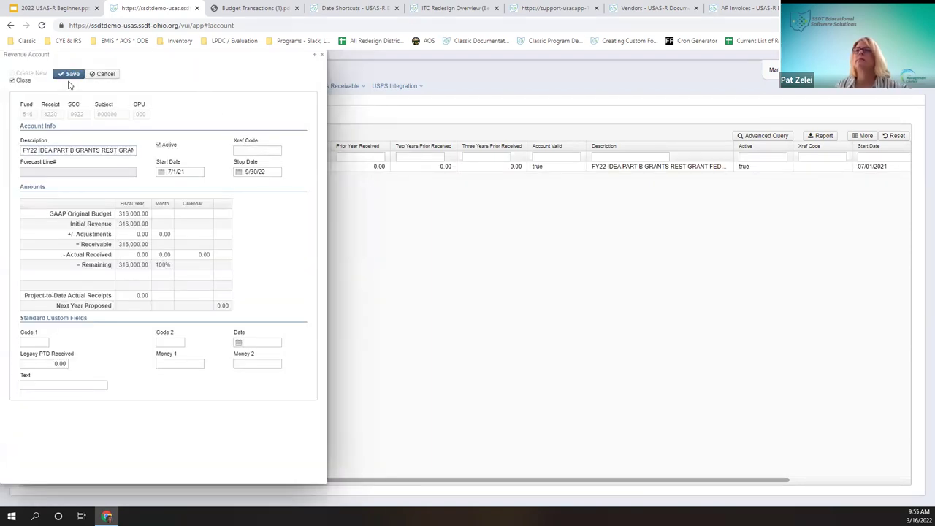
right_click(20, 82)
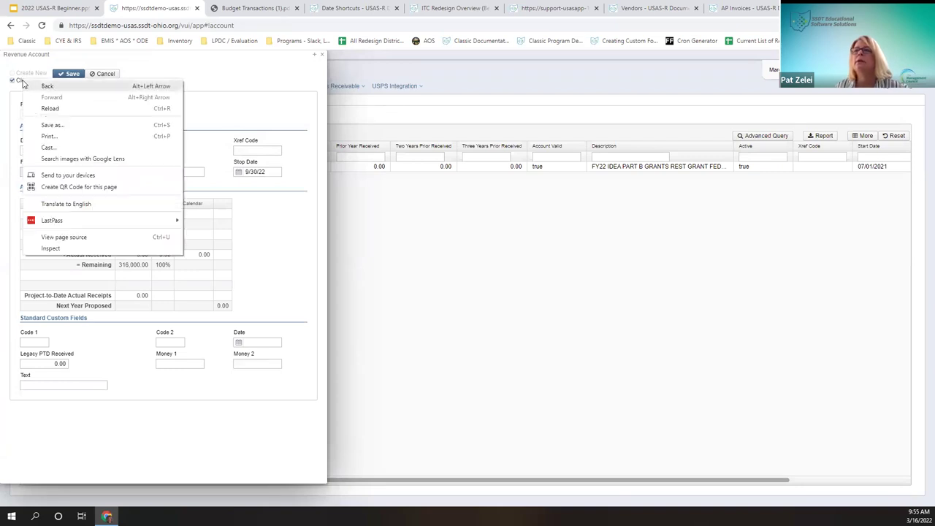
key(Escape)
click(70, 74)
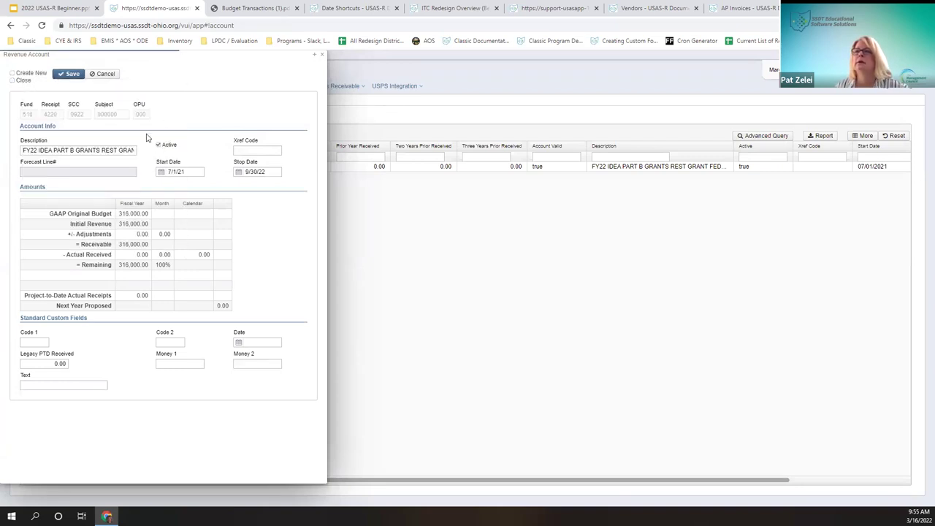
click(111, 77)
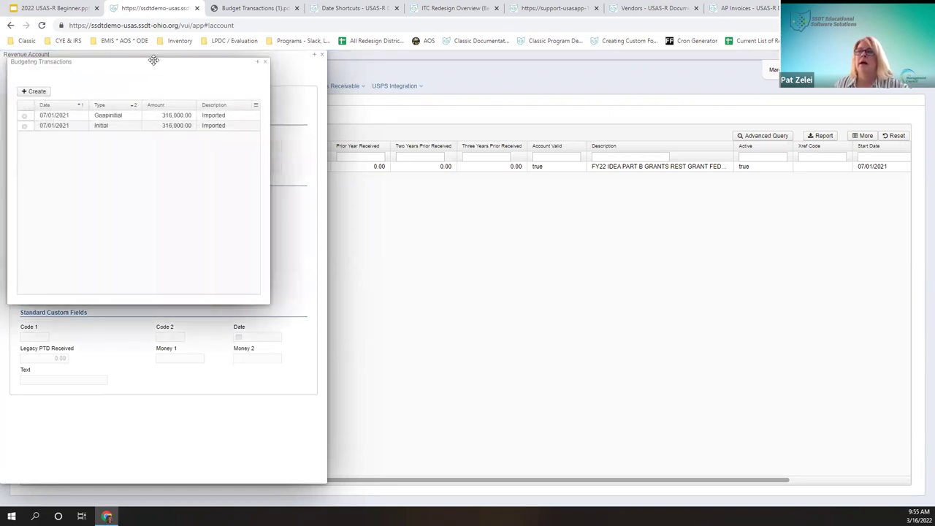
drag(153, 60, 314, 84)
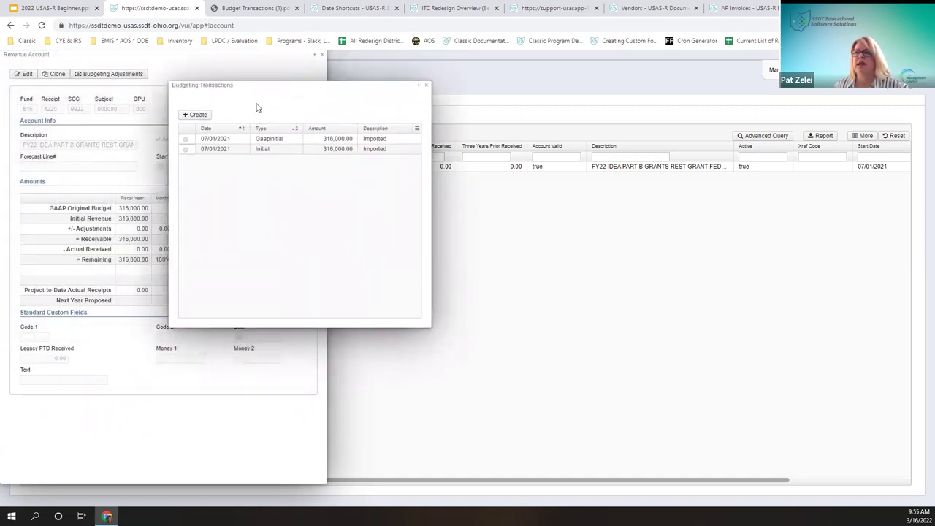
drag(252, 84, 313, 75)
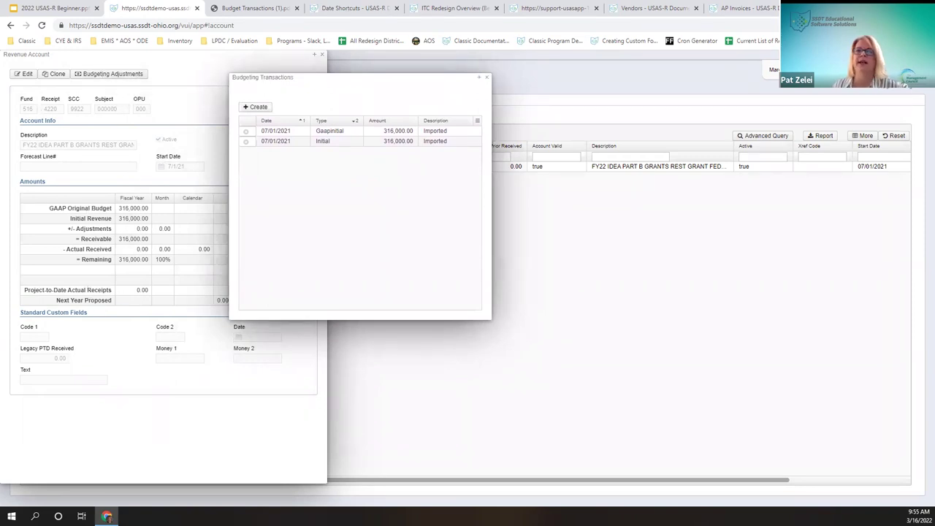
click(485, 78)
Step: Close the account details and clear the SCC 9922 and Fund 516 filters
click(322, 55)
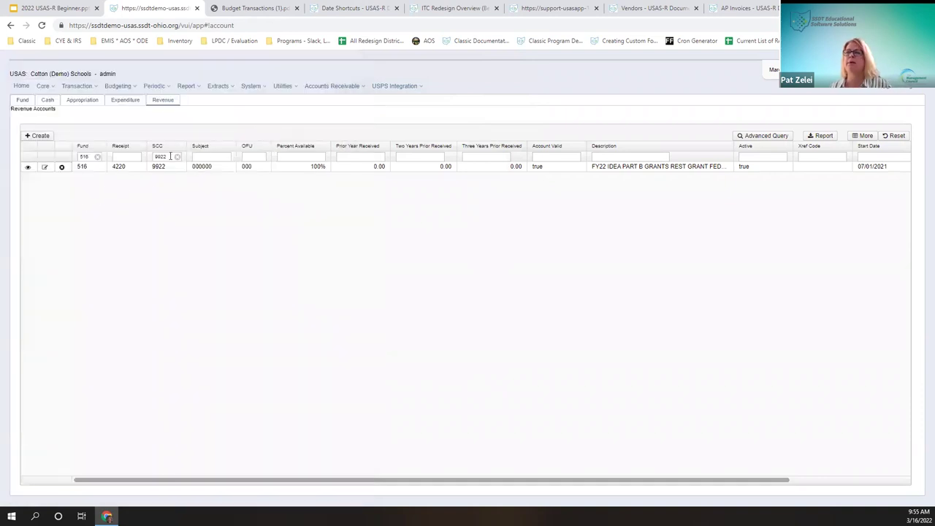
click(178, 157)
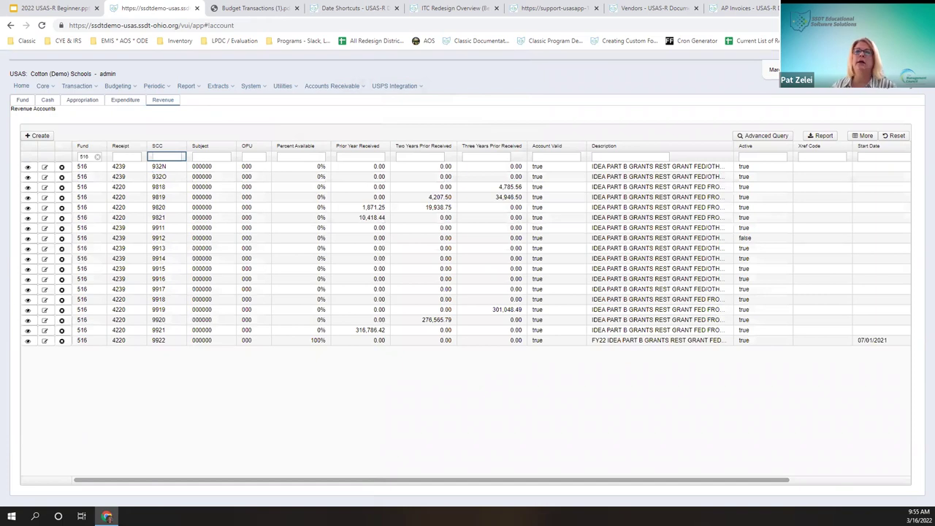
click(98, 158)
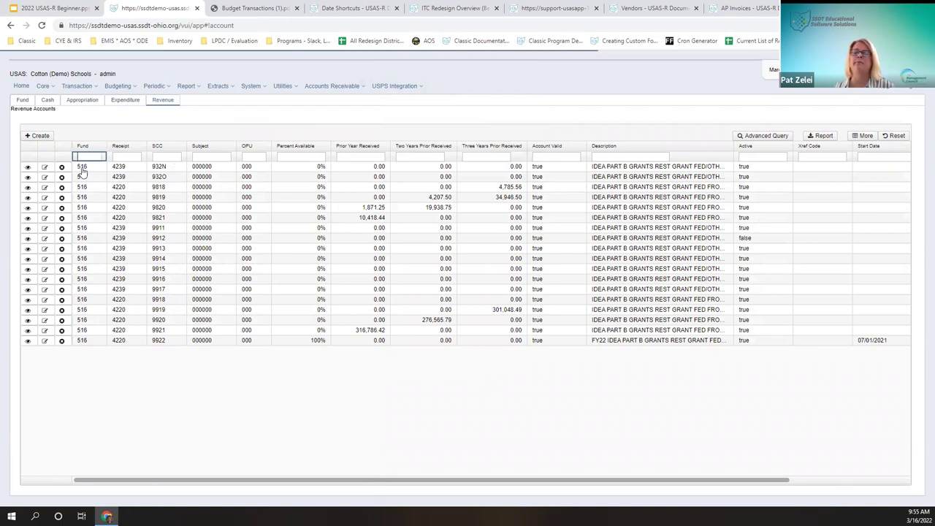
Step: Filter revenue accounts to SCCs 9920–9921 and fund 516, sorted by SCC
click(201, 158)
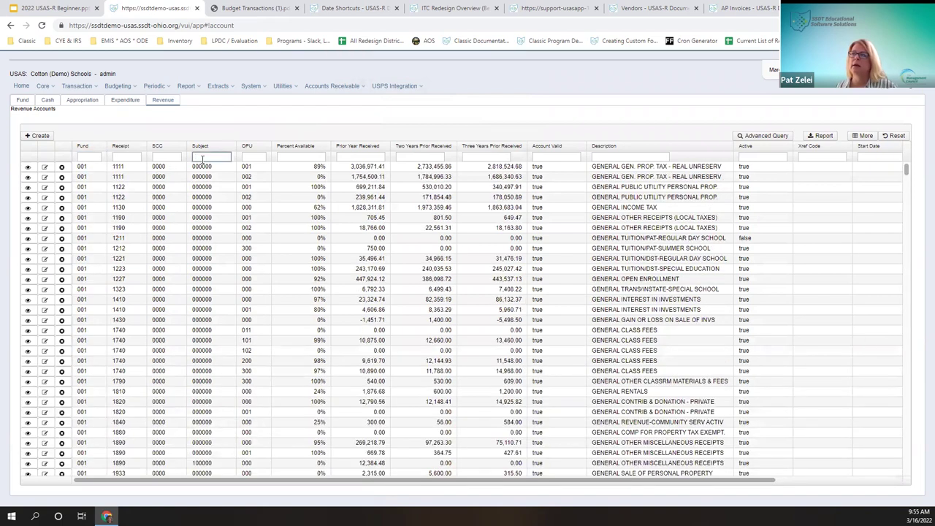
click(173, 156)
text(99)
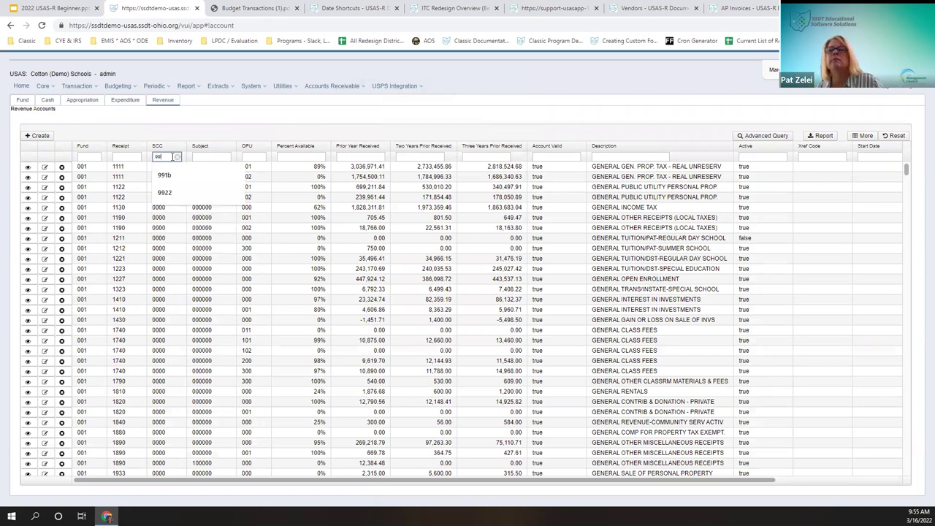
text(22)
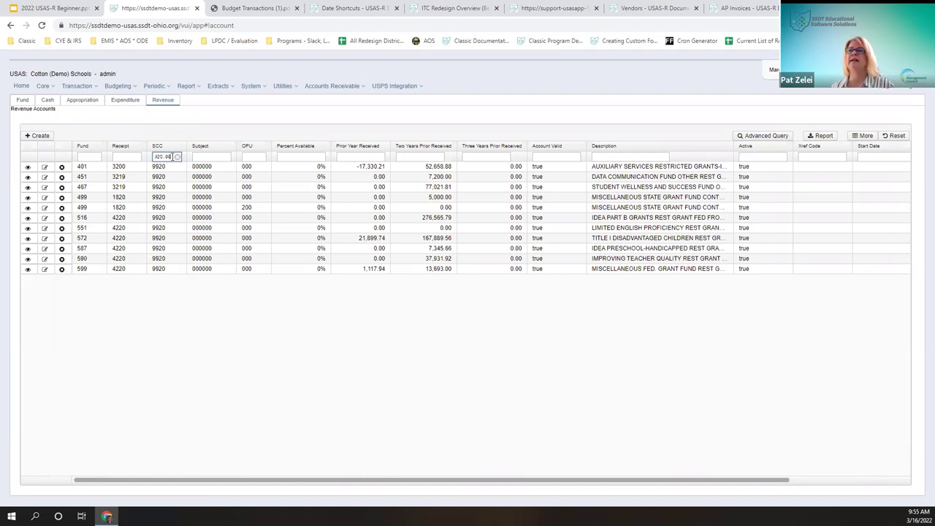
text(1)
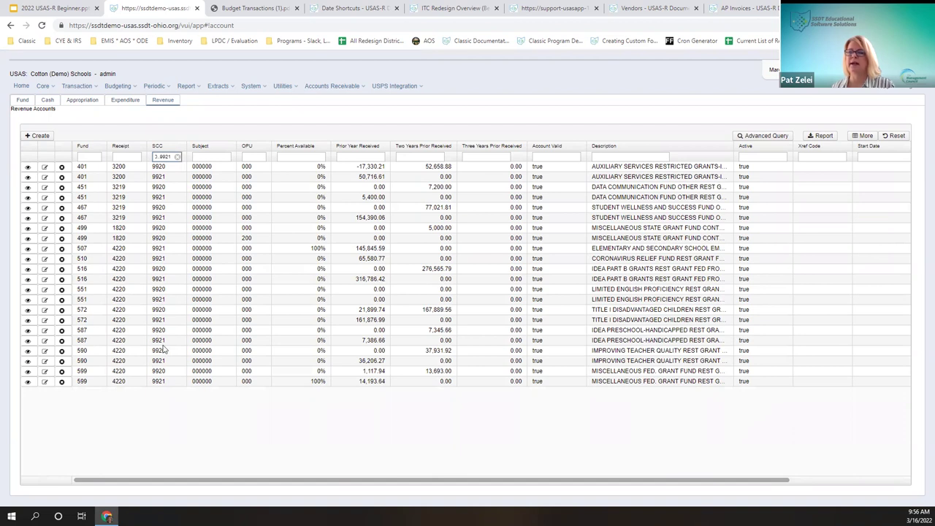
click(170, 146)
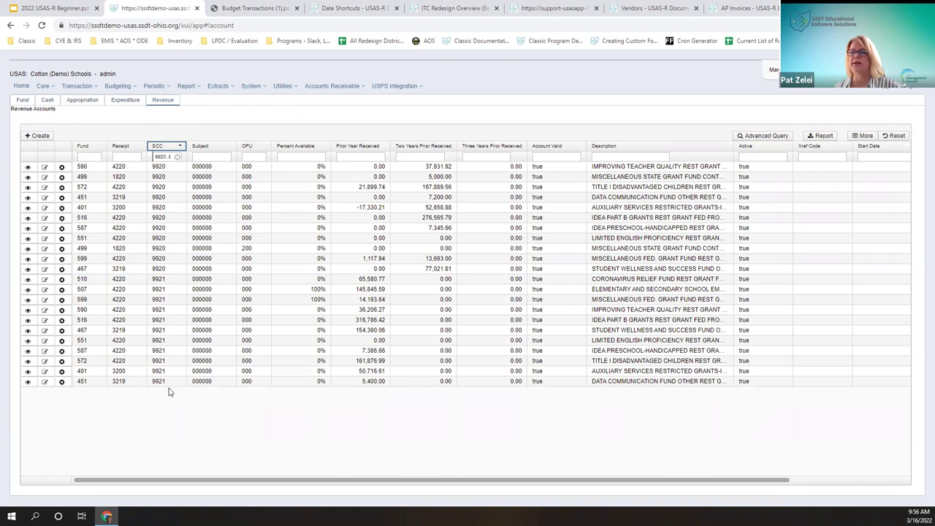
click(96, 158)
text(516)
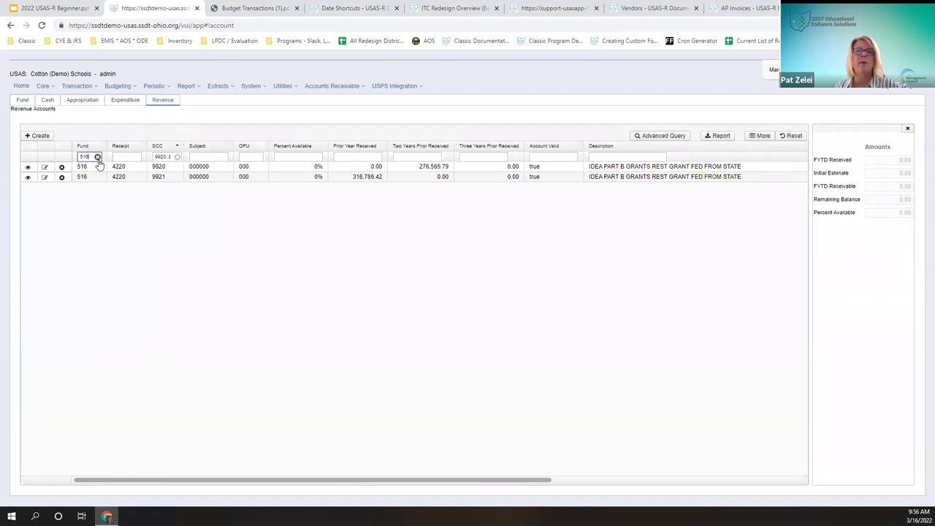
Step: Clear the Fund 516, Active and SCC column filters and close the Amounts panel
click(97, 157)
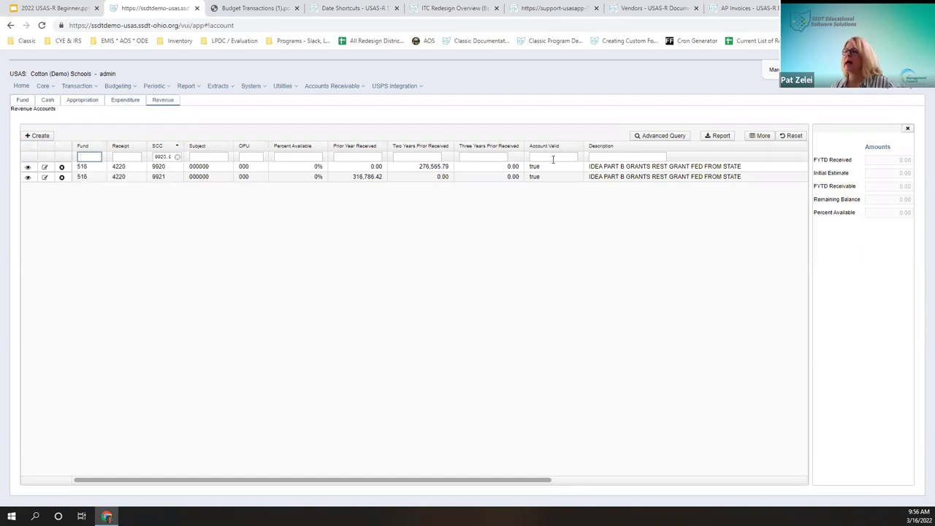
click(908, 128)
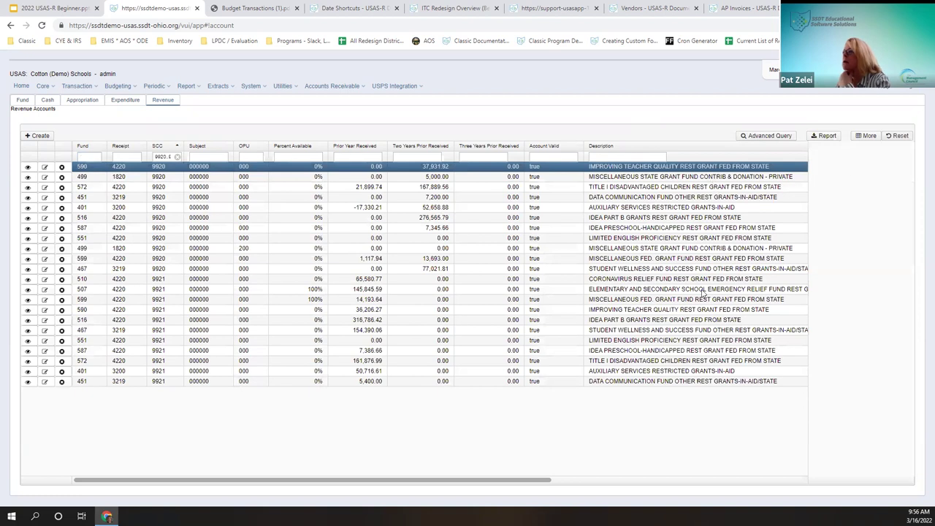
click(901, 156)
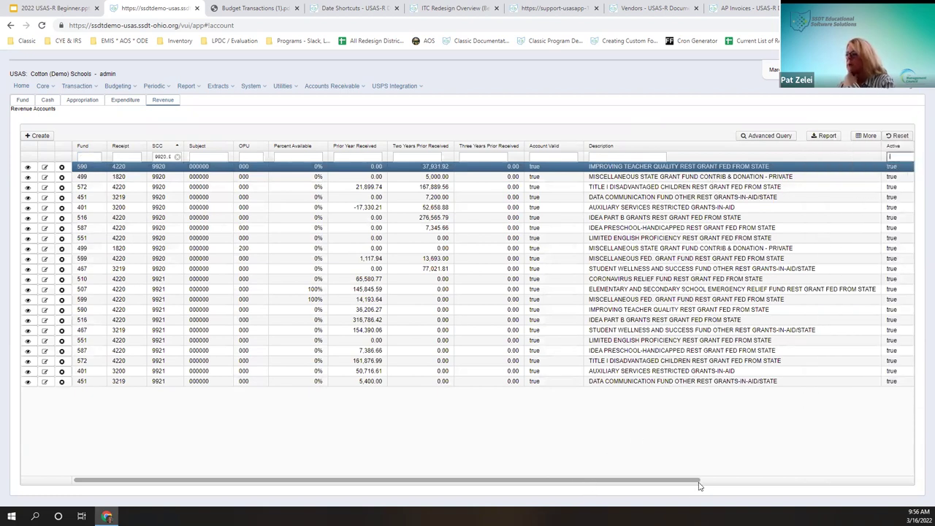
drag(694, 481, 719, 480)
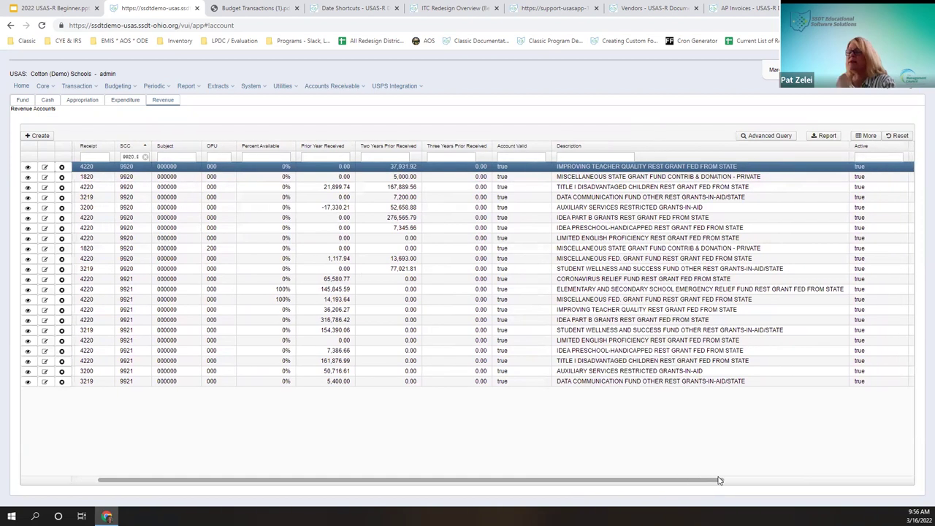
drag(719, 480, 922, 483)
click(634, 157)
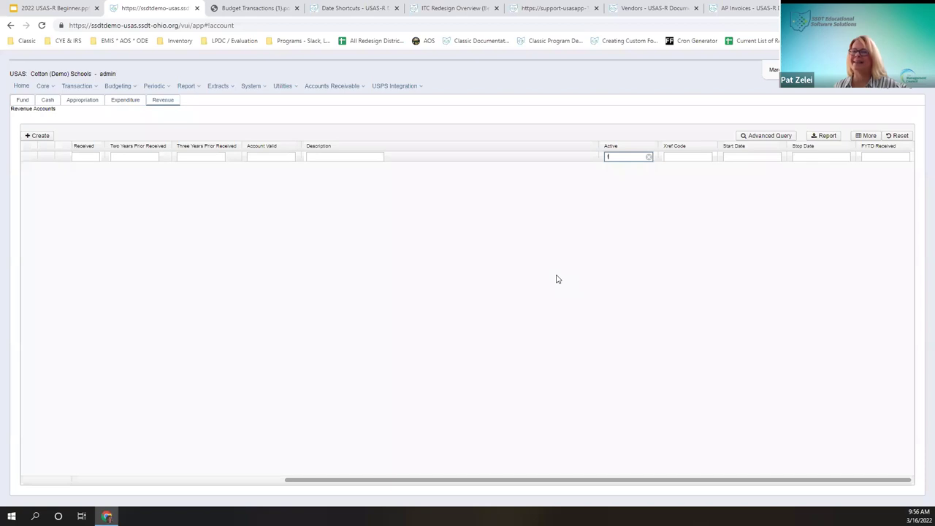
click(648, 157)
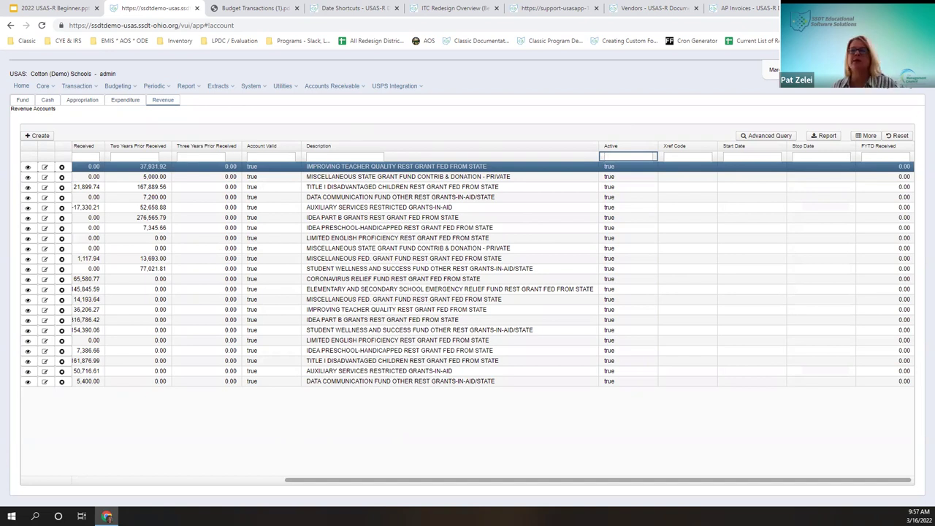
click(190, 482)
click(176, 156)
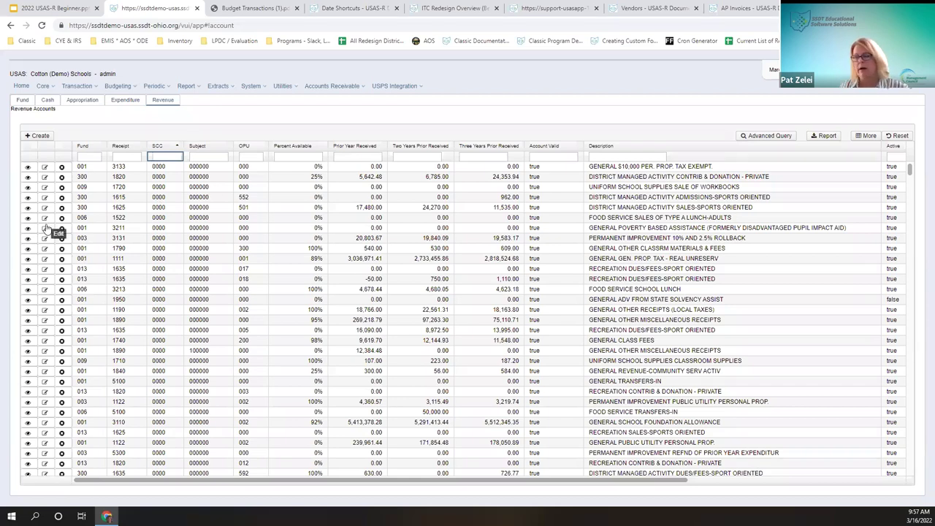
Step: Open the advanced query controls and remove the Fund 516 column filter
click(761, 136)
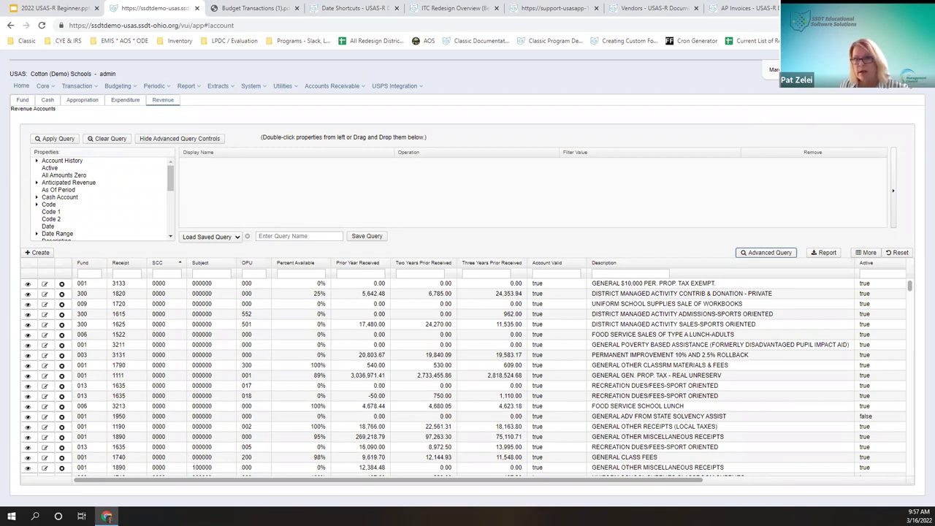
click(87, 274)
click(89, 296)
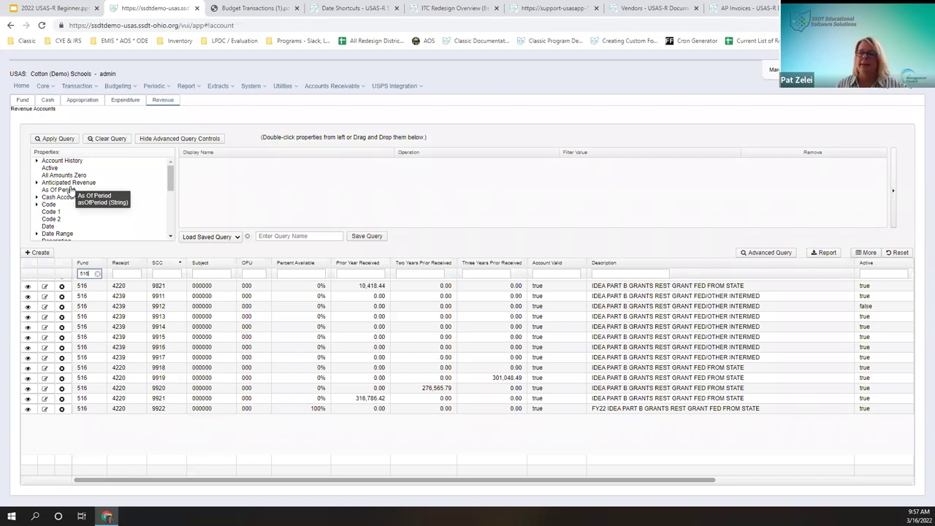
click(97, 274)
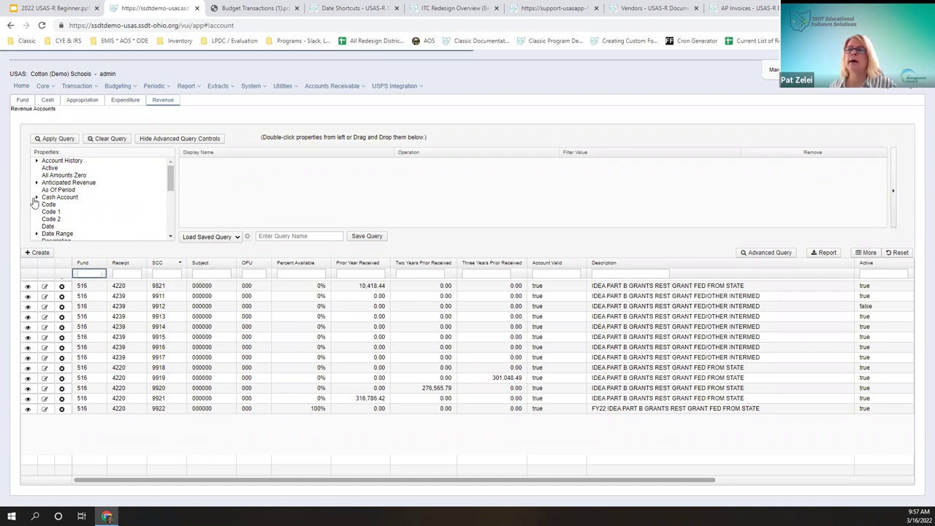
Step: Expand Cash Account > Code and Account > Code in the query properties tree
click(36, 198)
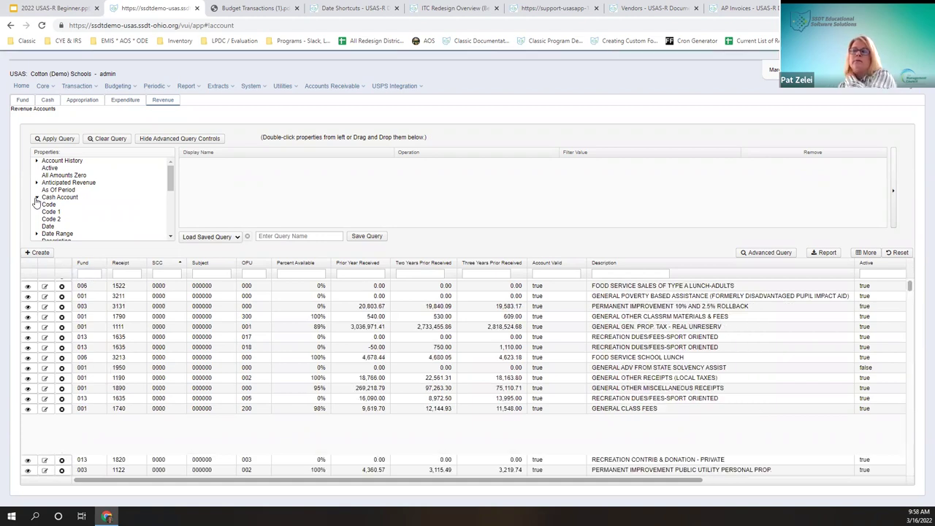
click(37, 205)
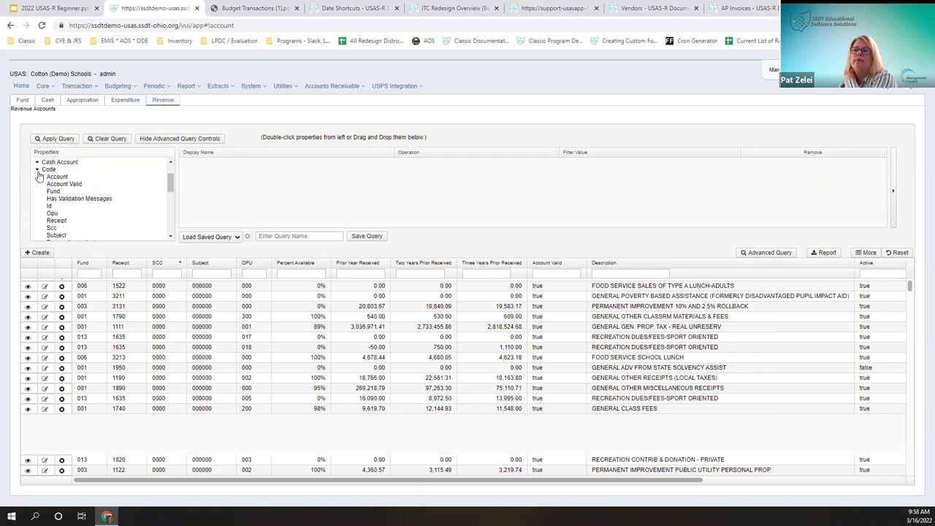
scroll(63, 211, down, 3)
scroll(66, 216, up, 1)
scroll(64, 217, up, 1)
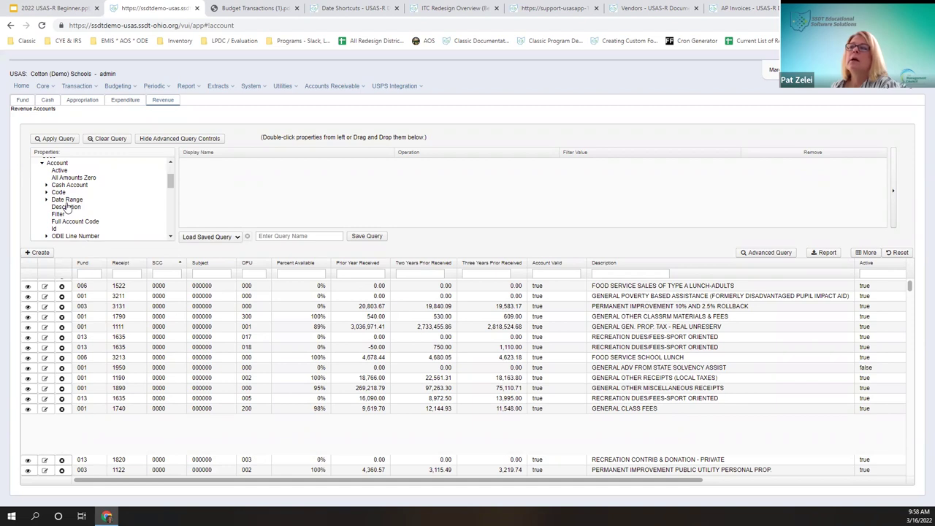
click(46, 192)
scroll(86, 209, down, 1)
drag(64, 166, 165, 182)
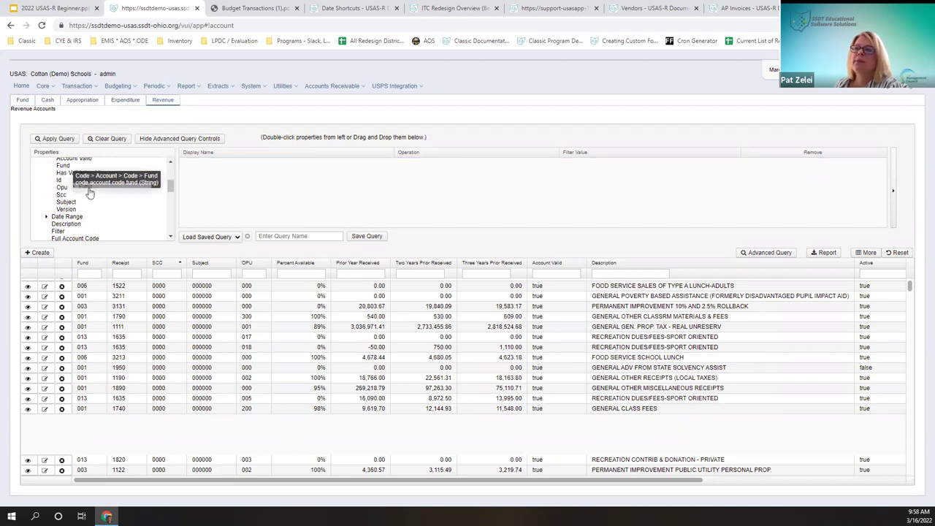
scroll(96, 224, up, 3)
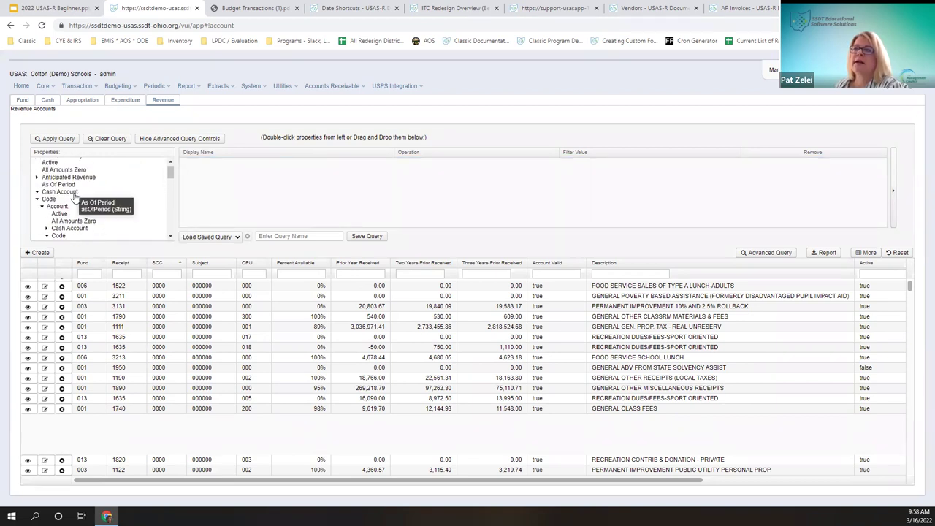
Step: Add a Fund Equals 516 condition to the query and apply it
drag(64, 214, 249, 175)
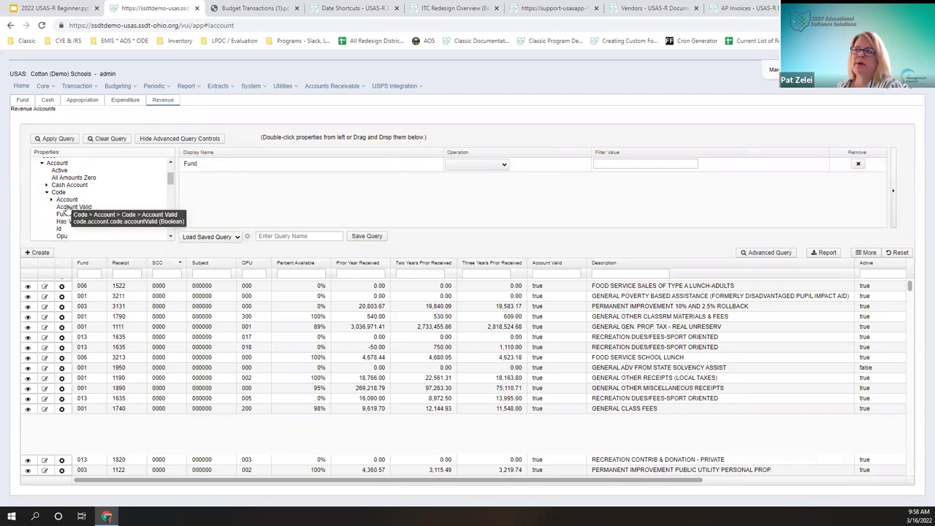
click(467, 165)
click(472, 182)
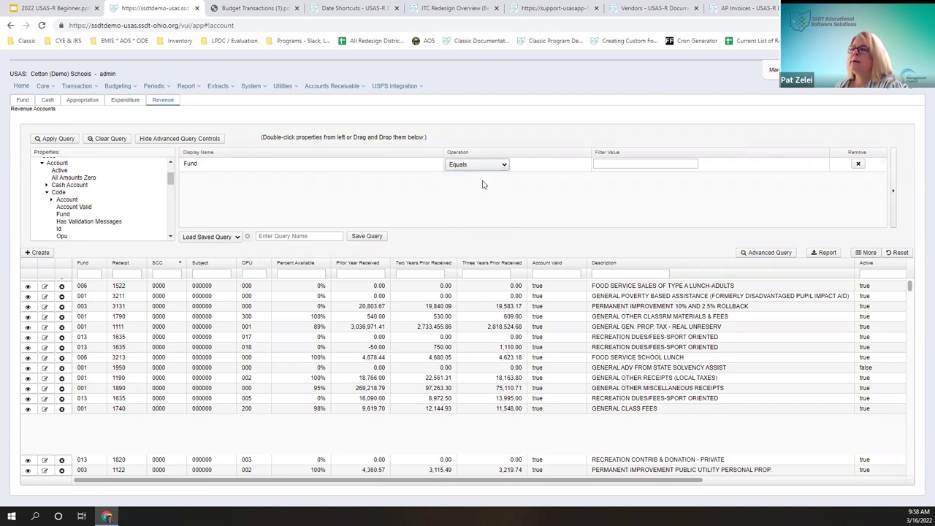
click(622, 165)
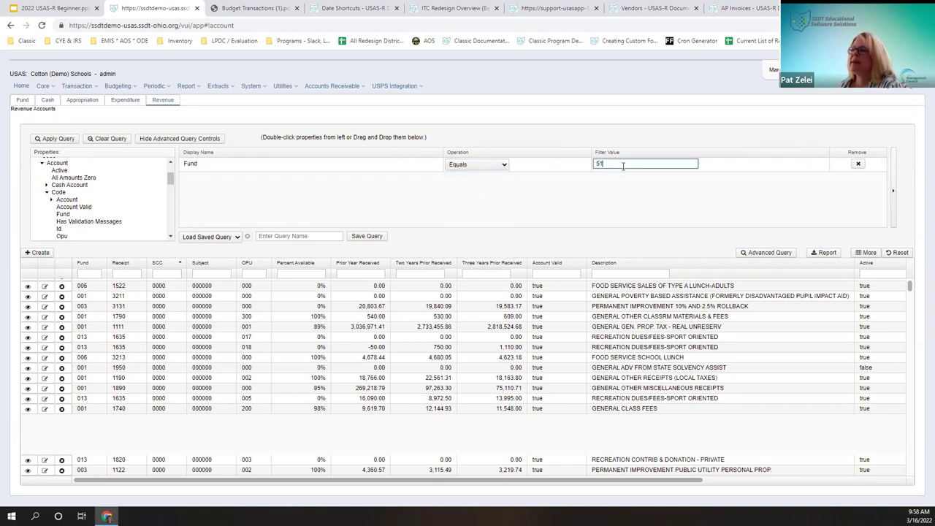
click(692, 222)
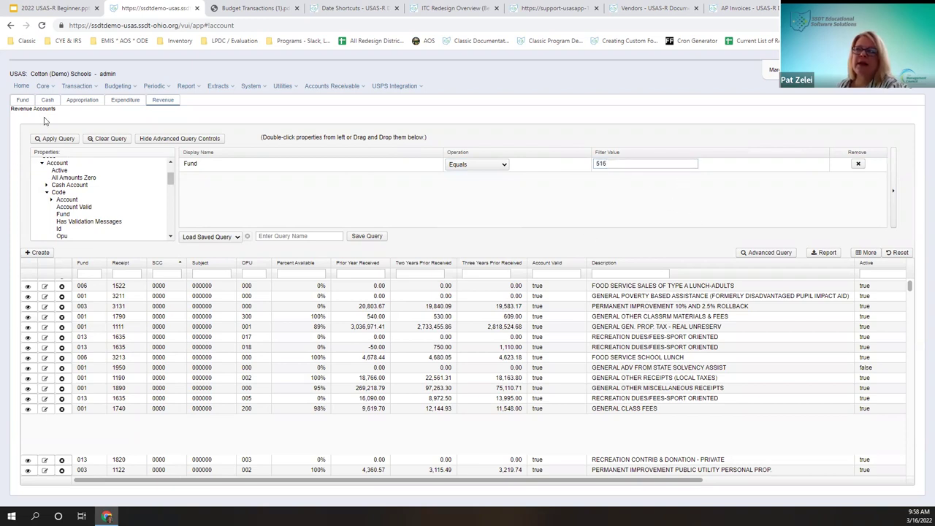
click(58, 140)
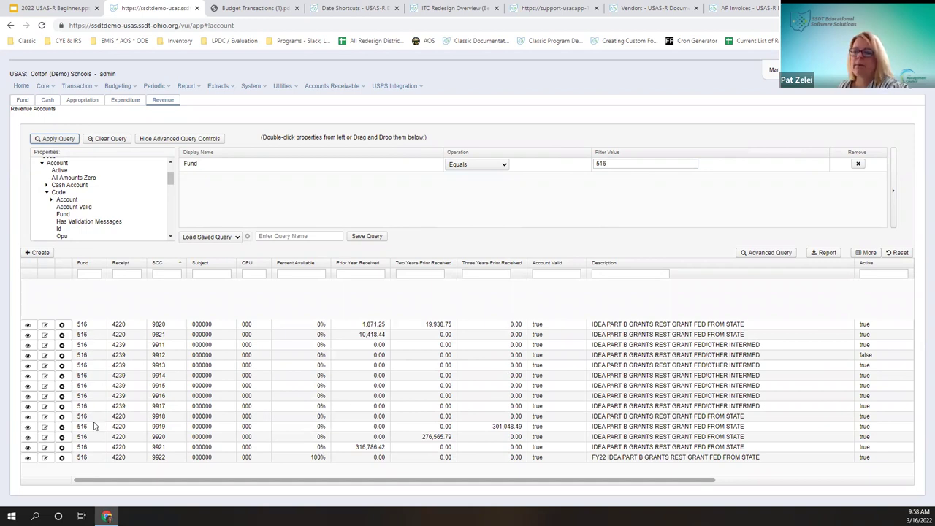
click(90, 274)
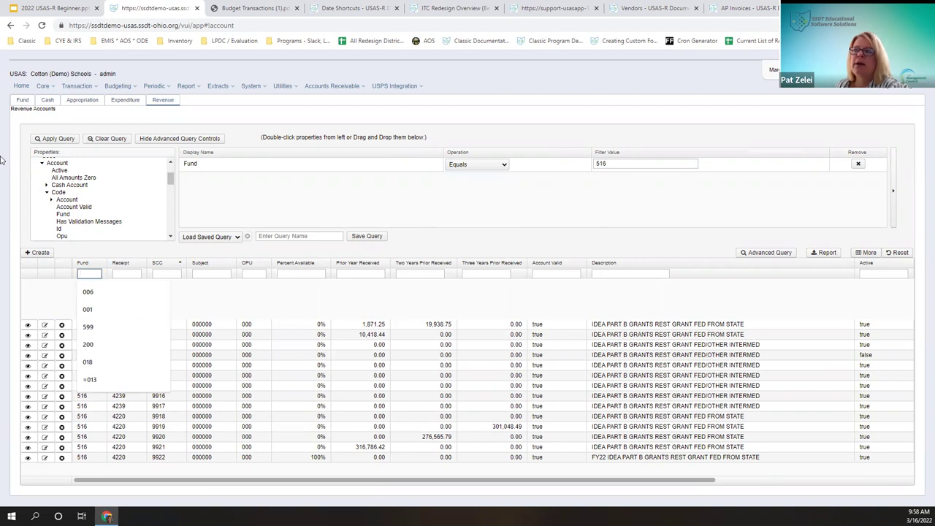
Step: Add an Scc Between 9000,9918 condition and apply the query with both filters
key(Escape)
click(52, 200)
scroll(64, 183, down, 2)
scroll(64, 183, up, 2)
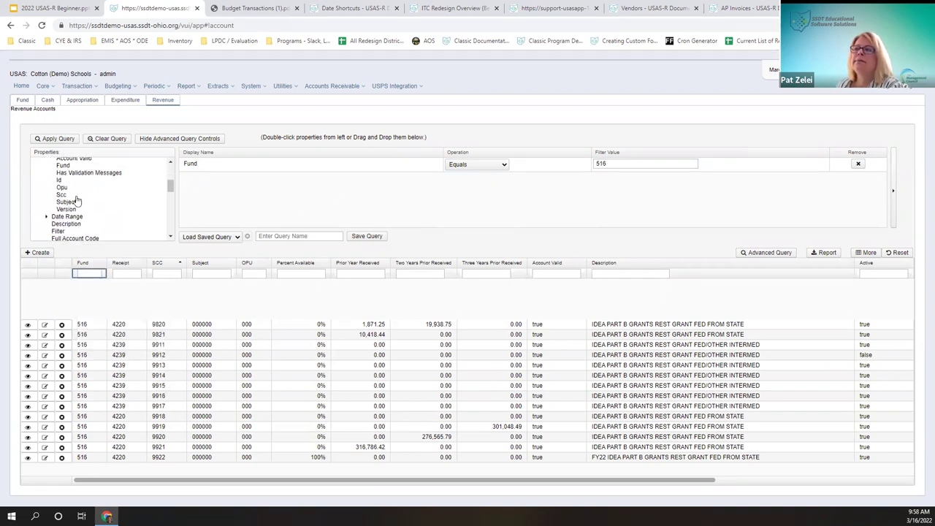
drag(61, 194, 212, 190)
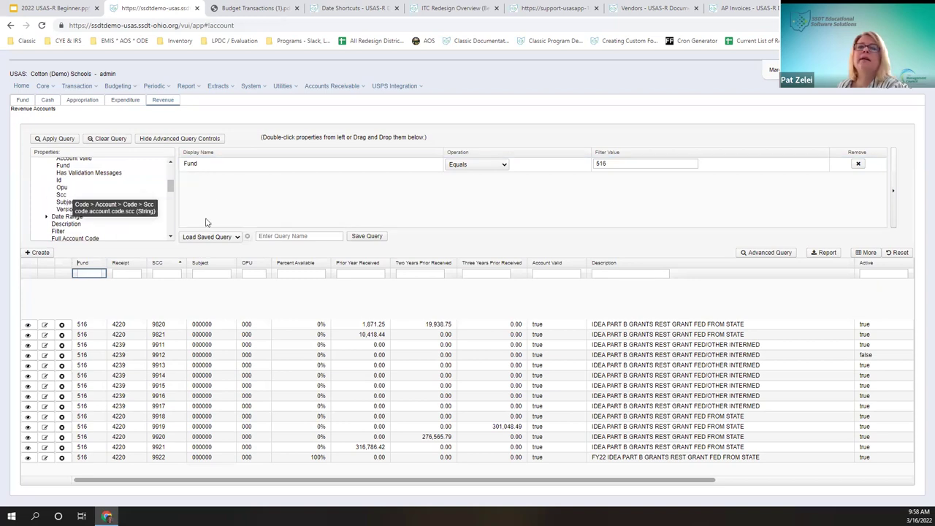
click(475, 179)
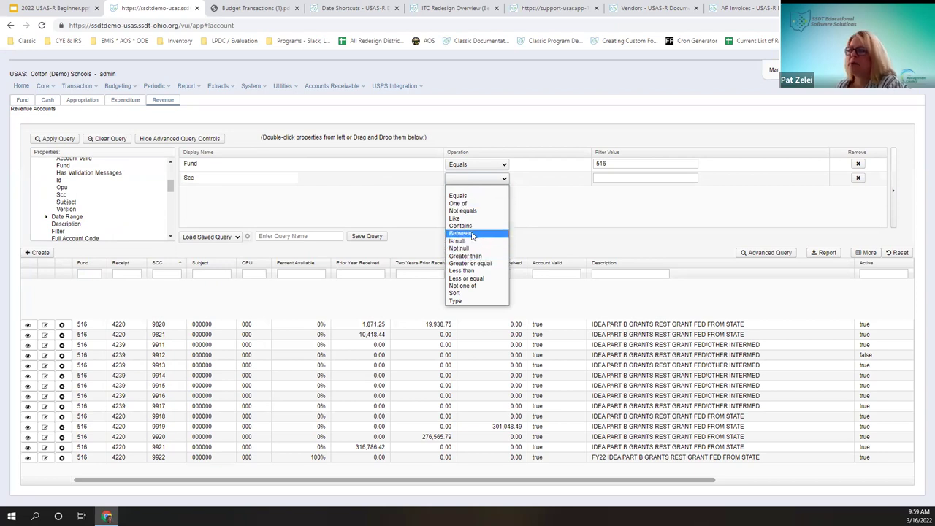
click(472, 235)
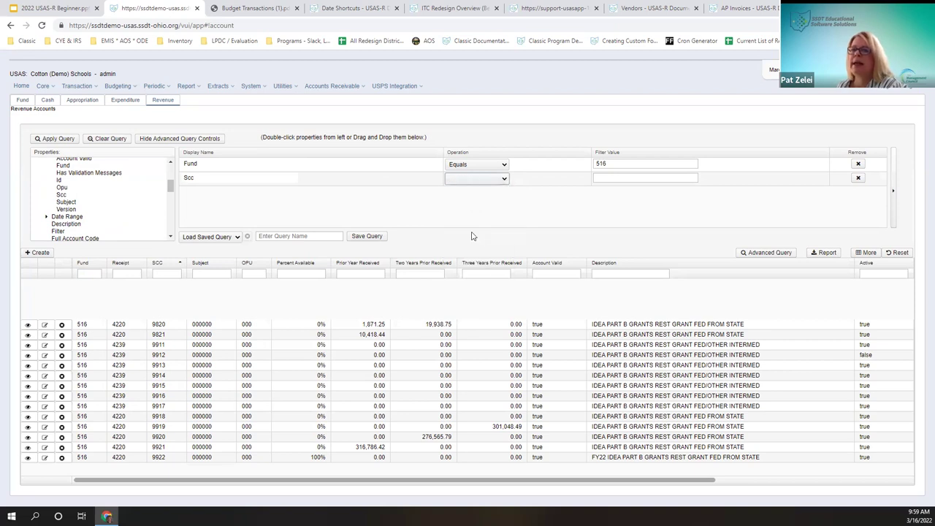
click(616, 179)
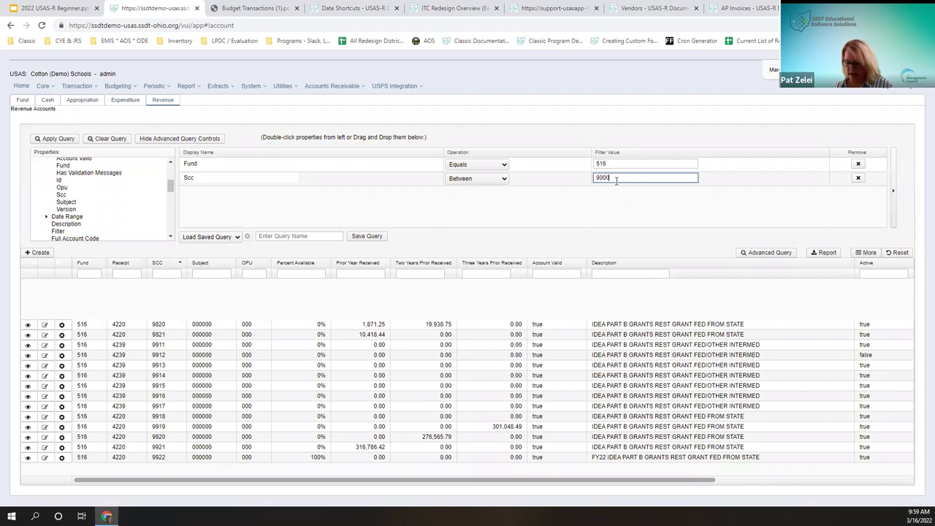
text(8)
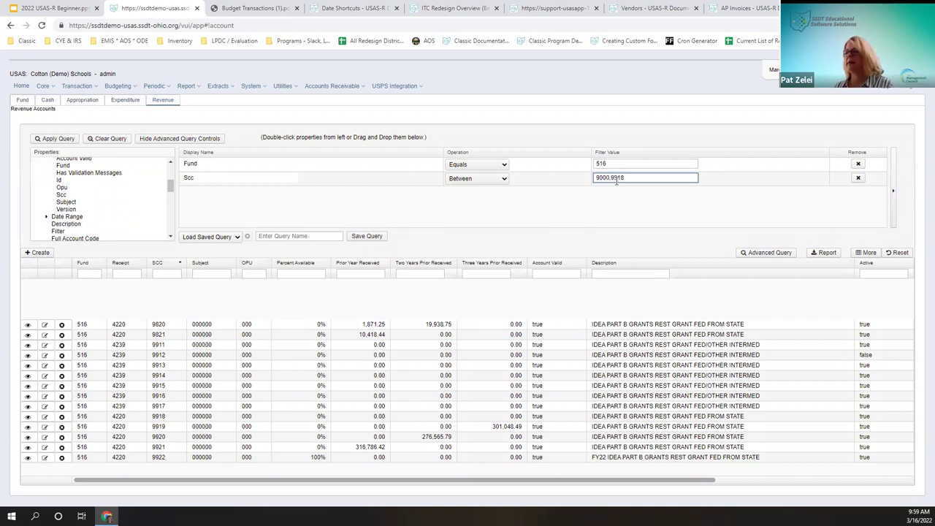
click(70, 141)
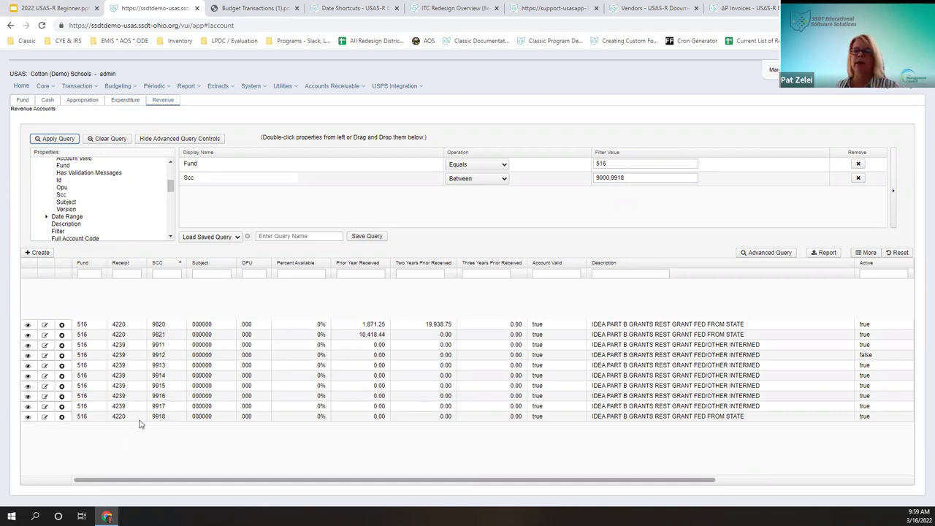
click(824, 254)
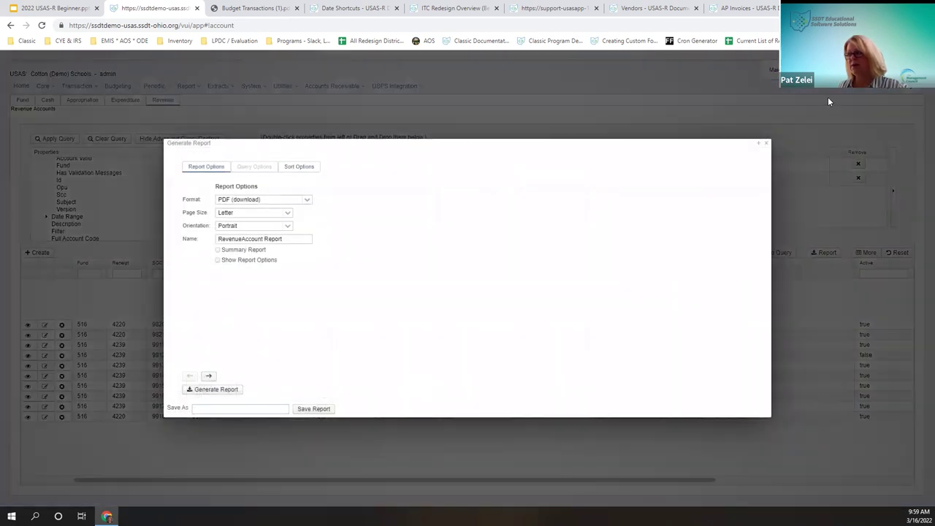
click(766, 143)
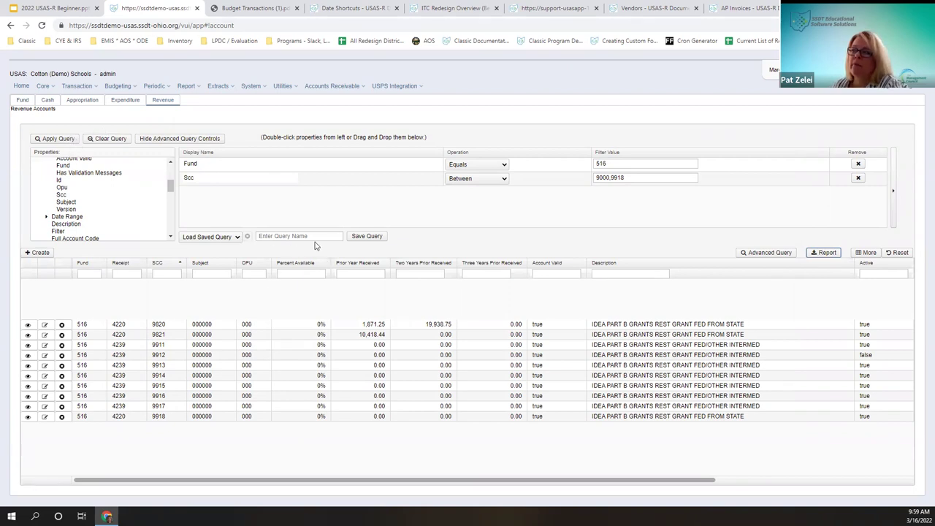
Step: Load the IDEA query from the saved queries list
click(274, 238)
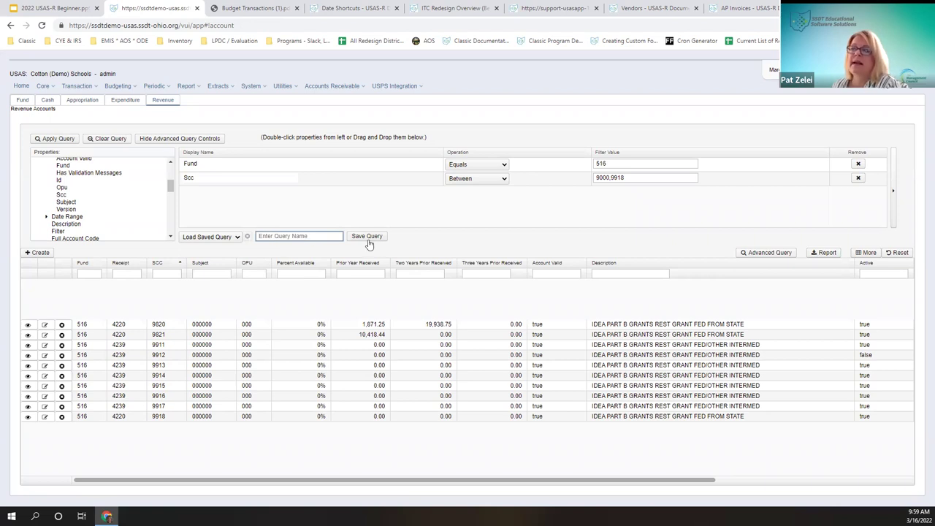
click(199, 241)
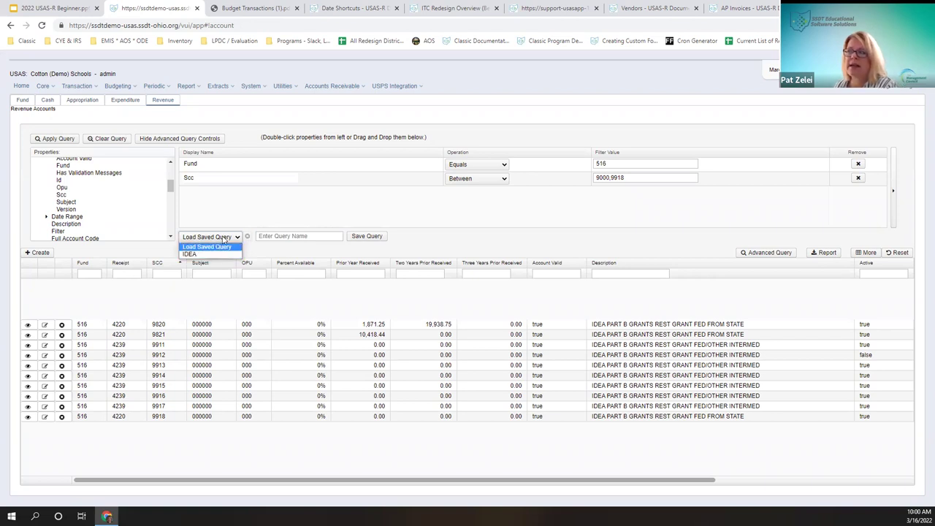
click(261, 245)
click(234, 238)
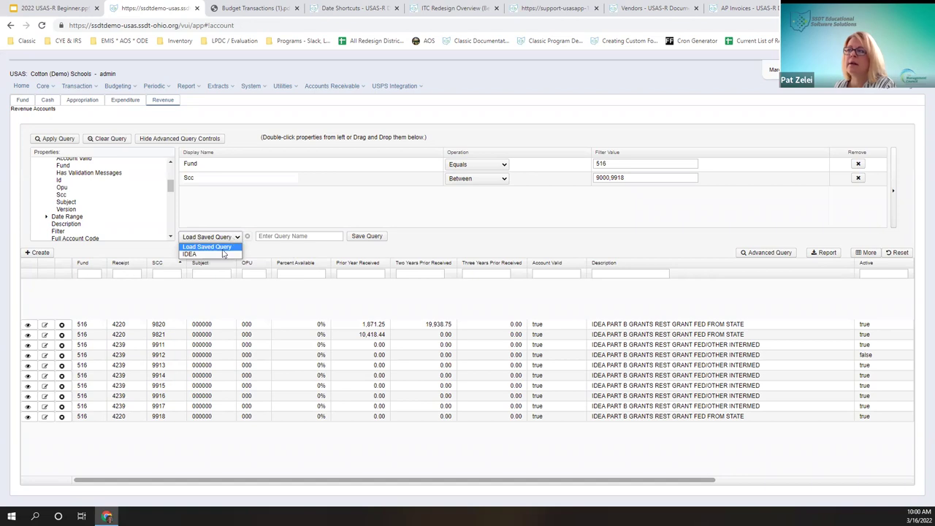
click(222, 254)
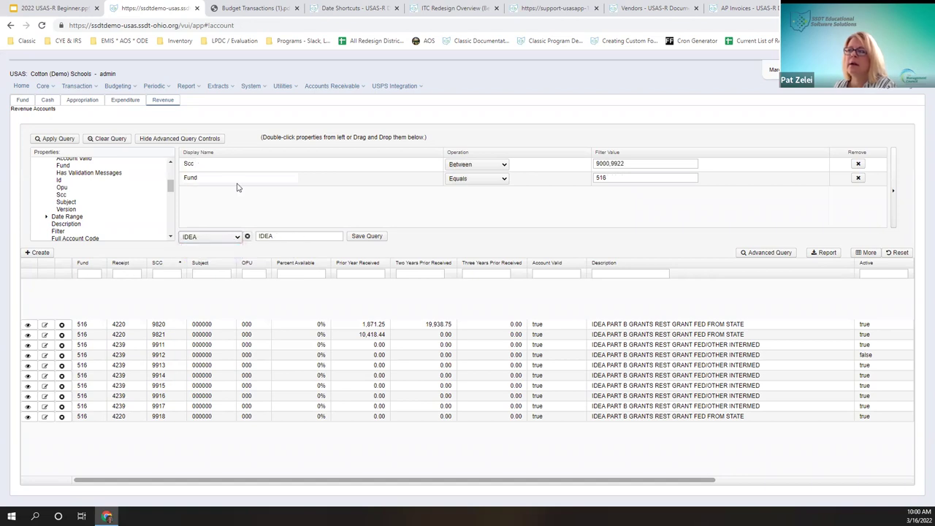
right_click(297, 200)
click(246, 204)
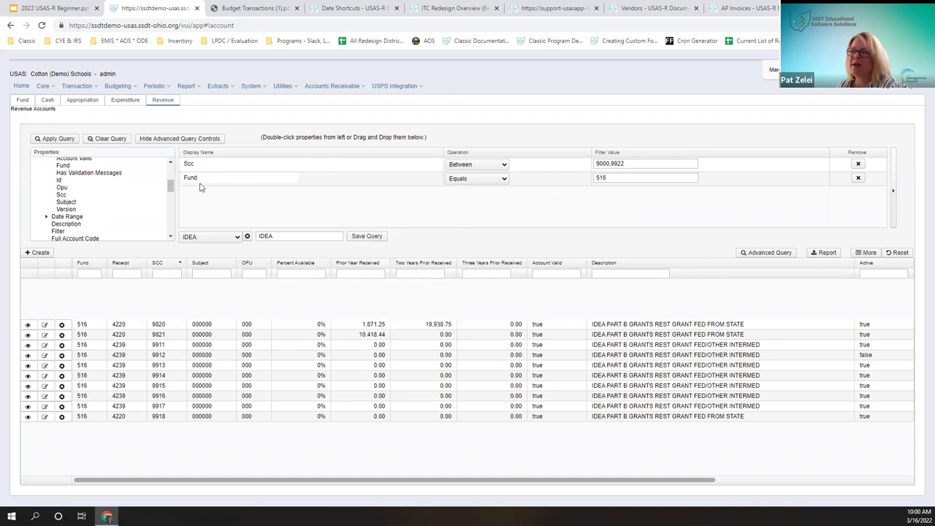
Step: Reselect IDEA, then set the dropdown back to Load Saved Query, keeping its filters
click(287, 235)
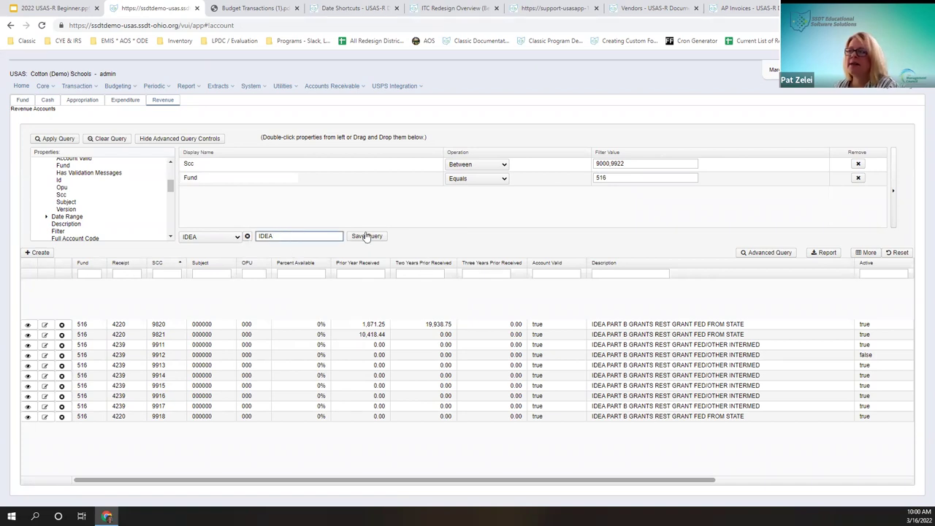
click(237, 238)
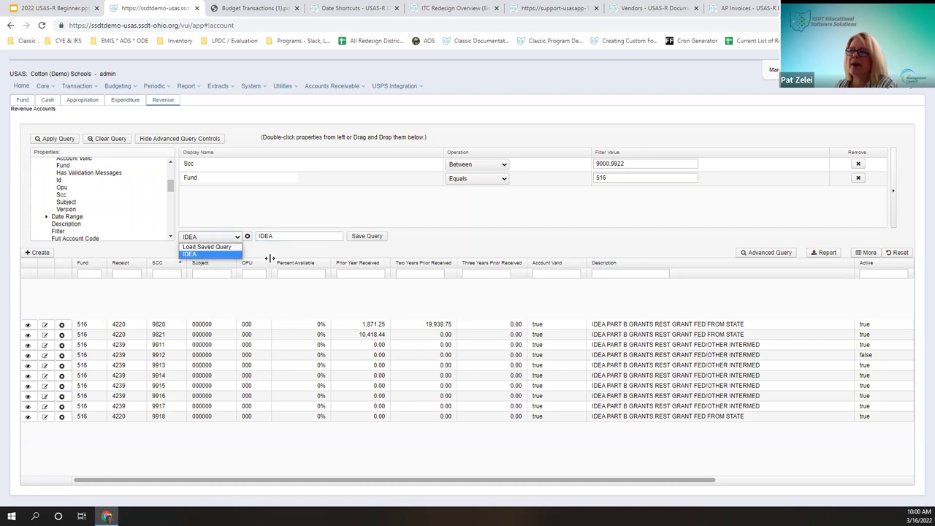
click(240, 253)
click(237, 241)
click(228, 248)
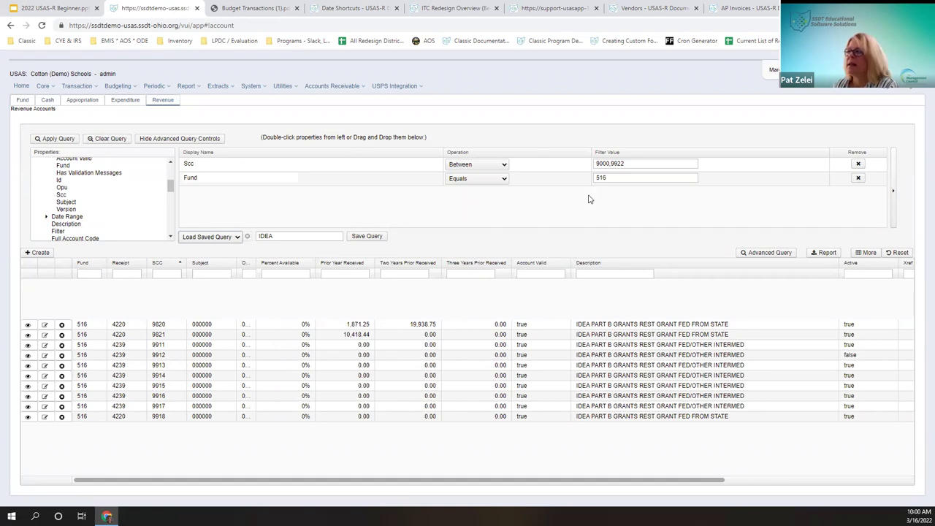
Step: Clear all query filters, hide the advanced query controls, and focus the Description filter
click(104, 139)
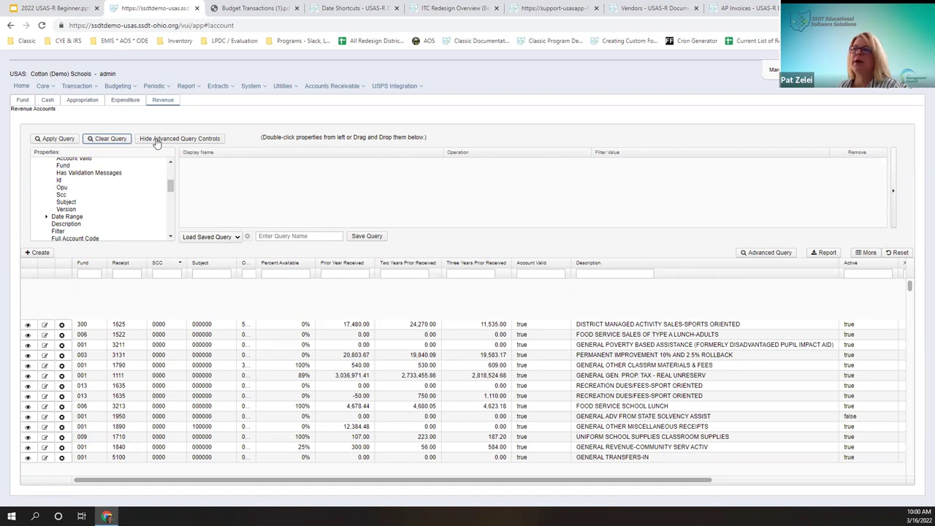
click(155, 139)
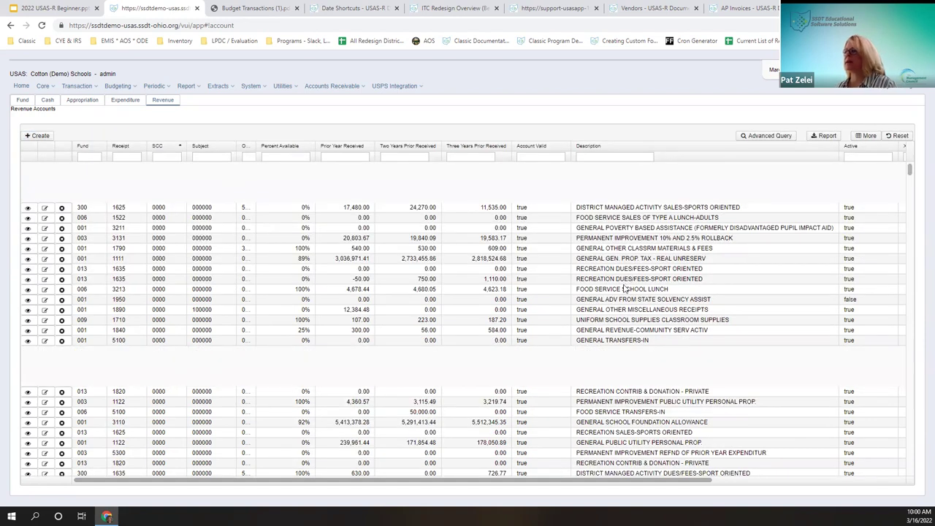
scroll(627, 289, down, 1)
scroll(588, 356, up, 1)
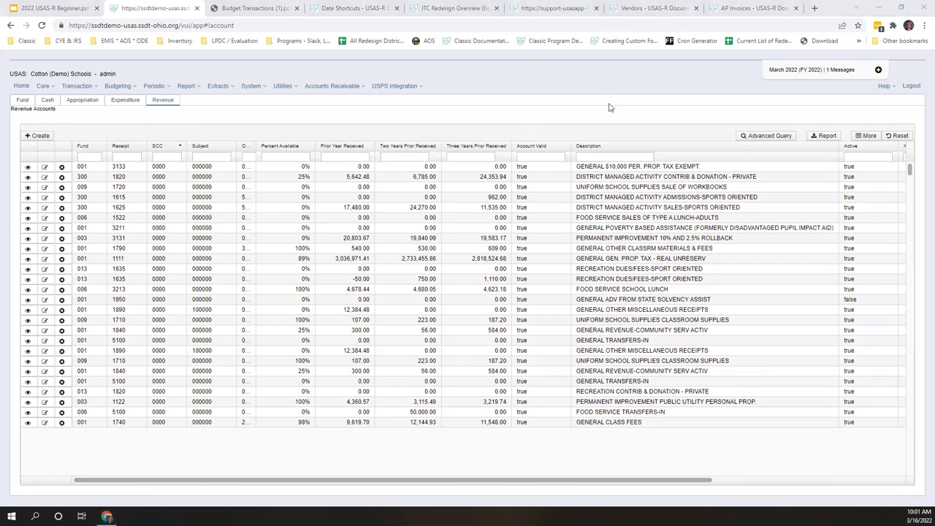
click(621, 155)
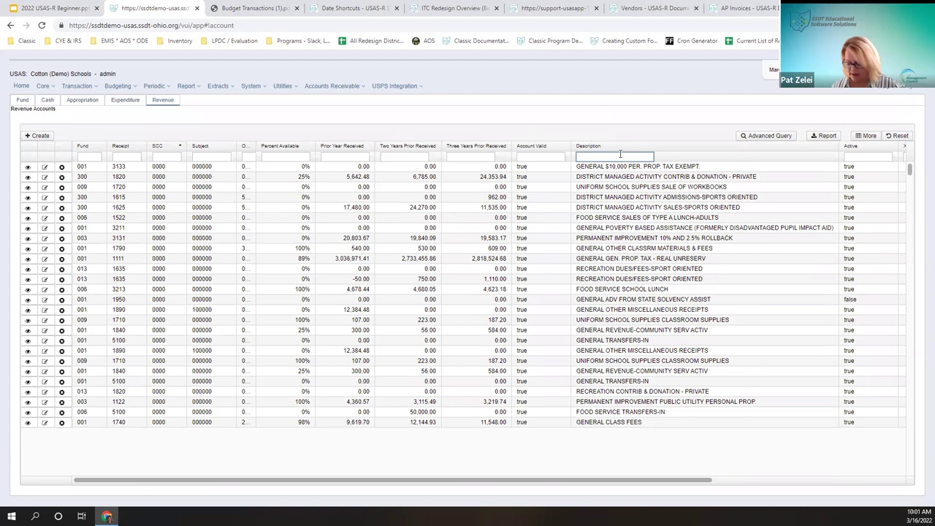
Step: Filter revenue descriptions by %class%, check the class-fee accounts' amounts, then go to Expenditure Accounts
text(o)
text(lass)
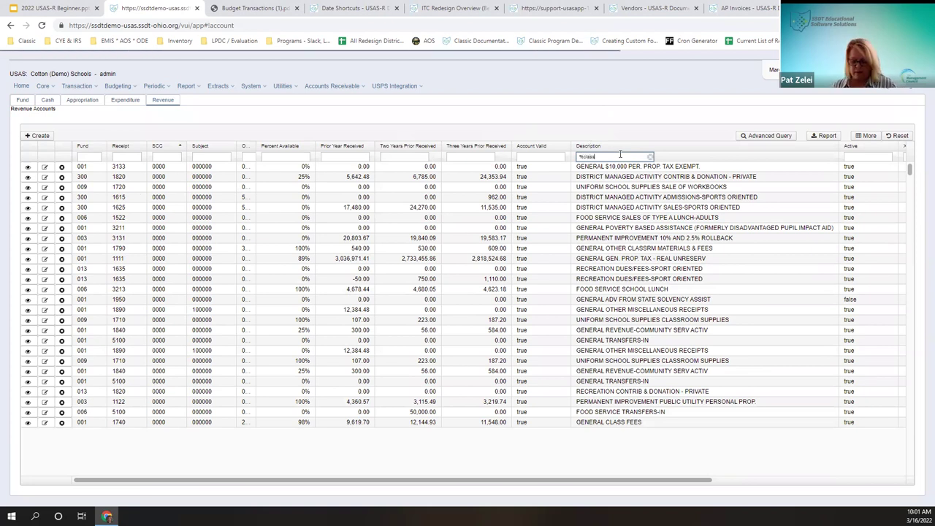
text(%)
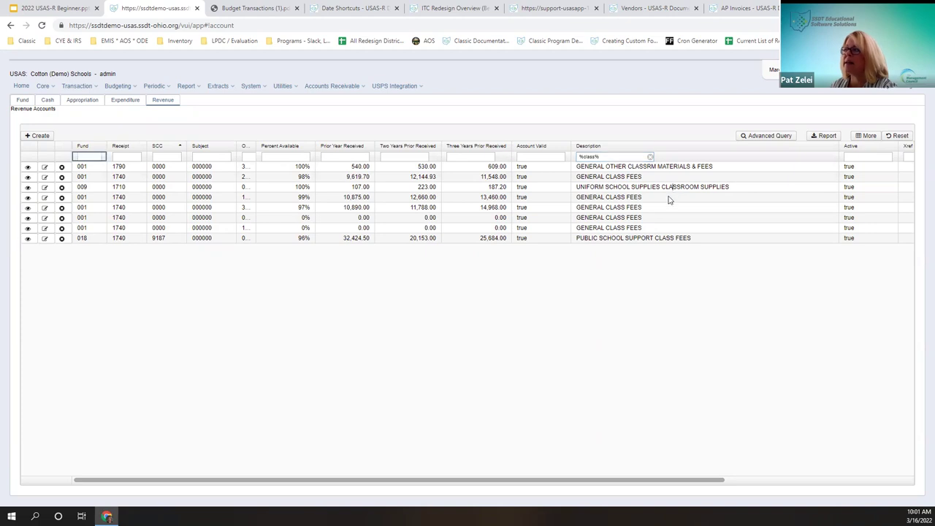
click(665, 188)
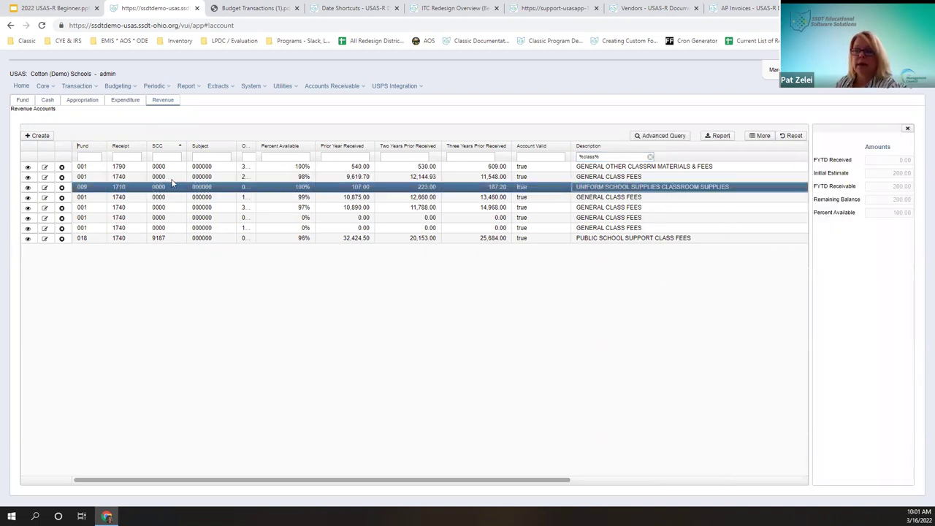
click(96, 208)
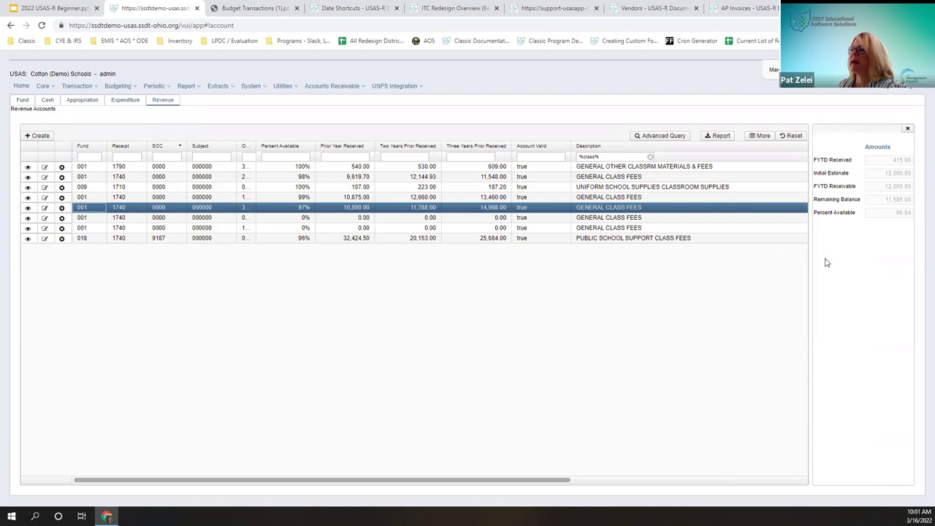
click(908, 129)
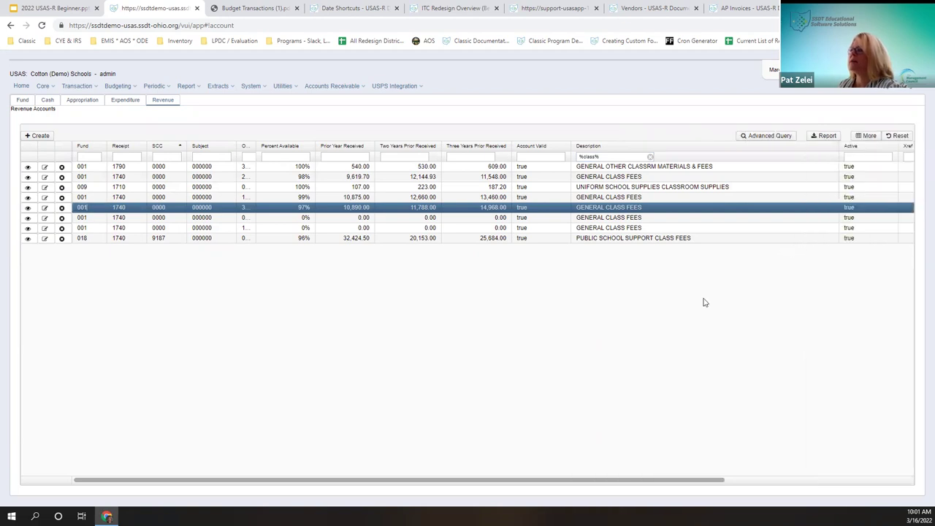
click(338, 177)
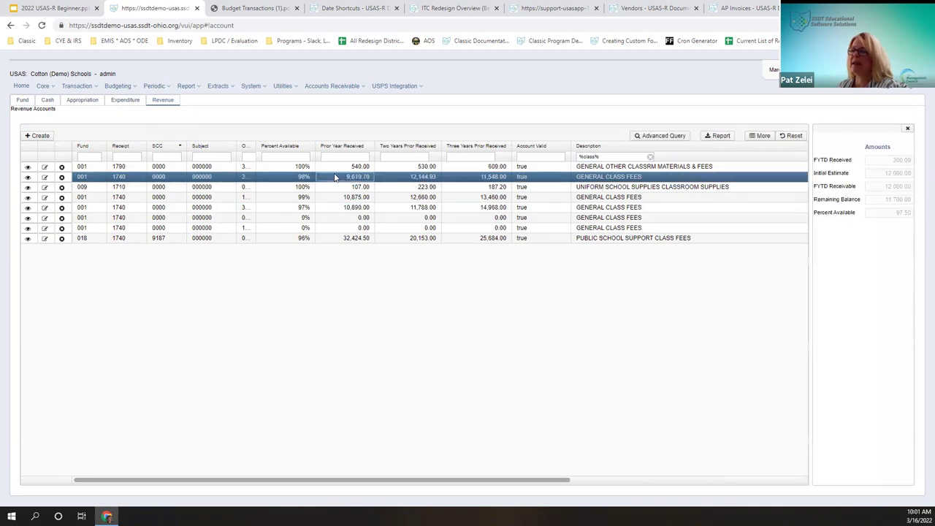
click(908, 129)
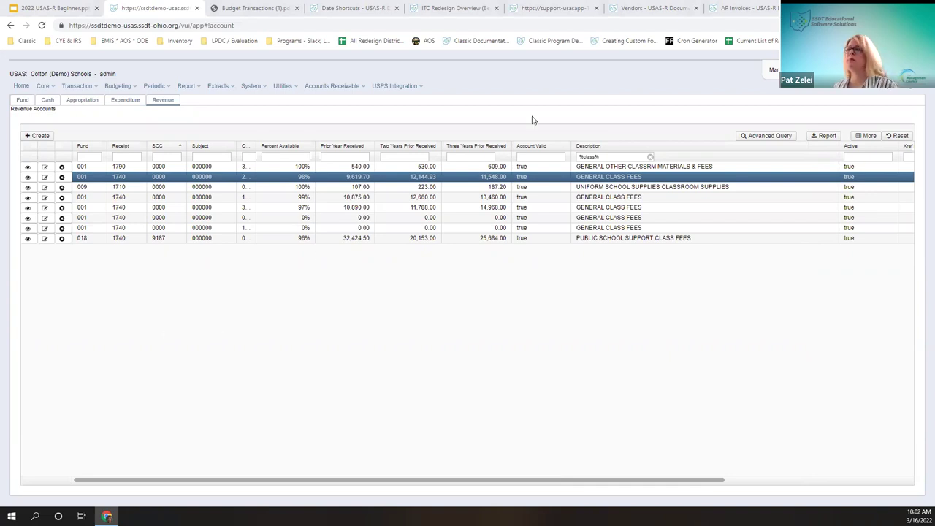
click(124, 101)
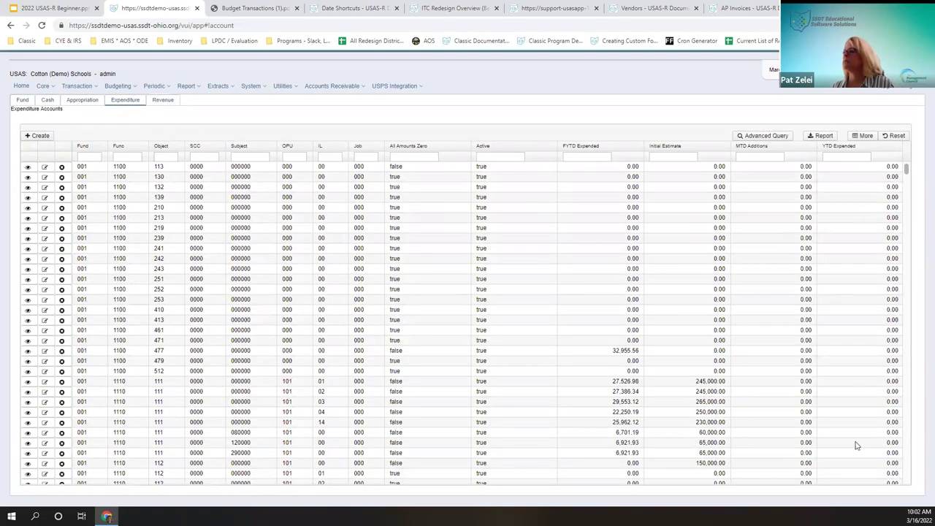
Step: Hide the MTD Additions, YTD Expended and Initial Estimate columns and show Description
click(864, 136)
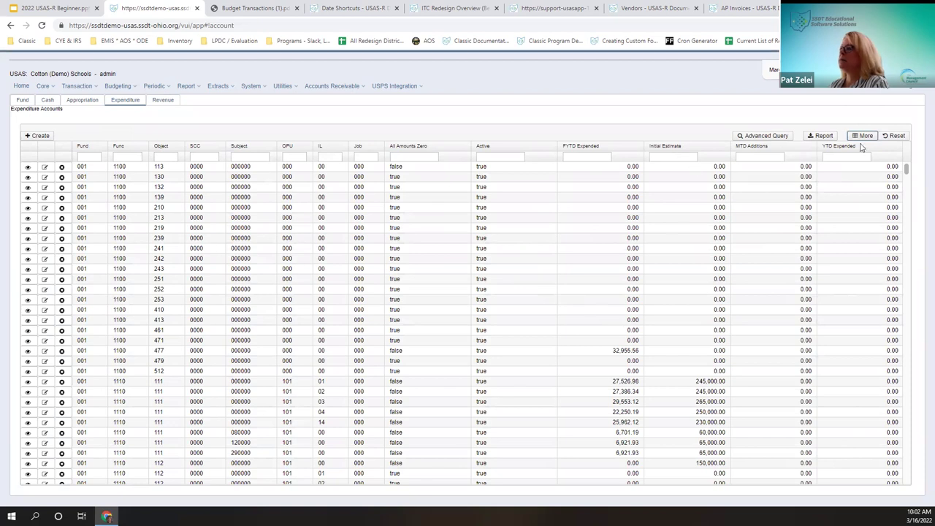
click(864, 136)
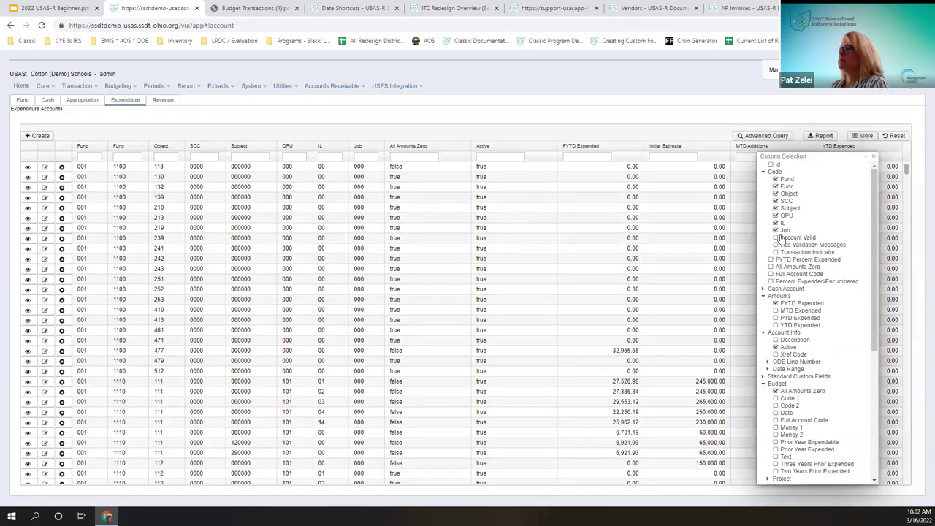
scroll(796, 362, down, 5)
click(807, 377)
click(806, 414)
click(809, 454)
scroll(810, 314, up, 3)
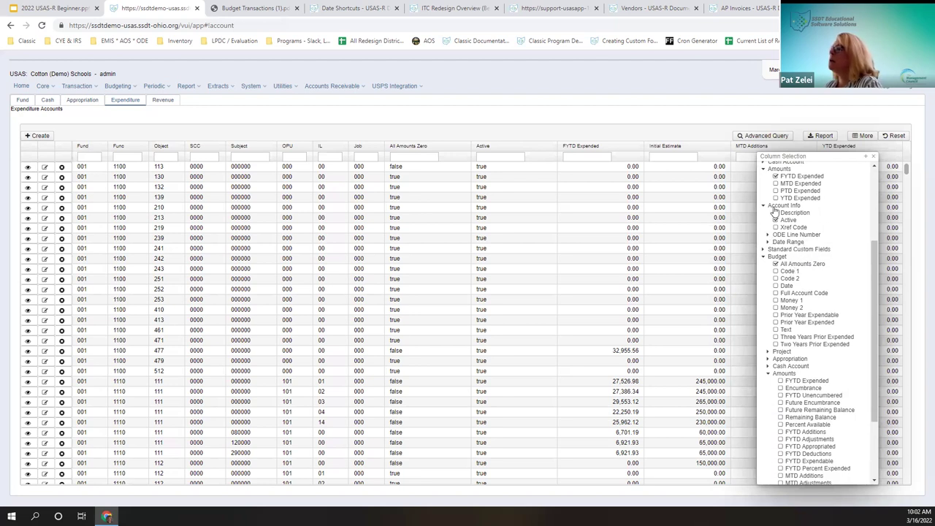
click(776, 220)
click(776, 212)
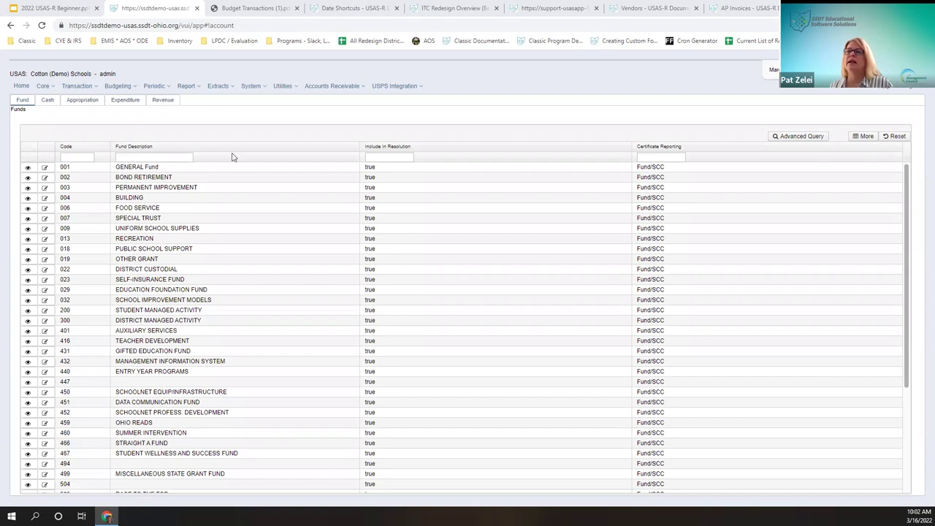
Step: Return to Expenditure Accounts and filter the Description column by student
click(135, 107)
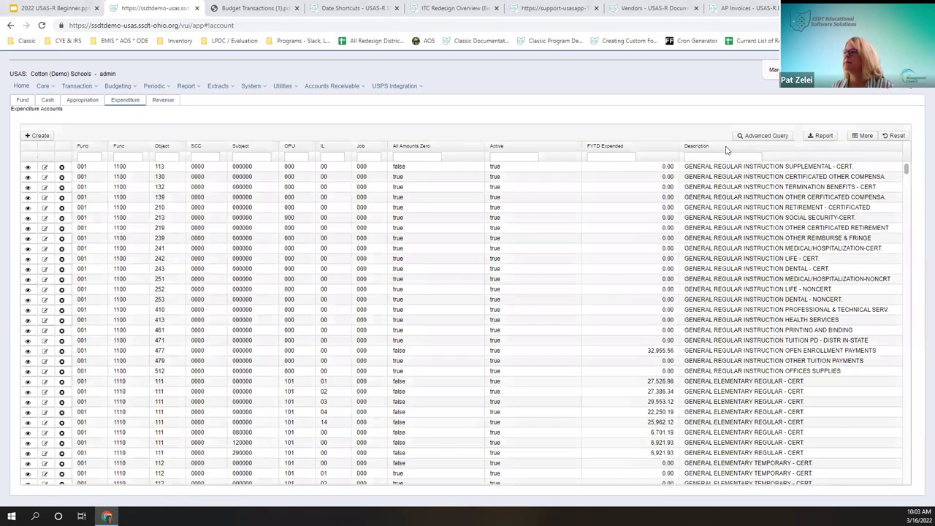
click(695, 156)
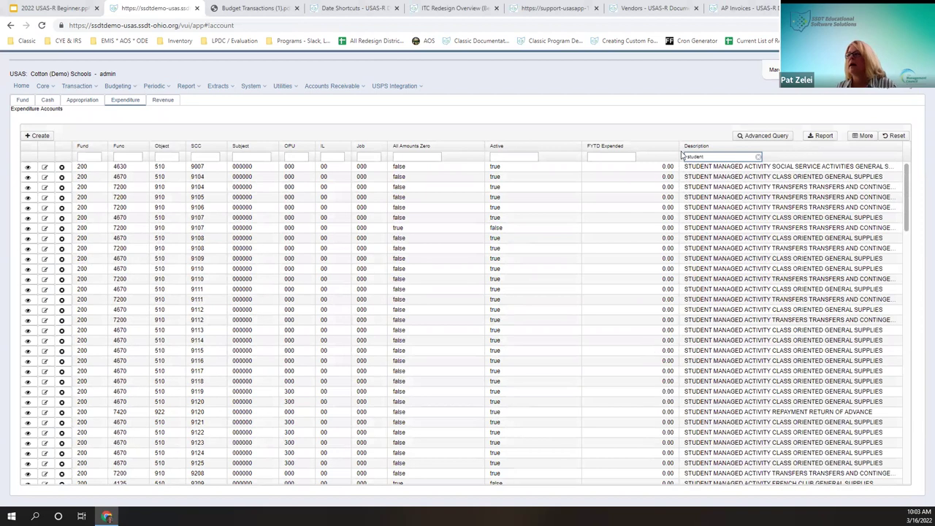
Step: Move the Description column next to All Amounts Zero
mouse_move(700, 151)
mouse_down()
mouse_move(464, 155)
mouse_move(447, 189)
mouse_move(473, 171)
mouse_move(475, 152)
mouse_move(455, 163)
mouse_up()
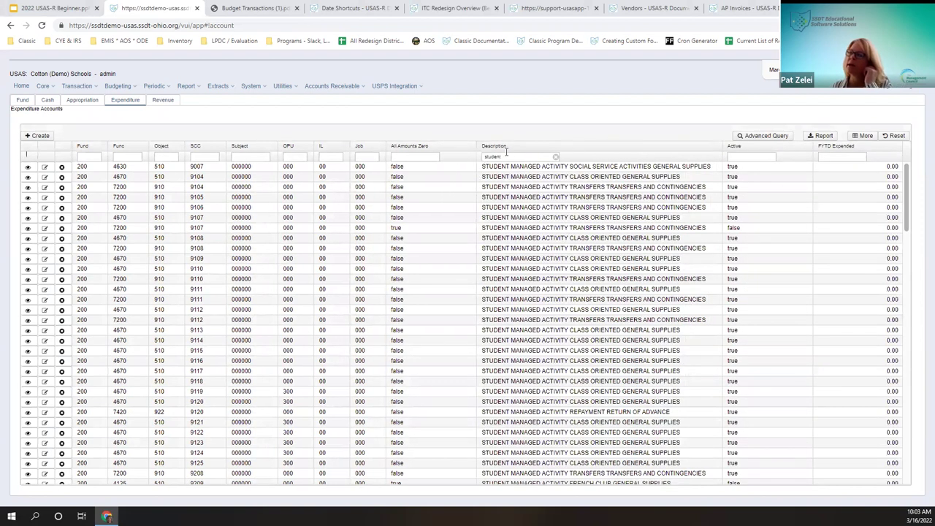
scroll(509, 278, down, 1)
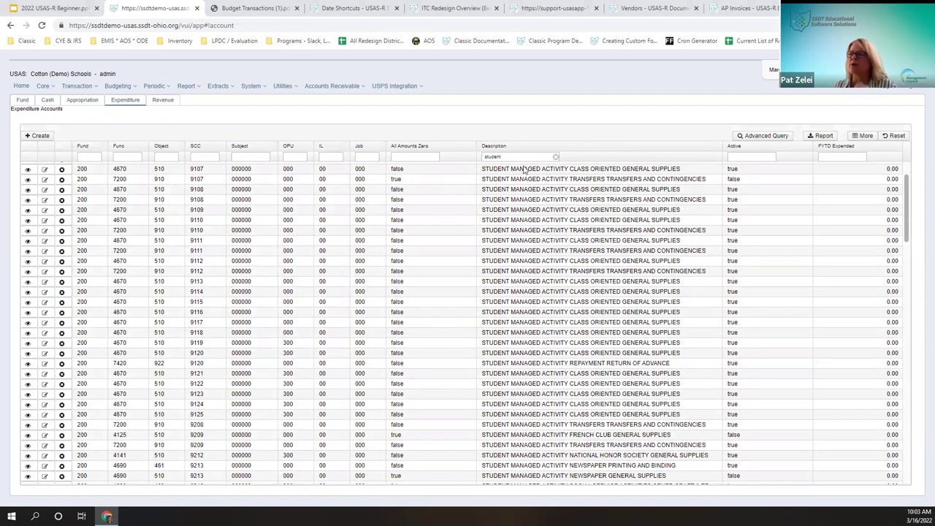
scroll(509, 165, down, 3)
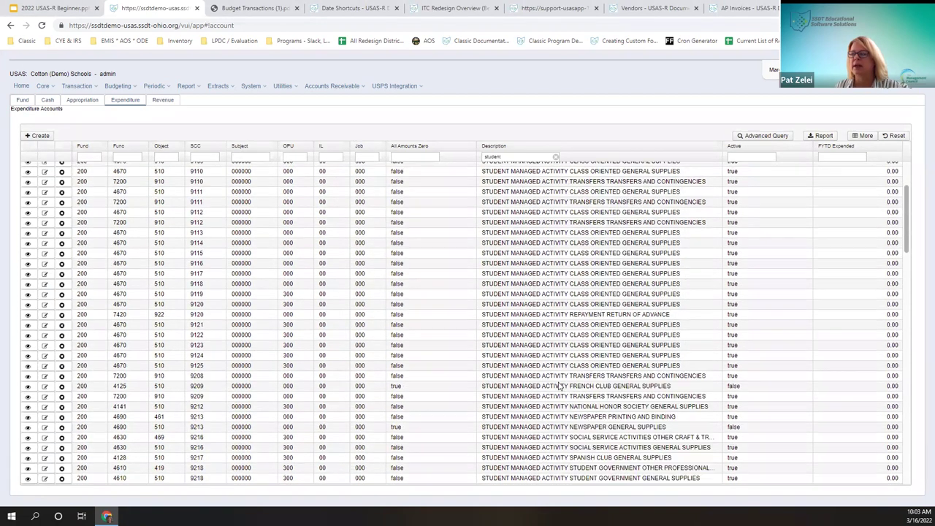
Step: Change the description filter to %student%, then clear the filter box entirely
double_click(521, 154)
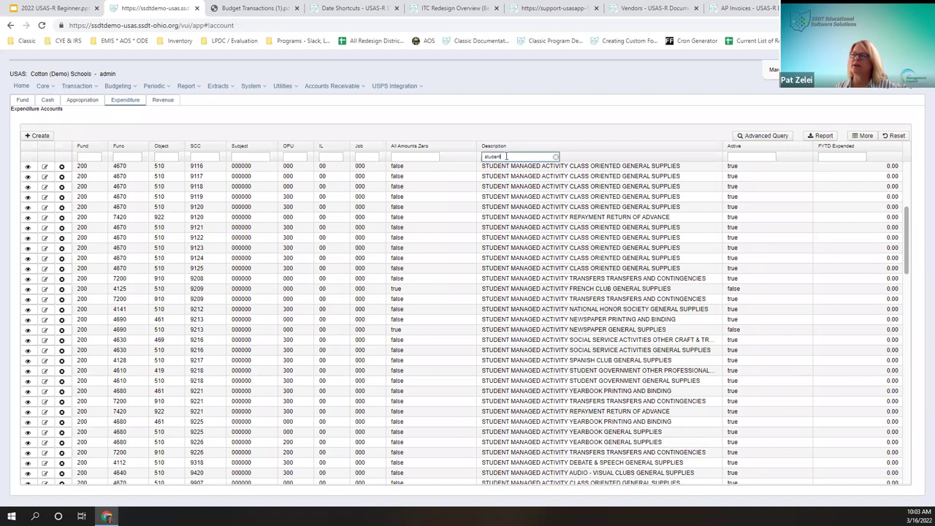
text(s)
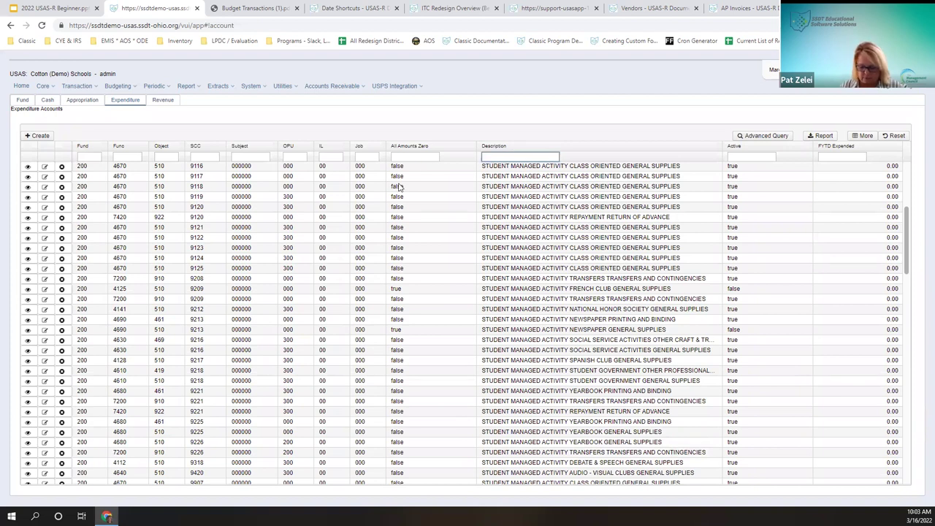
text(student%)
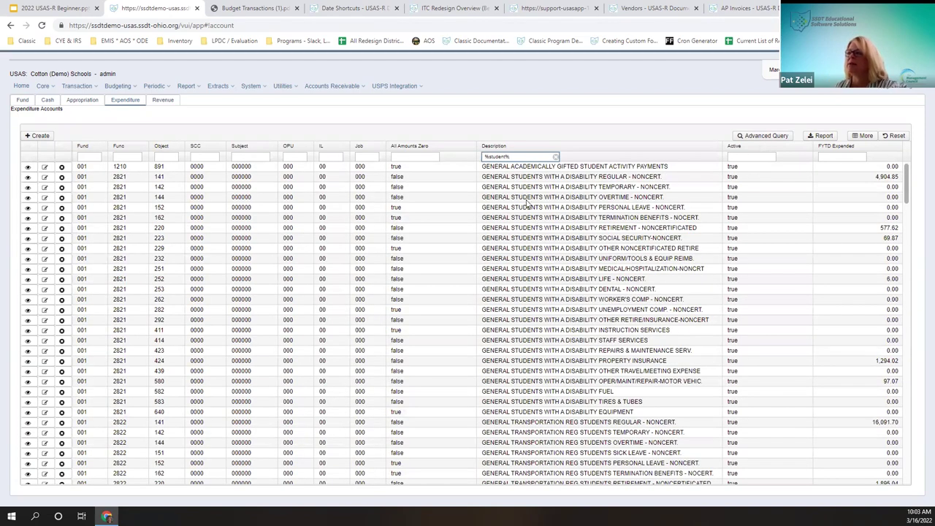
scroll(622, 356, down, 5)
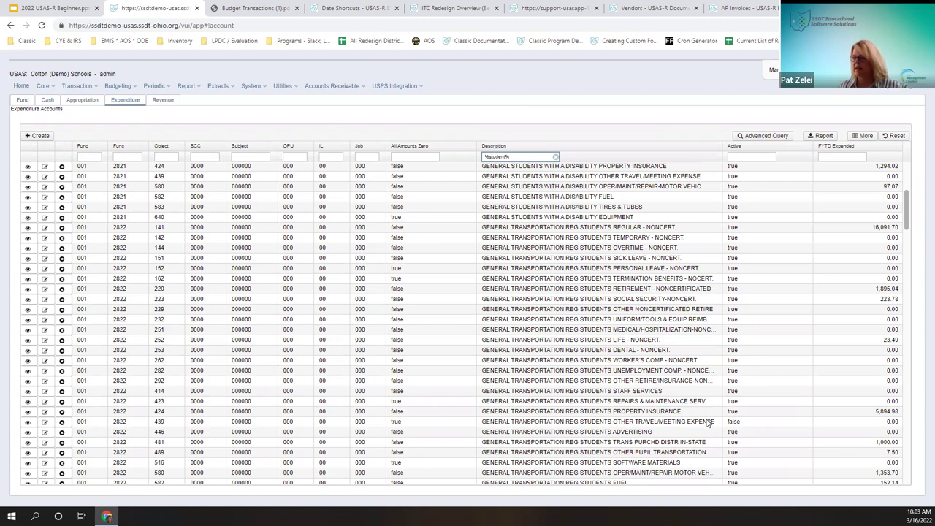
text(tran%)
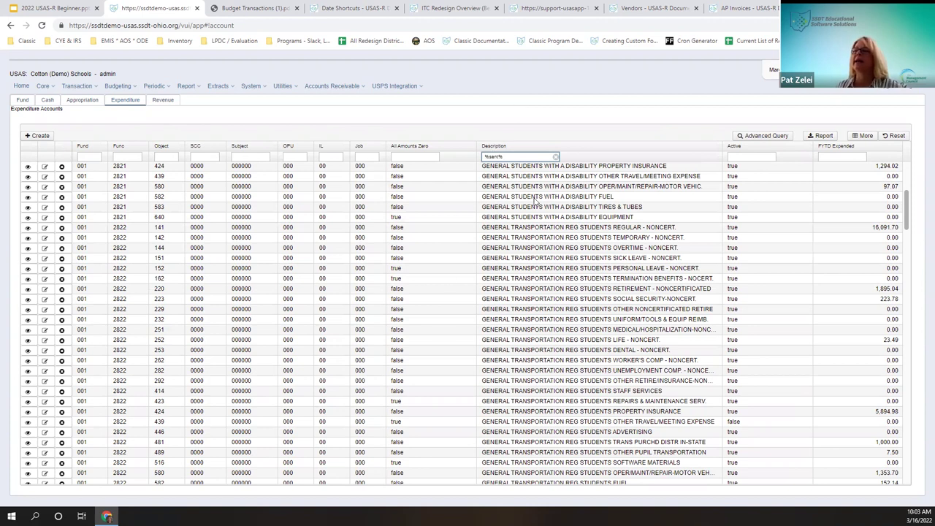
key(BackSpace)
key(BackSpace)
key(BackSpace)
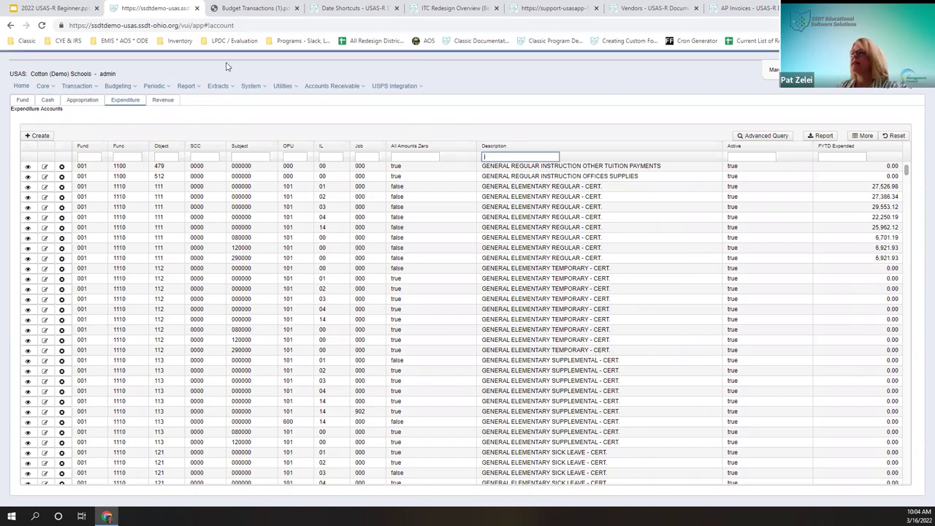
Step: Go to the Bank Accounts list from the Core menu
click(43, 86)
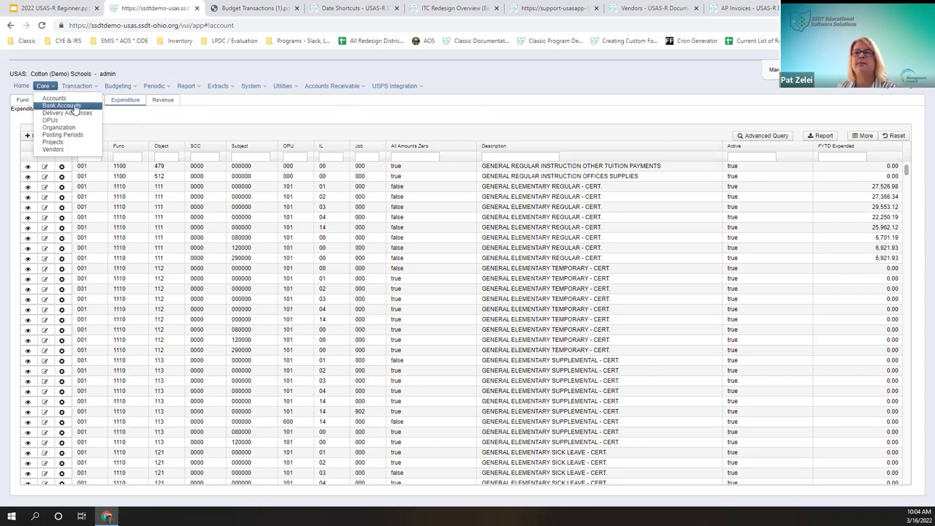
click(62, 106)
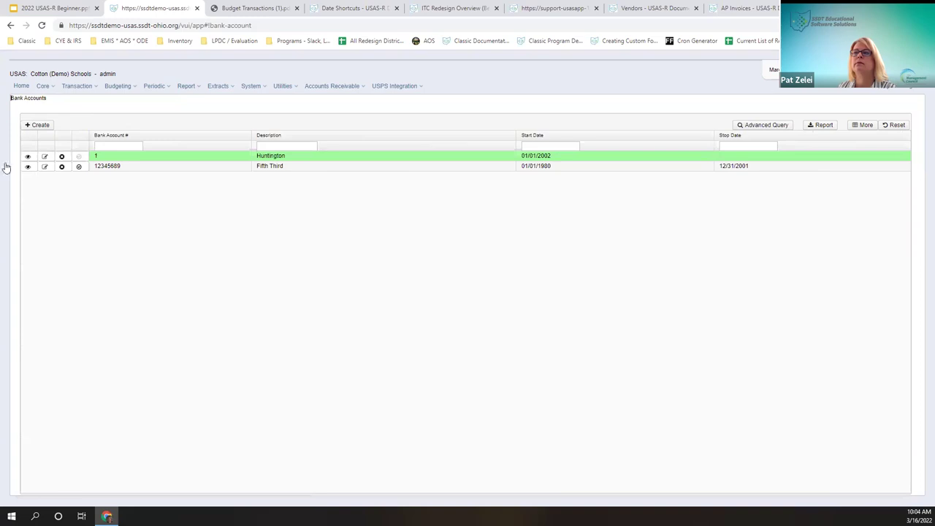
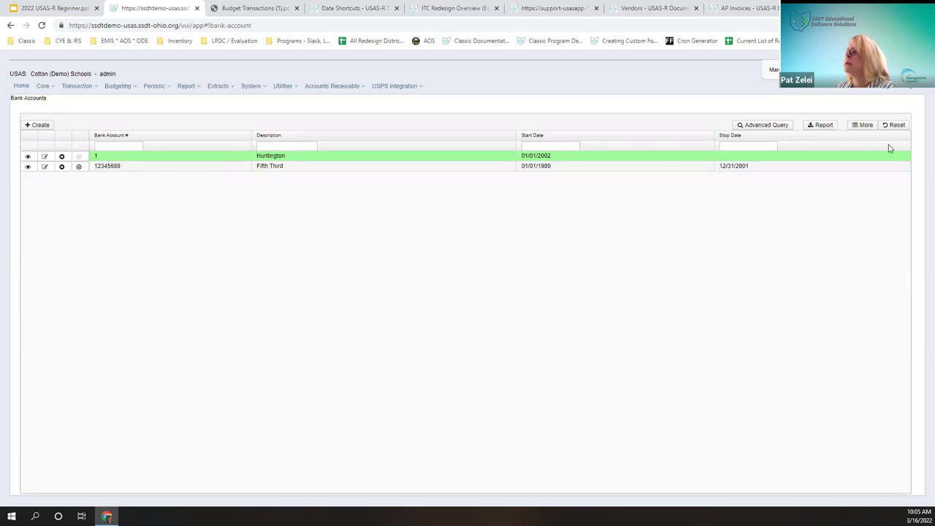
Step: Turn on the Default Bank Account column in the Bank Accounts list's column selection
click(863, 126)
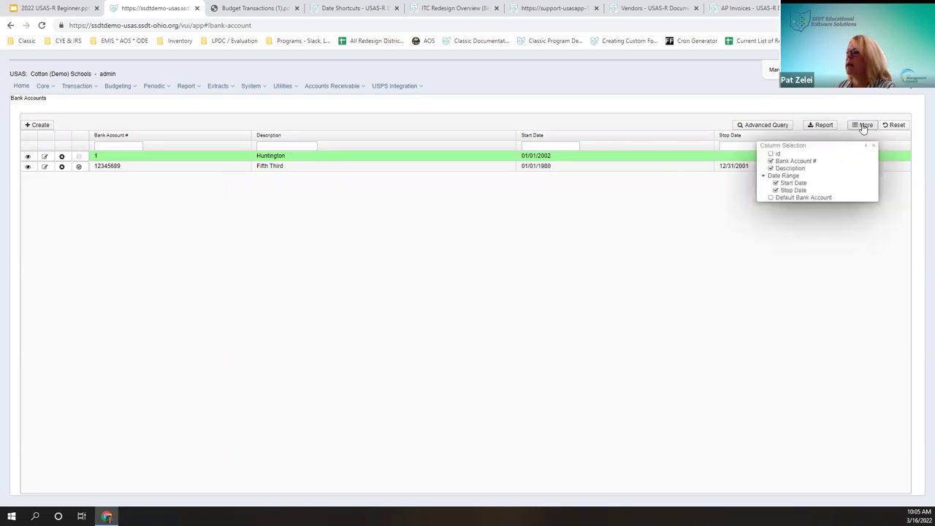
click(782, 199)
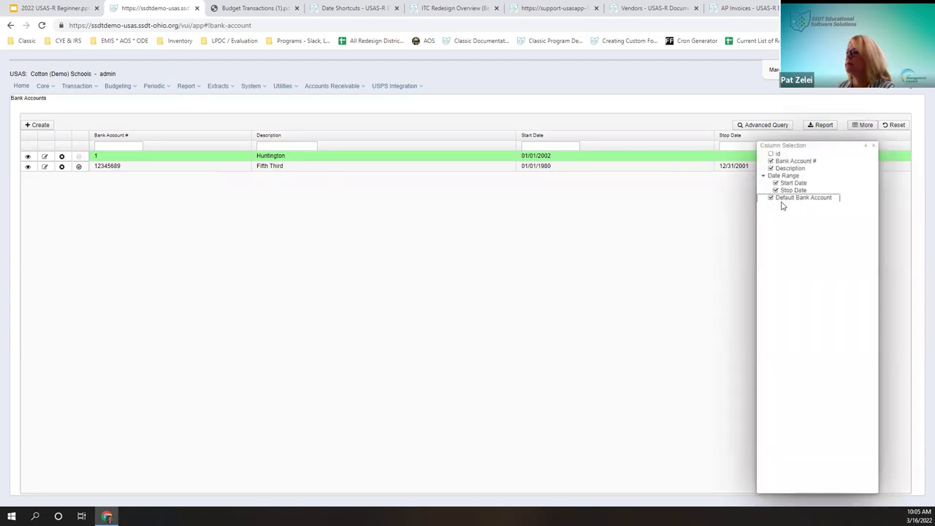
click(874, 146)
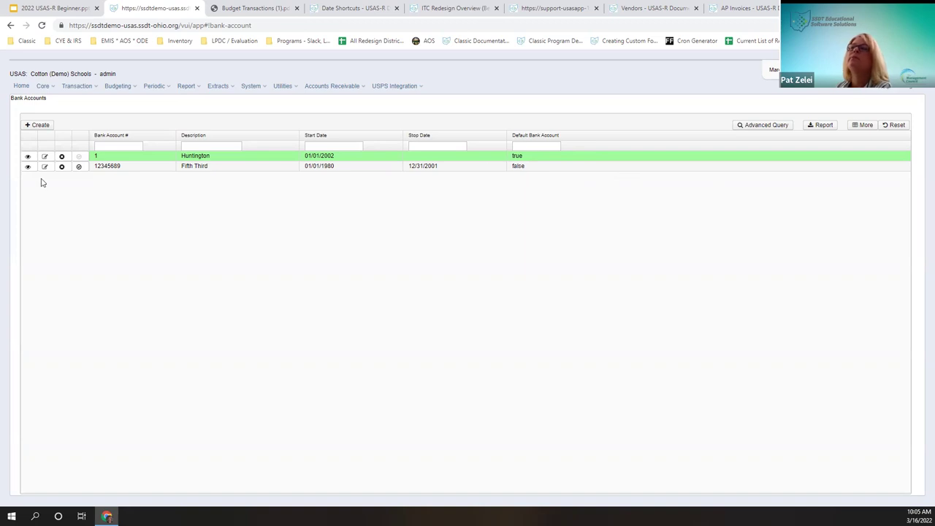
Step: Open the Huntington bank account in edit mode and review its account number, description and start date
click(27, 157)
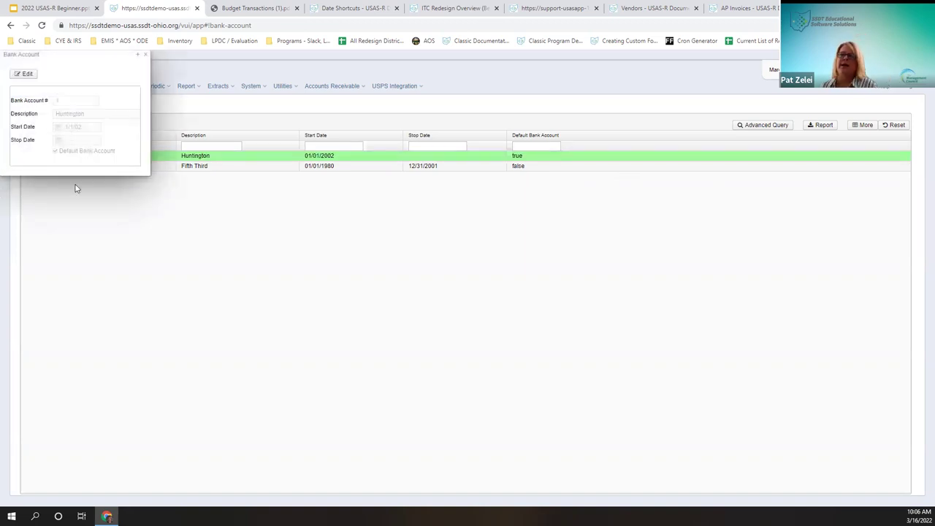
click(27, 74)
drag(91, 52, 326, 156)
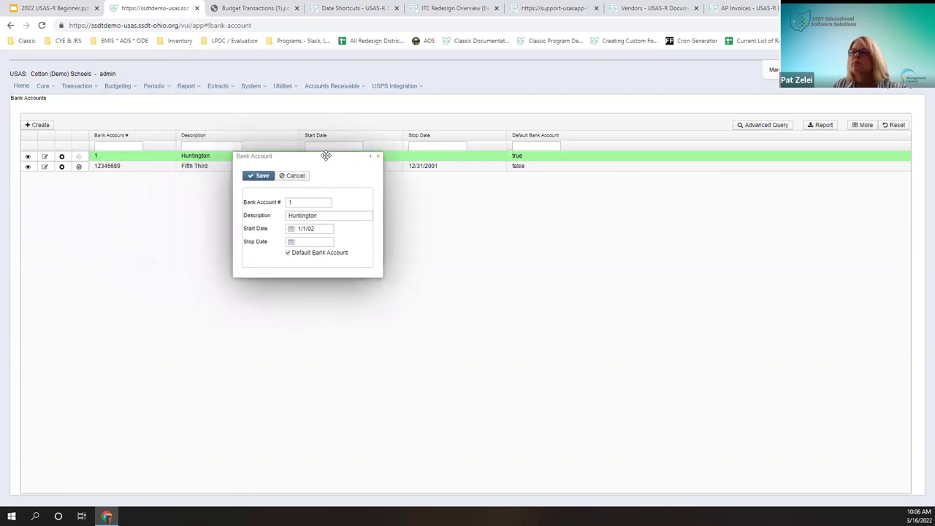
click(308, 203)
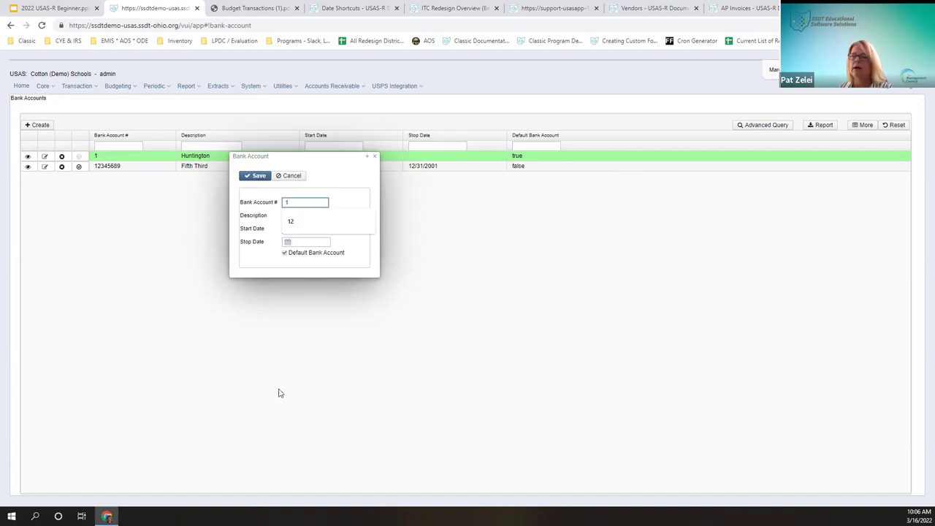
key(Tab)
click(350, 217)
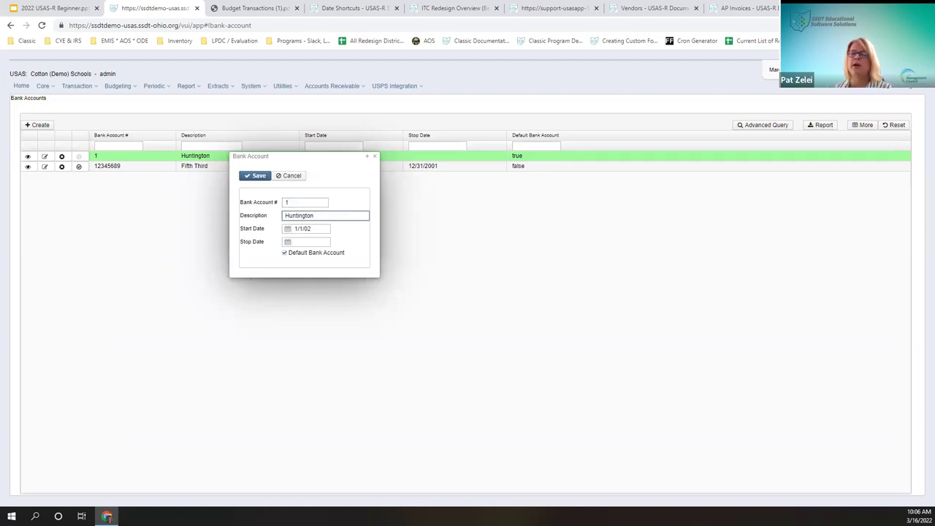
click(320, 229)
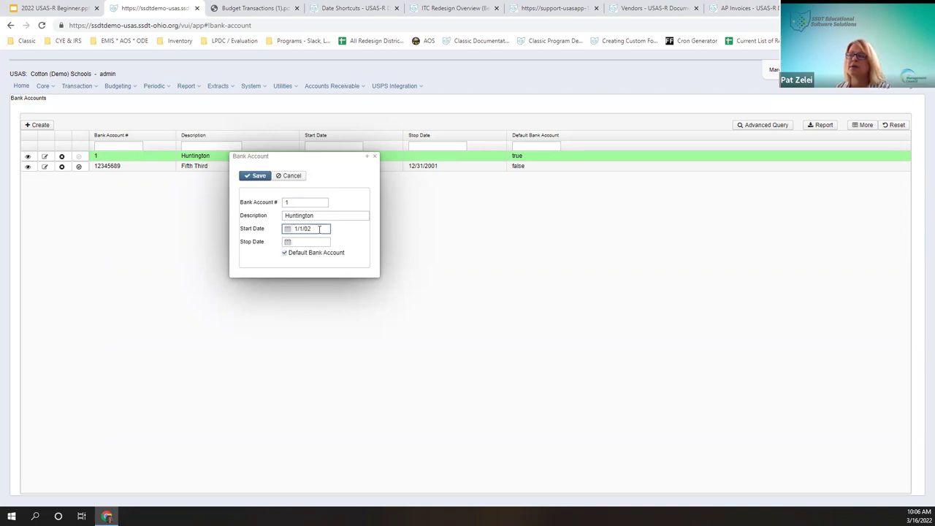
Step: Untick Default Bank Account for Huntington, leave Stop Date blank, and save the record
click(324, 241)
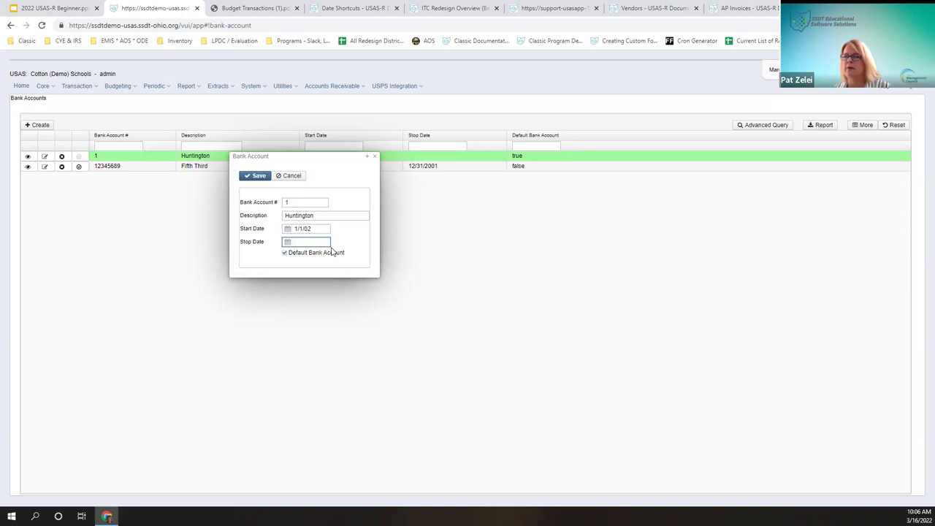
text(0)
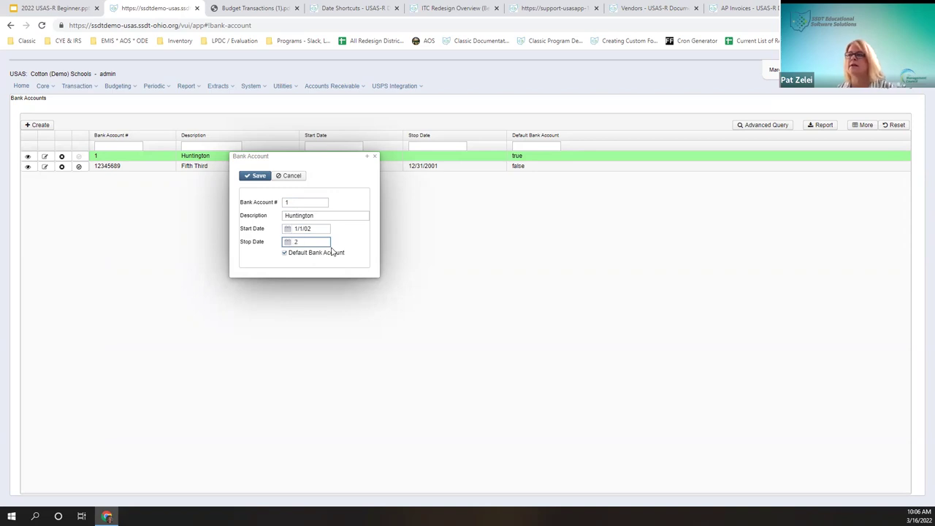
text(63021)
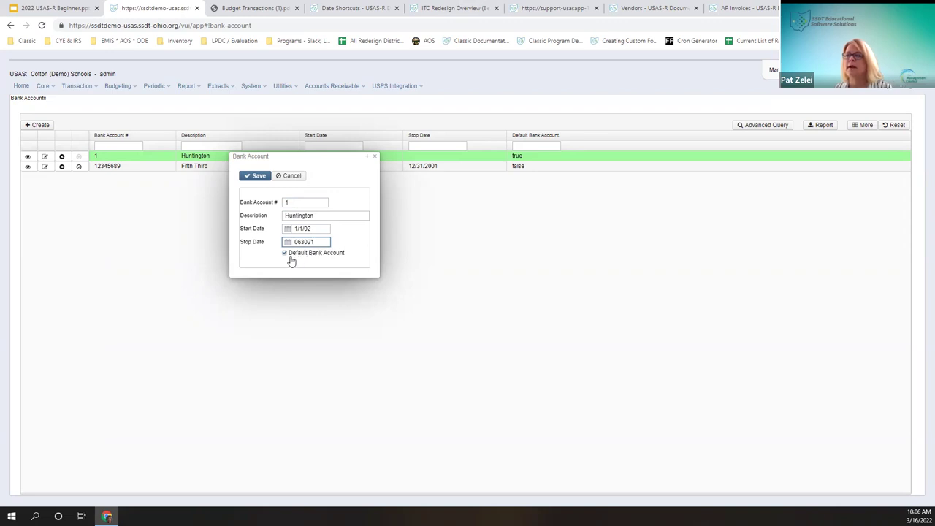
click(287, 258)
click(285, 254)
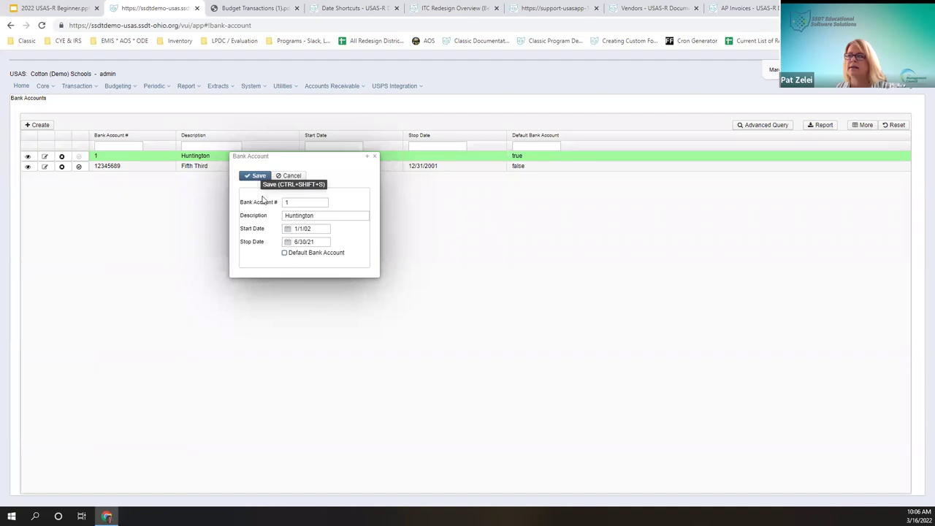
click(300, 242)
key(BackSpace)
click(256, 176)
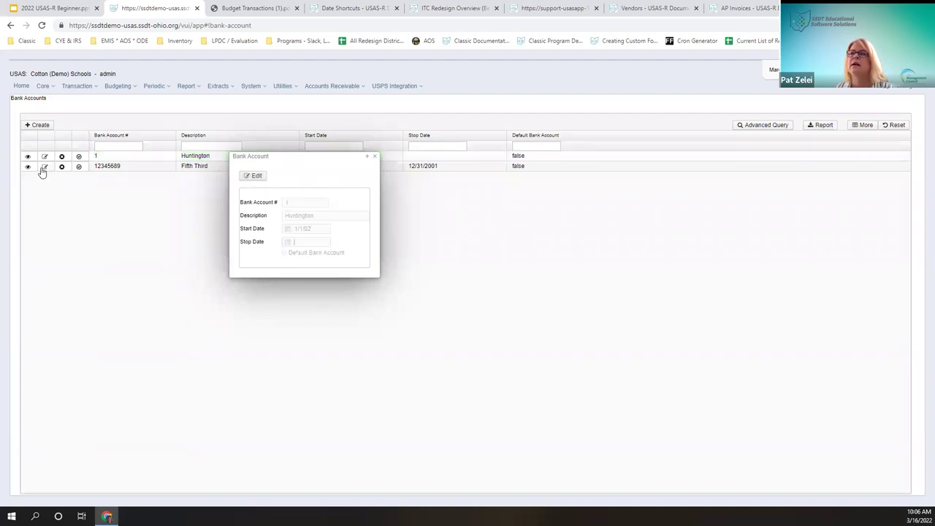
Step: Mark Fifth Third as the default bank account, erase its stop date, and save
click(374, 156)
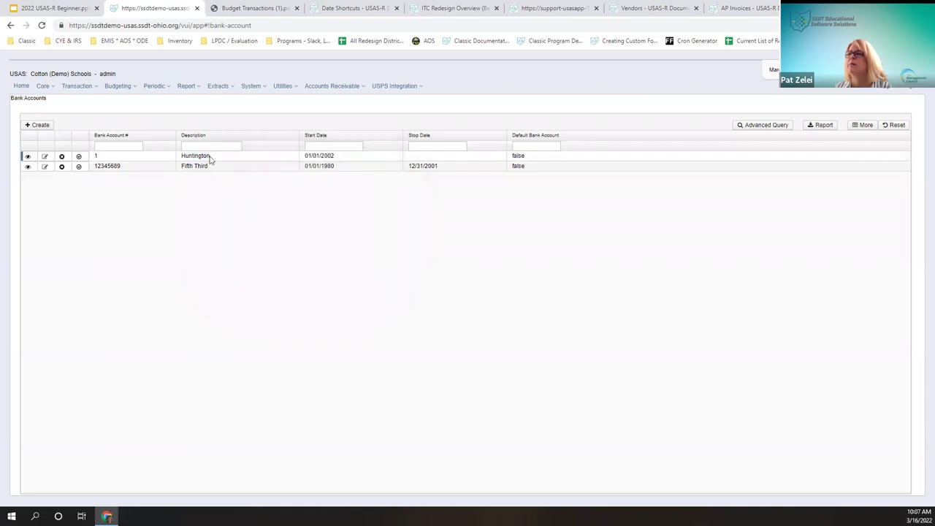
click(44, 168)
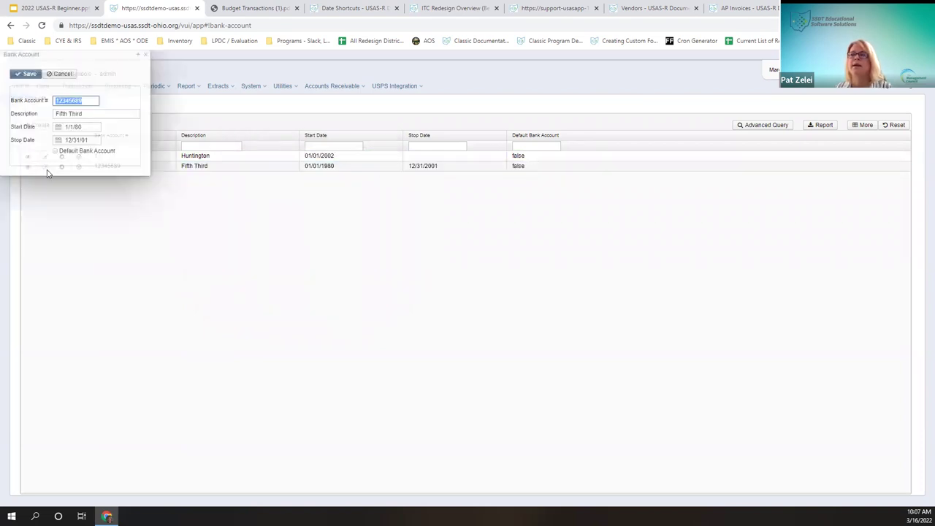
click(56, 152)
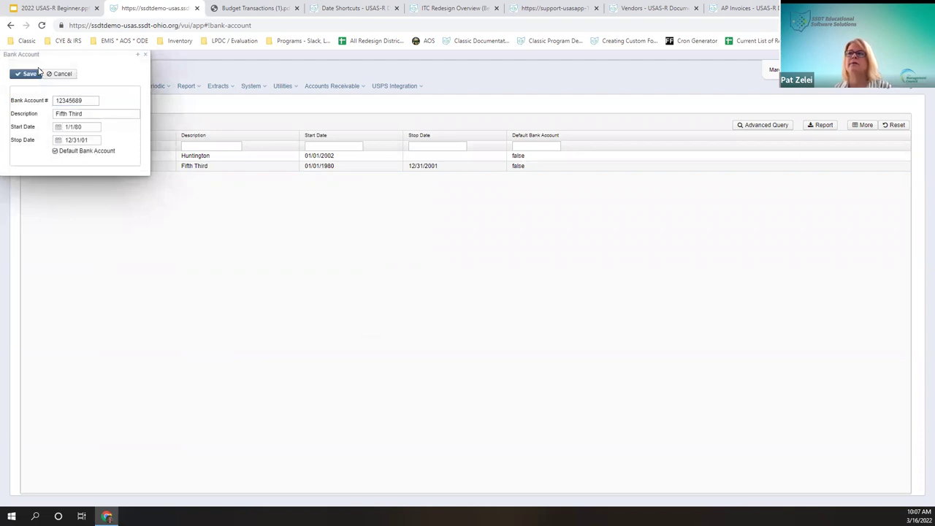
click(94, 140)
key(BackSpace)
key(BackSpace)
key(BackSpace)
key(BackSpace)
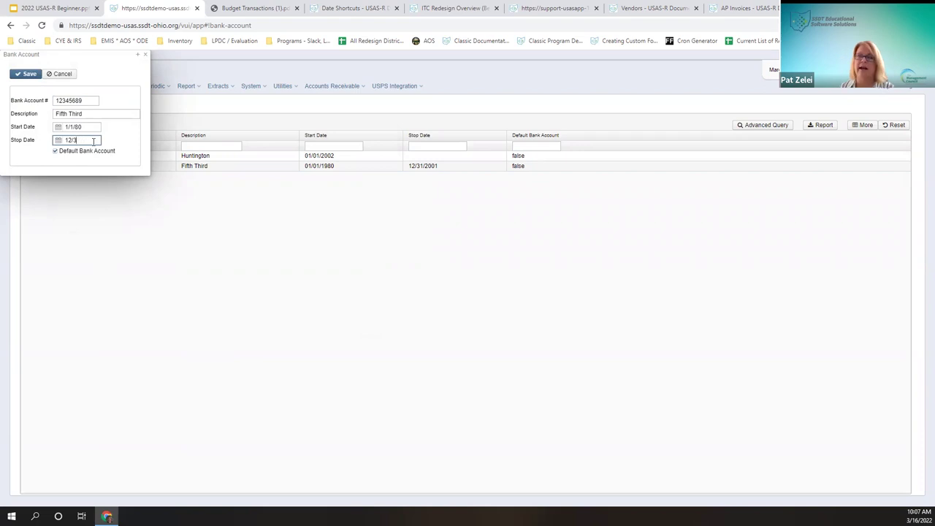
right_click(3, 73)
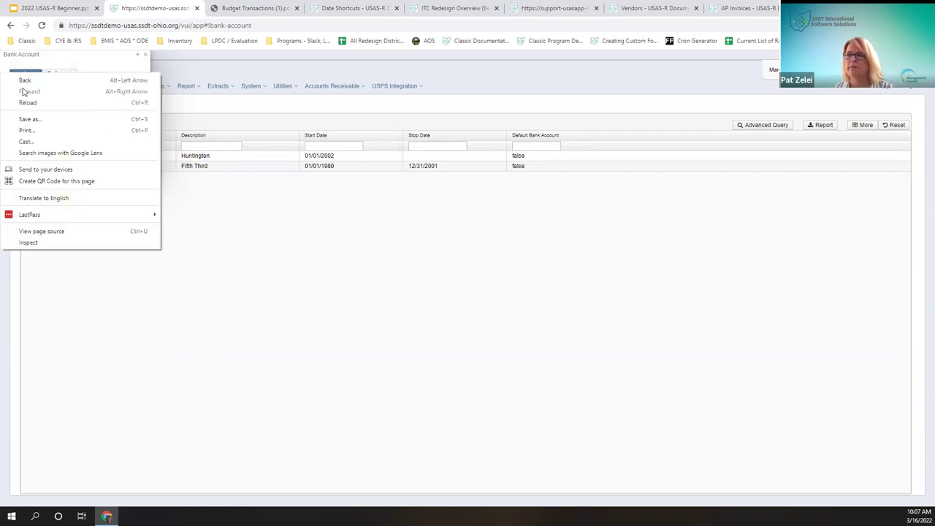
click(108, 59)
click(27, 75)
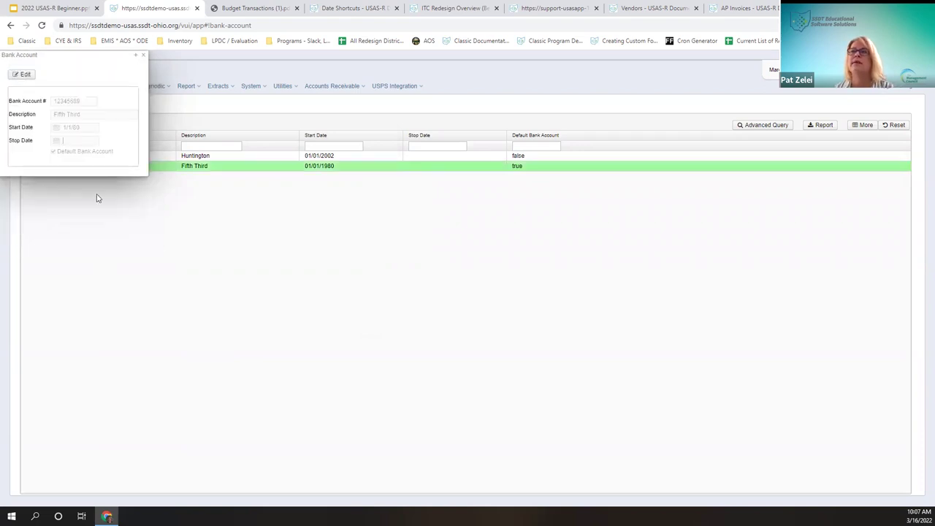
Step: Close the Fifth Third record, then reopen it to check the saved changes and close it
click(144, 55)
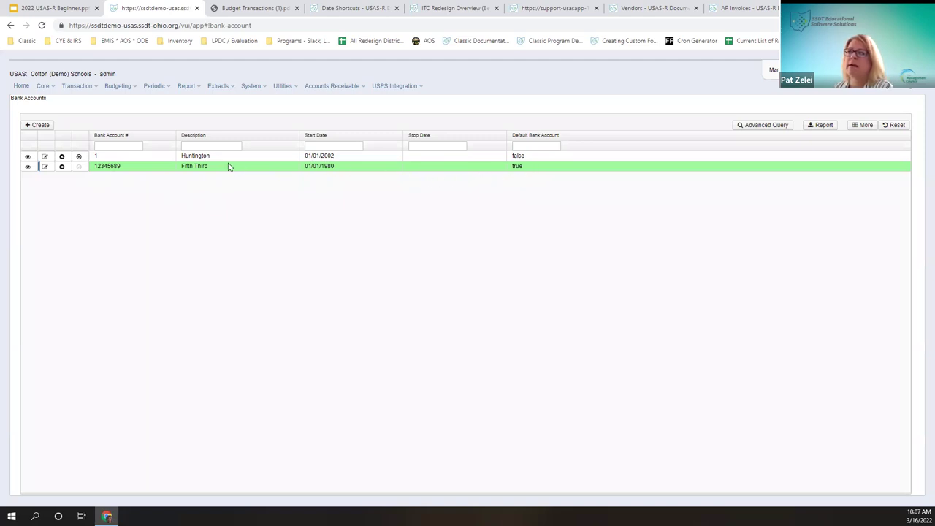
click(28, 167)
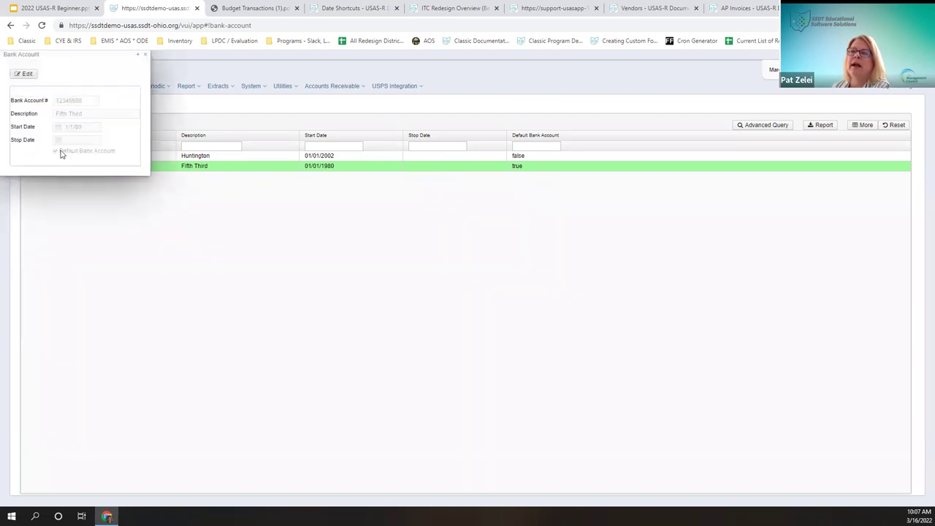
click(138, 55)
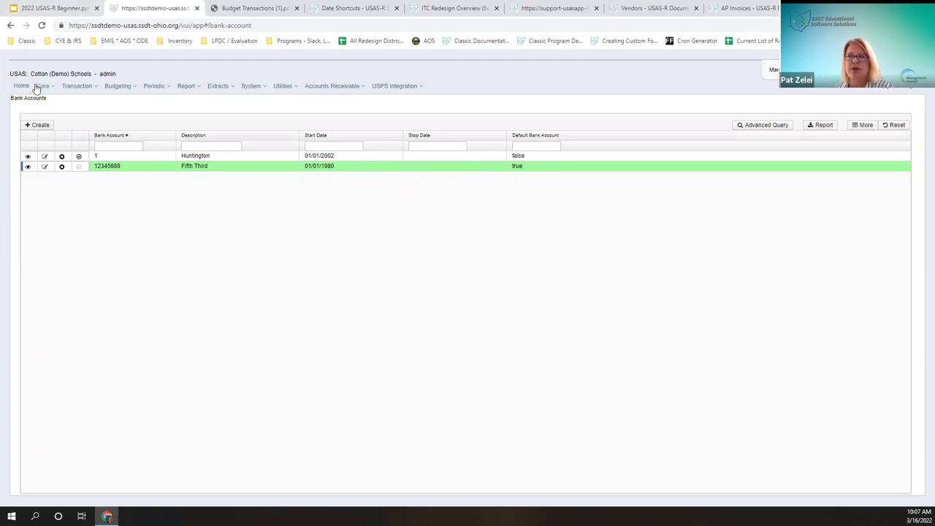
Step: Go to Core > Delivery Addresses to list all delivery addresses
click(50, 87)
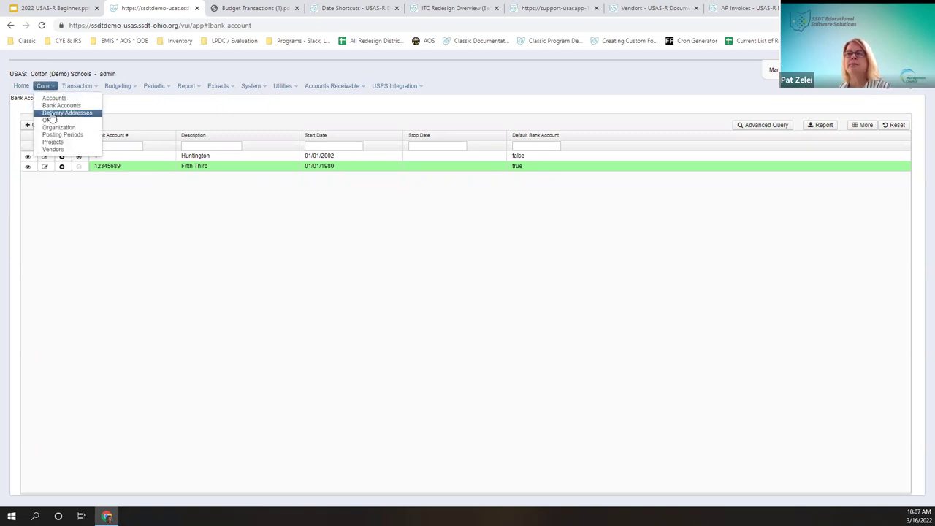
click(51, 114)
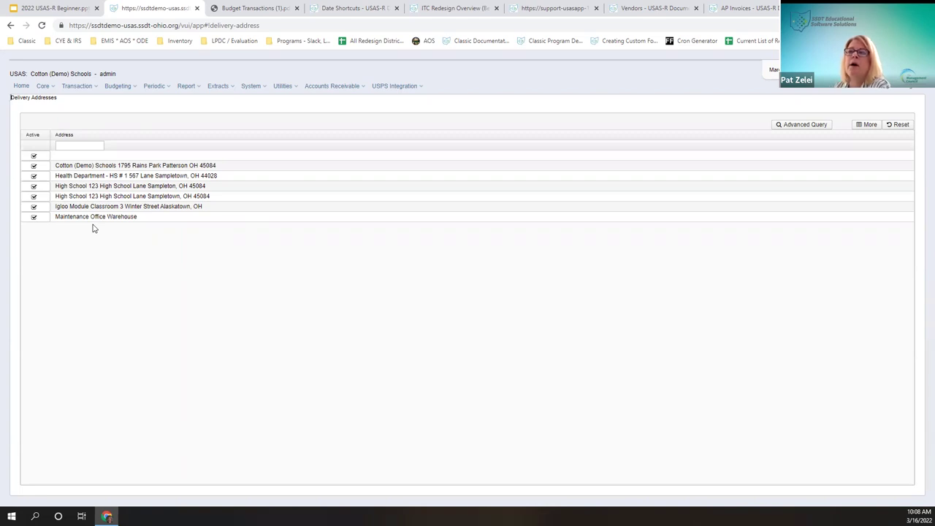
Step: Untick Active for Cotton (Demo) Schools, Health Department and the first High School address, keeping the second active
click(34, 166)
click(34, 177)
click(34, 187)
click(34, 197)
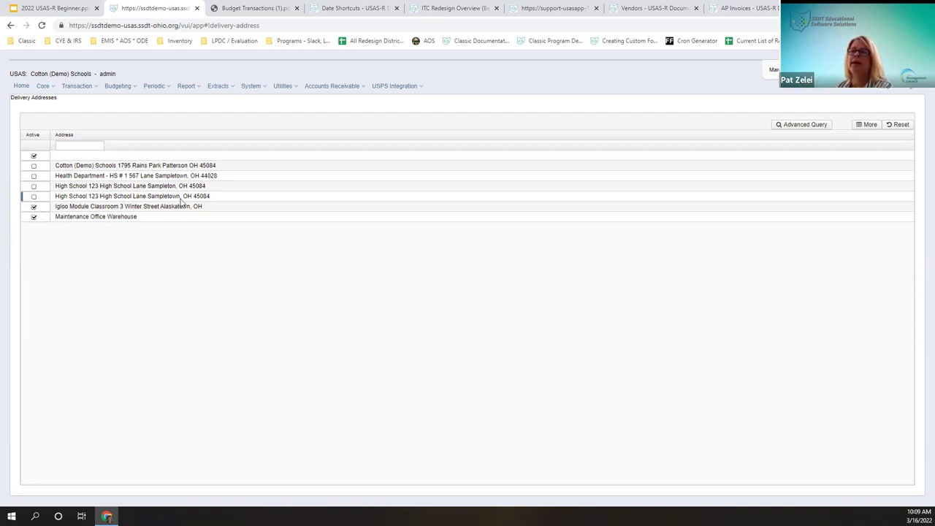
click(34, 196)
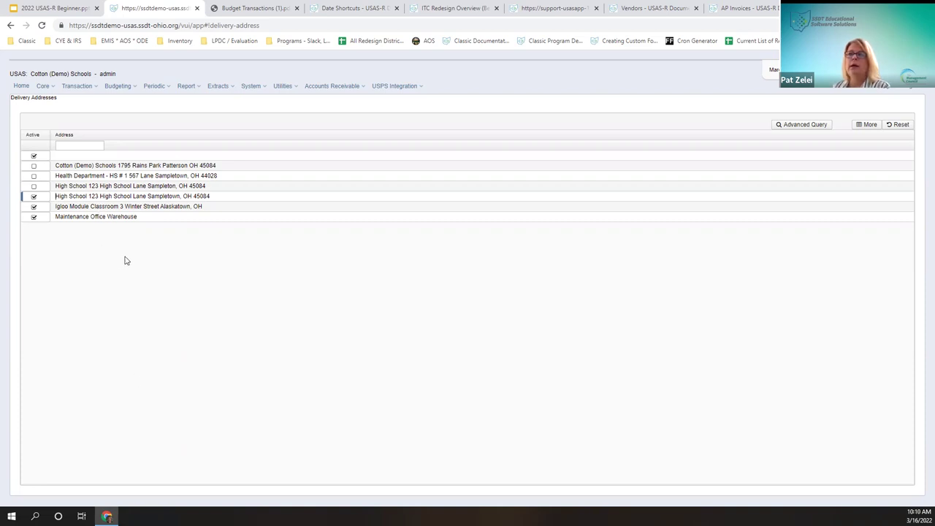
click(46, 87)
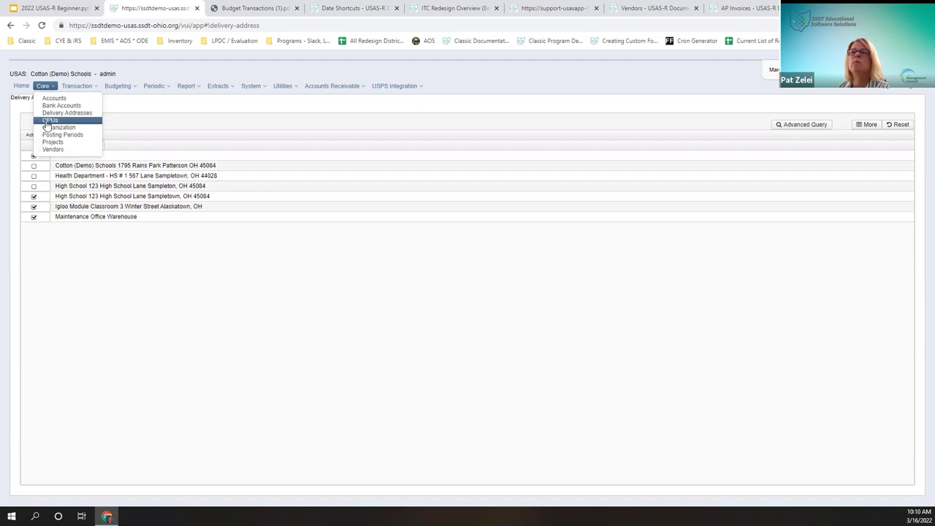
Step: Open Core > OPUs and view, then close, the details of OPU 500 Administration500
click(48, 121)
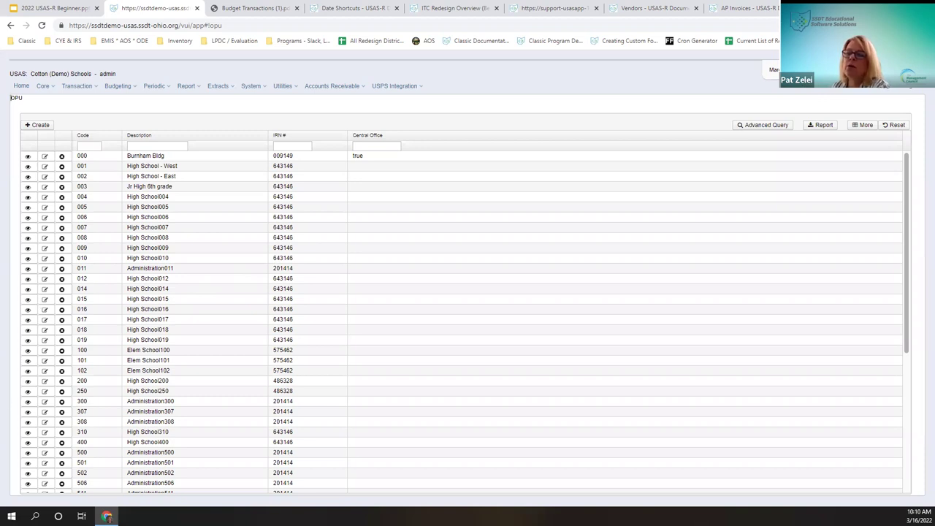
click(156, 454)
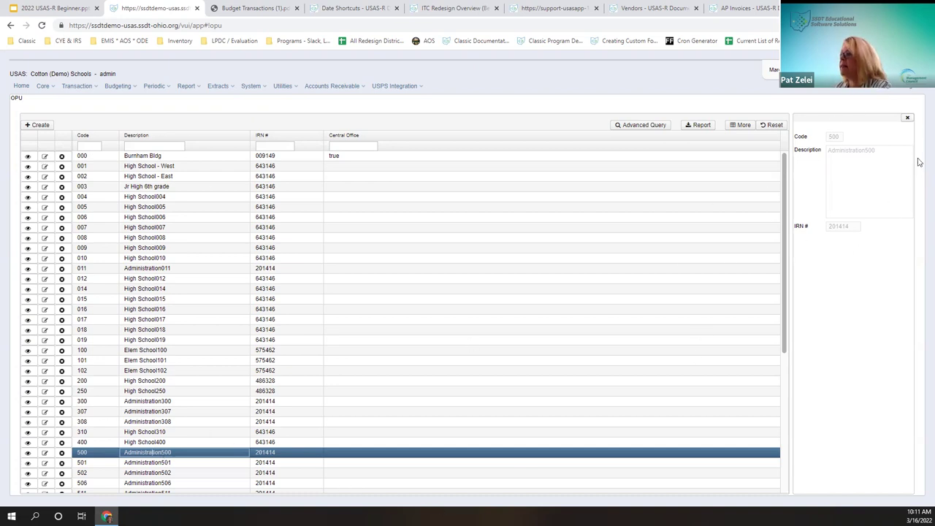
click(907, 118)
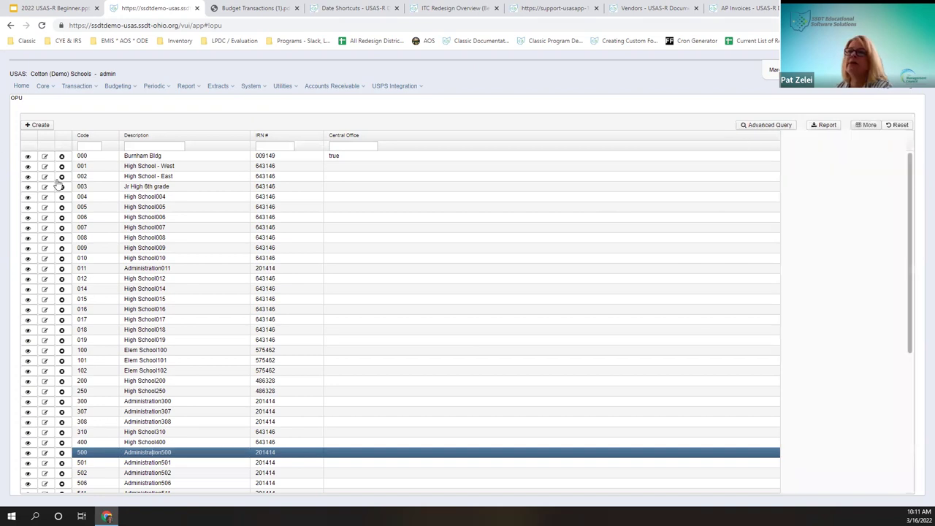
click(27, 158)
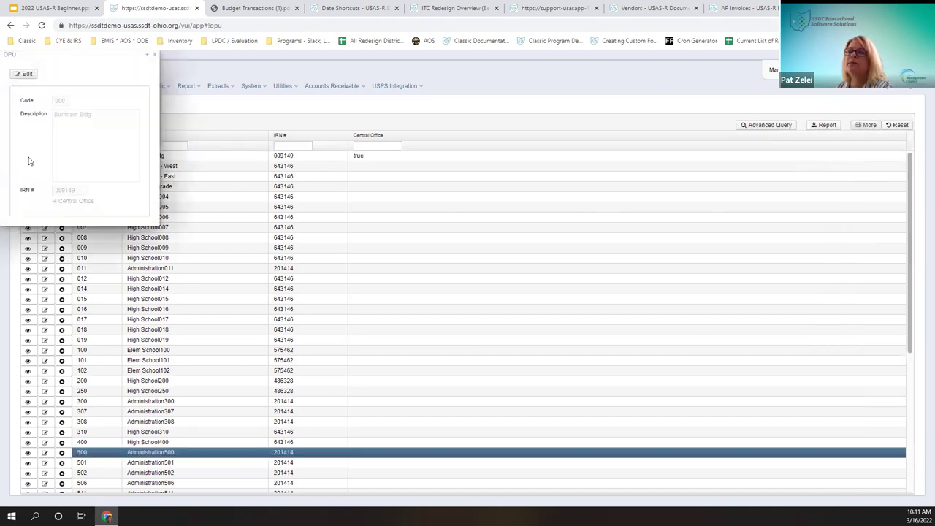
click(27, 74)
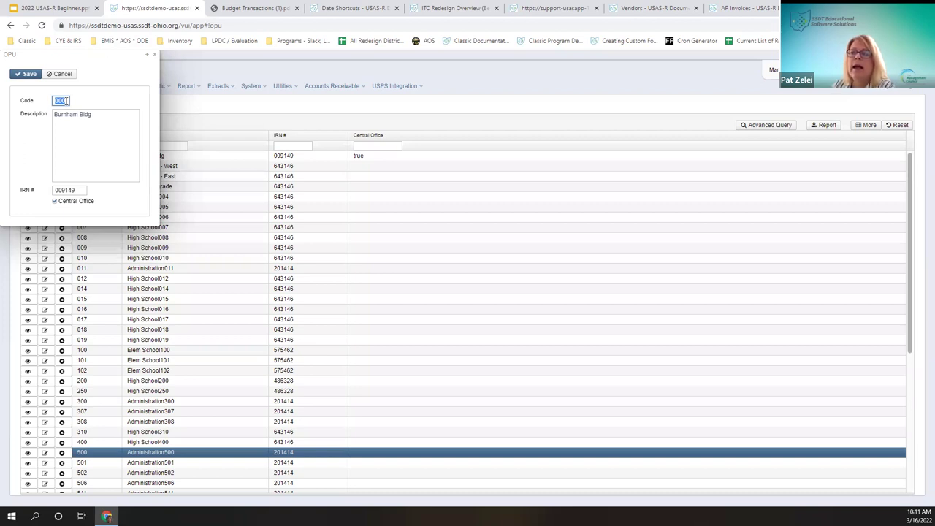
click(55, 201)
click(54, 203)
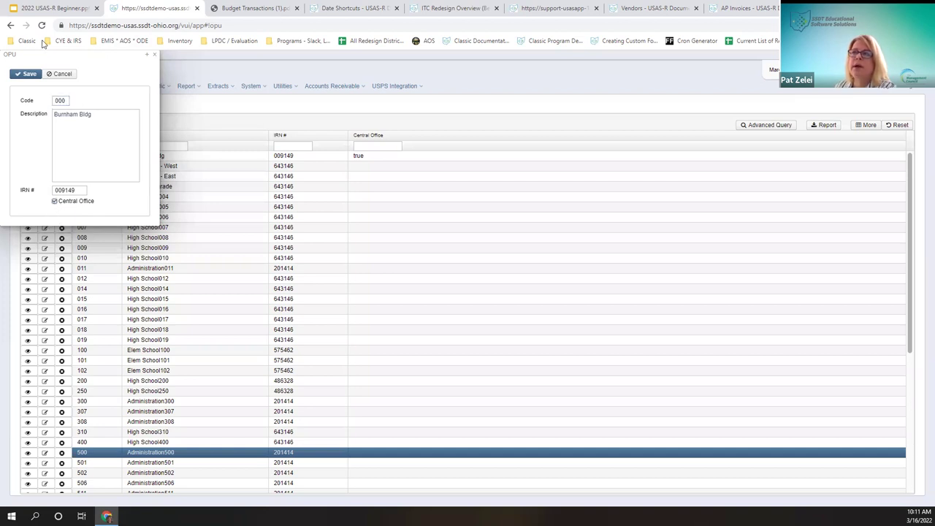
key(ctrl+s)
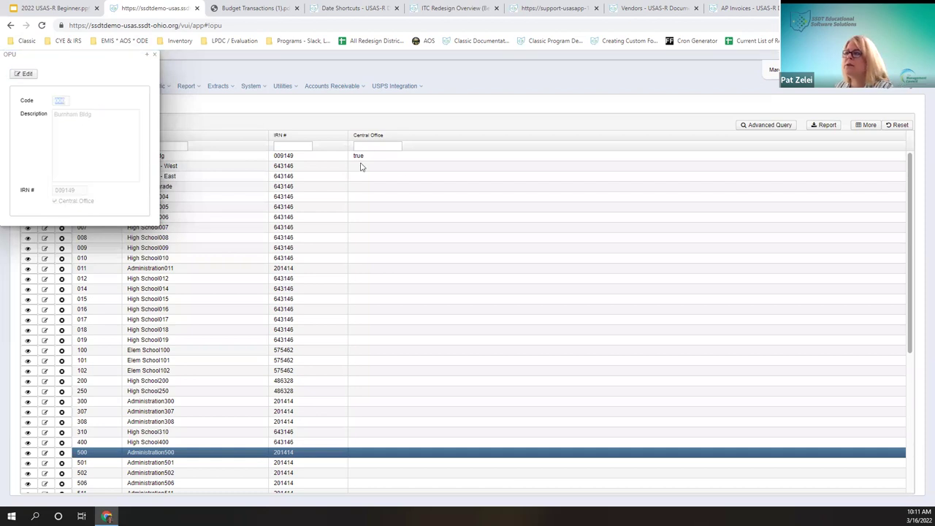
click(155, 55)
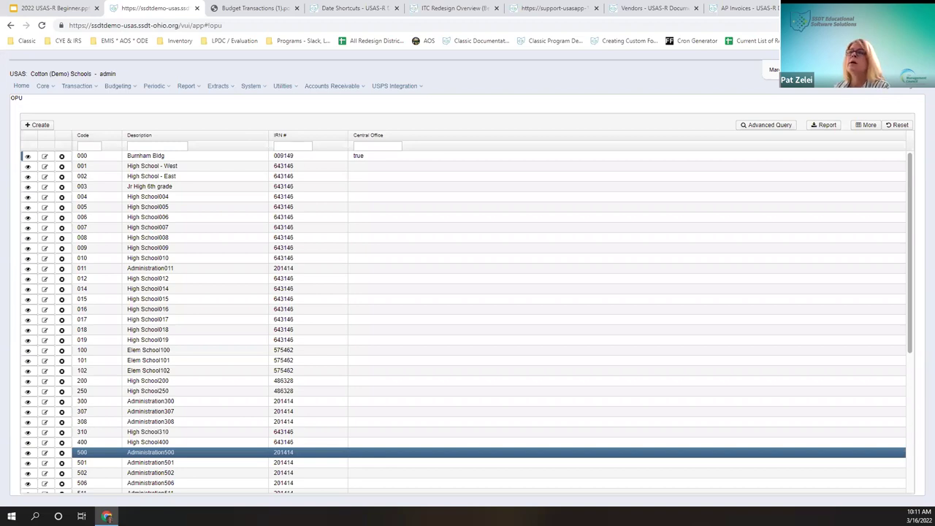
Step: Open the Cotton (Demo) Schools Organization Detail from Core > Organization and put it in edit mode
click(42, 87)
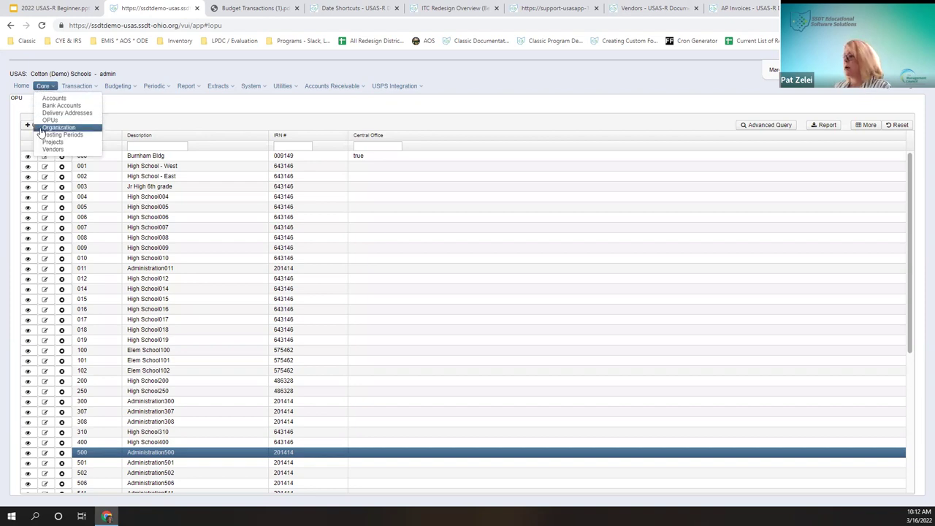
right_click(85, 132)
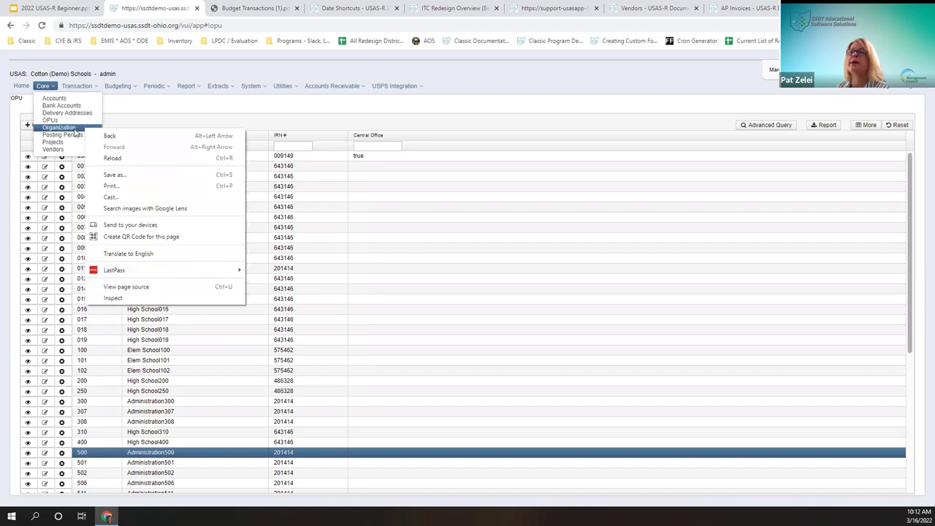
click(85, 131)
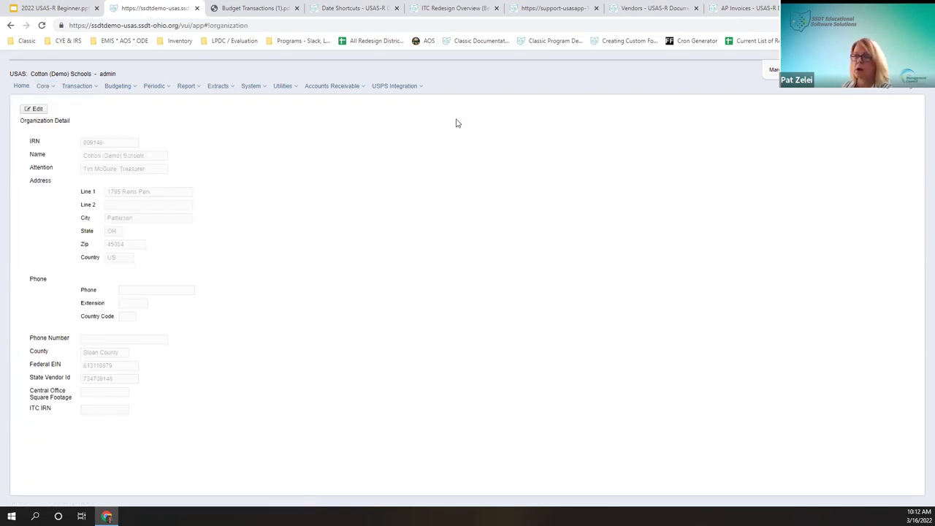
click(32, 109)
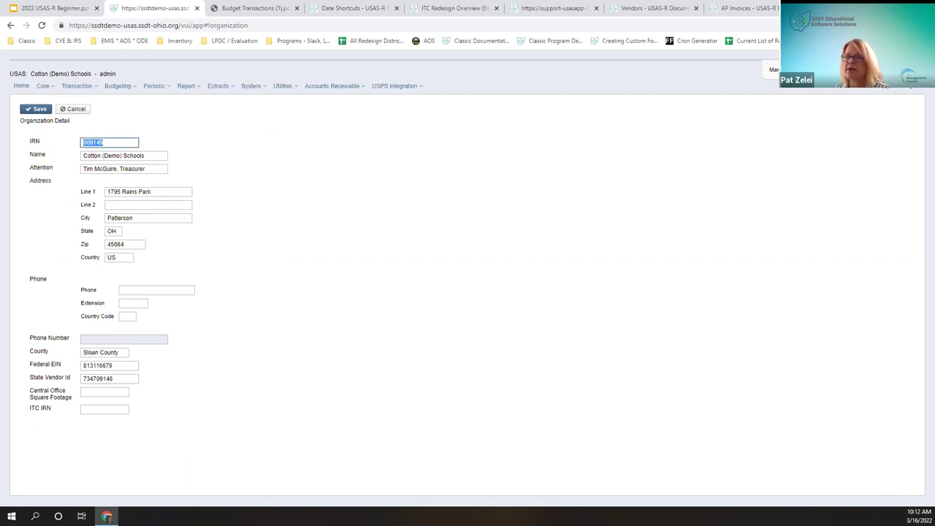
Step: Review the Federal EIN, State Vendor Id, square footage and ITC IRN fields, then save unchanged
click(120, 393)
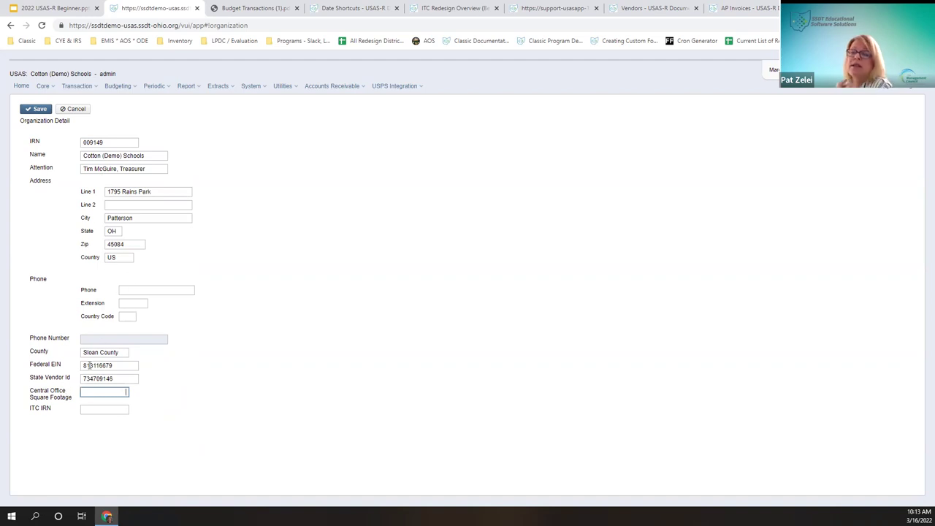
click(118, 364)
click(119, 379)
click(118, 394)
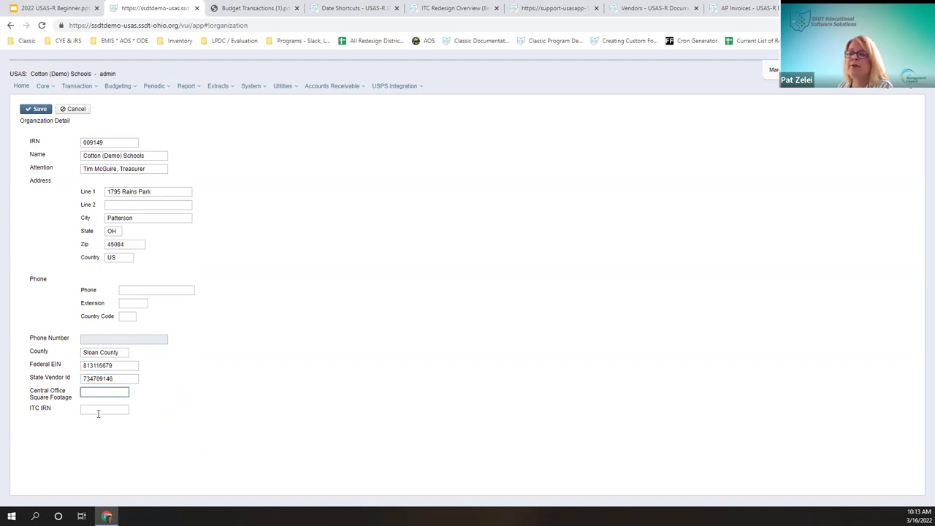
click(95, 411)
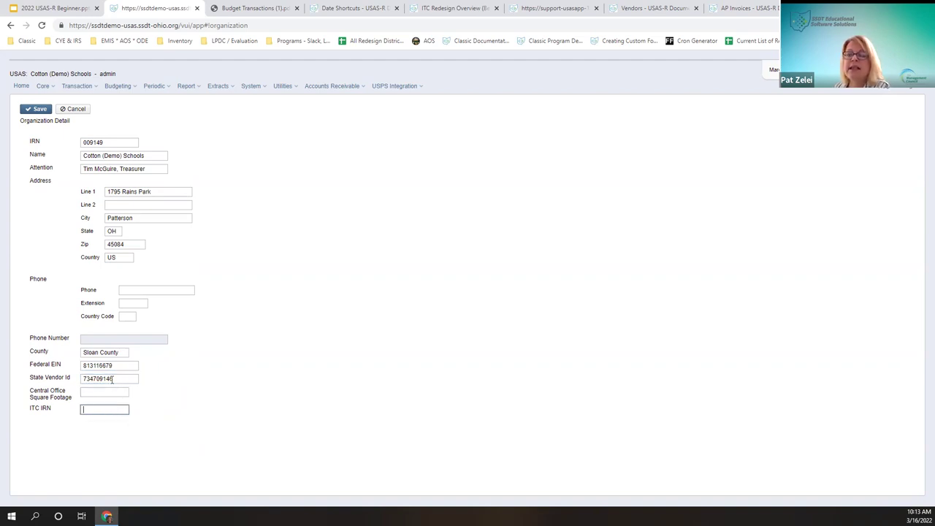
click(32, 110)
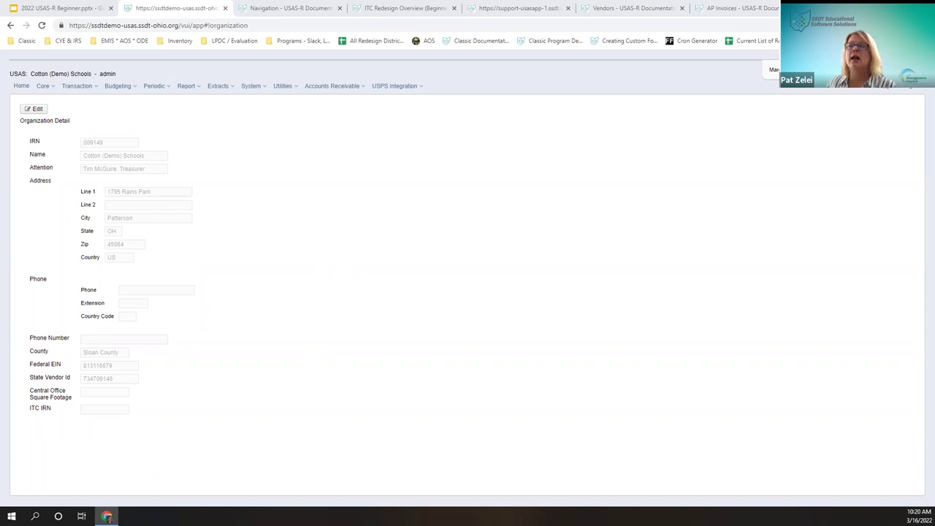
Step: Open Core > Posting Periods, move the Fiscal Year column after Date Closed, and begin a new period
click(44, 86)
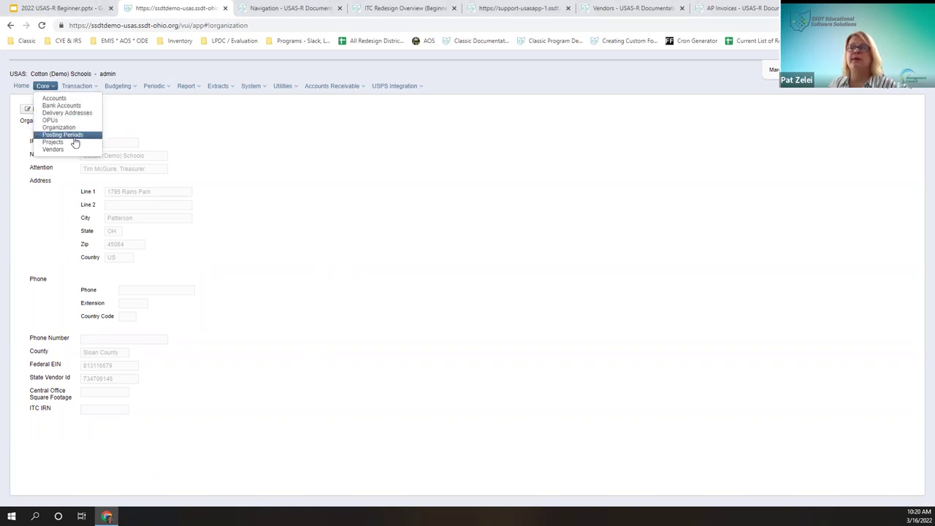
click(62, 135)
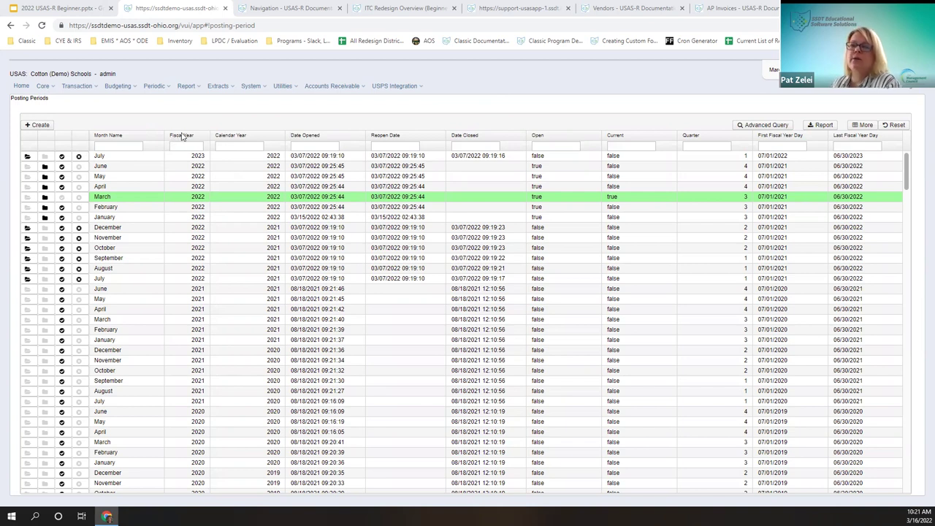
mouse_move(242, 141)
mouse_down()
mouse_move(427, 162)
mouse_move(548, 162)
mouse_move(554, 173)
mouse_up()
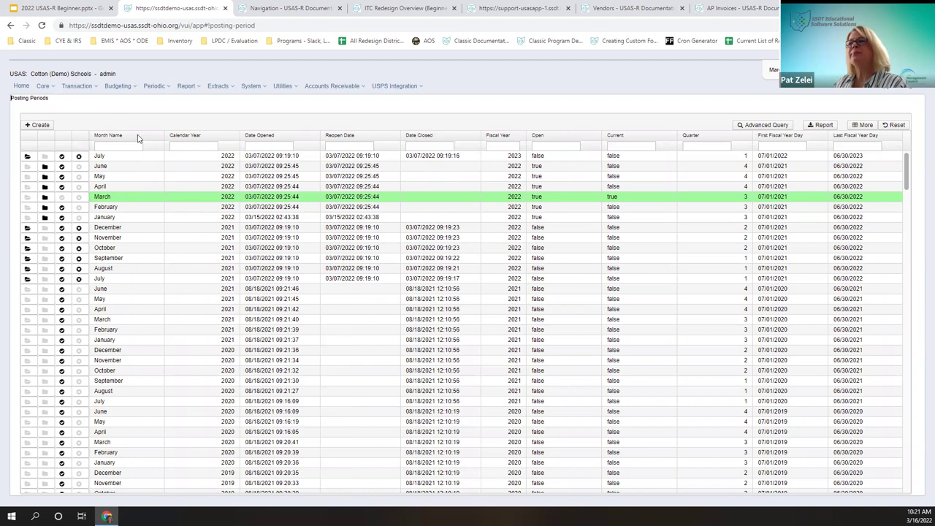
click(38, 125)
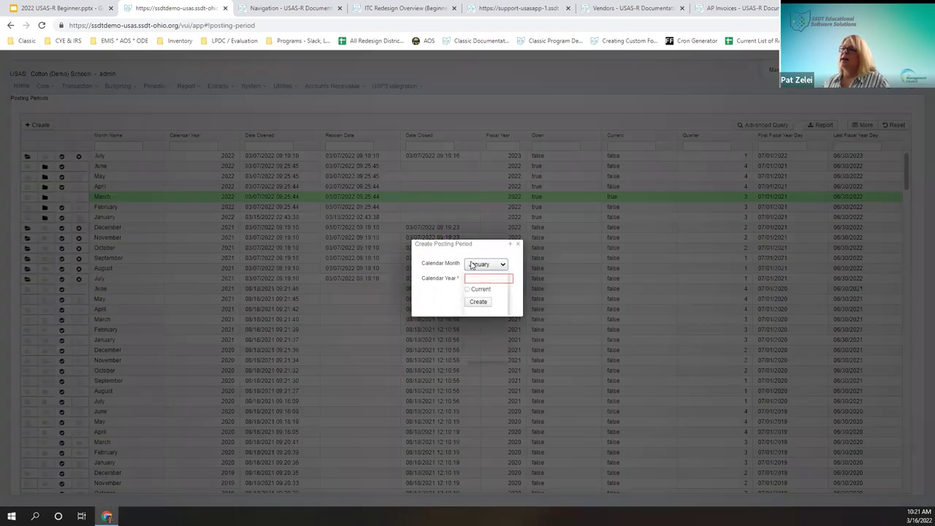
Step: Create a posting period with calendar month August and calendar year 2022
click(485, 264)
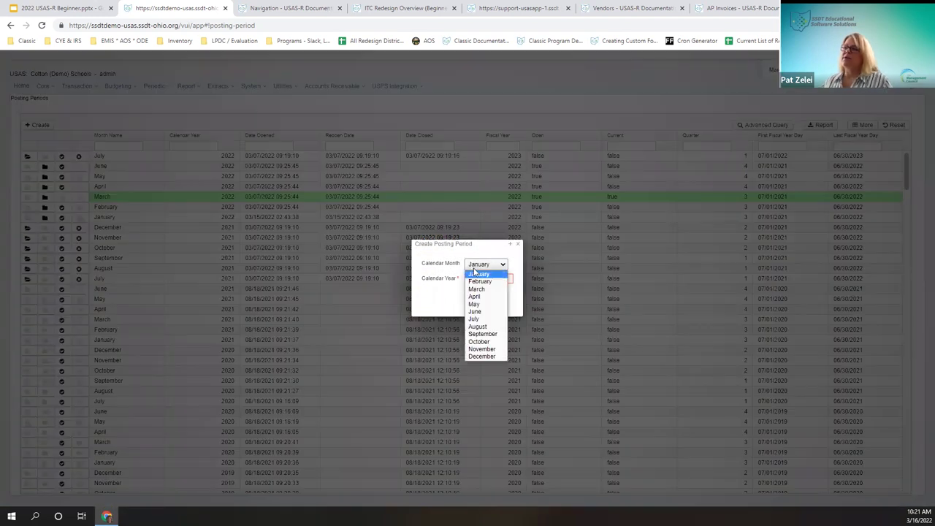
click(486, 327)
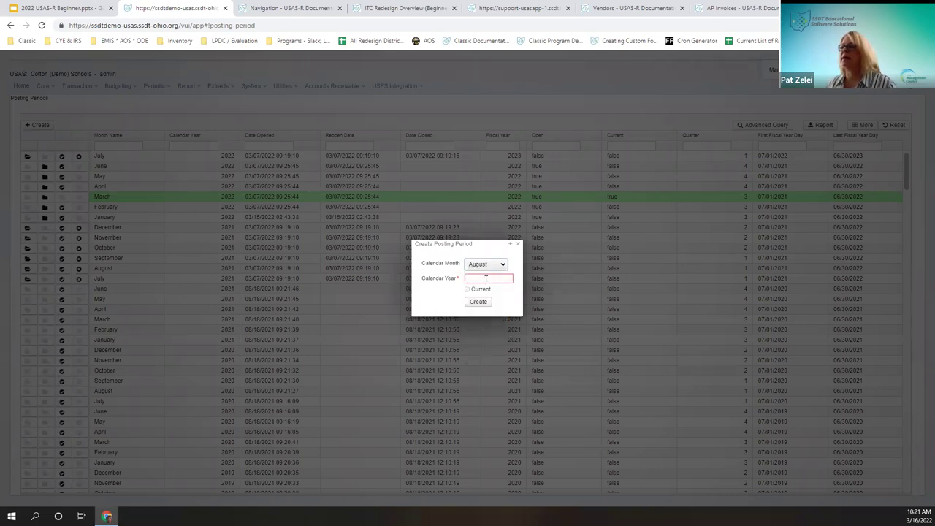
click(486, 279)
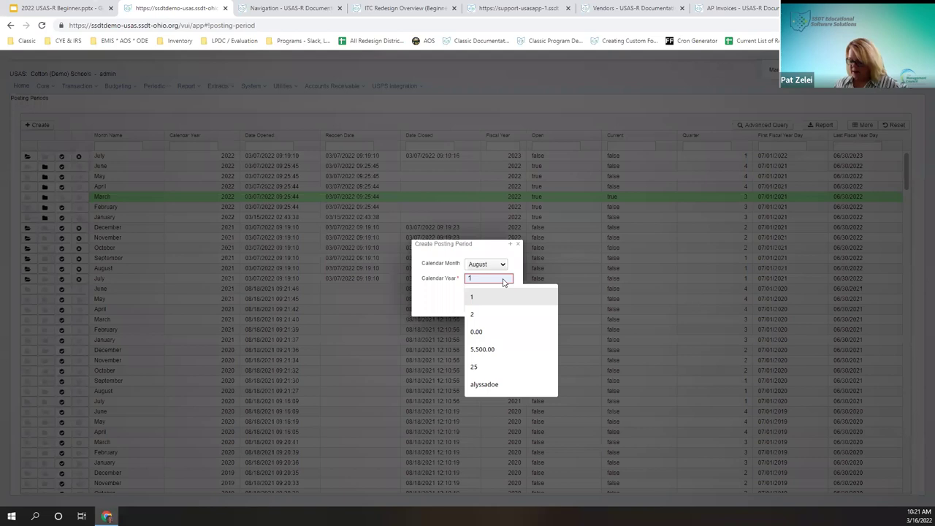
text(2022)
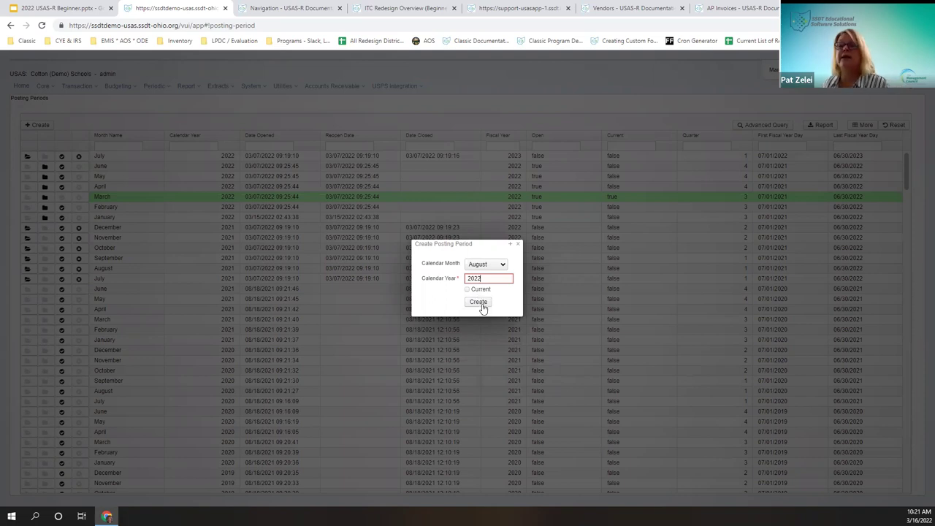
click(479, 303)
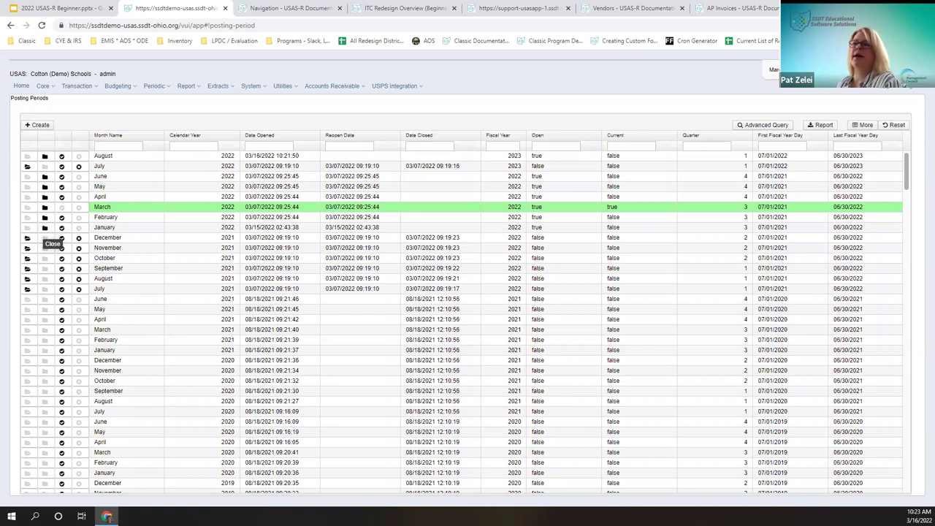
Step: Show the Posting Periods grid, with March 2022 current and February–June 2022 open
click(43, 228)
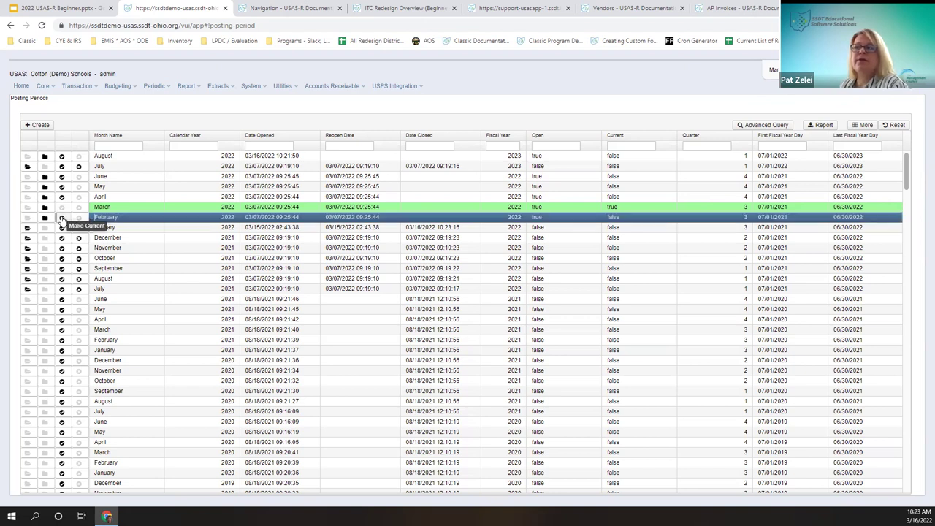
Step: Make March 2022 the current posting period in place of February 2022
click(62, 219)
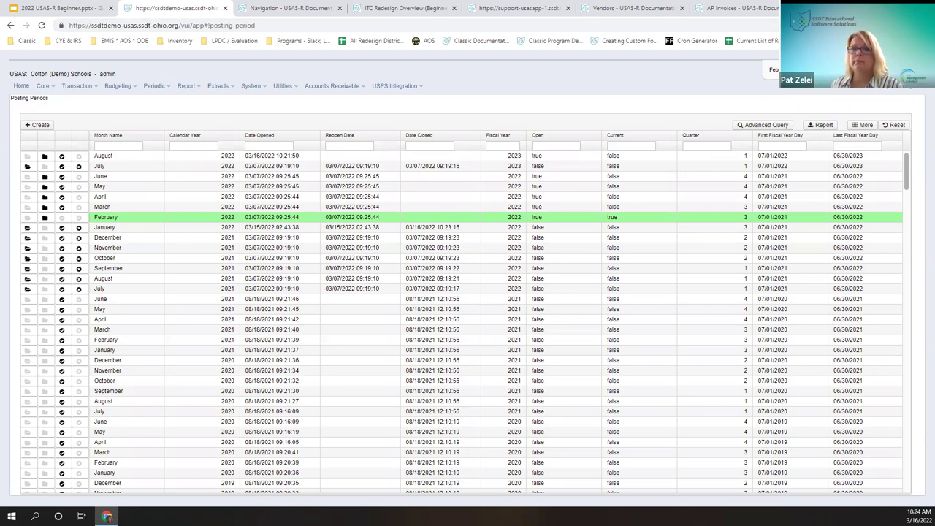
right_click(64, 209)
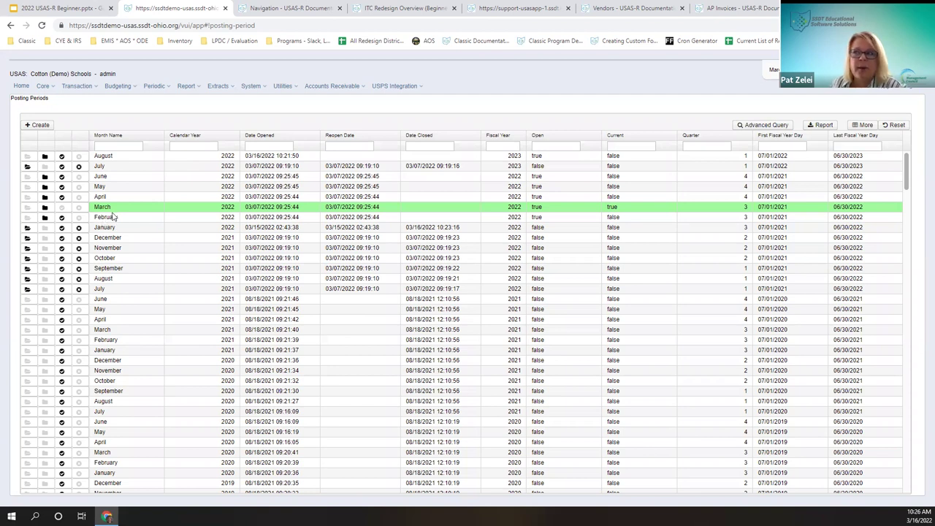
Step: Select the March 2022 period, dismiss the browser context menu, then go to Core > Projects
click(117, 210)
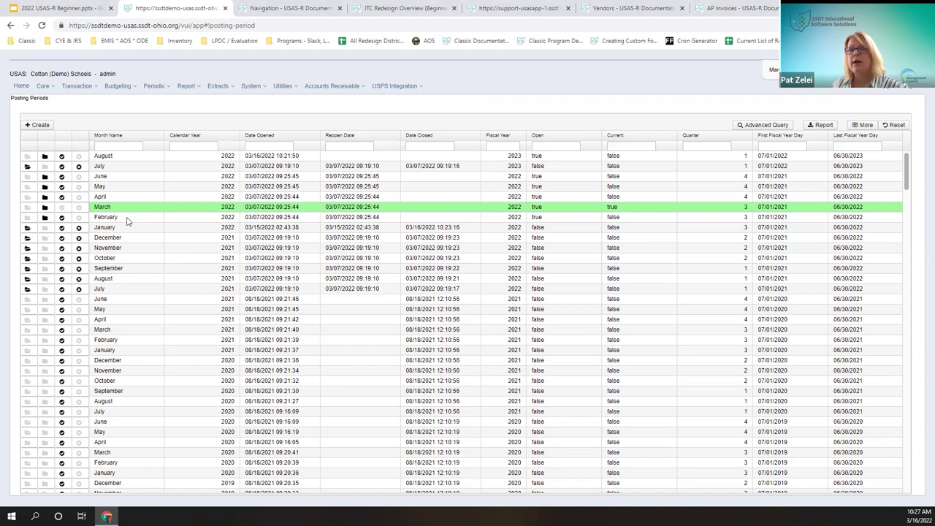
right_click(127, 219)
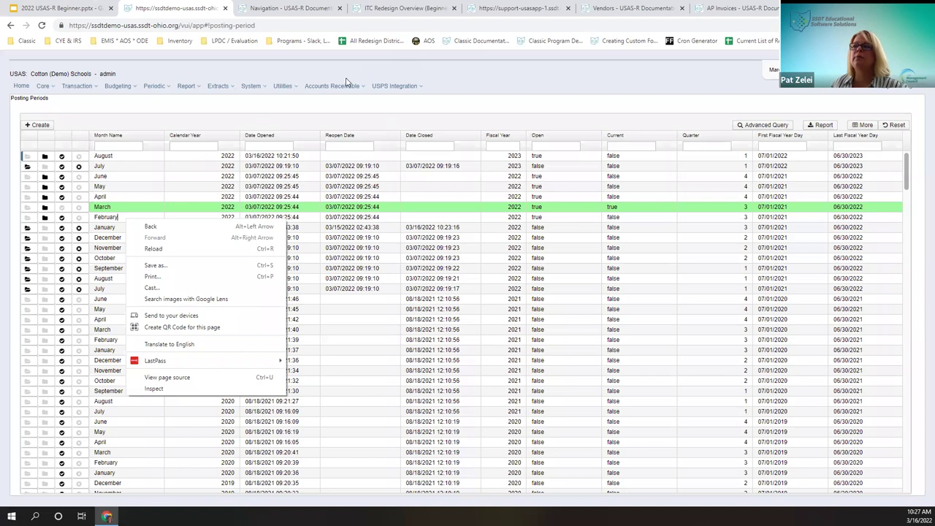
click(319, 115)
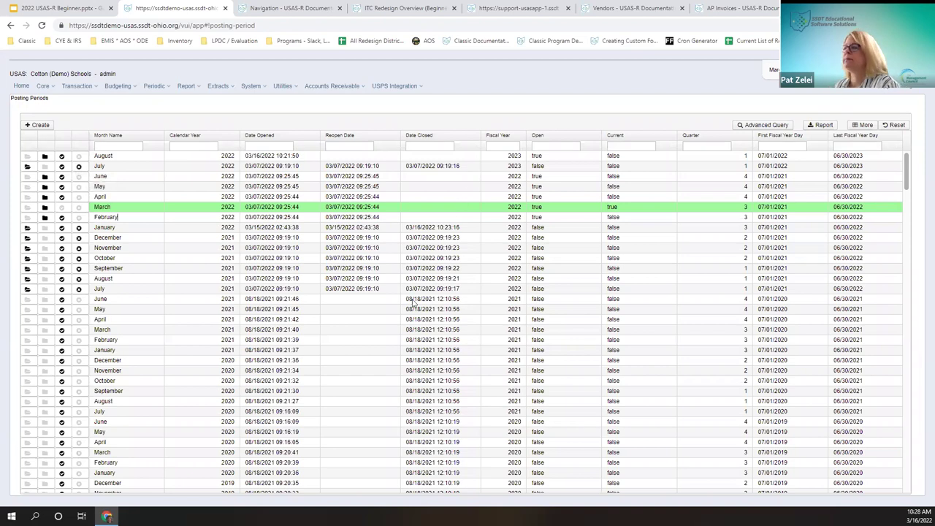
scroll(664, 196, down, 3)
scroll(648, 206, up, 3)
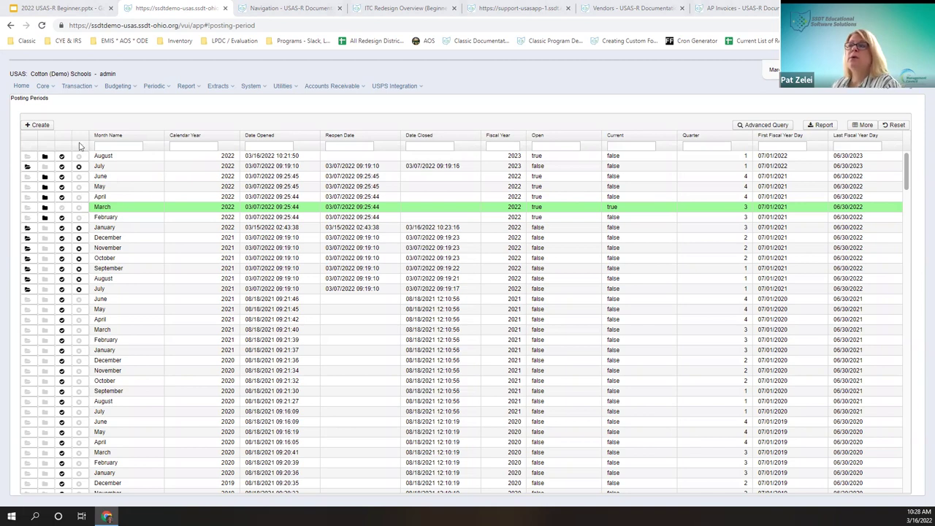
click(52, 88)
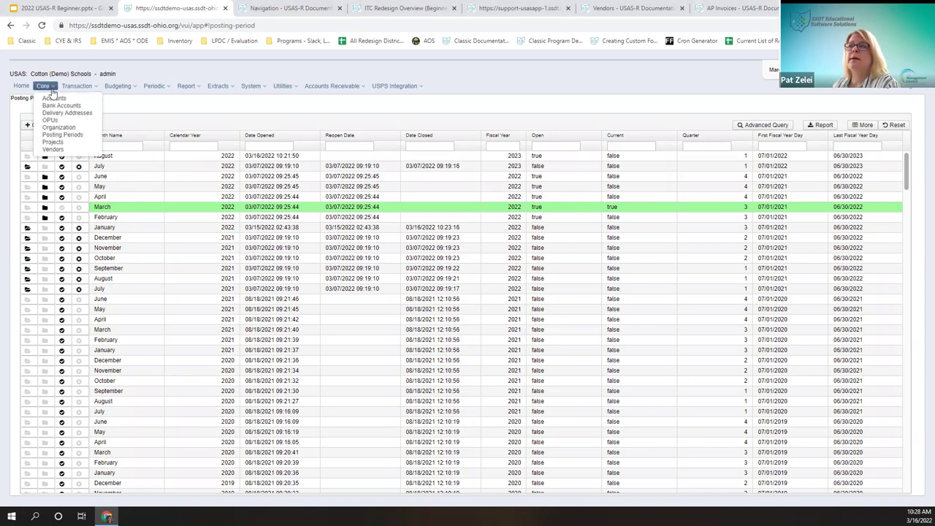
click(69, 145)
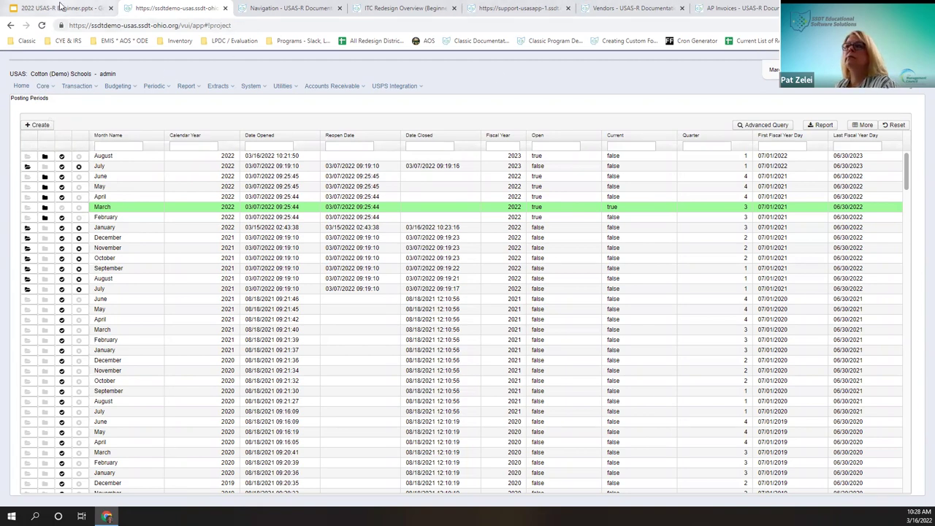
Step: Switch to the 2022 USAS-R Beginner deck and display slide 19, CORE – Projects
click(61, 7)
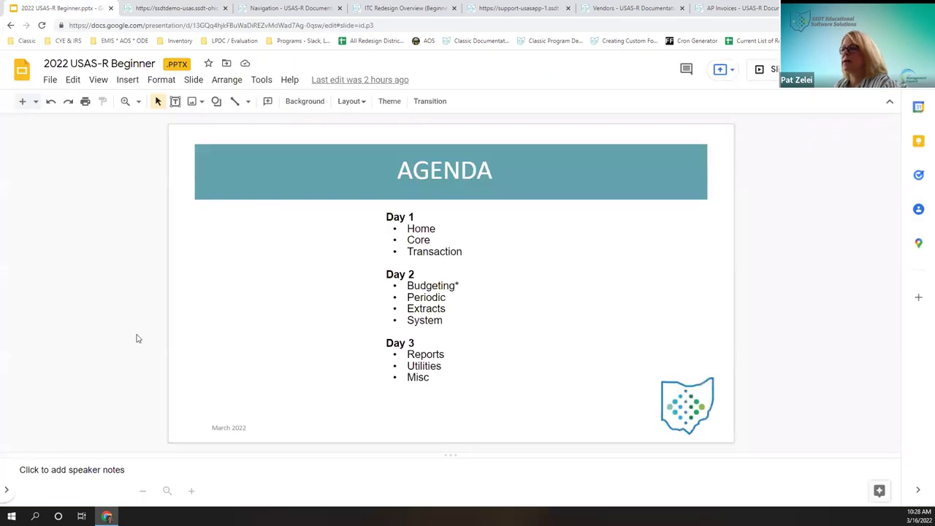
scroll(478, 264, down, 3)
scroll(738, 325, down, 3)
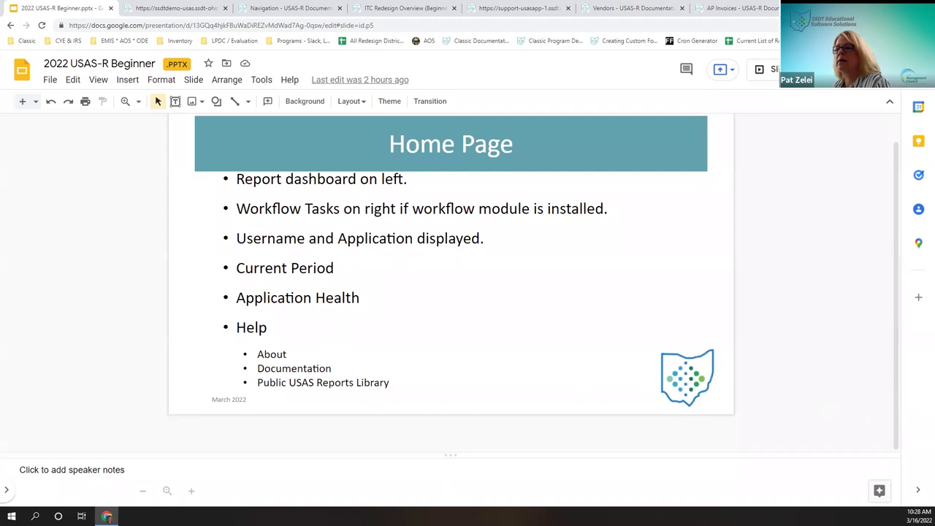
click(6, 491)
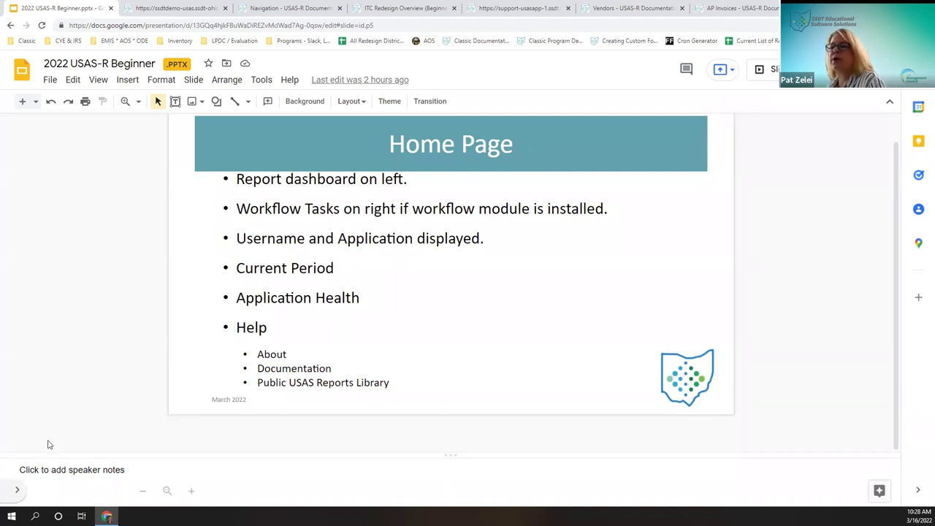
scroll(87, 390, down, 9)
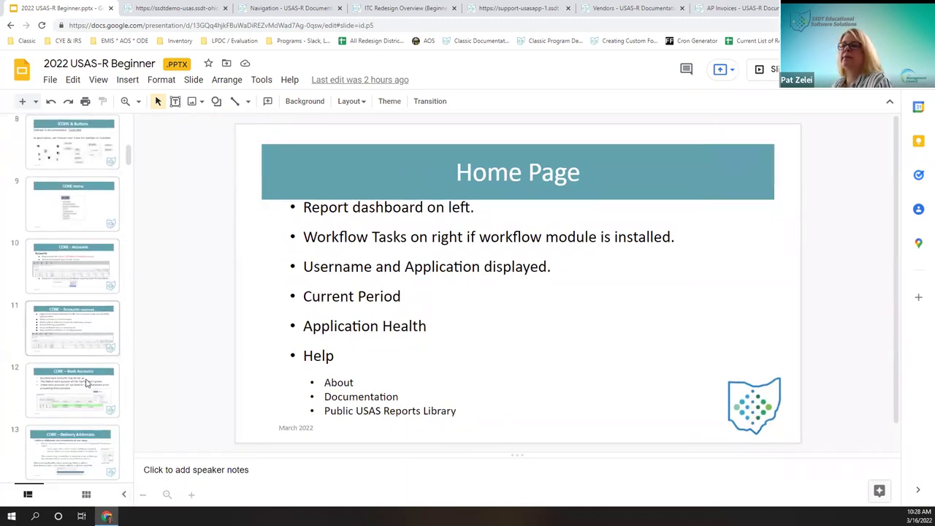
scroll(84, 378, down, 2)
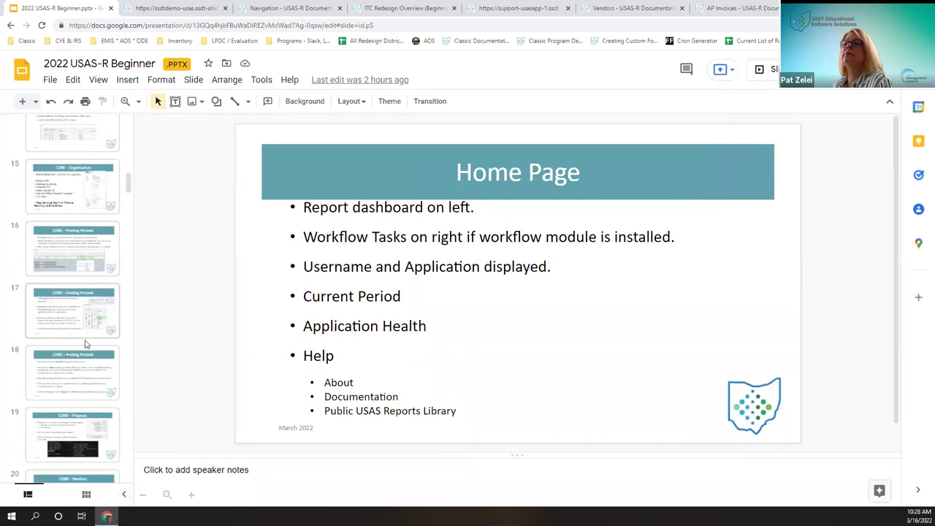
scroll(84, 366, down, 1)
click(85, 377)
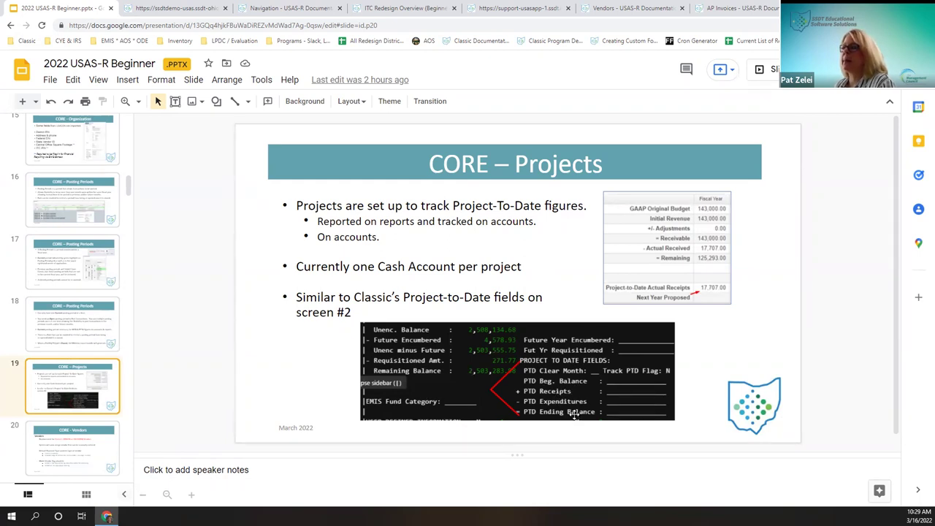
Step: Return to the USAS-R demo site and reload the Projects list
click(139, 10)
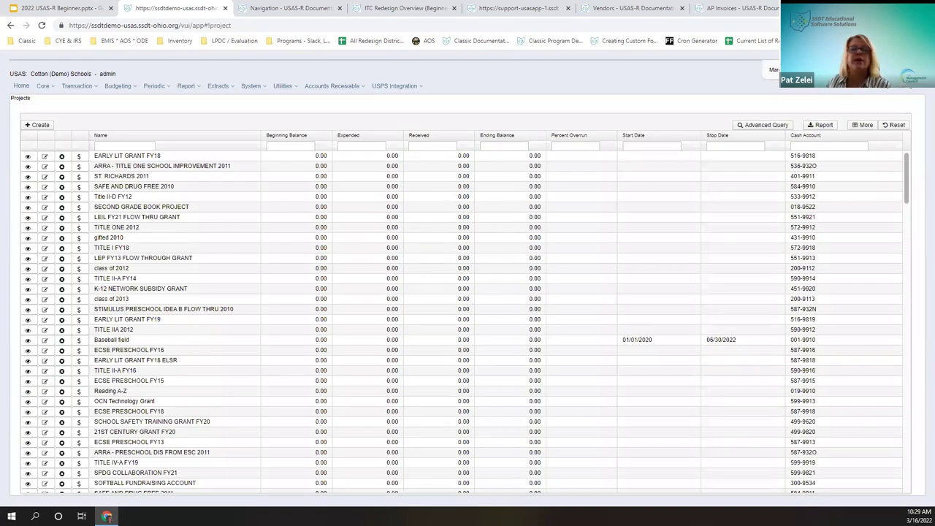
click(46, 86)
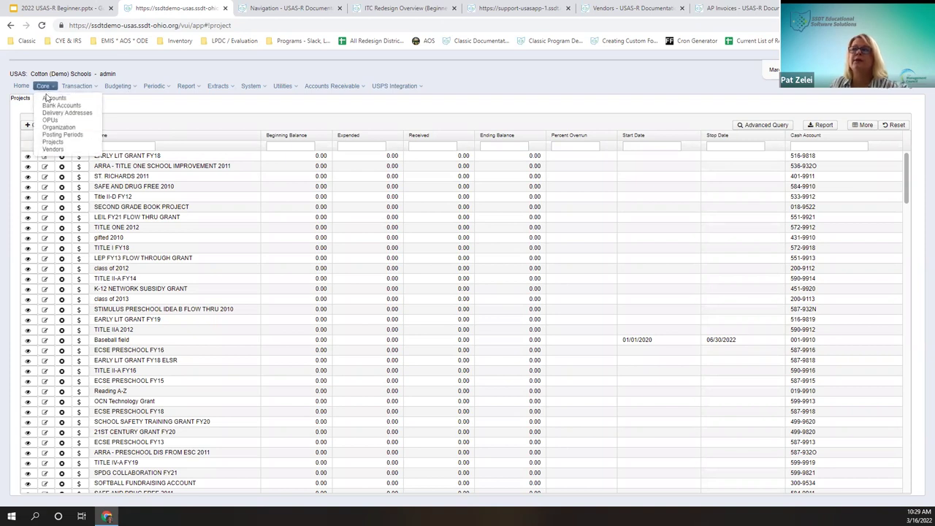
click(58, 141)
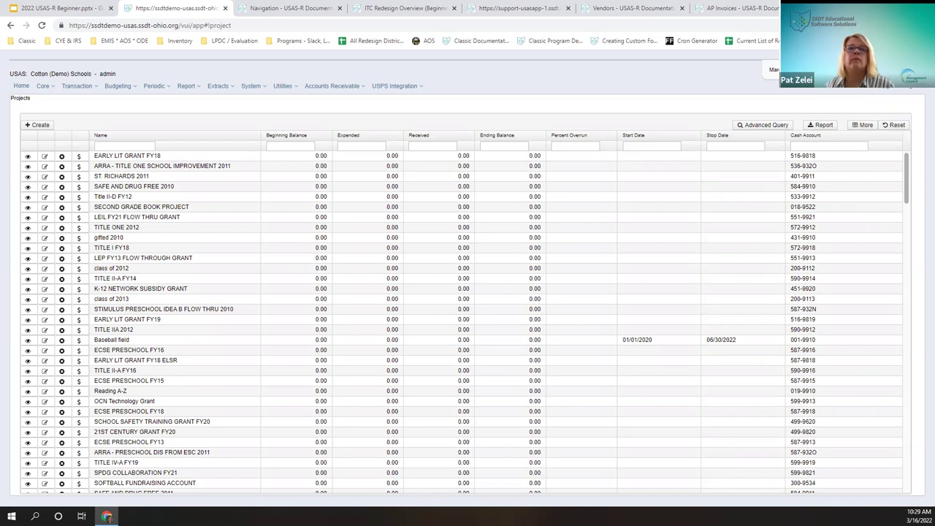
Step: Try a %athletic% name filter on the Projects grid, then clear the Name filter
click(139, 146)
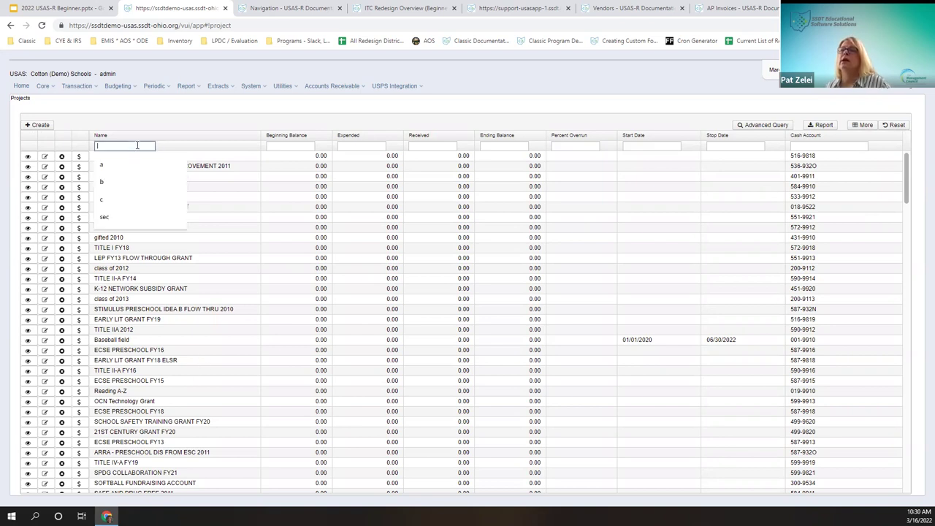
click(137, 185)
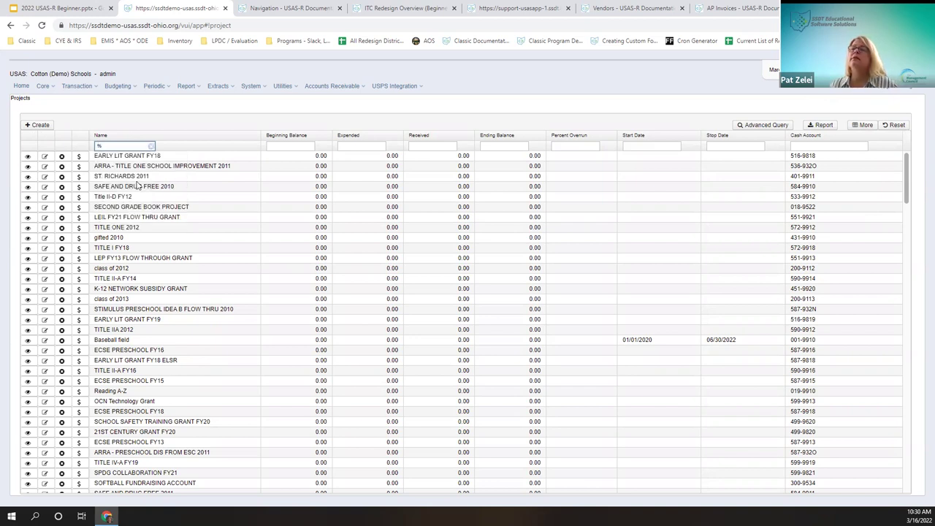
text(%)
text(title)
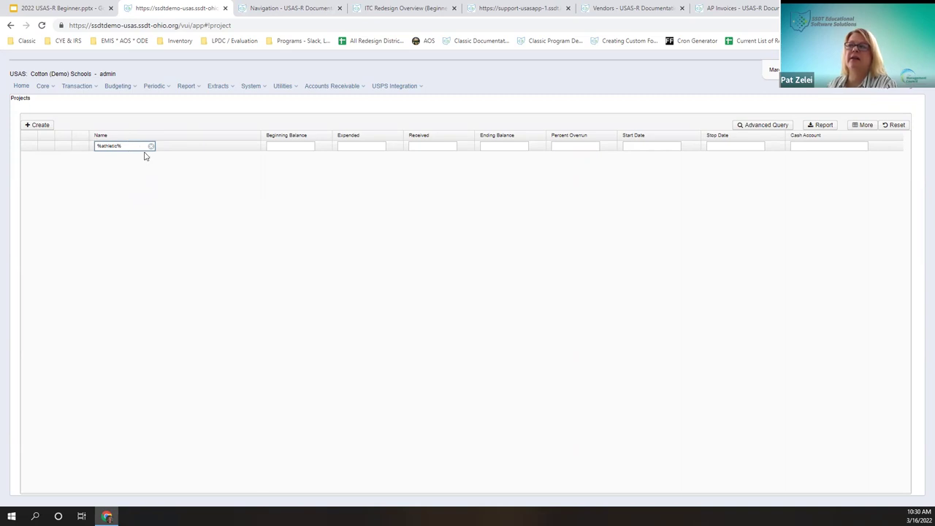
click(151, 146)
click(46, 127)
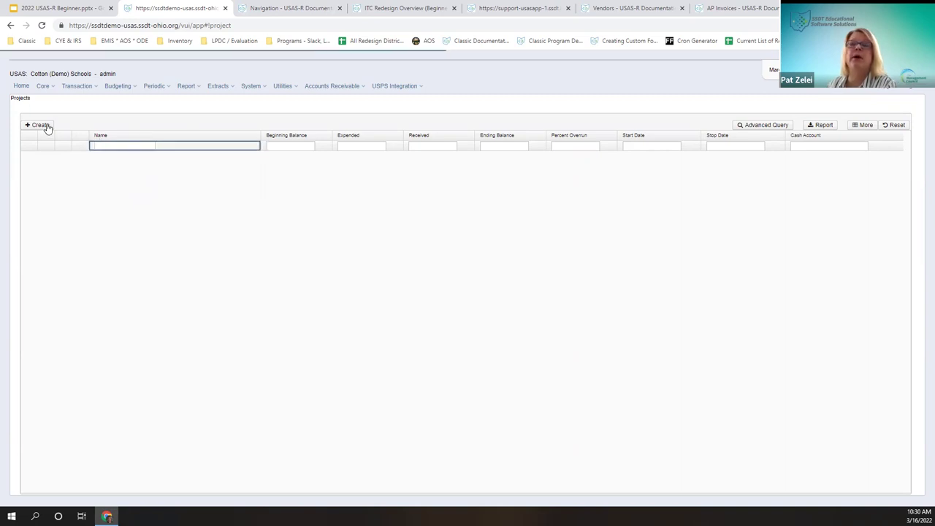
Step: Create a new project named 'Athletic Field'
click(46, 127)
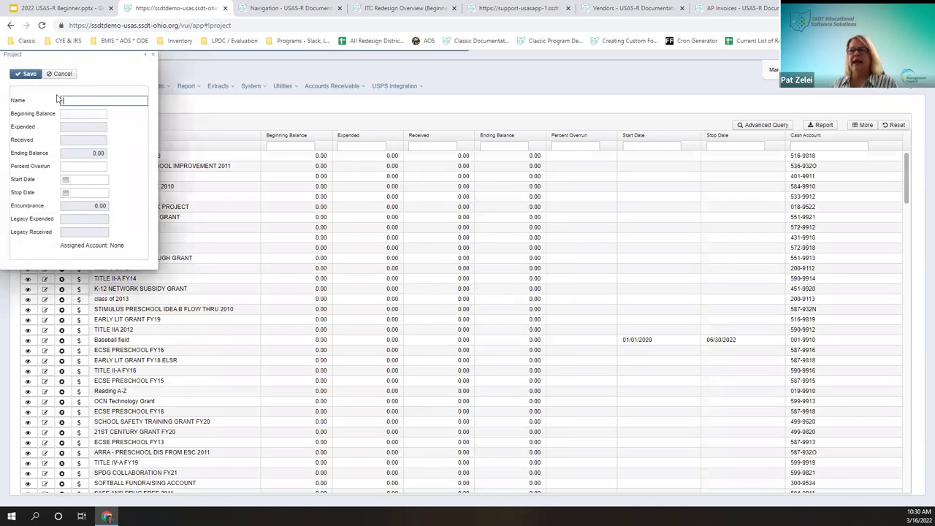
drag(105, 54, 213, 109)
click(184, 155)
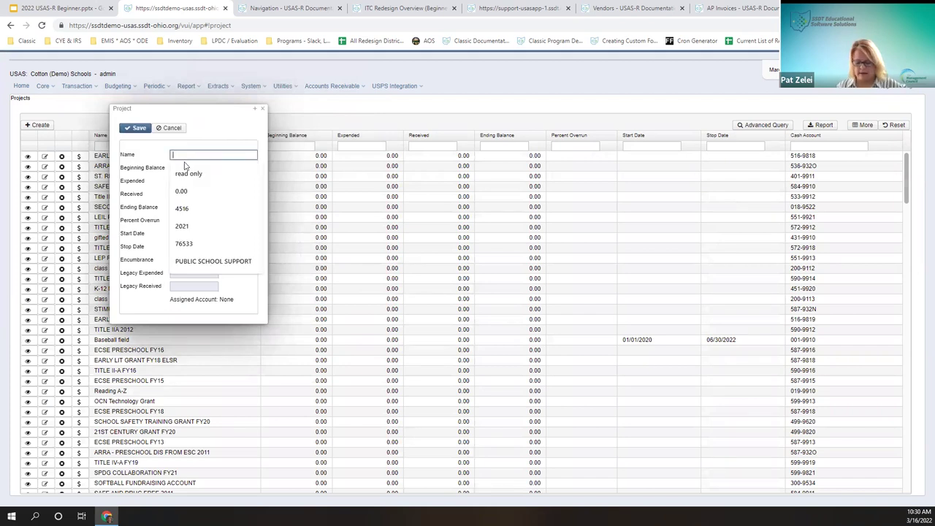
text(Athletic Field)
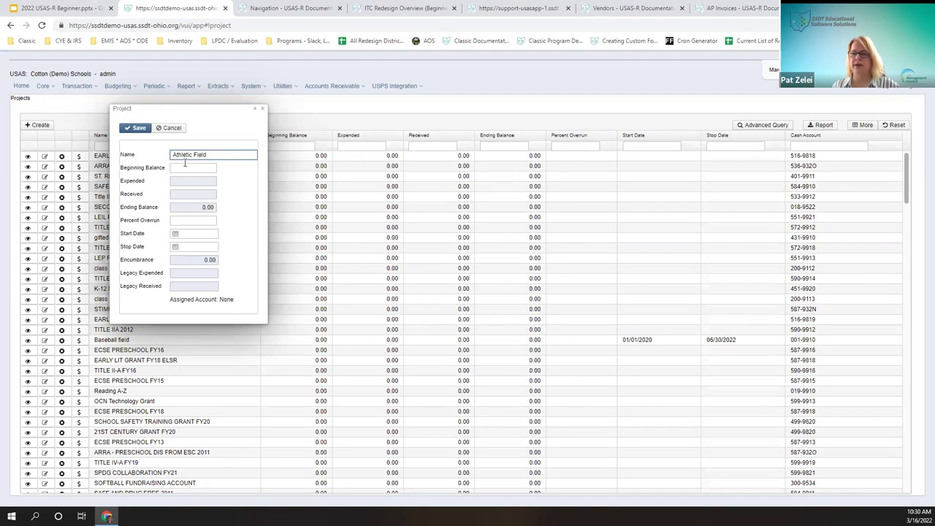
key(Tab)
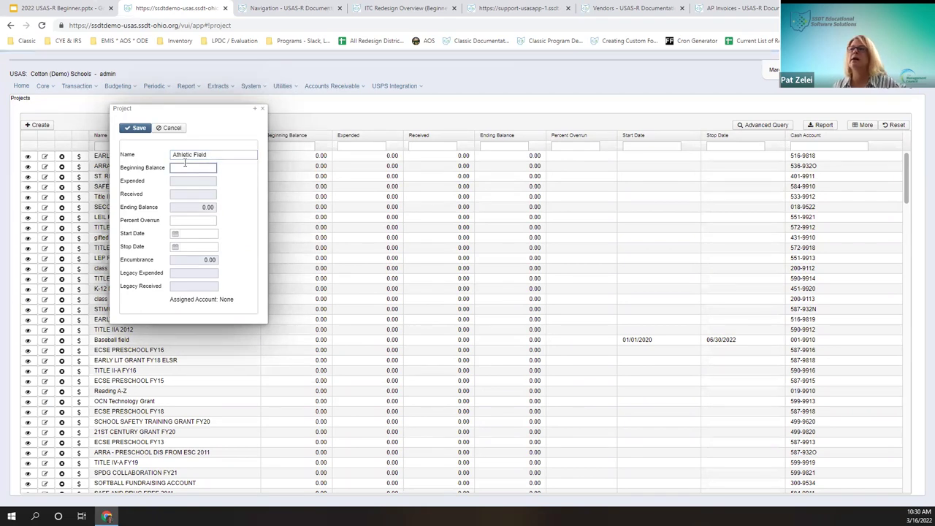
key(Tab)
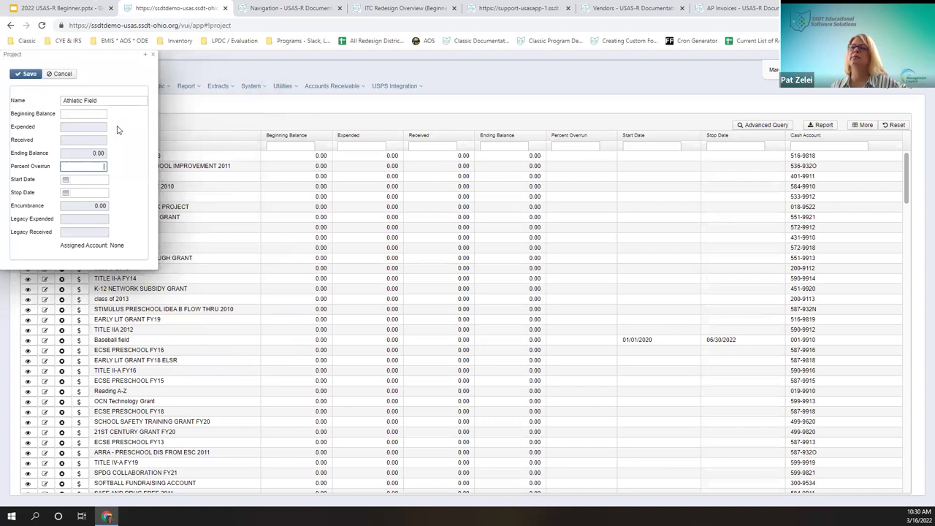
drag(116, 54, 205, 70)
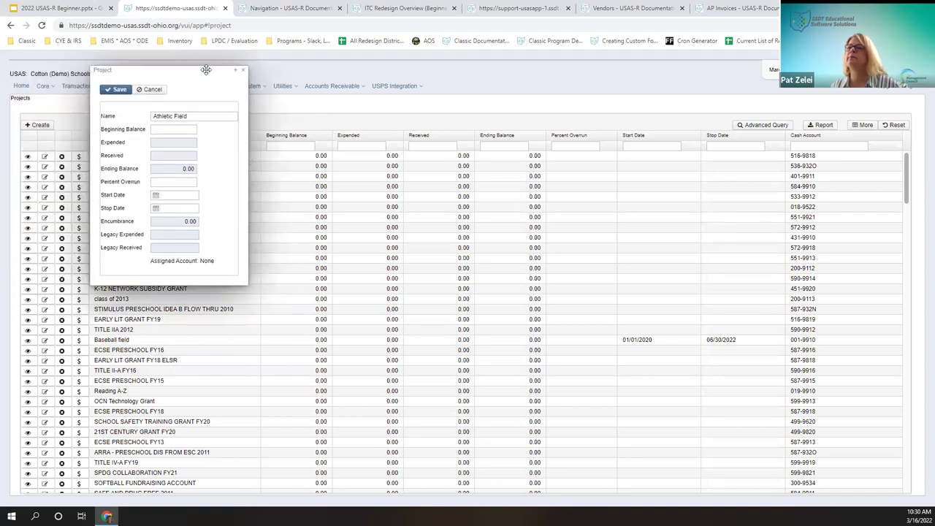
Step: Enter start date 010120 and stop date 063022, then save the project
click(176, 196)
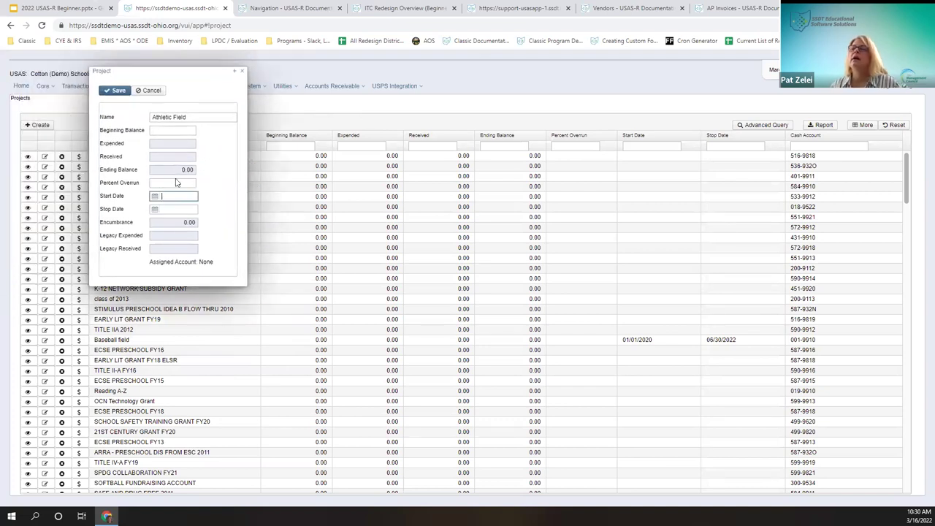
drag(177, 70, 146, 169)
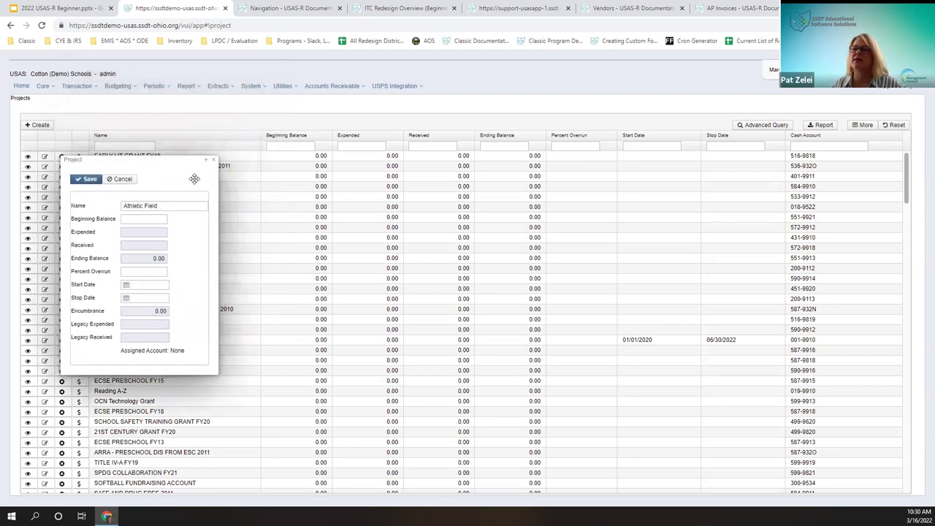
drag(183, 162, 189, 183)
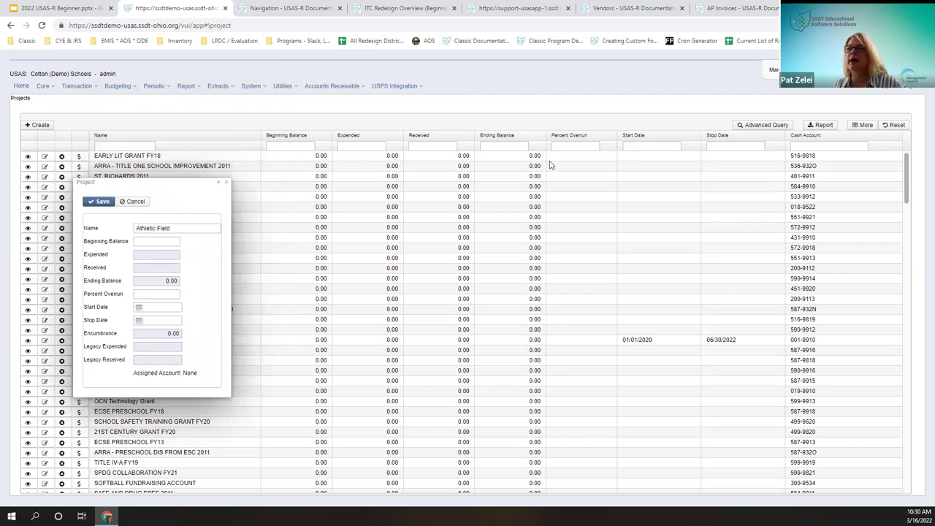
click(149, 308)
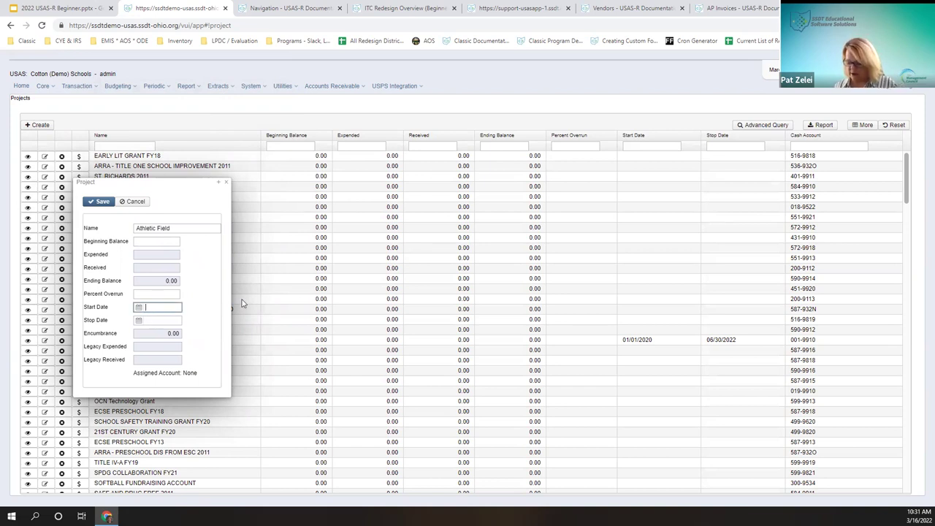
text(010120)
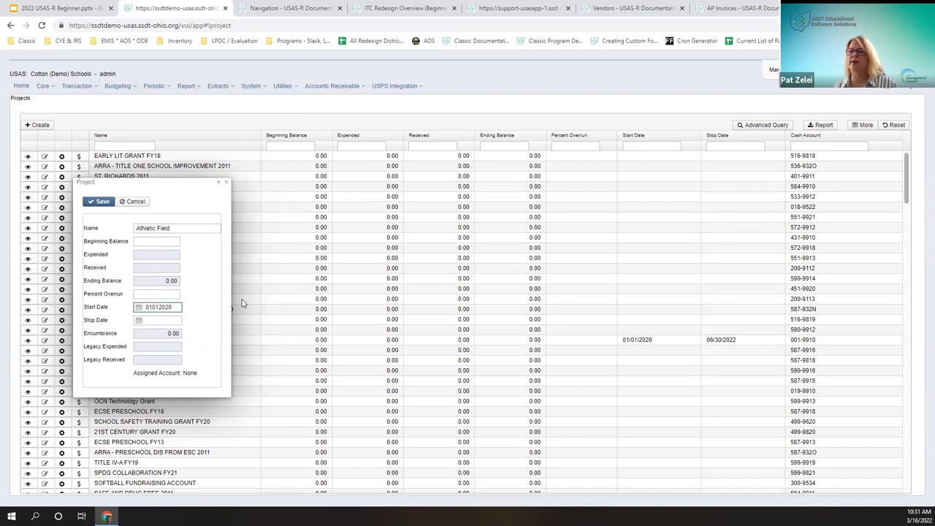
key(BackSpace)
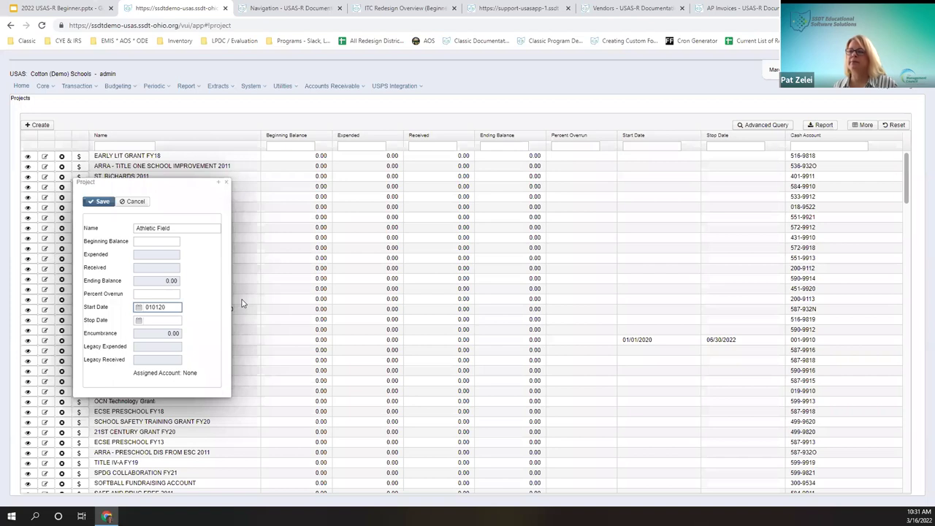
text(0)
key(Tab)
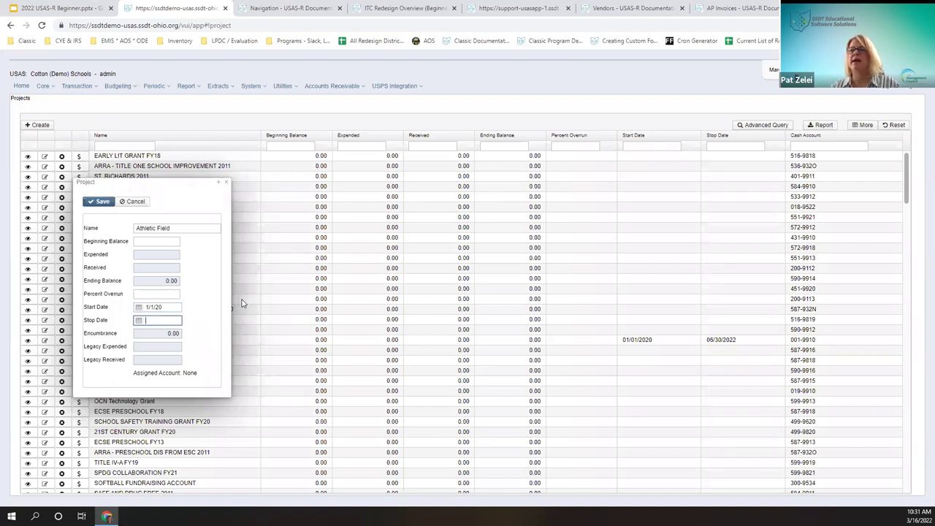
text(063022)
key(Tab)
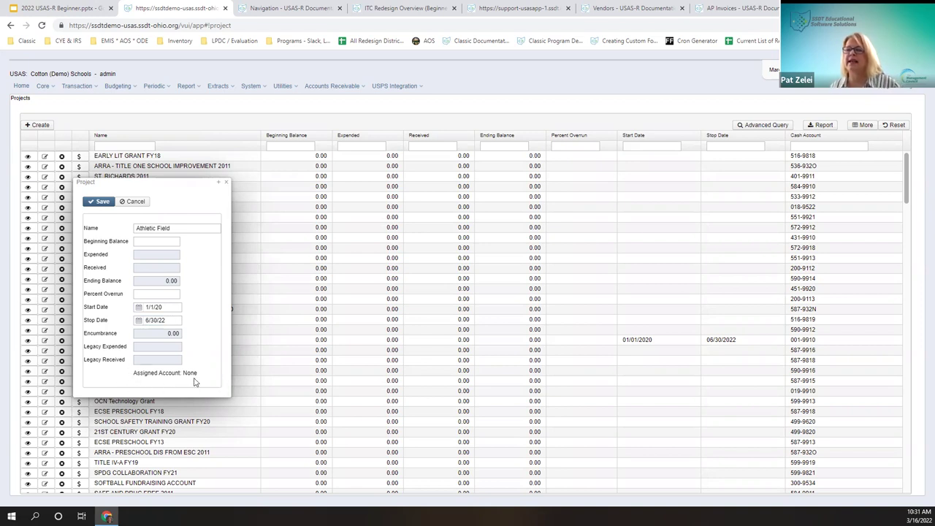
click(107, 210)
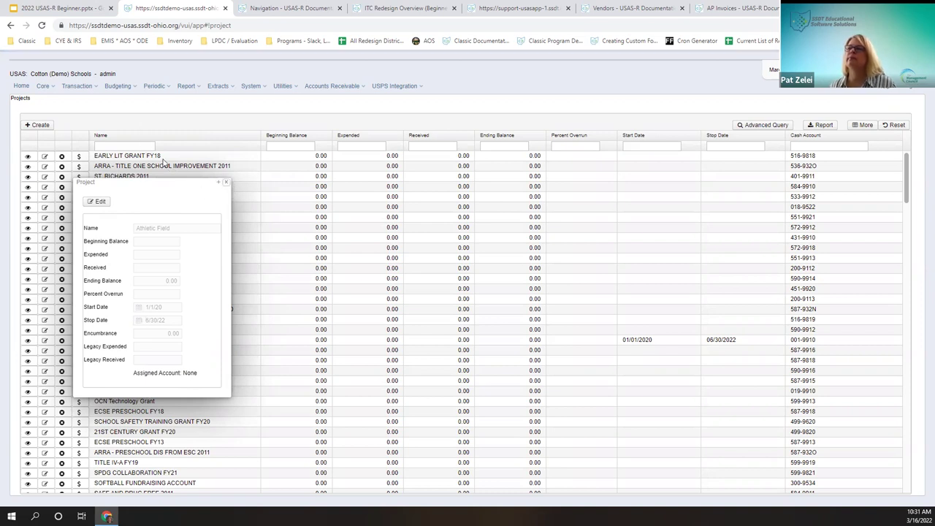
Step: Type 'ath' in the Projects Name filter to show only Athletic Field
click(128, 146)
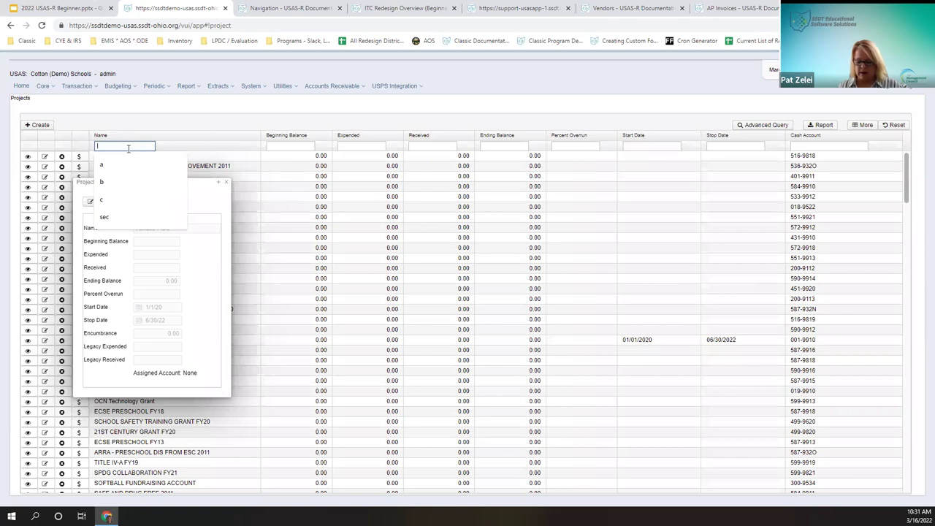
text(a)
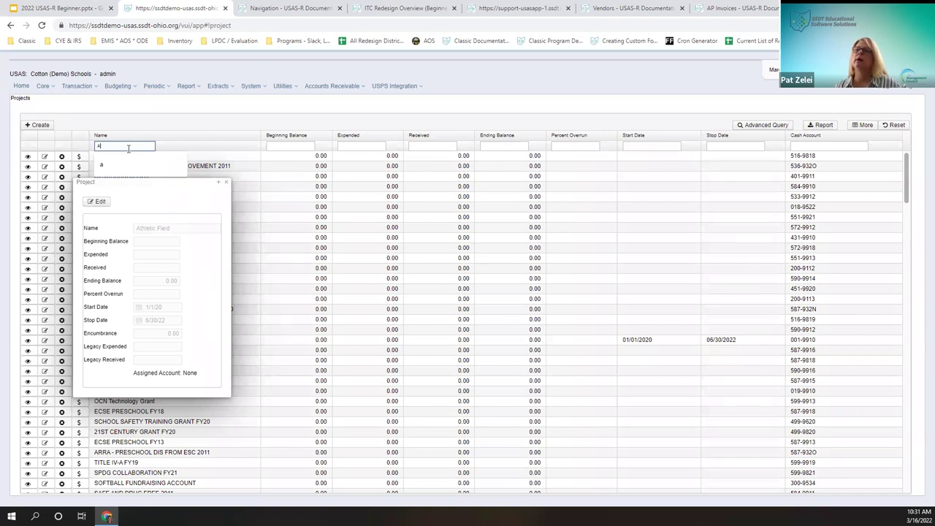
text(th)
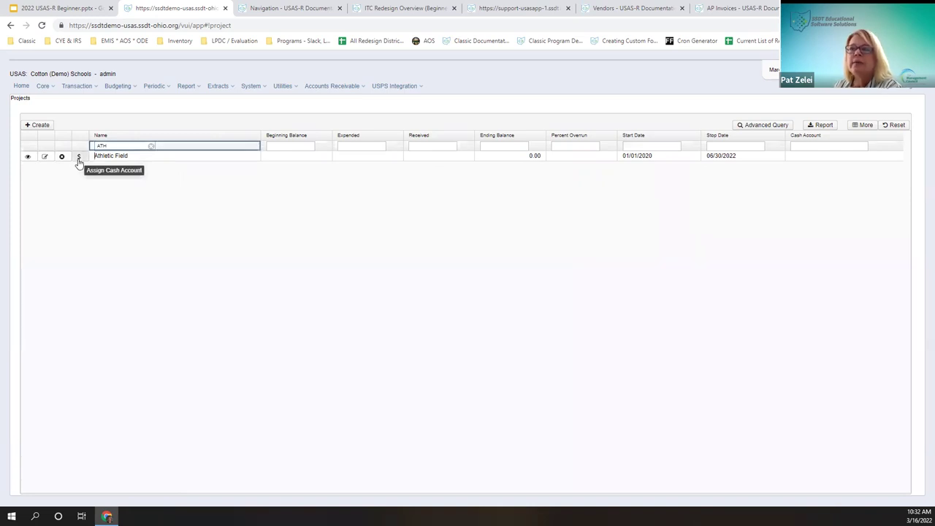
Step: Assign cash account 003-9922 - PERMANENT IMPROVEMENT to the Athletic Field project
click(78, 158)
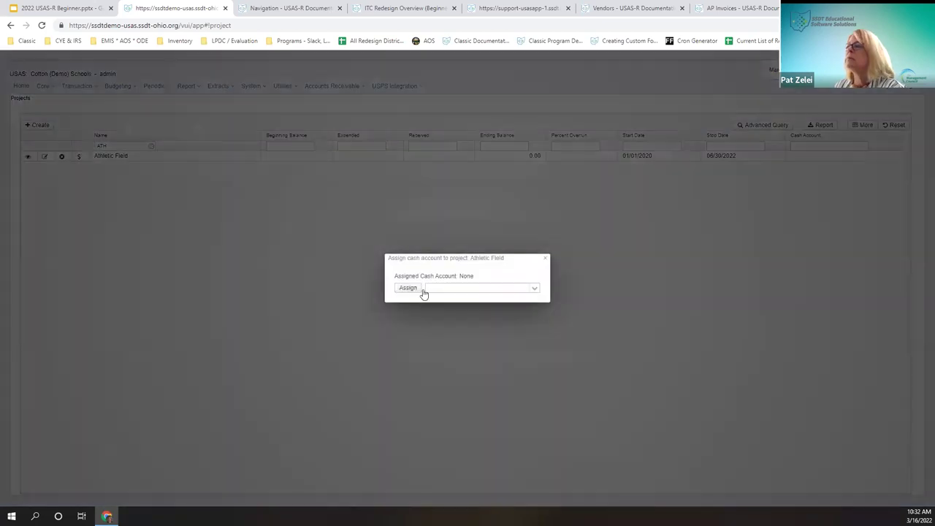
click(534, 290)
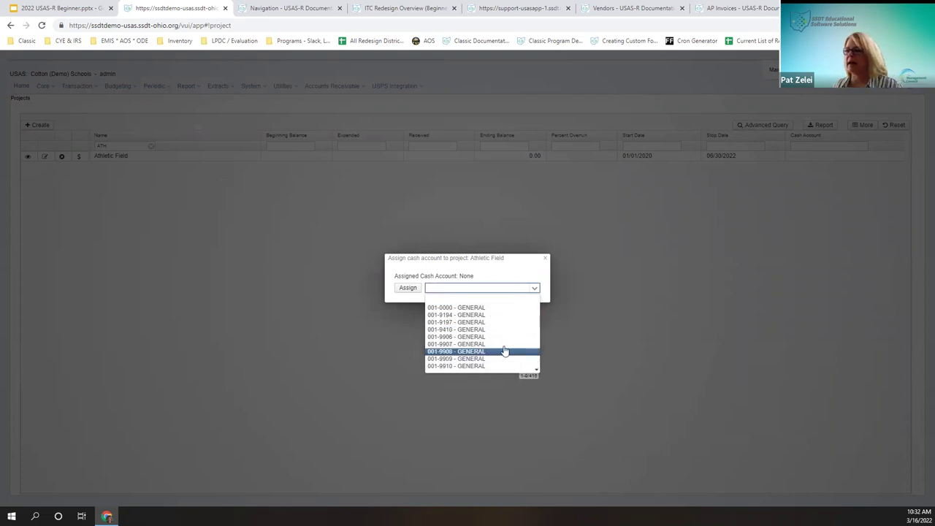
click(499, 358)
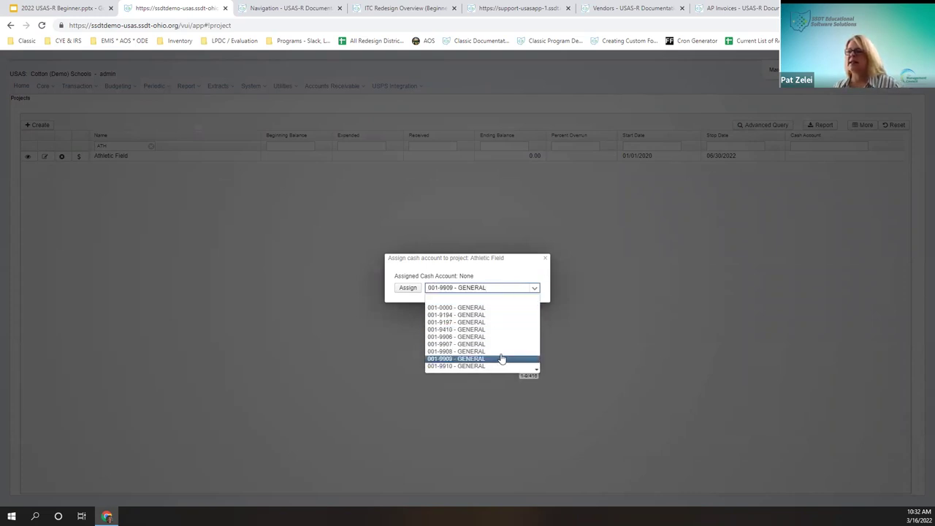
scroll(501, 358, down, 3)
click(514, 286)
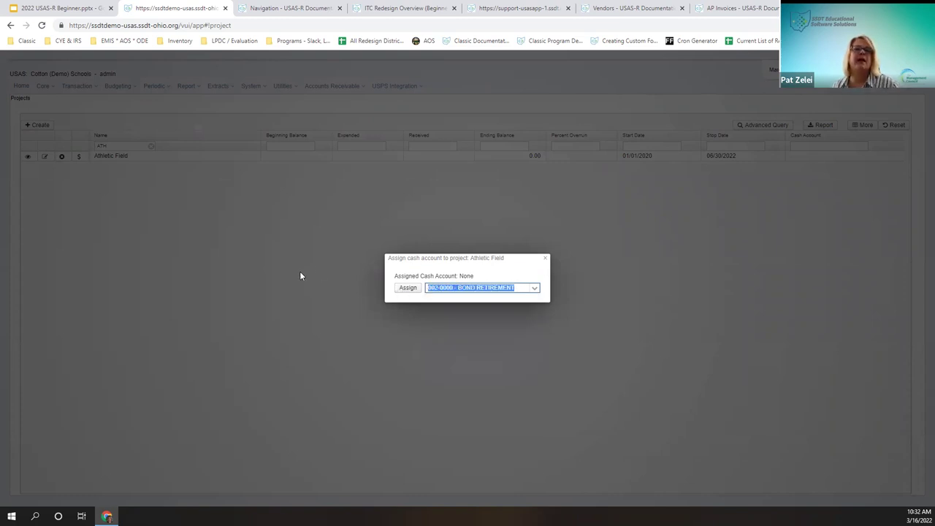
text(003)
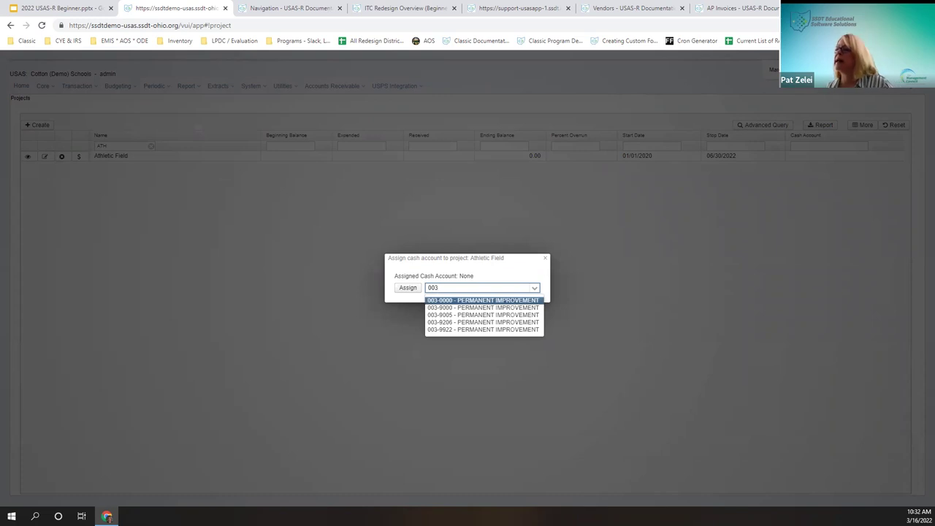
key(Down)
key(Down)
key(Down)
key(Down)
key(Return)
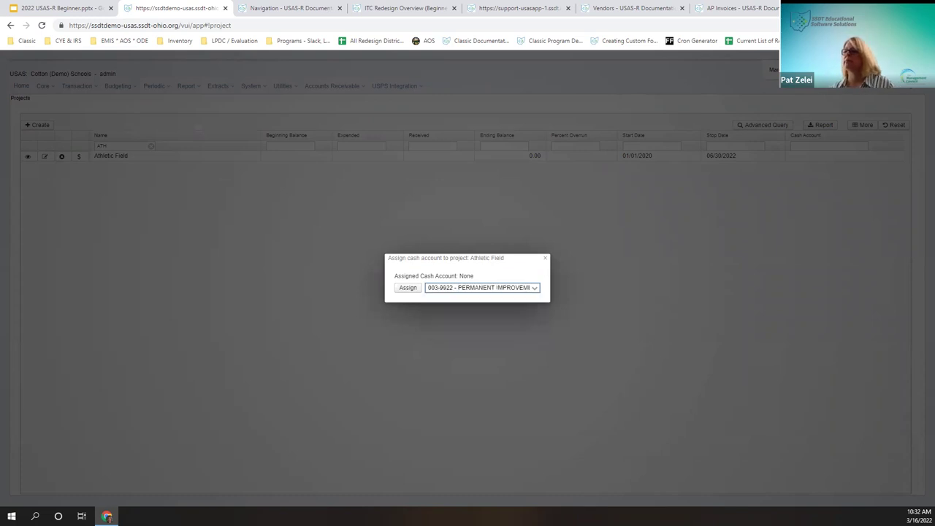
click(408, 288)
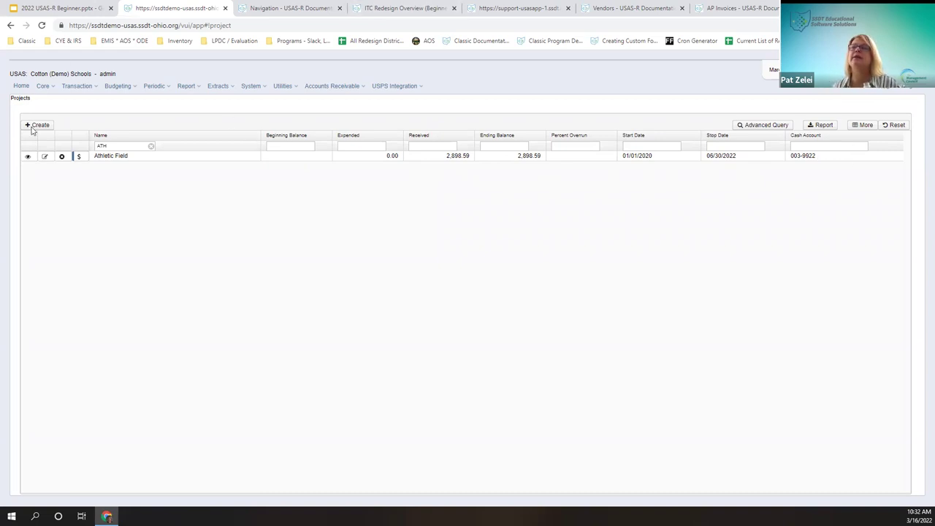
click(29, 157)
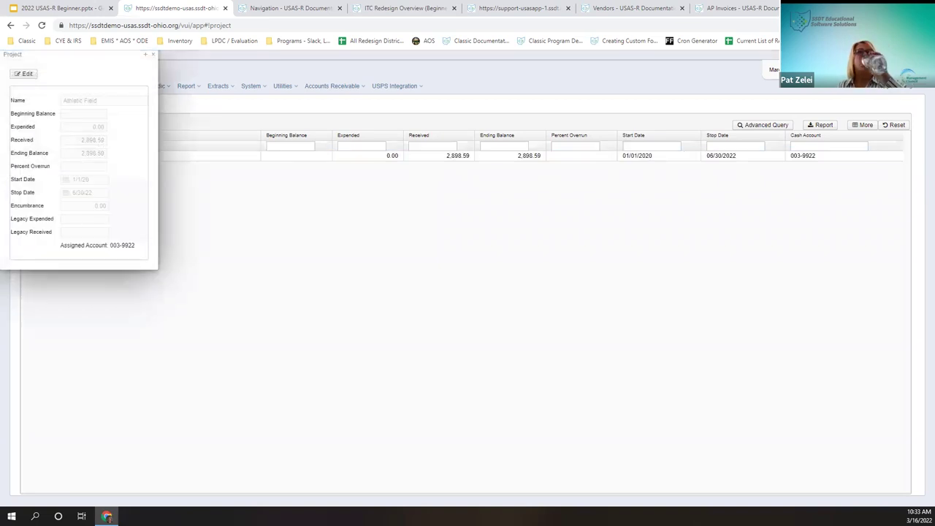
click(28, 74)
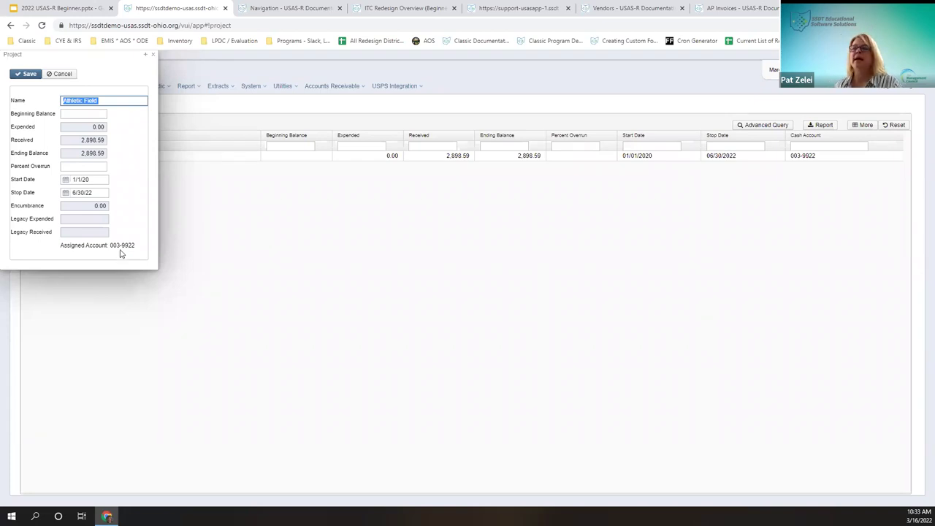
drag(109, 55, 289, 91)
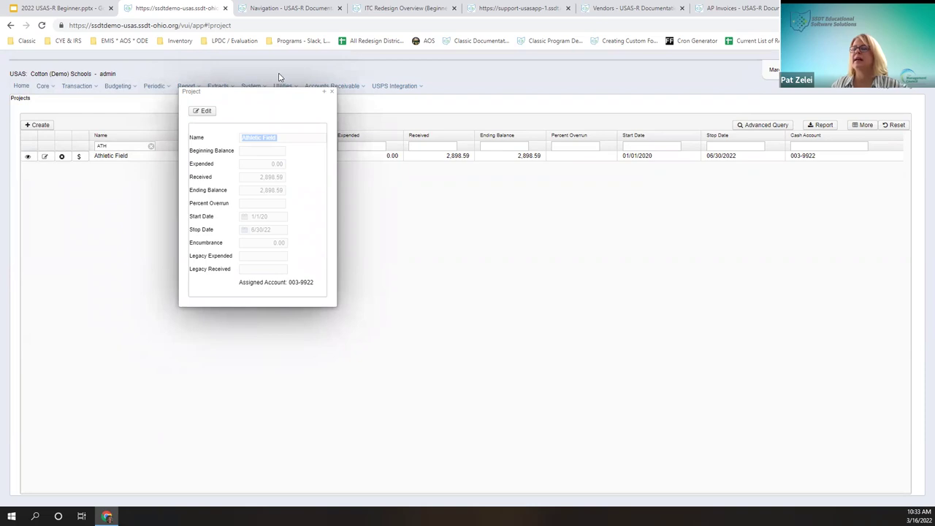
click(332, 91)
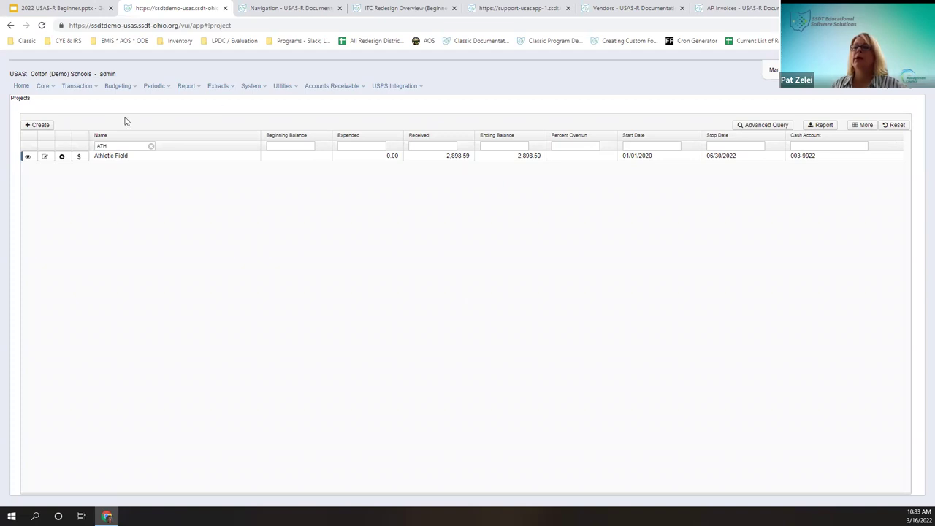
Step: Go to Core > Vendors and view the first vendor's record with its 1099 settings
click(52, 87)
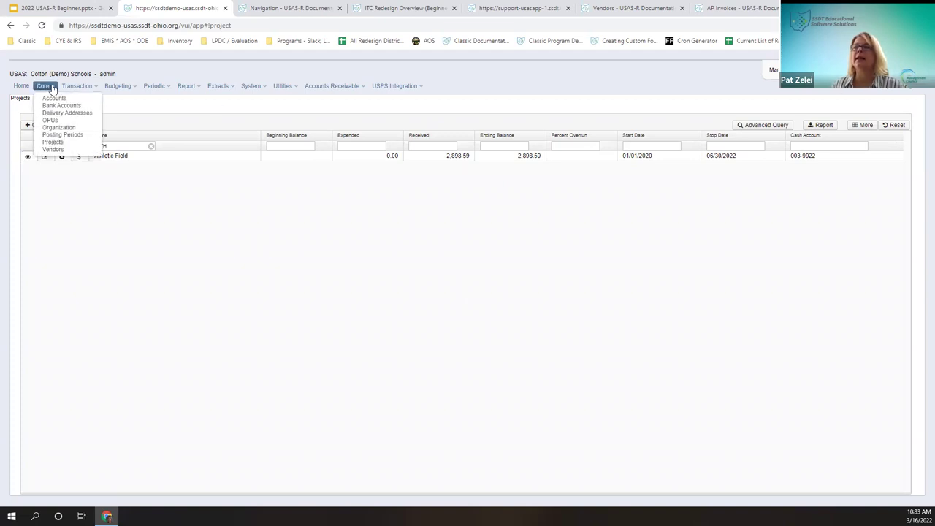
click(53, 149)
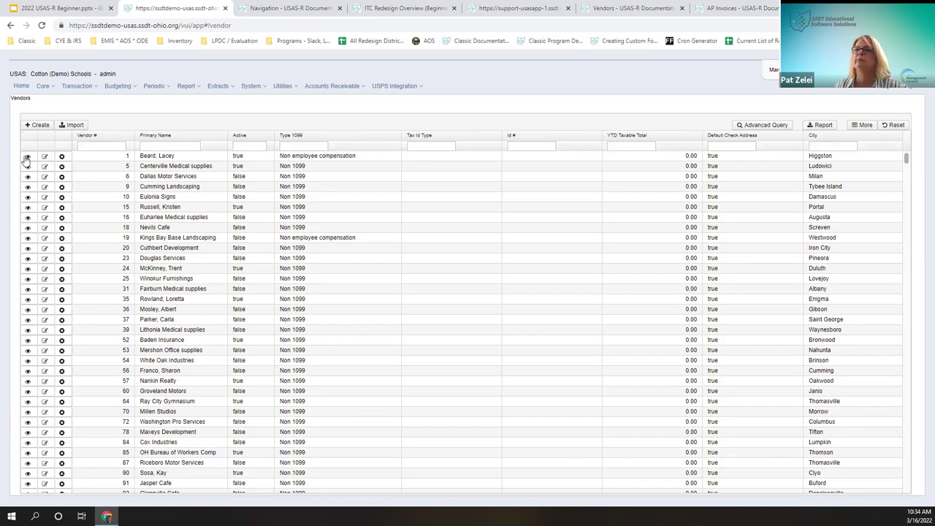
click(27, 157)
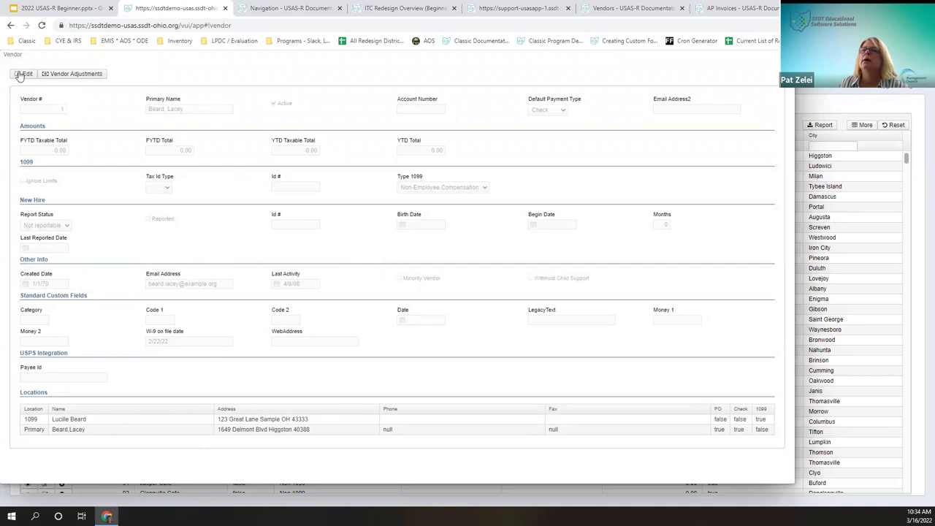
Step: Put the vendor record into edit mode, then cancel with Escape without saving
click(25, 74)
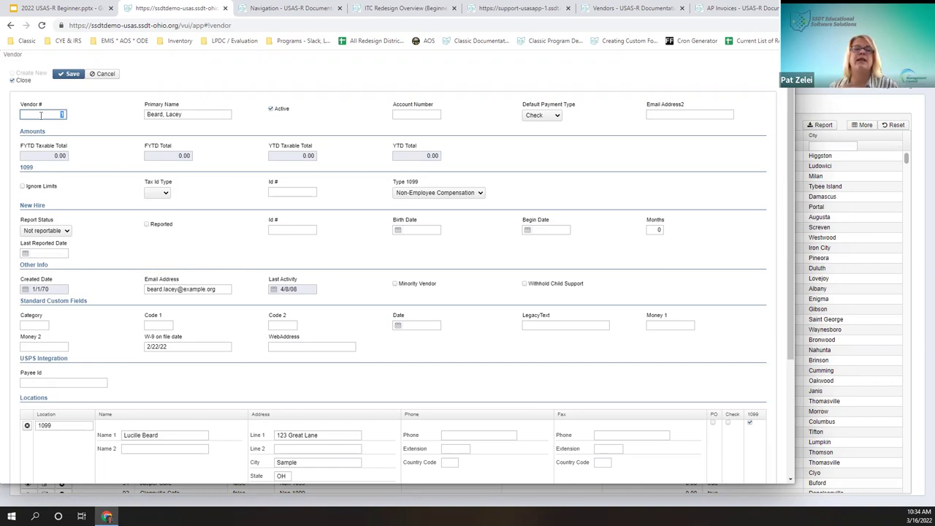
click(103, 76)
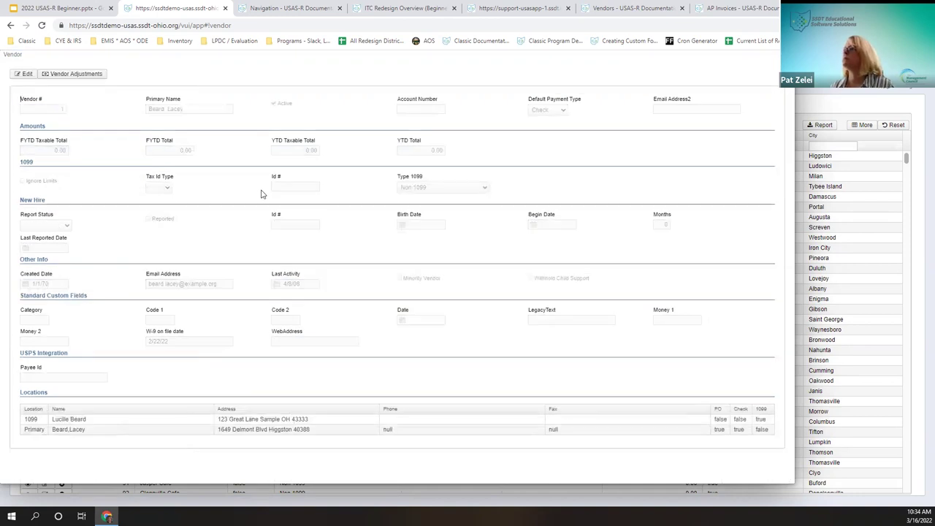
key(Escape)
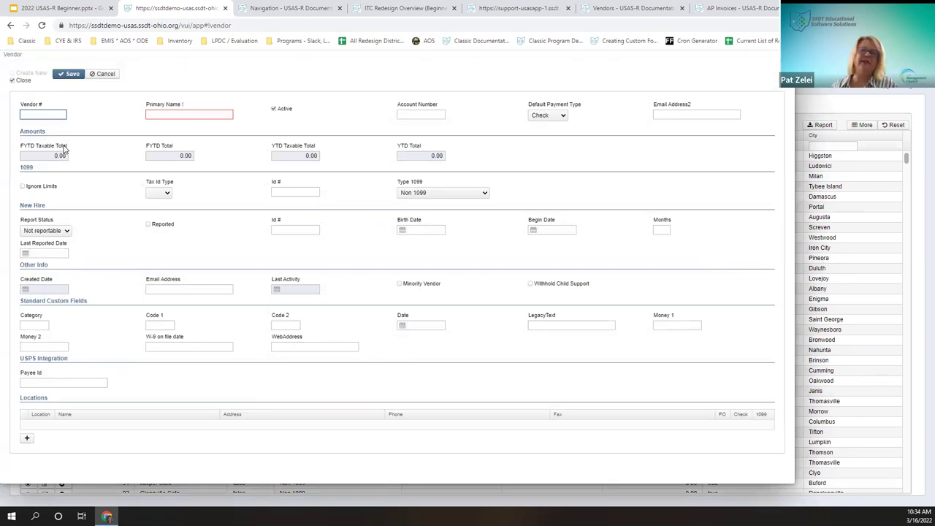
key(Tab)
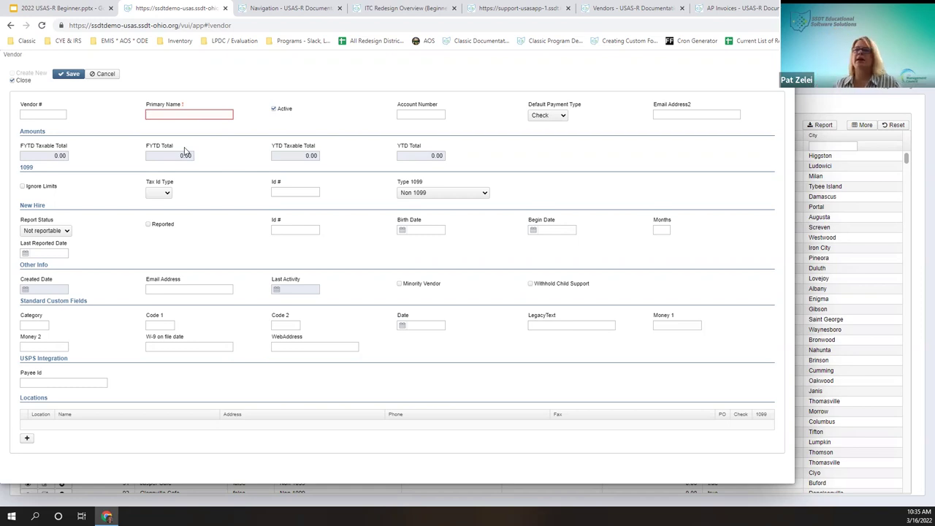
Step: Enter 'Pats Books' as Primary Name, keeping Active checked and Check as default payment type
text(Office)
key(BackSpace)
key(BackSpace)
key(BackSpace)
key(BackSpace)
key(BackSpace)
key(BackSpace)
text(Pat)
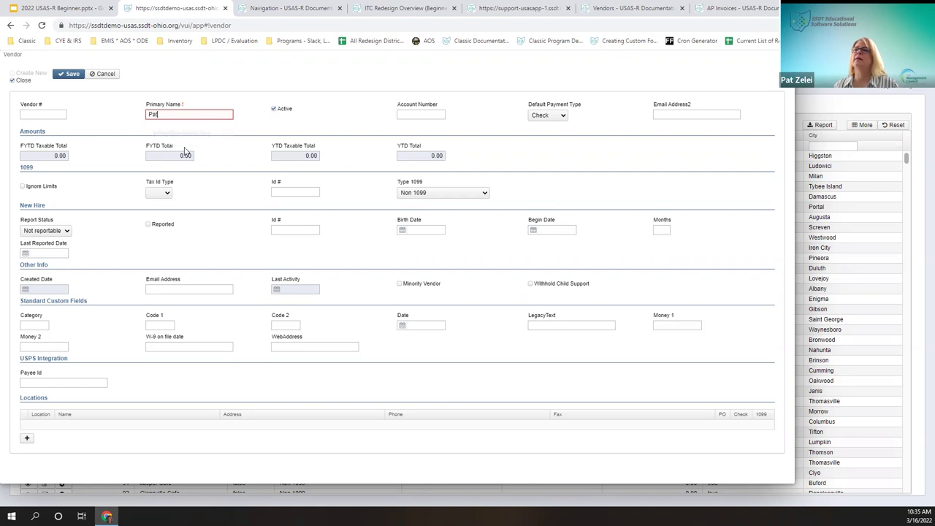
text(s Book)
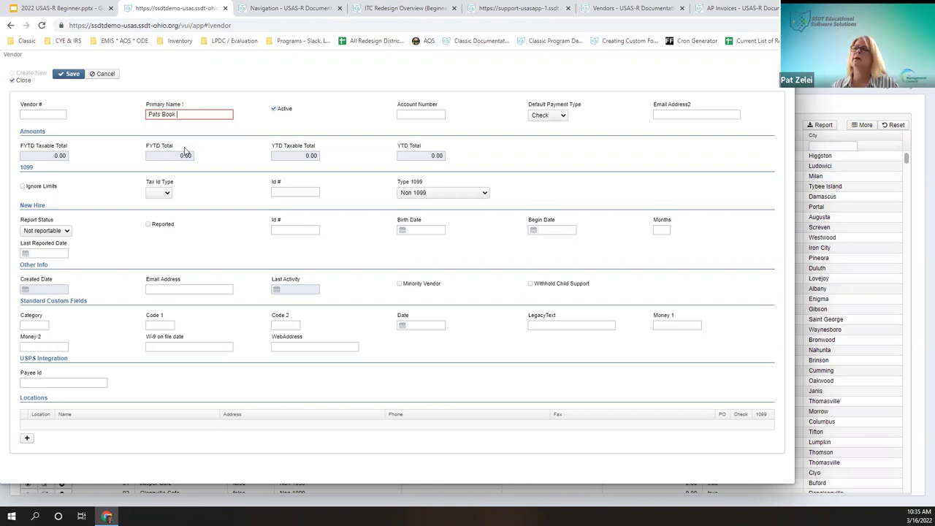
text(s)
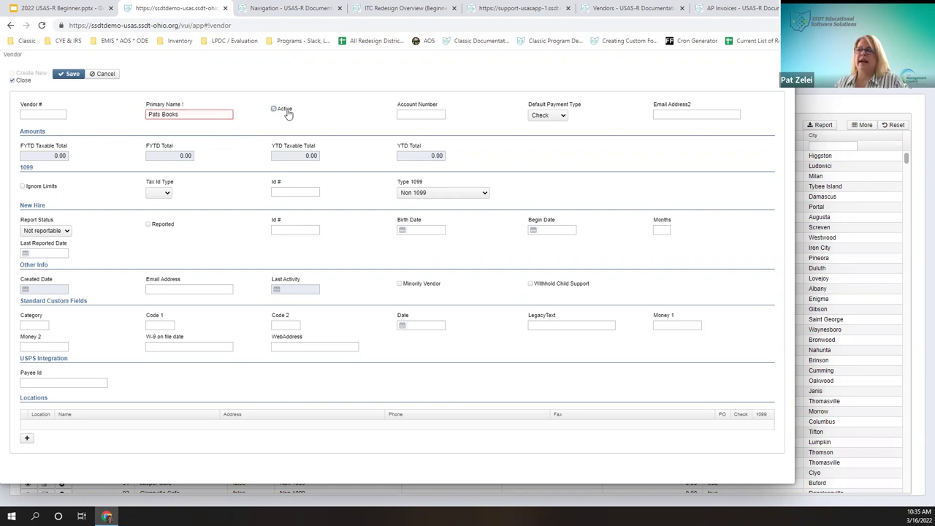
click(286, 110)
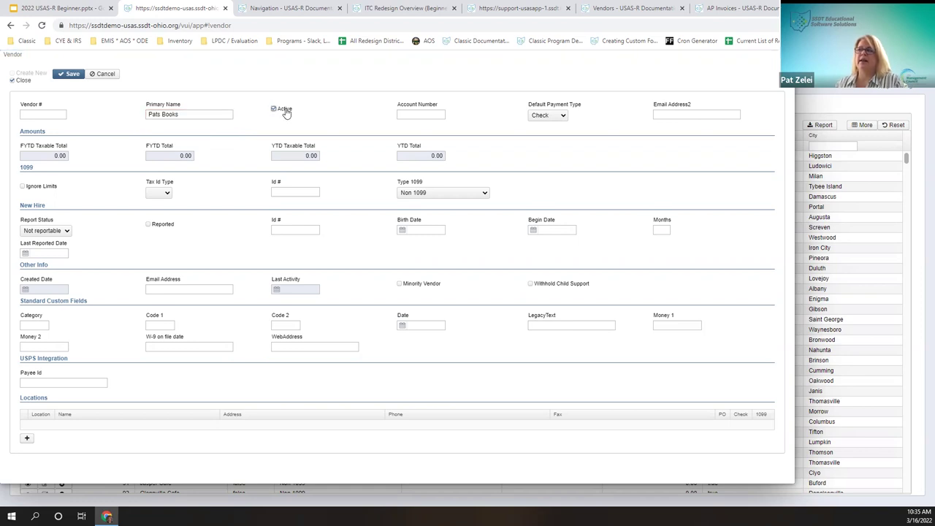
click(422, 113)
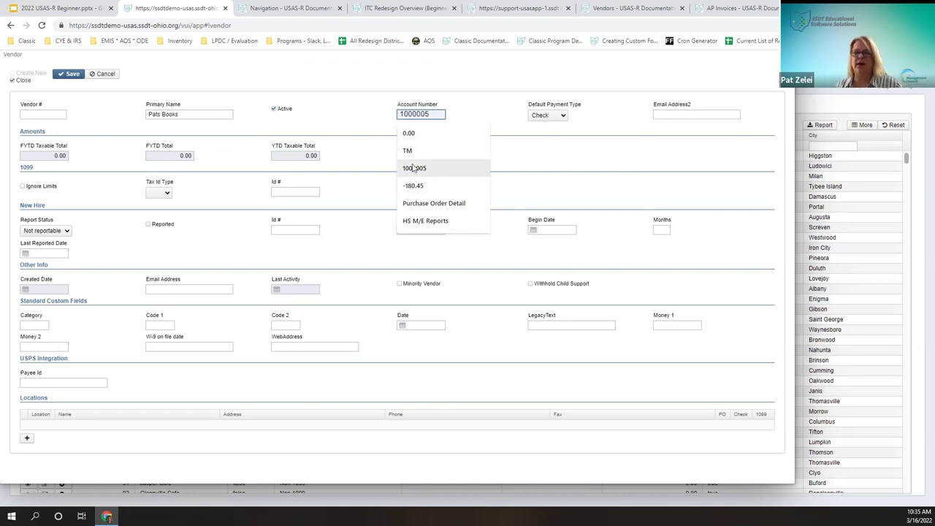
click(564, 118)
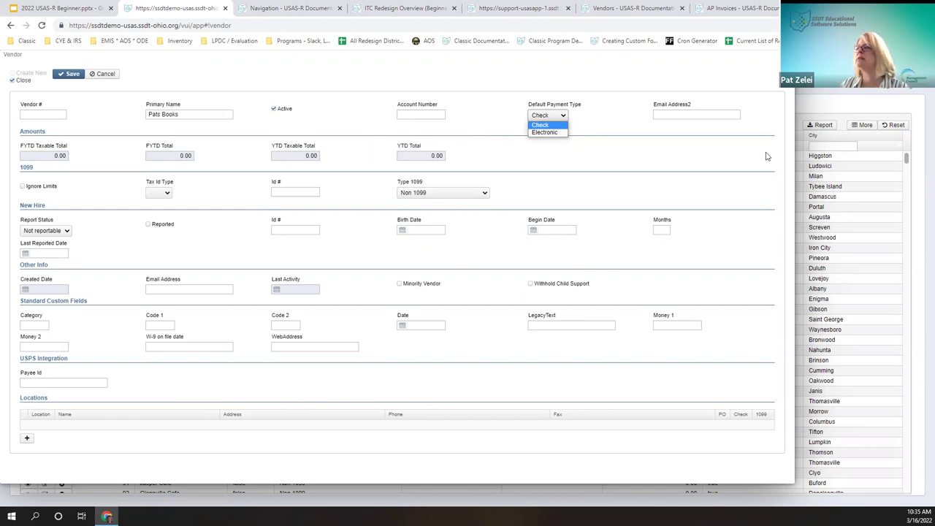
click(713, 114)
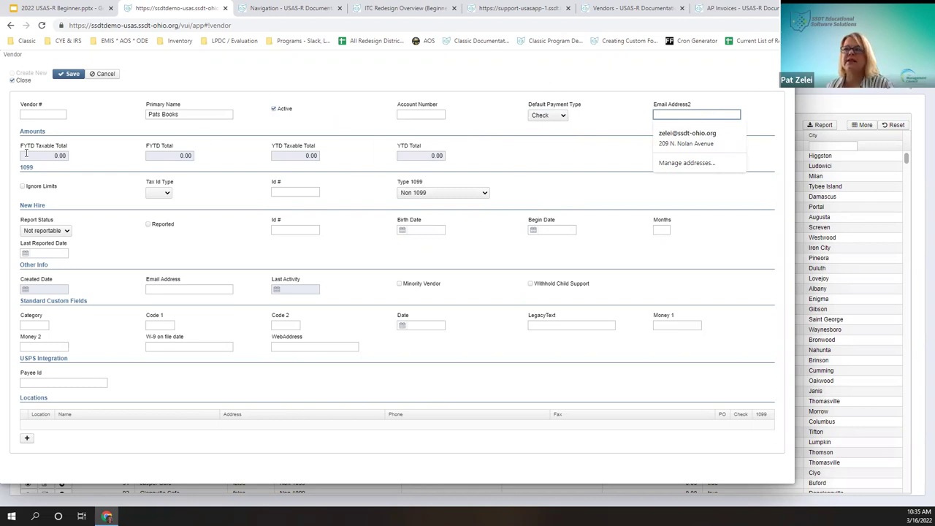
click(55, 156)
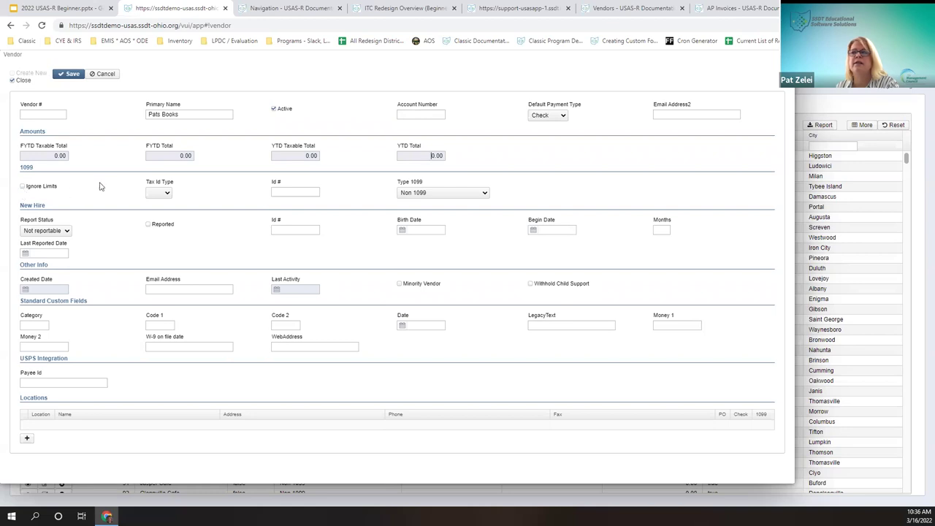
Step: Leave Ignore 1099 limits off, set Tax Id Type to EIN, and enter the tax ID number
click(23, 186)
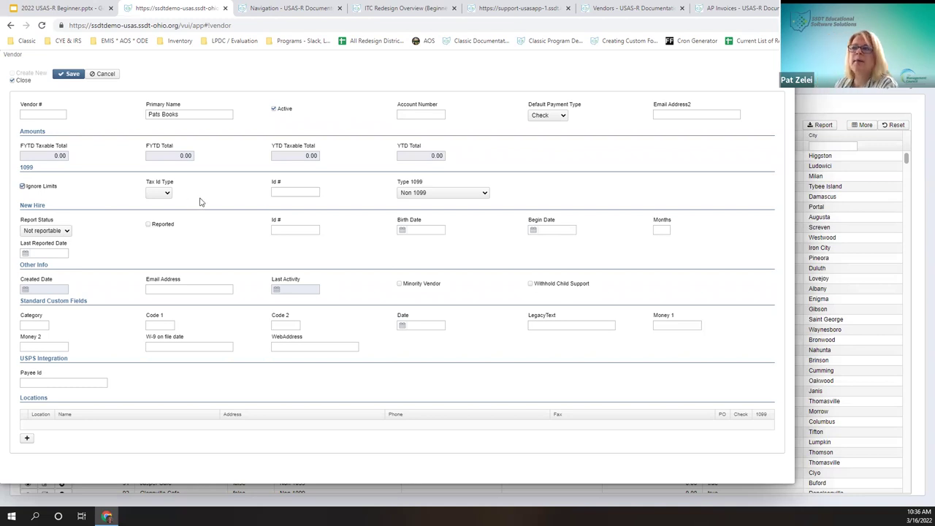
click(42, 188)
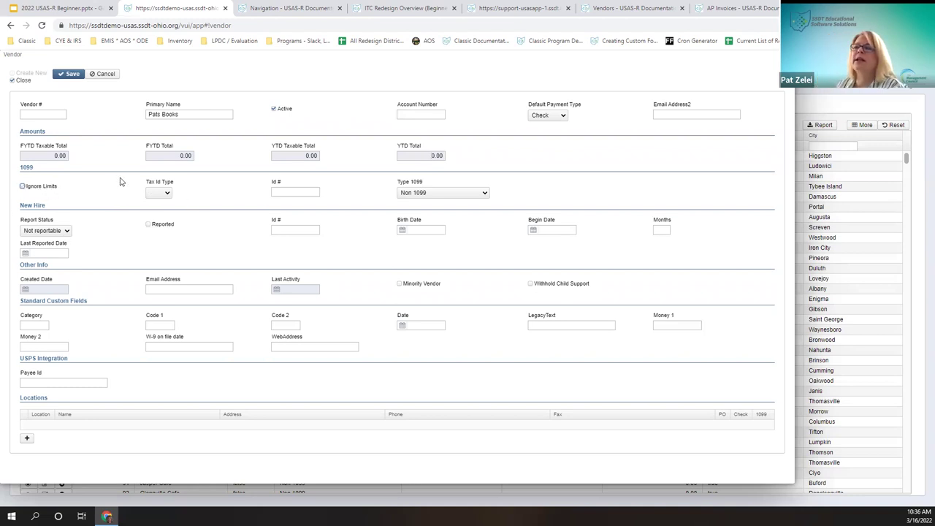
click(158, 195)
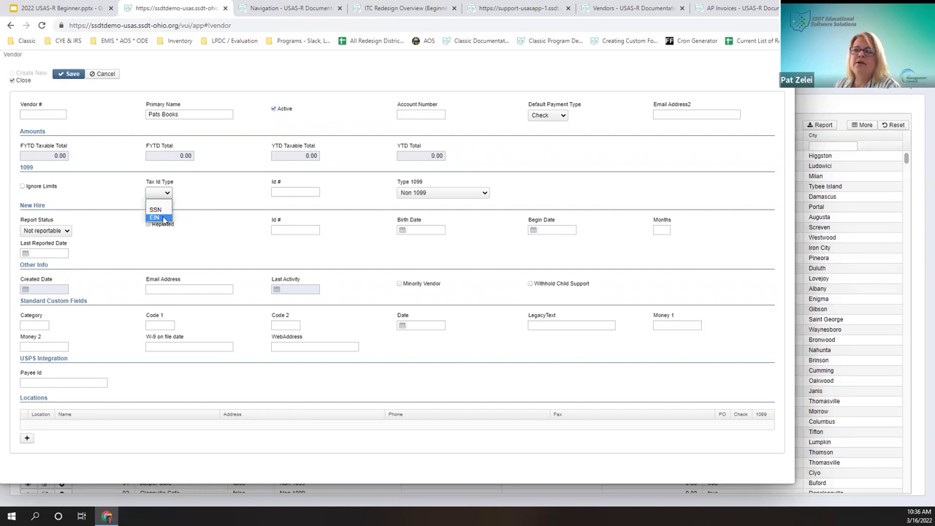
click(155, 218)
click(296, 192)
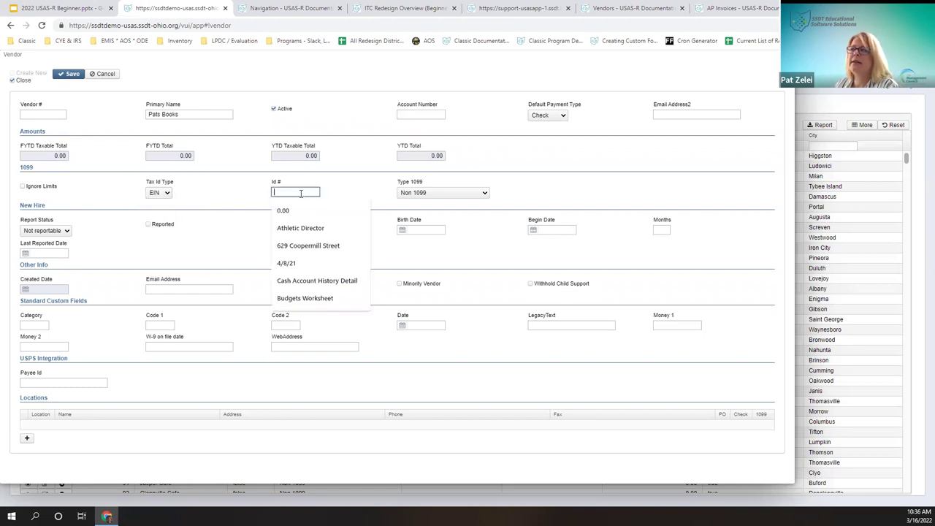
text(123456789413)
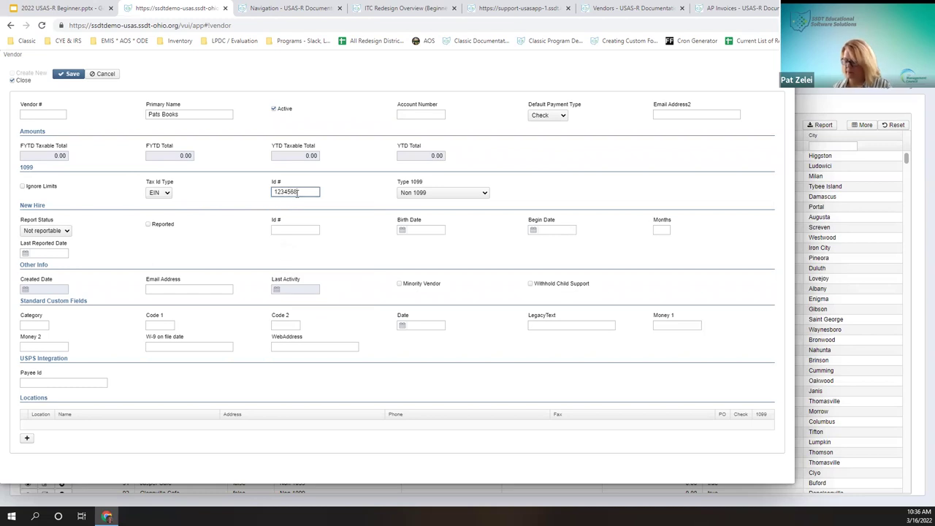
Step: Set Type 1099 to Non-Employee Compensation and keep new-hire status not reportable
click(432, 194)
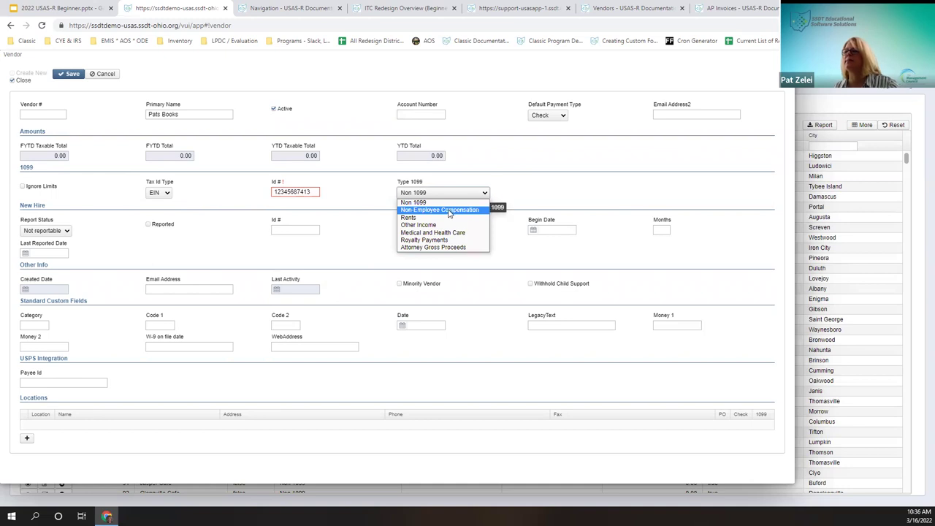
click(449, 210)
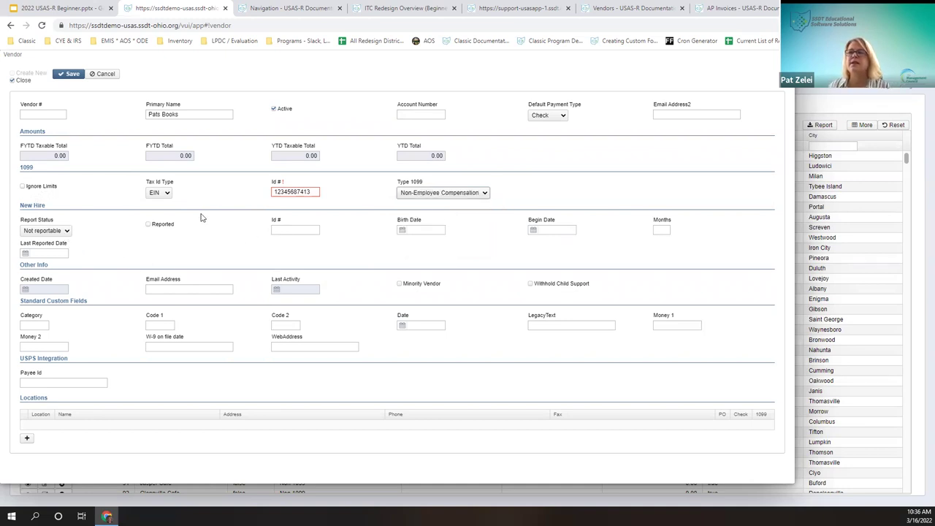
click(43, 236)
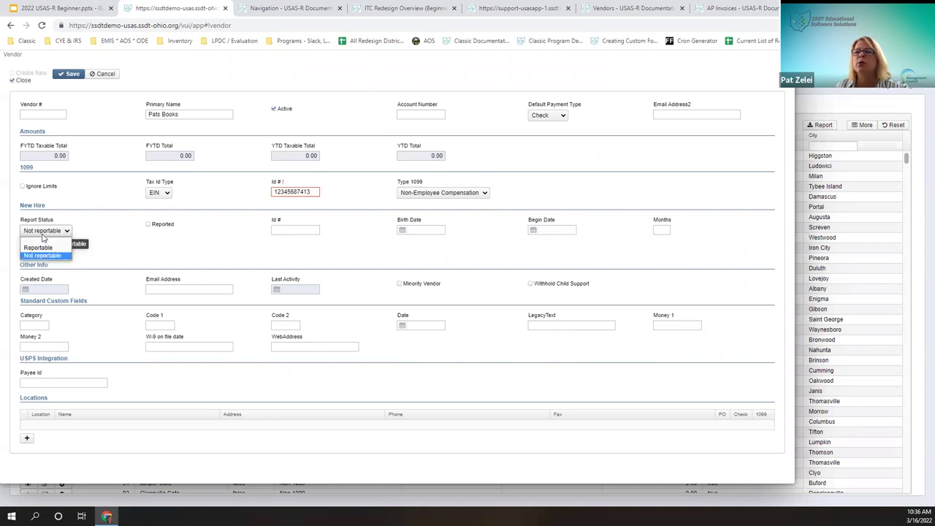
click(223, 242)
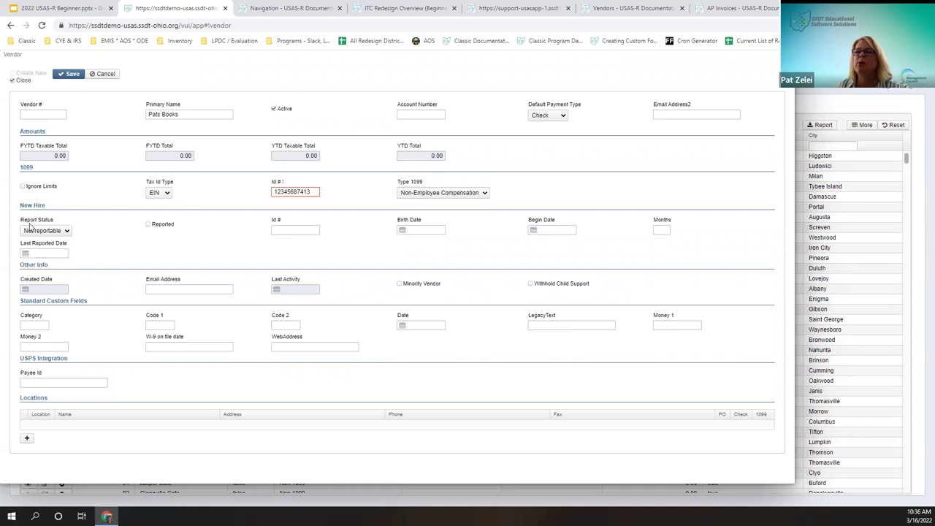
click(317, 231)
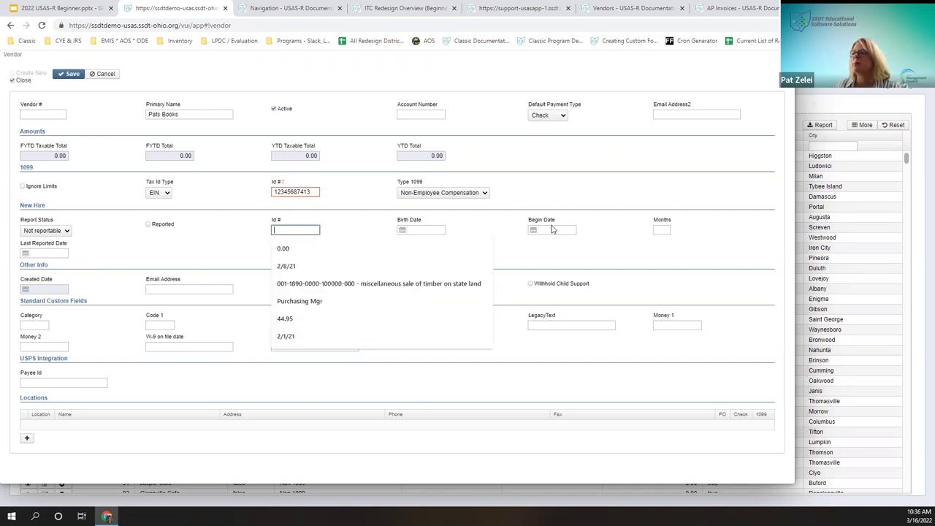
click(674, 233)
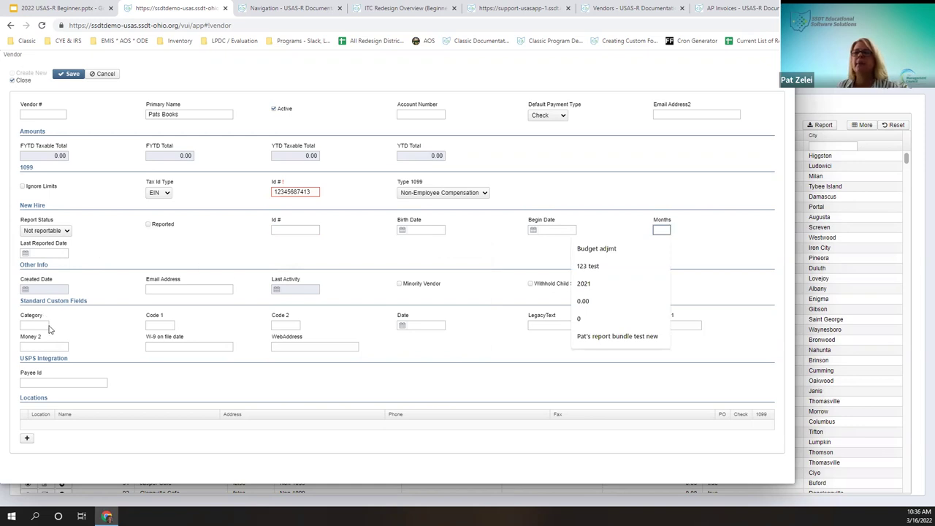
click(412, 348)
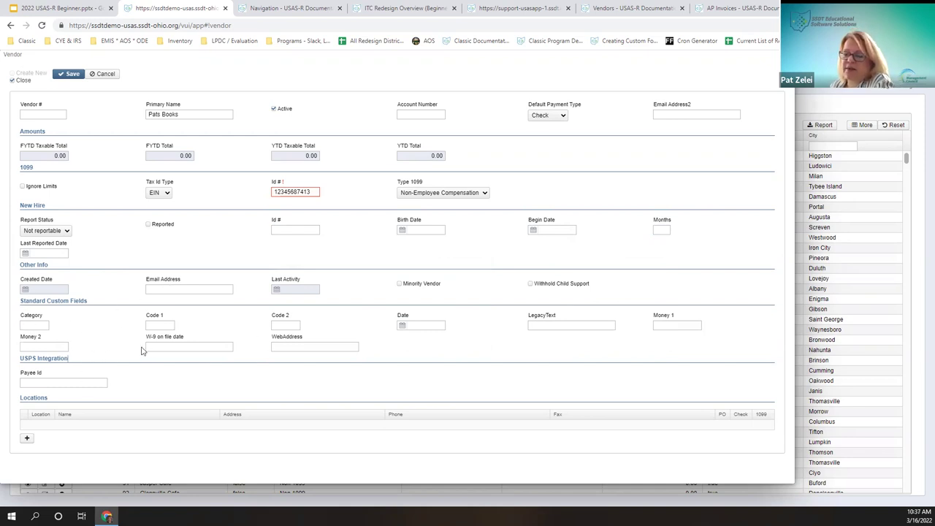
click(35, 381)
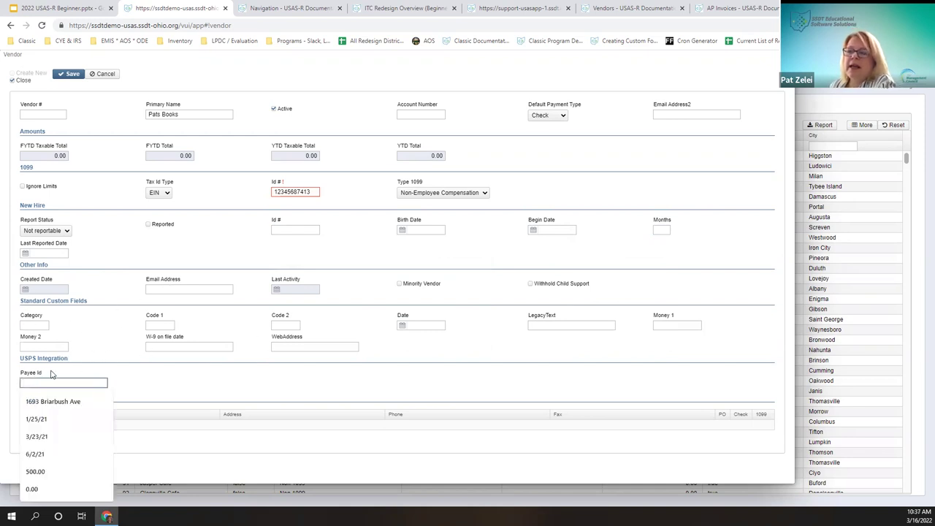
click(85, 389)
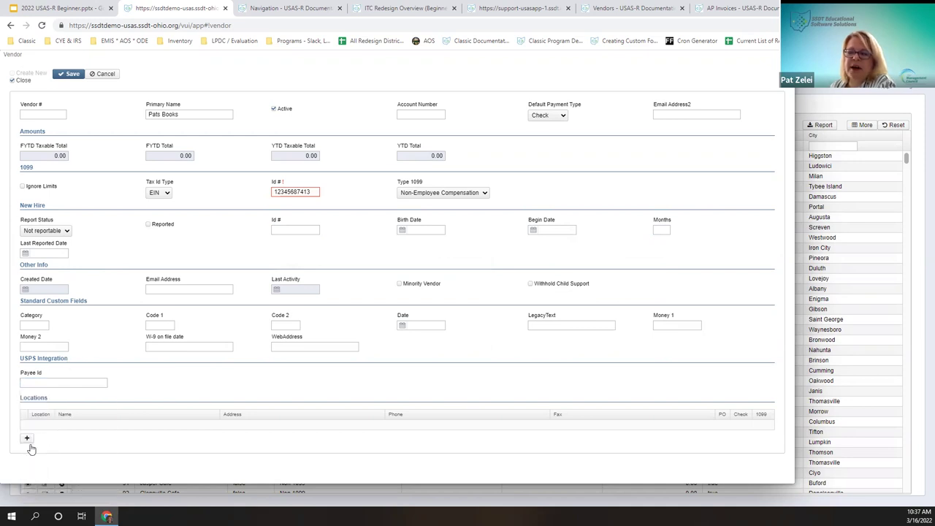
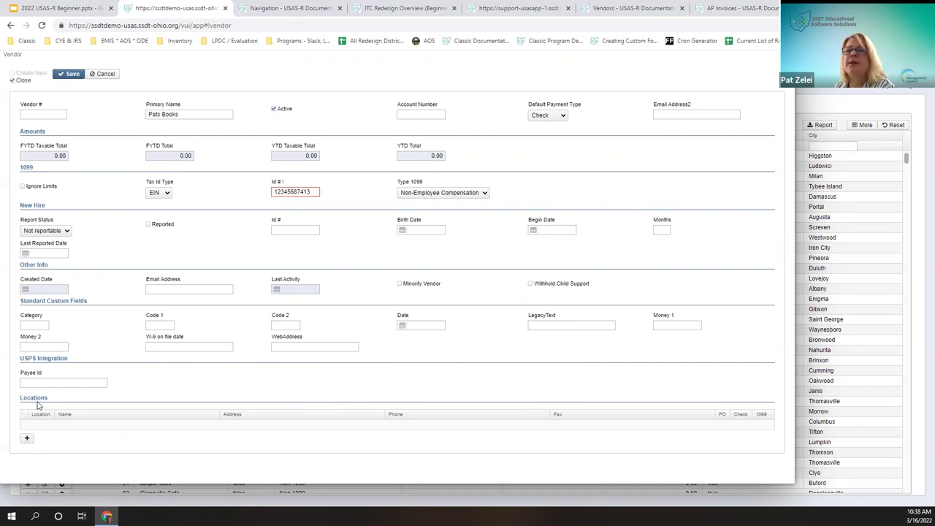
Step: Add a Primary location named 'Pats Book' with first address line '123 Dog'
click(27, 440)
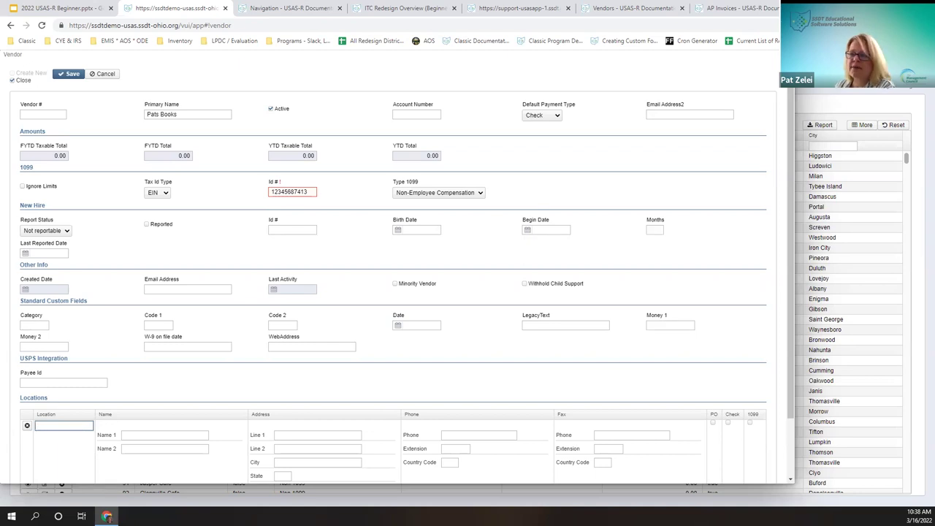
scroll(328, 240, down, 2)
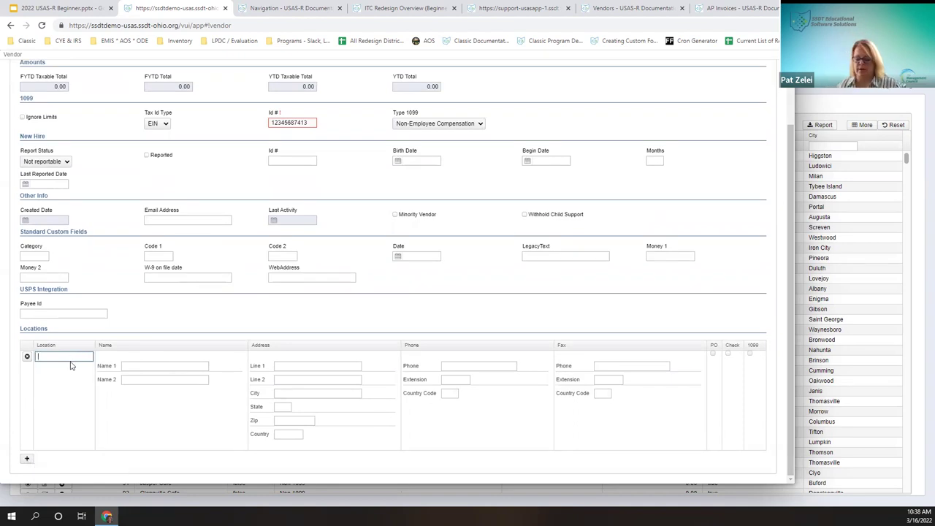
text(Primary)
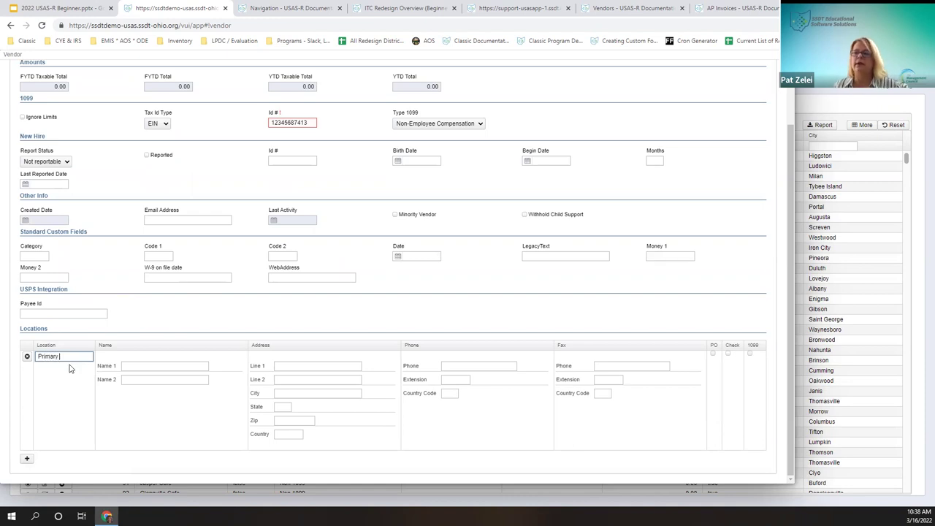
key(Tab)
text(Pats Book)
key(Tab)
text(123 Dog)
Step: Set the location's state to oh, complete the address as '123 Dog lane', and flag it for POs
key(Tab)
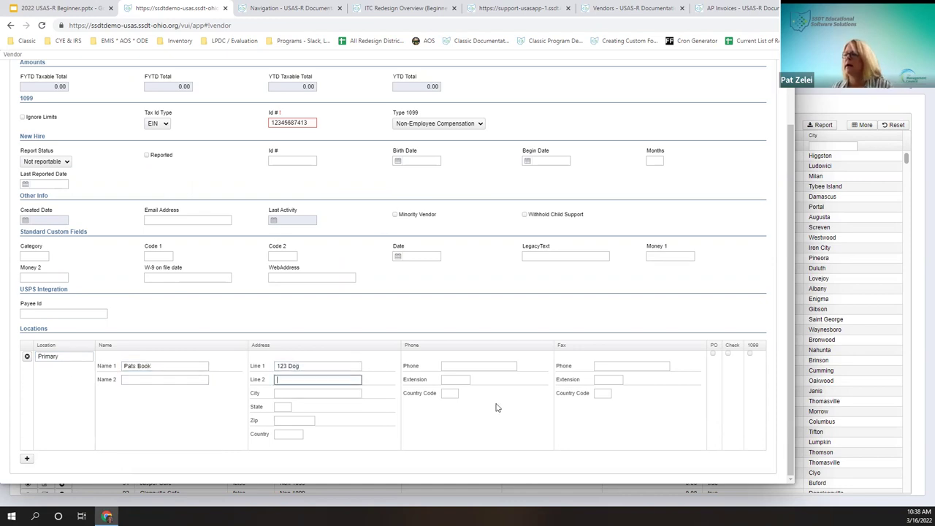
click(291, 406)
text(oh)
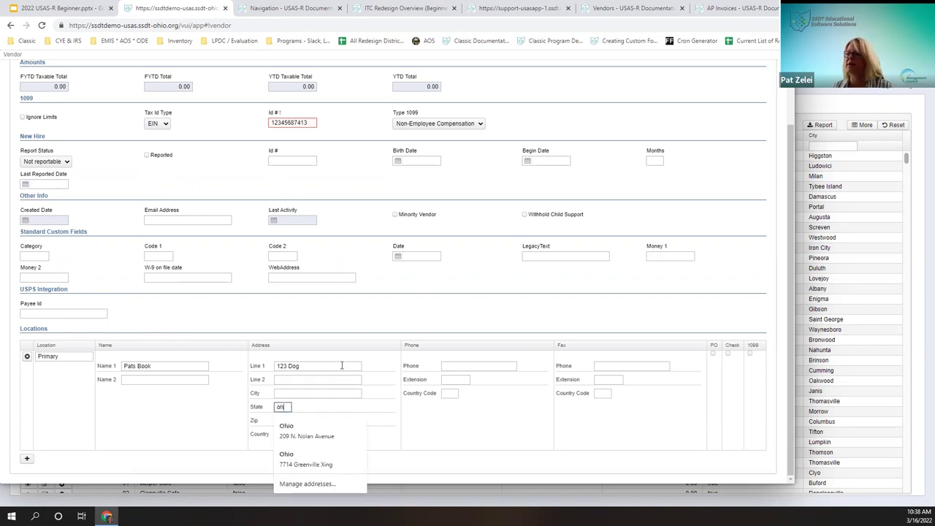
click(340, 365)
text(lane)
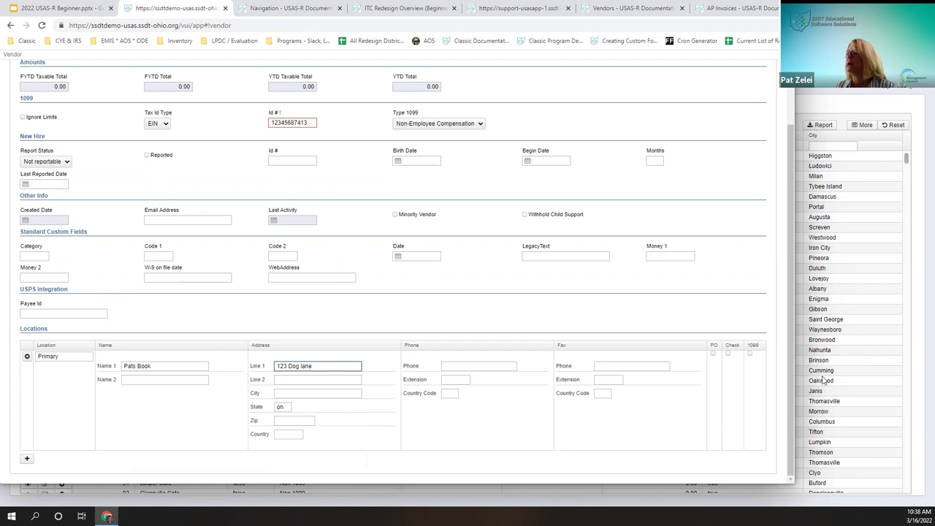
click(713, 353)
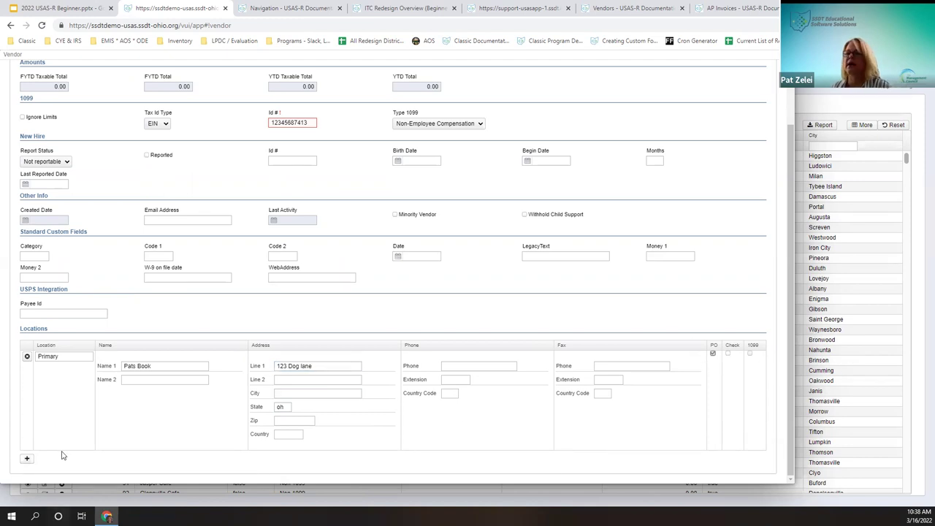
Step: Add a Check location named Books Unlimited at 'P.O. Box 809', state IN
click(27, 459)
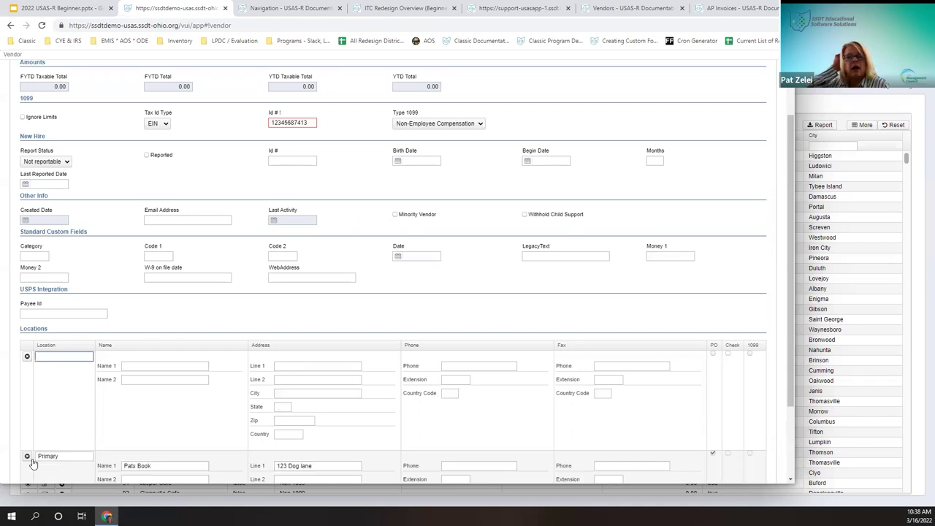
text(Check)
key(Tab)
text(P)
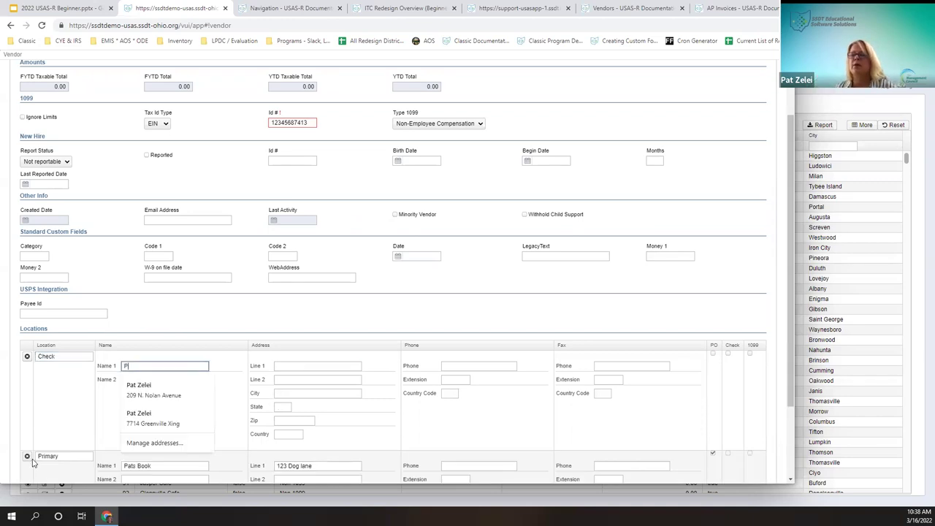
key(BackSpace)
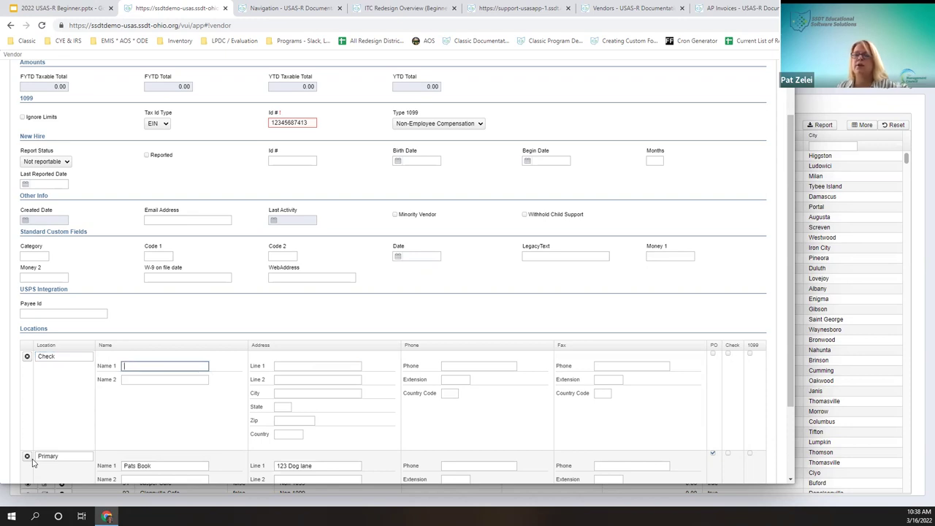
text(Books Unlimite)
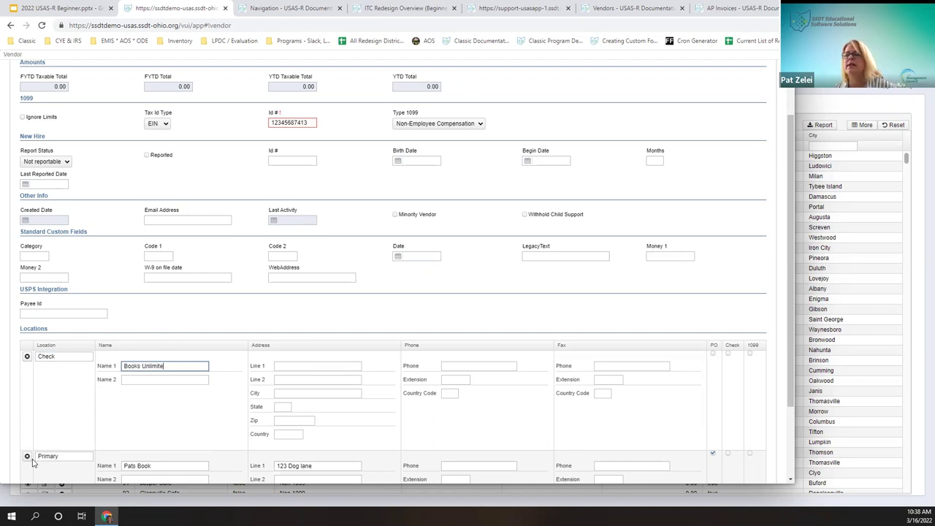
key(Tab)
key(Tab)
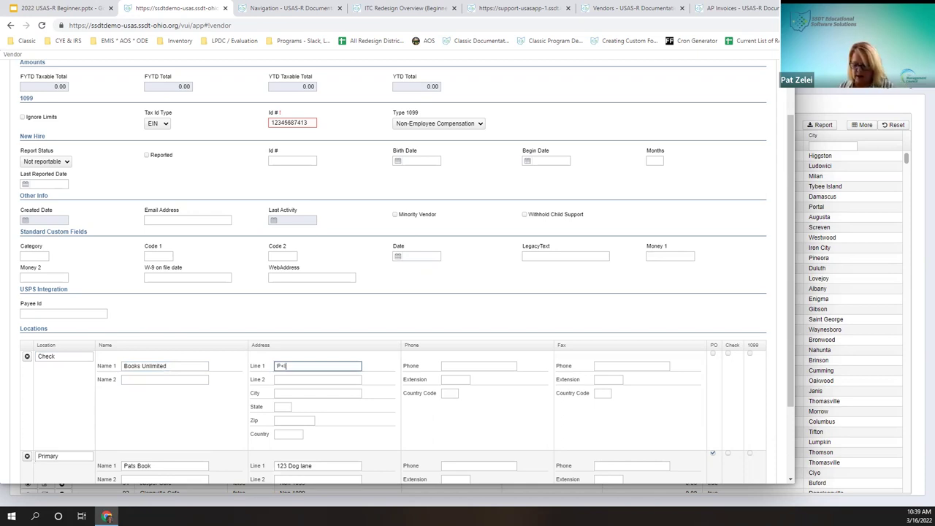
key(BackSpace)
key(BackSpace)
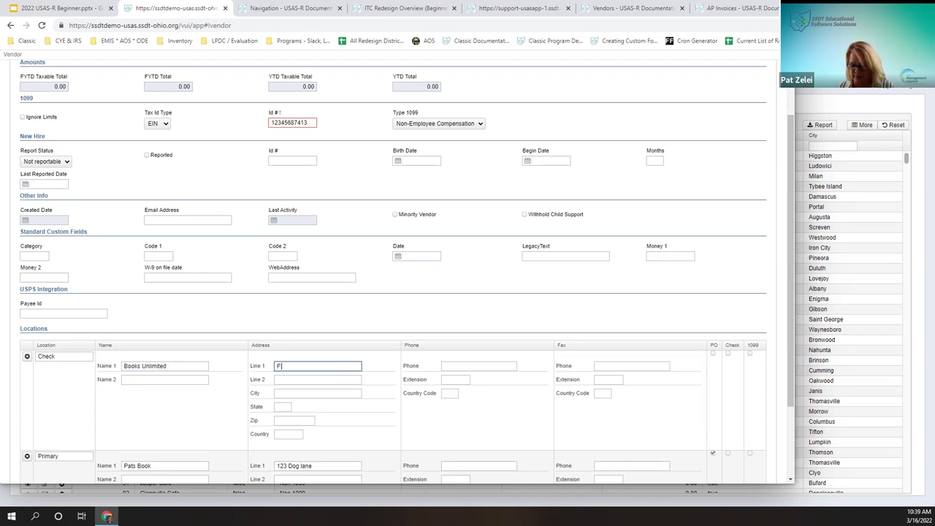
text(P.O. Box 809)
key(Tab)
key(Tab)
key(Tab)
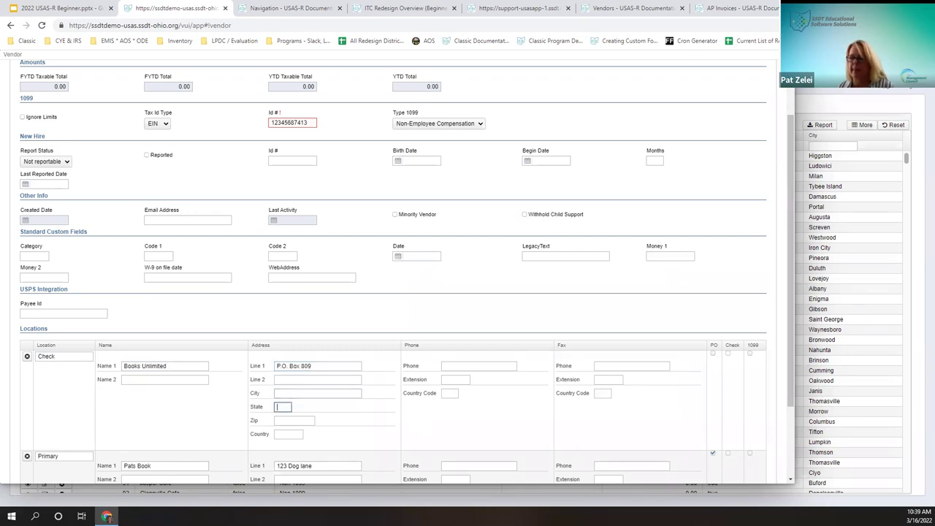
text(IN)
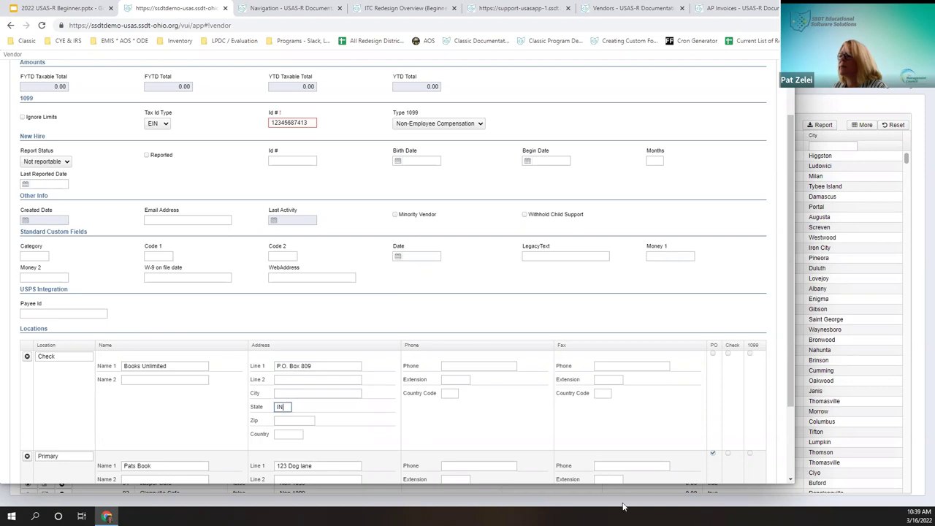
Step: Flag the Check location for checks and the Primary location for 1099
scroll(512, 445, down, 2)
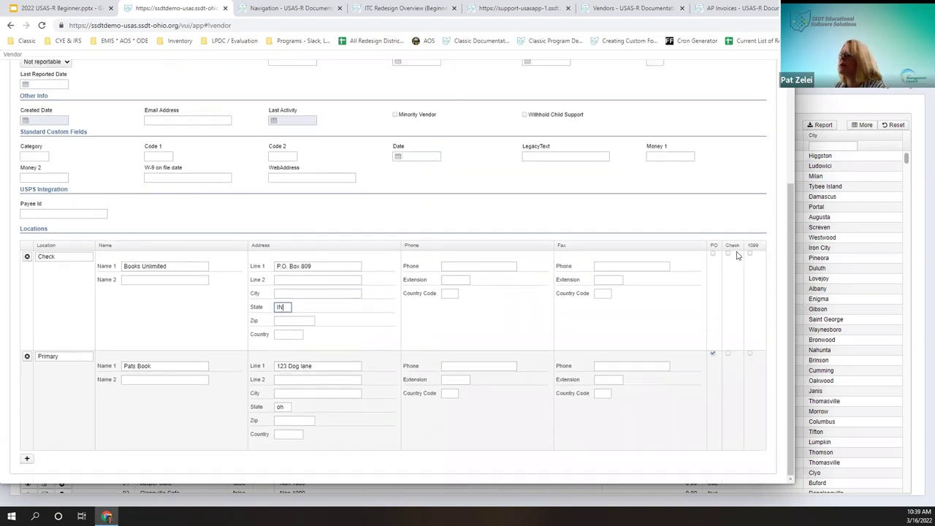
click(728, 255)
click(729, 255)
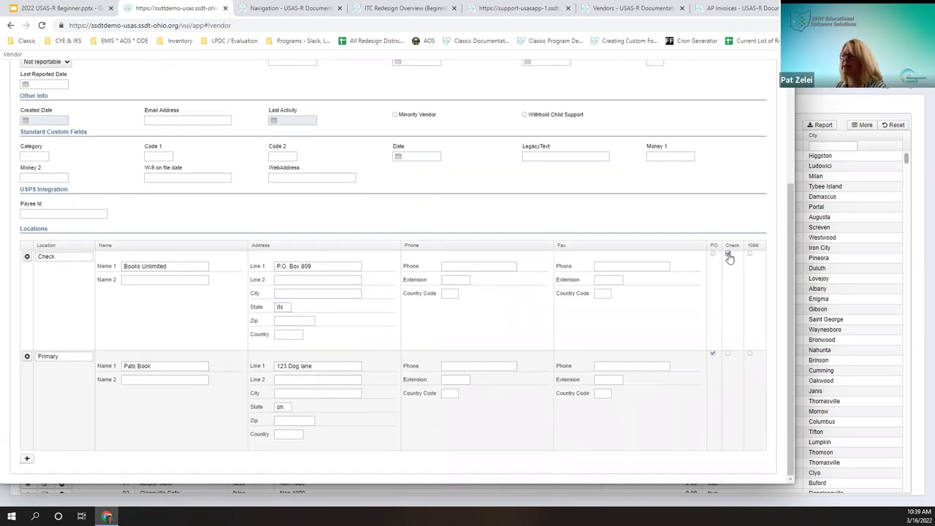
click(750, 255)
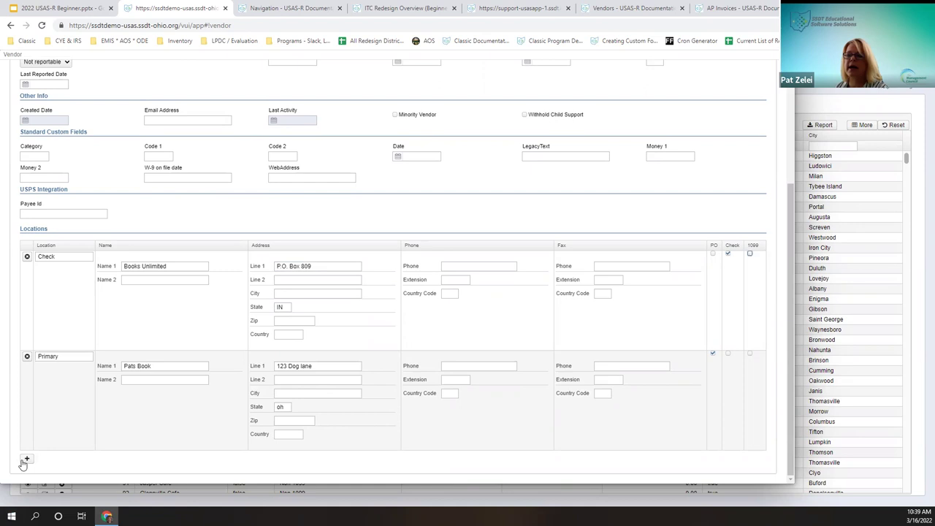
click(750, 354)
scroll(182, 358, up, 3)
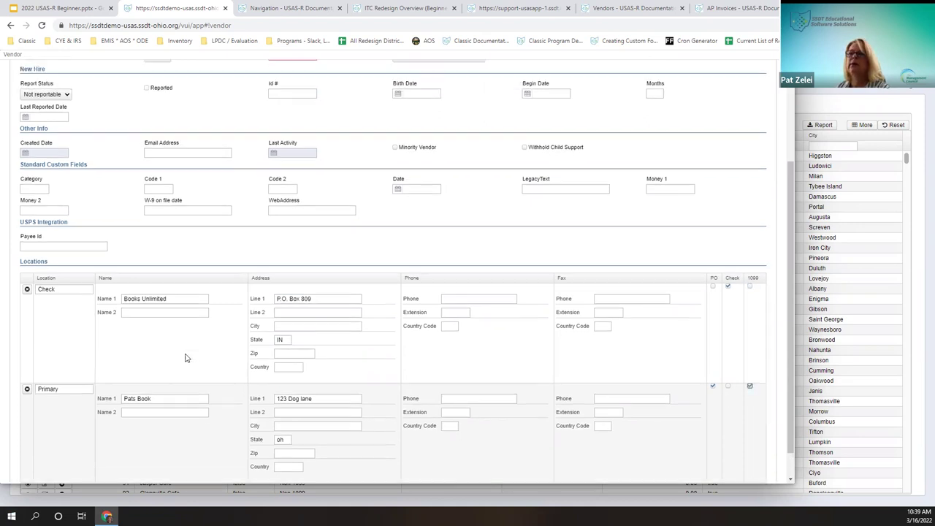
Step: Clear the vendor's existing tax Id number
click(310, 194)
key(BackSpace)
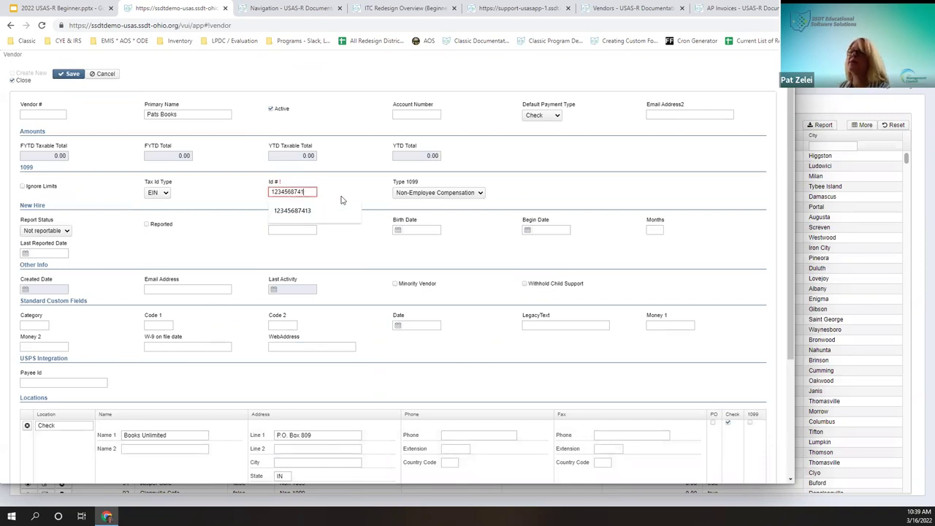
key(BackSpace)
key(BackSpace)
key(BackSpace)
key(BackSpace)
key(BackSpace)
key(BackSpace)
key(BackSpace)
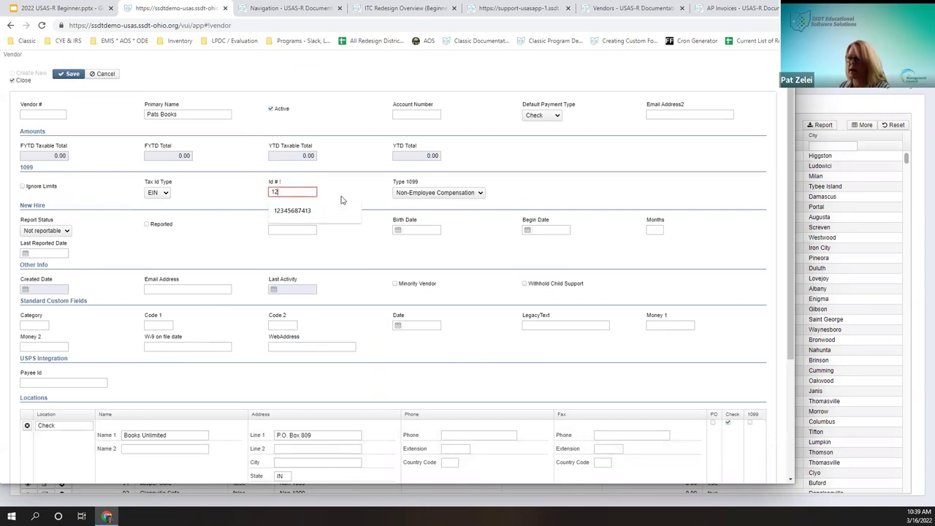
text(13)
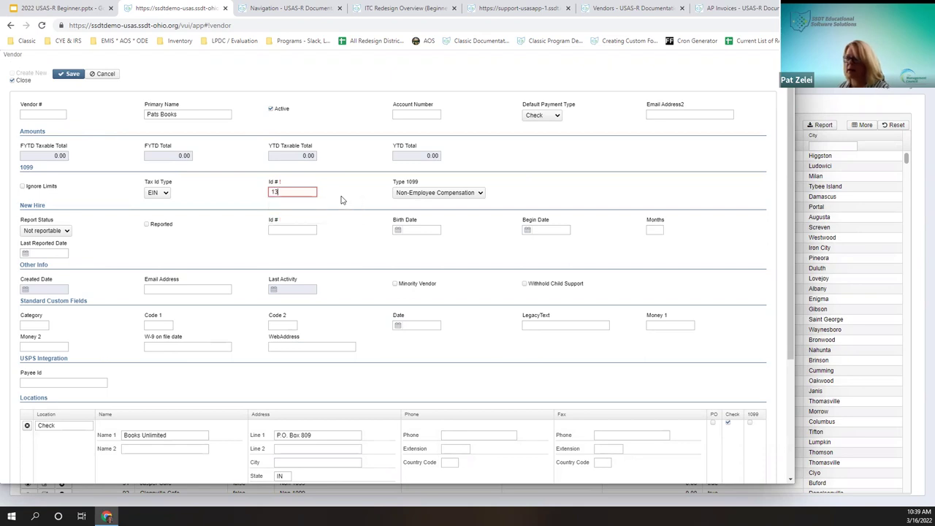
drag(281, 191, 241, 207)
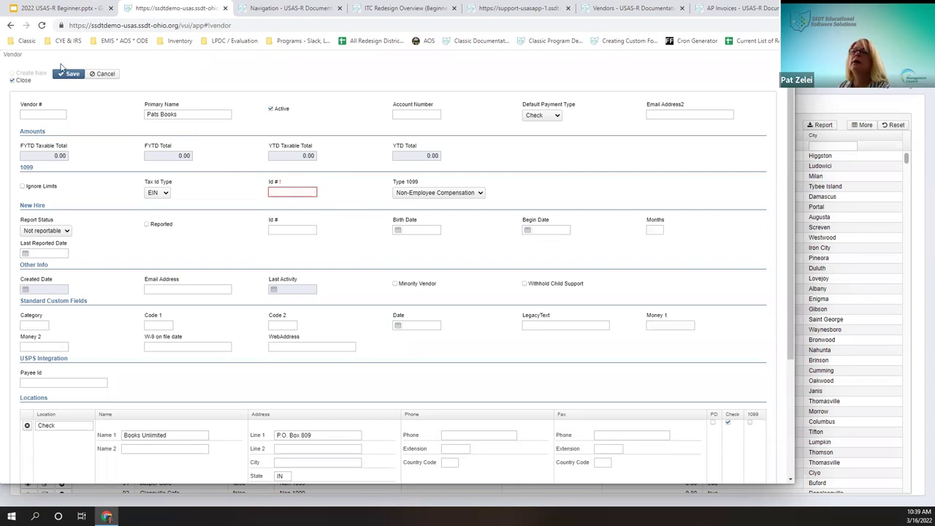
key(BackSpace)
Step: Save the vendor, fix the Tax Id error with a new Id number, and save again
click(13, 80)
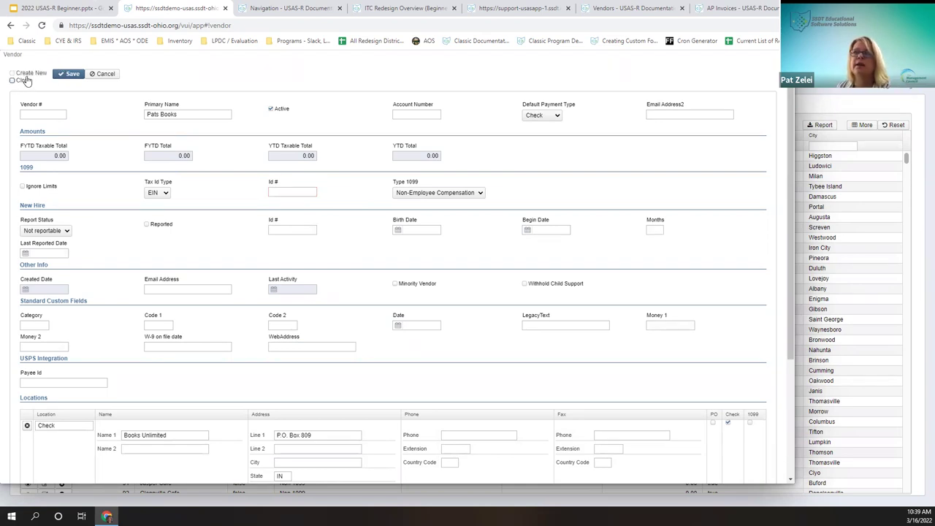
click(26, 82)
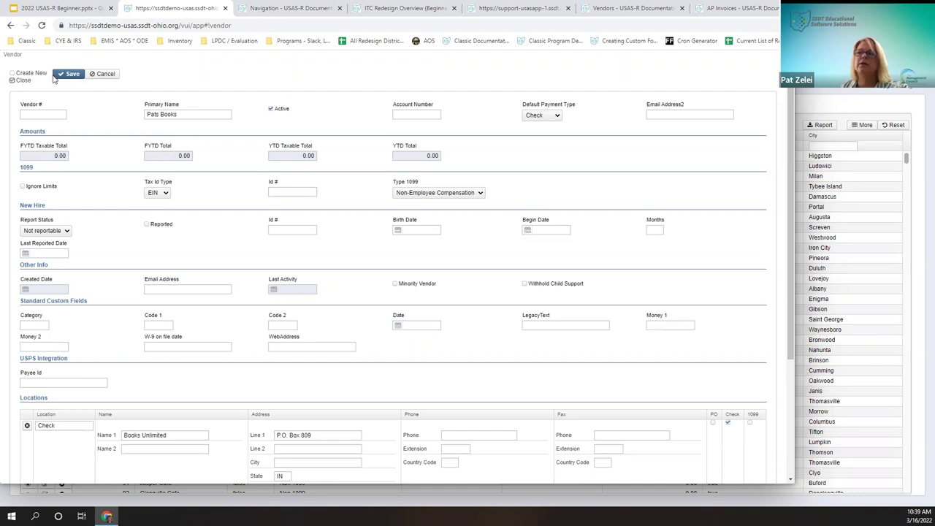
click(71, 76)
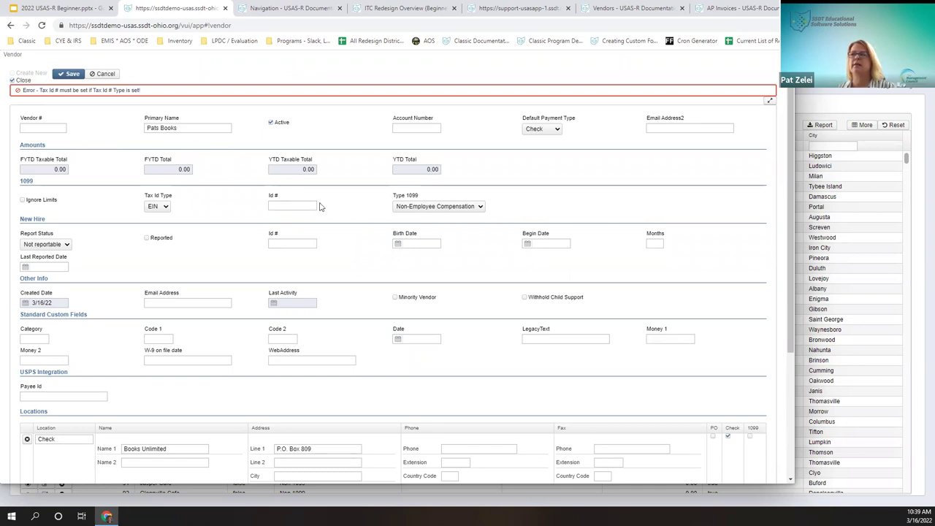
click(289, 207)
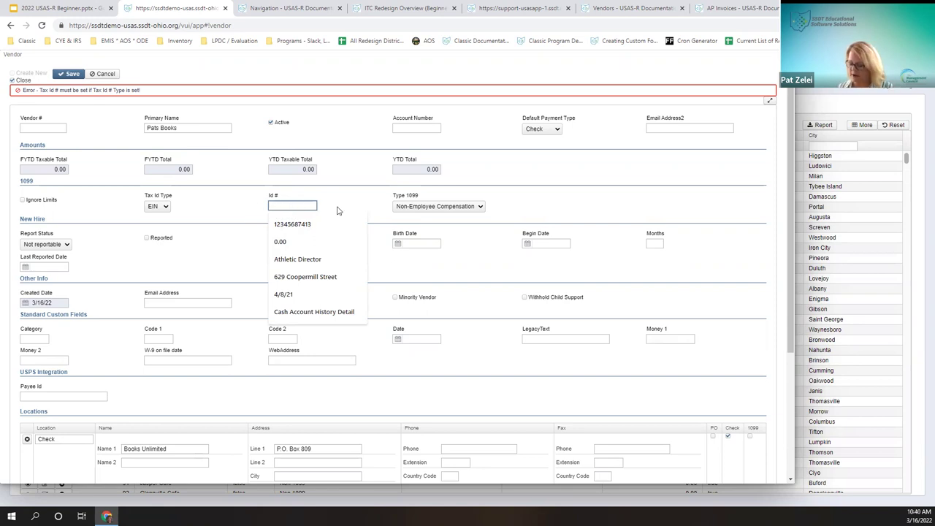
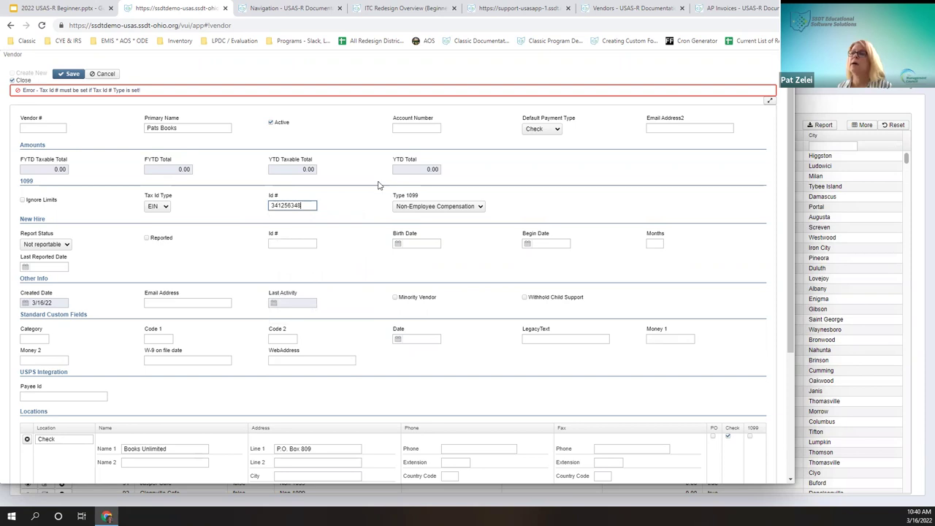
click(71, 74)
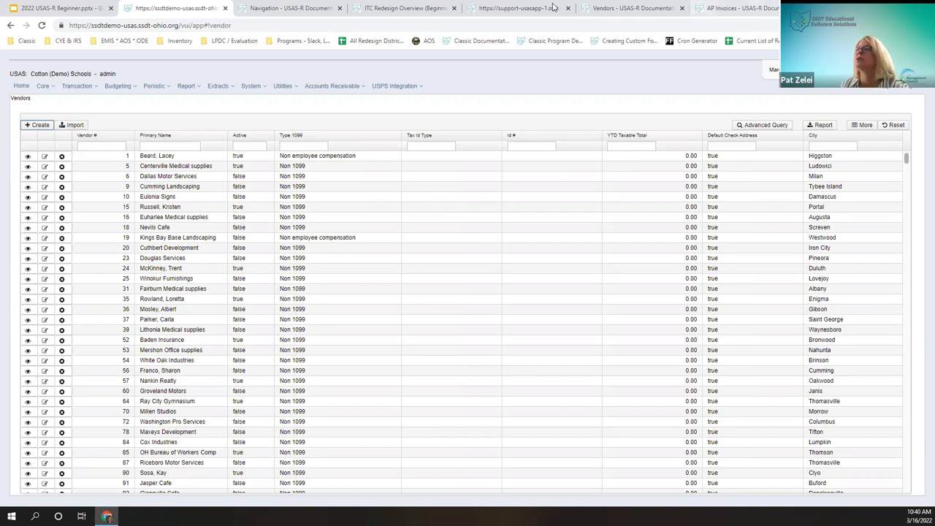
click(606, 8)
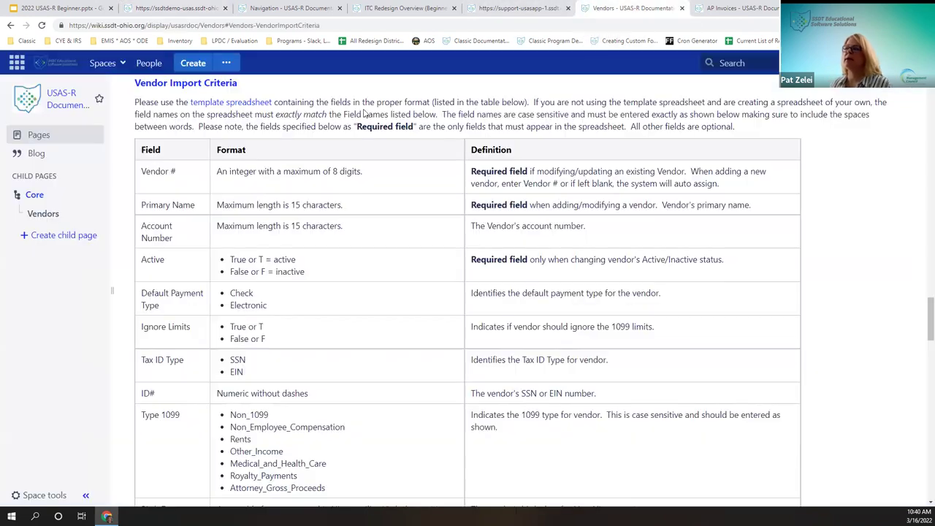
Step: Navigate the documentation to the Vendors page's Vendor Import Criteria section
click(36, 199)
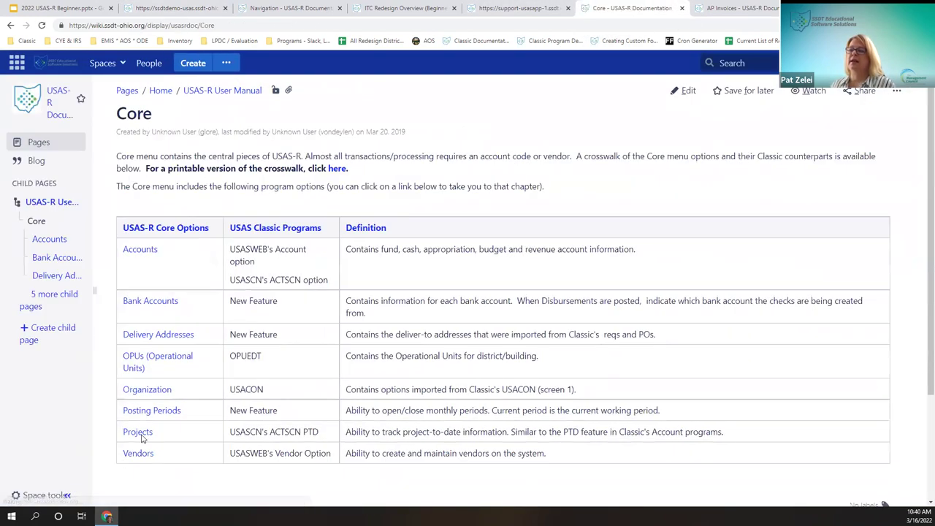
drag(94, 291, 172, 290)
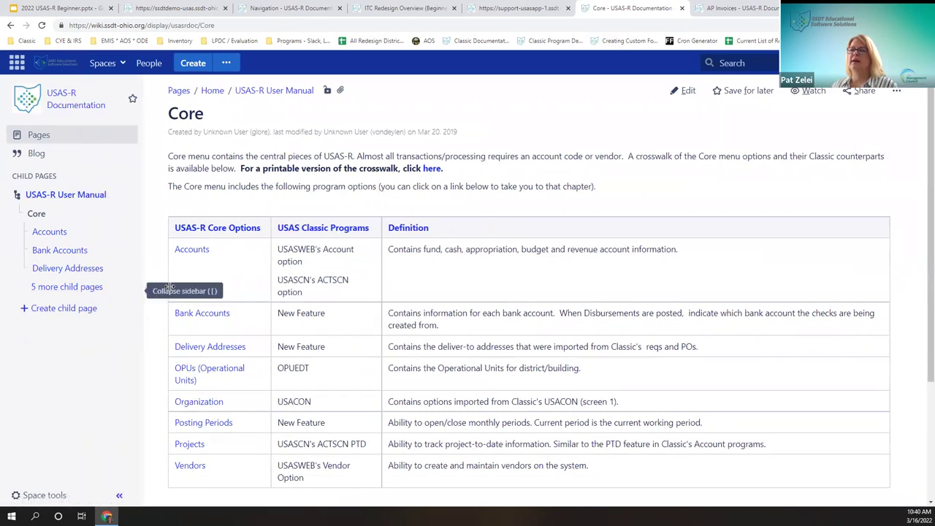
click(76, 287)
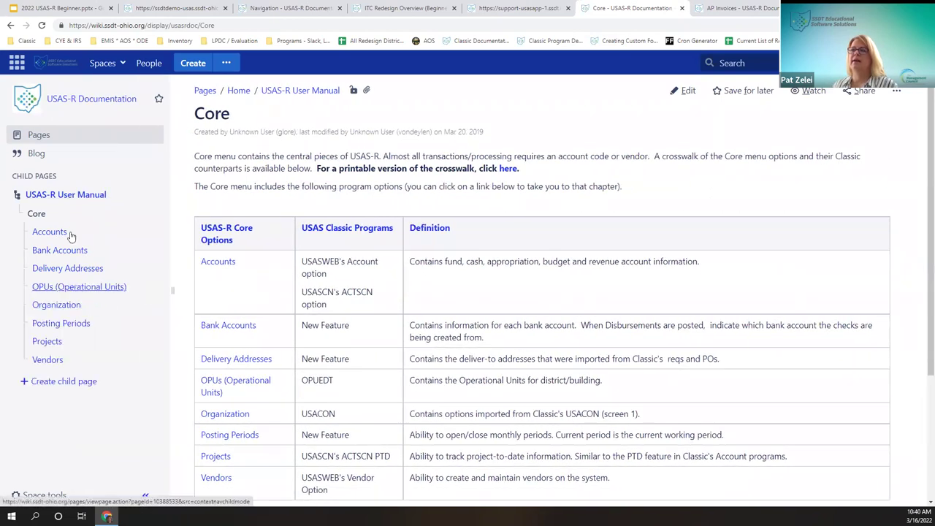
click(47, 362)
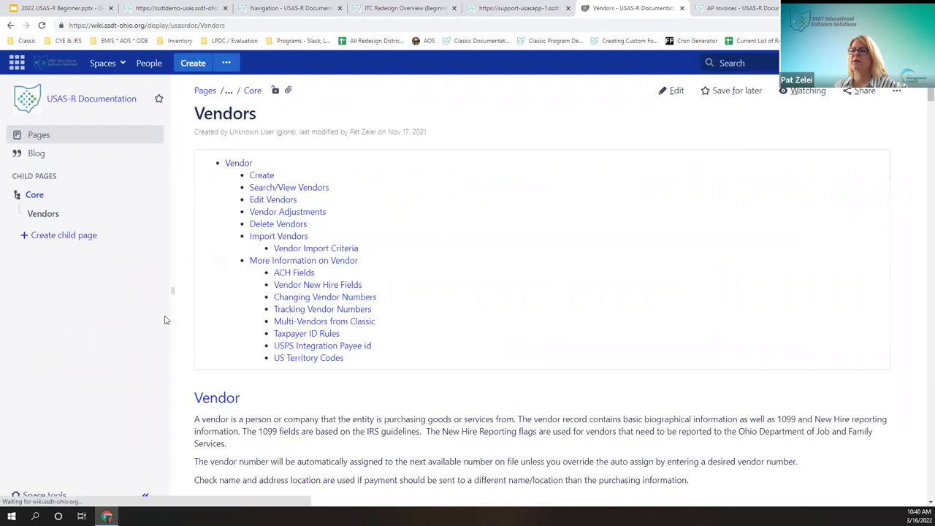
click(310, 251)
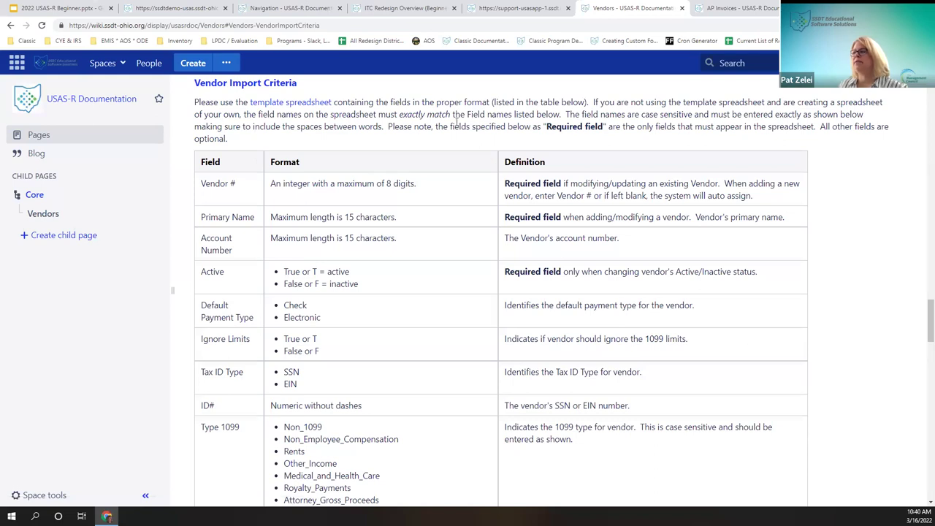
Step: Download the vendor import template spreadsheet and return to the USAS vendor list
scroll(393, 228, down, 1)
scroll(393, 228, up, 2)
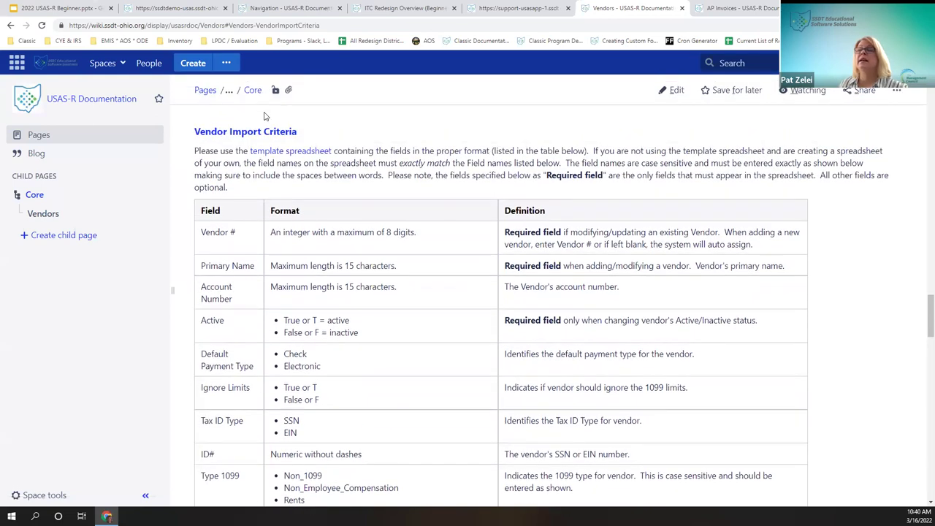
click(280, 156)
click(484, 341)
click(917, 65)
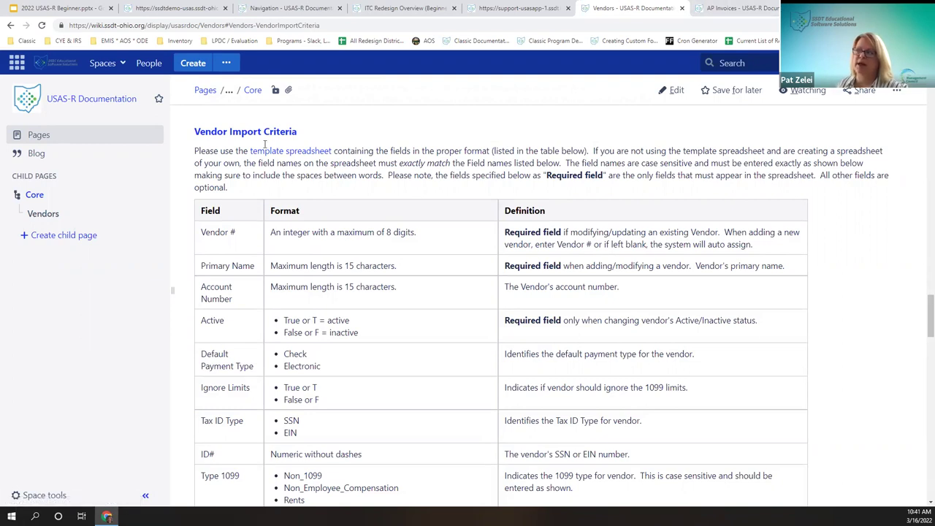
click(157, 9)
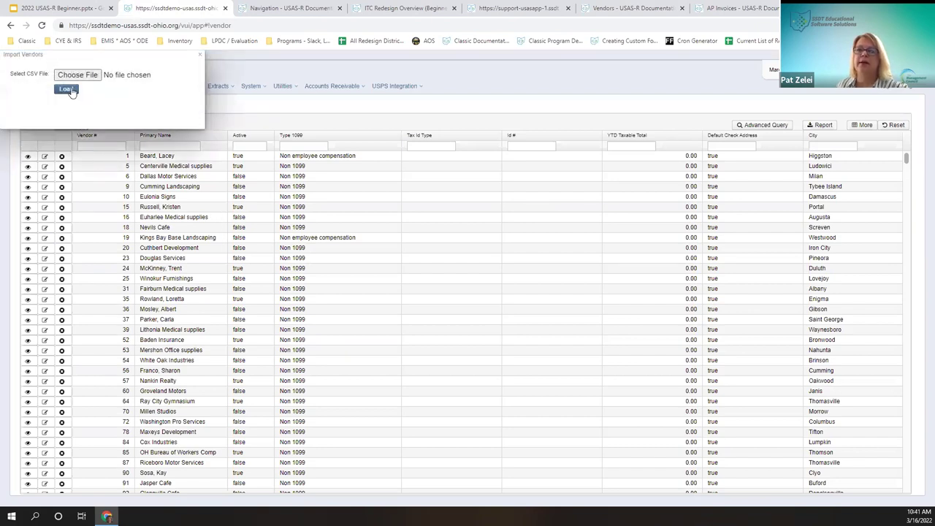
Step: Close the Import Vendors dialog and review vendor 1's details panel before closing it
click(200, 57)
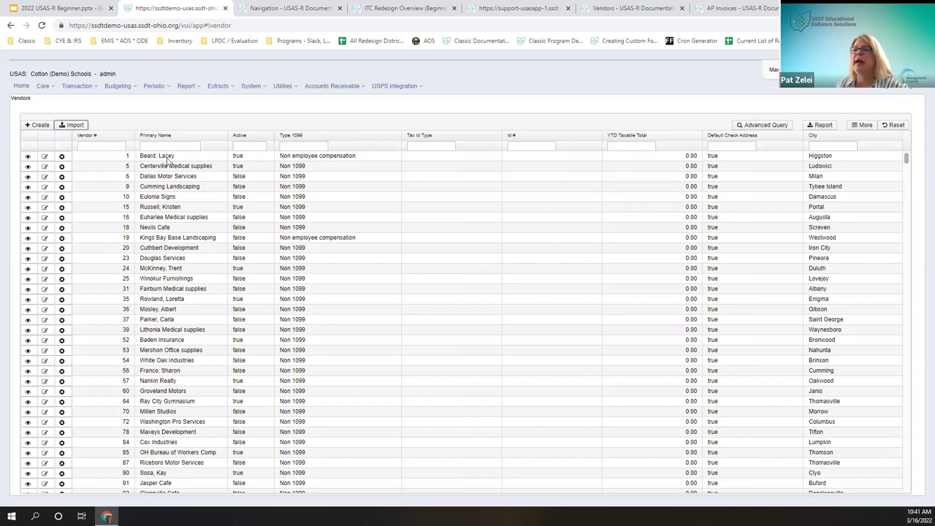
click(167, 158)
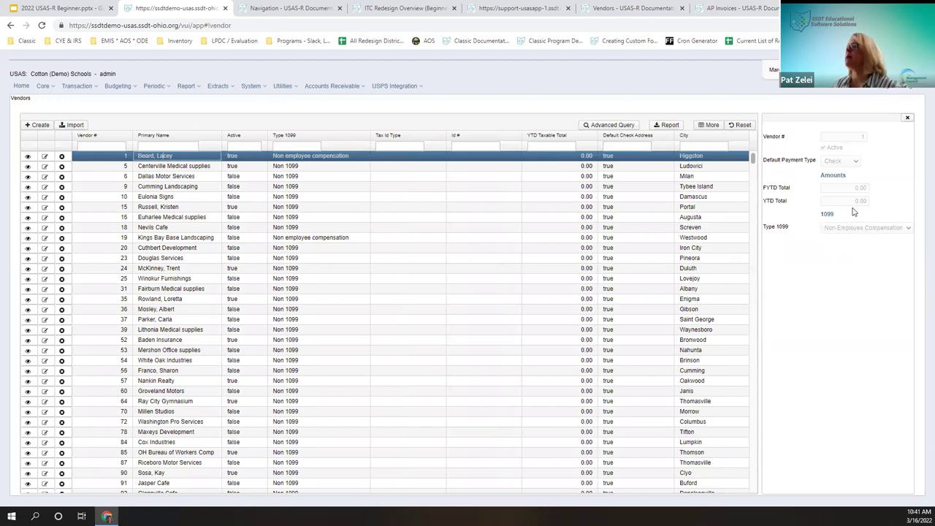
right_click(778, 89)
key(Escape)
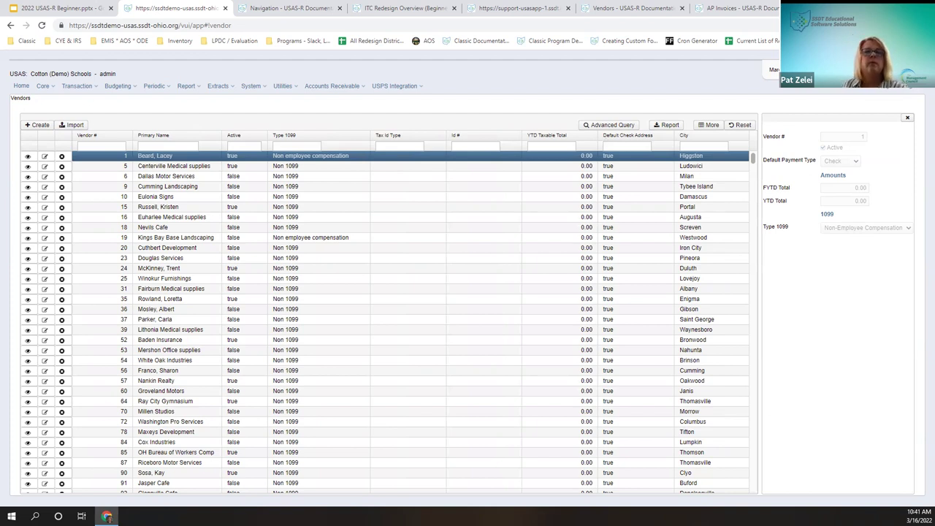
click(909, 118)
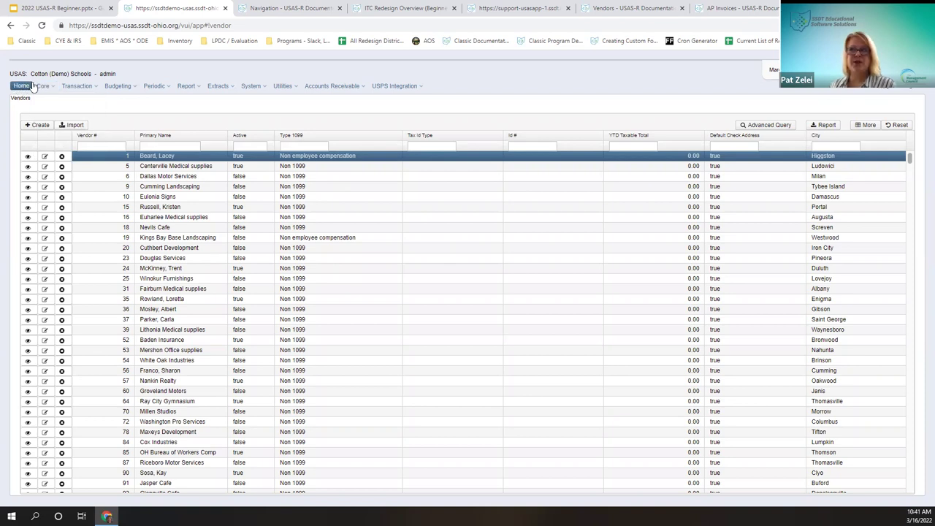
Step: Open the Transaction menu from the top menu bar
mouse_move(42, 87)
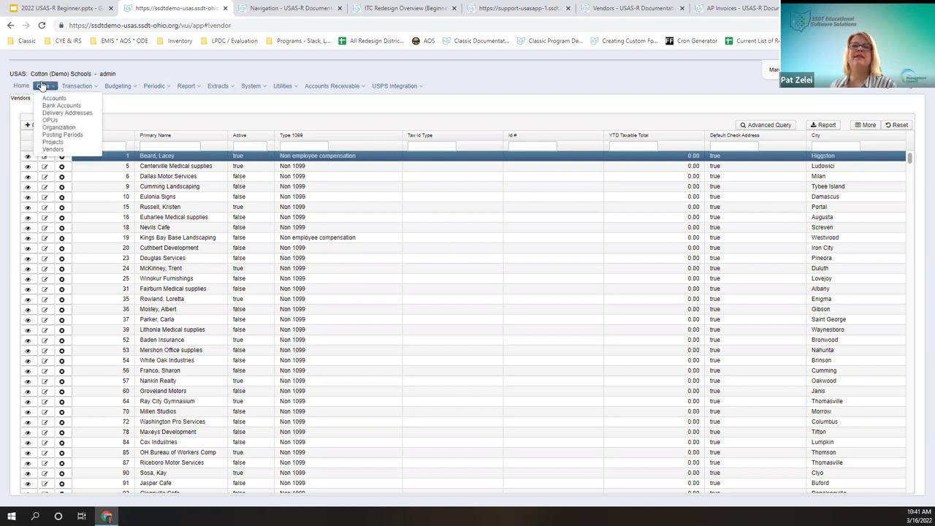
mouse_move(77, 86)
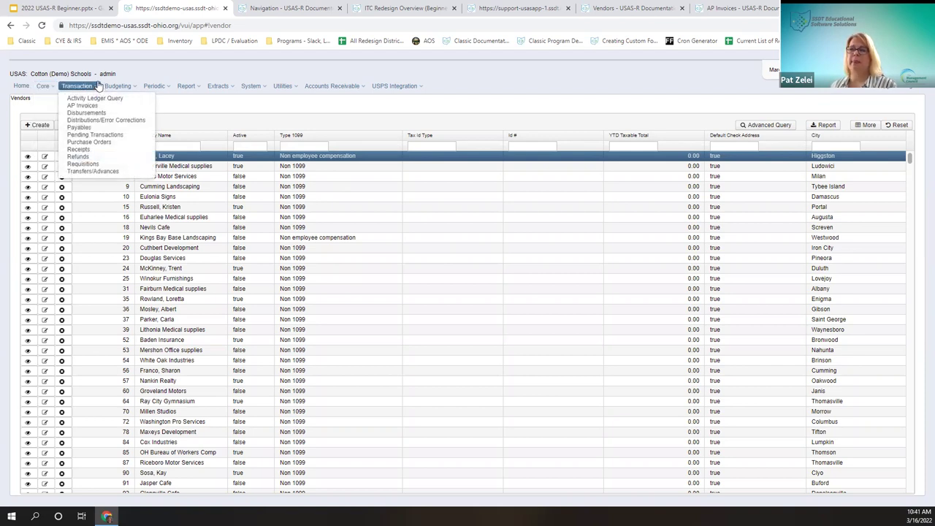
click(95, 86)
click(77, 87)
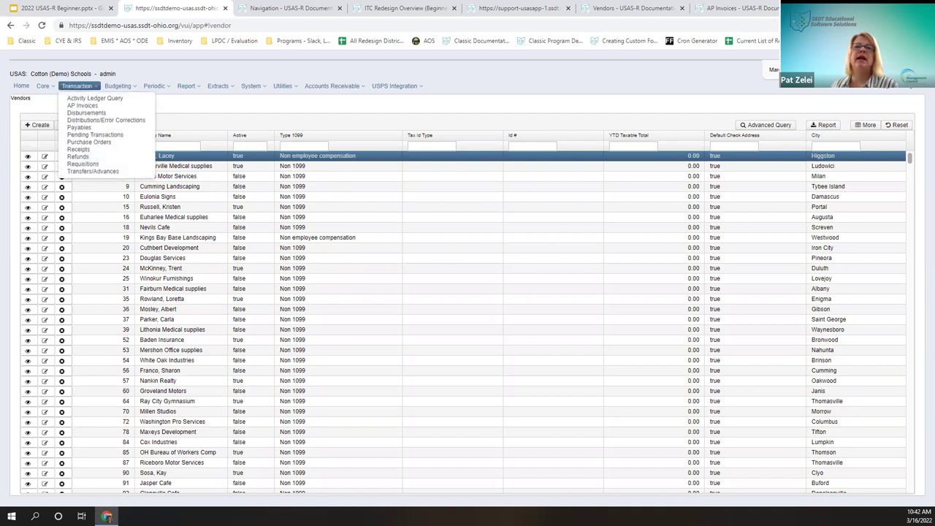
mouse_move(162, 89)
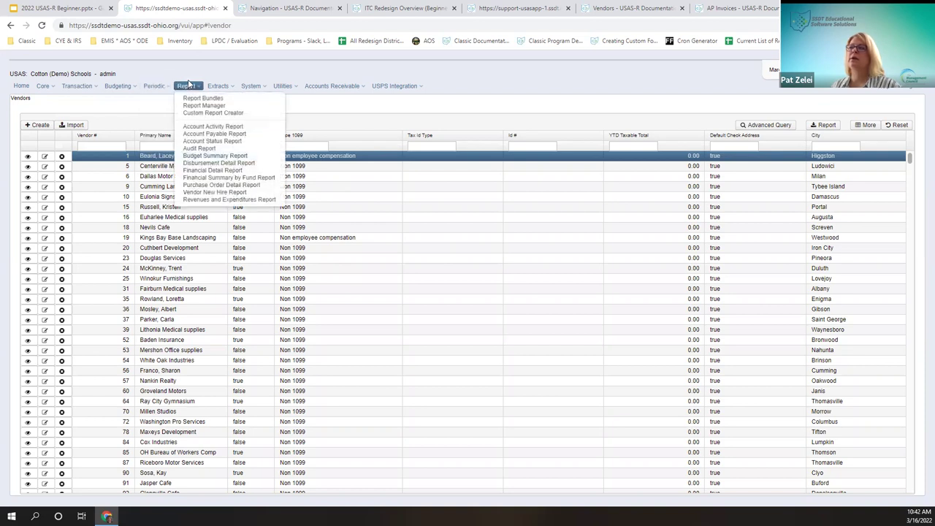
mouse_move(91, 89)
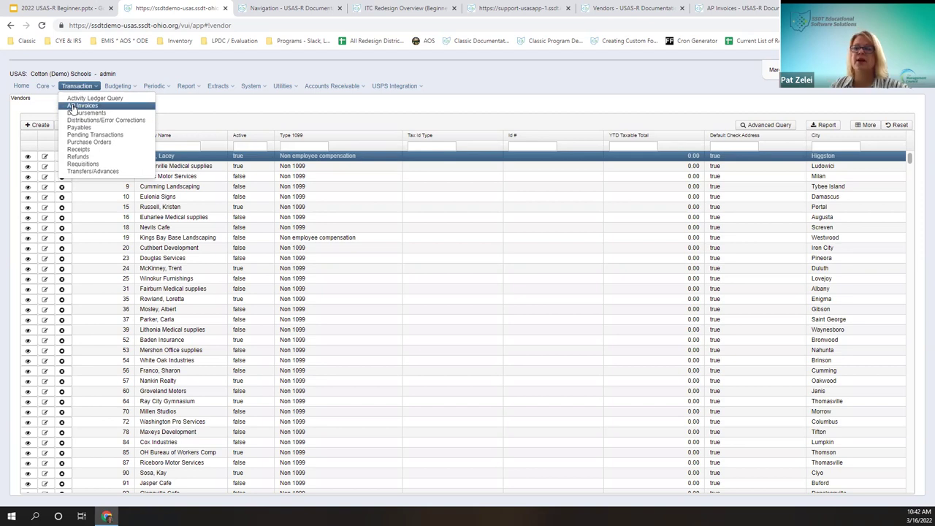
Step: Select requisition ATH2033 for Fort Gaines Travel in the Requisitions list and view its print output formats
click(114, 165)
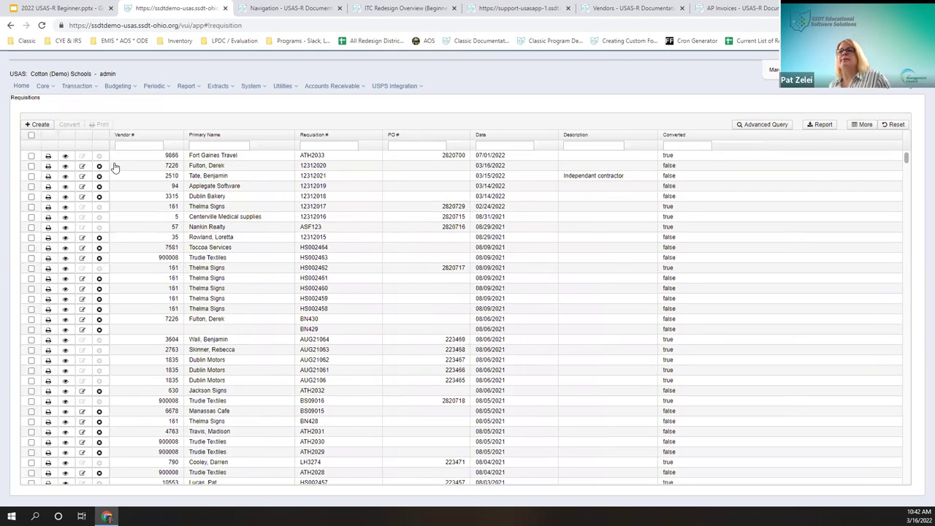
click(79, 87)
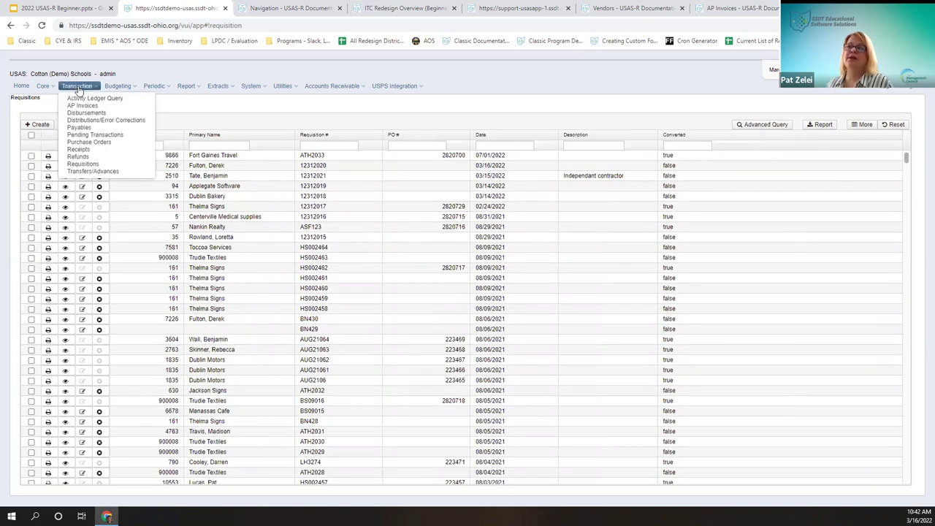
click(257, 106)
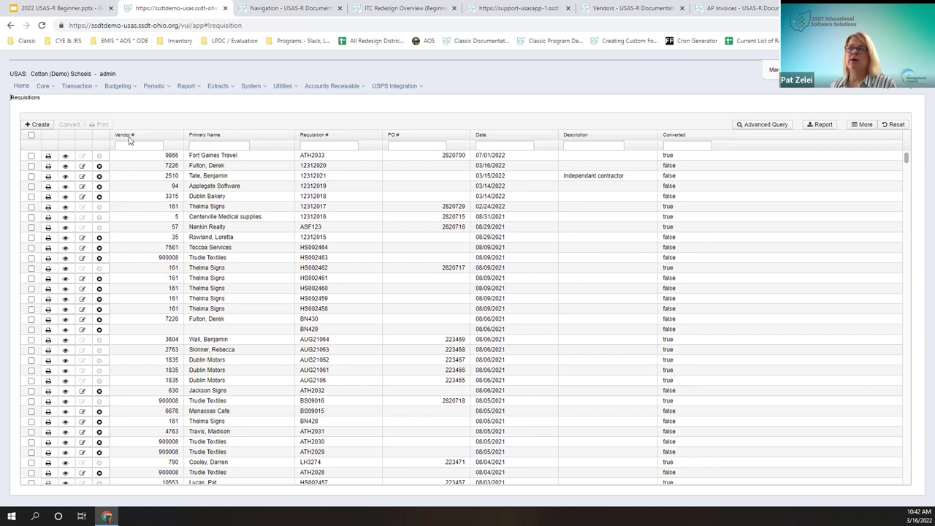
click(30, 156)
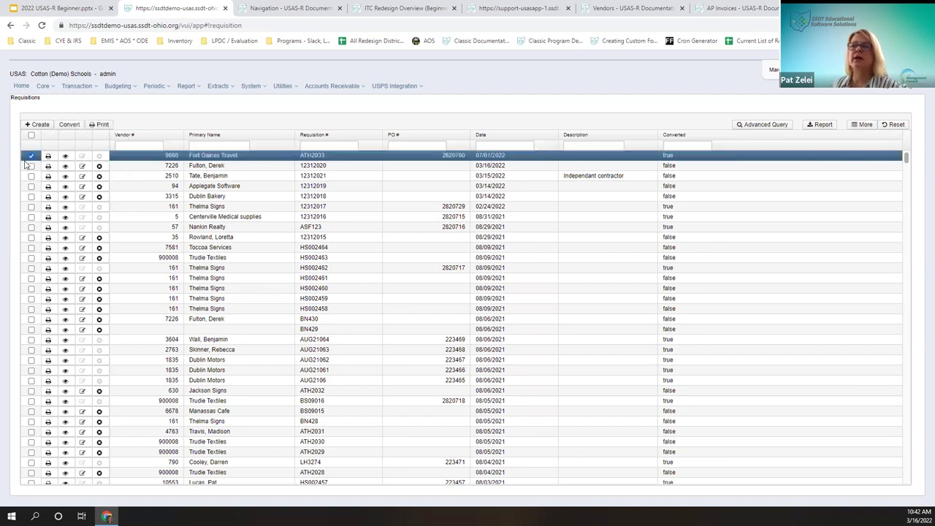
click(102, 125)
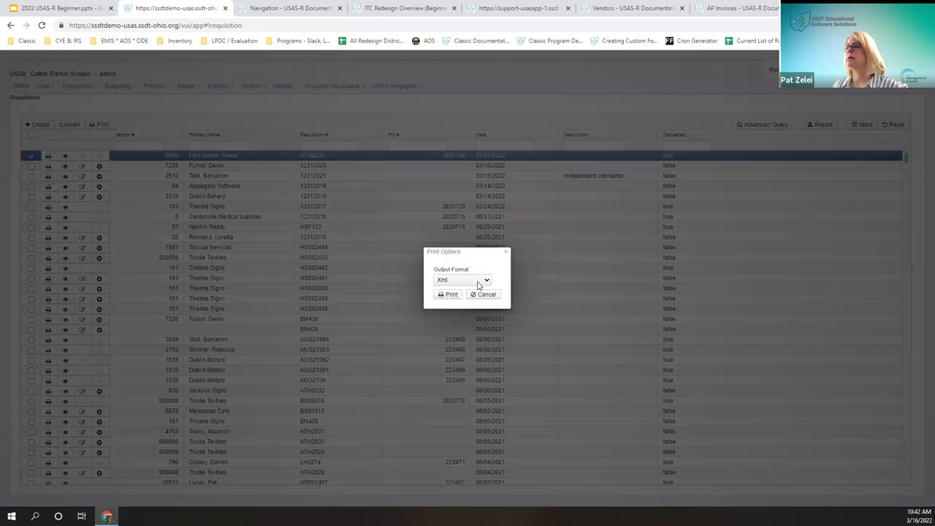
click(479, 284)
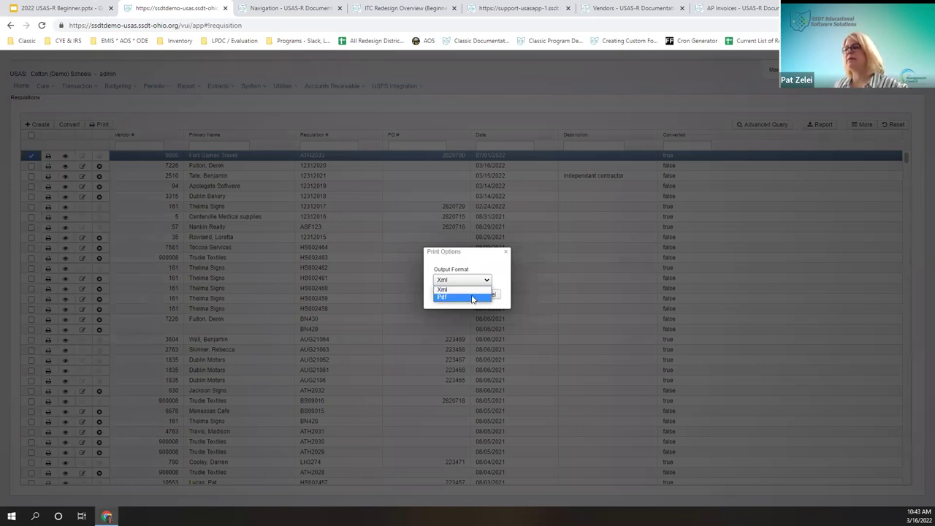
Step: Print ATH2033 as Pdf with the Default requisition form, then view and close Requisitions (10).pdf
click(470, 298)
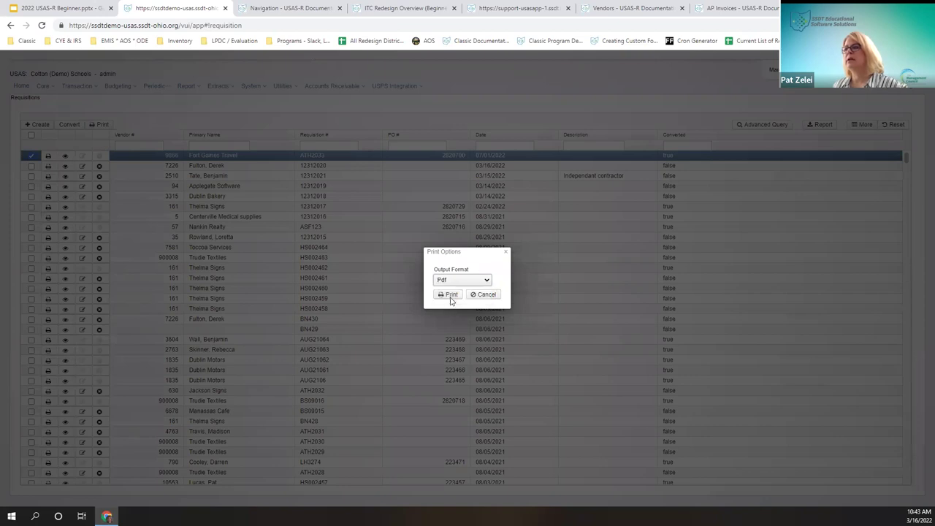
click(446, 305)
click(484, 296)
click(457, 304)
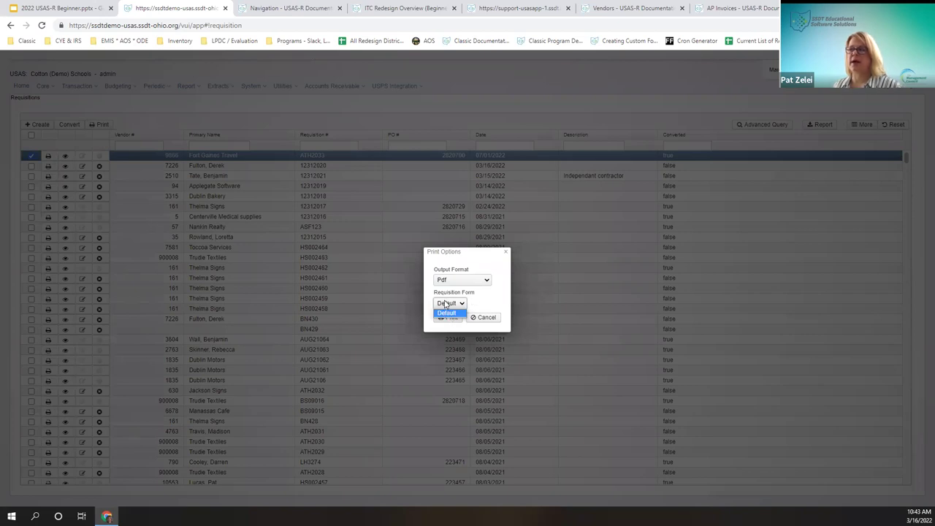
click(462, 303)
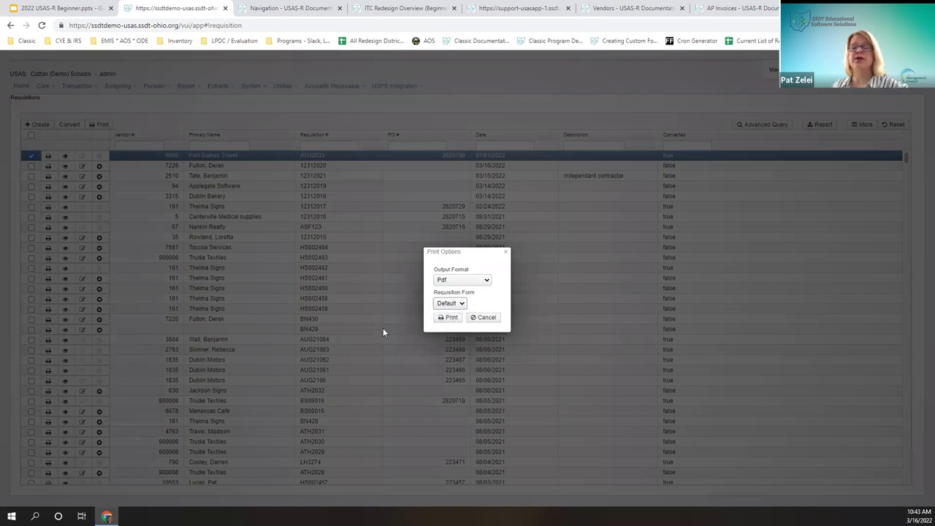
click(459, 320)
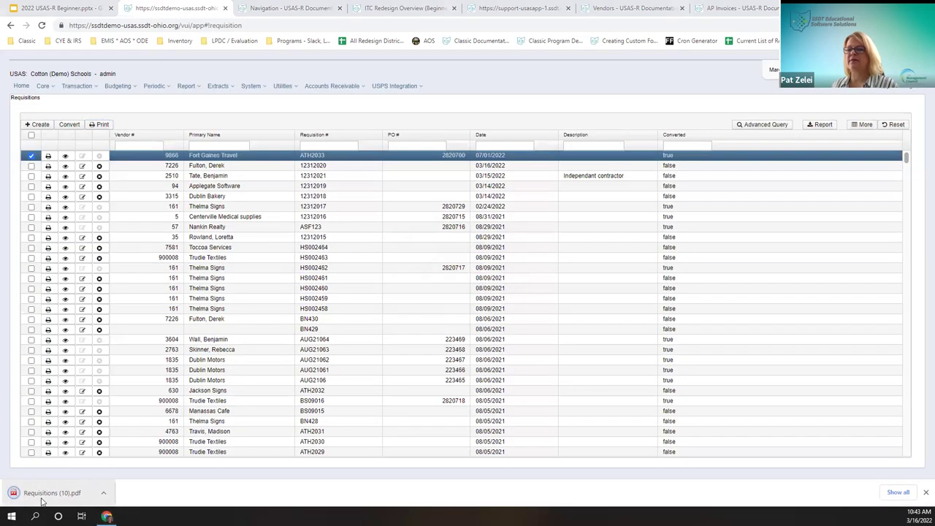
click(47, 493)
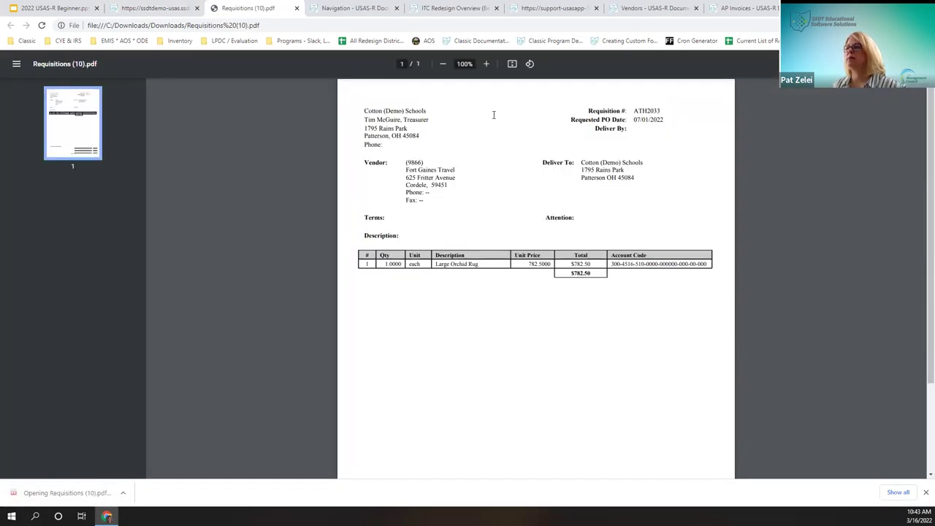
click(296, 9)
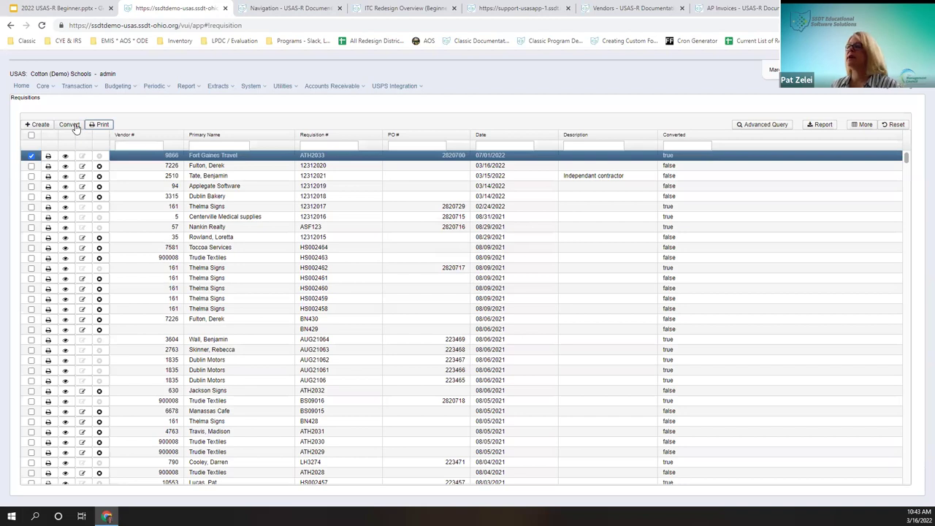
Step: Filter the Converted column with 'f' so only unconverted requisitions show
double_click(448, 154)
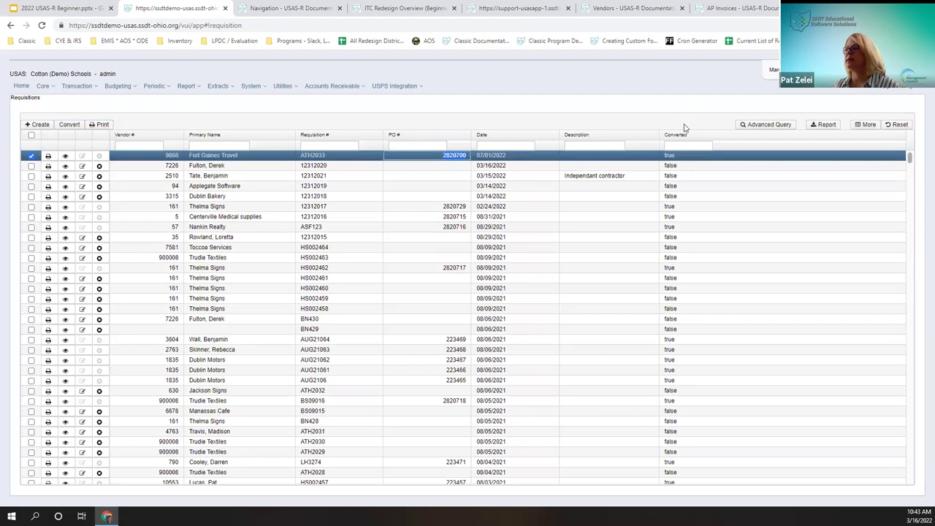
click(679, 147)
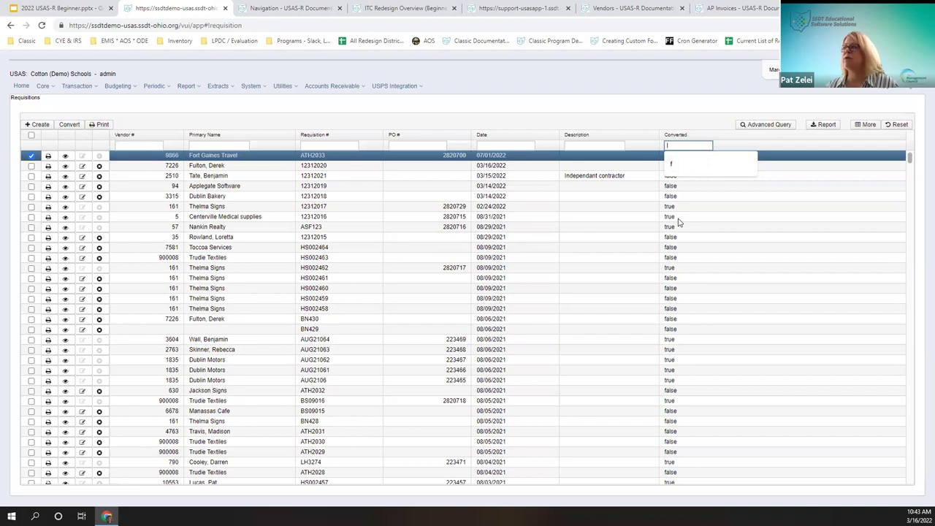
text(f)
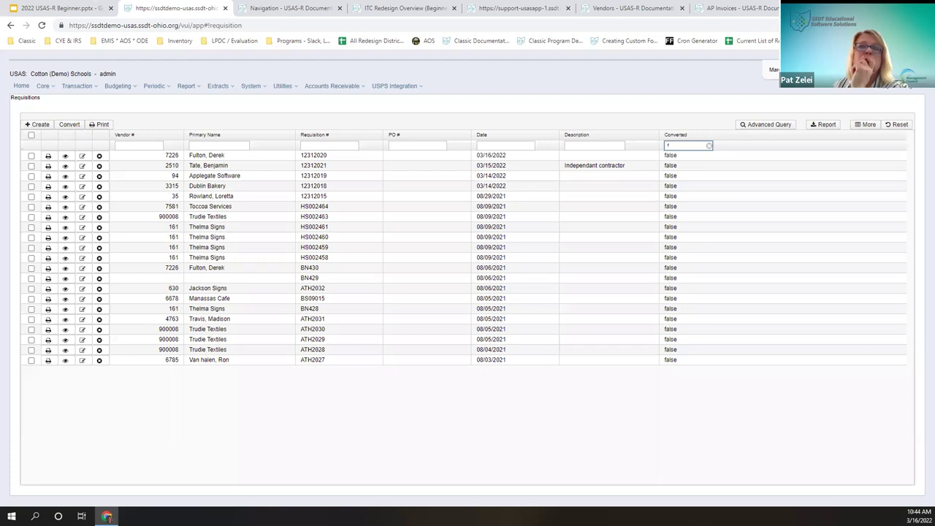
click(38, 125)
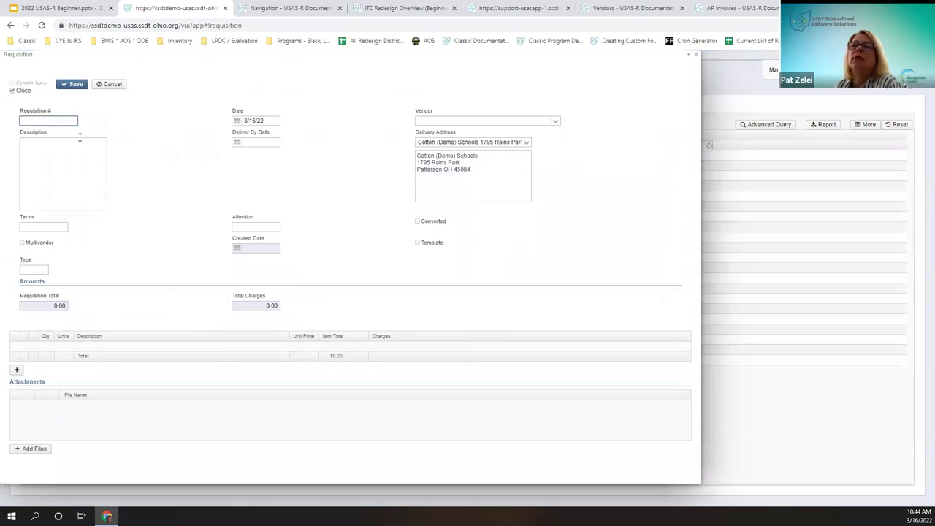
Step: Create a requisition and add a first line item with quantity 1.000, no charge account chosen
click(54, 122)
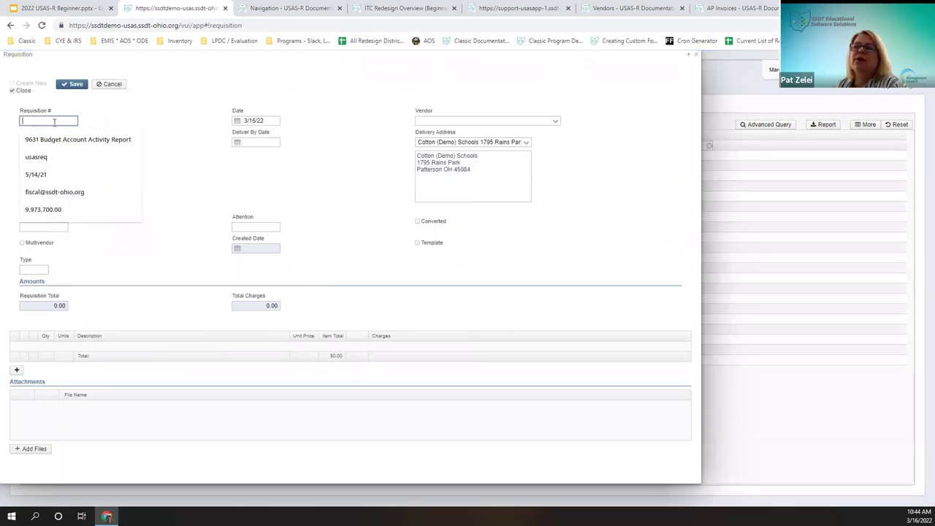
click(103, 122)
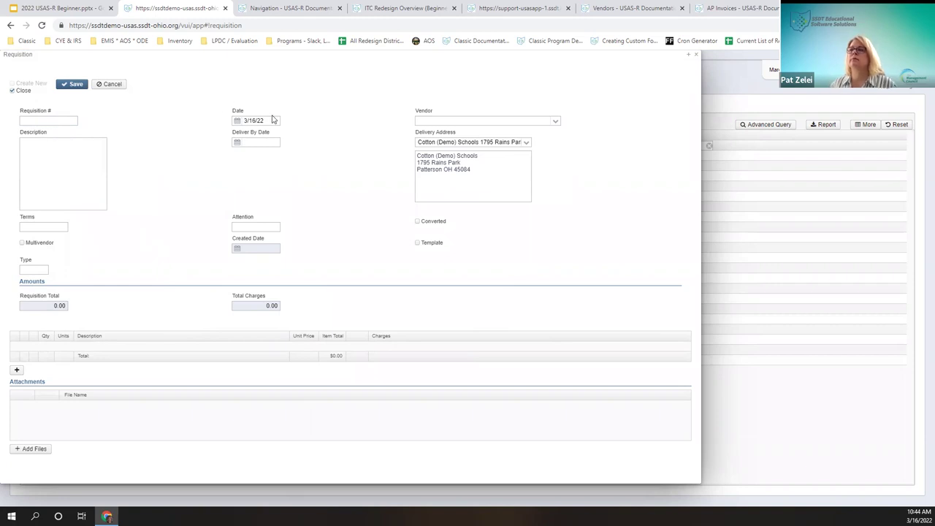
click(518, 122)
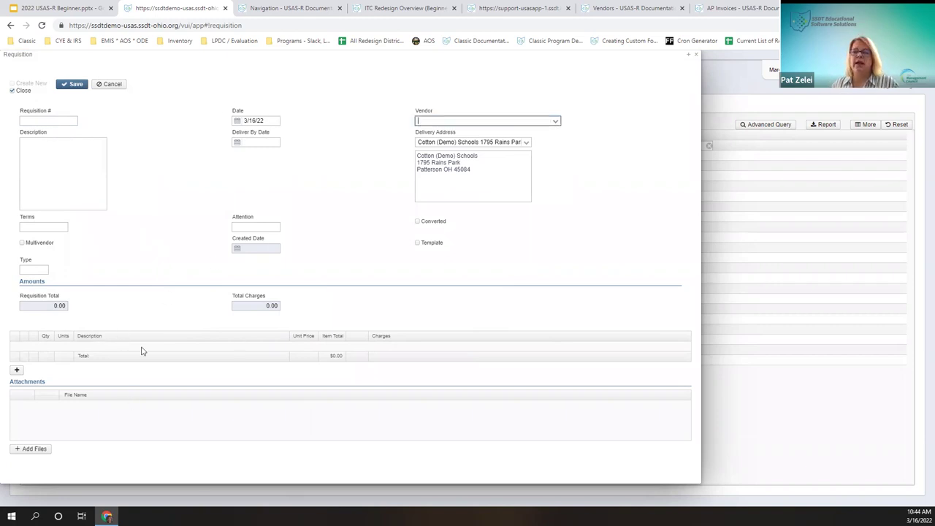
click(21, 369)
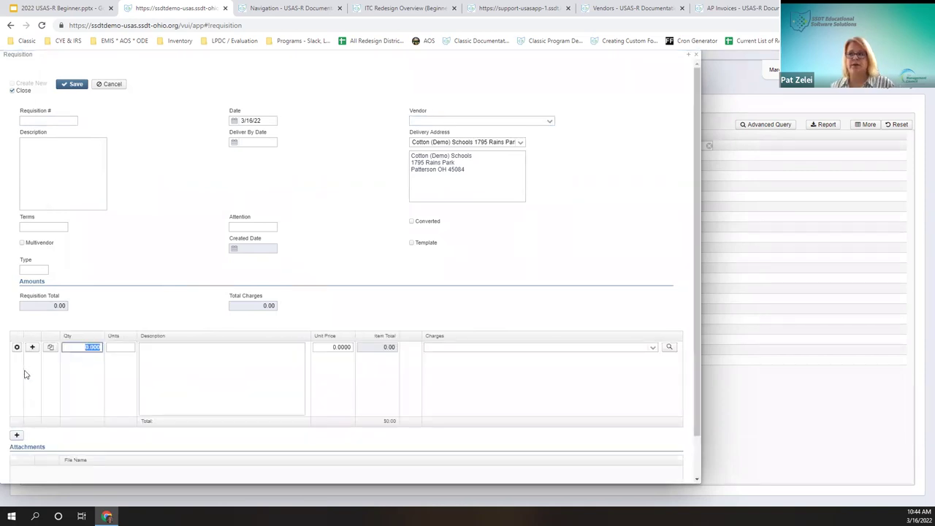
key(Tab)
key(Tab)
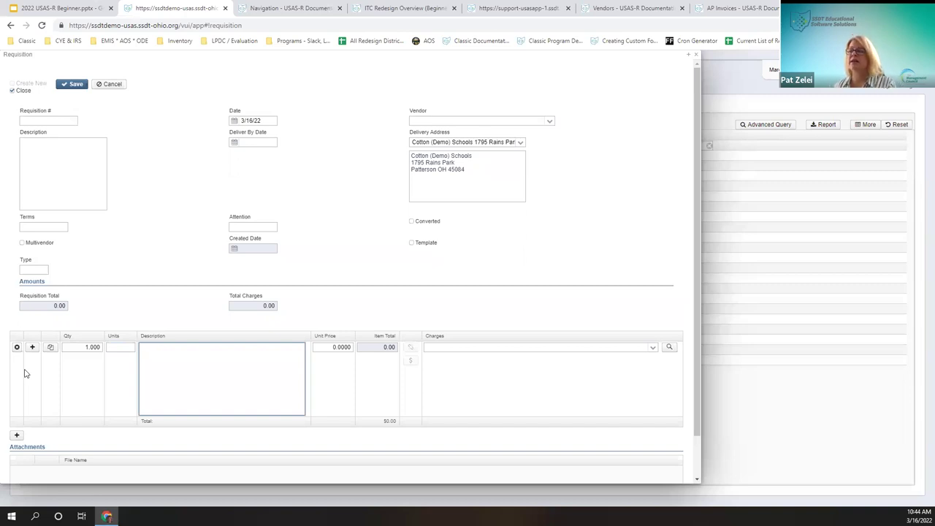
click(653, 347)
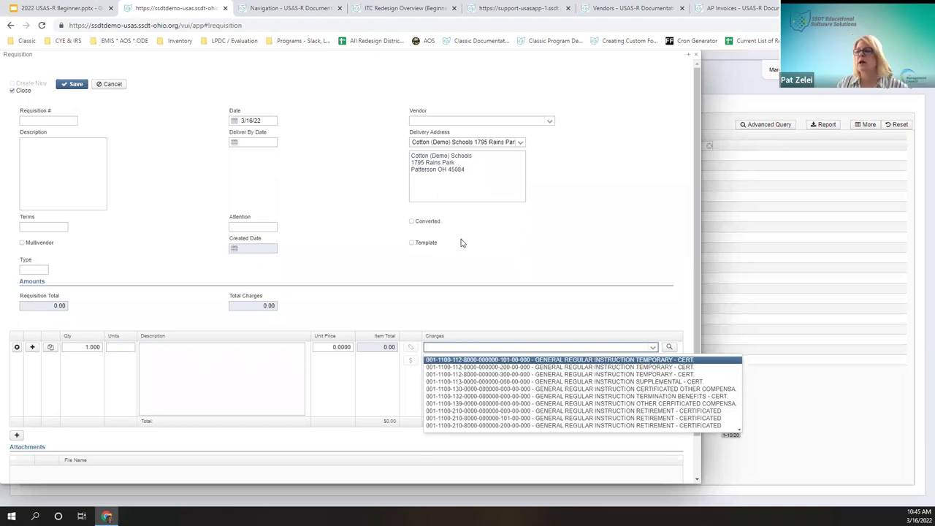
click(478, 278)
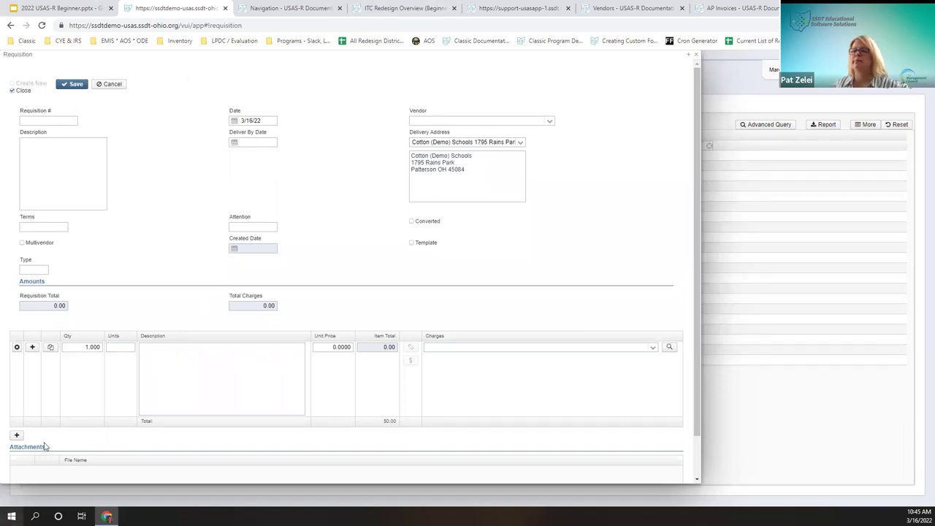
scroll(249, 227, down, 2)
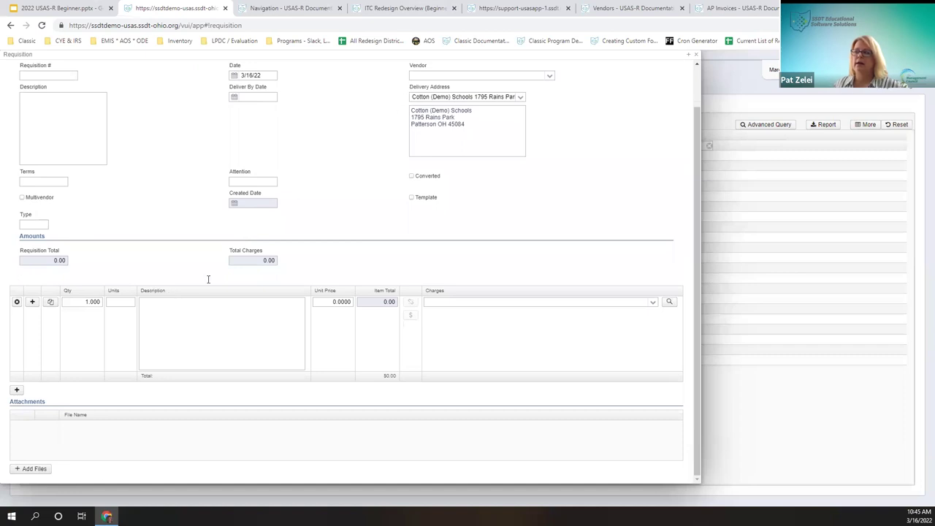
Step: Attach FORM - QUOTE.docx from Desktop > TRAIN to the requisition
click(35, 469)
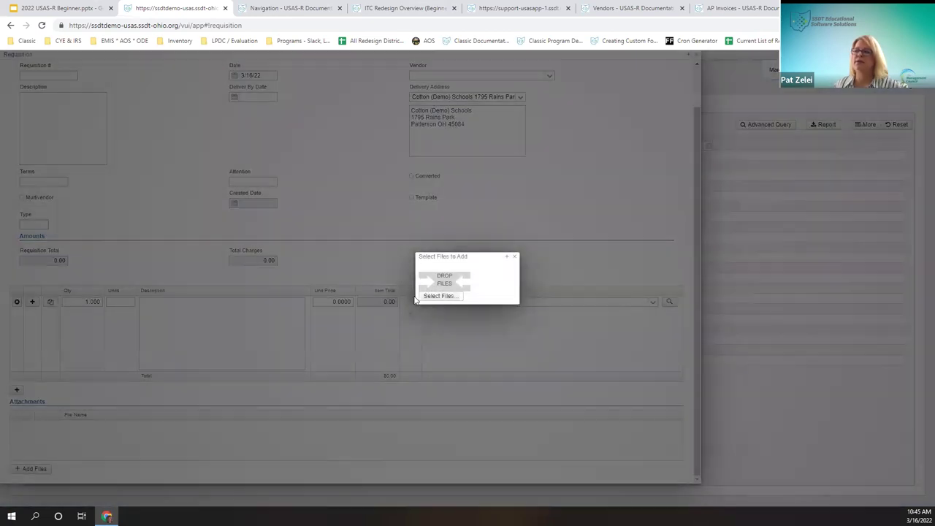
click(447, 296)
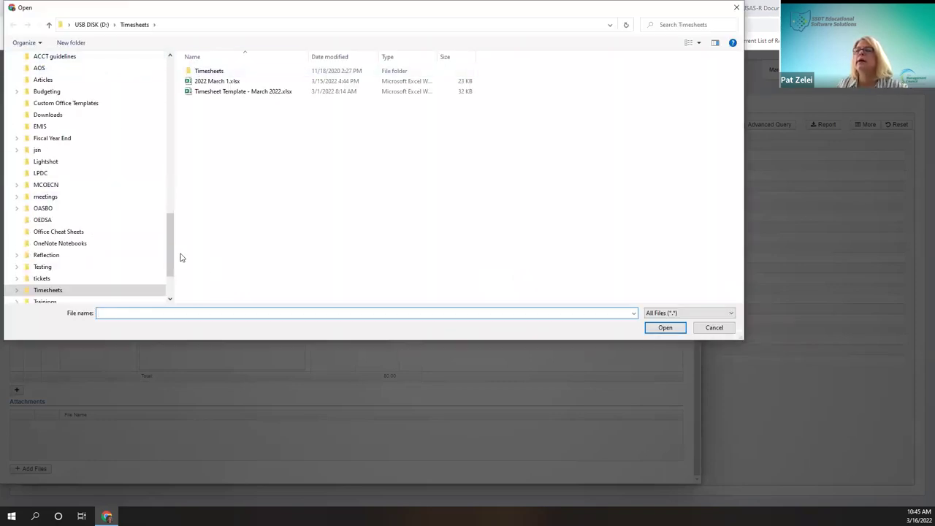
drag(175, 249, 155, 46)
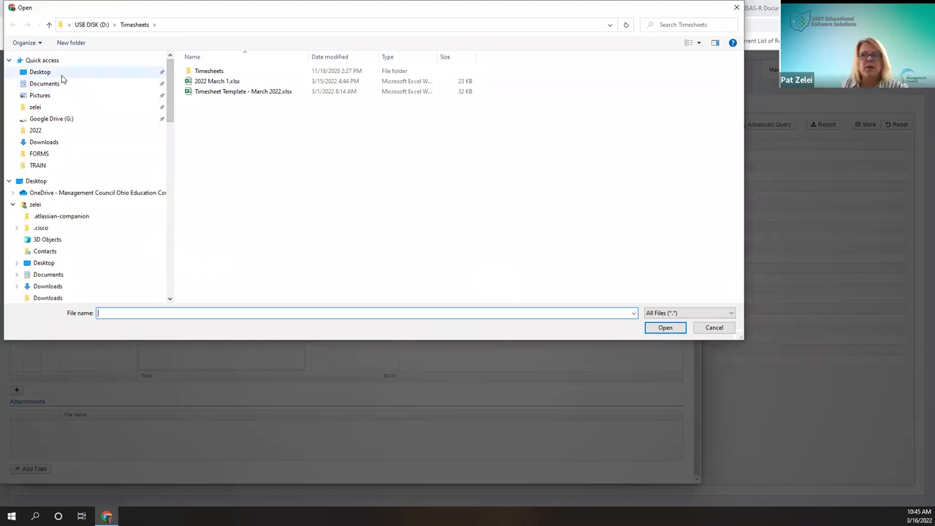
click(55, 73)
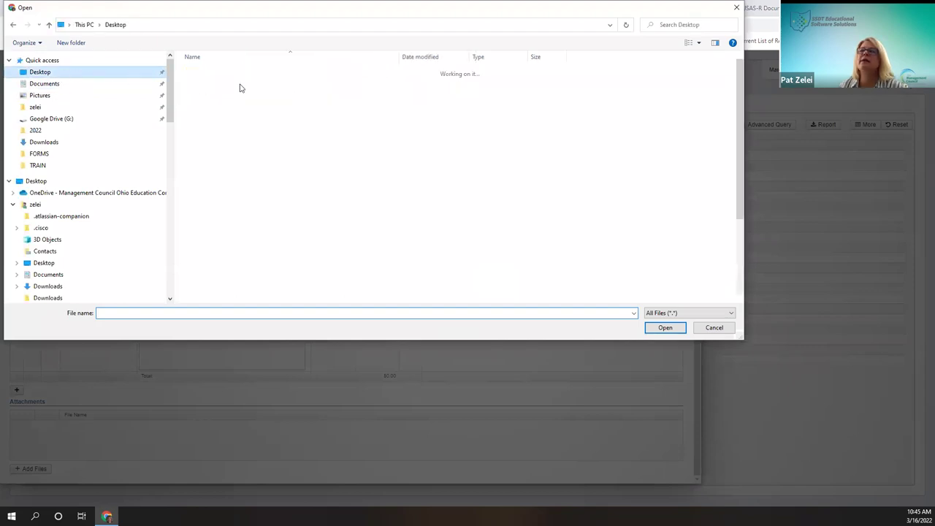
double_click(213, 72)
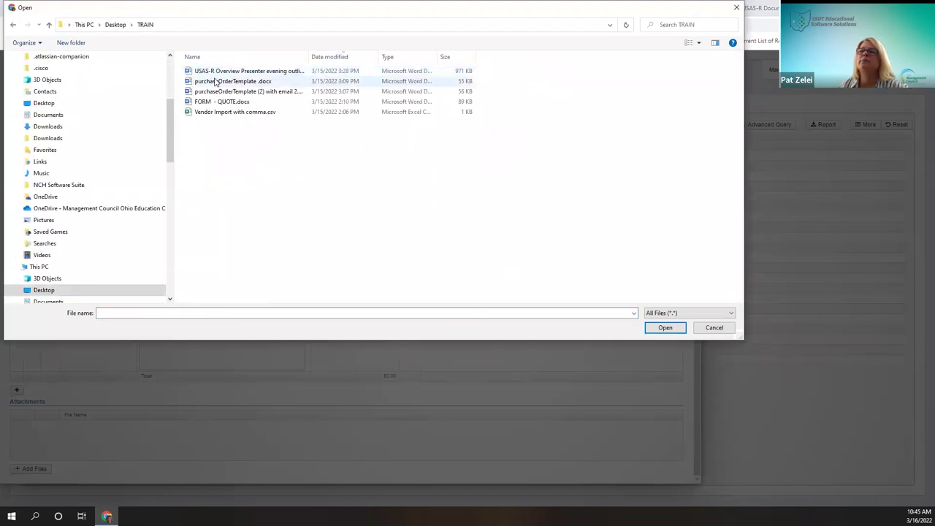
double_click(223, 102)
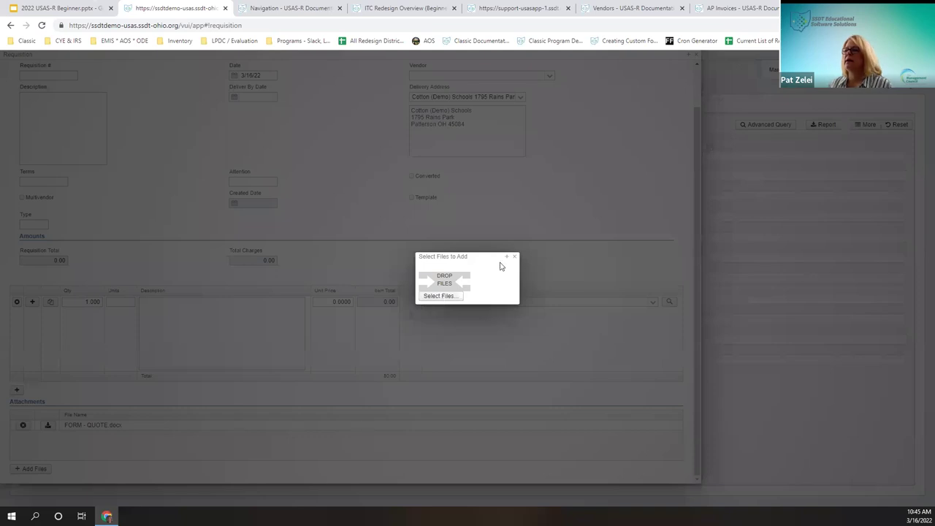
click(433, 295)
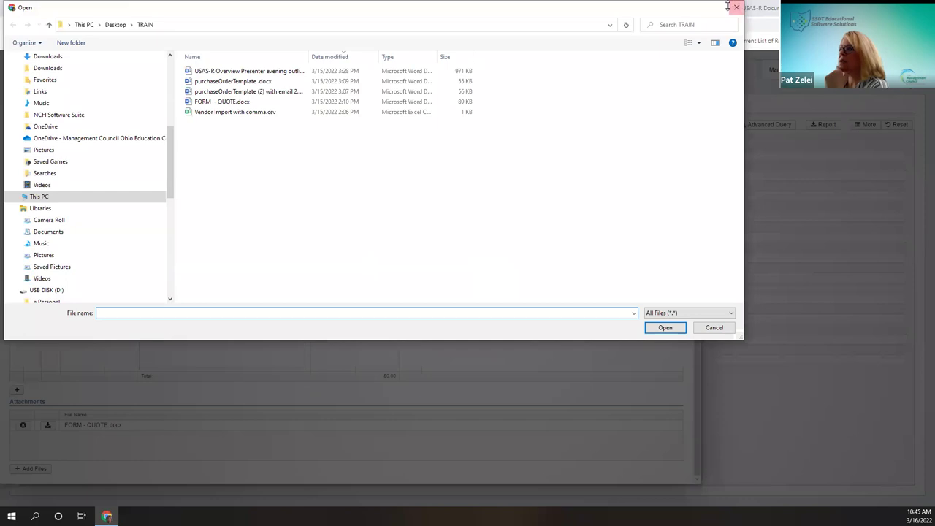
click(735, 6)
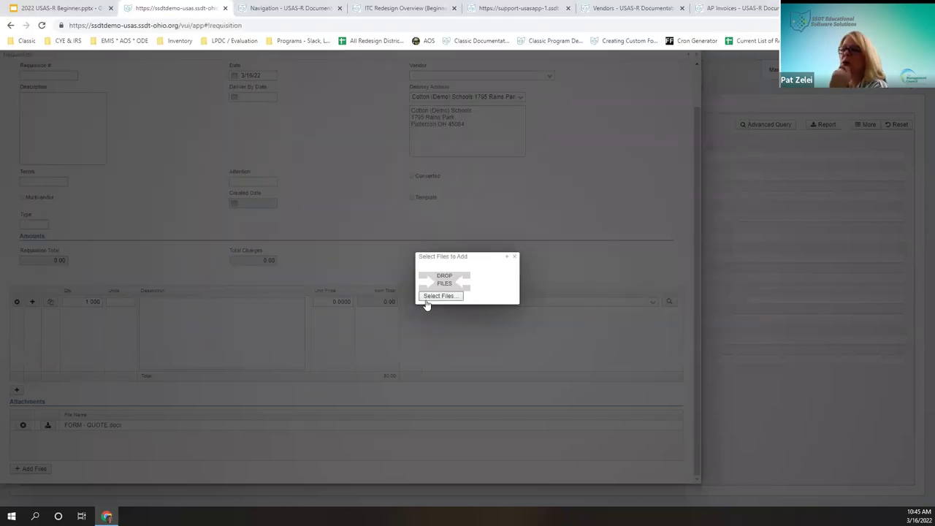
click(516, 257)
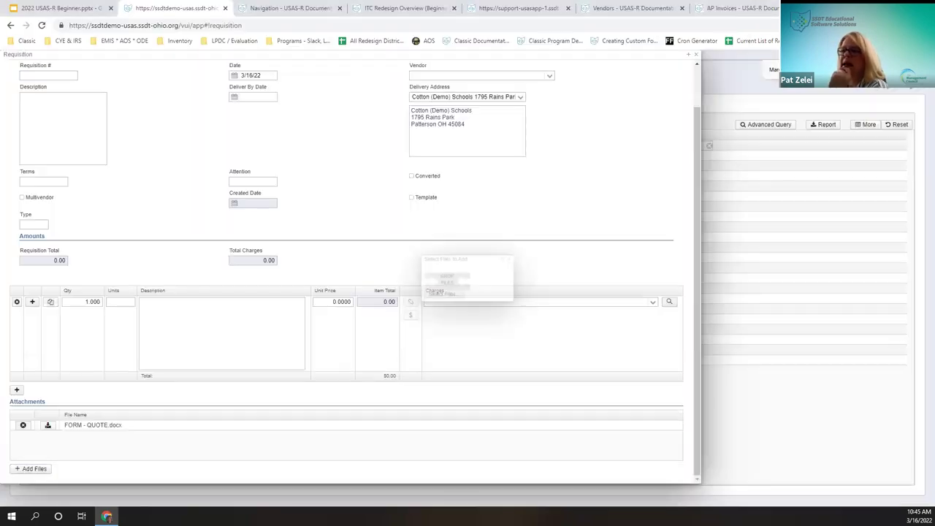
Step: Open the attached quote to check it, then close the requisition form
click(48, 425)
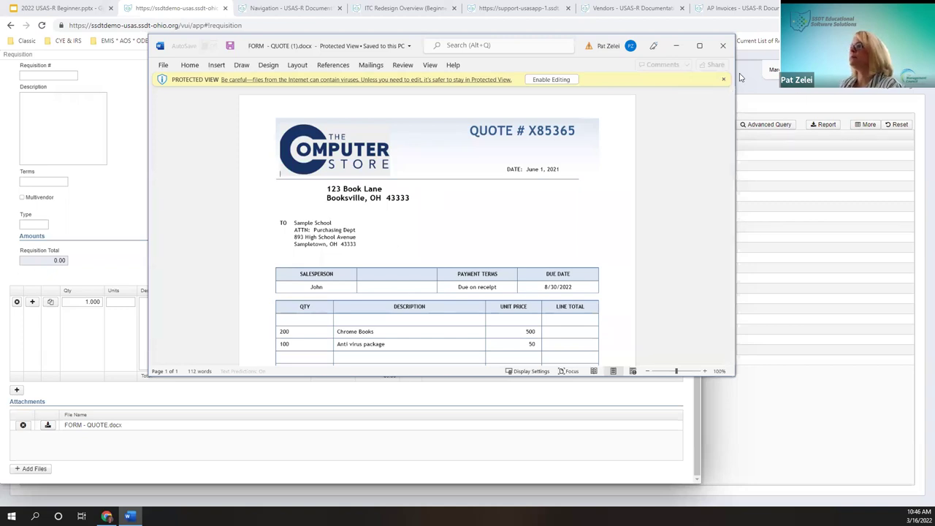
click(723, 46)
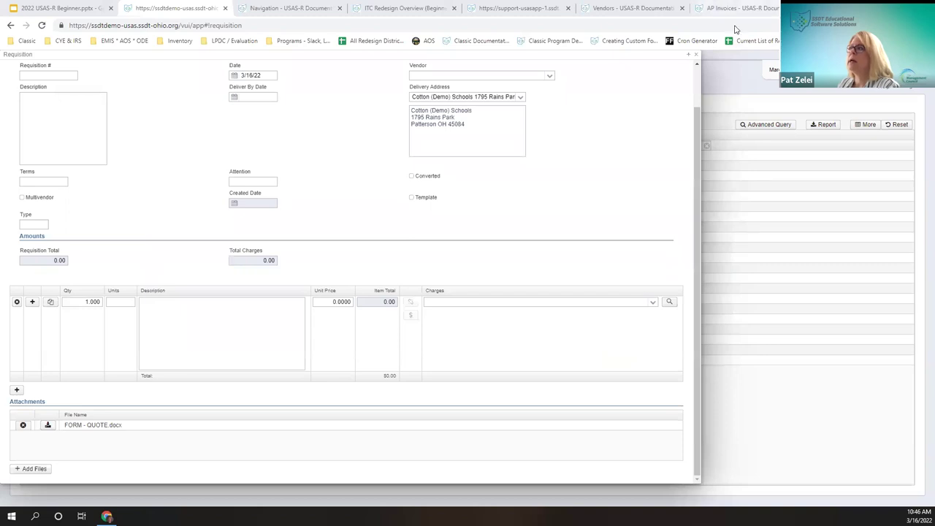
click(696, 55)
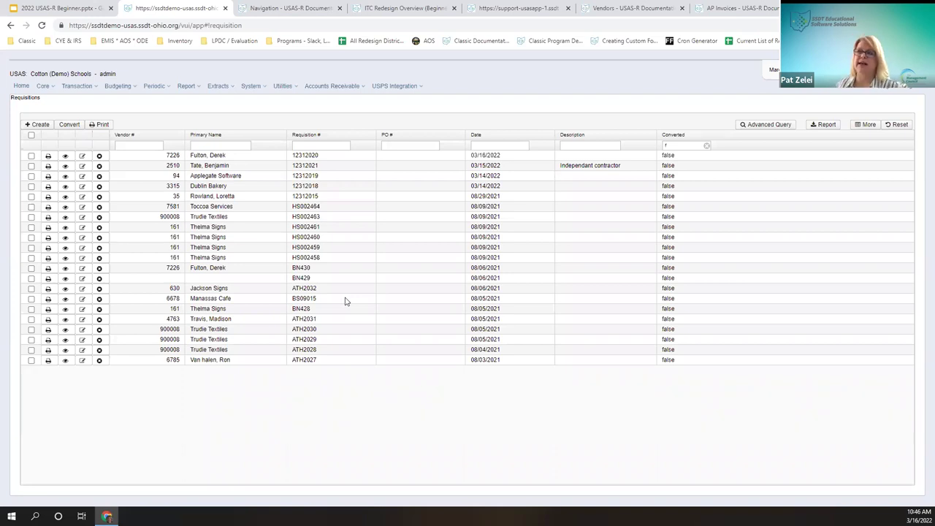
Step: Review the Requisitions list's Column Selection options, then close them unchanged
click(865, 124)
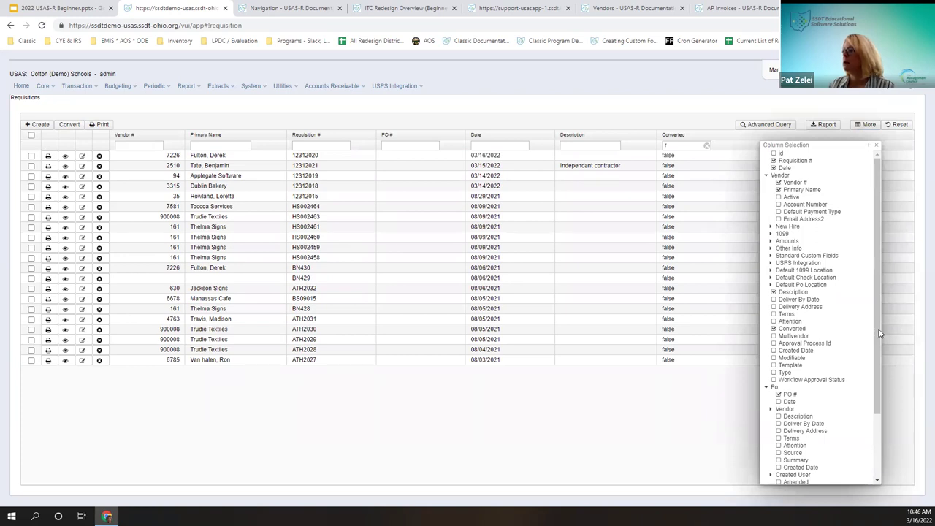
scroll(794, 386, down, 2)
scroll(805, 380, up, 2)
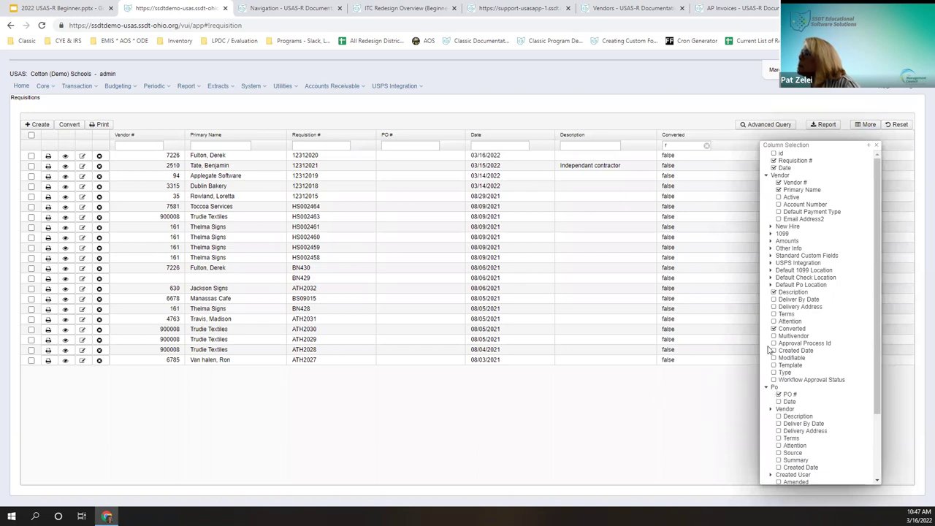
scroll(775, 351, down, 3)
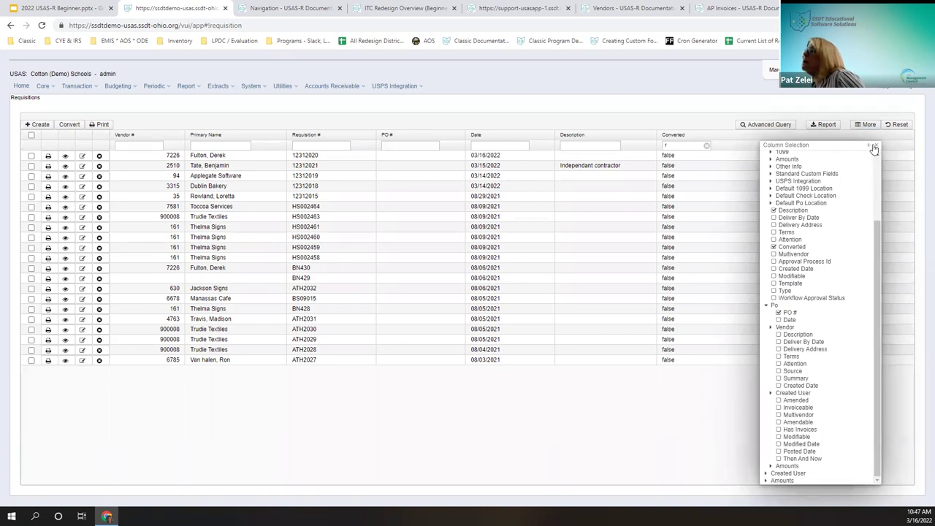
click(876, 145)
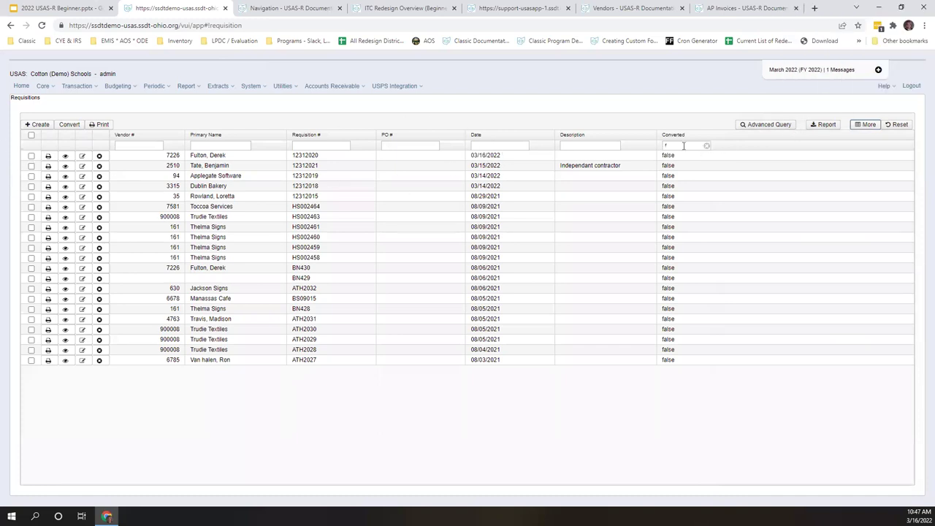
Step: Tick the checkbox of requisition 12312020, the first row in the list
drag(678, 187, 666, 278)
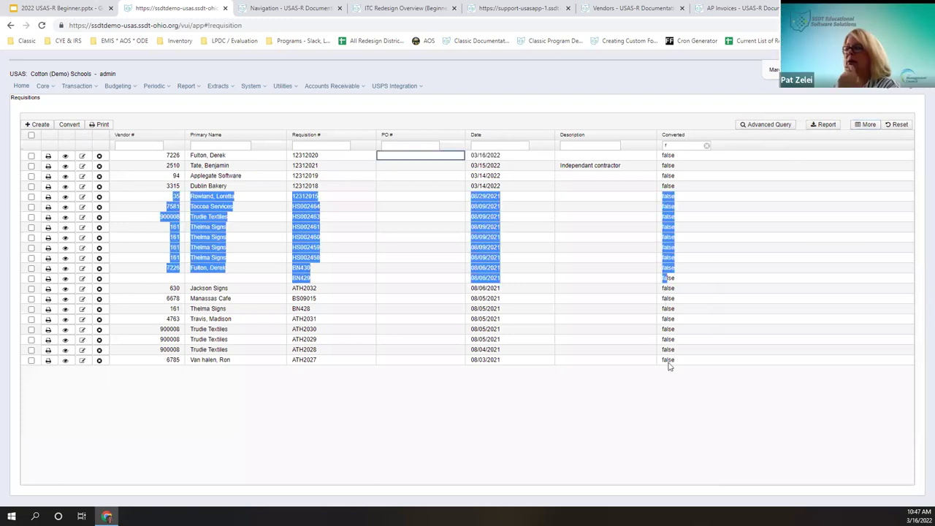
click(602, 473)
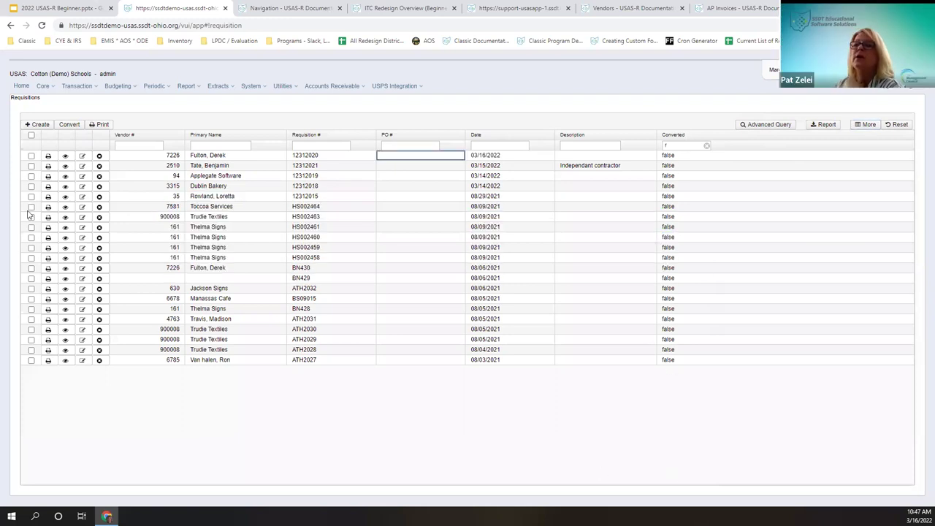
click(31, 157)
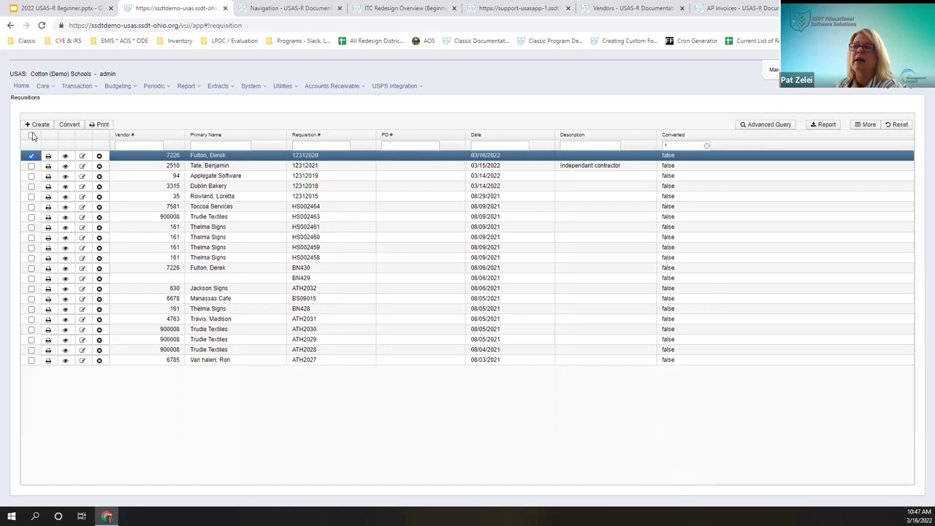
Step: Try various requisition checkbox selections, ending with only the first two requisitions checked
click(31, 136)
click(31, 136)
click(31, 157)
click(32, 167)
click(32, 207)
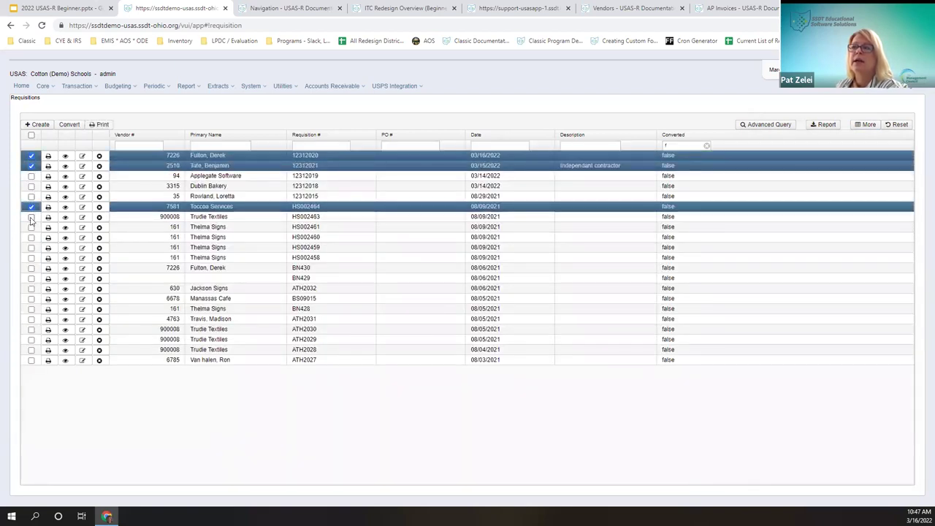
click(32, 227)
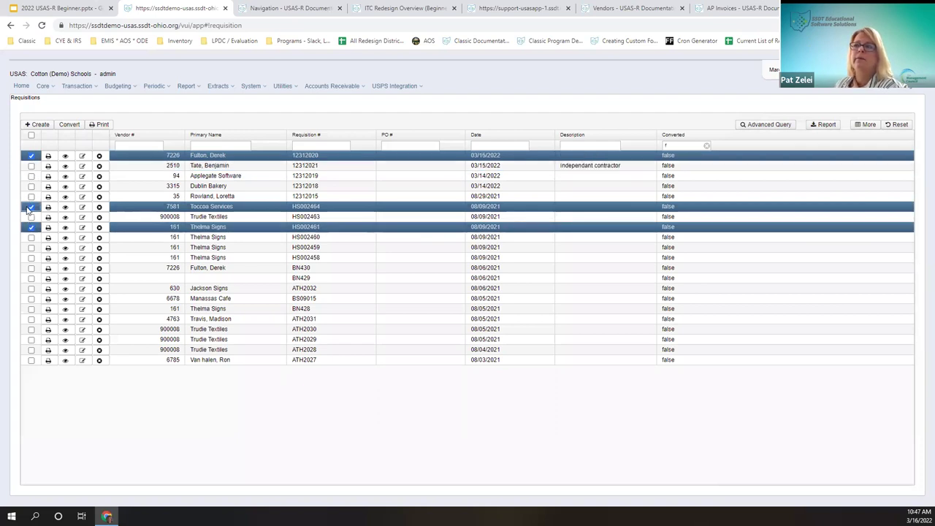
click(31, 207)
click(31, 227)
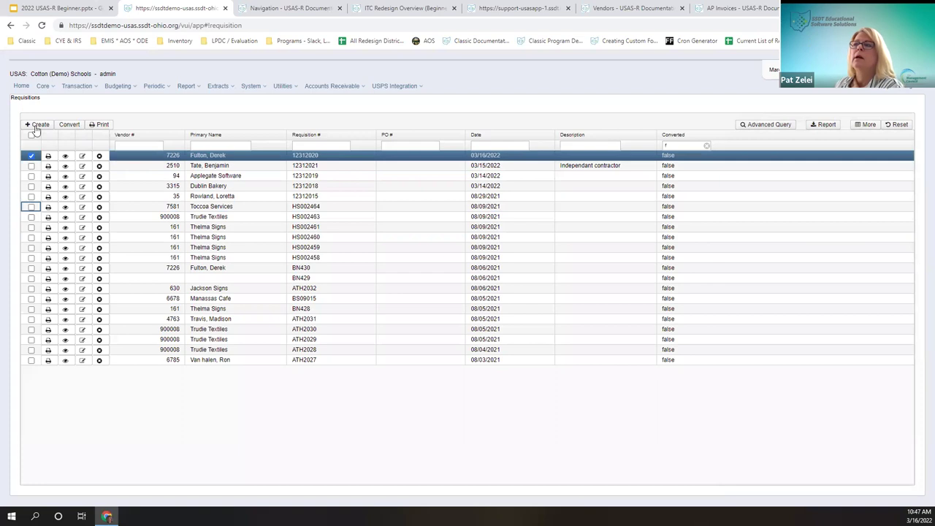
Step: Open Convert Requisitions, look at the PO date and starting PO number, then back out without posting
click(71, 125)
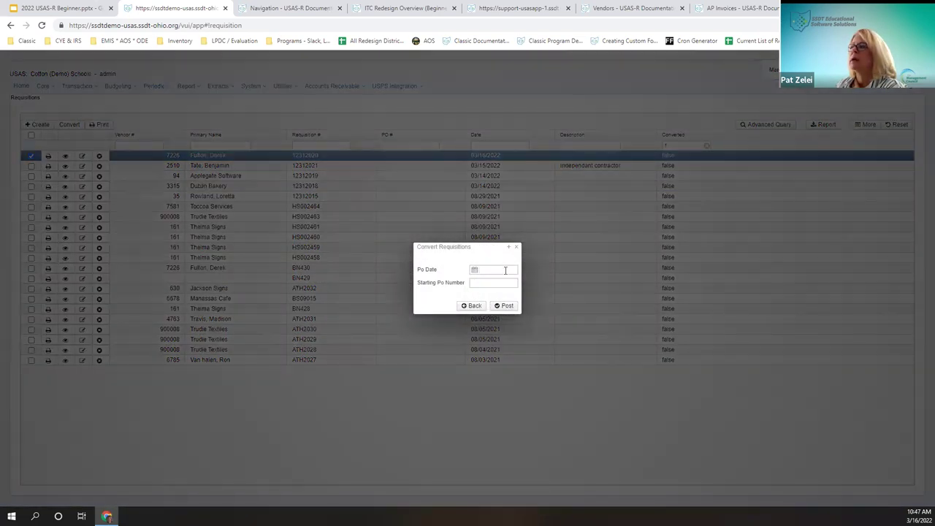
click(505, 271)
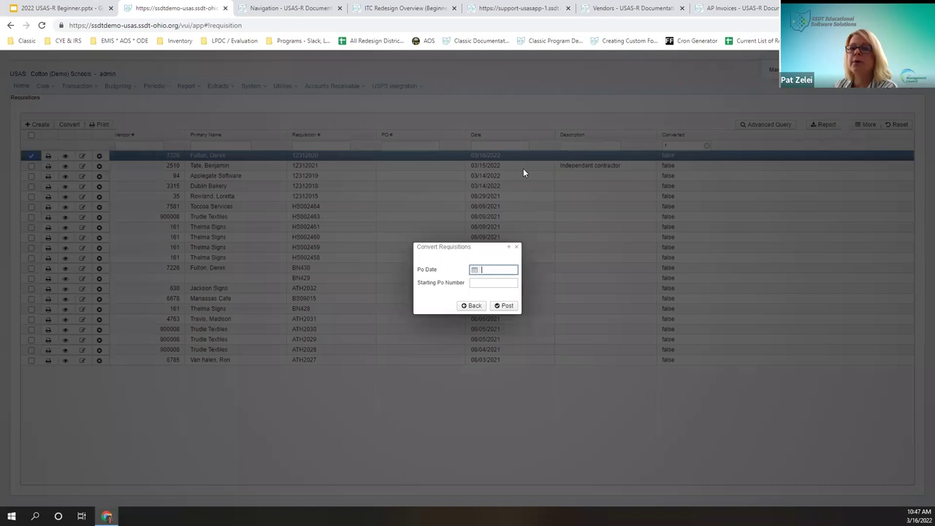
click(482, 283)
click(460, 266)
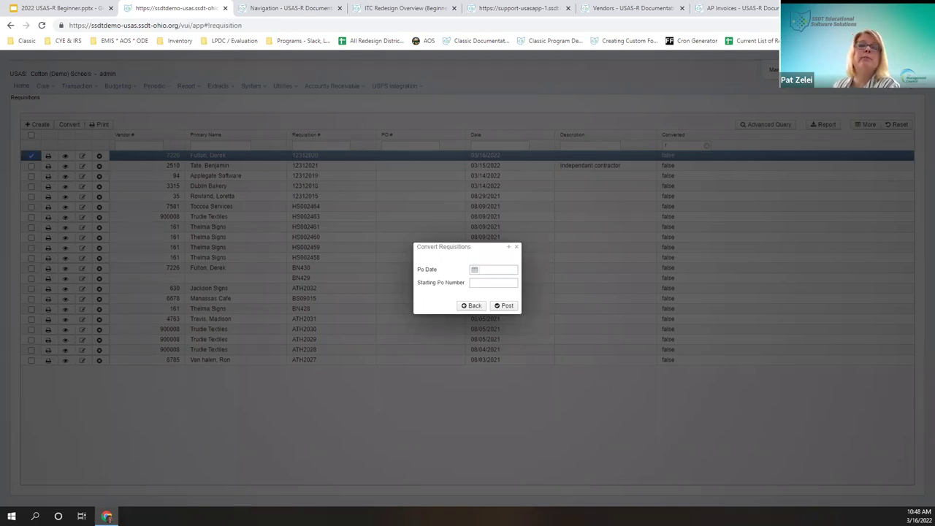
click(473, 305)
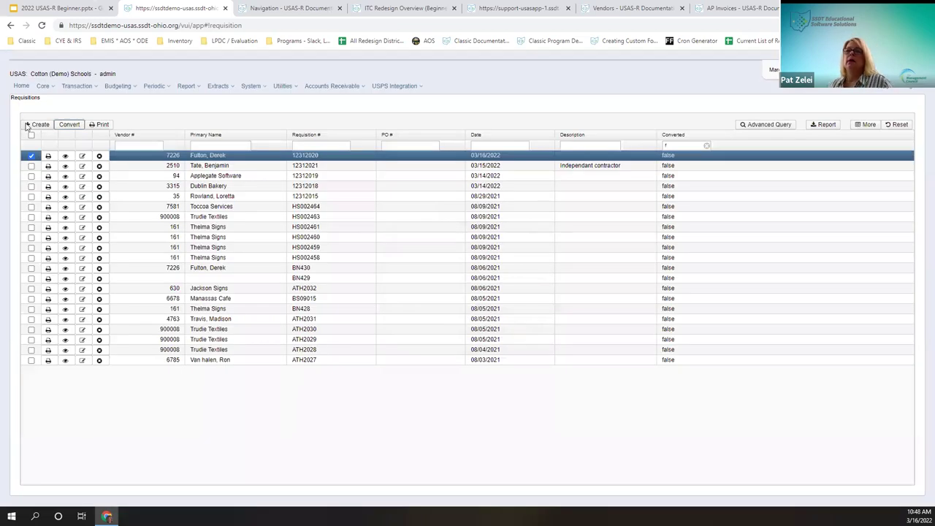
Step: Create a requisition for the first vendor with description 'test req' and open the delivery address list
click(27, 125)
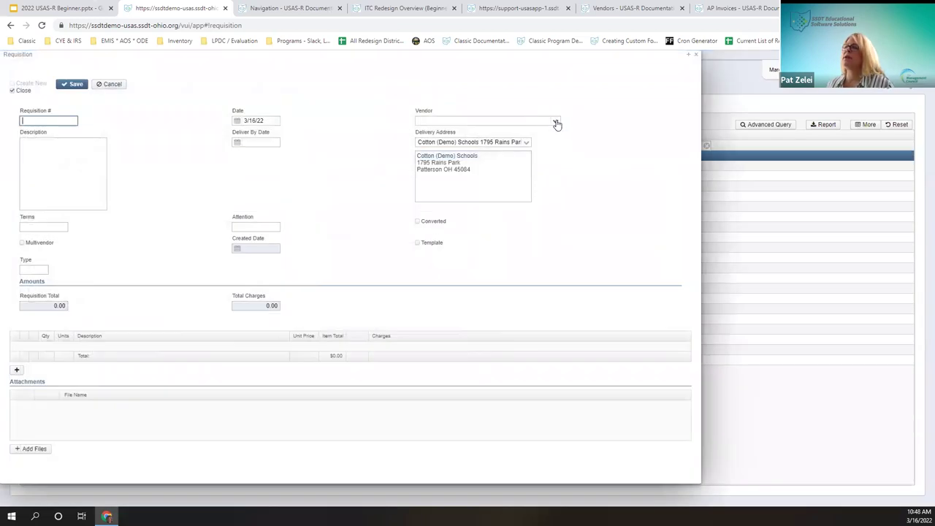
click(555, 123)
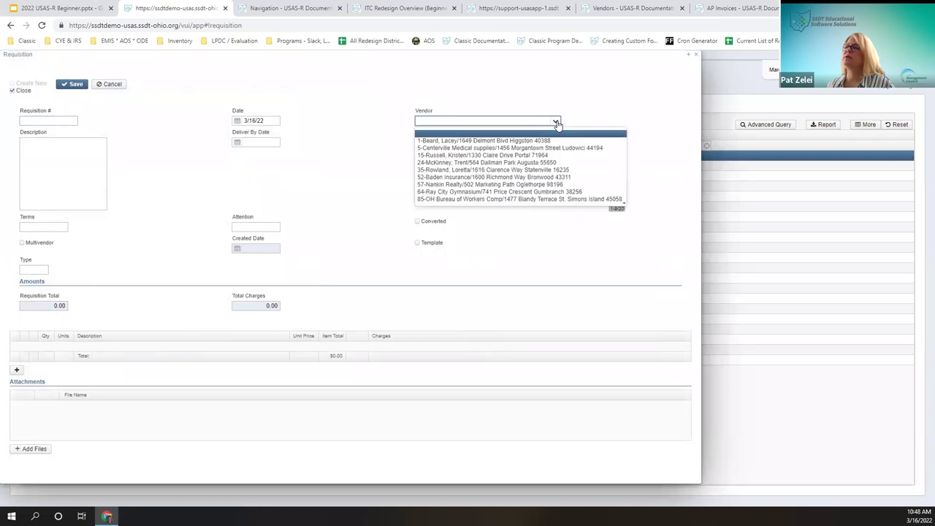
click(495, 142)
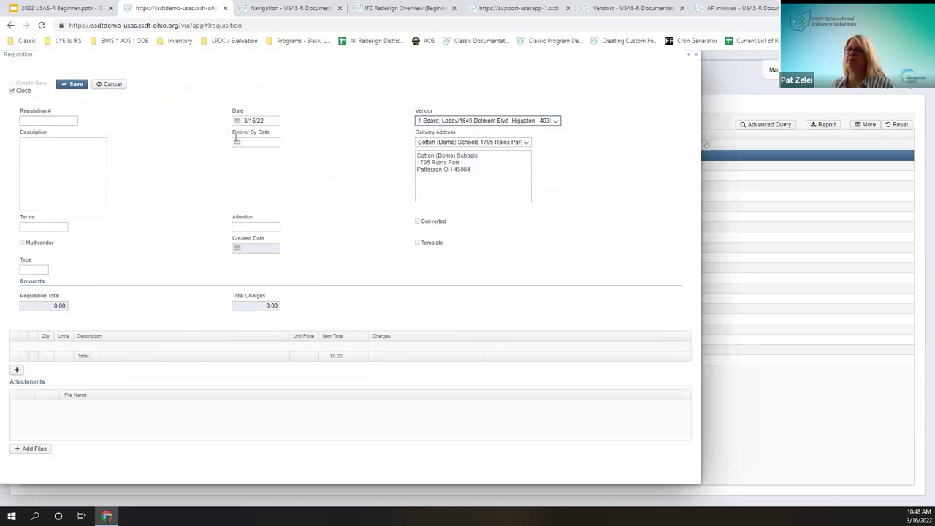
click(55, 156)
text(test req)
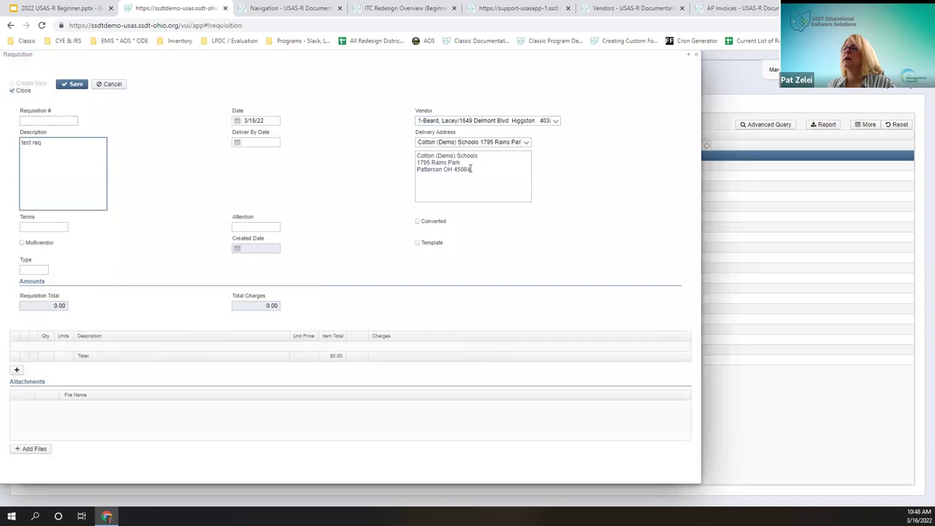
drag(470, 169, 445, 151)
click(527, 142)
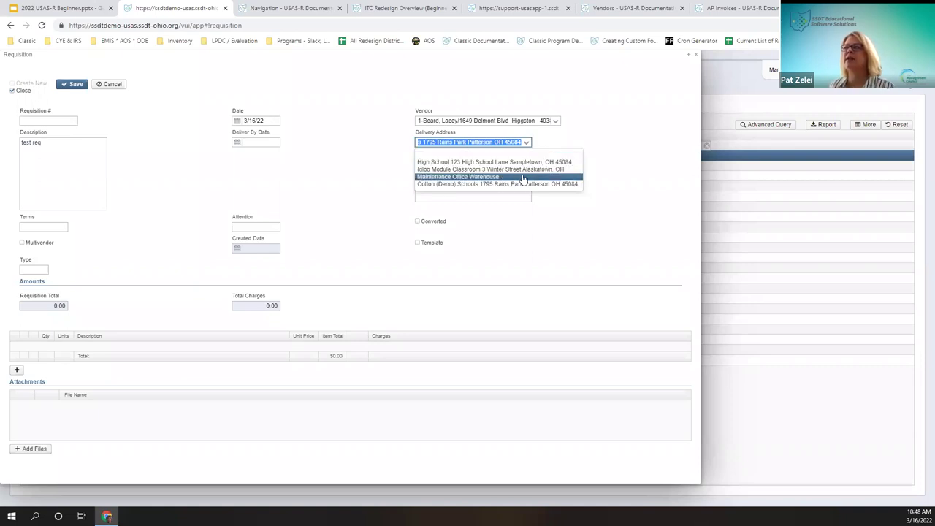
click(463, 144)
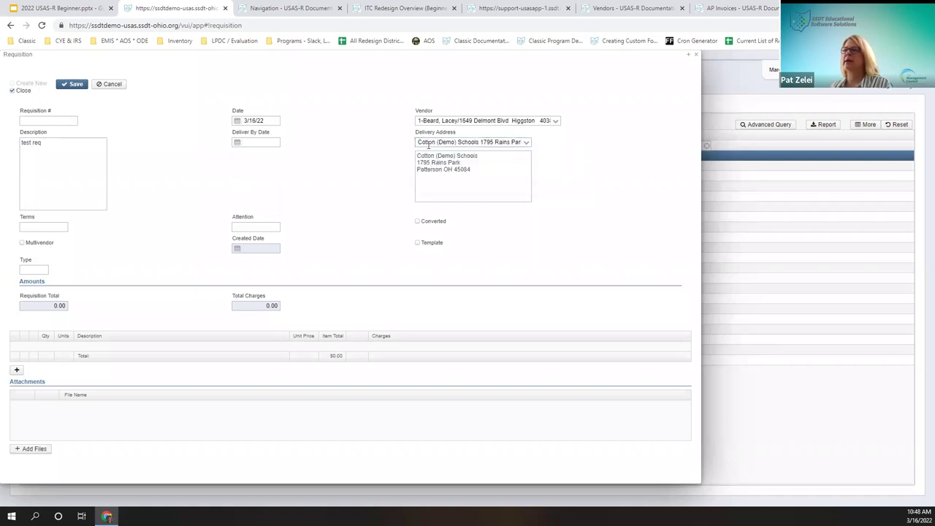
click(416, 142)
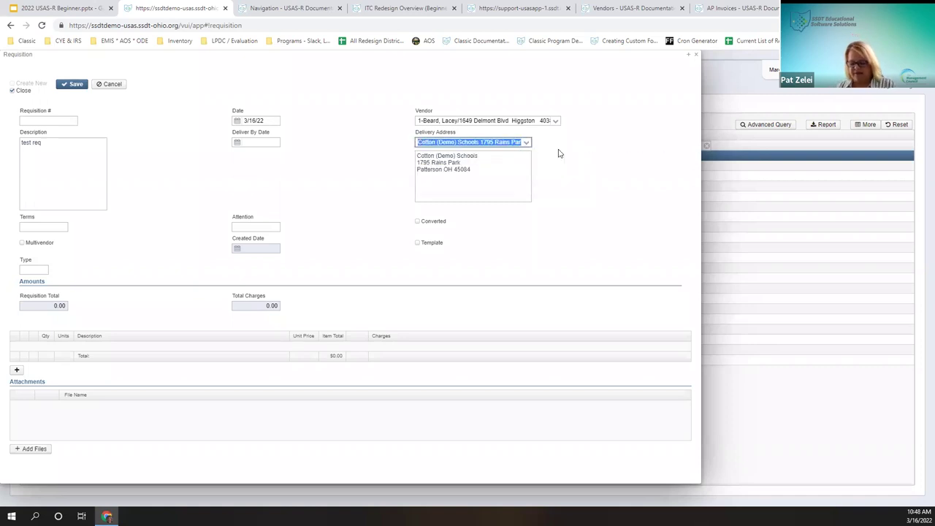
text(high )
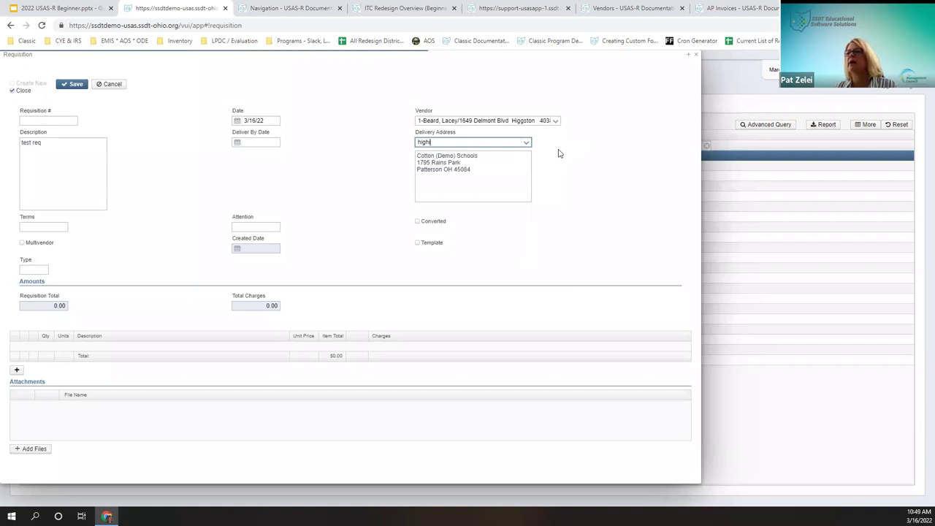
text(school)
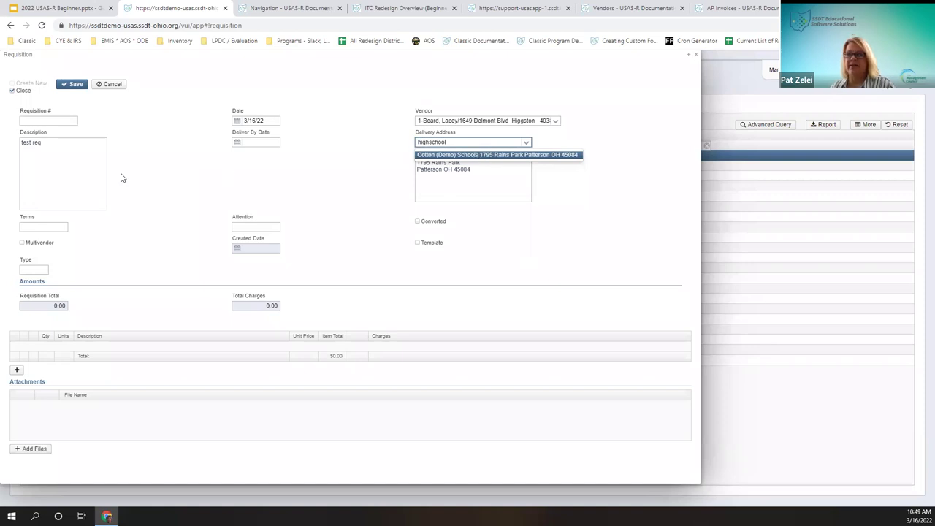
key(Return)
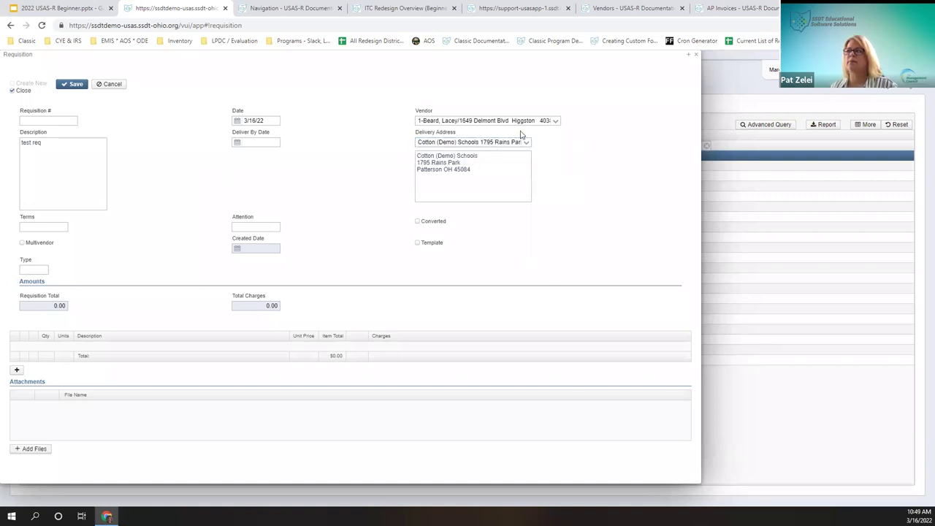
click(526, 143)
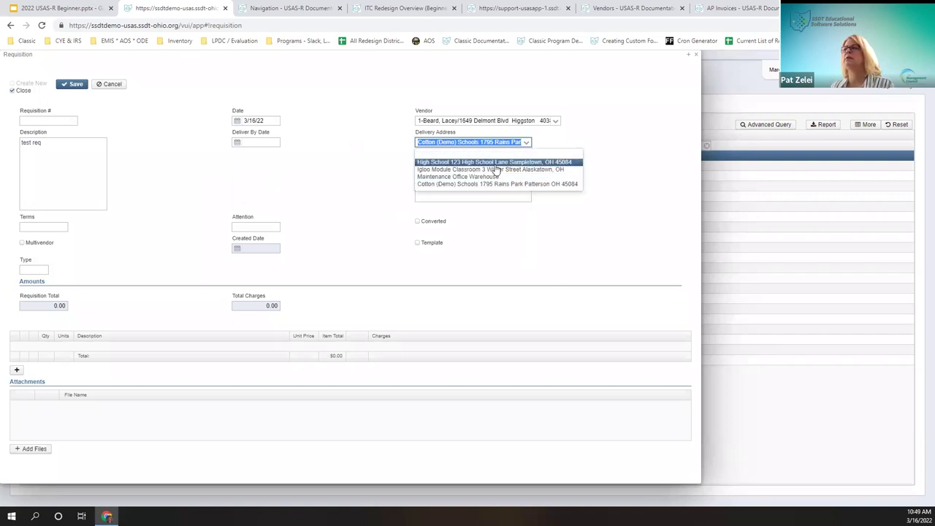
click(527, 143)
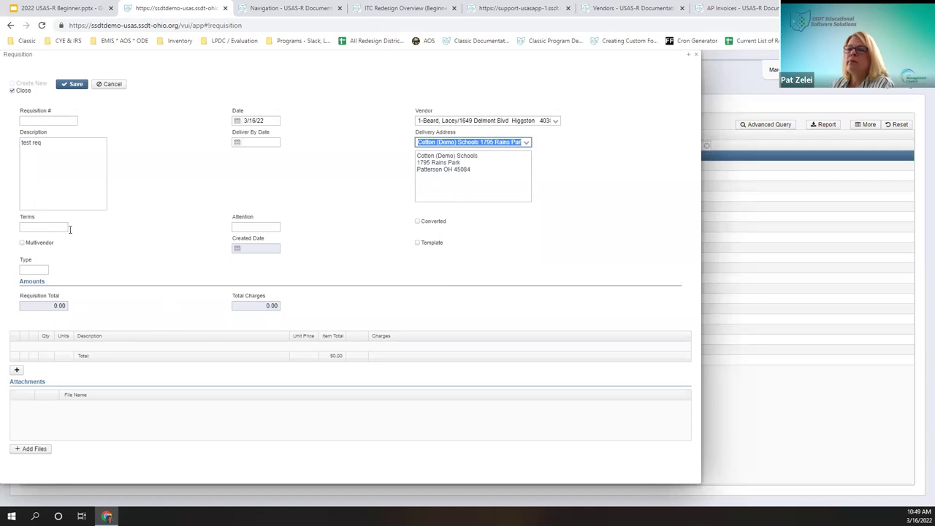
click(29, 230)
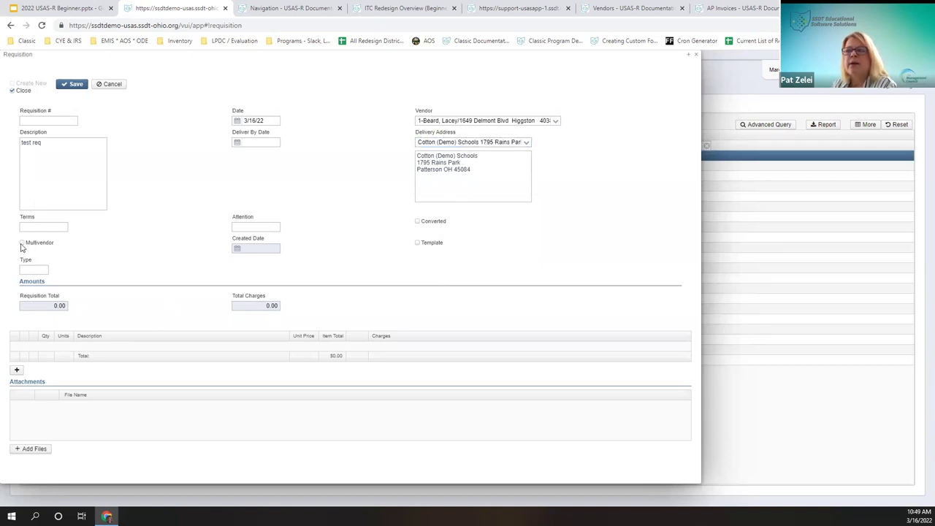
Step: Clear the vendor on the new 'test req' requisition, leaving it blank, and move into Attention
click(557, 121)
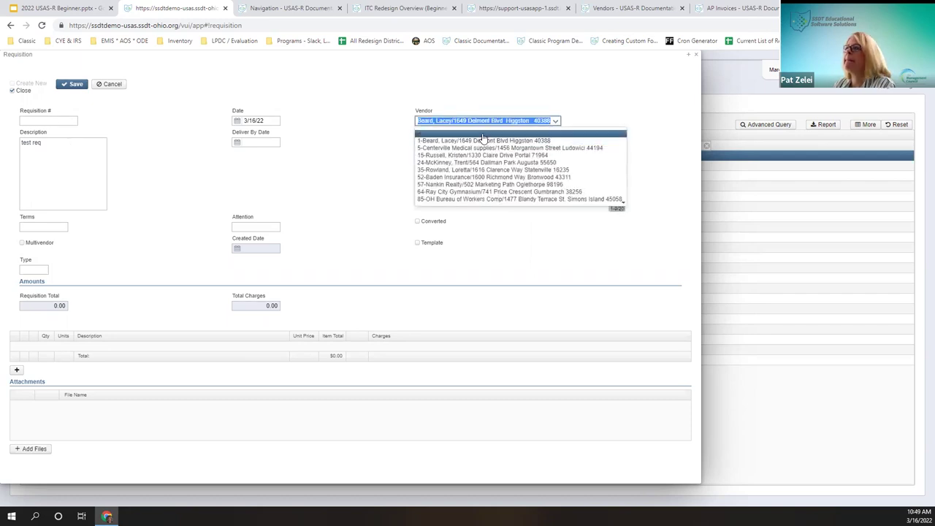
key(BackSpace)
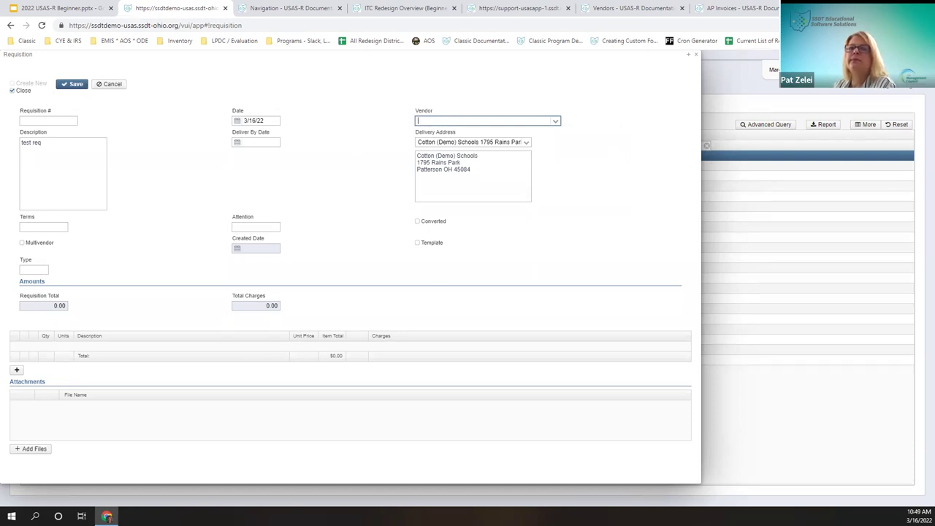
click(266, 227)
click(461, 229)
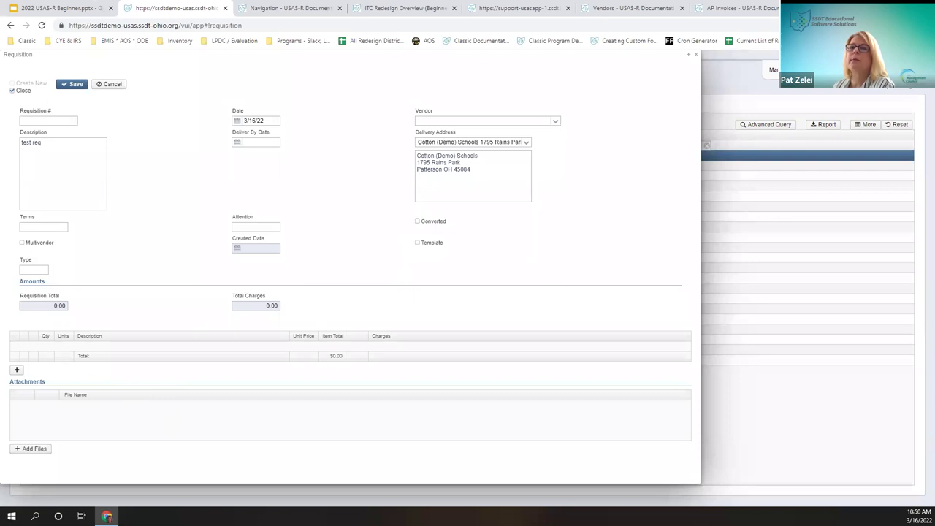
click(18, 371)
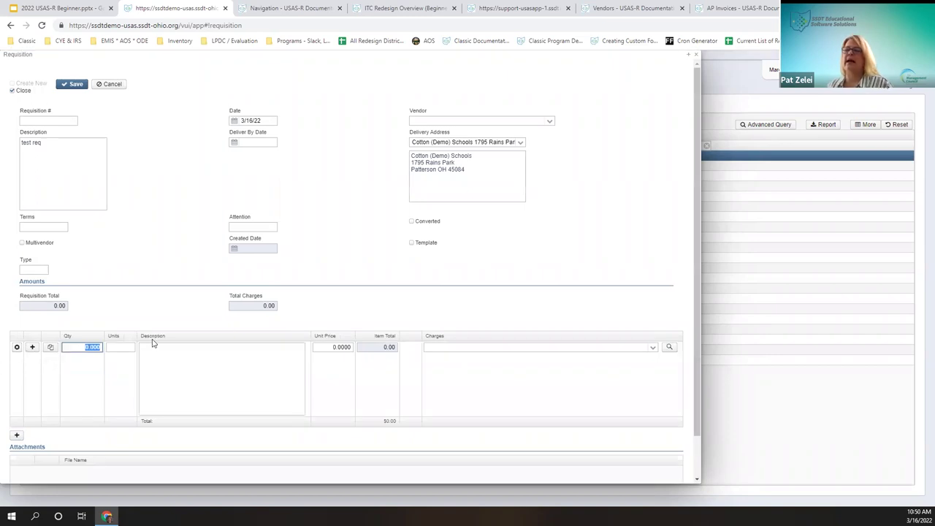
text(1)
key(Tab)
key(Tab)
text(computer)
key(Tab)
text(100)
key(Tab)
text(001-2)
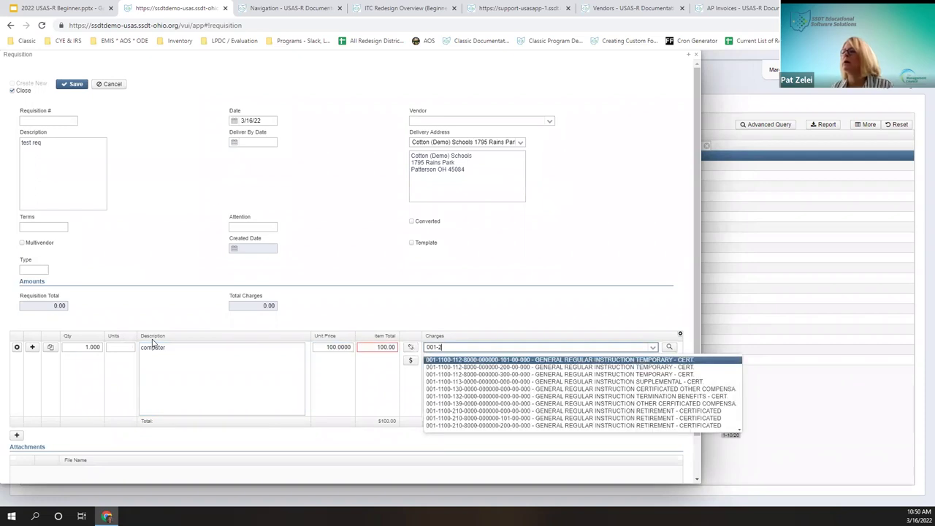
text(500-410)
key(Tab)
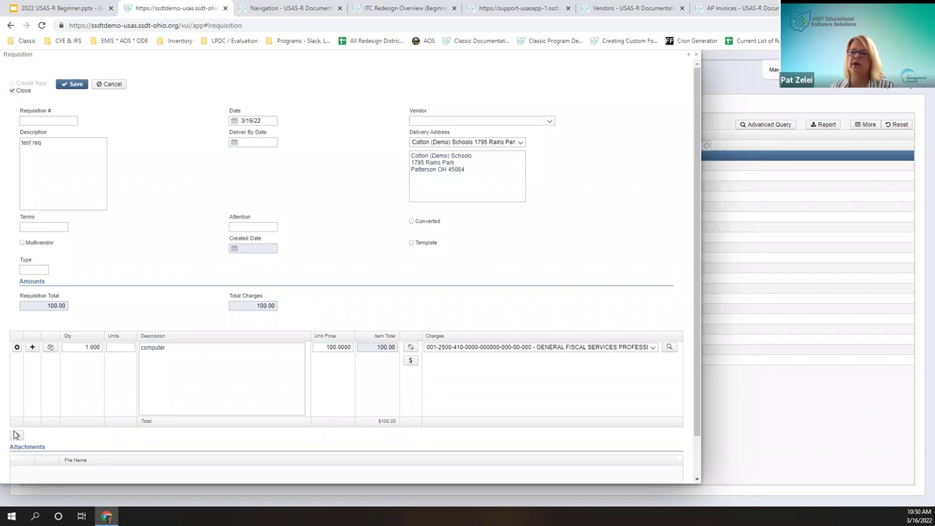
click(16, 435)
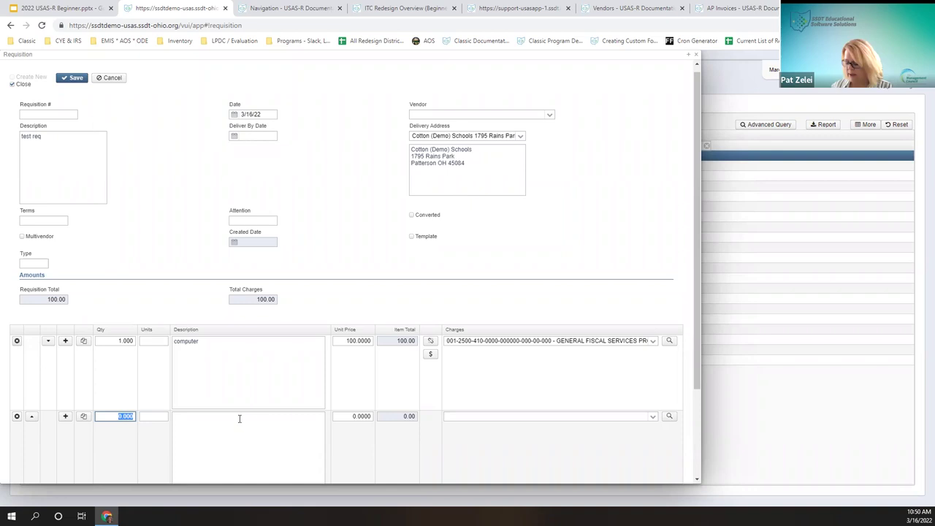
text(2)
key(Tab)
key(Tab)
text(book)
text(50)
key(Tab)
text(001-2500-410)
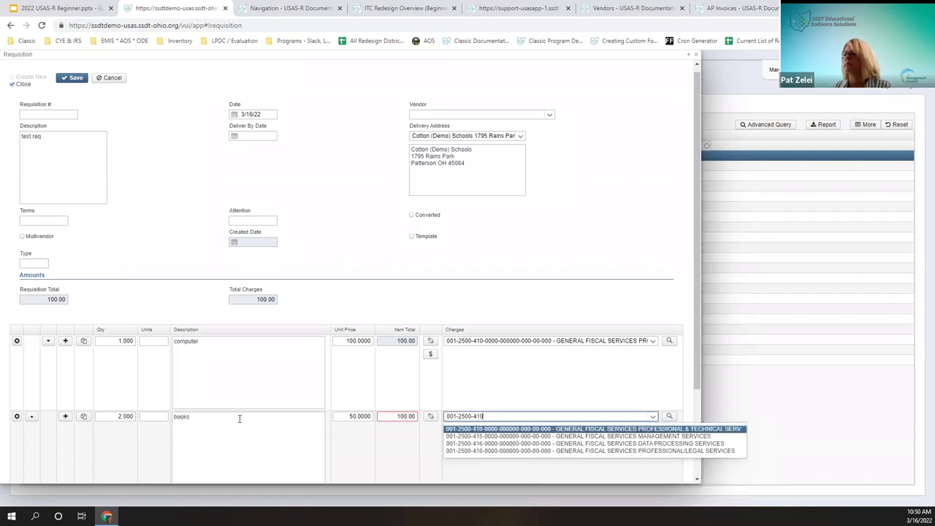
key(Tab)
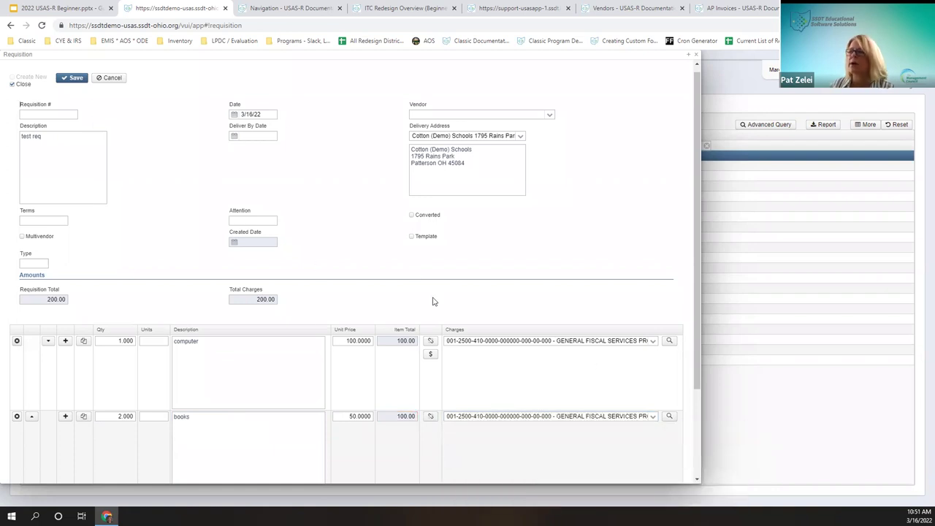
scroll(80, 343, down, 3)
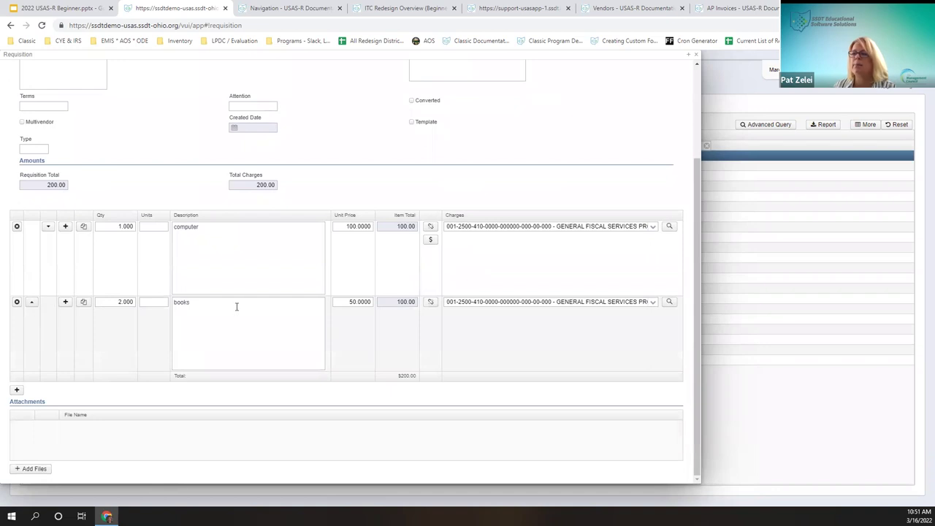
Step: Move the books line above computer, insert an empty line after it, then delete that line
click(31, 302)
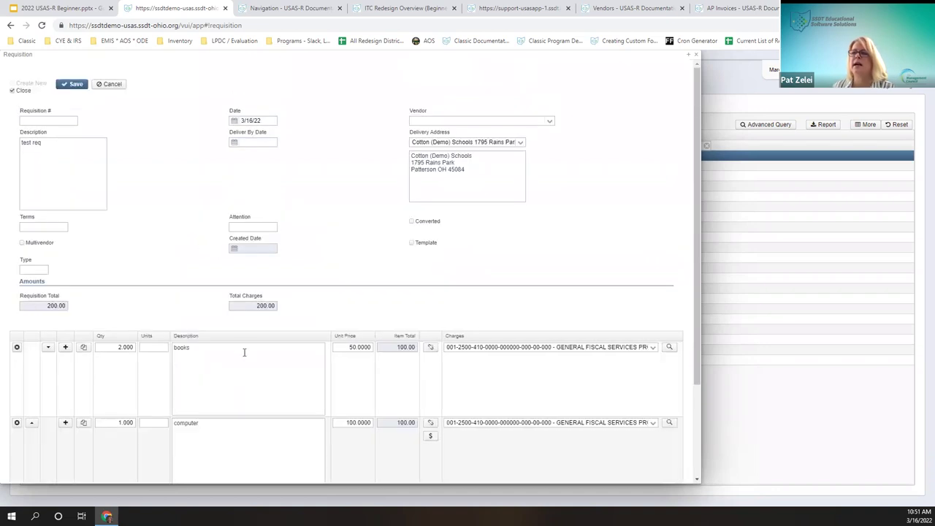
scroll(241, 336, down, 3)
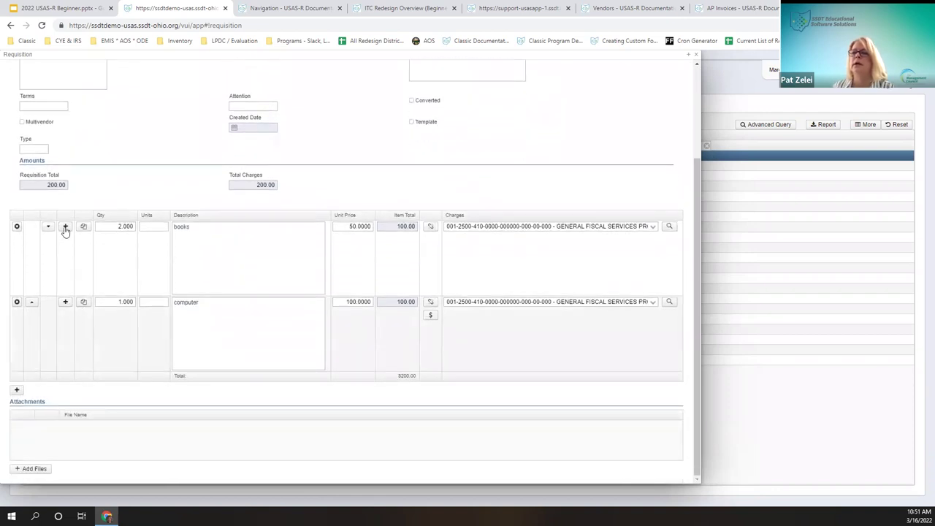
click(65, 227)
scroll(253, 405, down, 5)
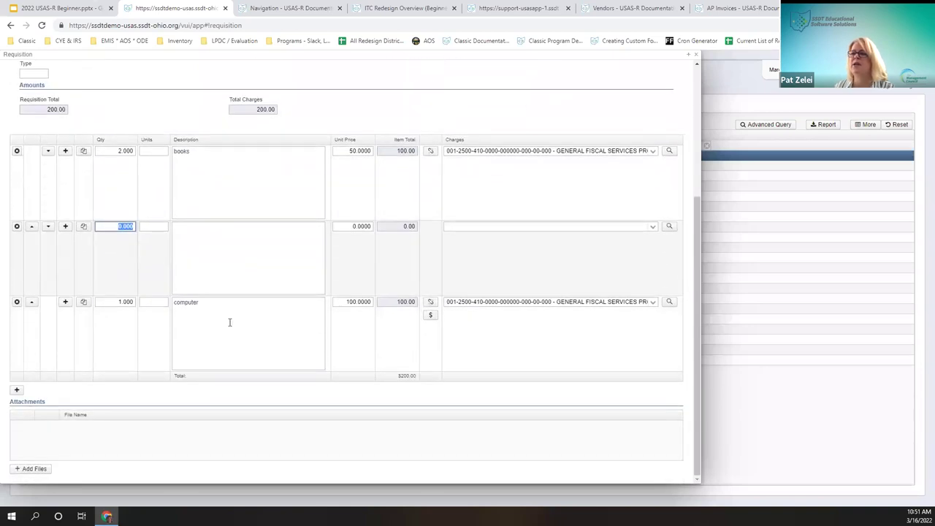
click(16, 227)
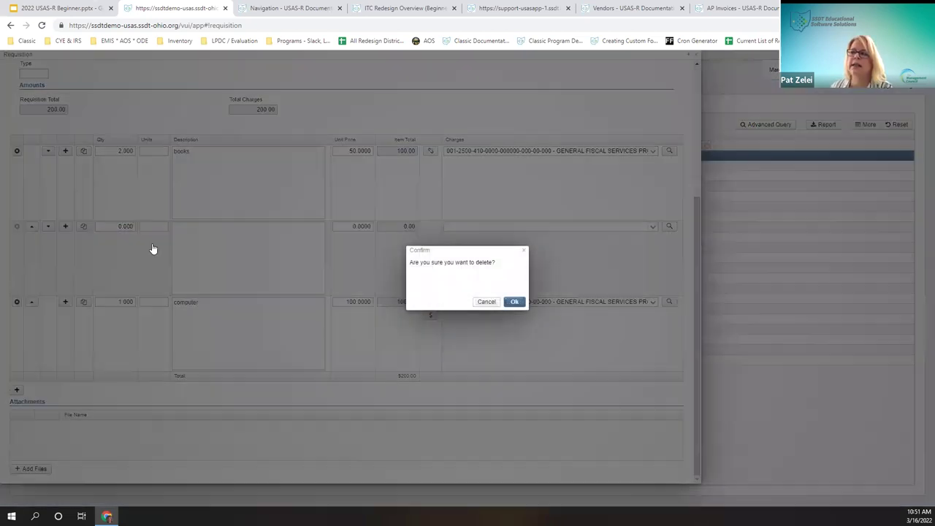
click(515, 302)
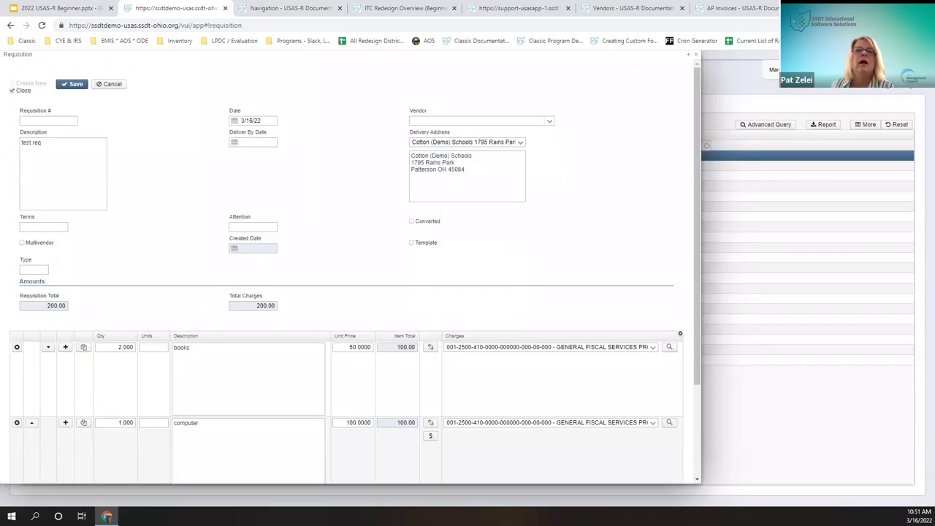
Step: Duplicate the books line as 5 'book diff title' at 50.00
click(84, 347)
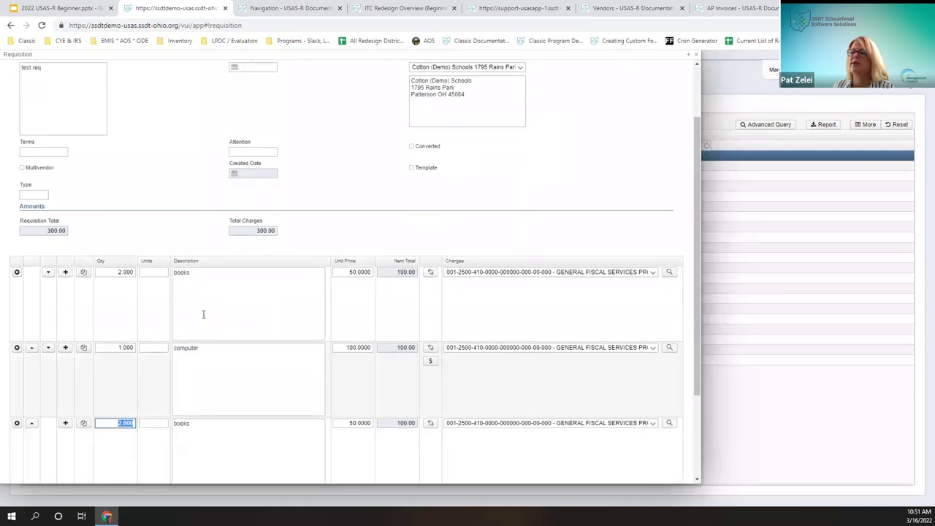
text(5)
click(217, 458)
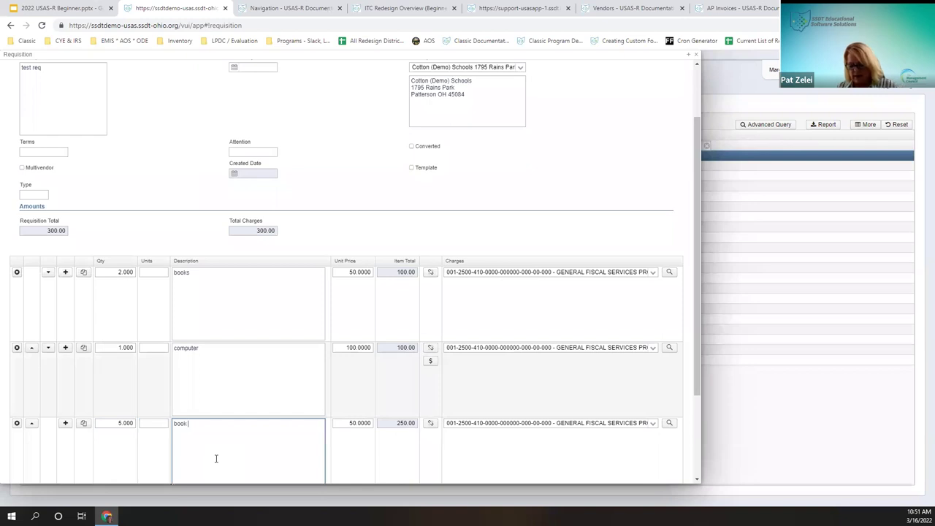
text(diff)
text( tie)
text(le)
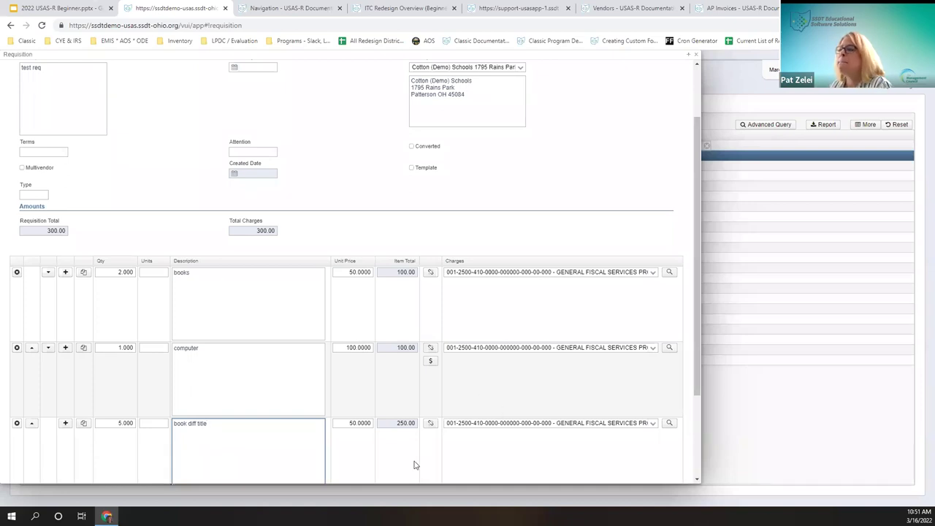
scroll(199, 396, down, 3)
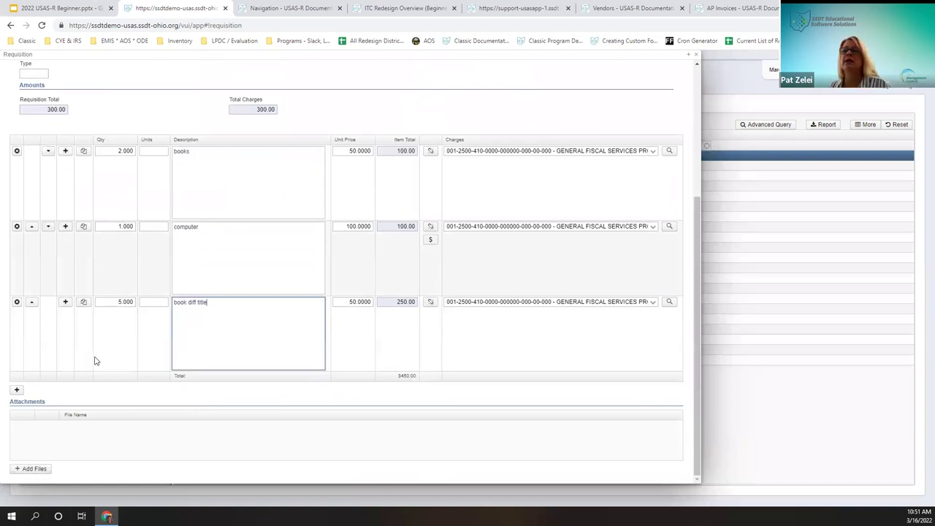
Step: Add a line for 10 pencils at 10.00 each, totalling 100.00
click(18, 390)
text(10)
key(Tab)
key(Tab)
text(pencils)
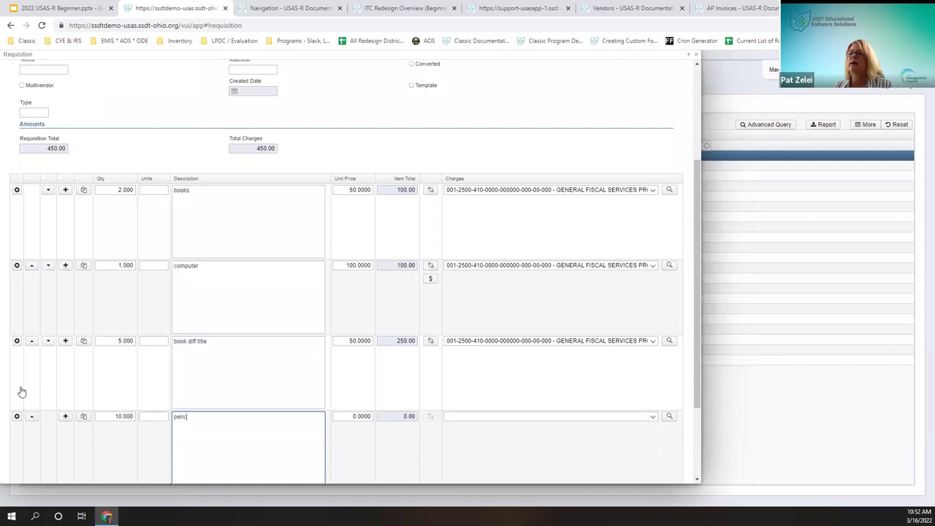
key(Tab)
key(Tab)
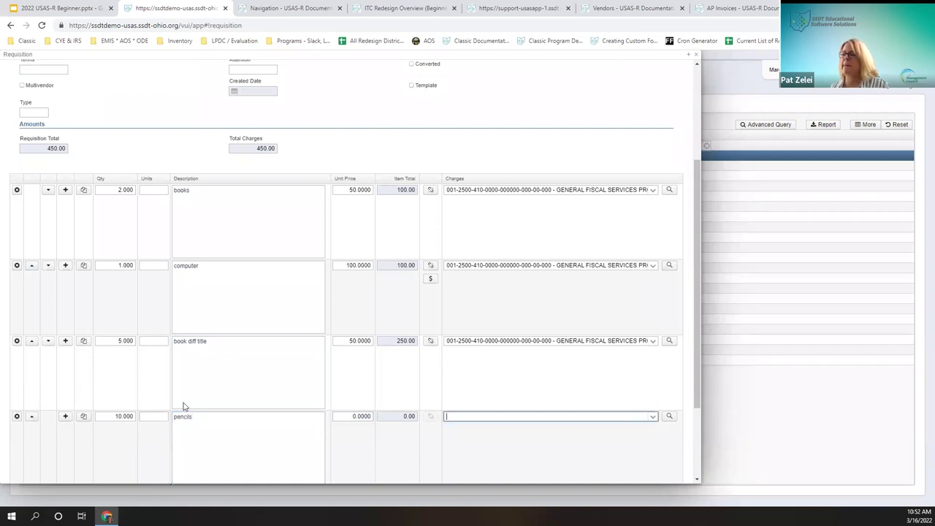
click(352, 415)
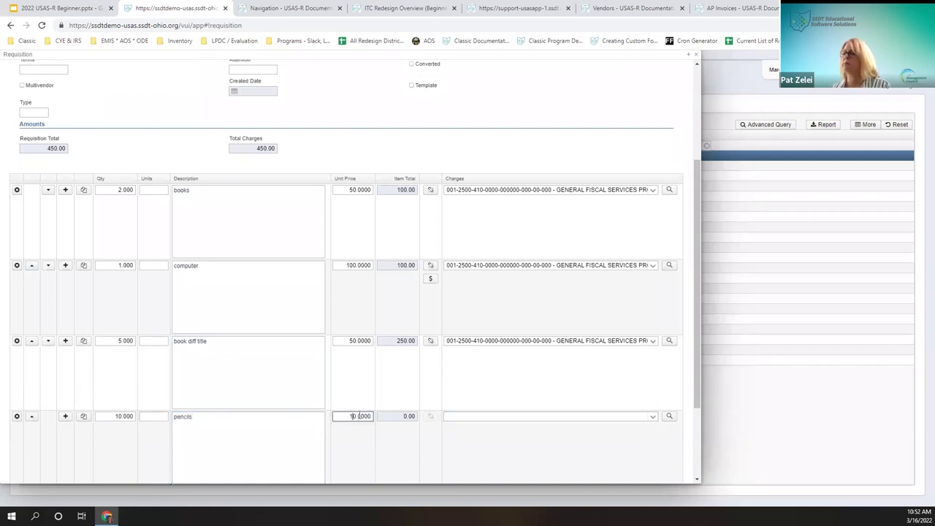
click(618, 421)
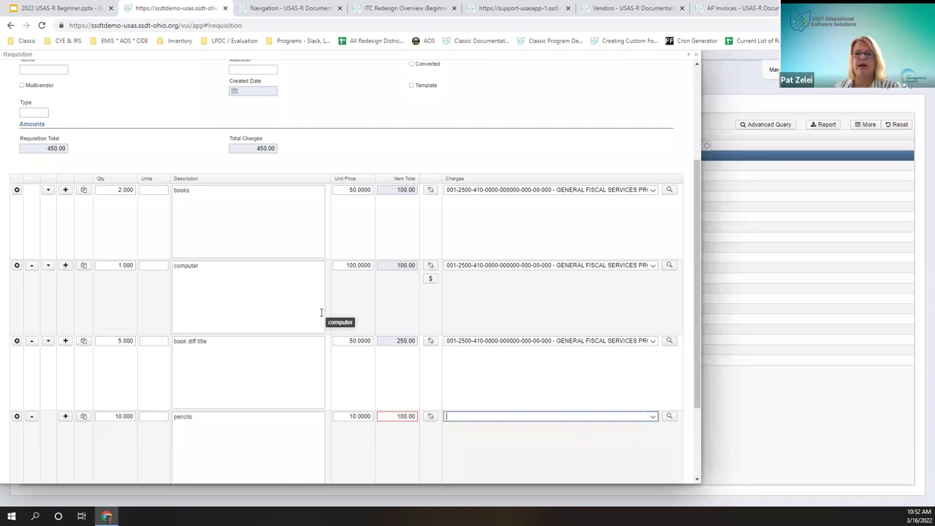
click(659, 443)
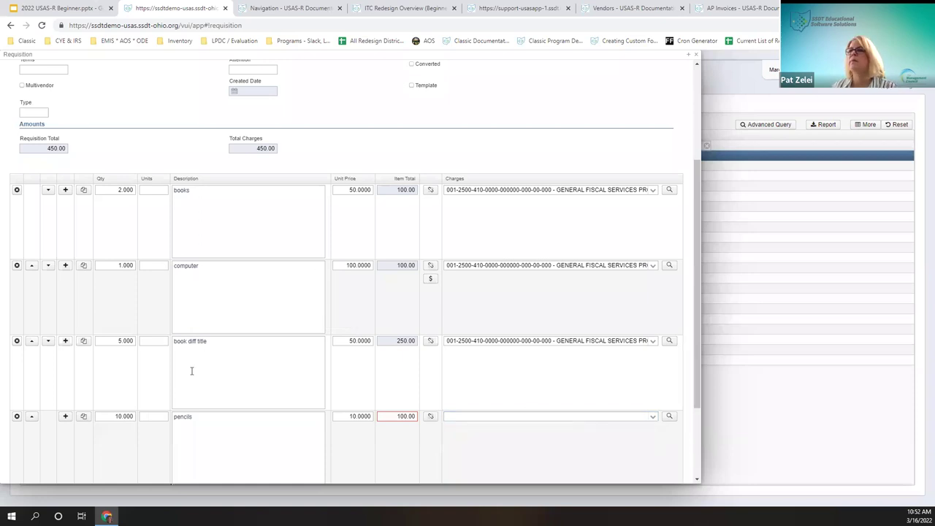
scroll(197, 371, up, 3)
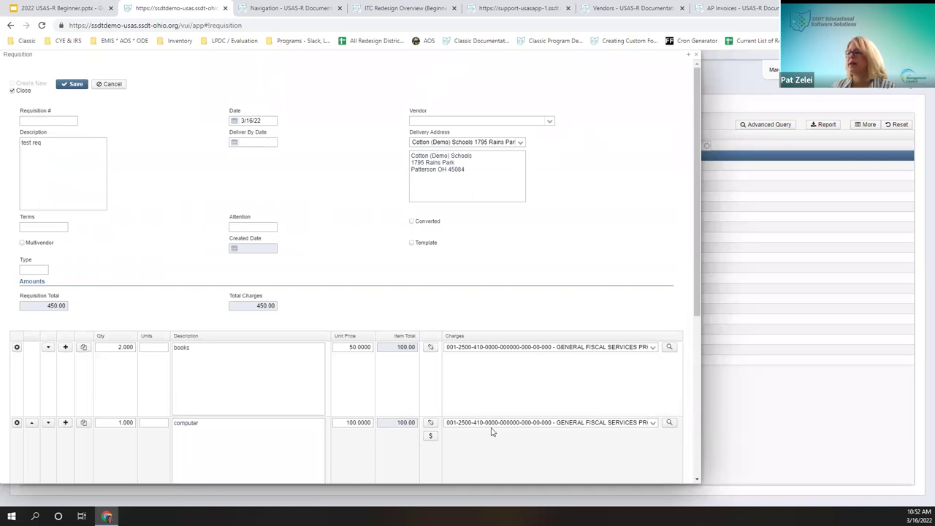
Step: Save the requisition with Close unchecked, then reopen it with Edit to view the line items
scroll(518, 407, down, 3)
scroll(227, 371, up, 2)
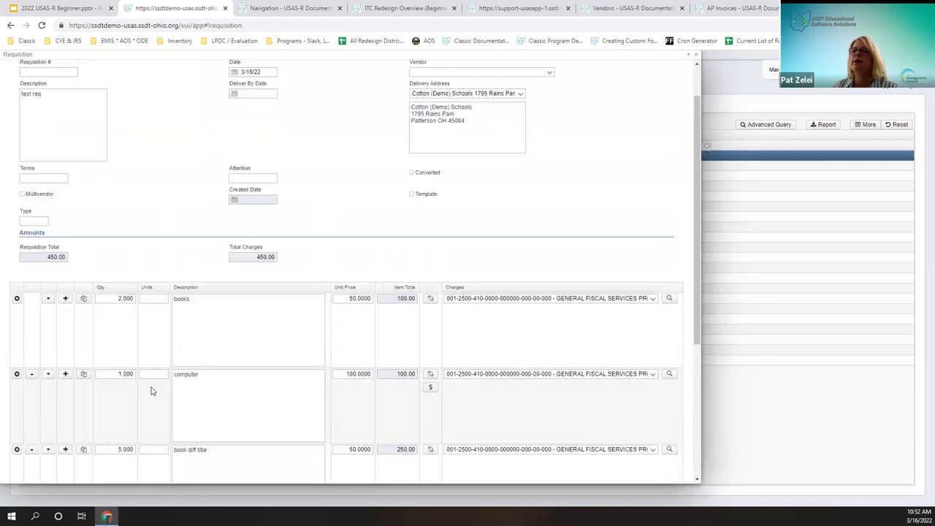
scroll(29, 298, up, 1)
click(13, 90)
click(69, 85)
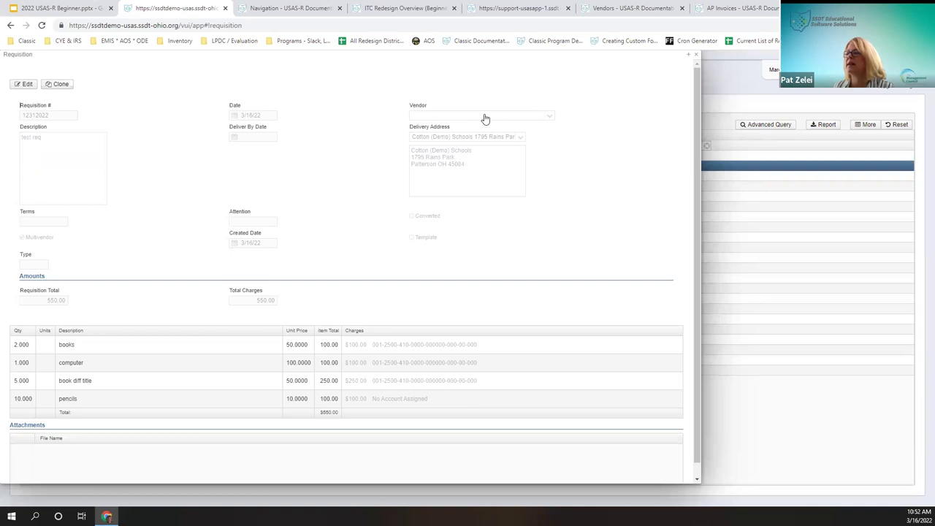
click(24, 84)
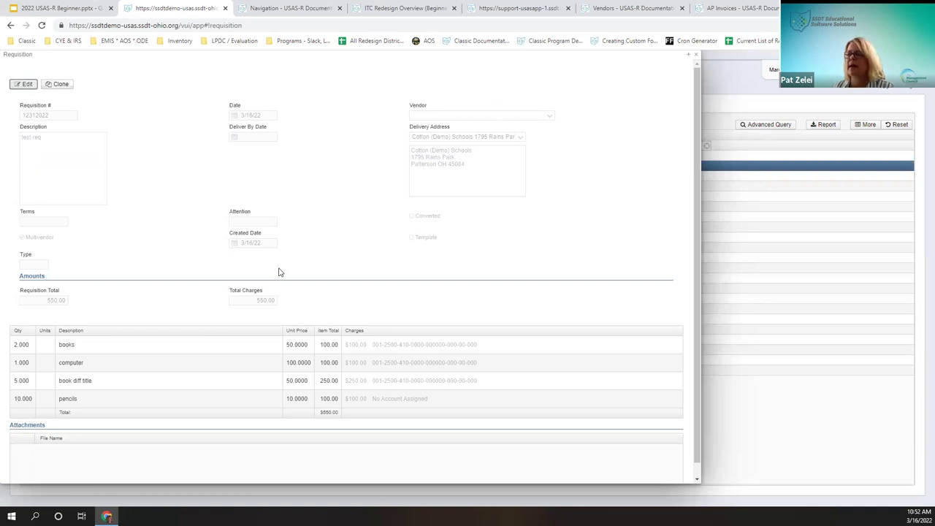
scroll(334, 248, down, 3)
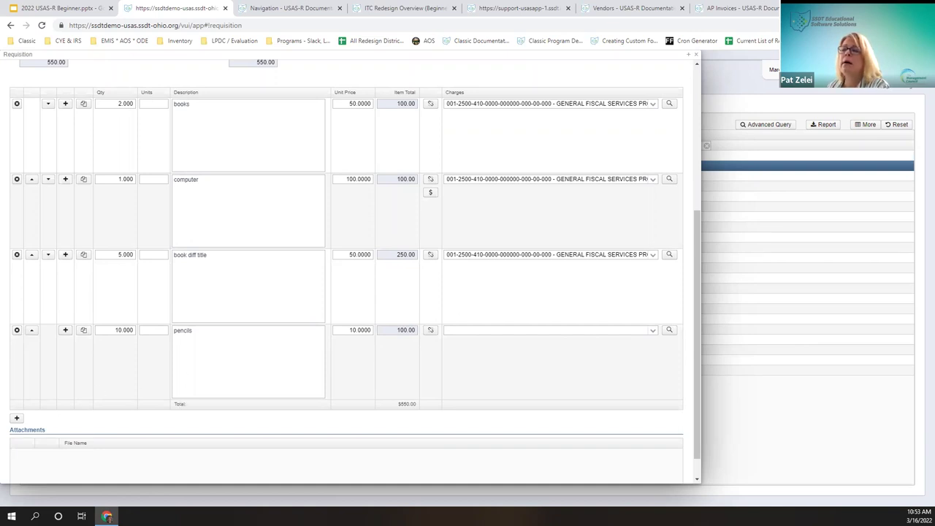
Step: Add a fifth line, 'Batch of copiers', first entered as quantity 1 at unit price 100
click(16, 418)
text(1)
key(Tab)
key(Tab)
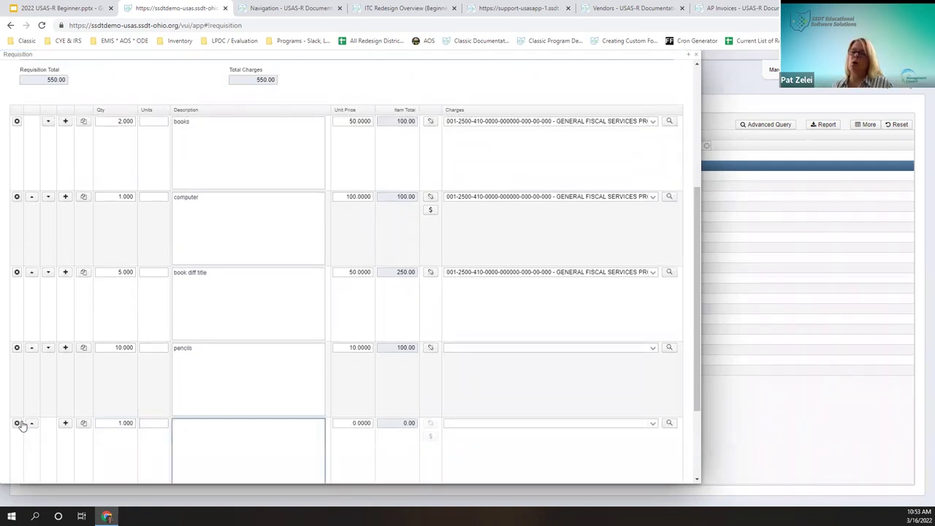
text(Batc)
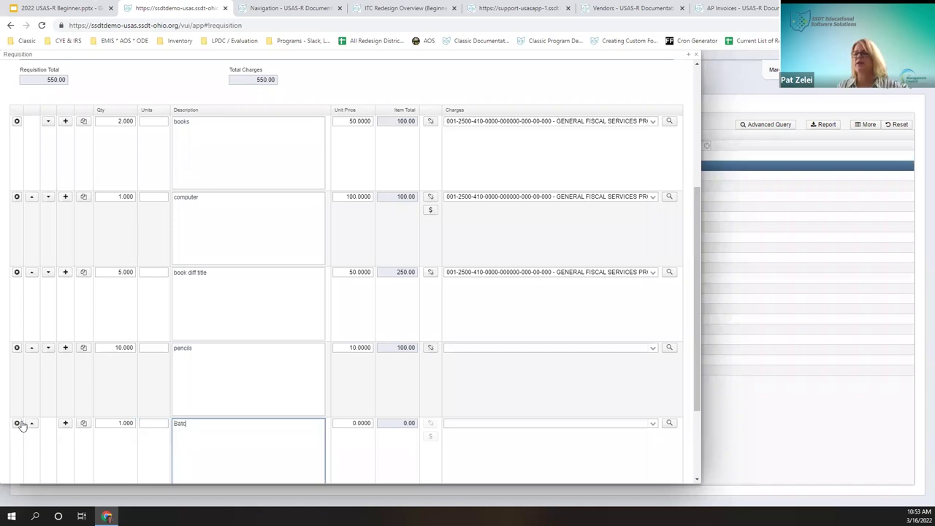
text(he)
text(of copiers)
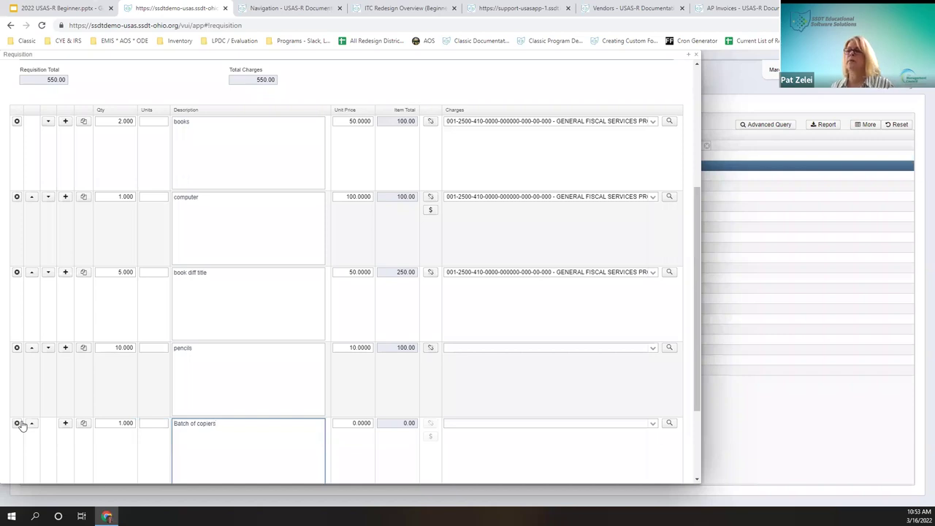
key(Tab)
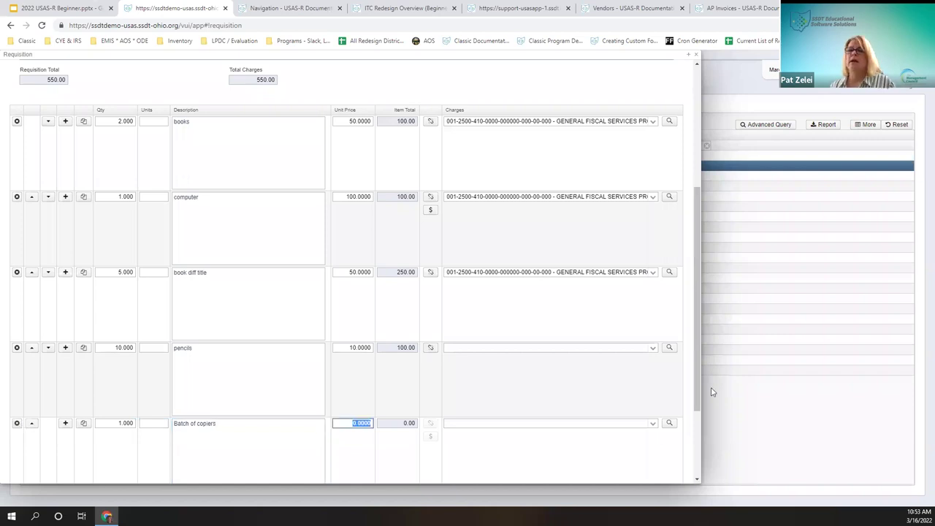
text(10)
key(Tab)
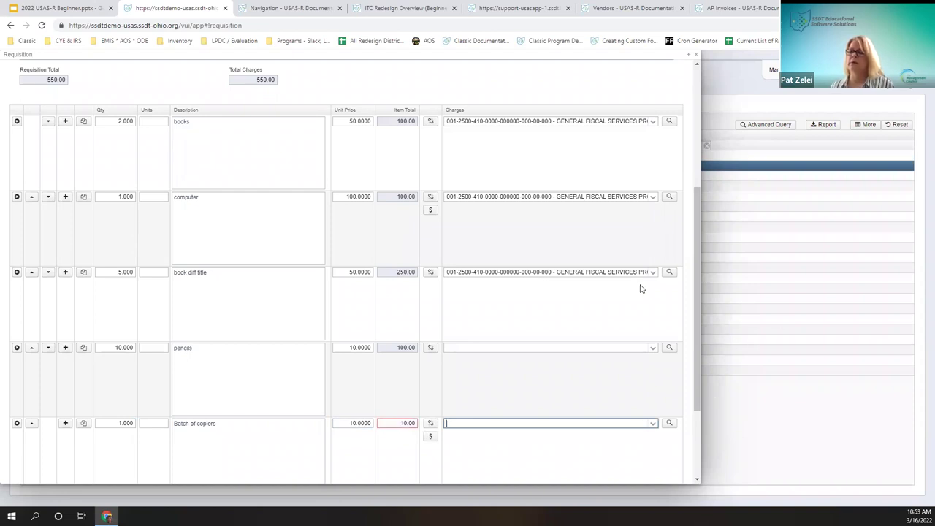
click(354, 423)
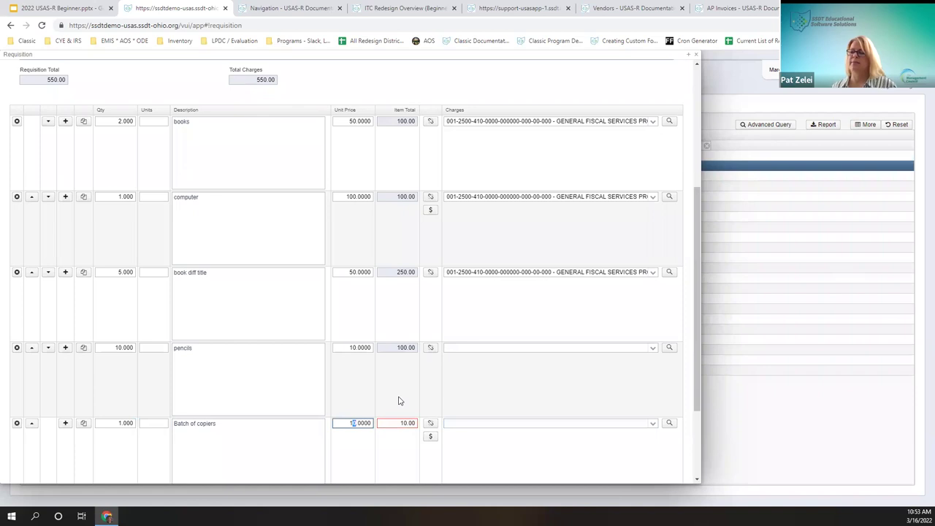
text(0)
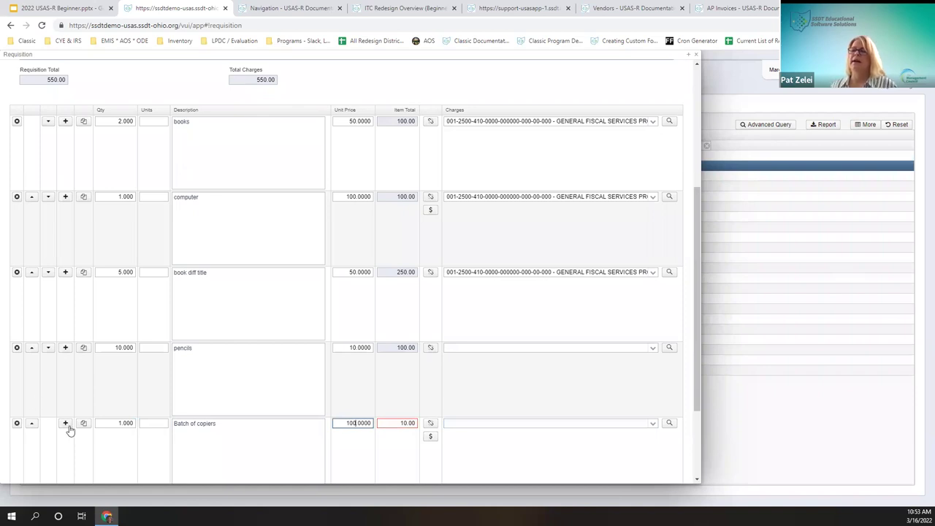
click(462, 423)
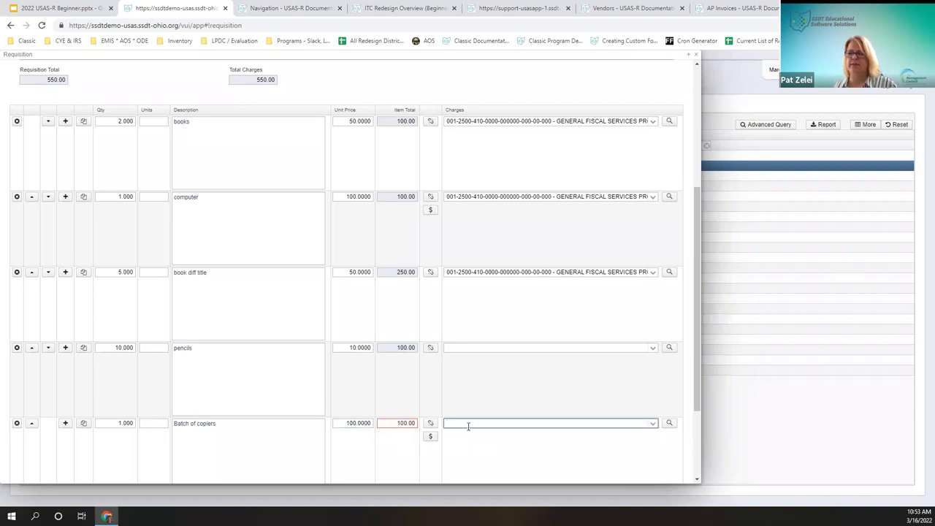
drag(214, 426, 243, 428)
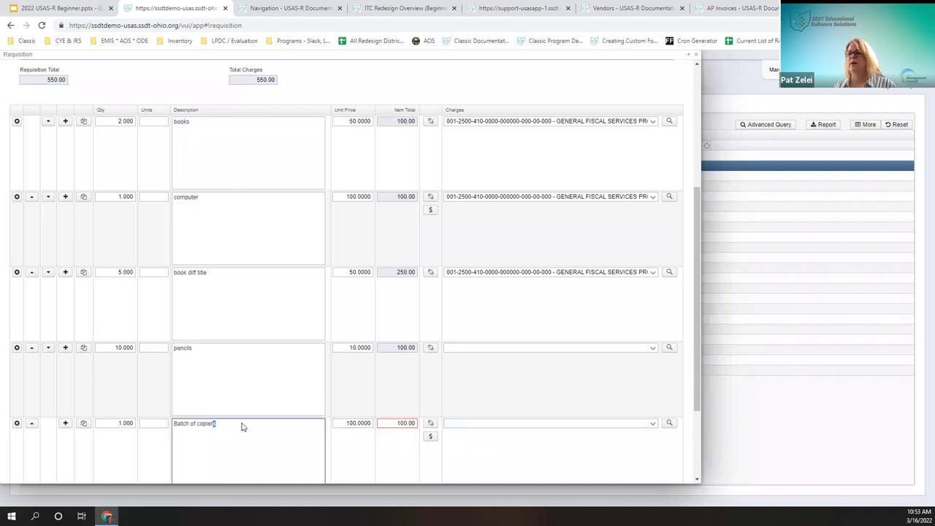
click(598, 423)
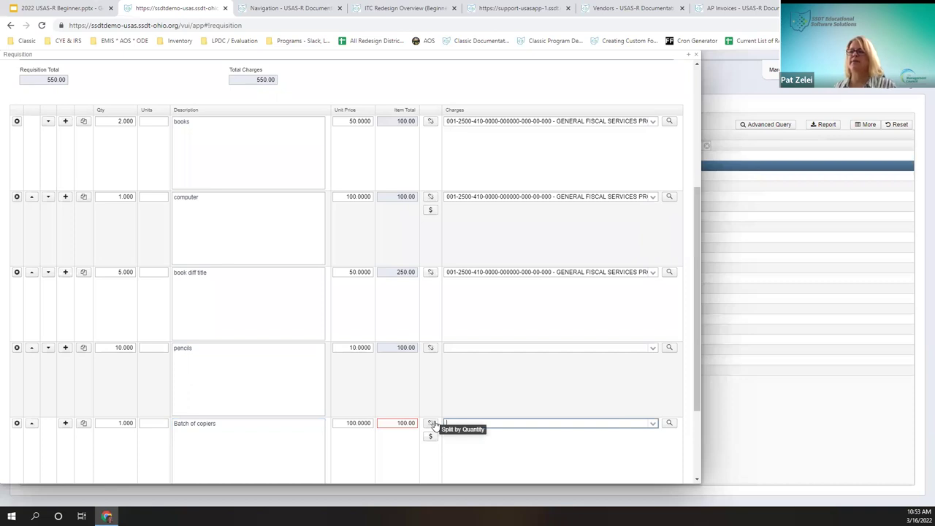
click(125, 427)
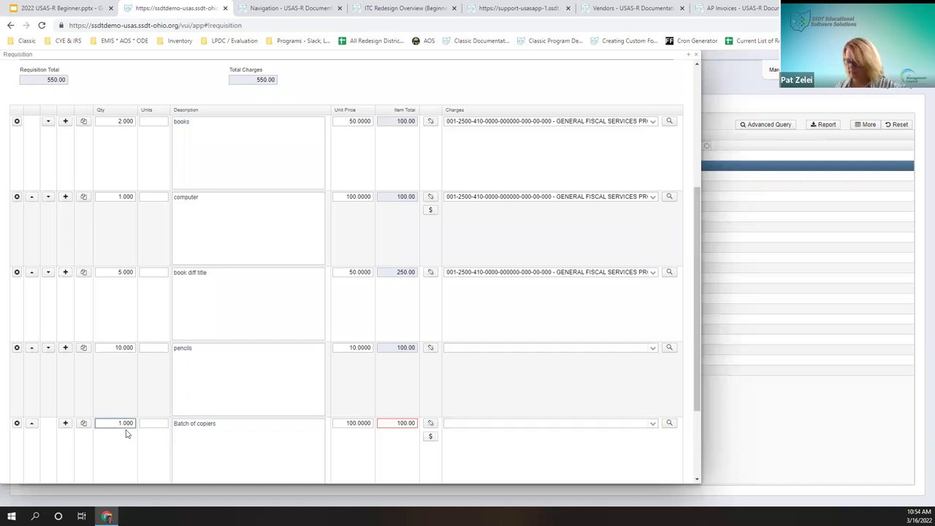
text(0)
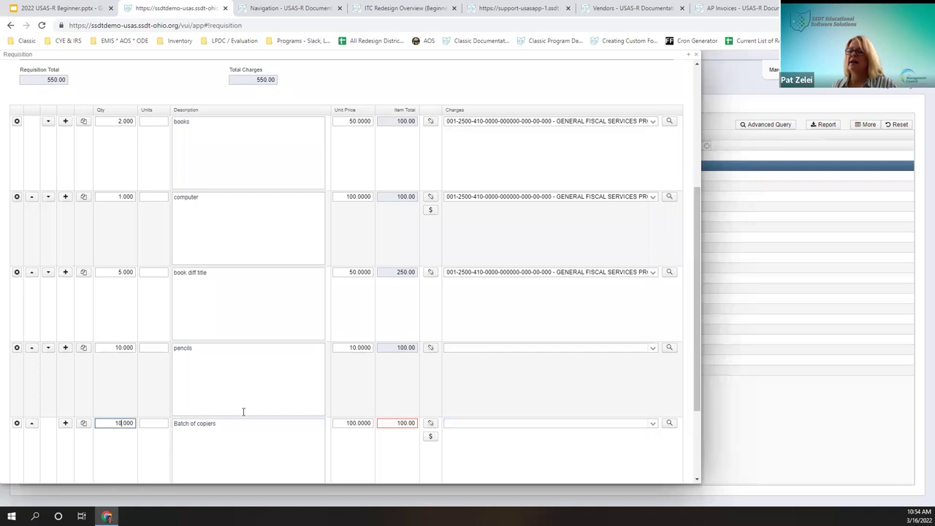
click(347, 423)
text(0)
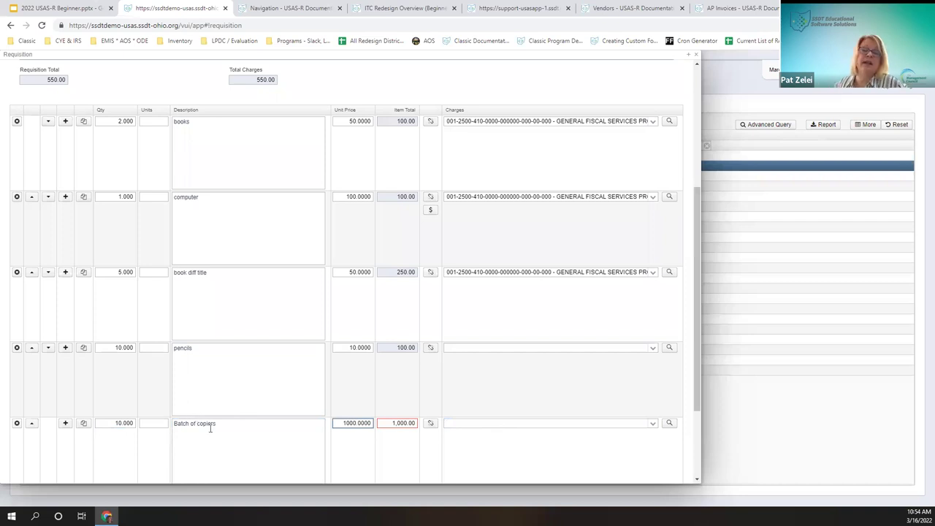
click(523, 419)
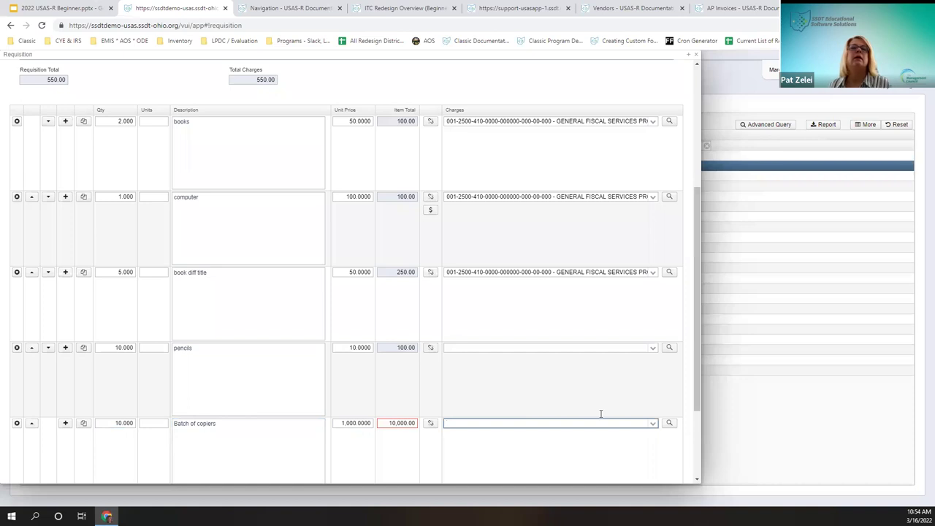
text(006)
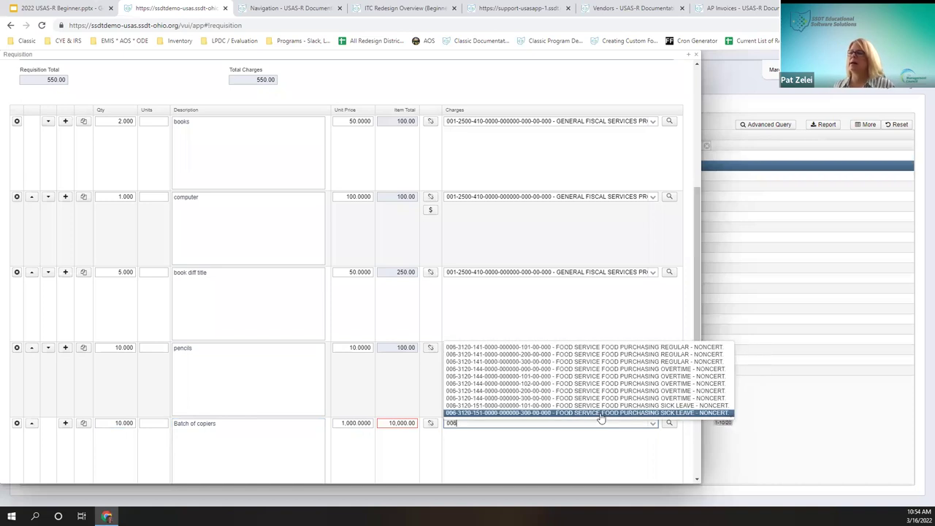
click(600, 413)
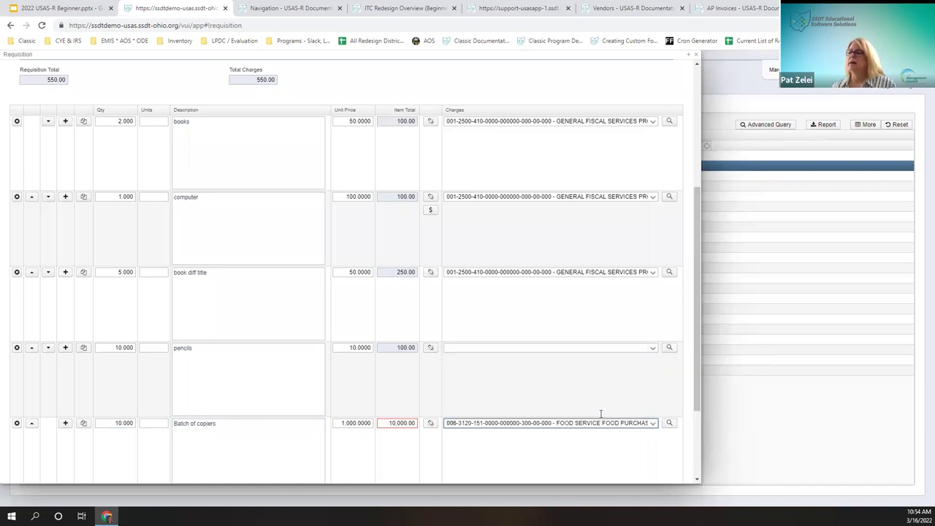
Step: Split the copiers charge by quantity: 8 on the 006 account, 1 on a 300 account
click(430, 418)
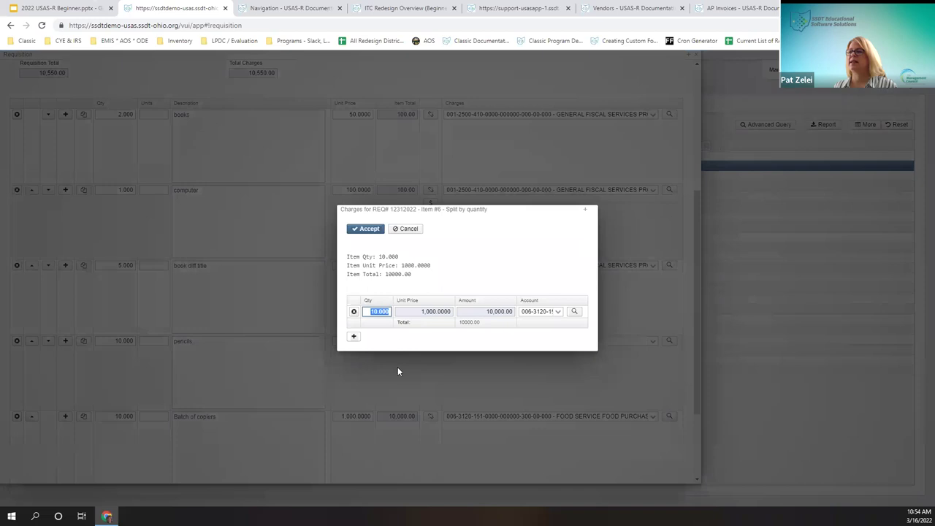
text(8)
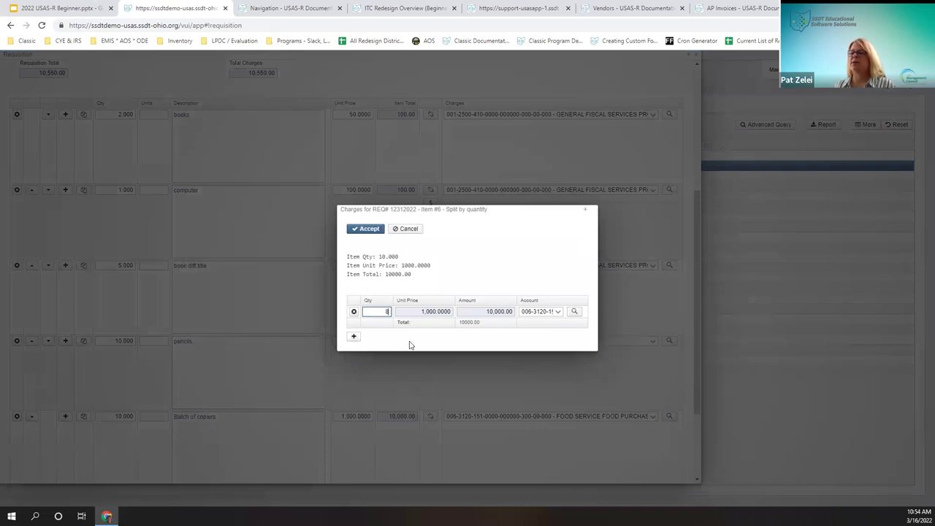
key(Tab)
key(Tab)
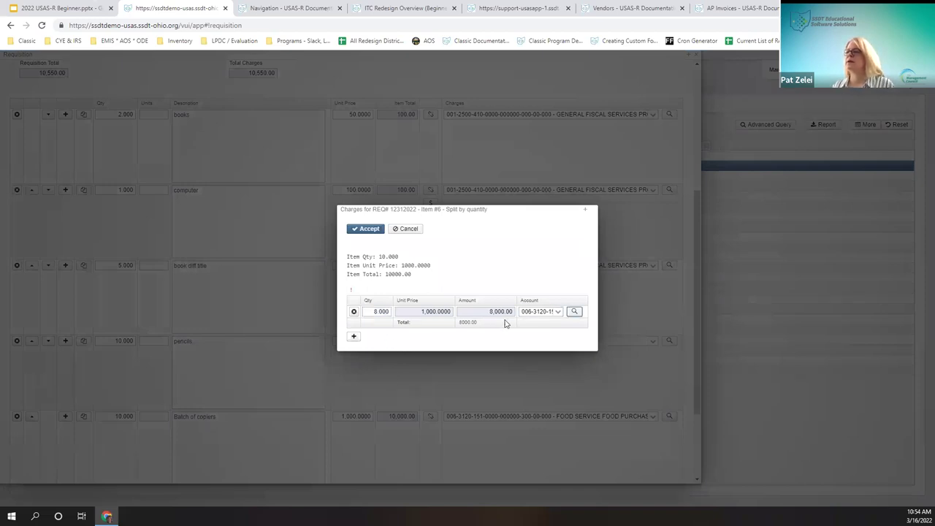
click(353, 338)
text(1)
key(Tab)
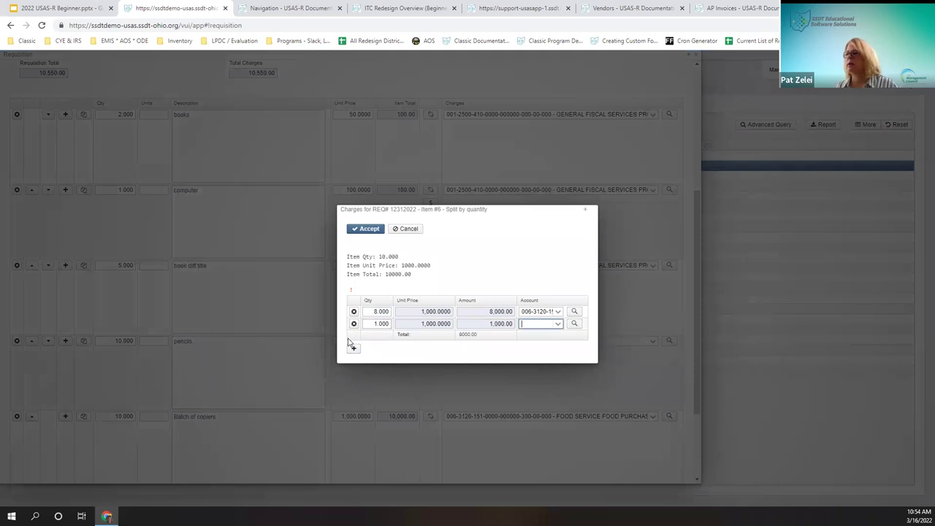
text(01)
key(BackSpace)
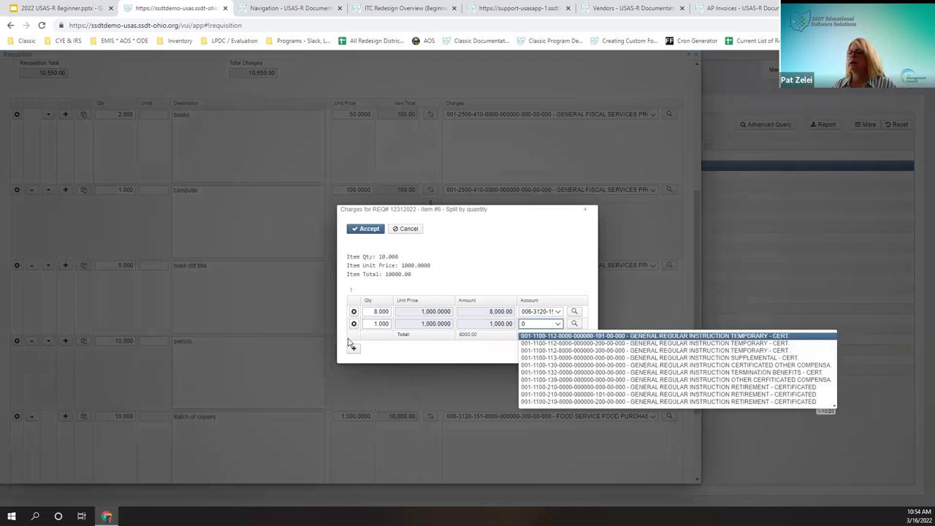
text(300)
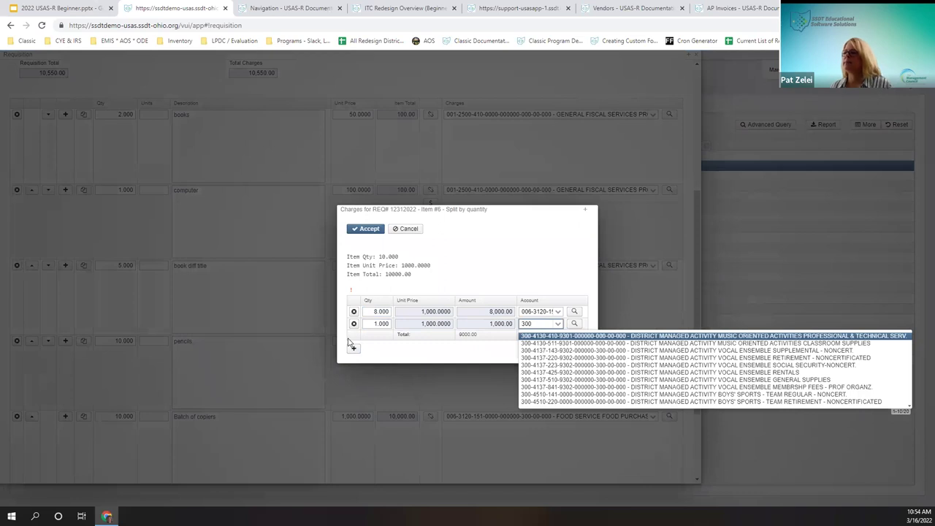
key(Tab)
Step: Add a third split row of 1 on a 001-1100 account and accept the split
click(356, 348)
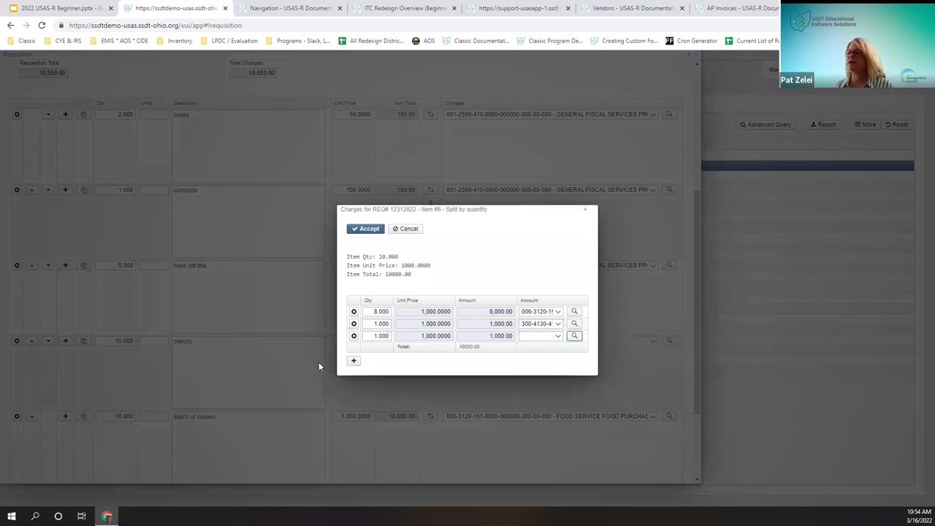
click(540, 337)
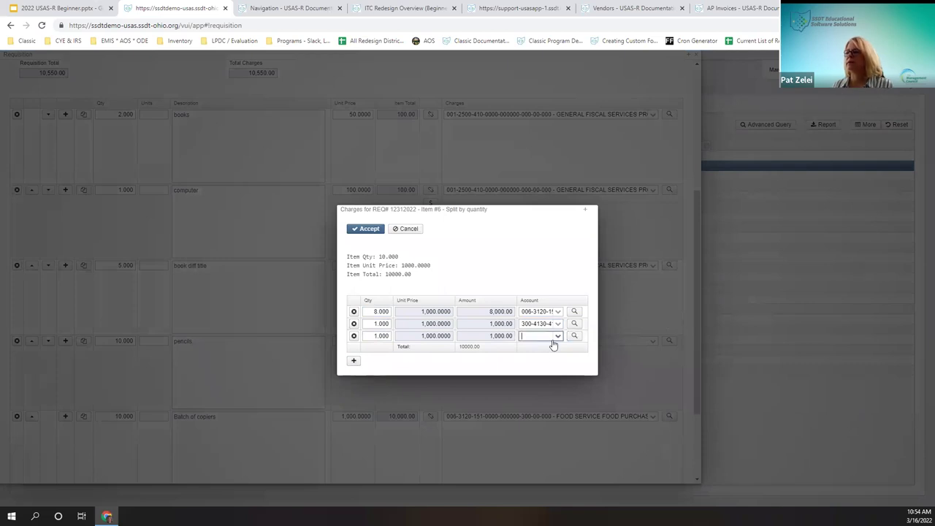
text(001)
click(553, 345)
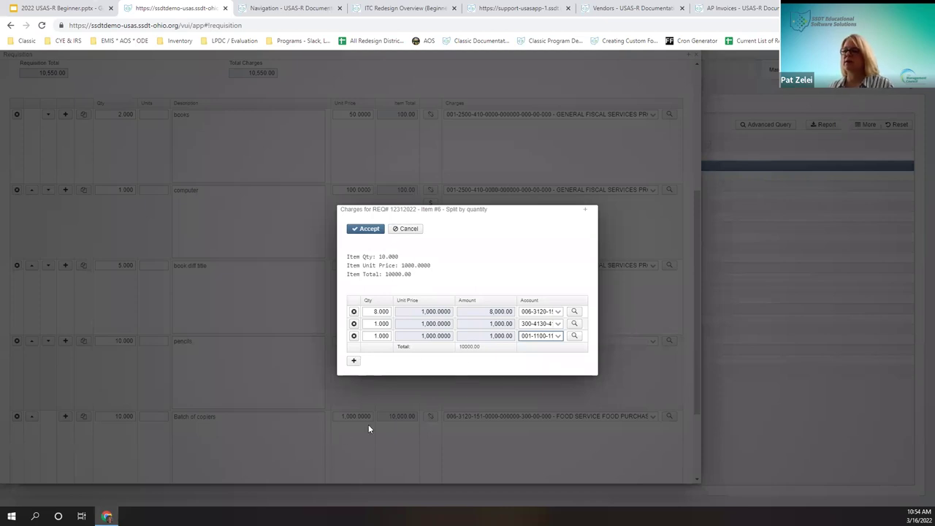
click(364, 232)
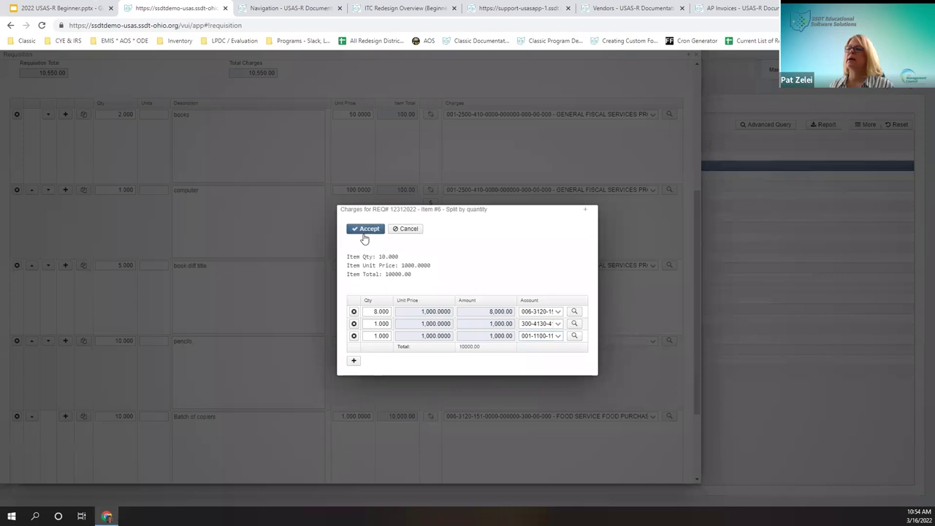
click(412, 231)
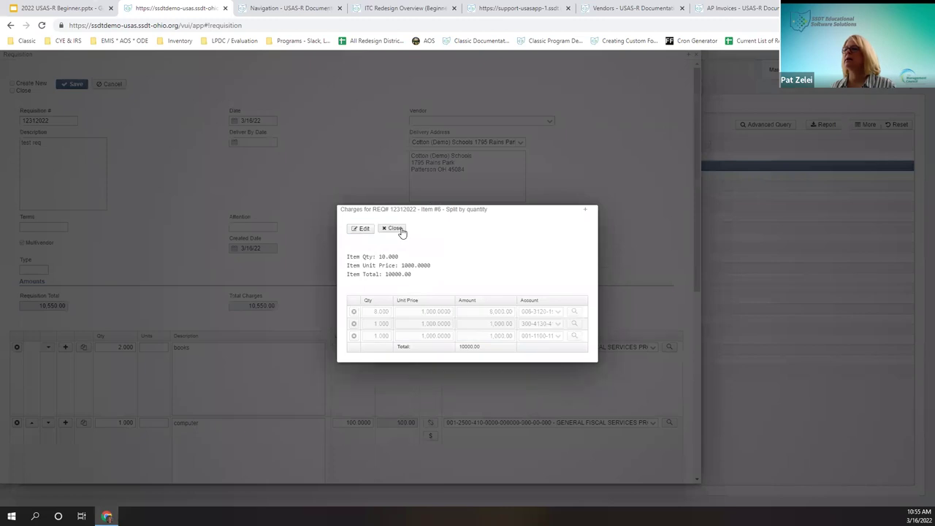
Step: Add a new requisition line with quantity 1 and description 'bundle'
click(400, 230)
scroll(526, 397, down, 5)
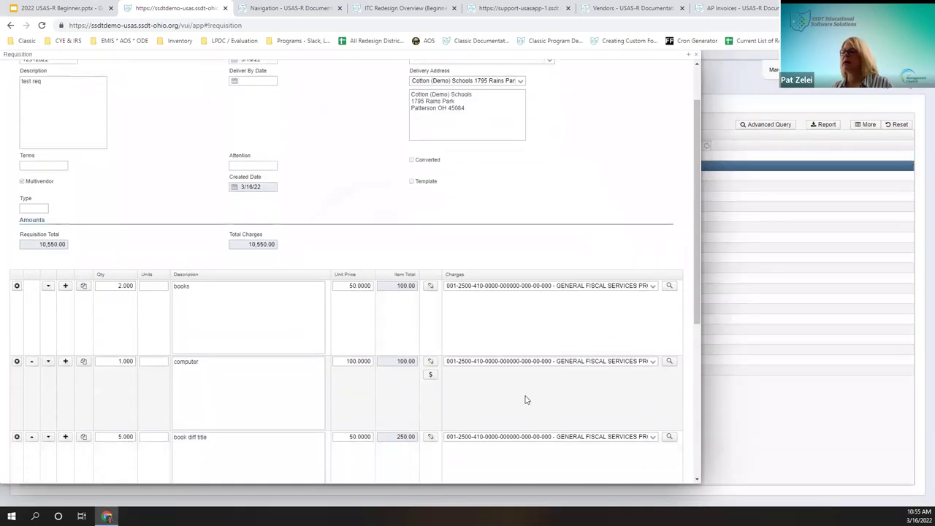
scroll(513, 391, down, 2)
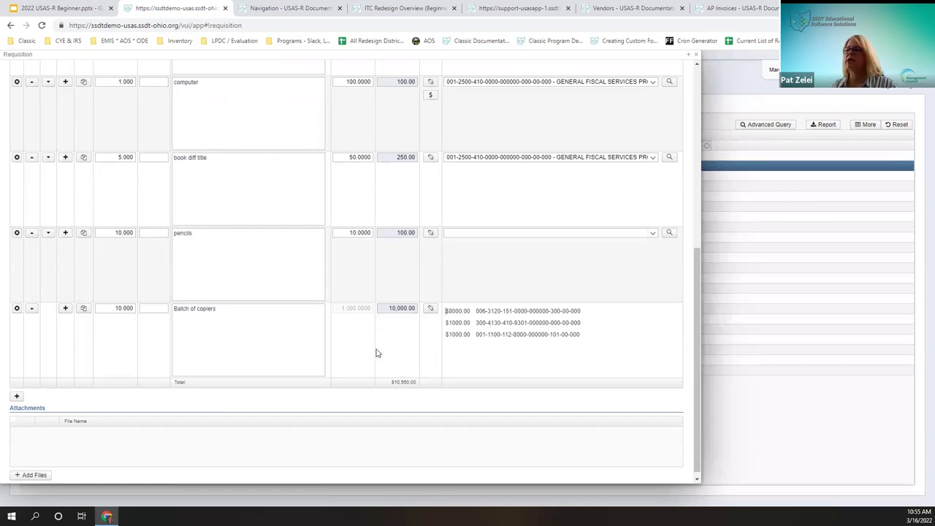
right_click(427, 338)
click(252, 333)
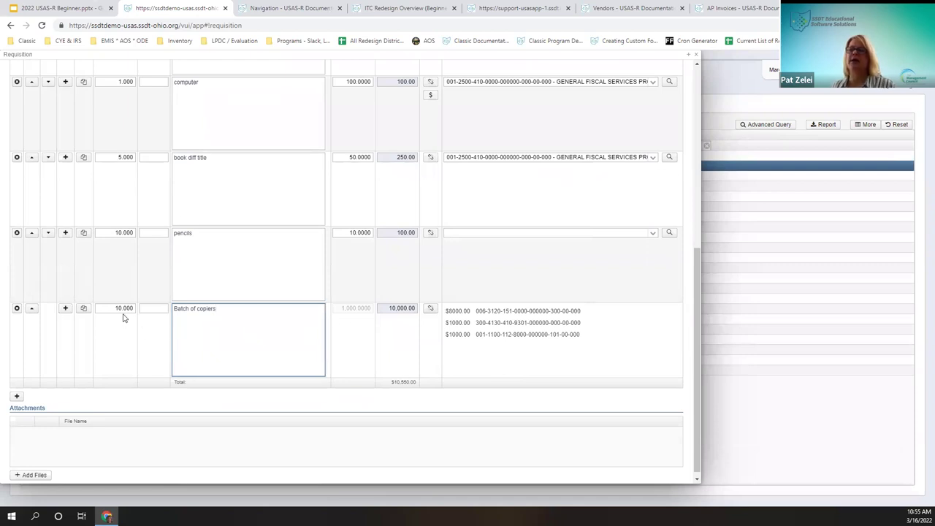
click(16, 396)
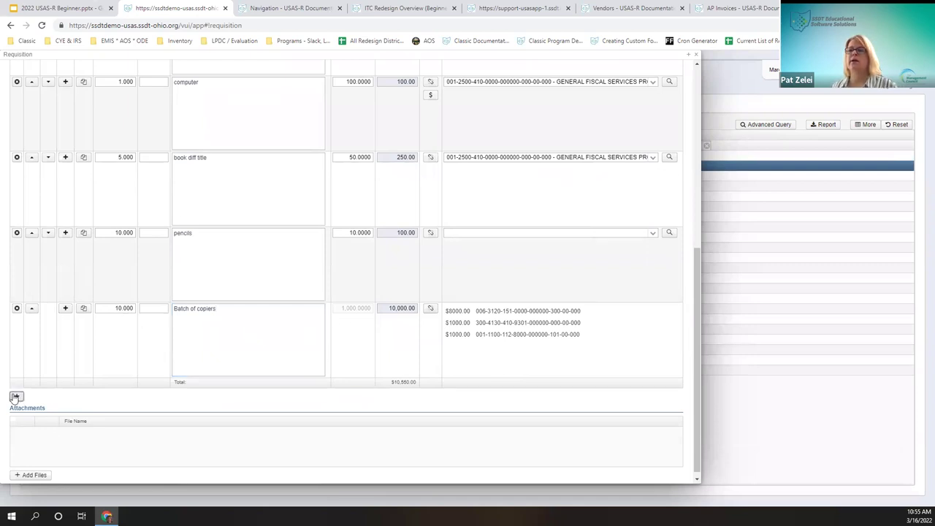
click(16, 397)
text(1)
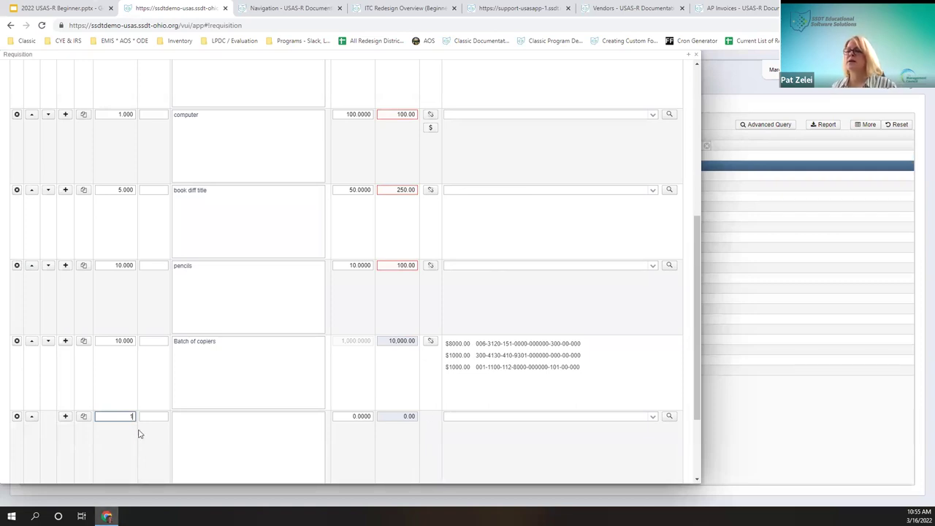
click(206, 421)
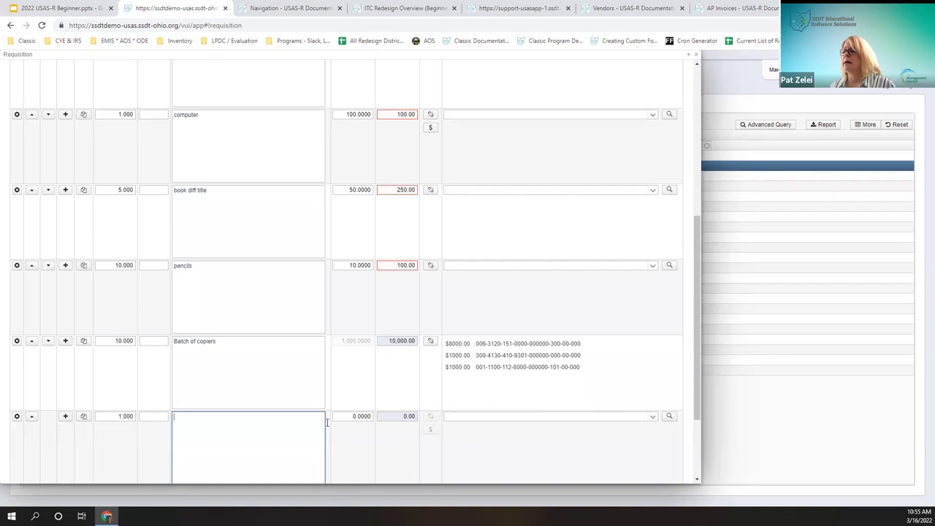
text(bund)
key(Tab)
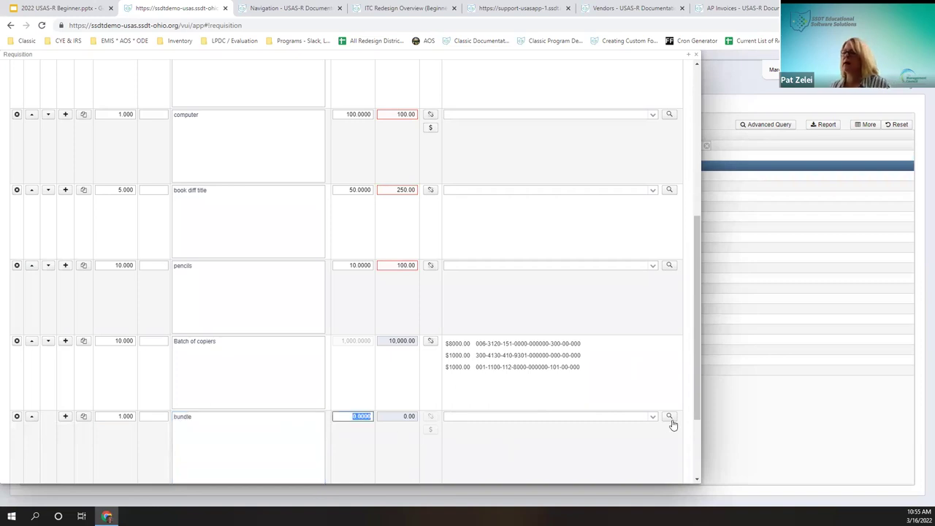
Step: Set the bundle line's unit price to 10,000
scroll(321, 384, down, 2)
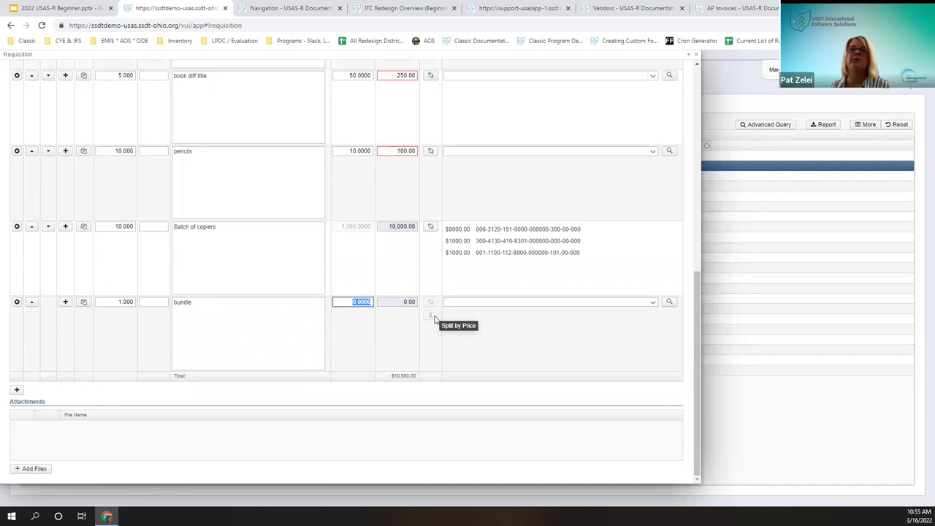
click(434, 319)
click(356, 306)
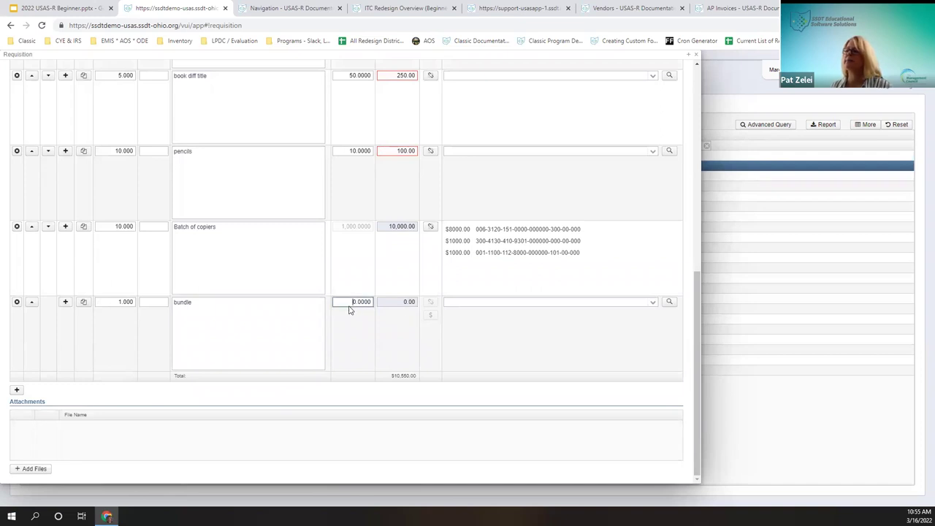
text(1000)
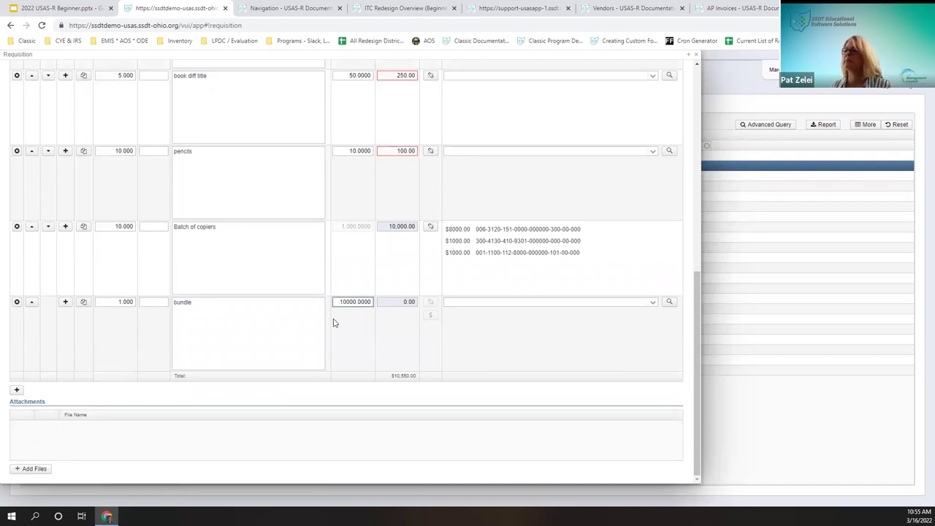
key(Tab)
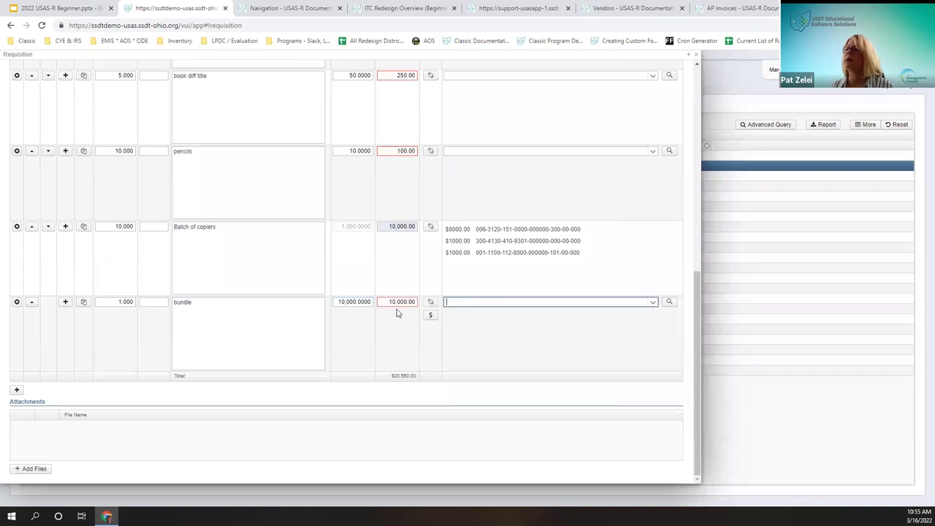
click(366, 305)
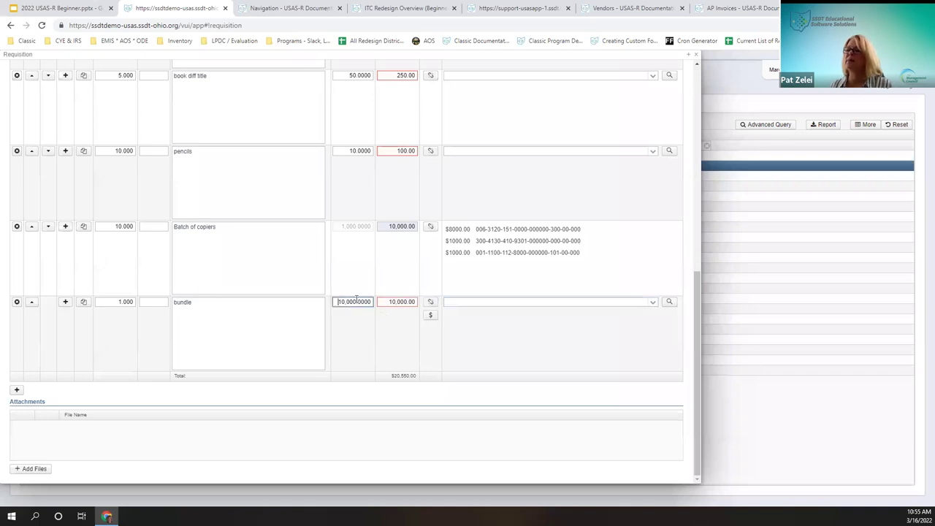
Step: In the bundle's split-by-price charges, charge the first line to the 006 account
click(430, 315)
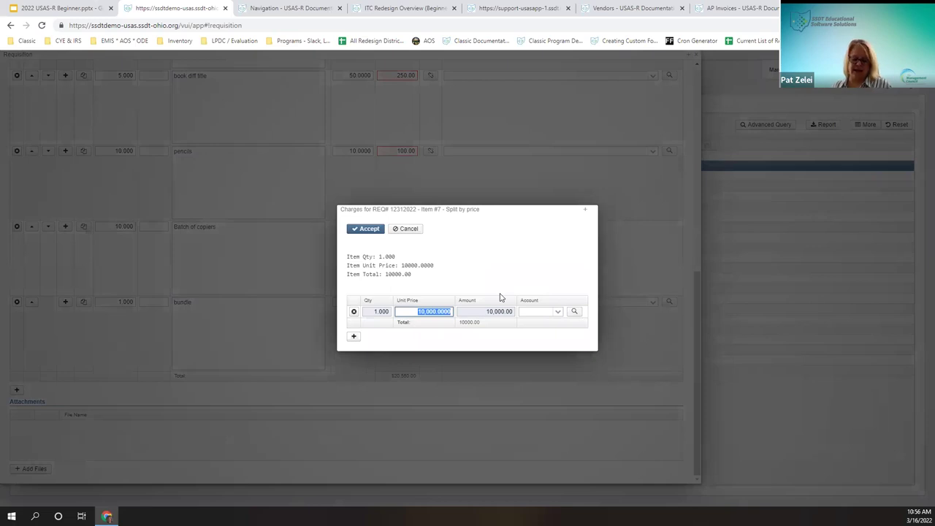
click(367, 229)
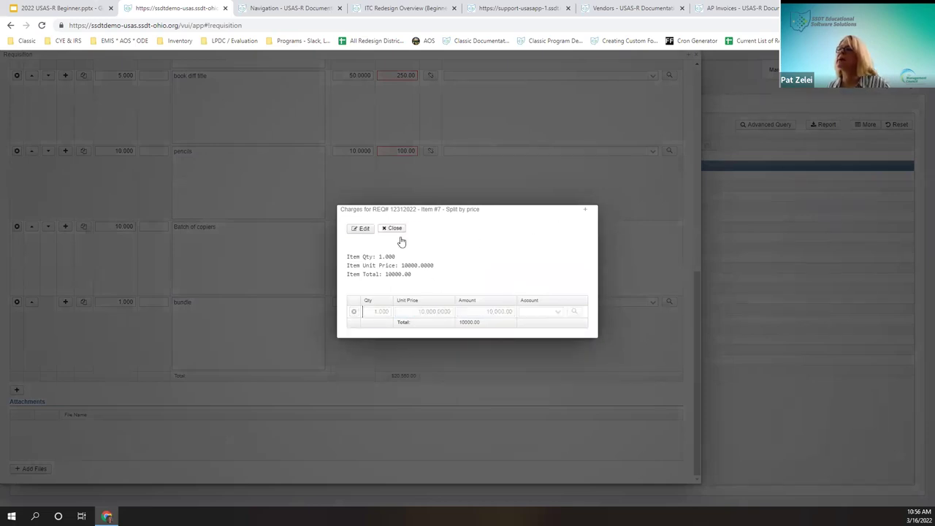
click(398, 230)
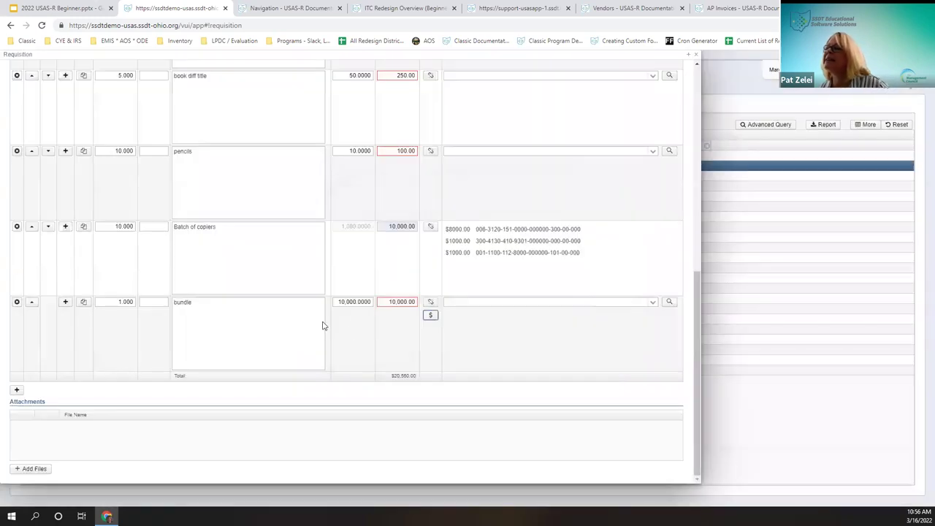
click(346, 304)
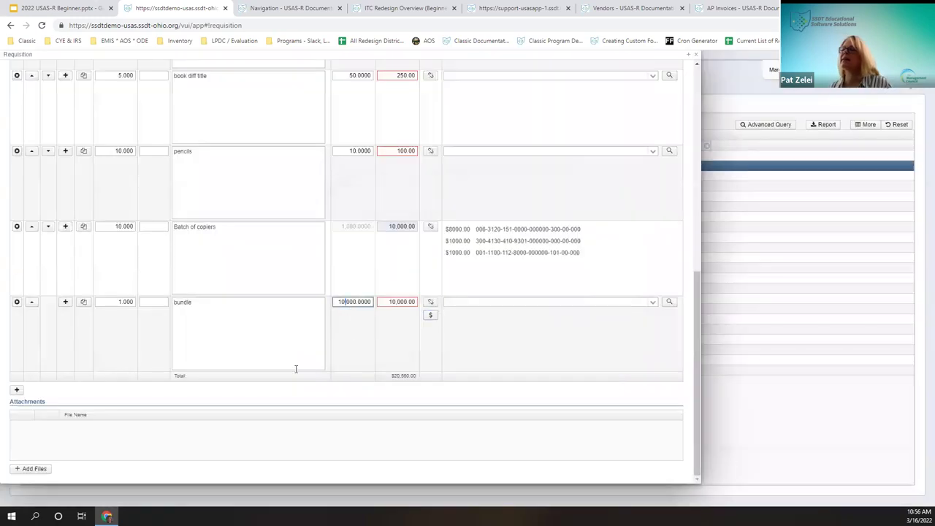
click(430, 315)
click(538, 316)
text(006)
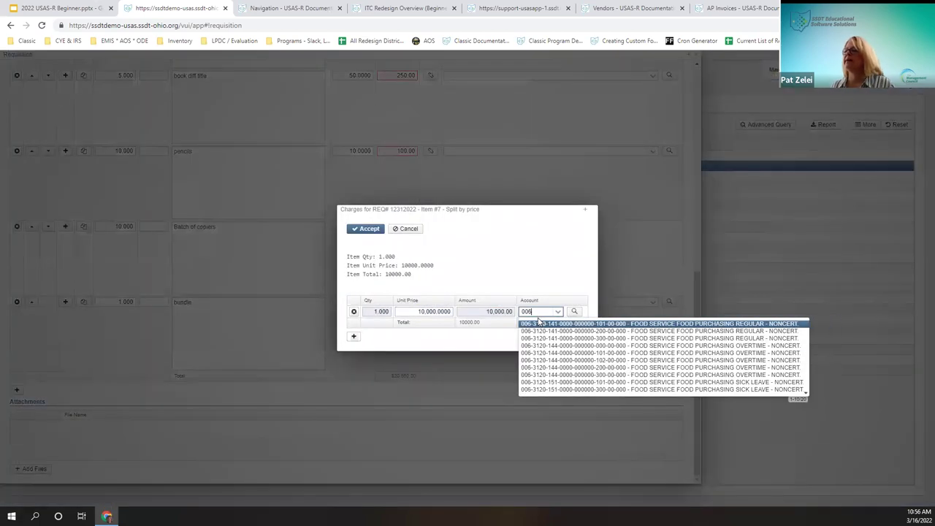
key(Return)
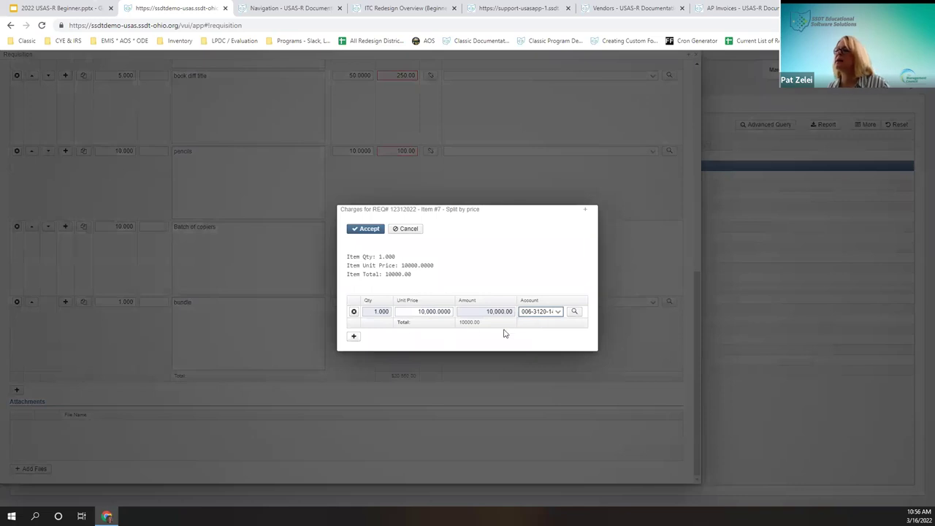
Step: Split the price 5,000 to the 006 line and 5,000 to a new 001 line, then accept
click(353, 339)
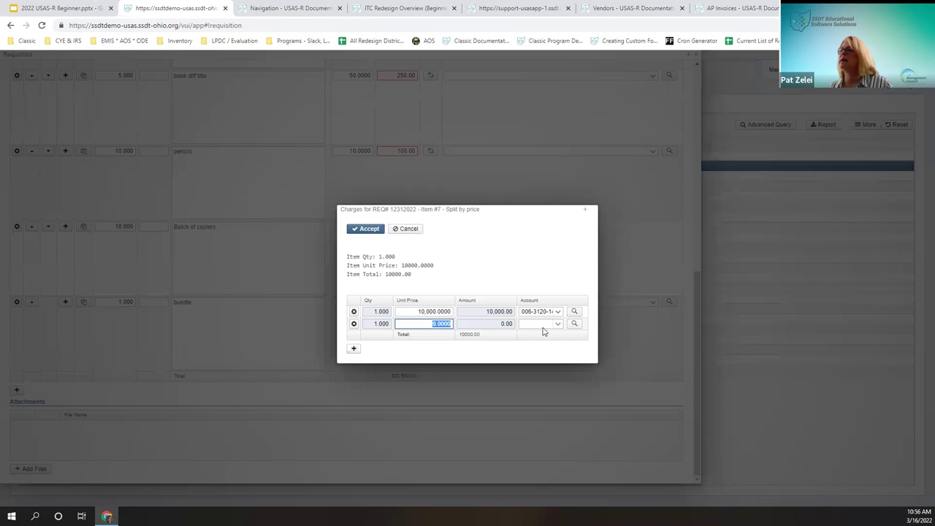
click(437, 312)
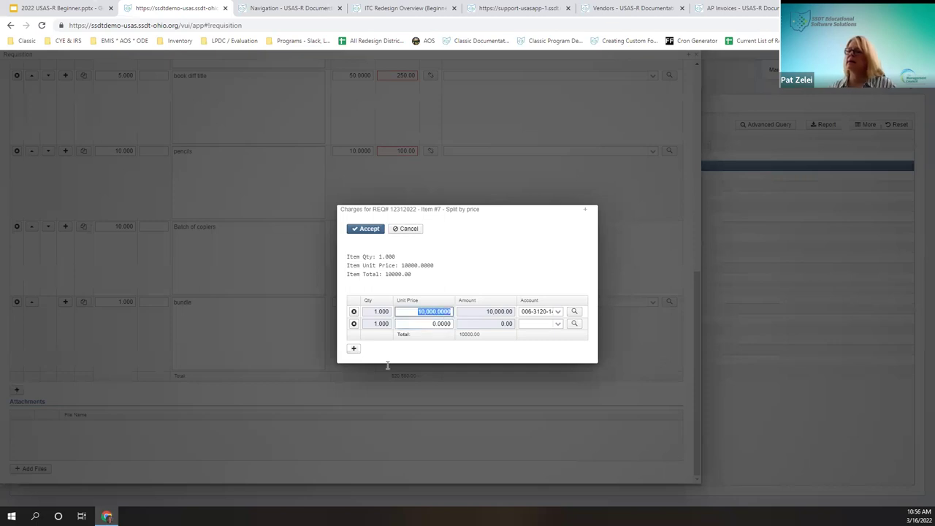
text(5,)
text(000)
key(Tab)
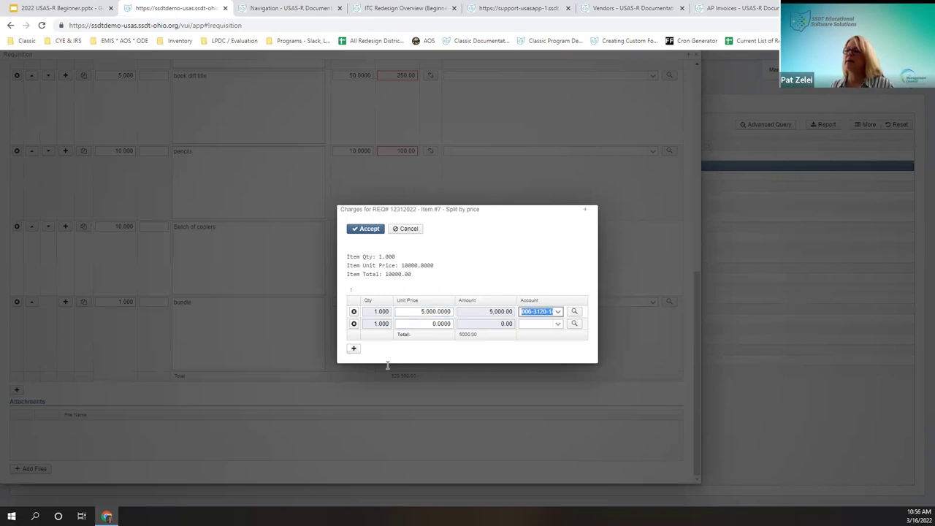
key(Tab)
key(Tab)
key(Tab)
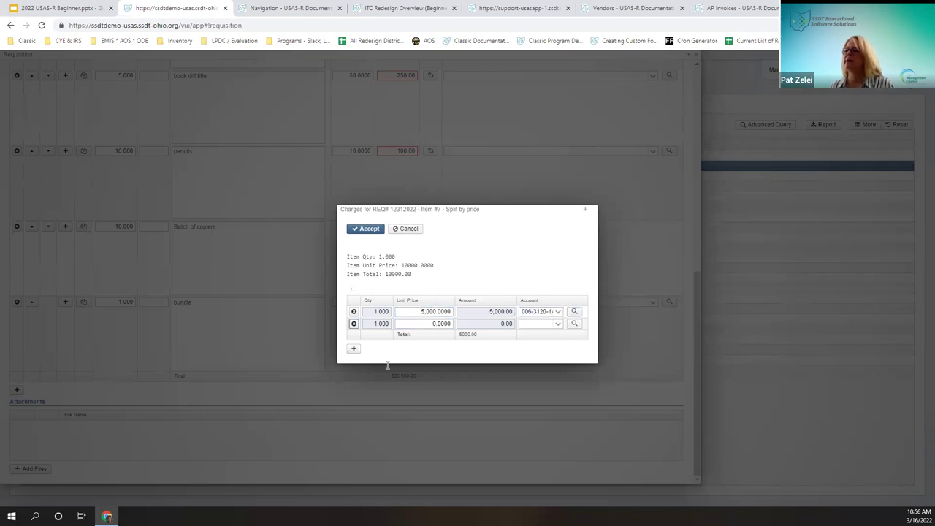
text(5000)
key(Tab)
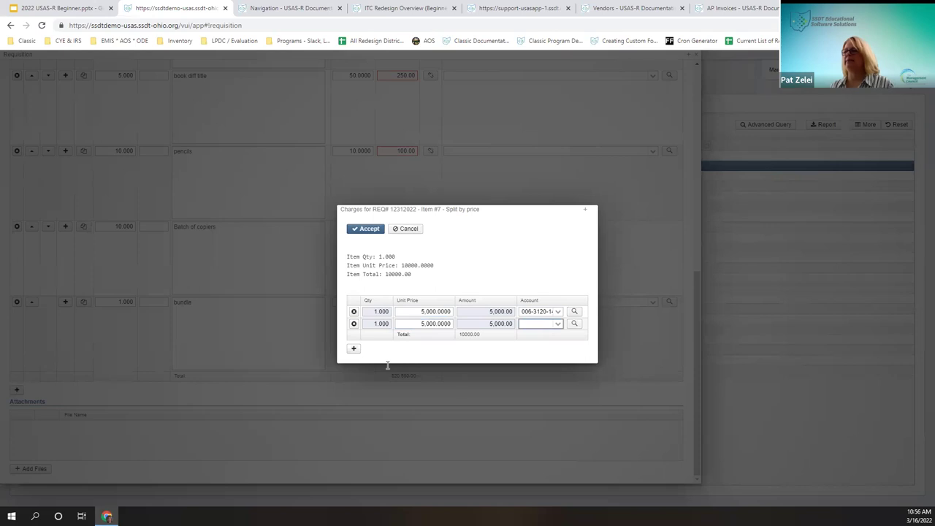
text(001-1100-11)
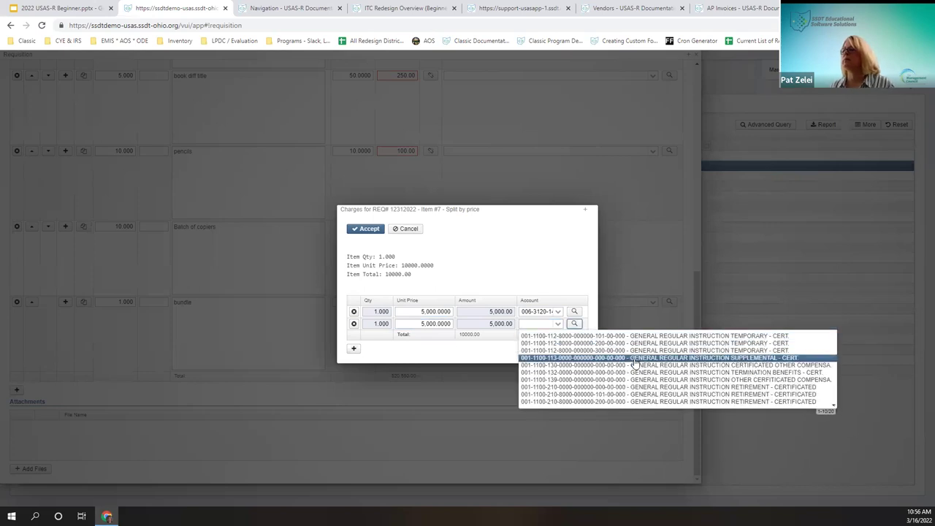
click(643, 361)
click(365, 230)
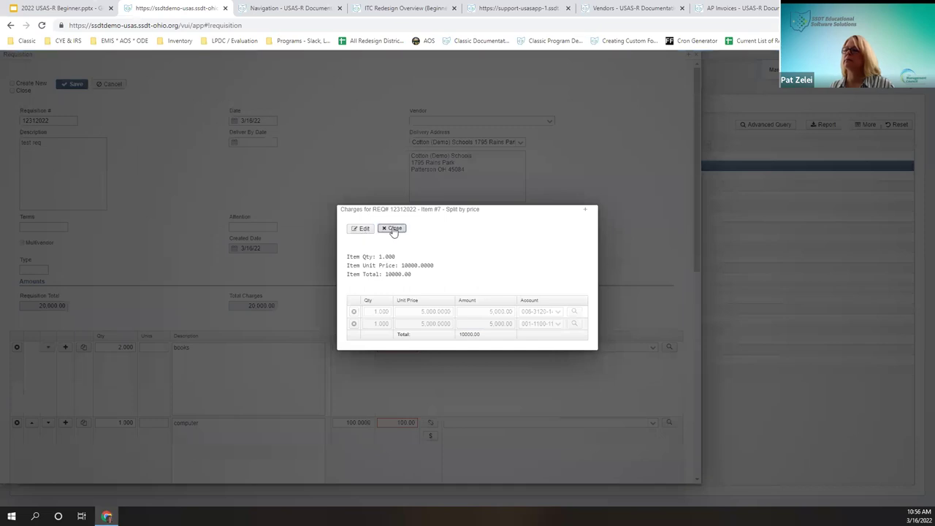
click(393, 228)
Step: Save the 'test req' requisition with Close ticked, returning to the Requisitions list
scroll(472, 382, down, 3)
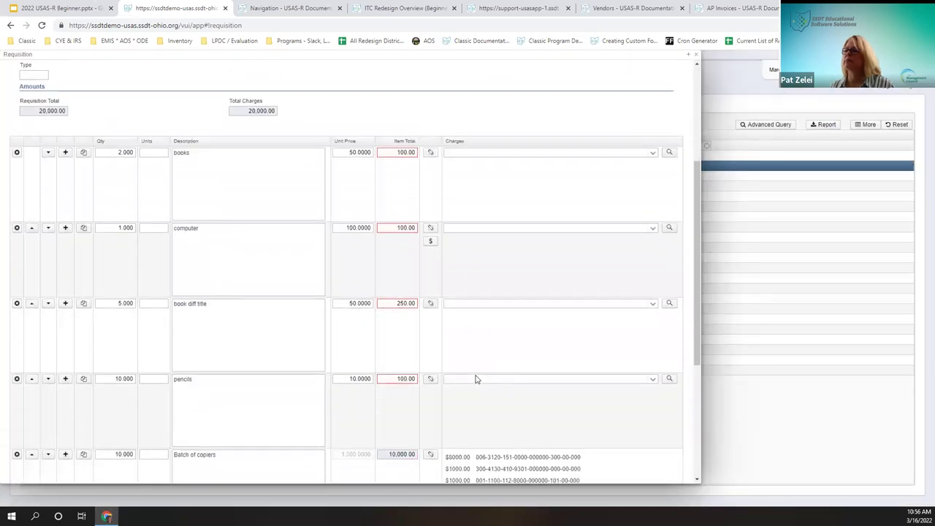
scroll(475, 379, down, 4)
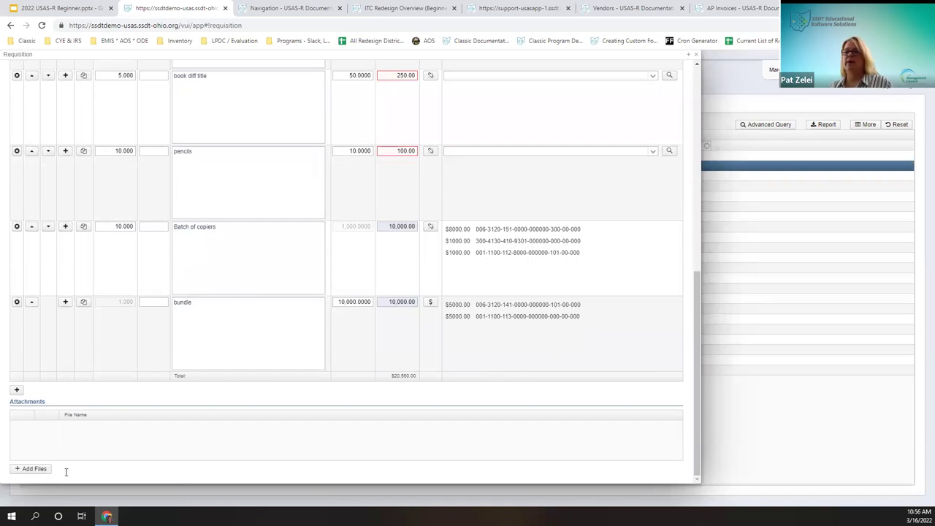
scroll(58, 351, up, 10)
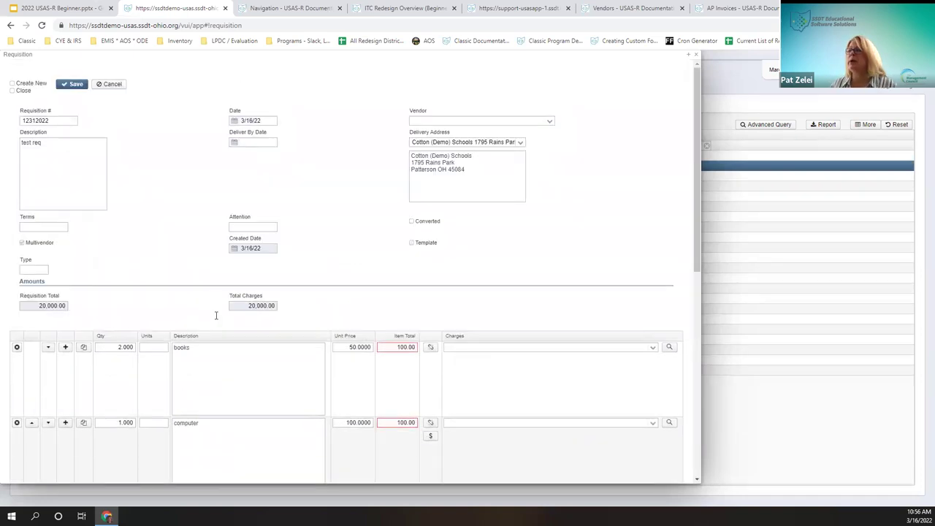
click(13, 91)
click(61, 85)
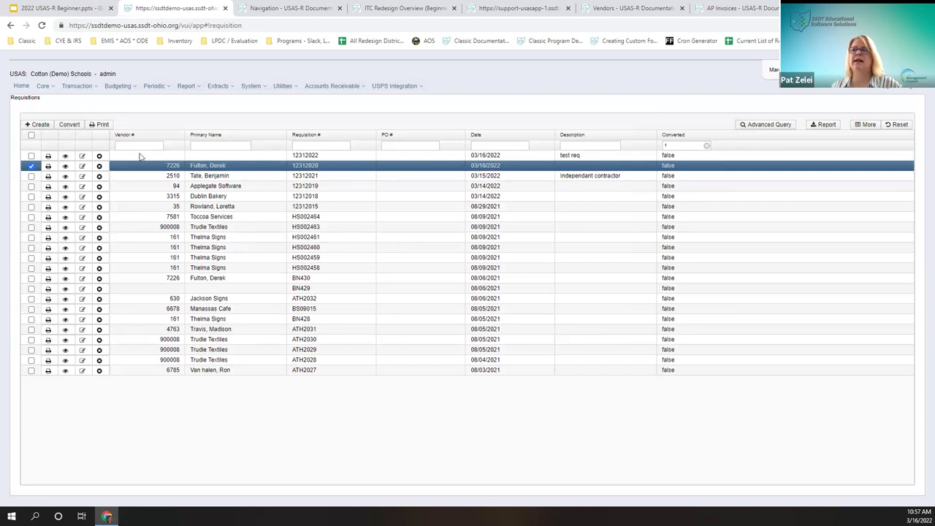
Step: Select requisition 12312022 and print it as a Pdf on the Default requisition form
click(31, 166)
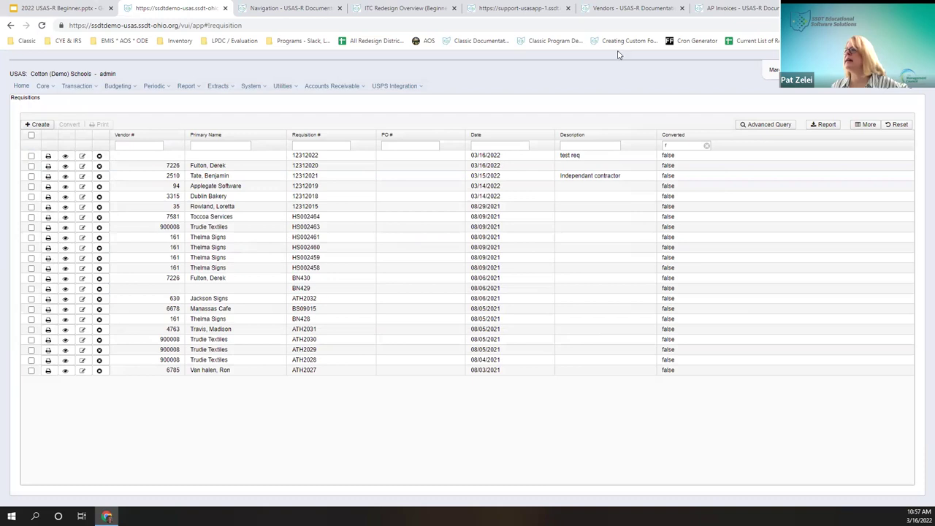
click(686, 145)
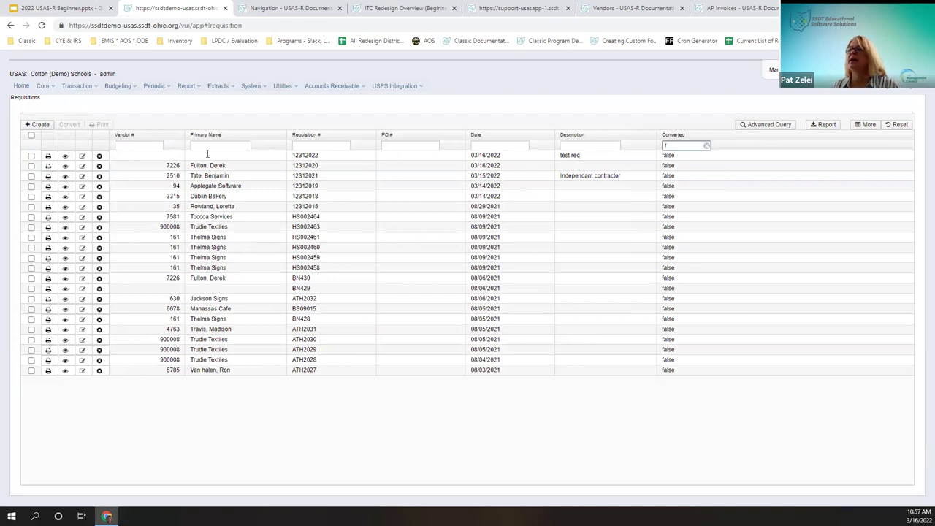
click(32, 157)
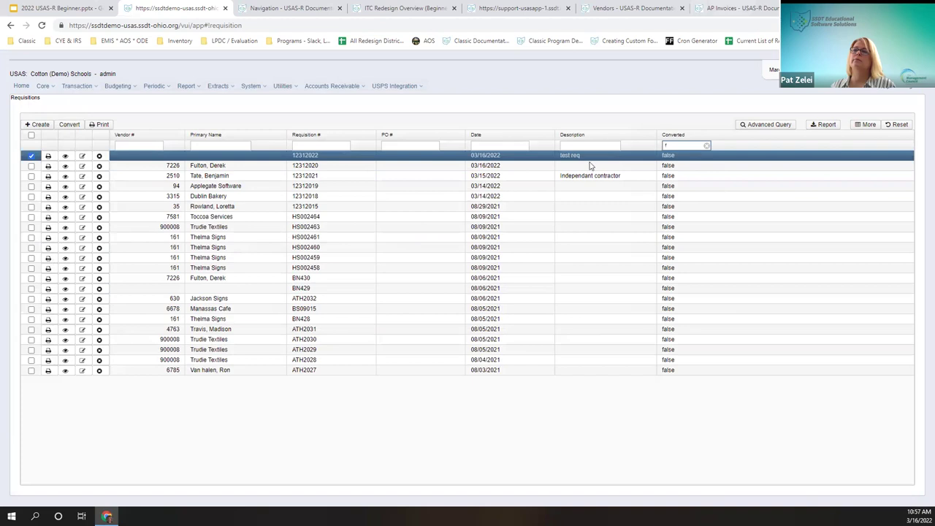
click(101, 124)
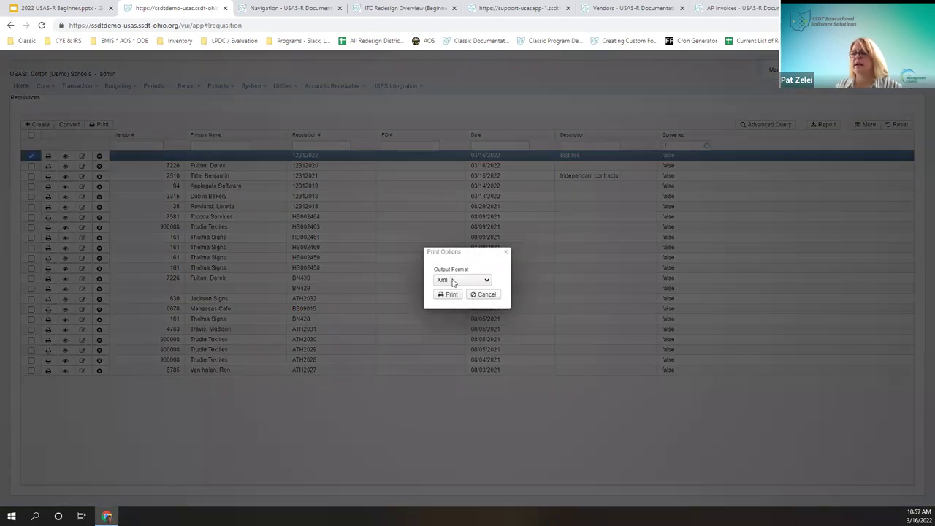
click(452, 282)
click(457, 298)
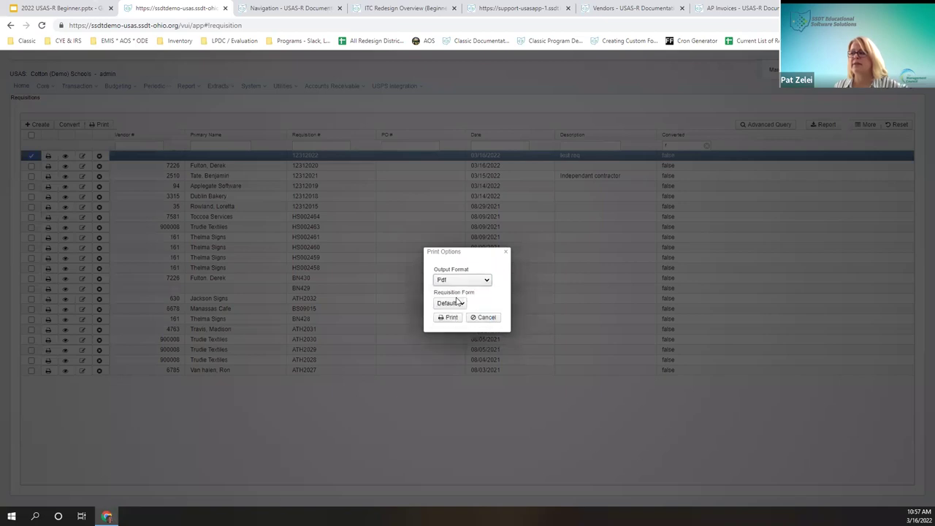
click(456, 305)
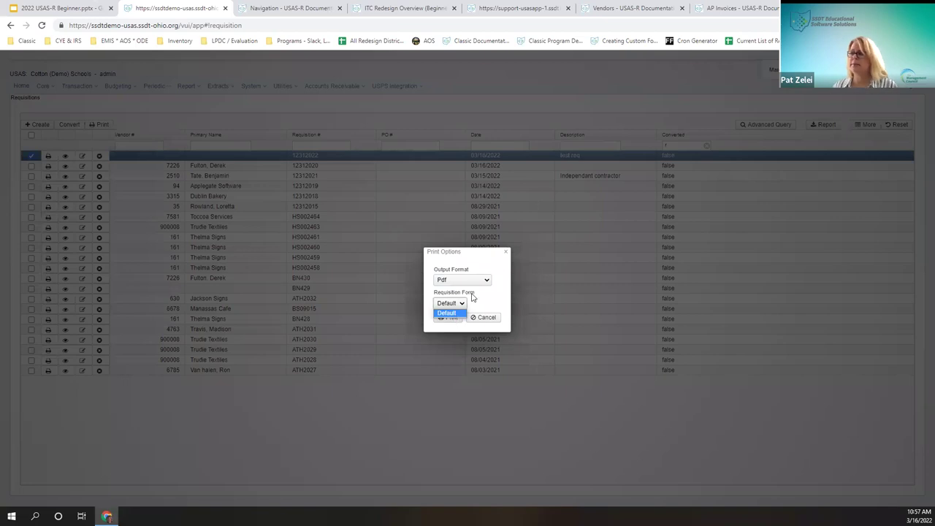
click(472, 297)
click(447, 317)
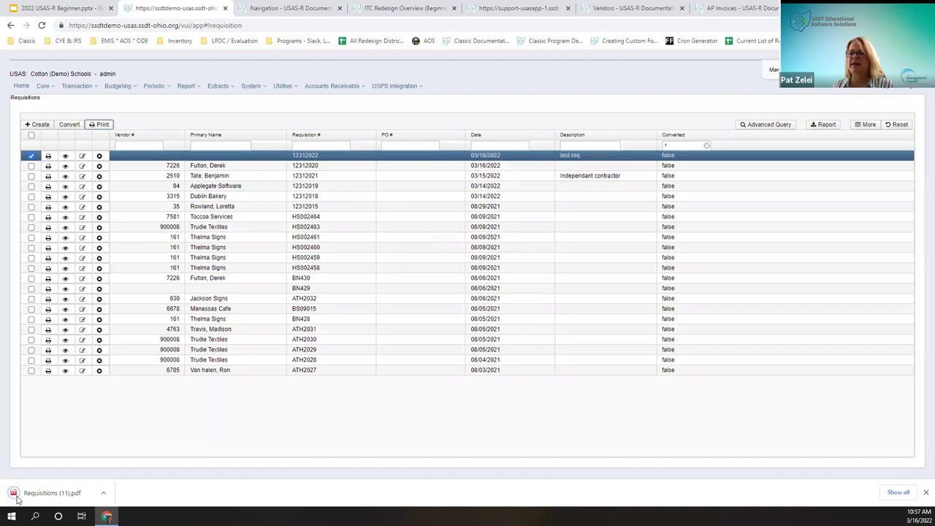
Step: Review Requisitions (11).pdf with its $20,550.00 total, then close the PDF tab
click(18, 497)
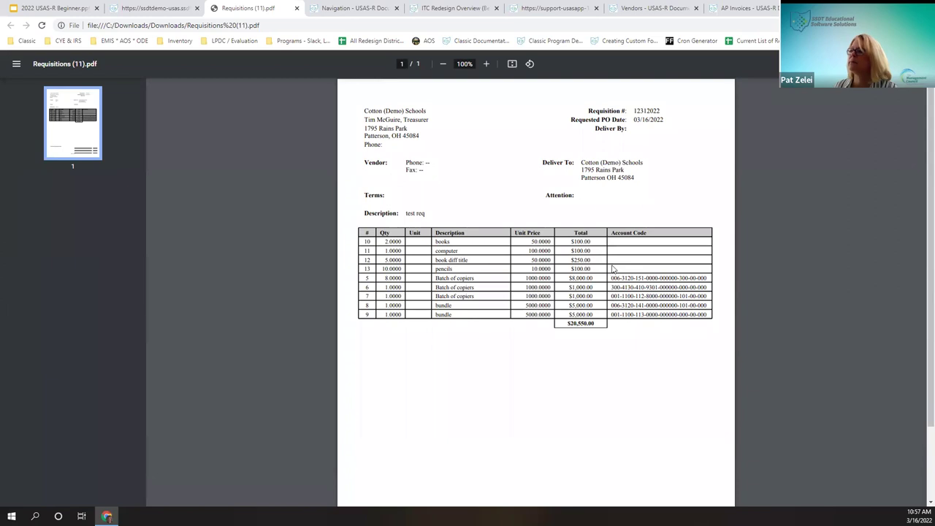
click(296, 8)
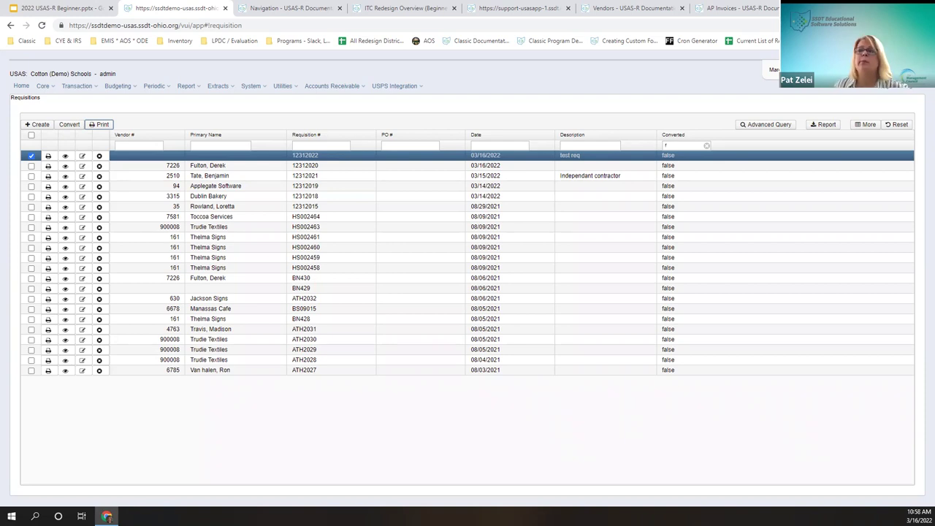
Step: Post a conversion of requisition 12312022 with blank PO date and number, then dismiss the results
click(69, 124)
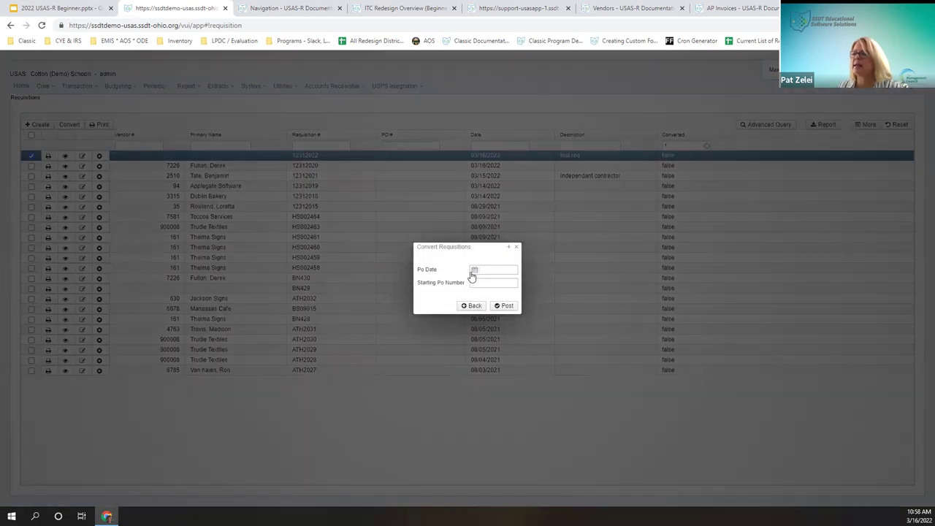
click(475, 271)
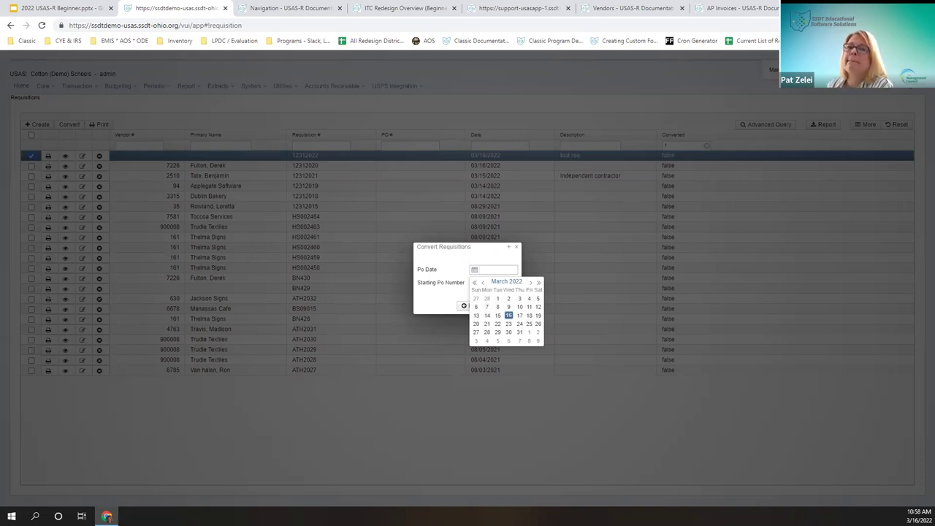
click(495, 258)
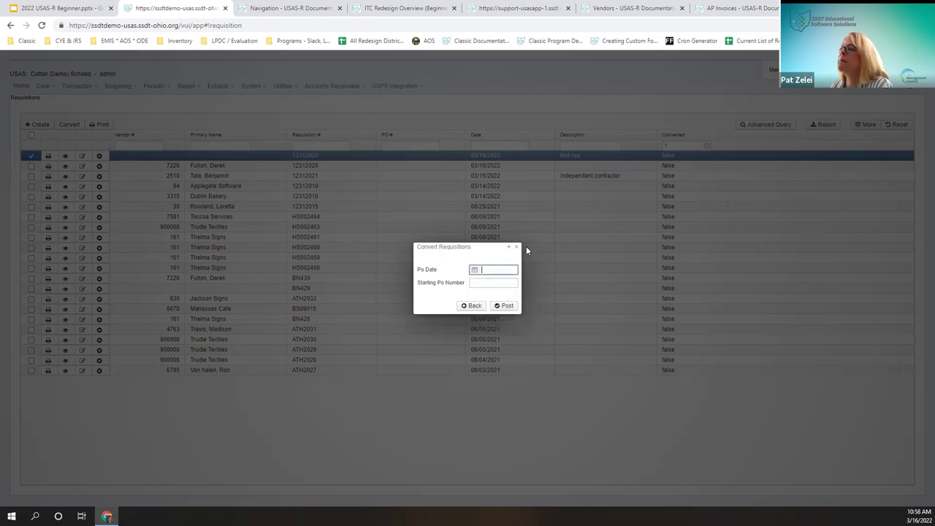
click(481, 284)
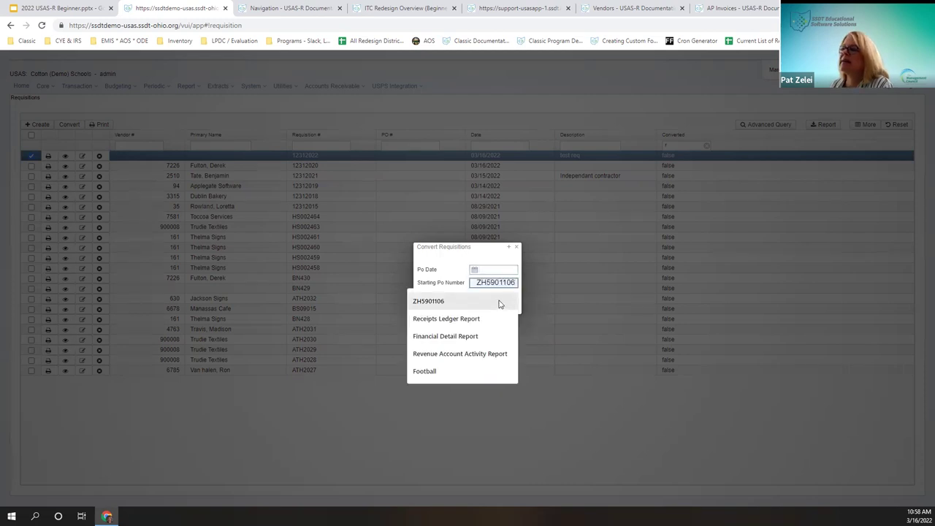
click(449, 272)
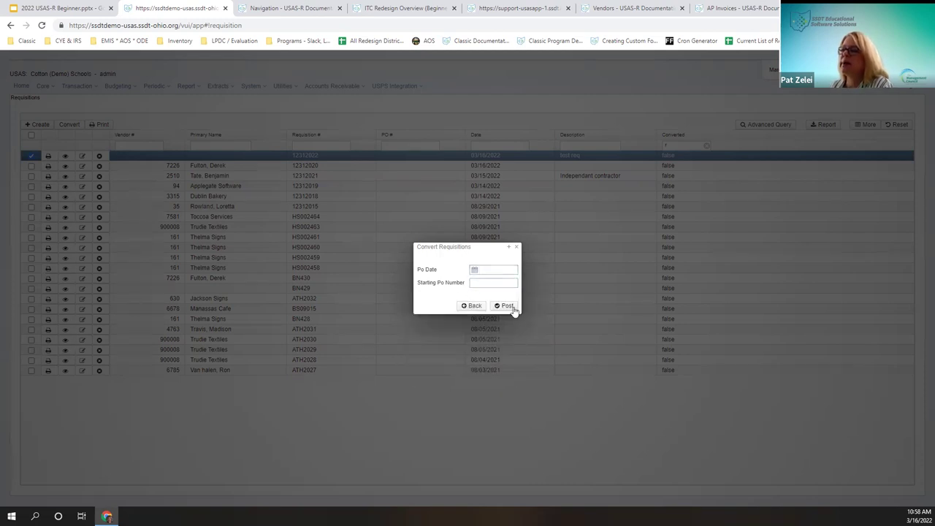
click(508, 307)
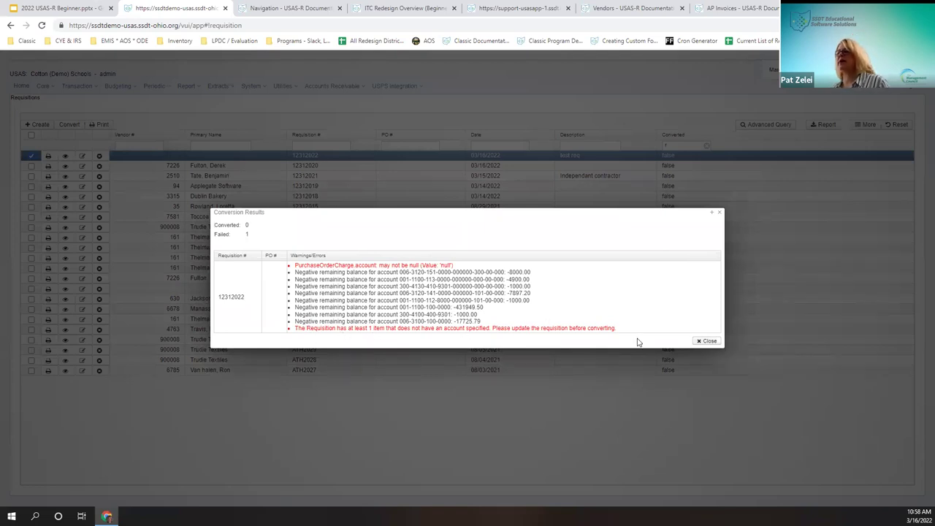
click(708, 342)
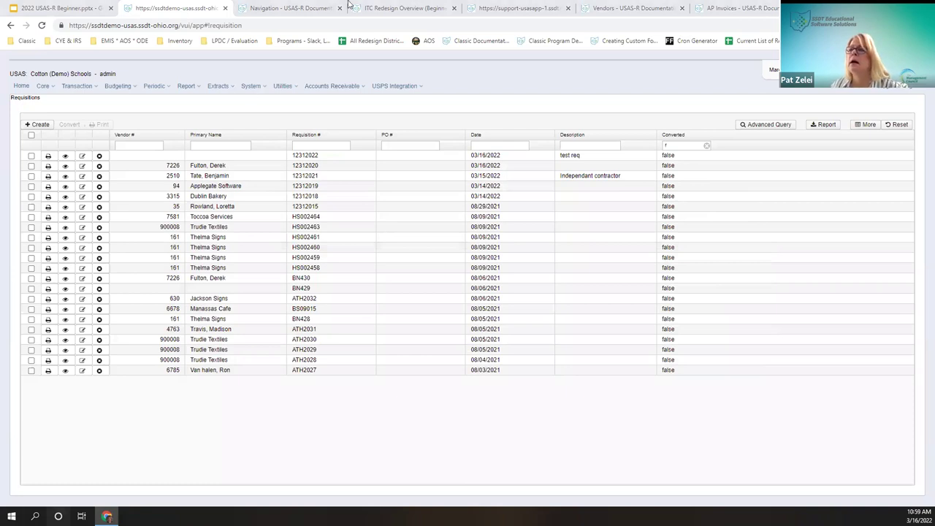
Step: Go to the Purchase Orders list from the Transaction menu
click(76, 86)
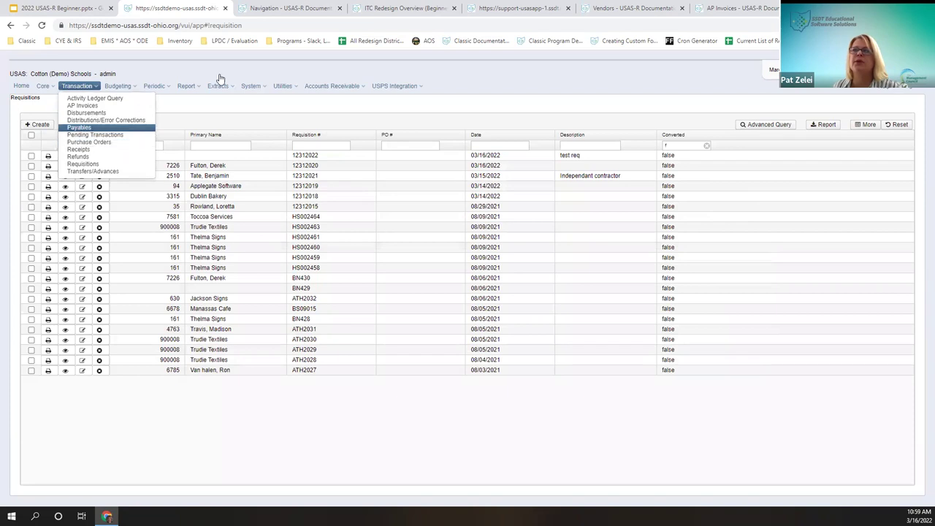
mouse_move(332, 86)
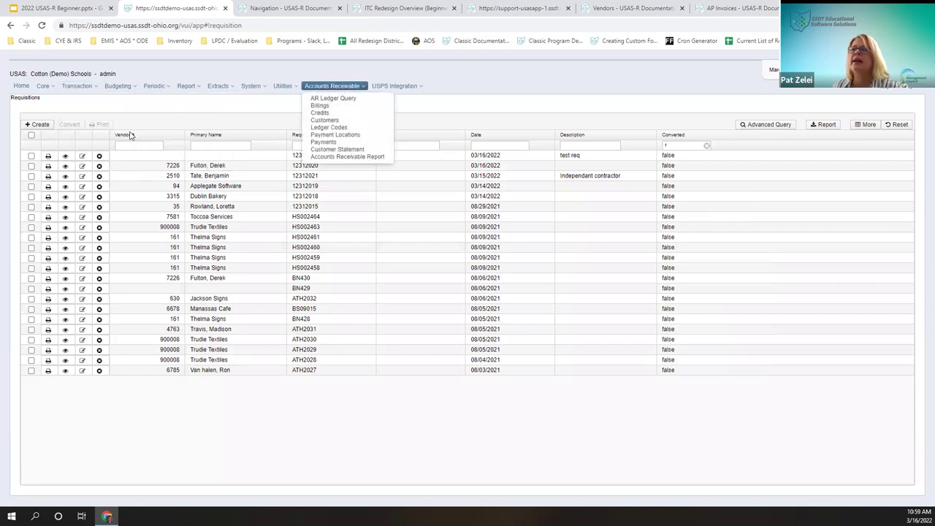
click(31, 155)
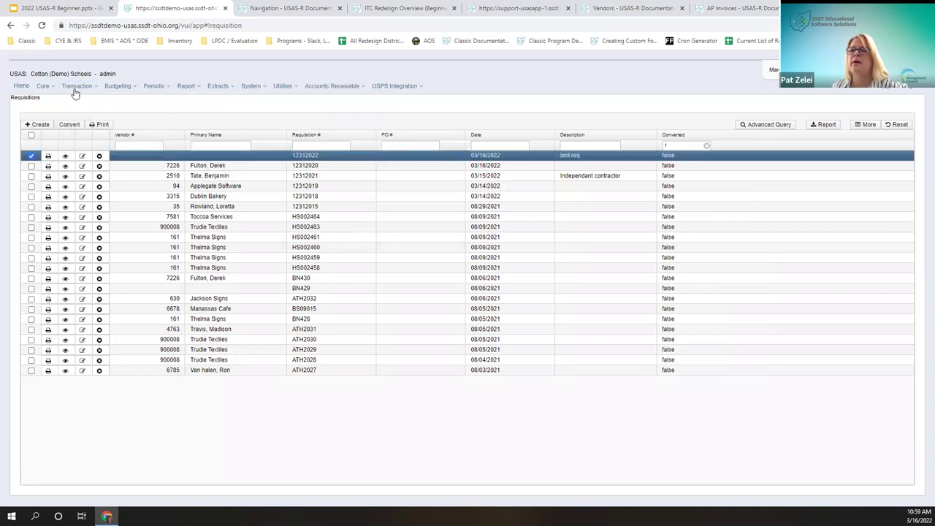
mouse_move(73, 86)
click(90, 142)
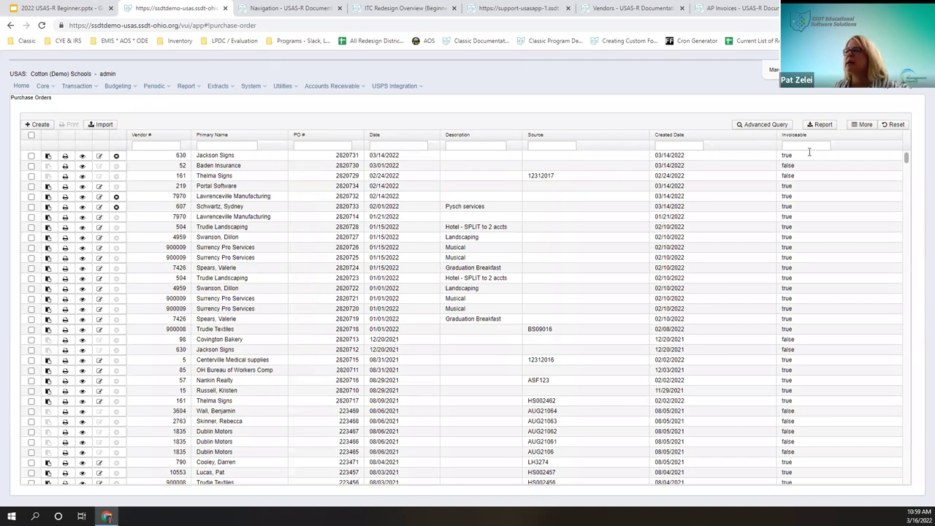
click(863, 125)
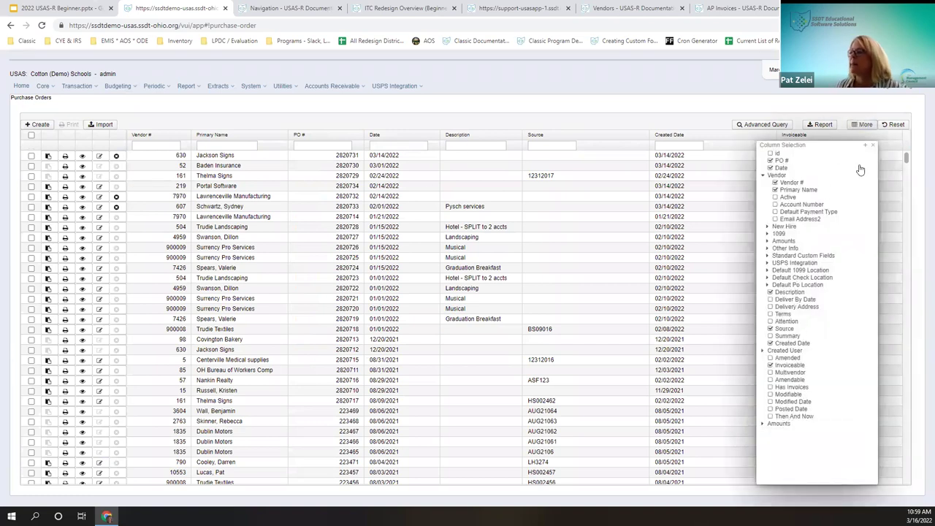
click(873, 145)
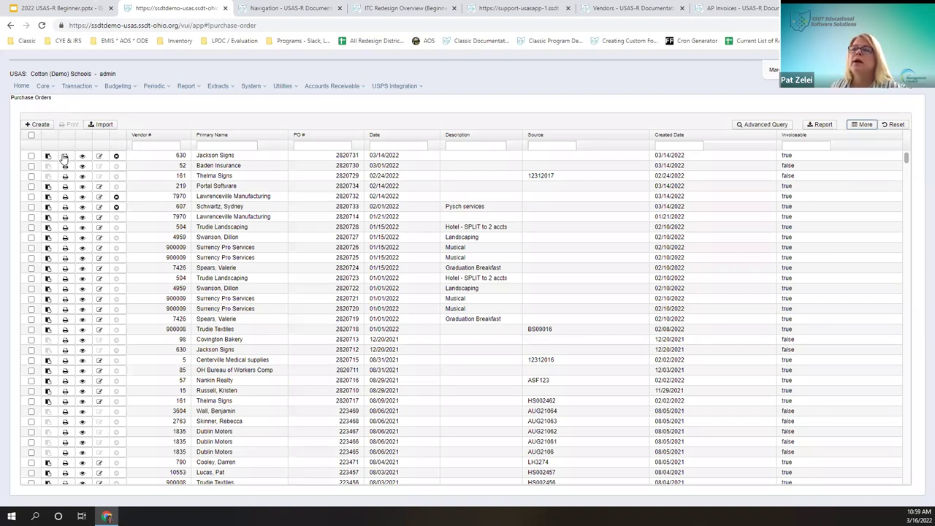
click(31, 156)
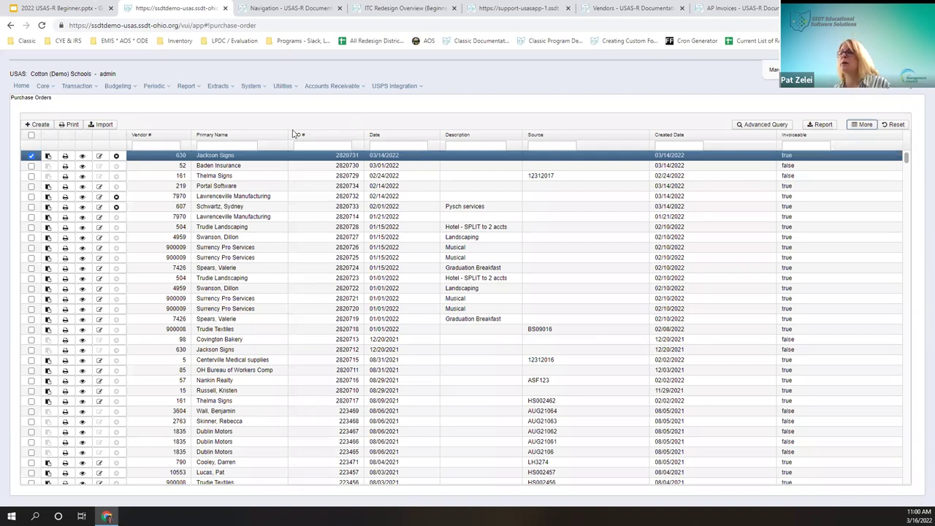
Step: Filter by PO # =2820731, open the Jackson Signs order, and inspect its date fields
click(310, 148)
text(=2820731)
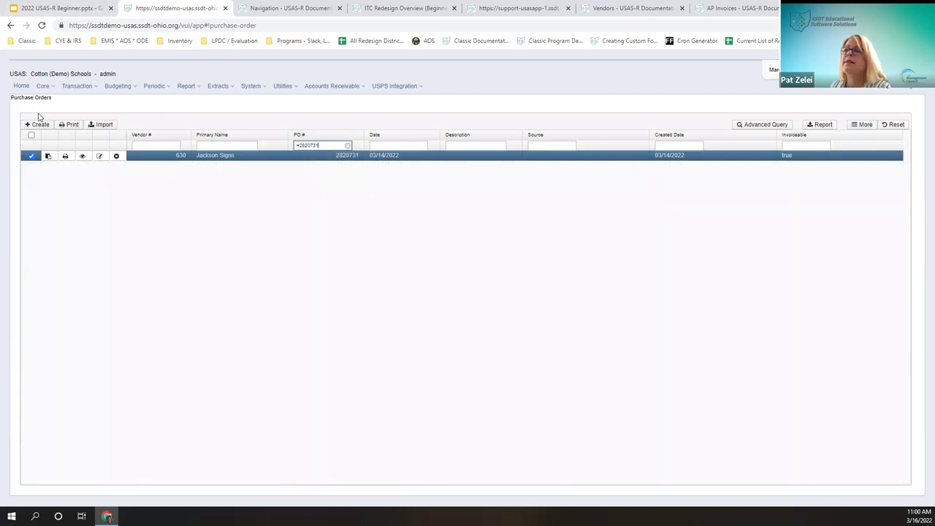
click(83, 158)
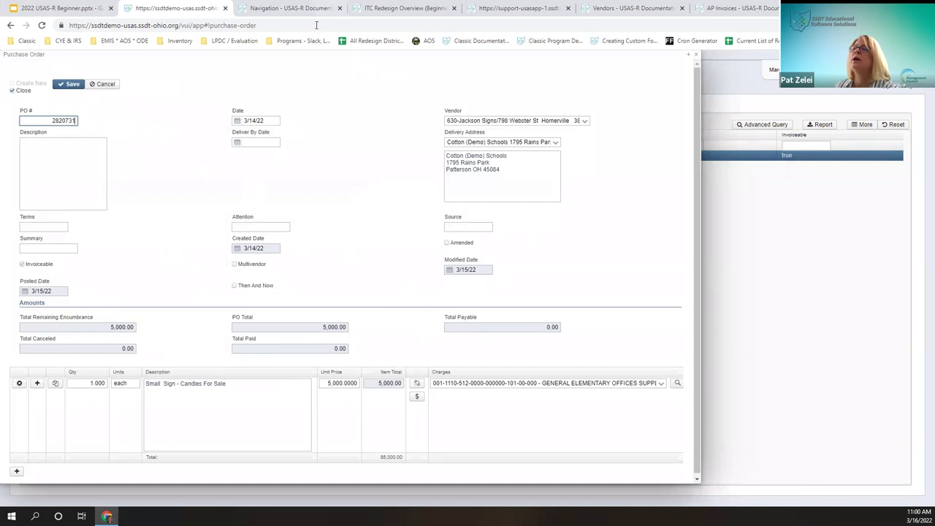
click(271, 120)
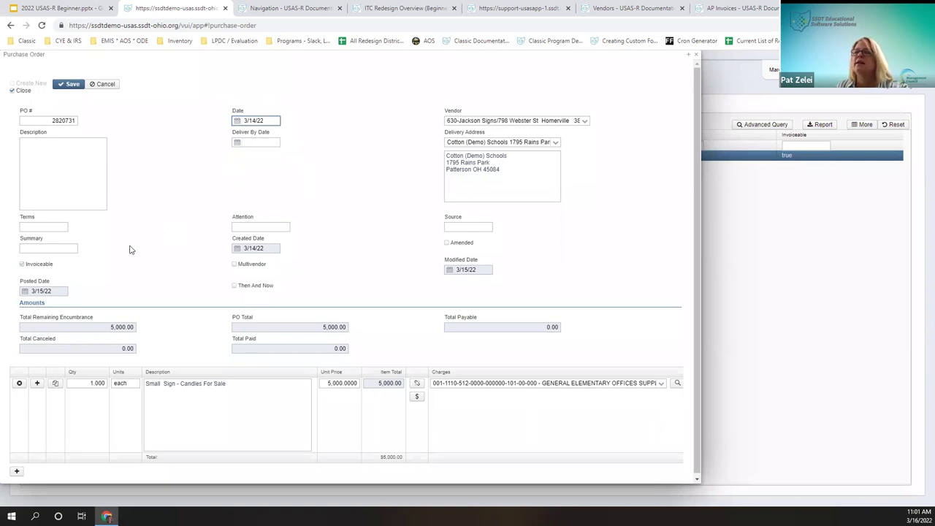
click(275, 248)
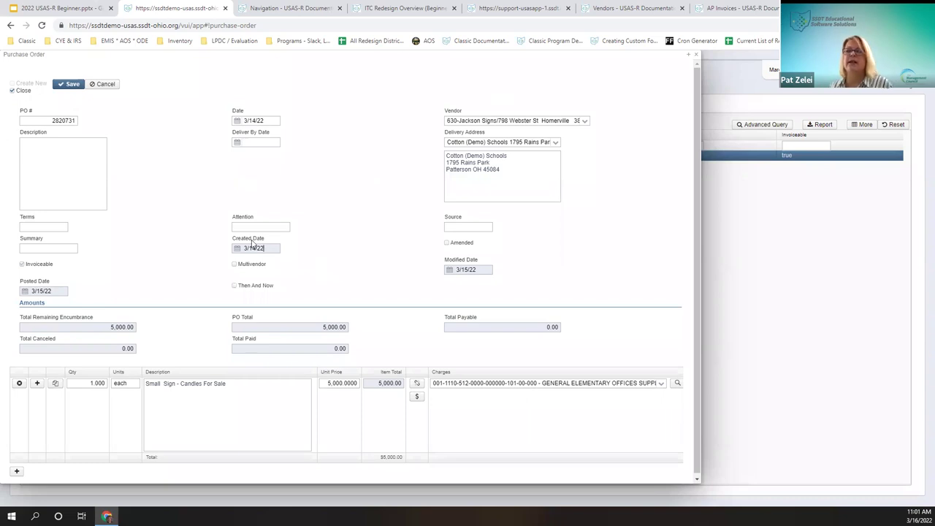
click(491, 271)
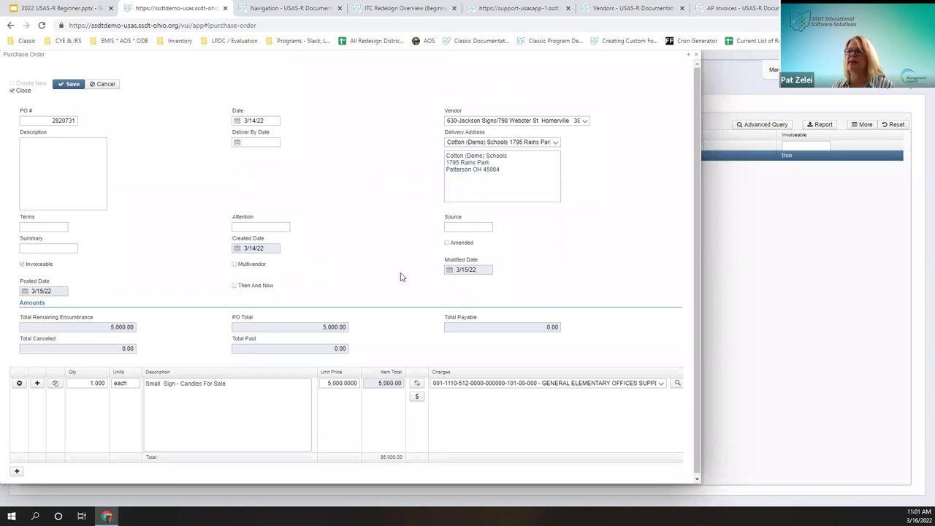
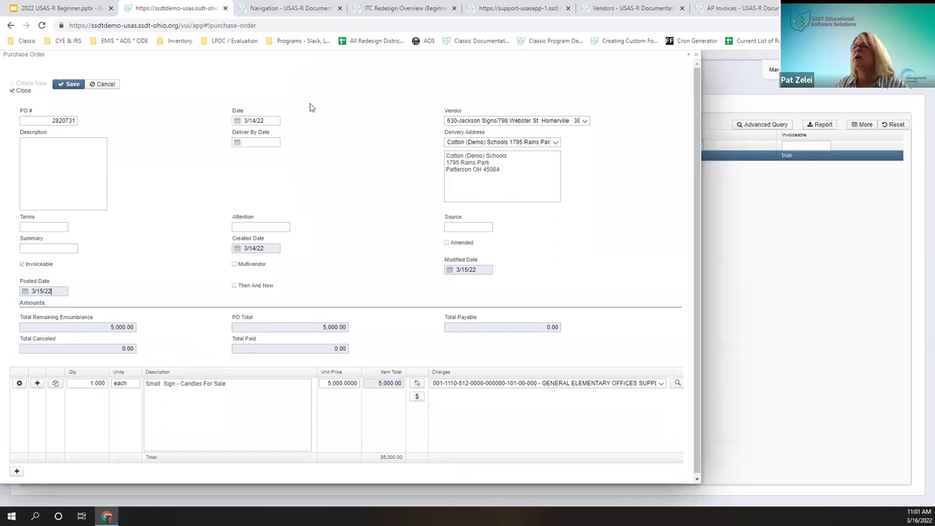
Step: Review PO 2820731's Source, Total Remaining Encumbrance and Total Paid fields, then close it unsaved
click(481, 227)
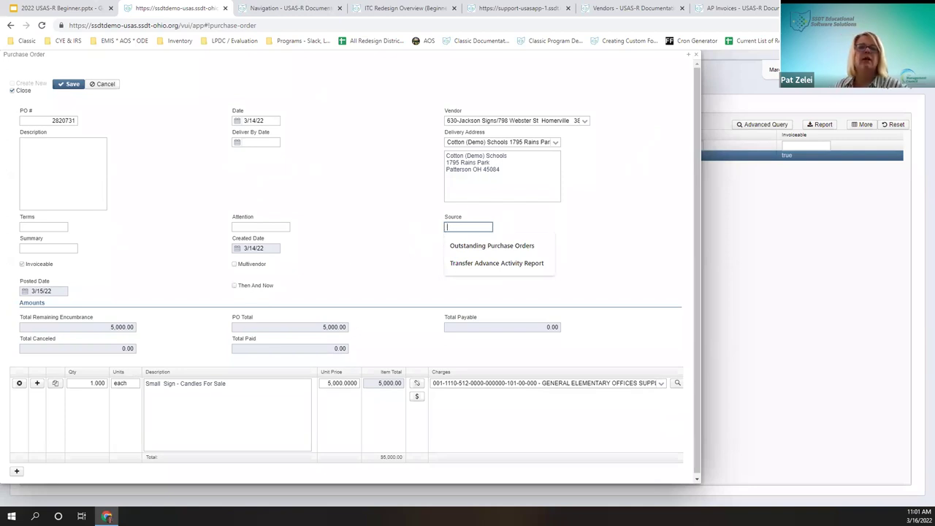
scroll(51, 309, down, 1)
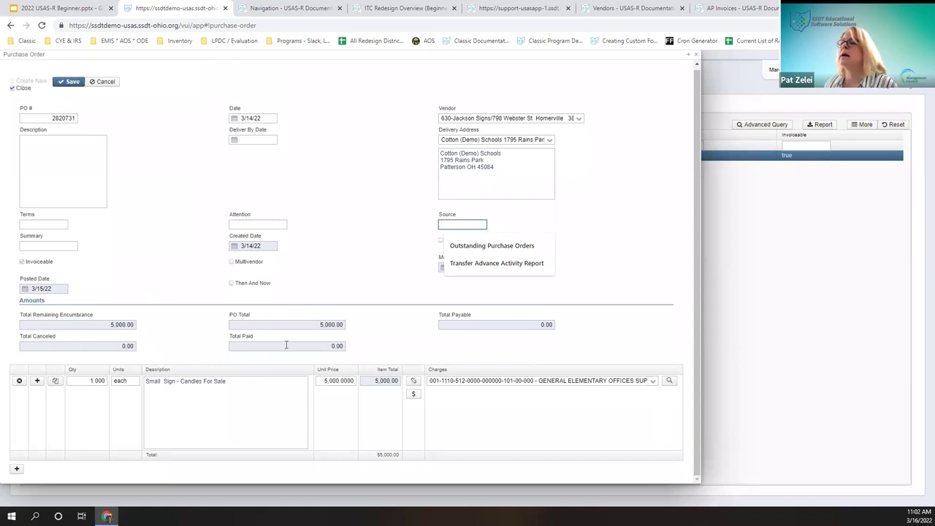
double_click(106, 324)
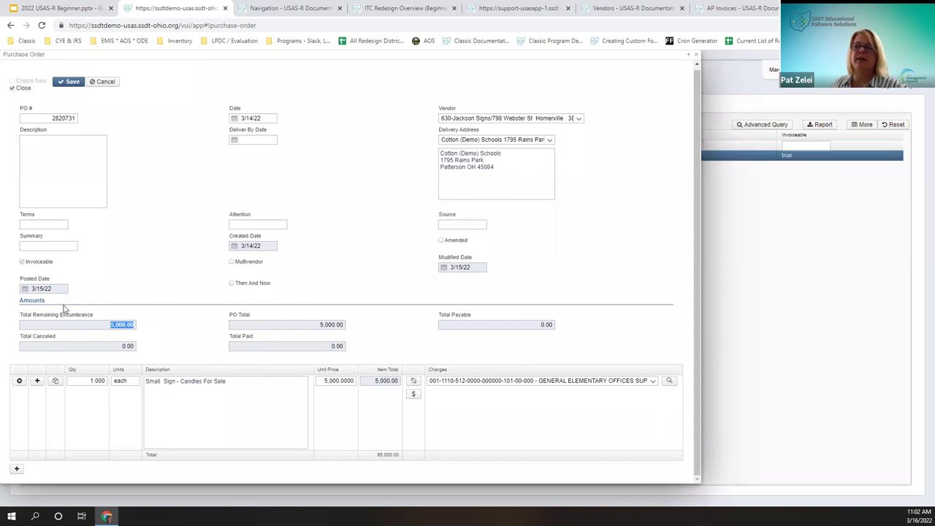
click(284, 347)
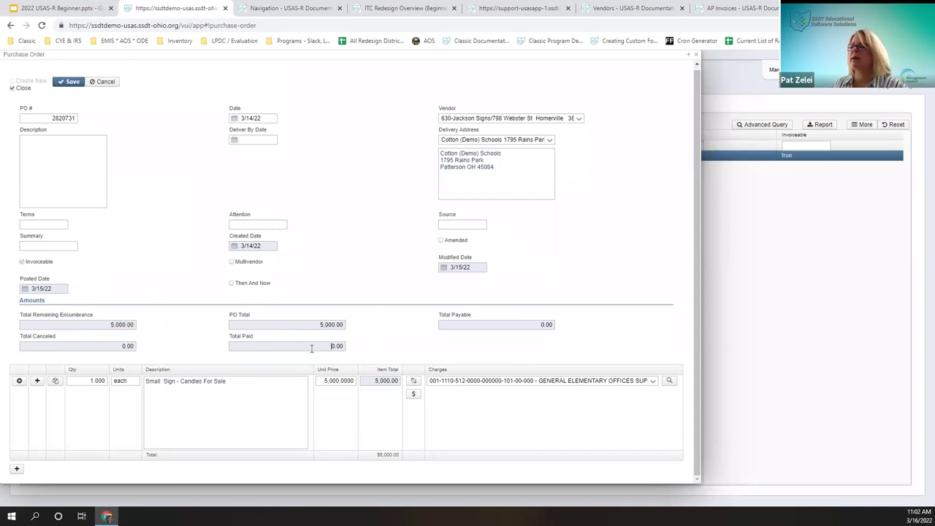
click(697, 55)
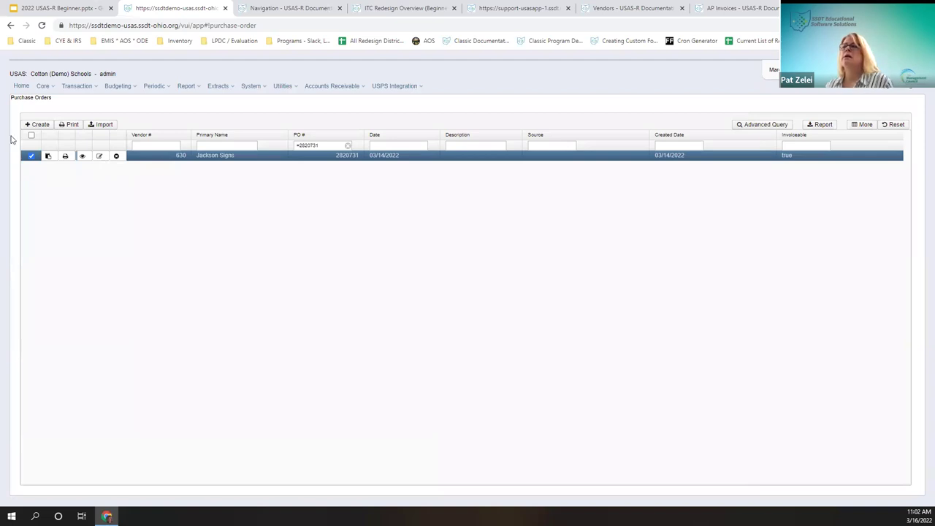
Step: Open the Jackson Signs PO 2820731, edit it and save despite the negative-balance warnings
click(83, 157)
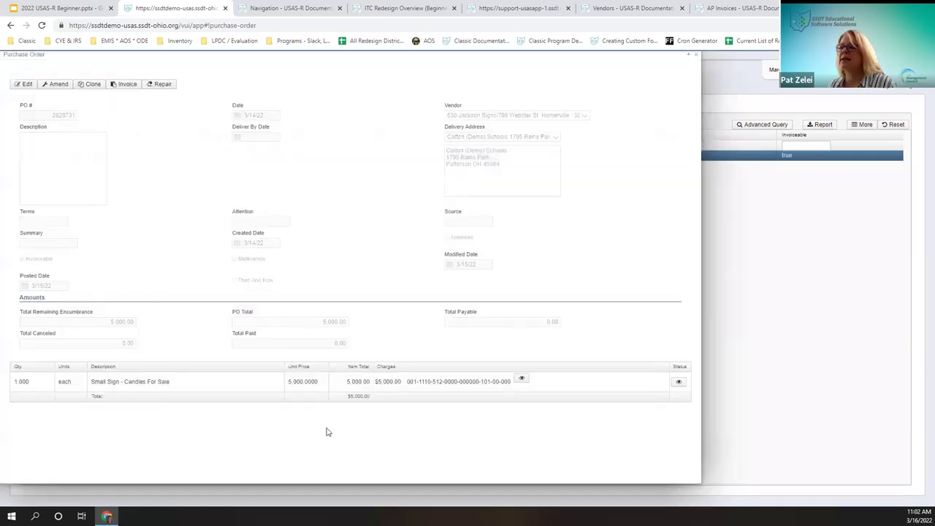
click(24, 85)
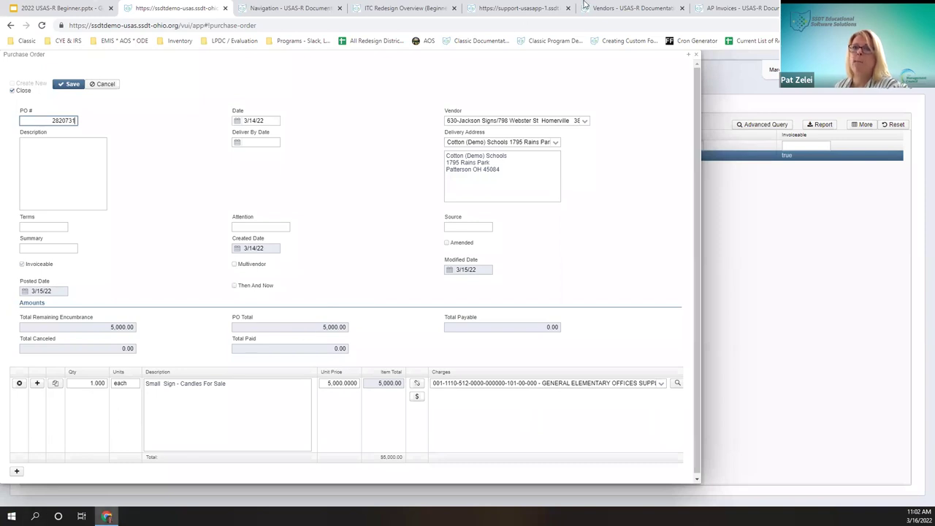
click(69, 85)
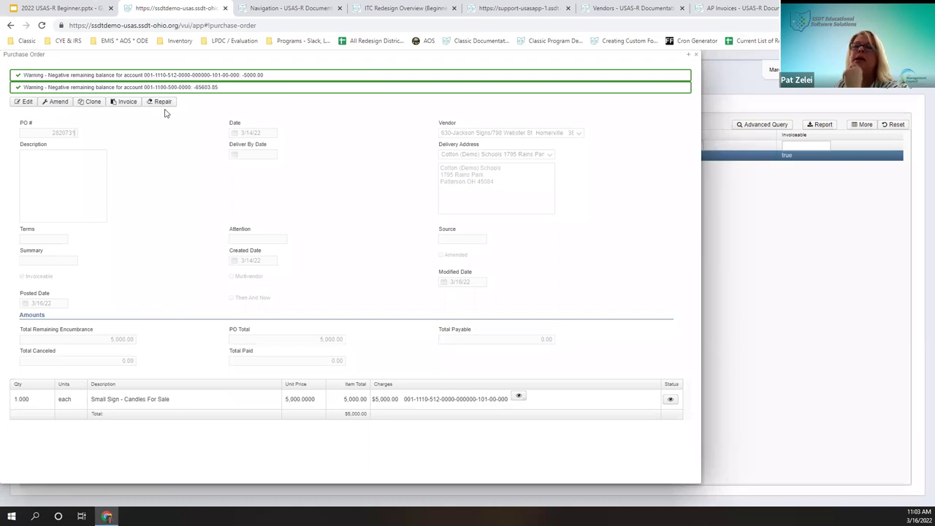
Step: Edit and save PO 2820731 a second time, then close its form
click(28, 106)
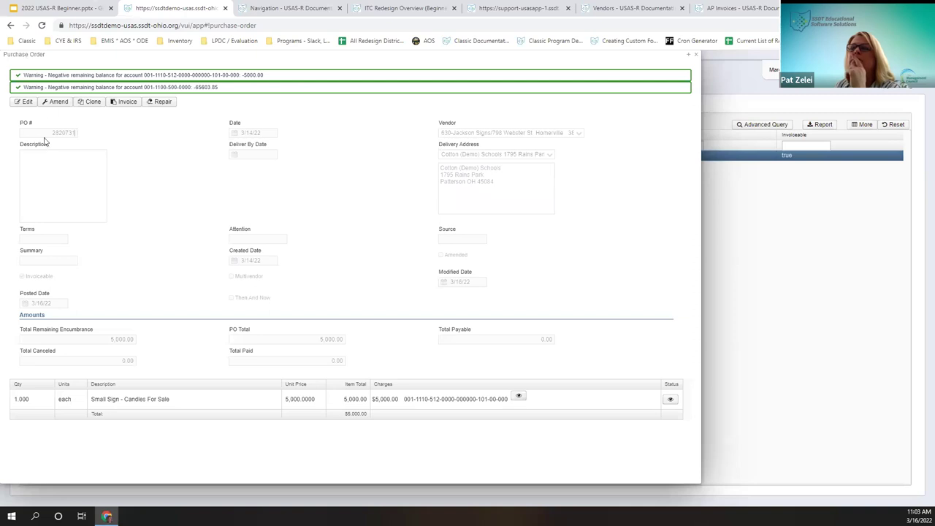
click(22, 104)
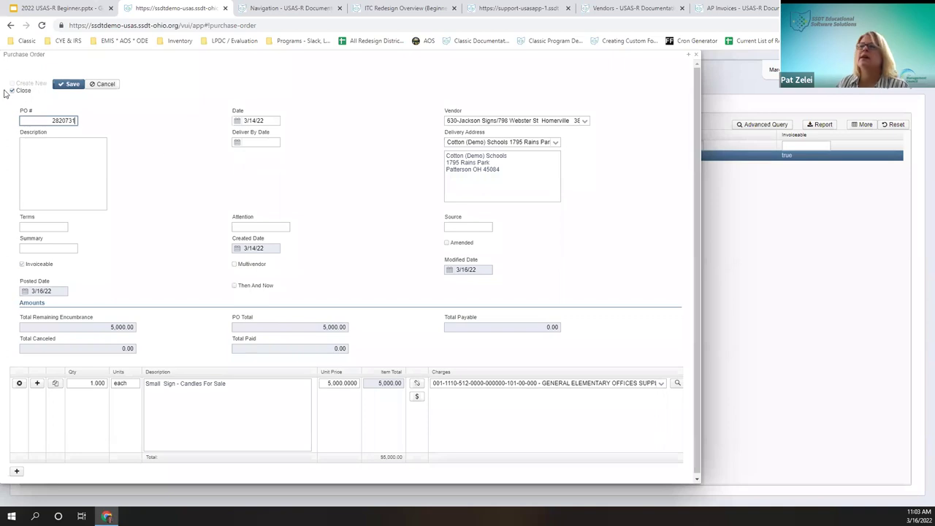
click(71, 85)
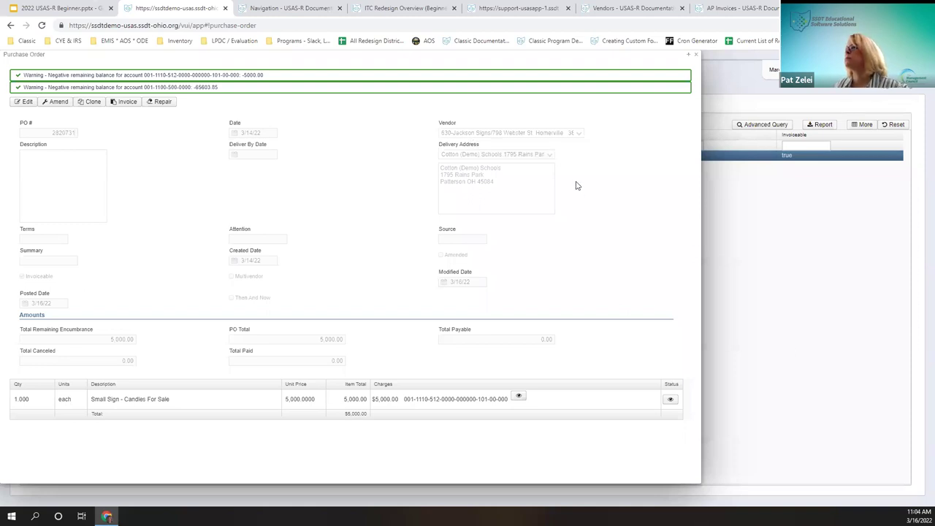
click(696, 55)
Step: Filter the list to PO =215799, view its details showing 136.51 paid, then close them
click(318, 147)
key(BackSpace)
key(BackSpace)
key(BackSpace)
key(BackSpace)
key(BackSpace)
key(BackSpace)
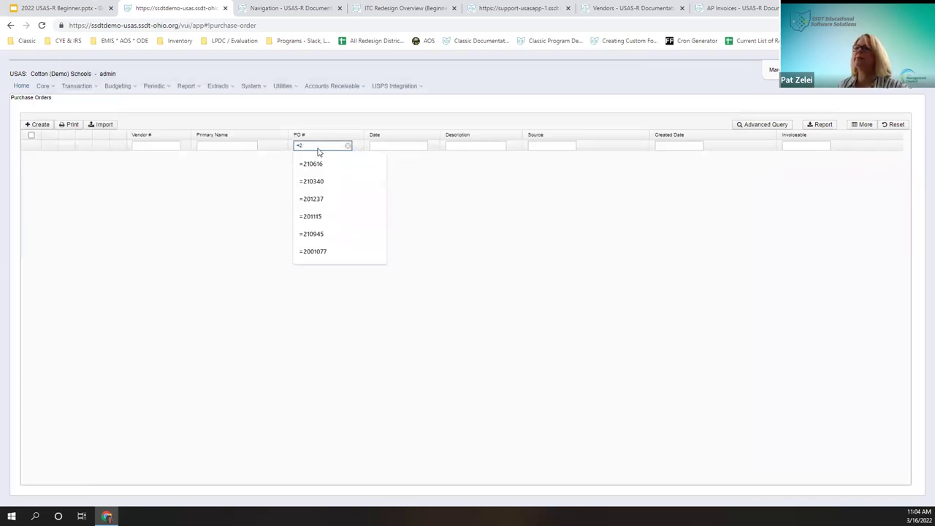
text(15799)
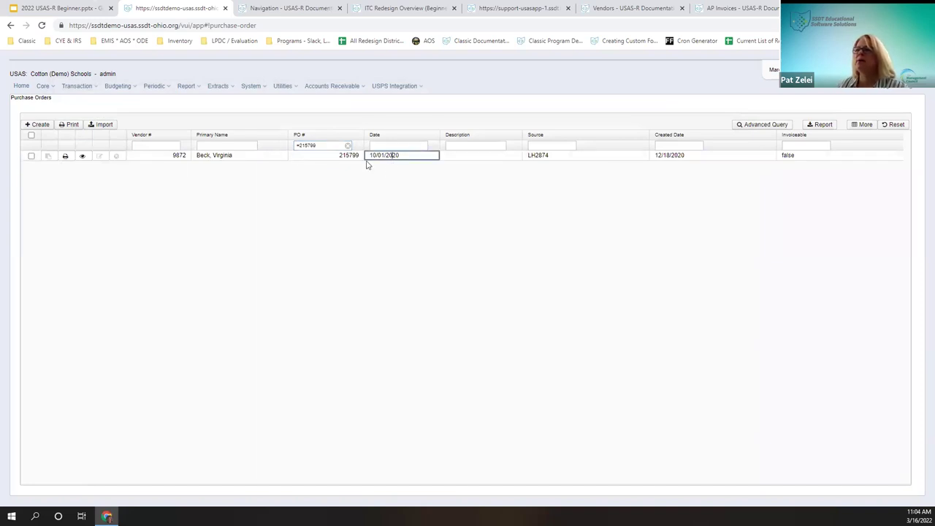
click(82, 155)
click(81, 157)
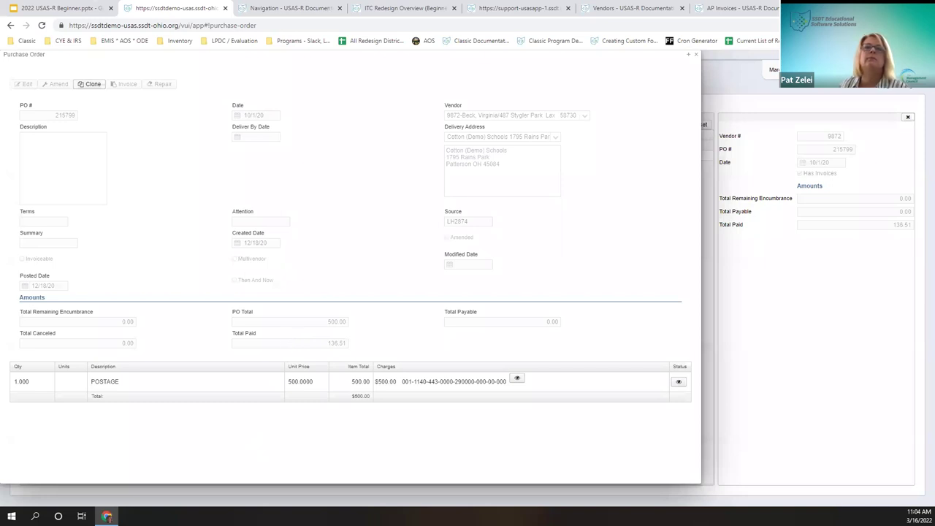
click(696, 55)
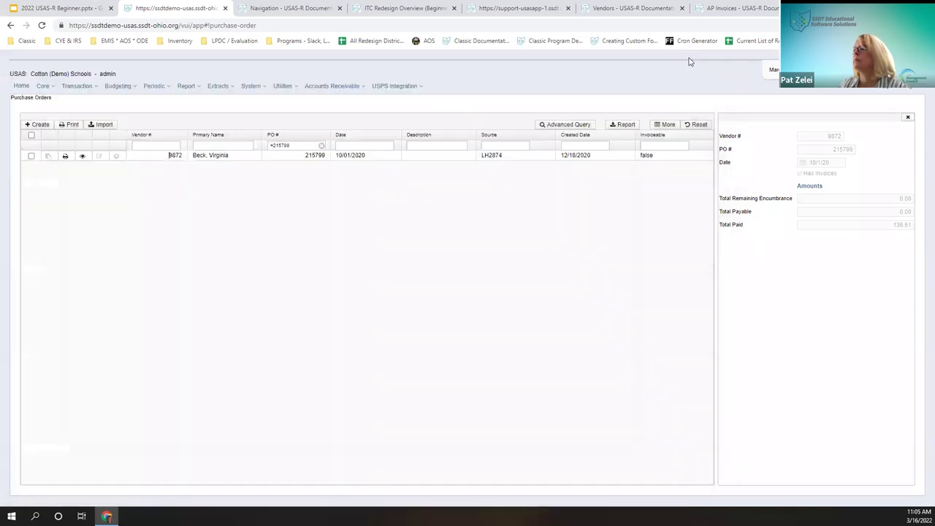
Step: Filter the Purchase Orders list to =2820733 and open that Pysch services order
double_click(310, 144)
key(BackSpace)
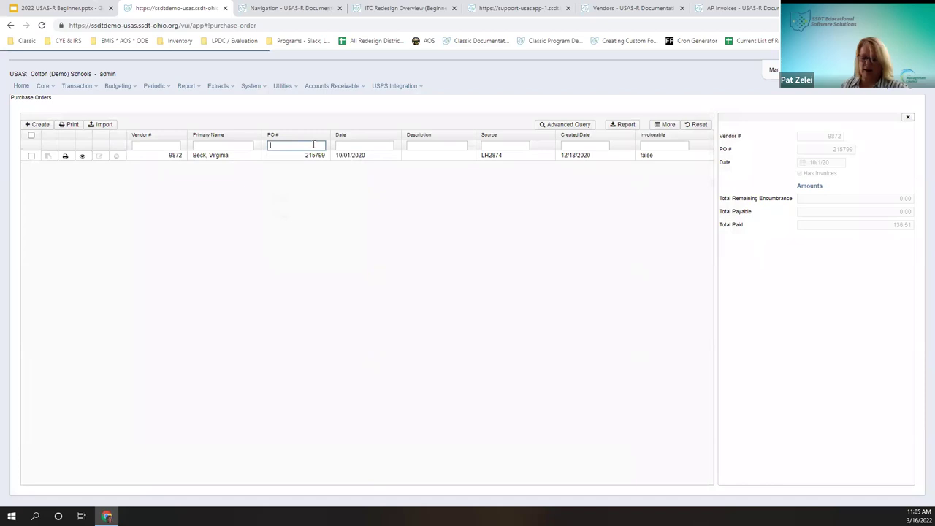
text(=282)
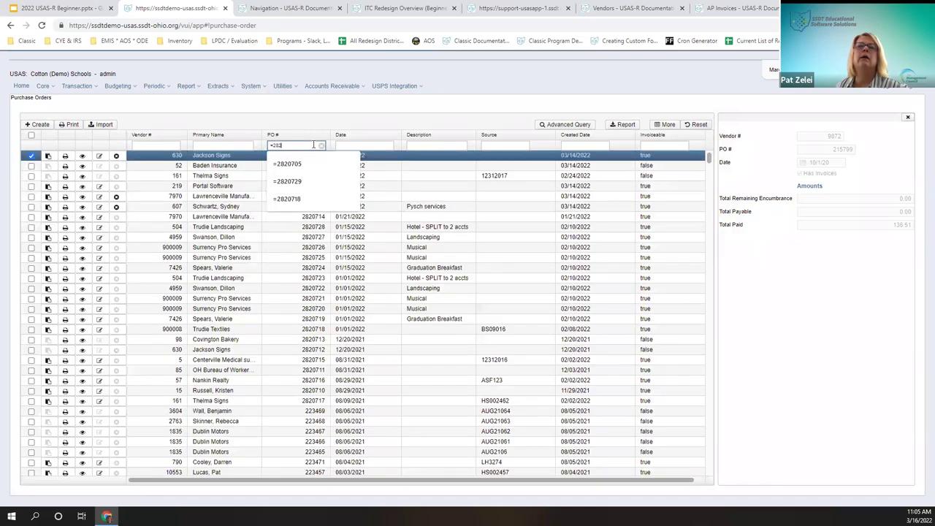
text(0733)
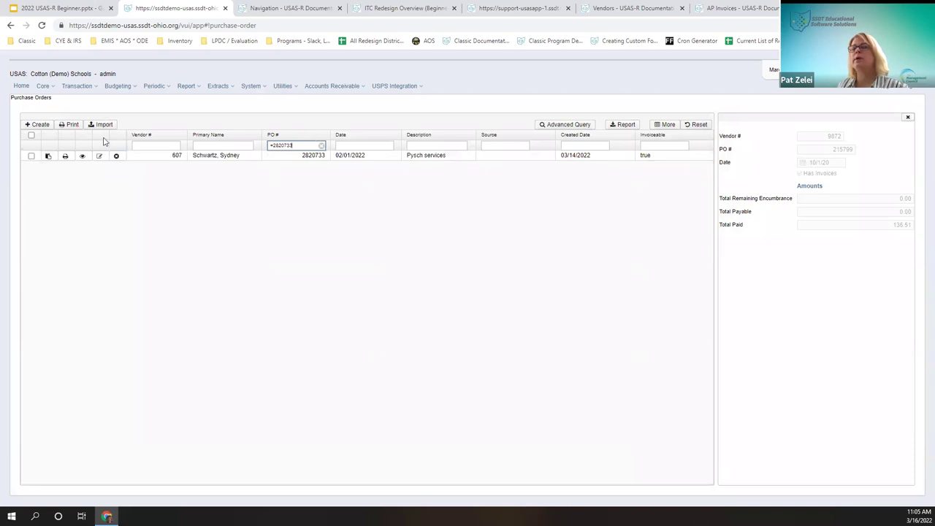
click(75, 166)
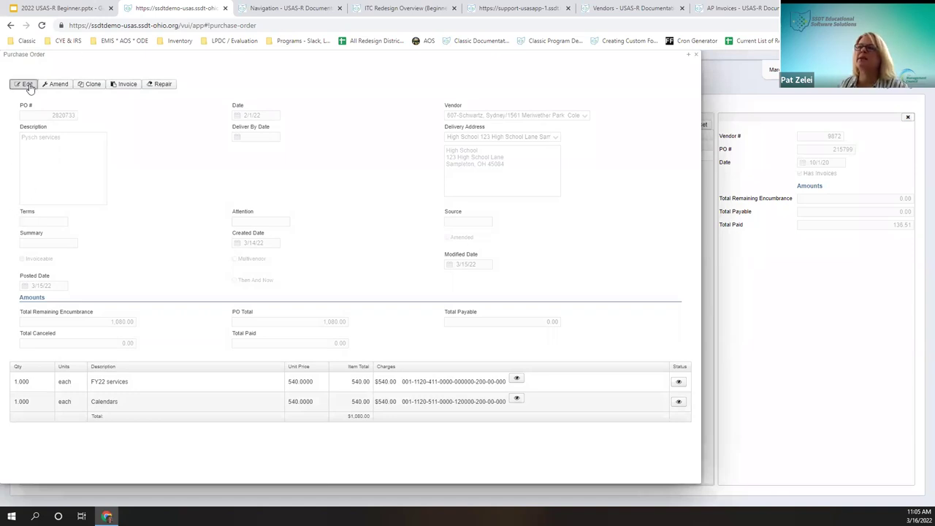
Step: Edit PO 2820733 and save it with Ctrl+S, posting as of 3/16/22
click(26, 83)
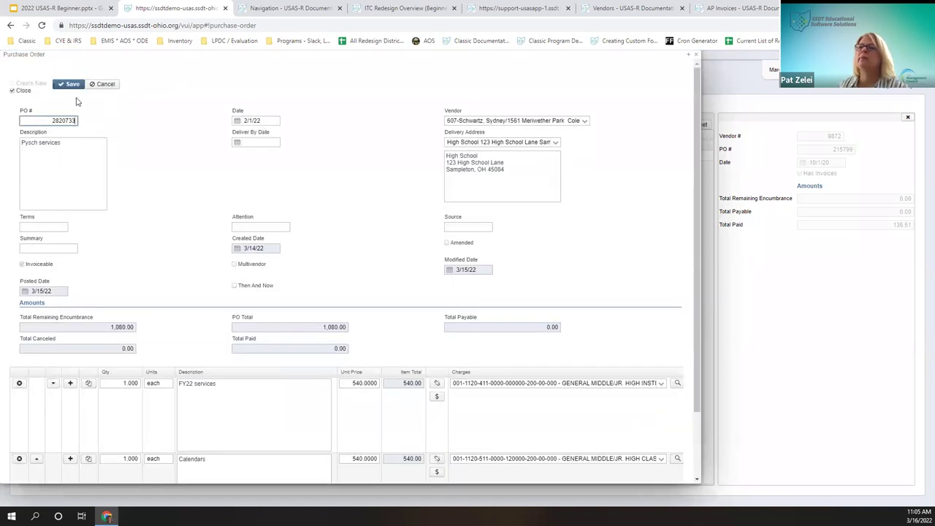
click(95, 86)
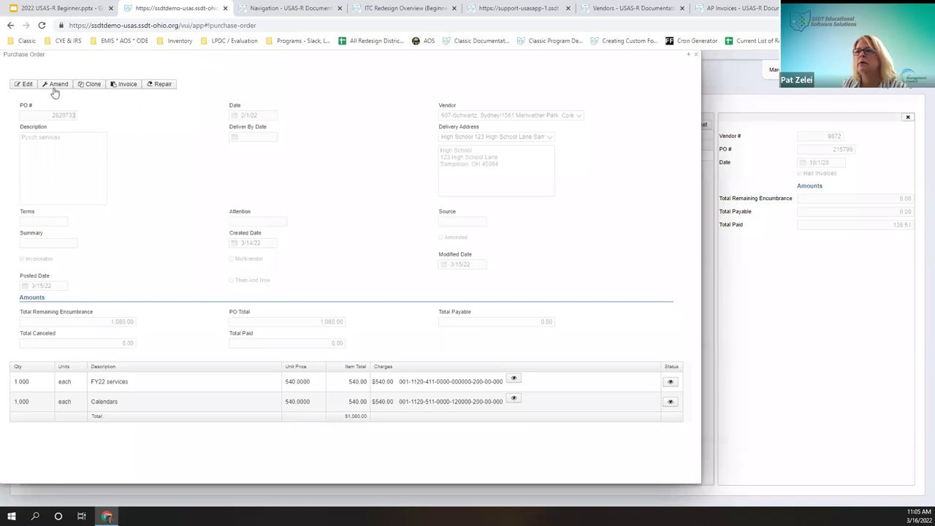
click(22, 84)
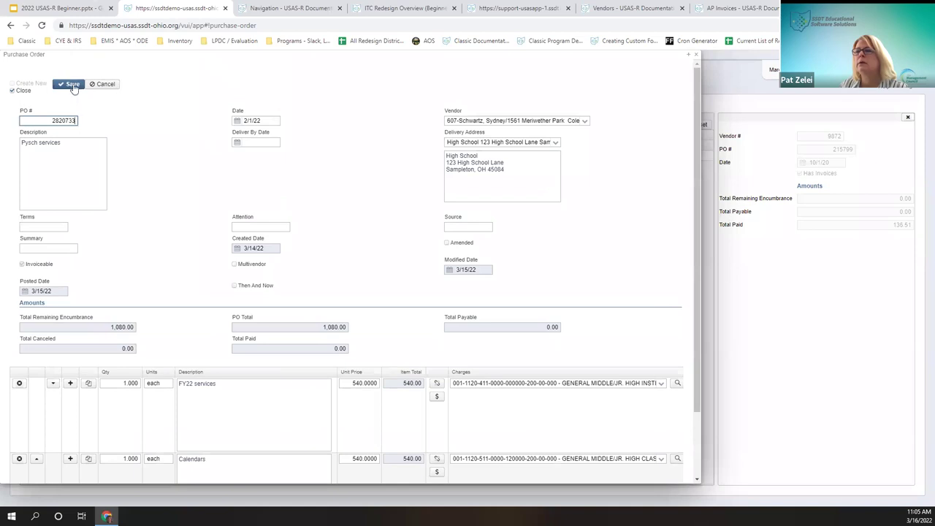
key(ctrl+s)
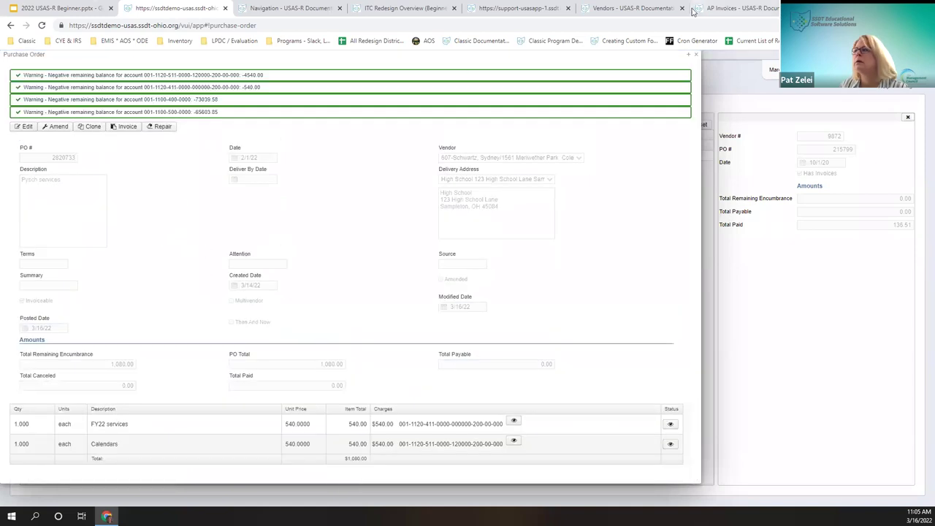
Step: Close PO 2820733 and reopen it via the edit pencil, choosing Amend over Edit
click(696, 55)
click(99, 155)
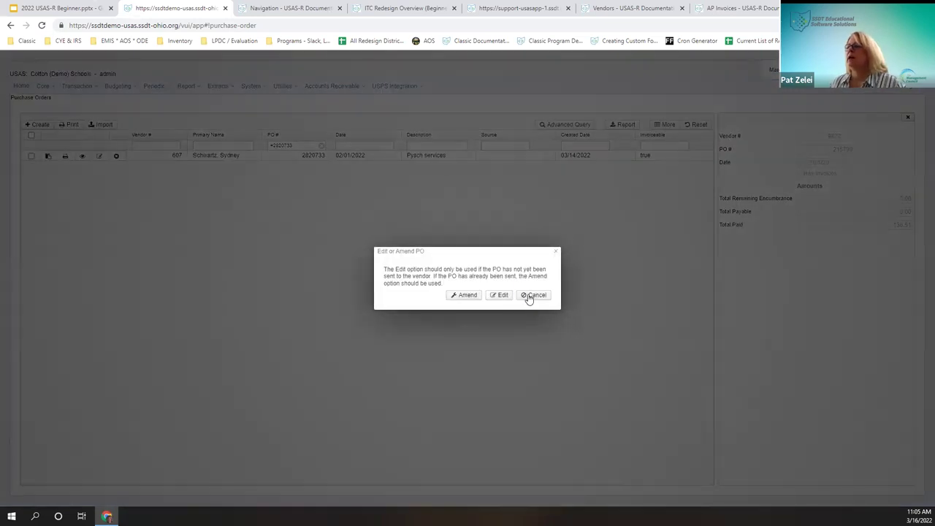
click(531, 295)
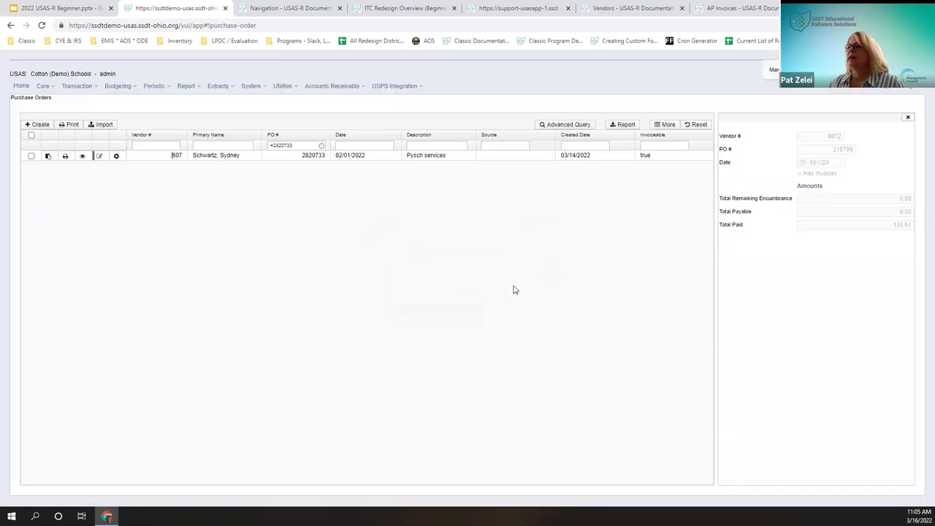
click(99, 155)
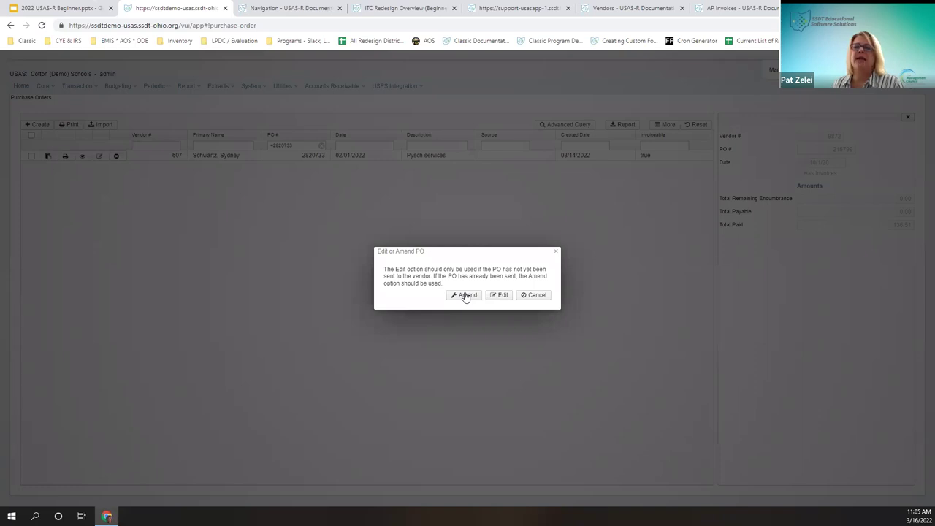
click(465, 295)
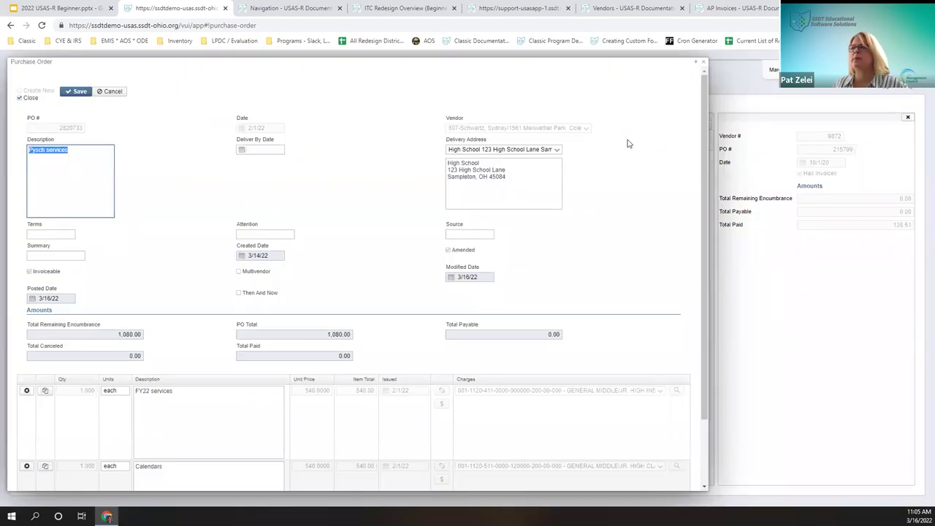
Step: Duplicate the Calendars line and give the new third line a 700.00 unit price
click(510, 178)
scroll(168, 343, down, 1)
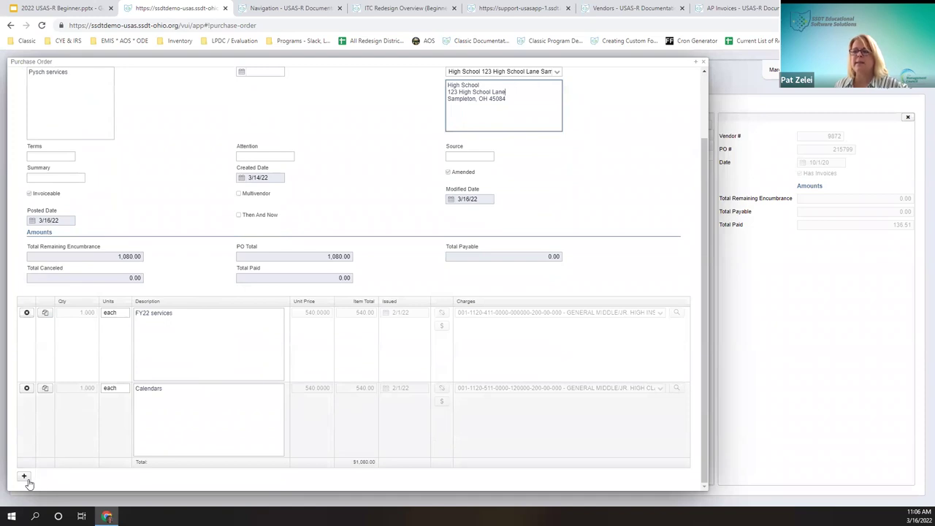
click(44, 388)
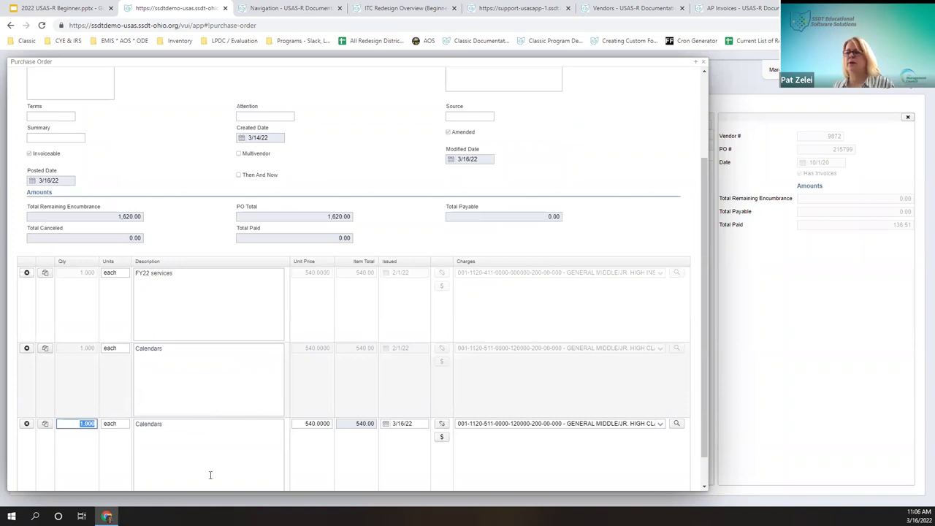
key(Tab)
key(Tab)
key(Tab)
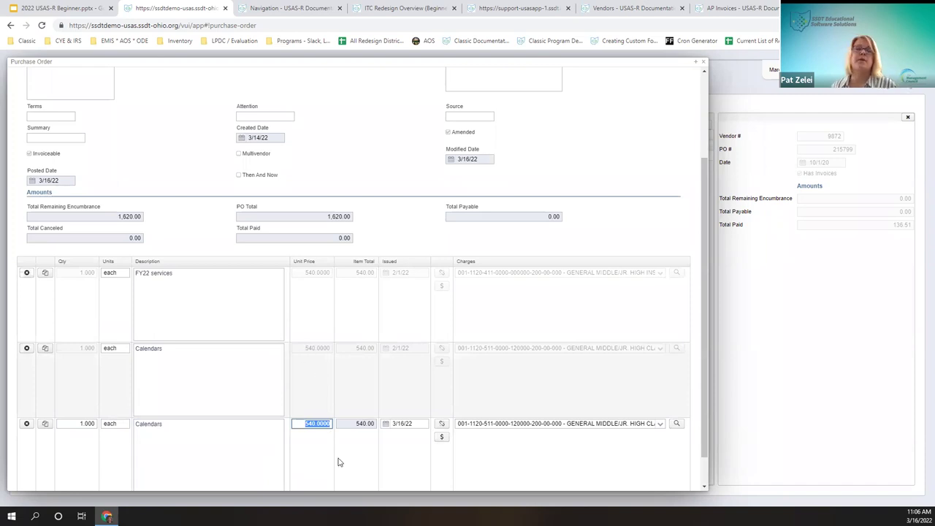
text(1.)
text(00)
key(Tab)
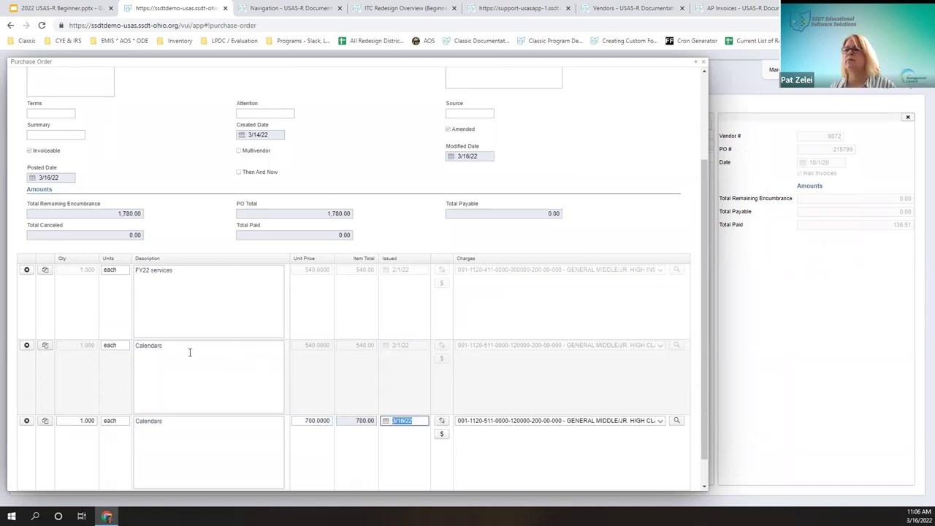
Step: Cancel the original 540.00 Calendars line as of 3/16/22 and save the amended PO
scroll(168, 351, down, 1)
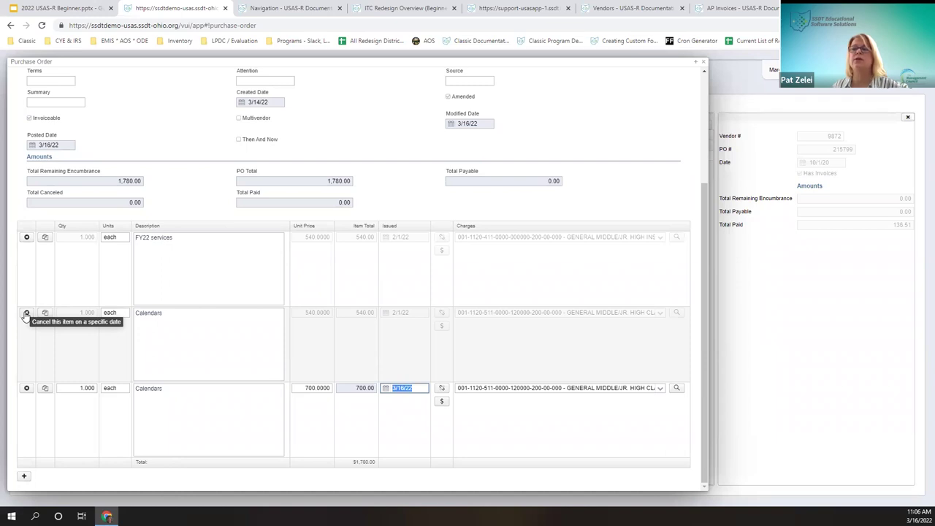
click(27, 314)
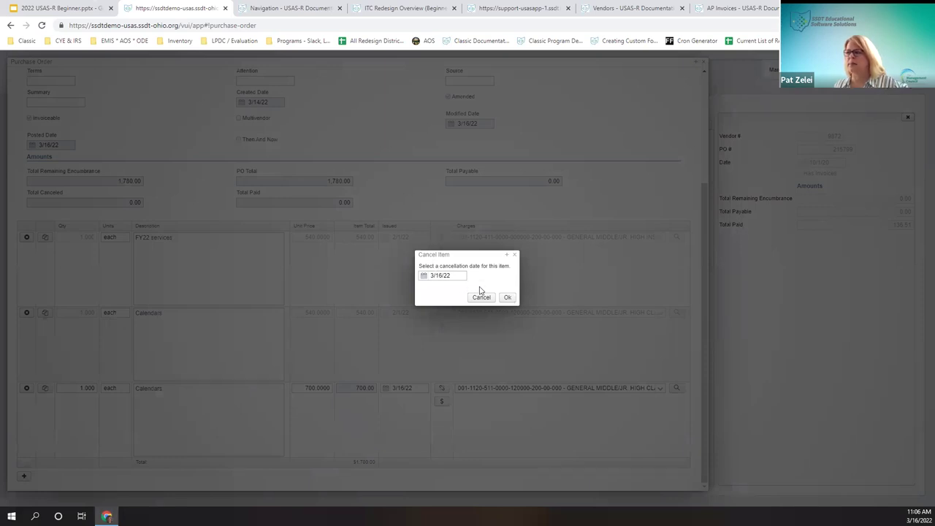
click(505, 298)
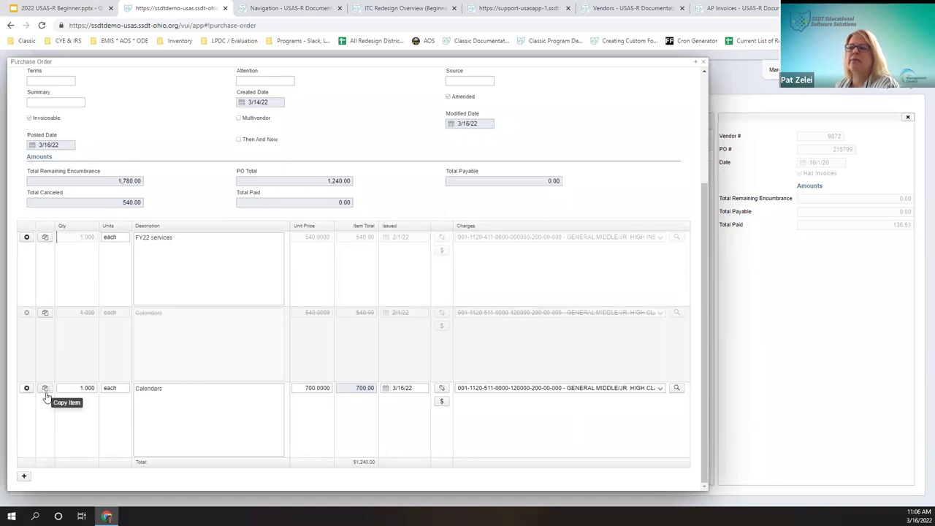
scroll(140, 192, up, 3)
click(74, 92)
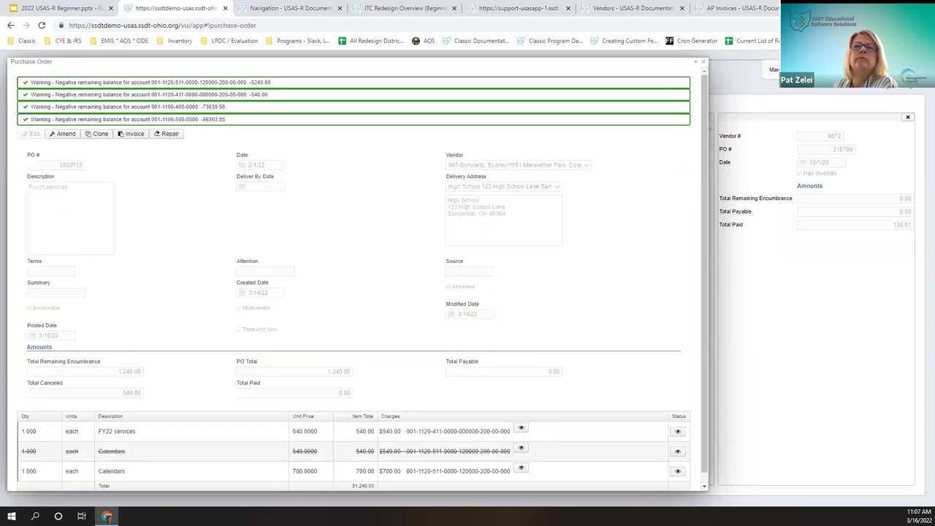
Step: Close the amended PO, filter to =2820734 for Portal Software, and dismiss its edit-or-amend prompt
click(704, 62)
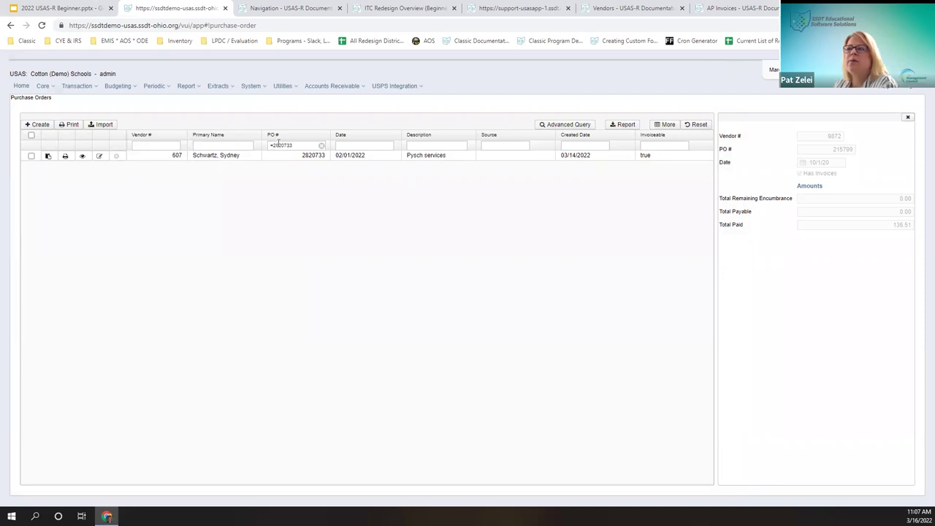
drag(274, 146, 305, 146)
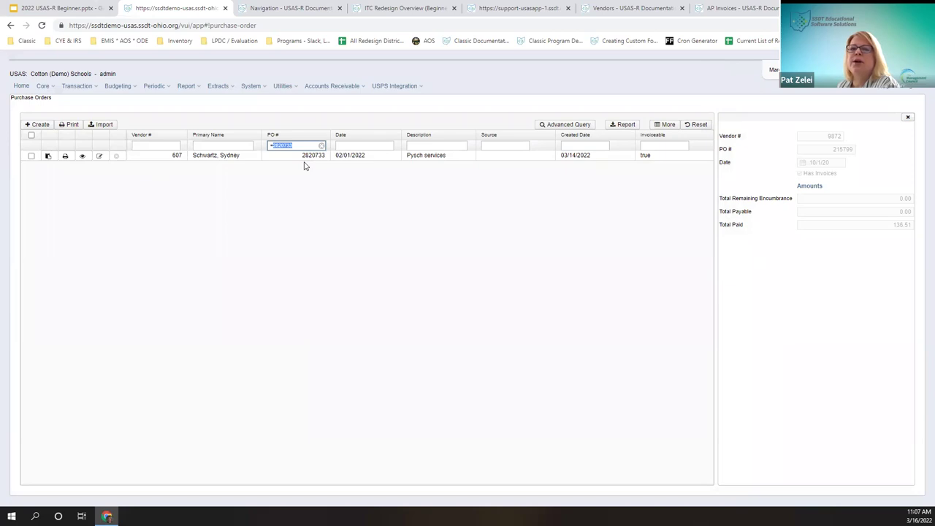
text(=2820734)
key(Return)
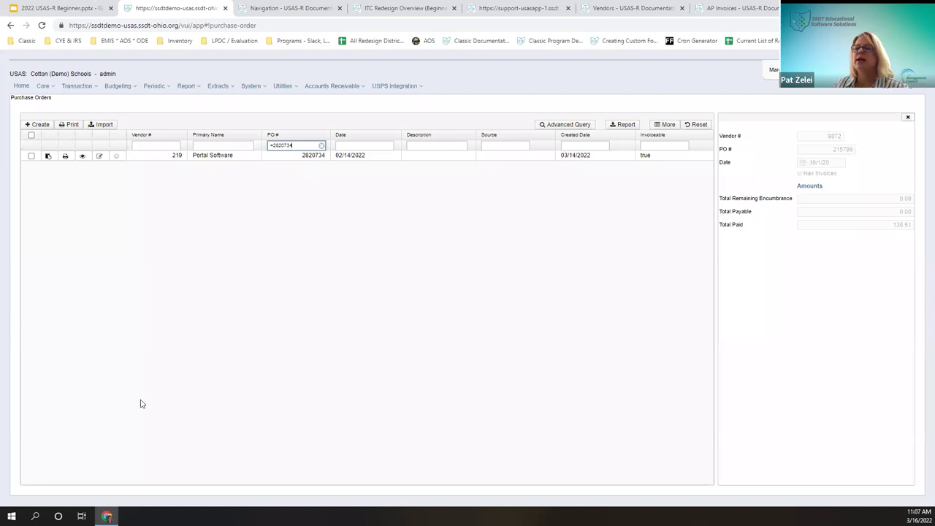
click(100, 157)
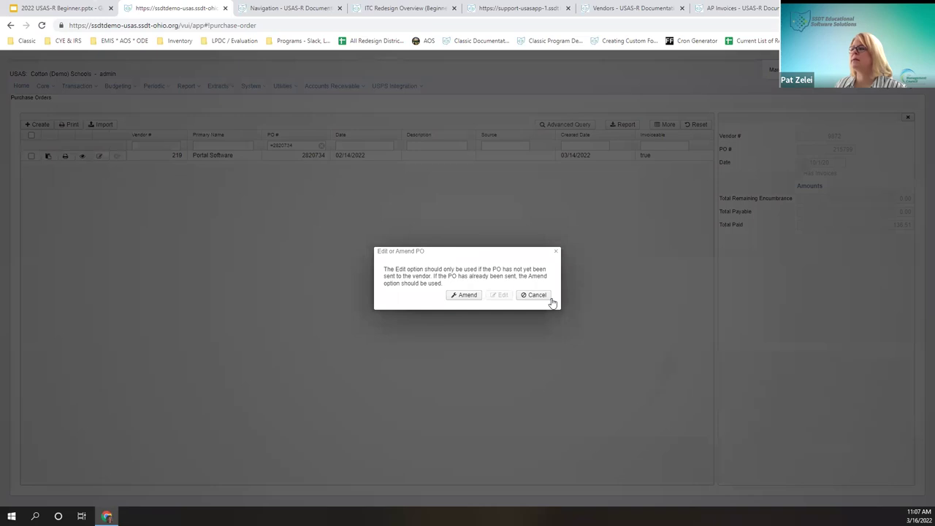
click(545, 296)
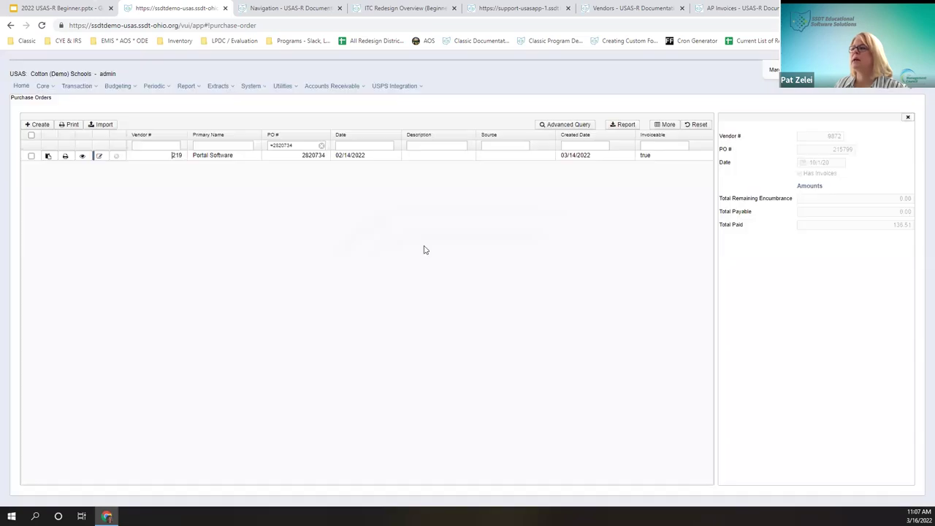
click(83, 157)
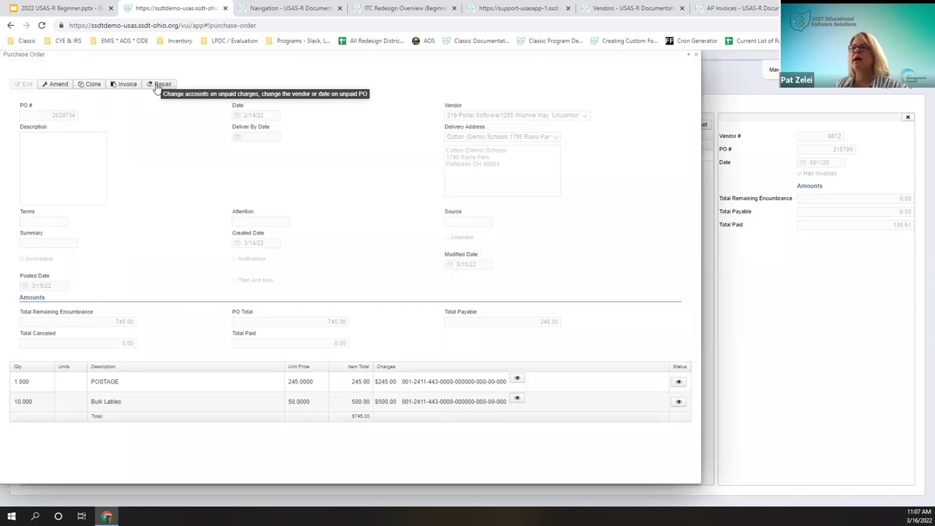
click(158, 84)
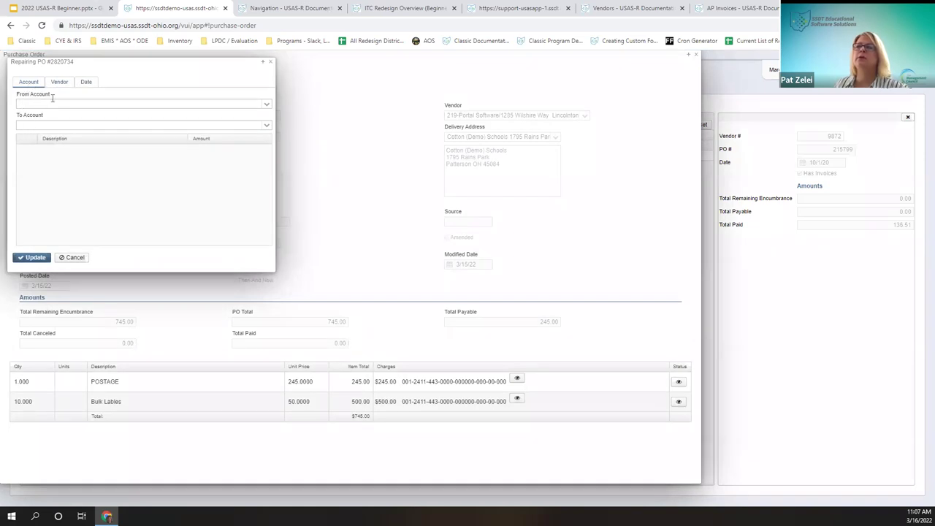
click(56, 84)
click(45, 103)
click(267, 104)
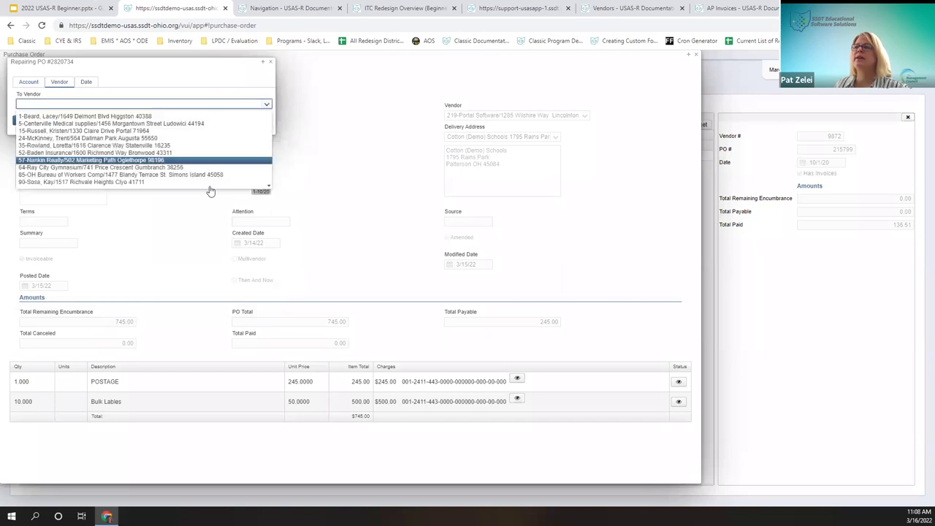
click(89, 85)
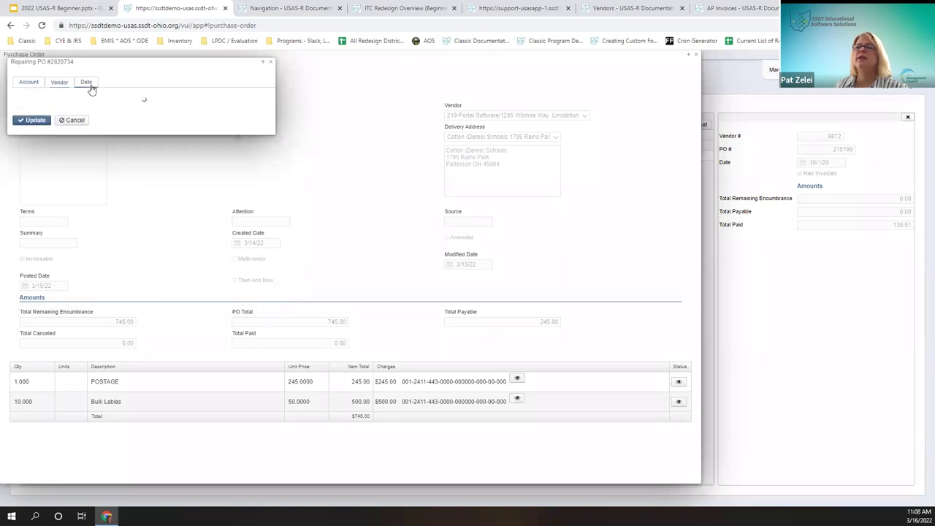
drag(175, 63, 473, 70)
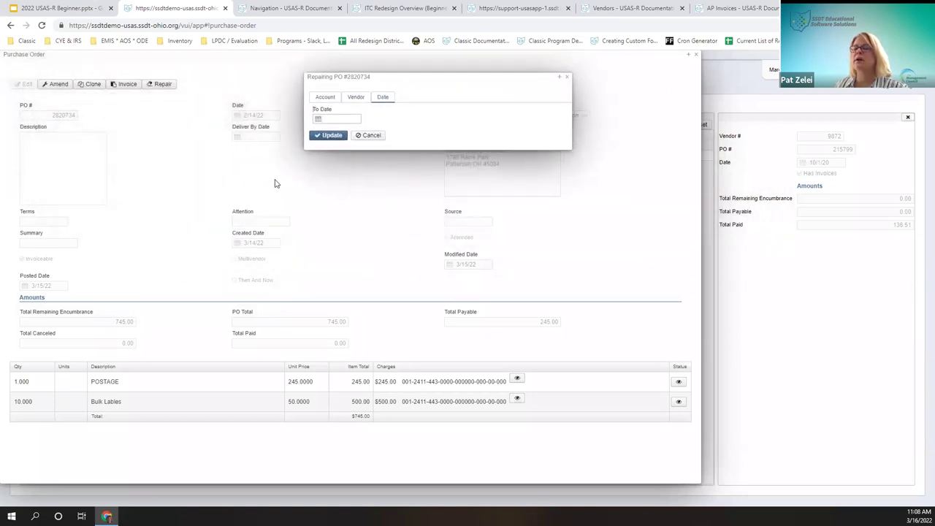
click(325, 119)
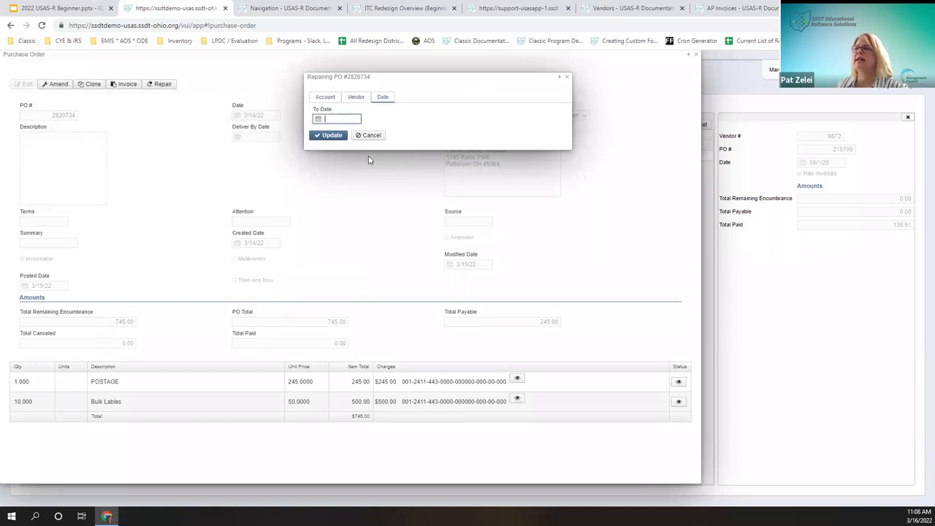
text(022822)
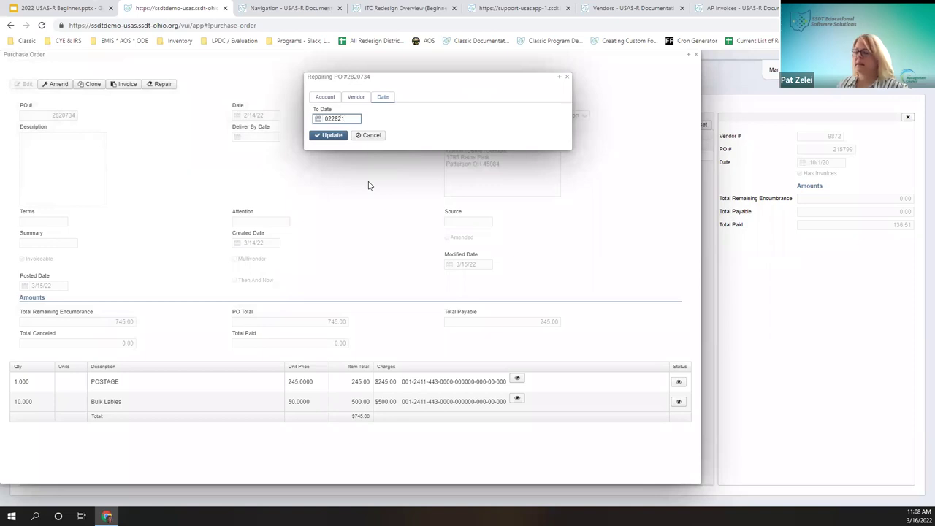
right_click(333, 139)
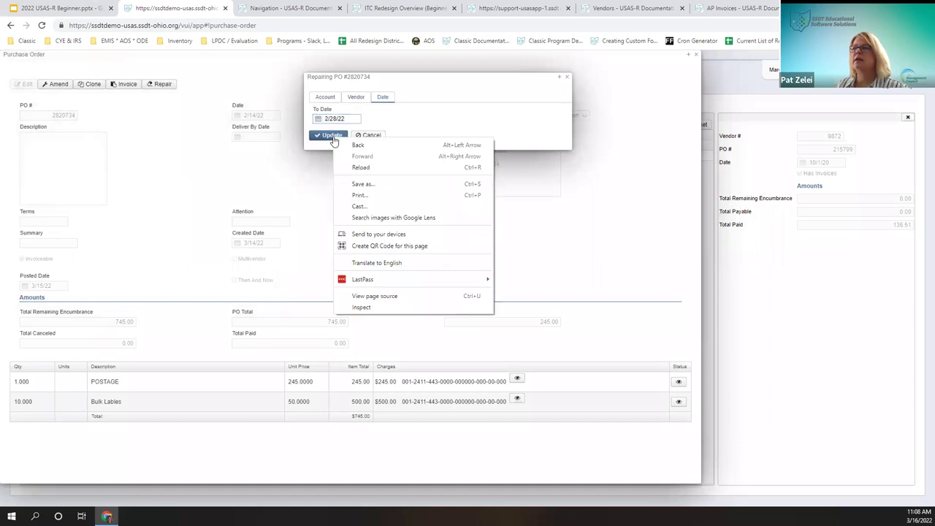
click(329, 137)
click(330, 137)
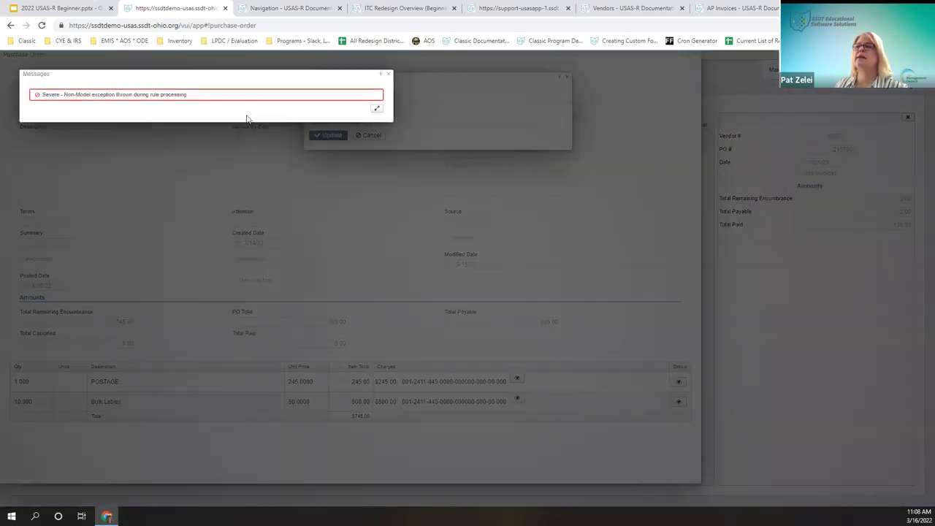
click(389, 74)
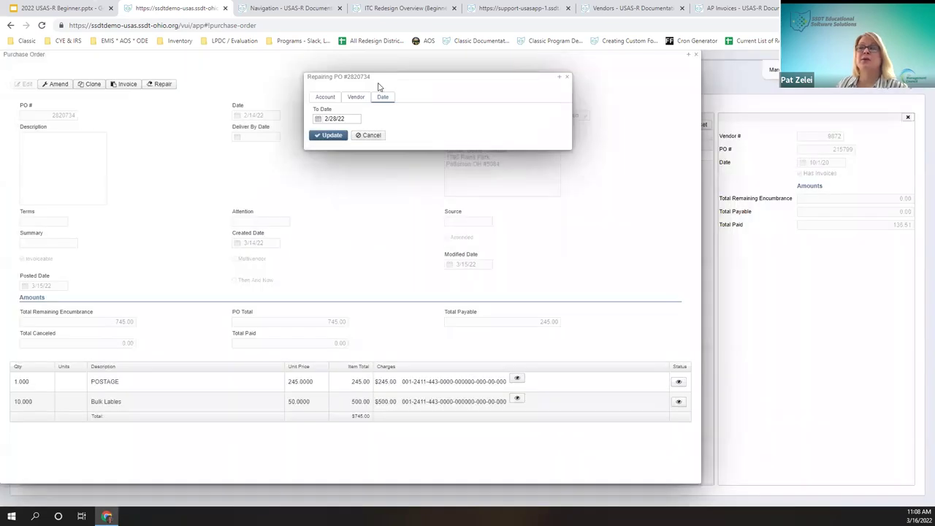
drag(357, 119, 327, 193)
key(BackSpace)
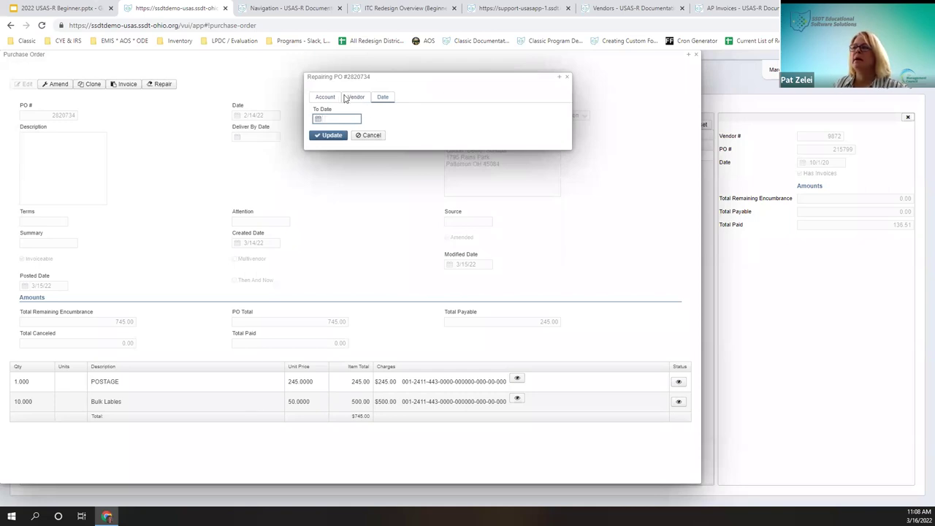
click(323, 97)
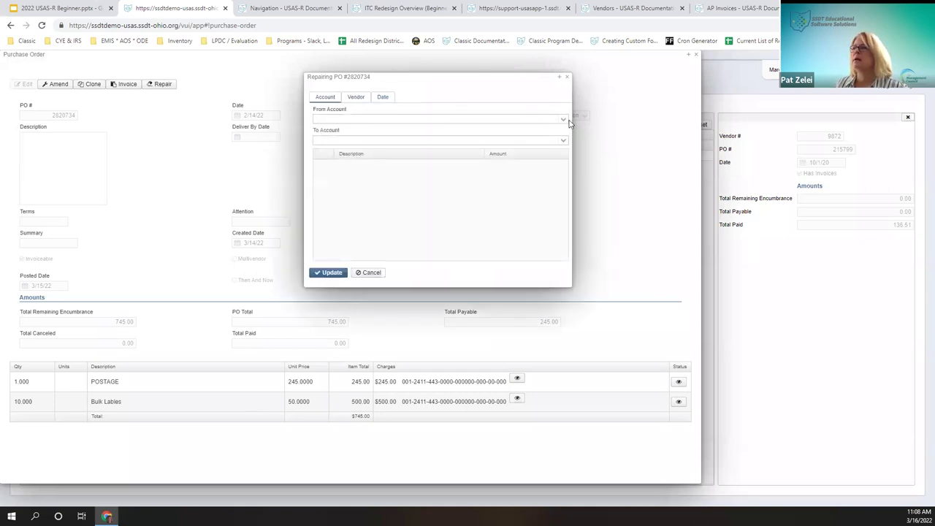
click(562, 121)
click(375, 275)
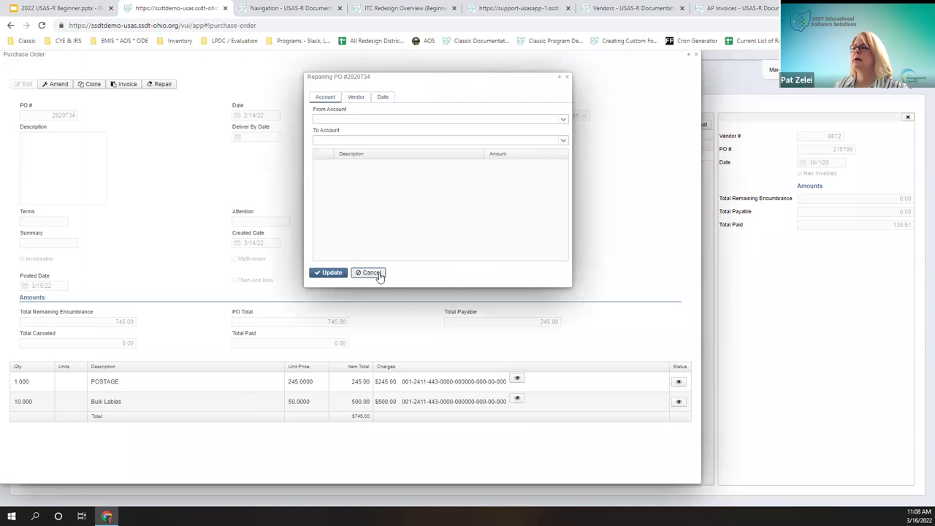
click(695, 55)
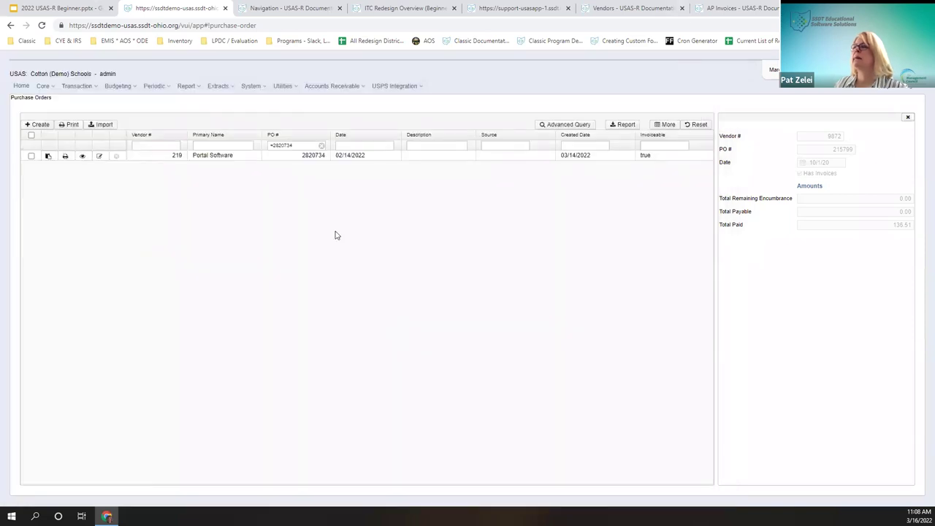
Step: Clear the PO filter, open Baden Insurance PO 2820730 and start its Repair dialog
click(321, 145)
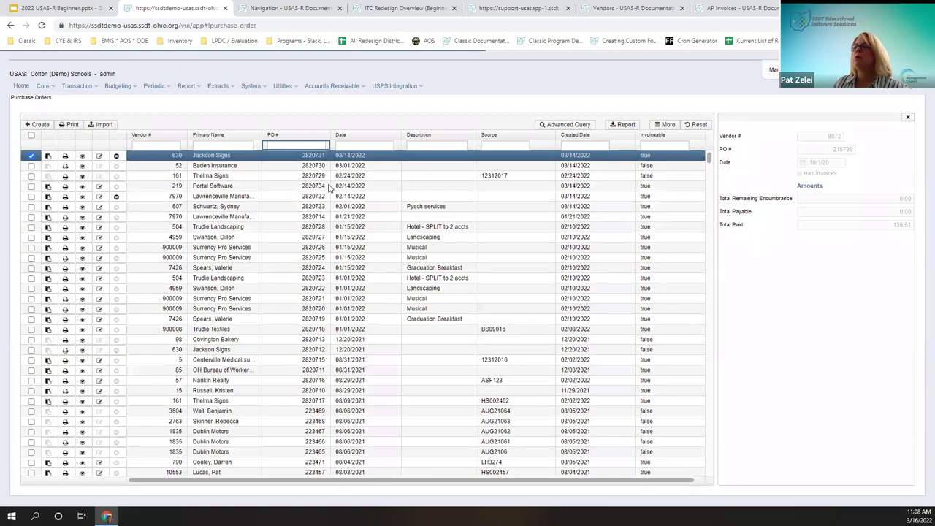
click(82, 166)
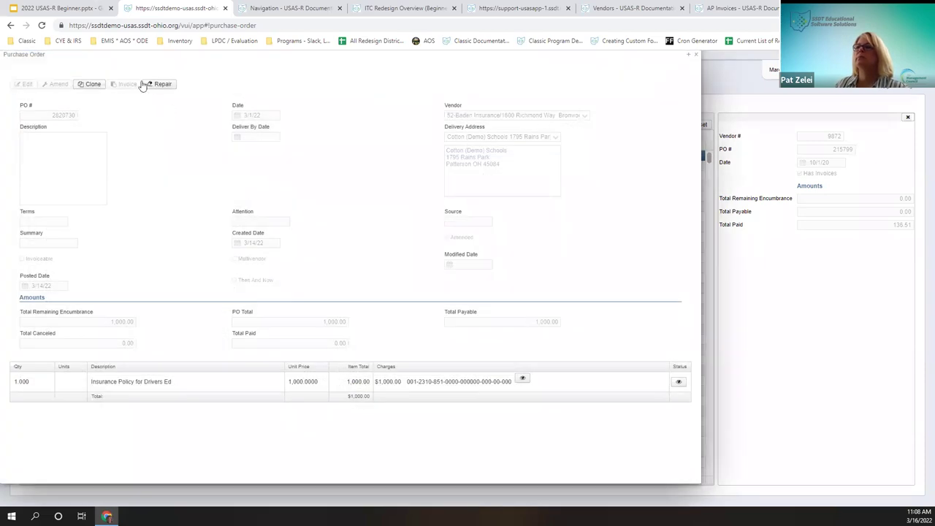
click(157, 84)
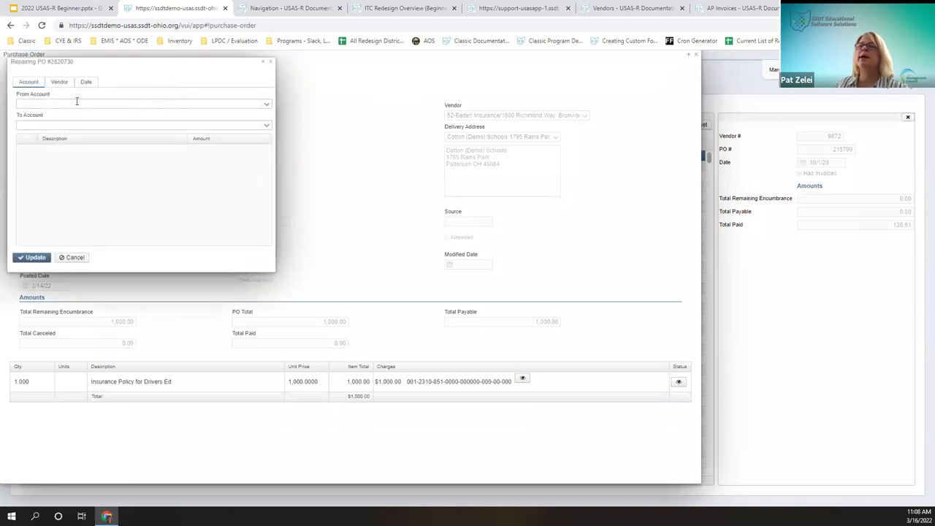
drag(147, 60, 241, 151)
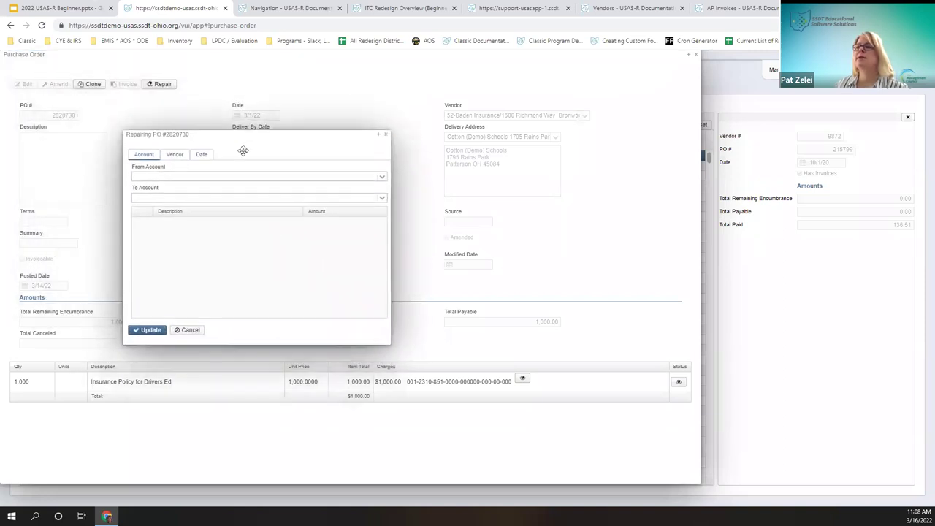
click(381, 177)
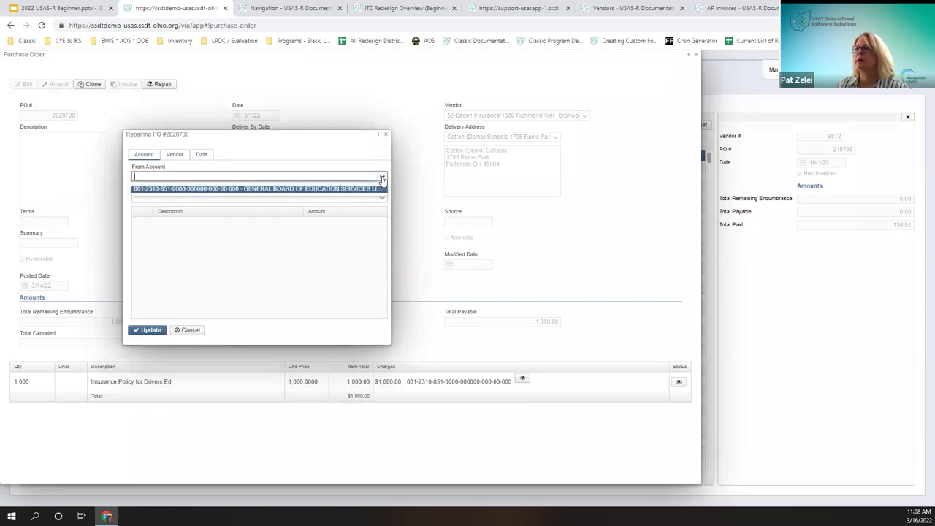
click(228, 189)
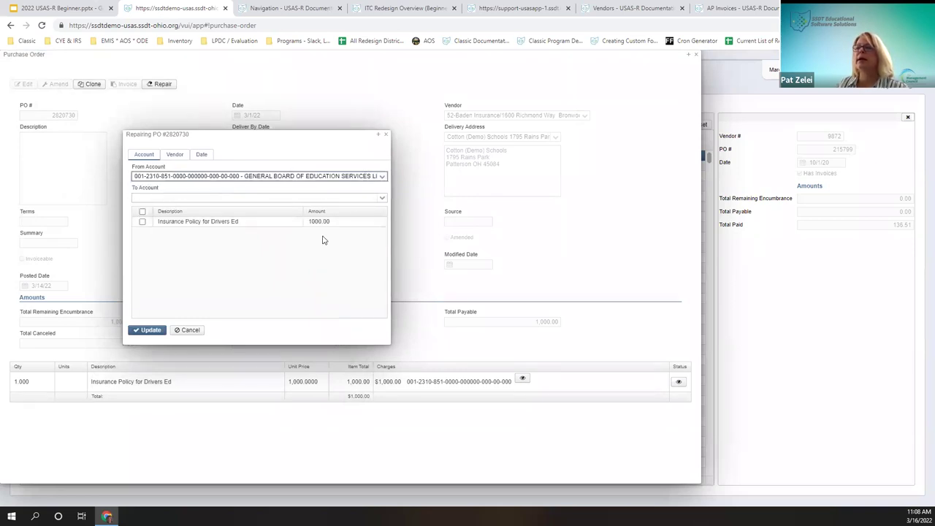
click(380, 196)
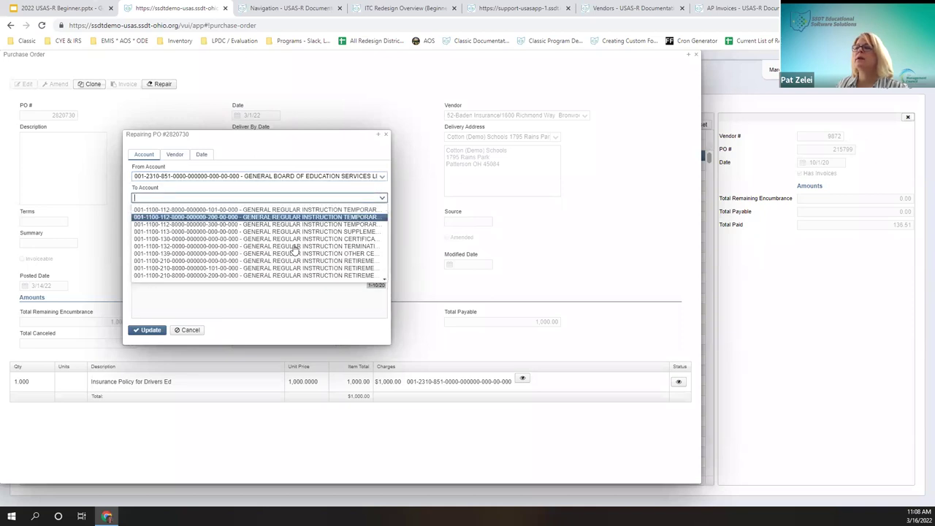
key(Down)
key(Down)
key(Down)
key(Down)
key(Down)
key(Down)
key(Down)
key(Down)
key(Down)
key(Down)
key(Down)
key(Down)
key(Down)
key(Down)
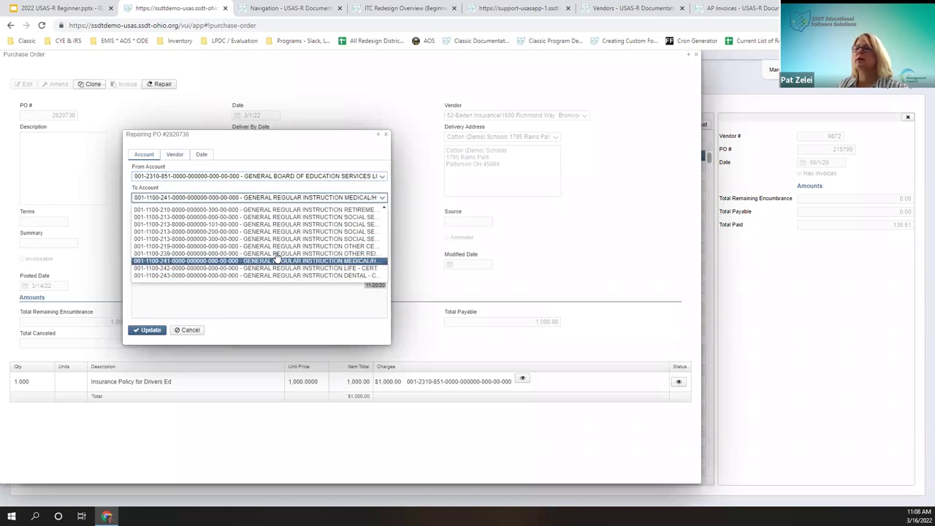
key(Return)
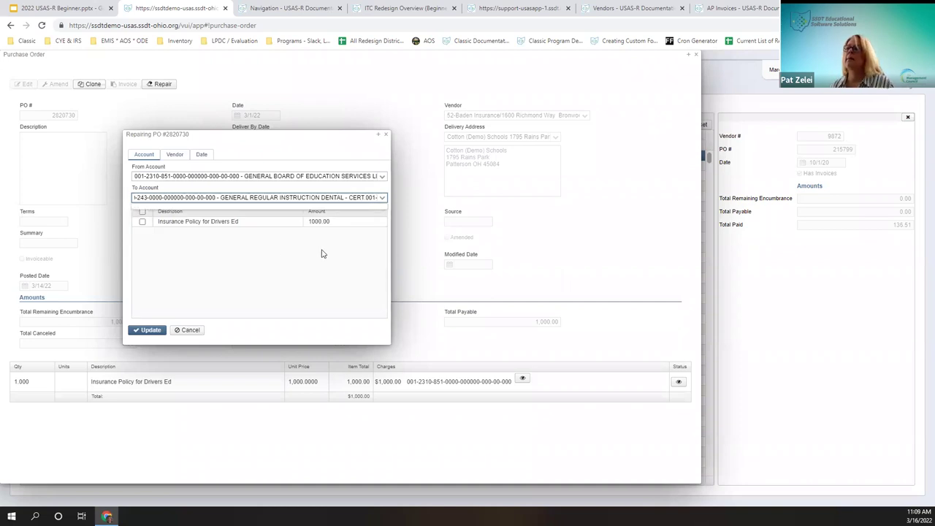
drag(375, 197, 83, 206)
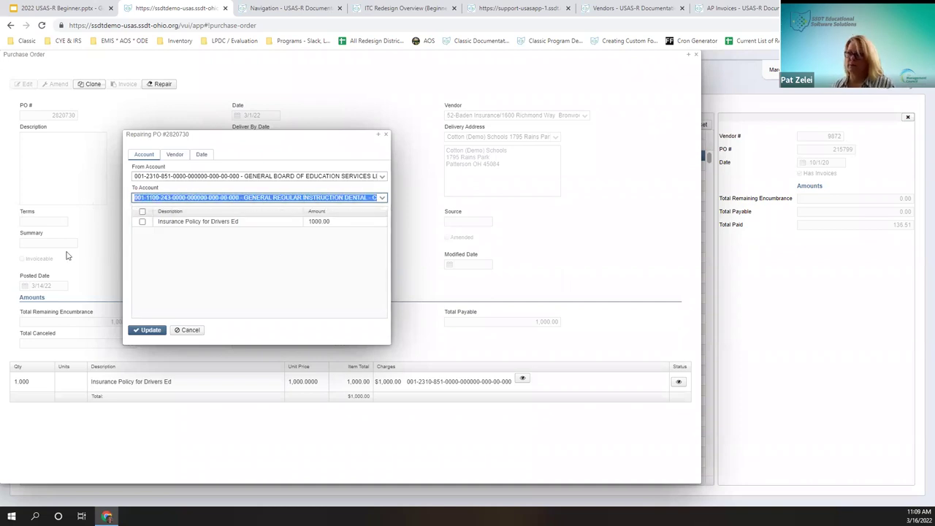
text(001-2310-8)
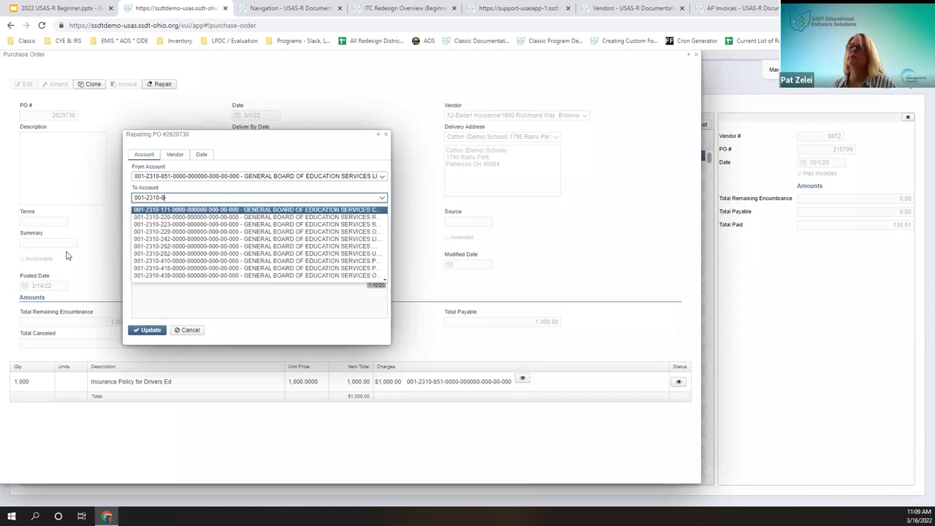
text(41-)
key(Return)
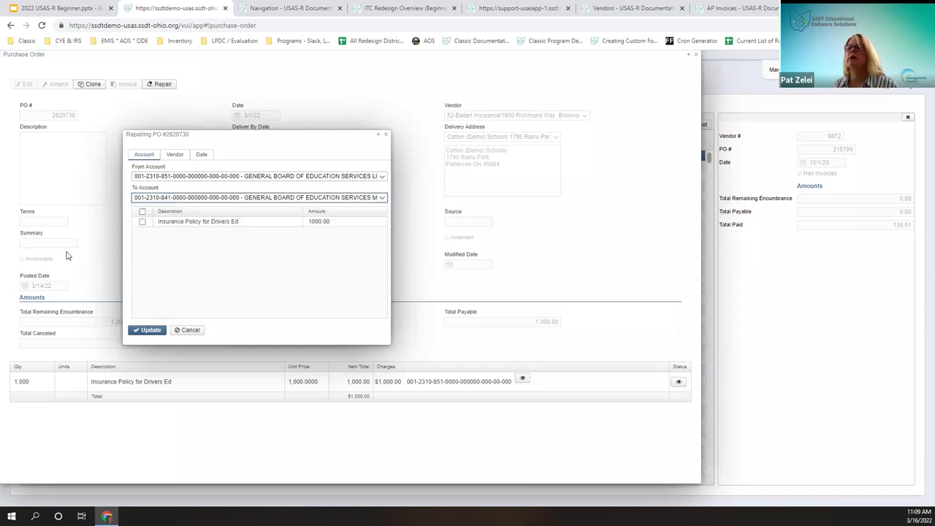
click(143, 222)
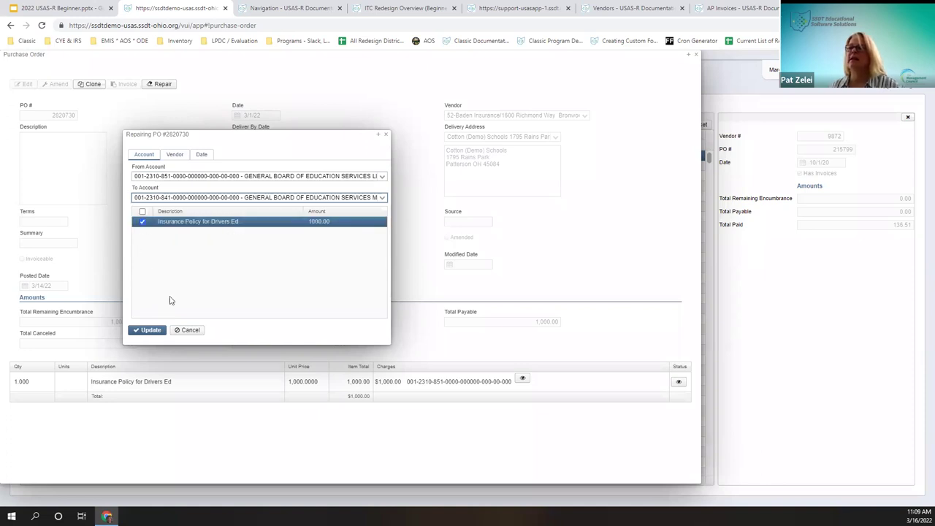
click(153, 331)
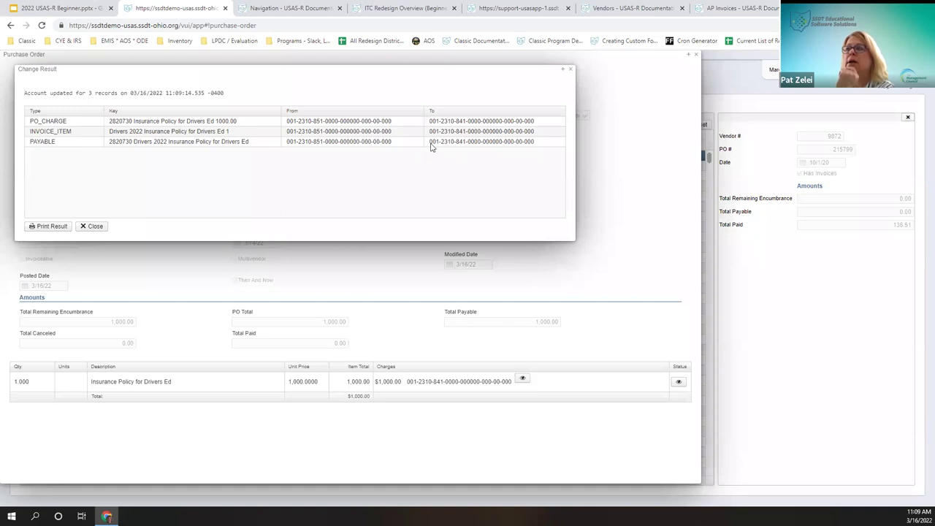
Step: Print the change result to ChangeResult.pdf, view it, then close the PDF and result dialog
click(45, 227)
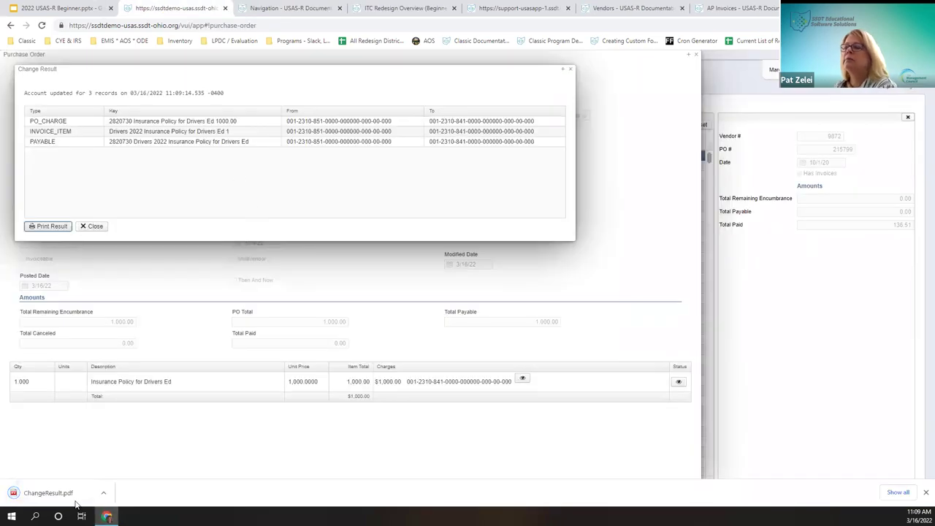
click(58, 493)
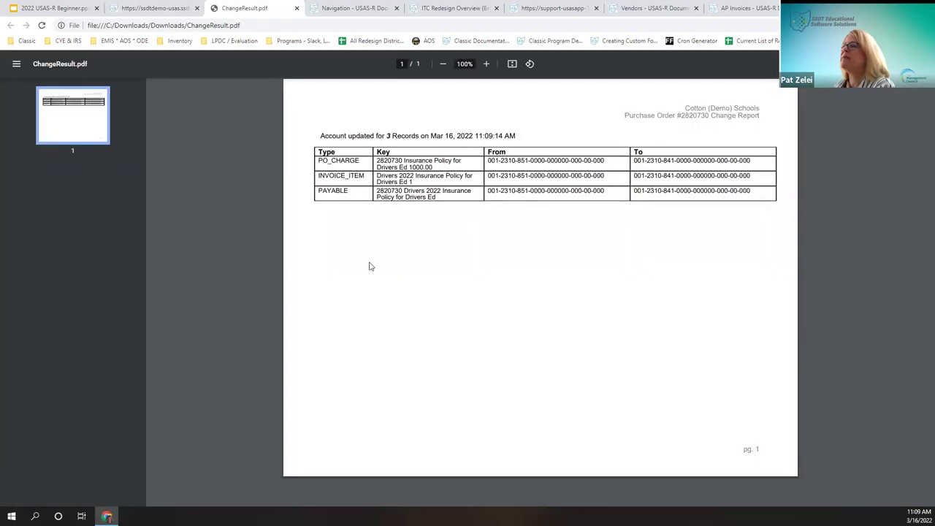
click(297, 9)
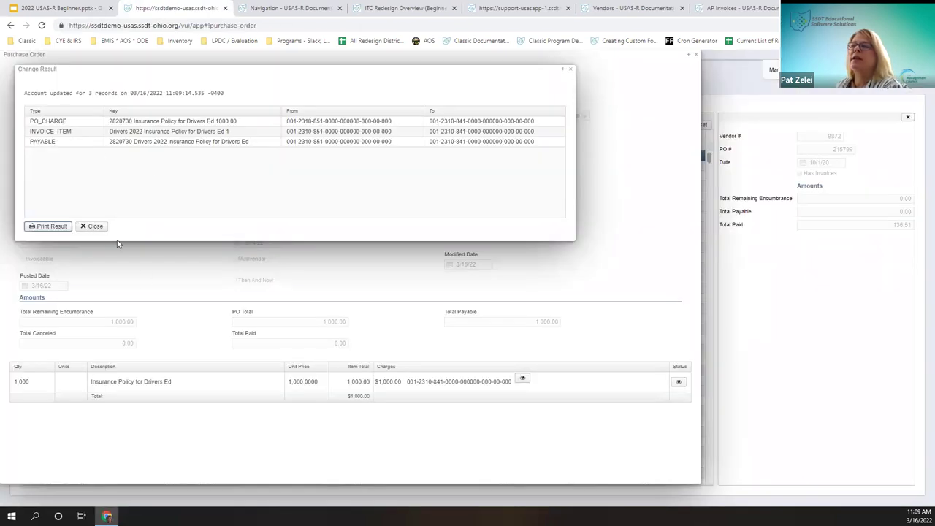
click(95, 228)
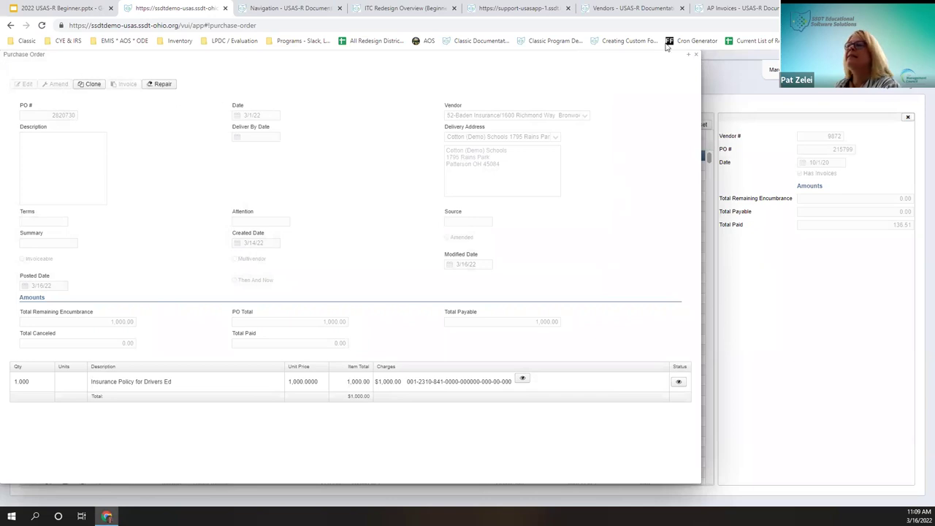
Step: Close PO 2820730, discard the unfinished Jackson Signs invoice, and go back to the AP Invoices list
click(696, 54)
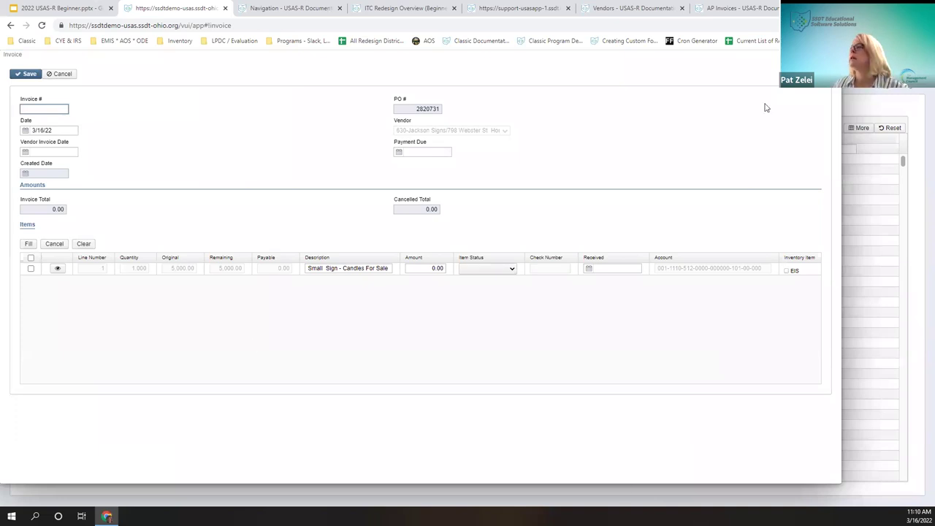
key(Escape)
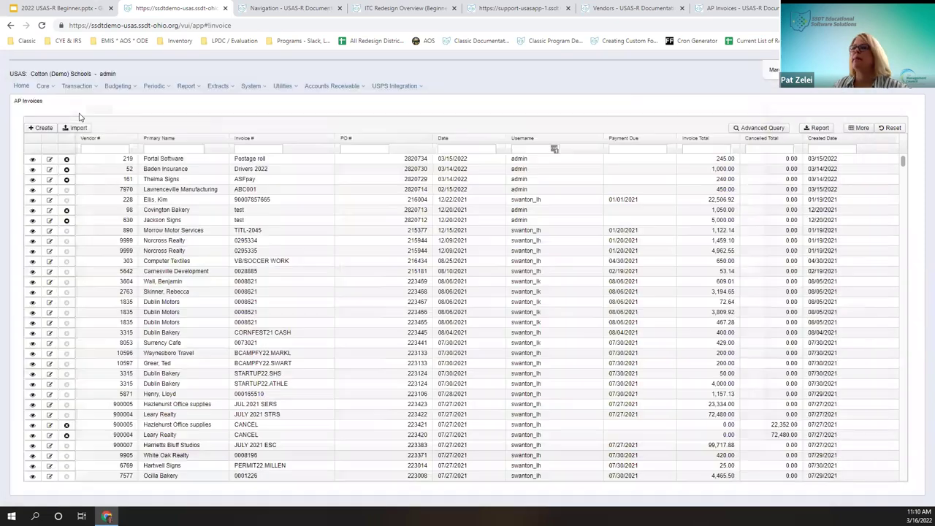
click(79, 87)
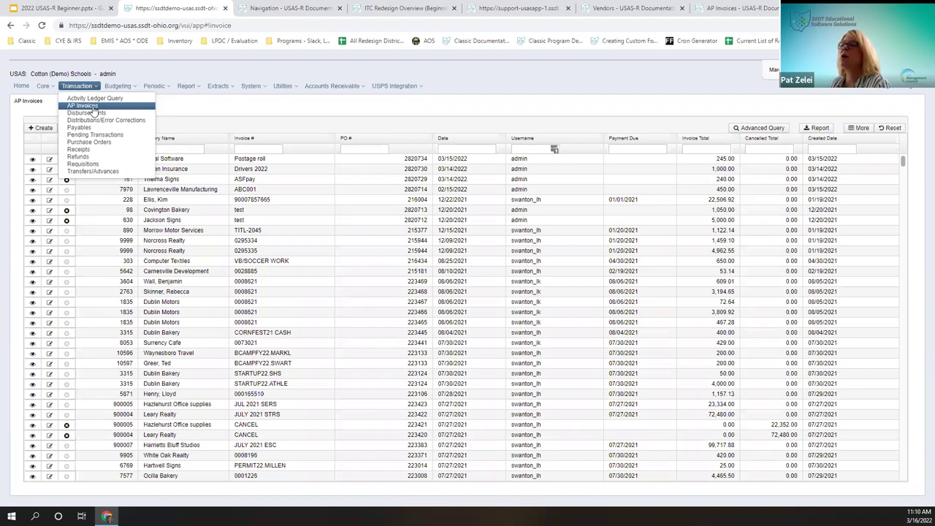
click(93, 110)
Step: Filter Purchase Orders to Invoiceable = true and start an invoice for Portal Software PO 2820734
click(81, 88)
click(80, 88)
click(77, 88)
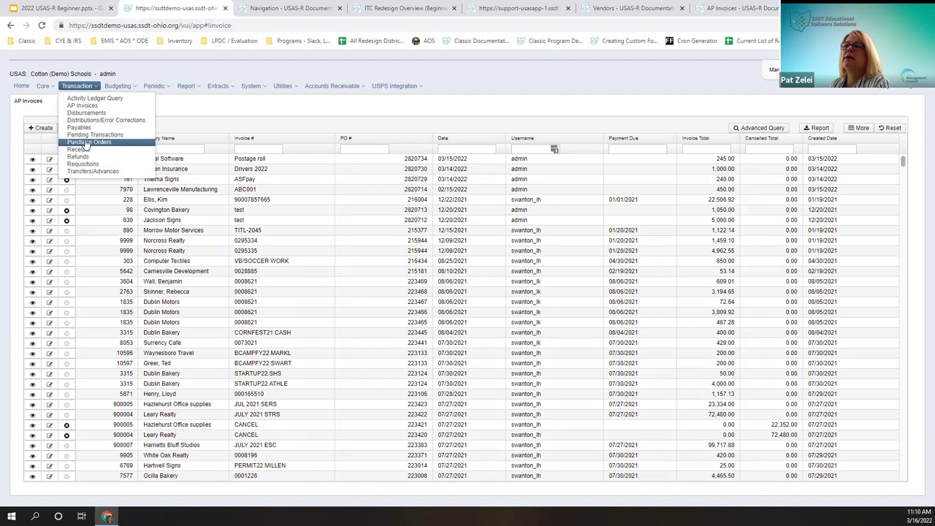
click(86, 142)
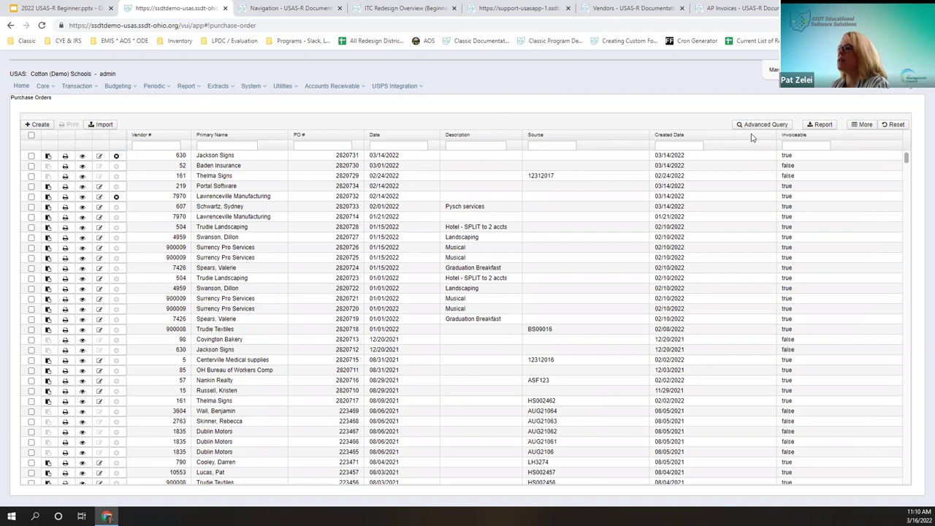
click(791, 144)
click(785, 179)
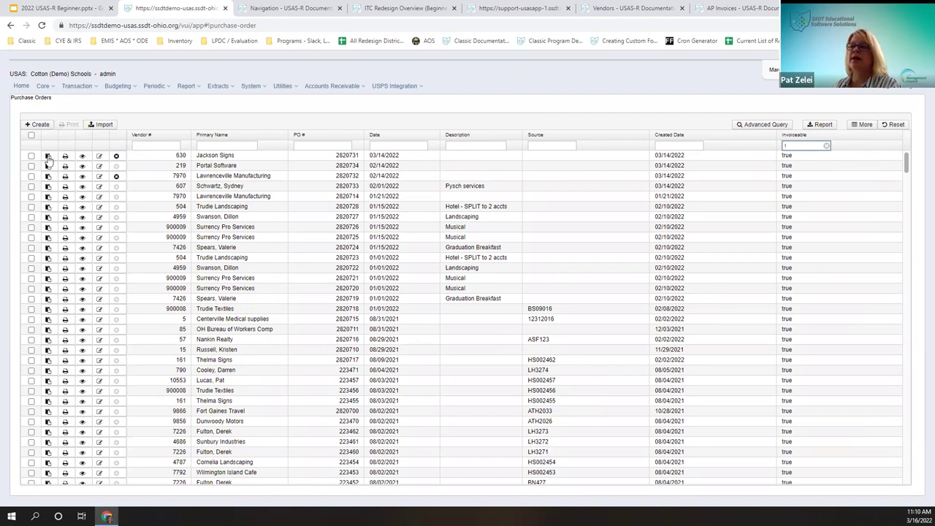
click(47, 166)
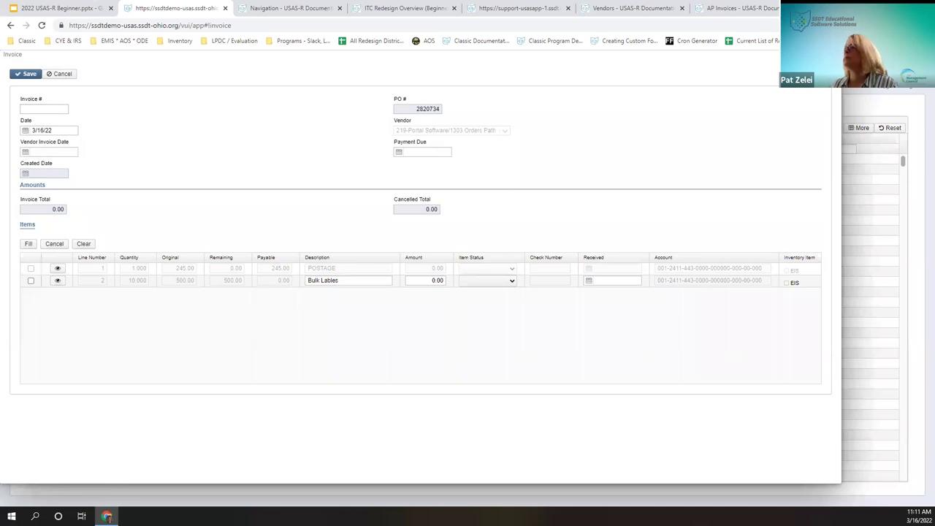
click(61, 74)
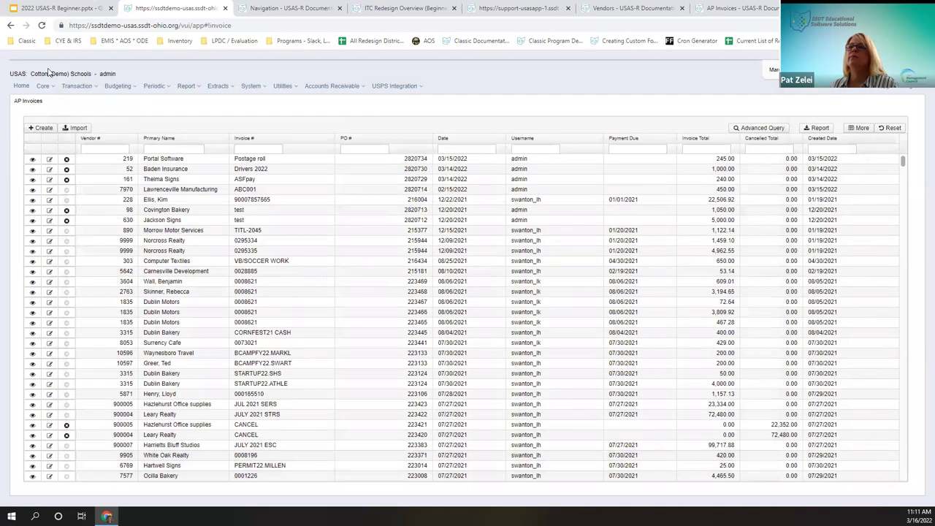
click(77, 86)
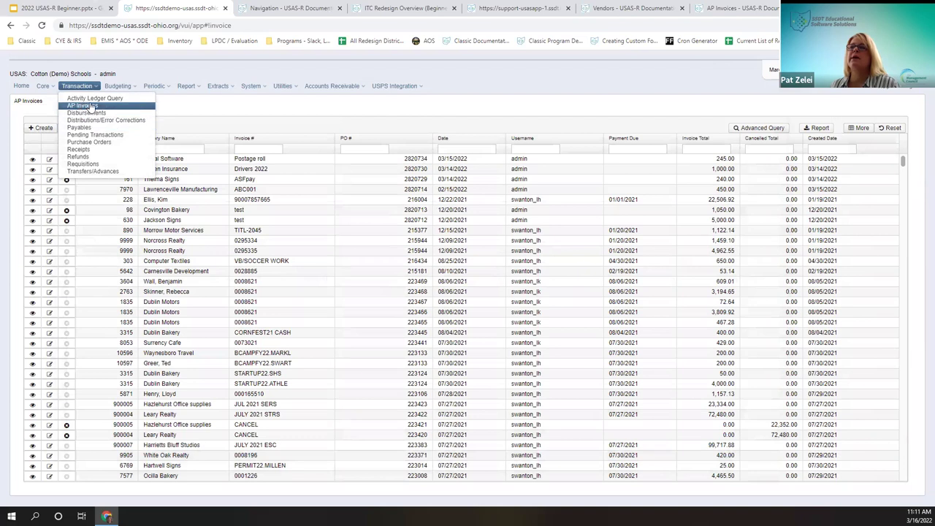
click(268, 115)
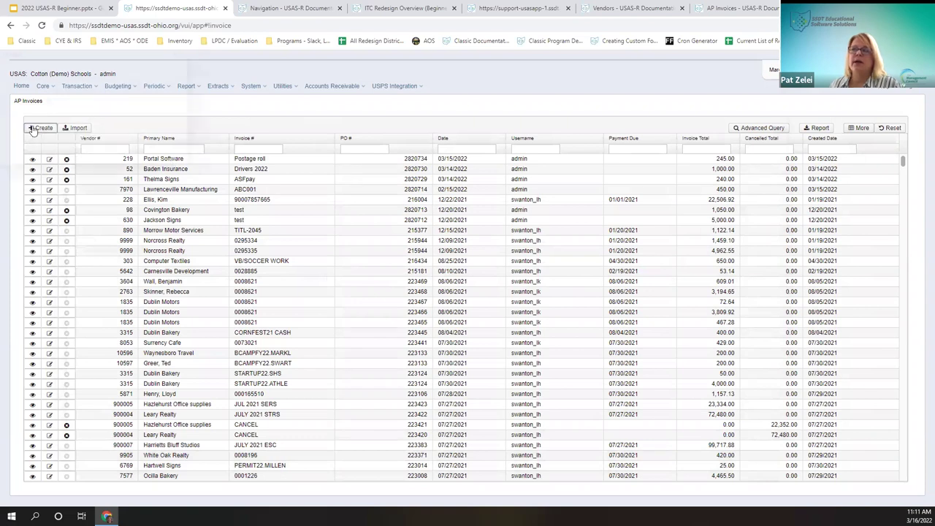
click(32, 130)
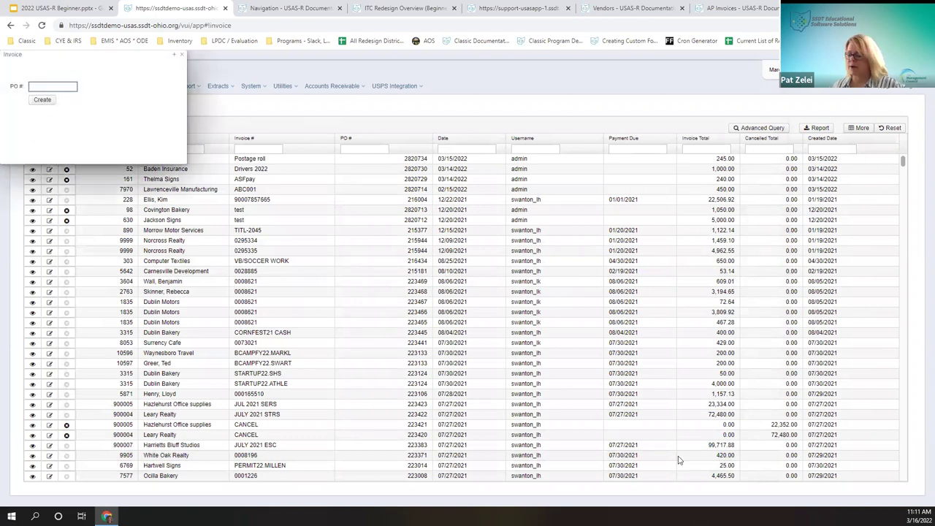
text(2820734)
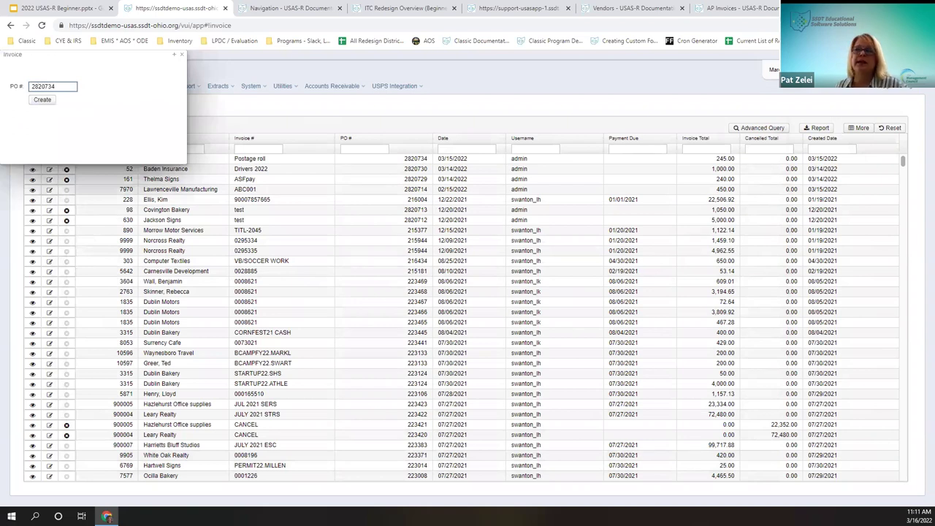
click(43, 100)
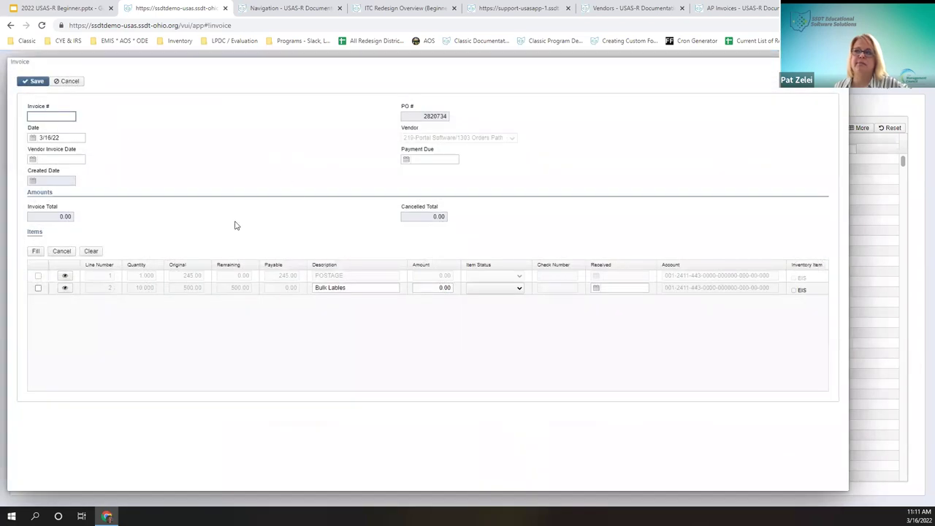
Step: Enter invoice number 'ap invoice' and vendor invoice date 011522 (1/15/22)
text(ap invoice)
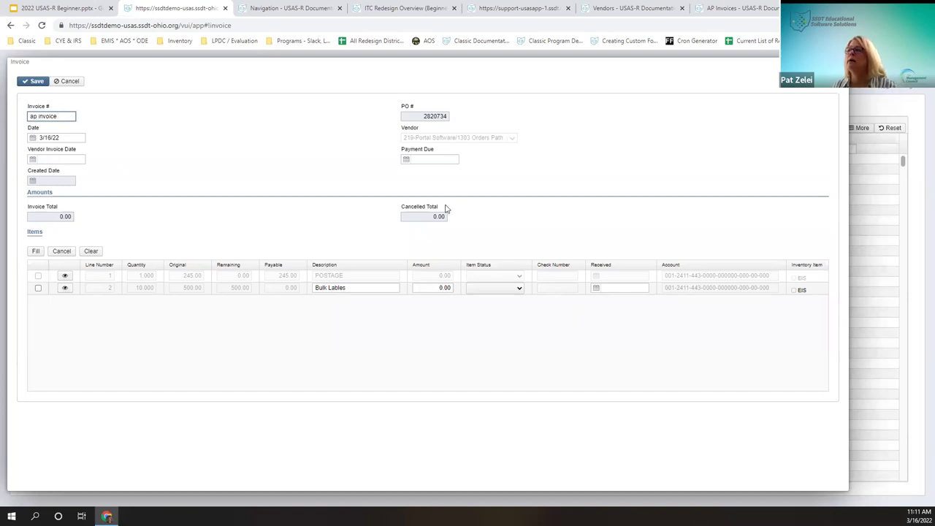
key(Tab)
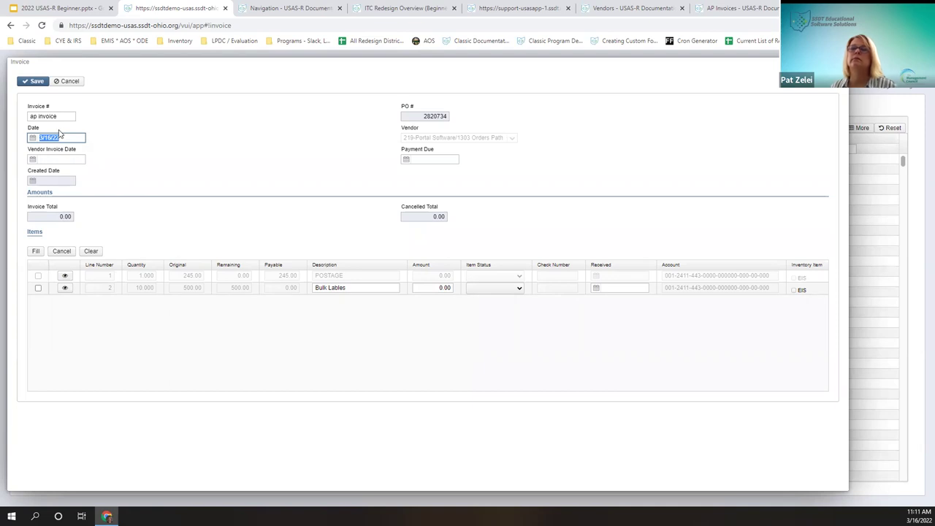
click(70, 136)
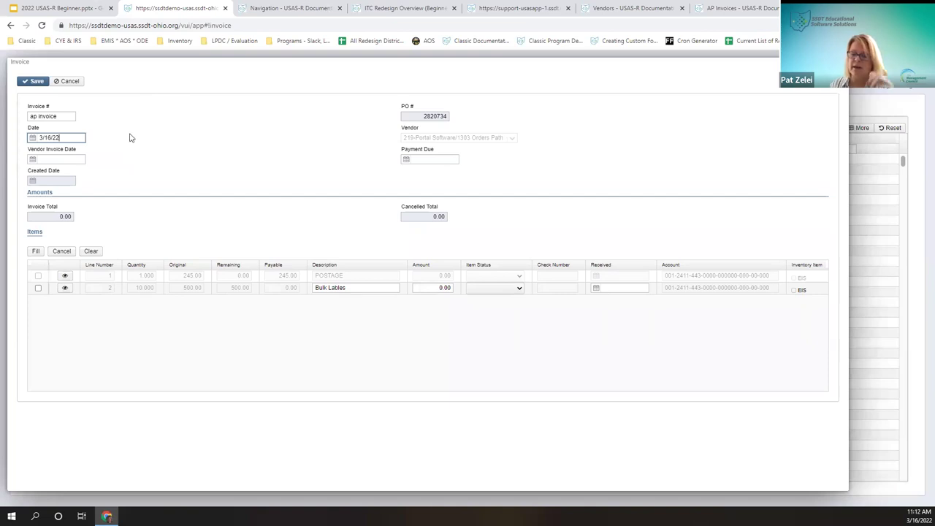
click(32, 138)
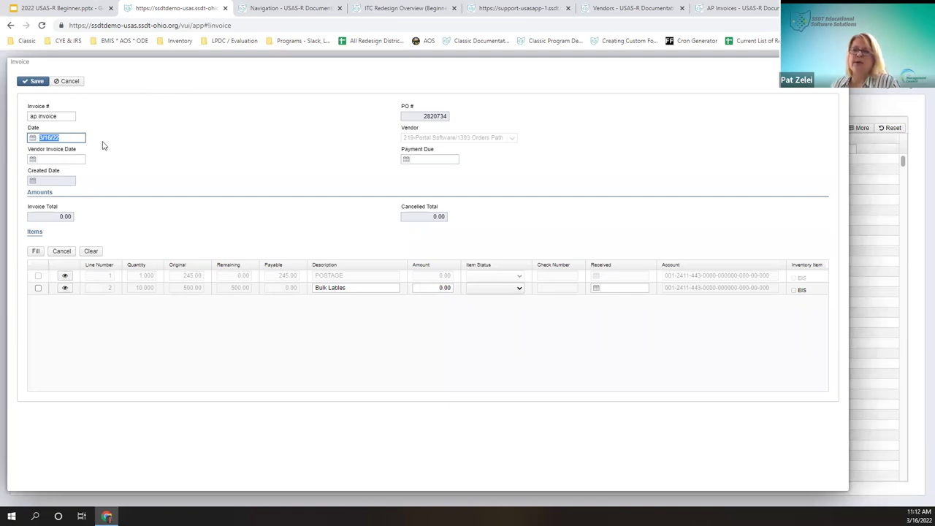
click(51, 158)
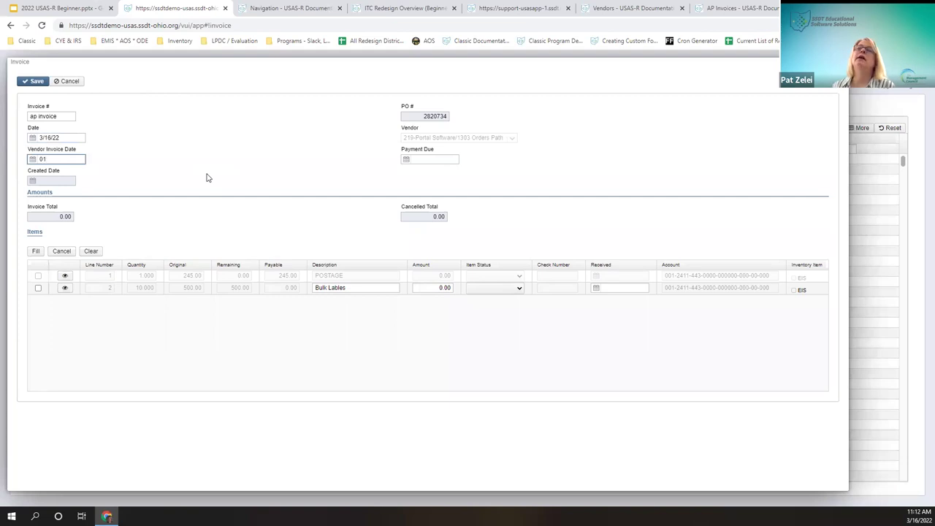
text(011522)
key(Tab)
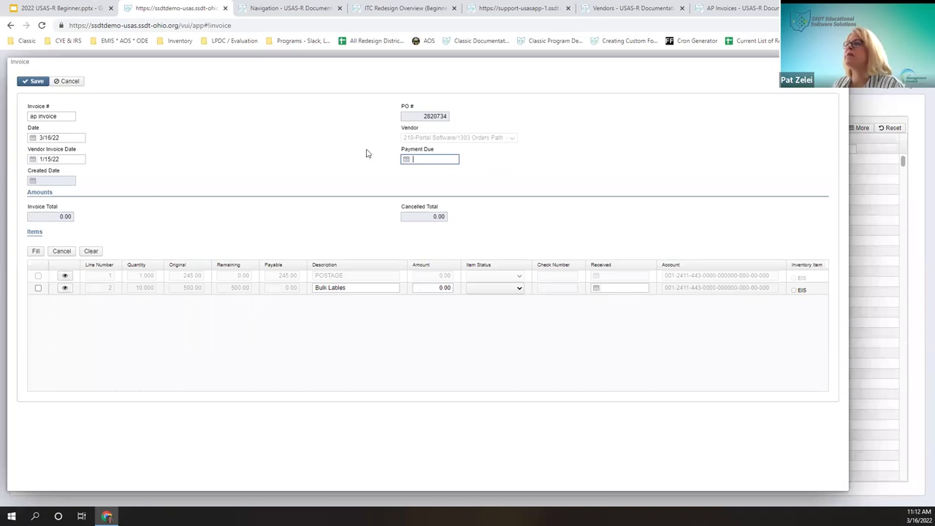
Step: Bill 50.00 on the Bulk Lables line with item status Partial, then save the invoice
click(38, 288)
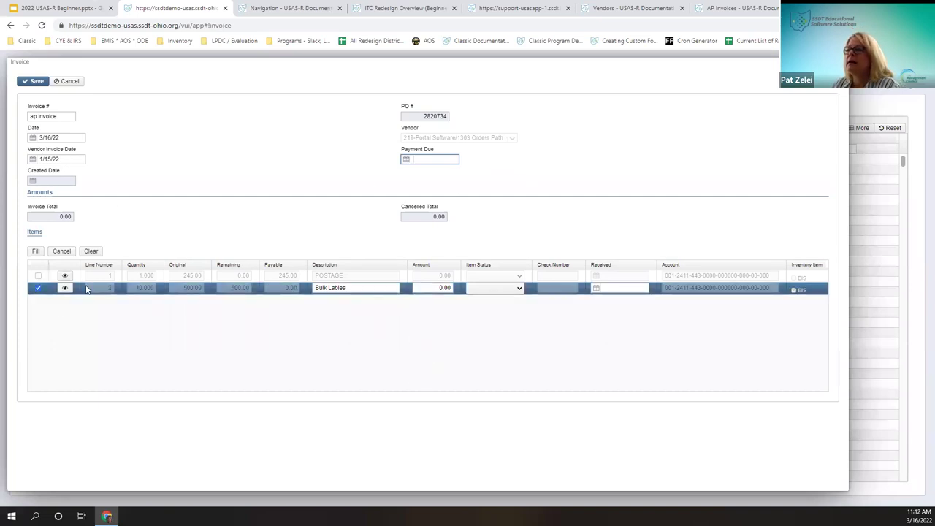
click(643, 315)
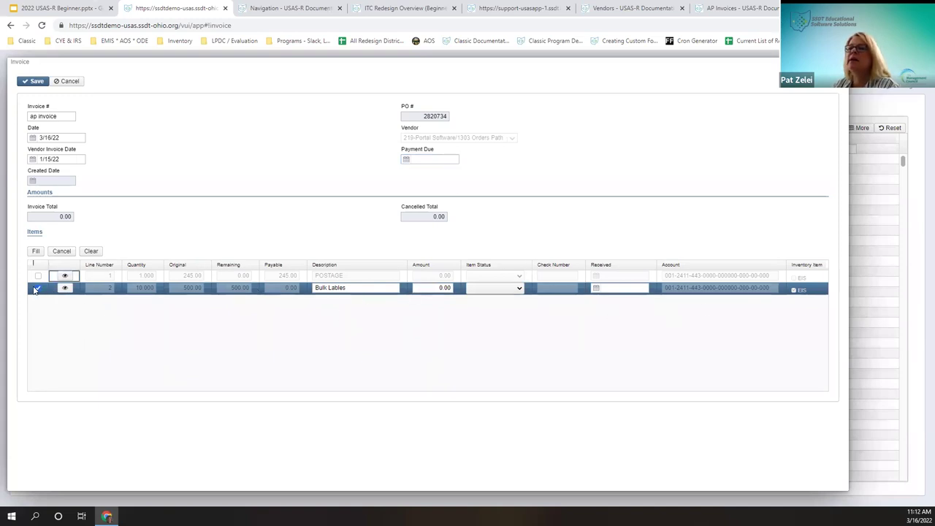
click(38, 288)
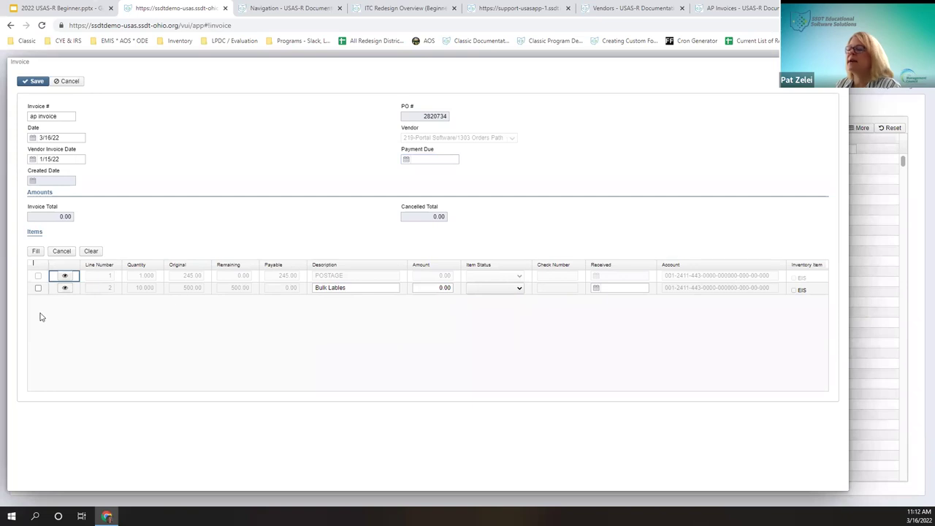
click(38, 288)
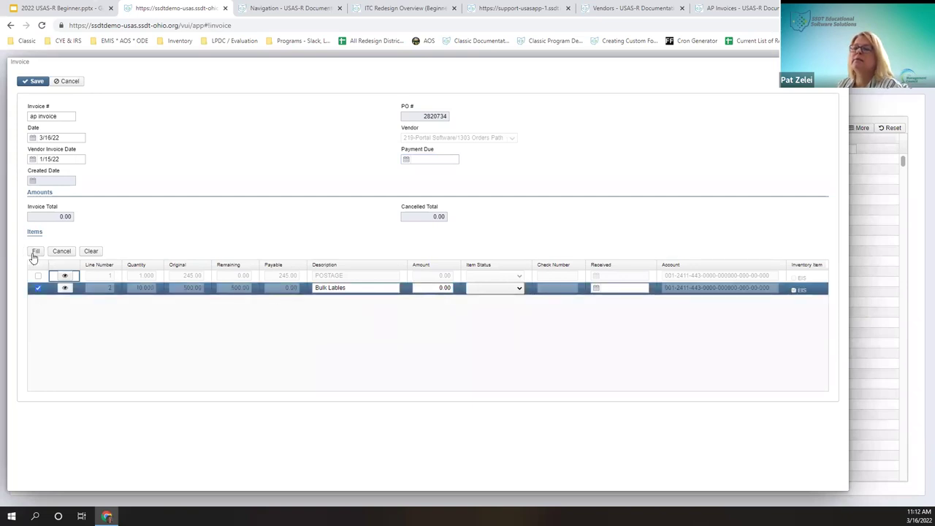
click(34, 253)
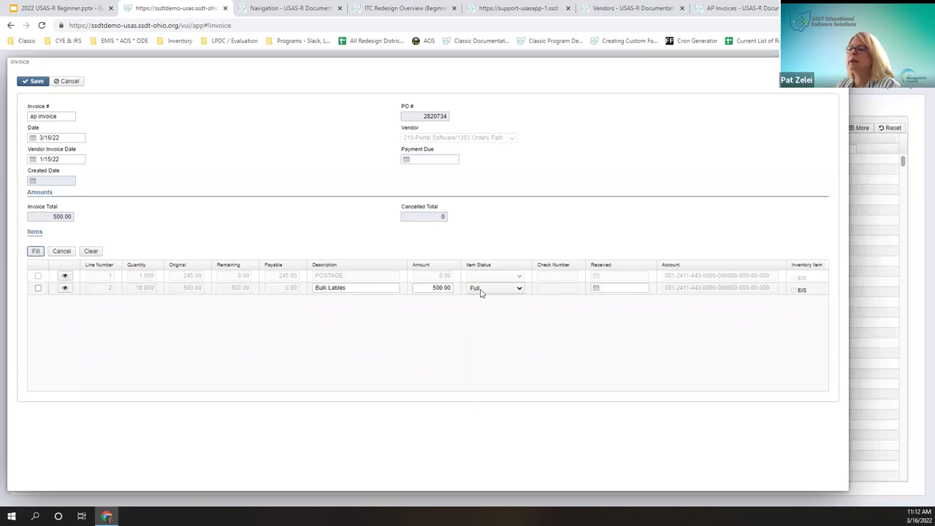
click(478, 288)
click(480, 304)
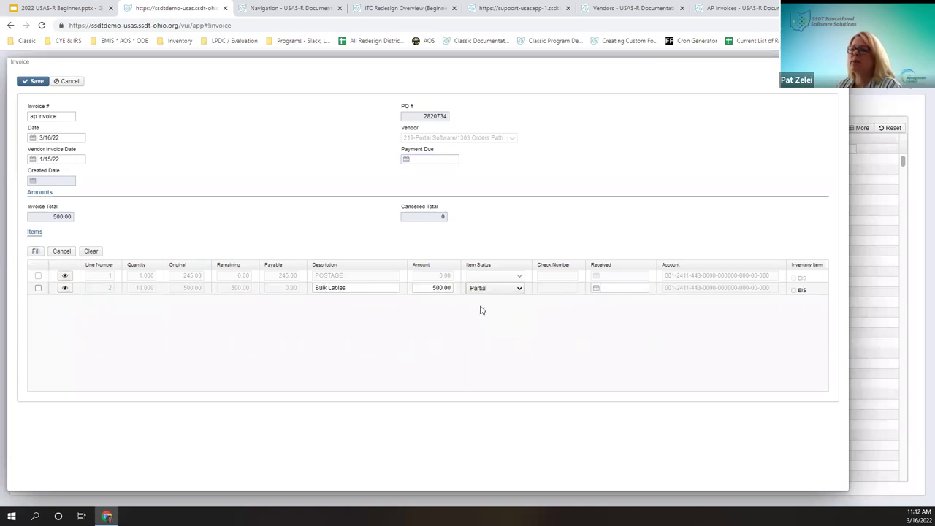
click(439, 290)
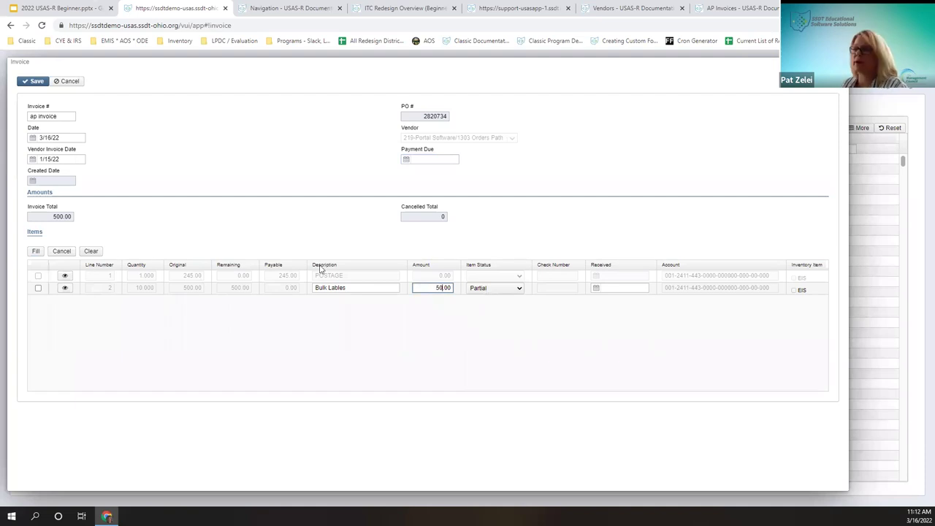
click(619, 289)
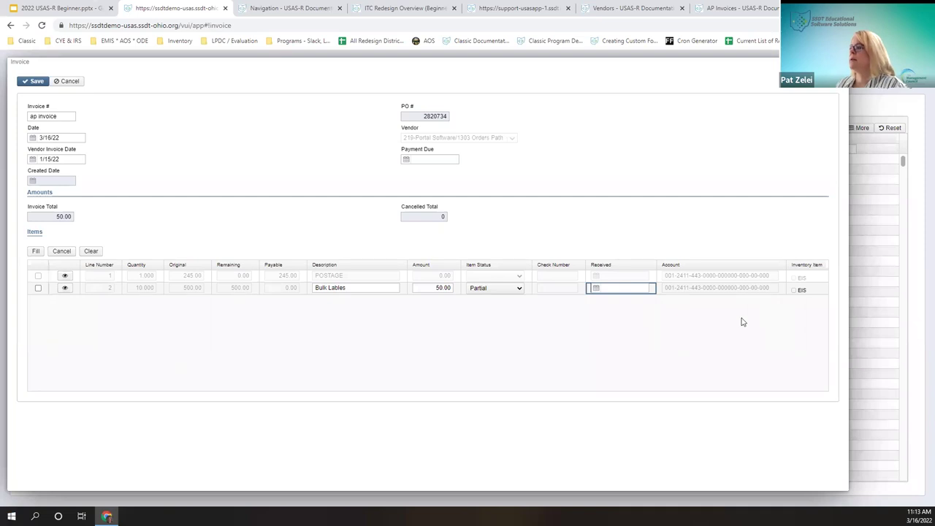
click(14, 73)
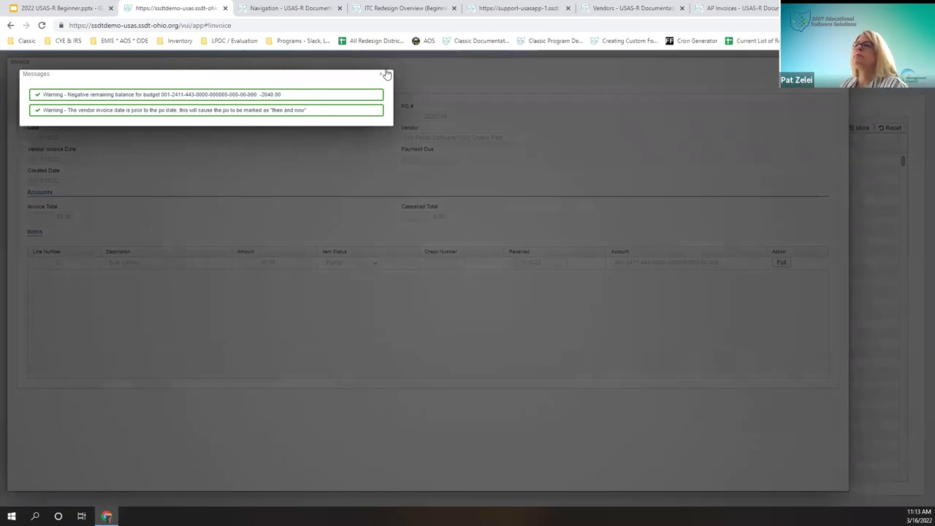
Step: Dismiss the warnings, filter AP Invoices by PO # =2820714, and view invoice ABC001
click(388, 74)
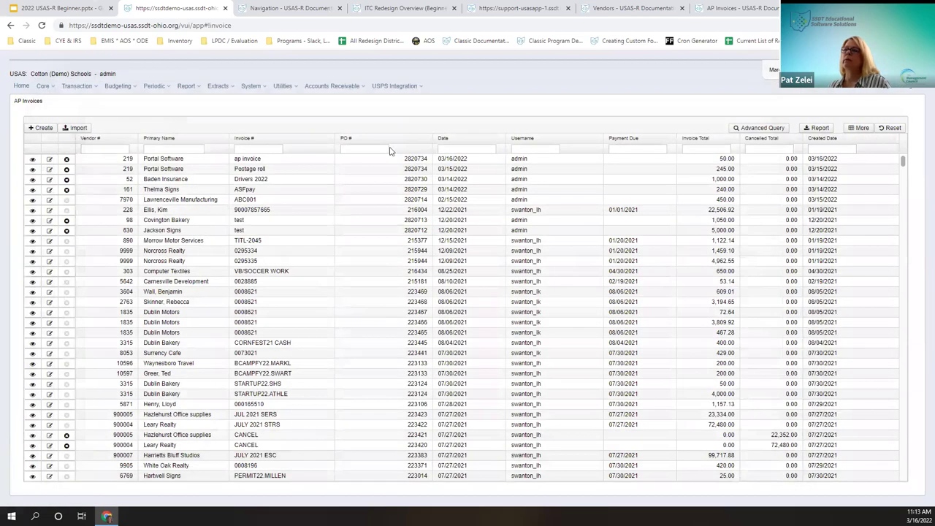
click(392, 149)
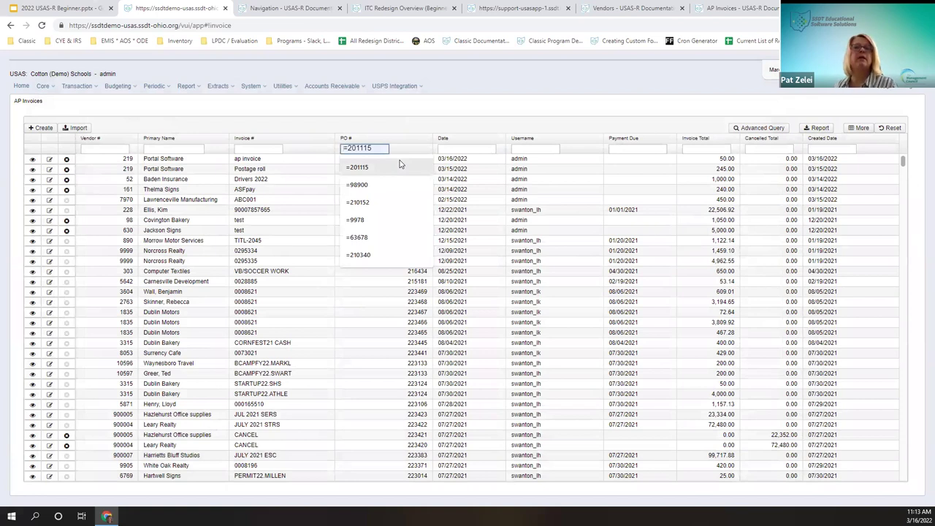
text(=2820714)
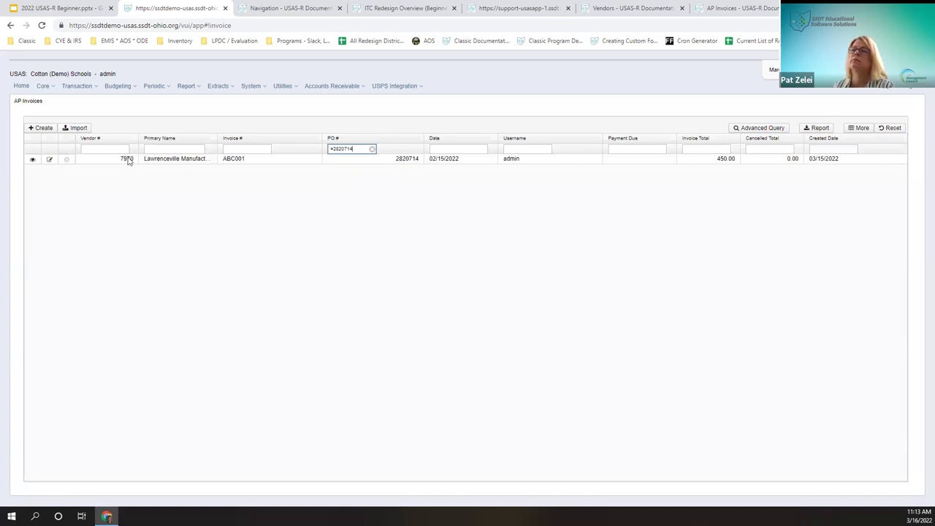
click(30, 160)
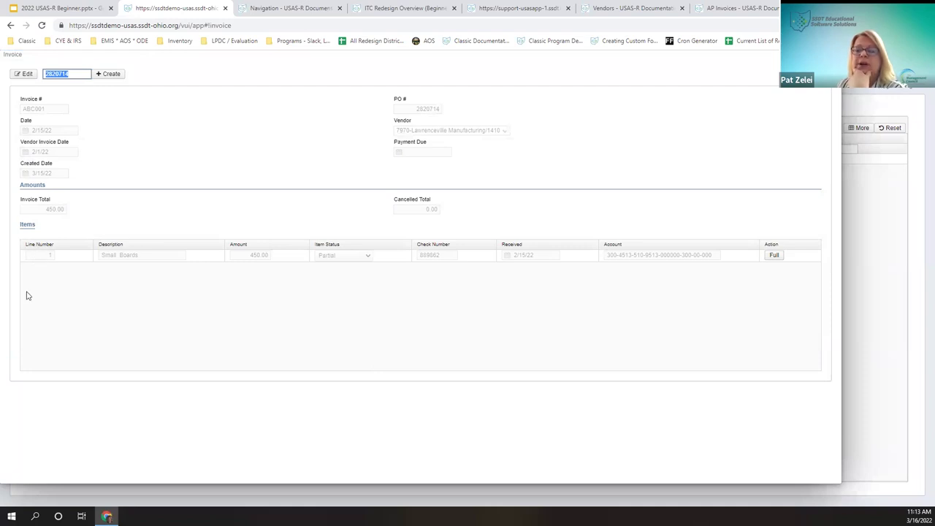
Step: Toggle ABC001's Small Boards line to Full and back to Partial, then close the invoice
click(21, 261)
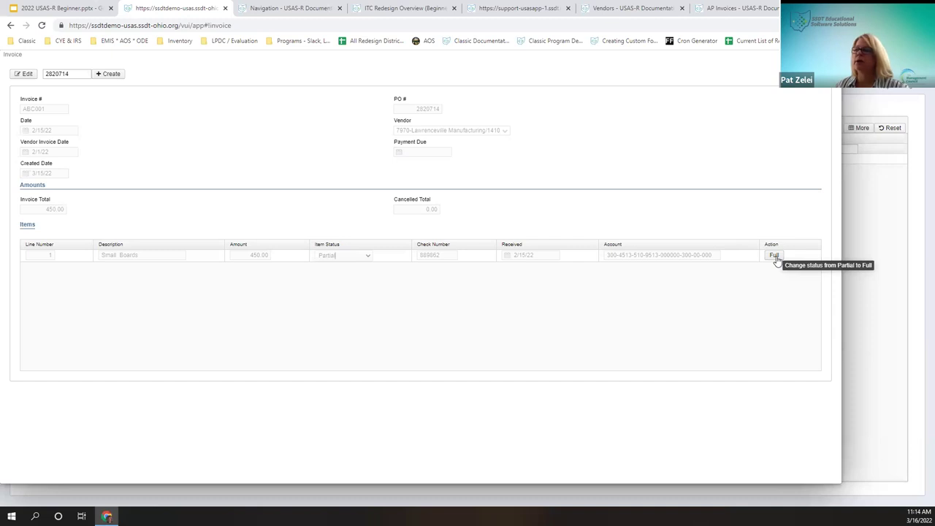
click(774, 256)
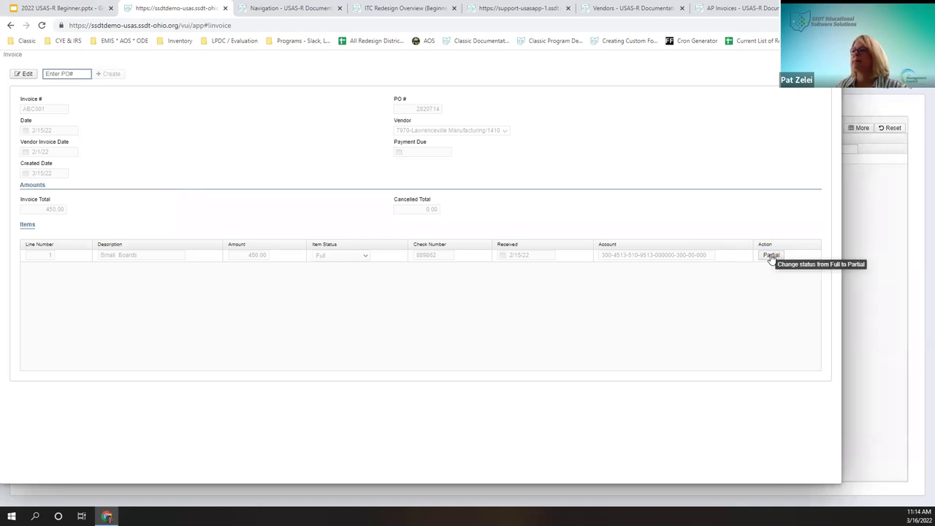
click(770, 258)
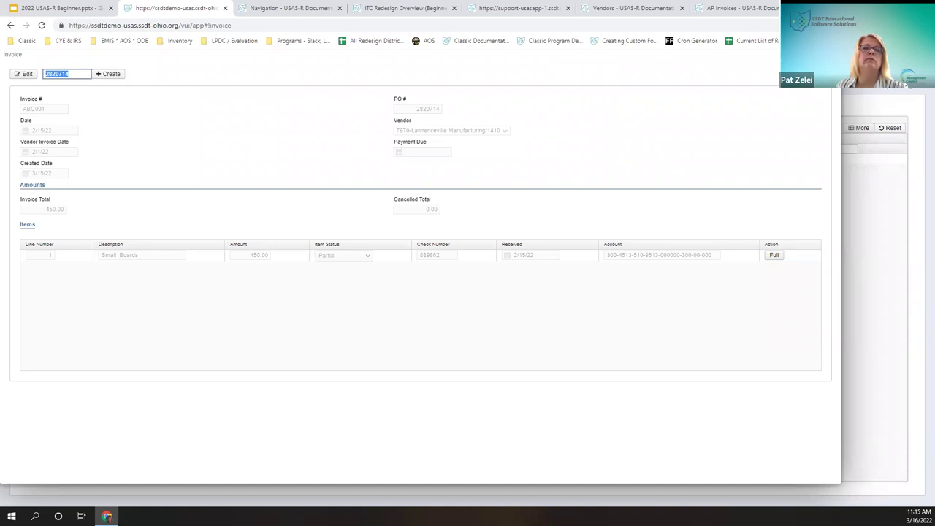
key(Return)
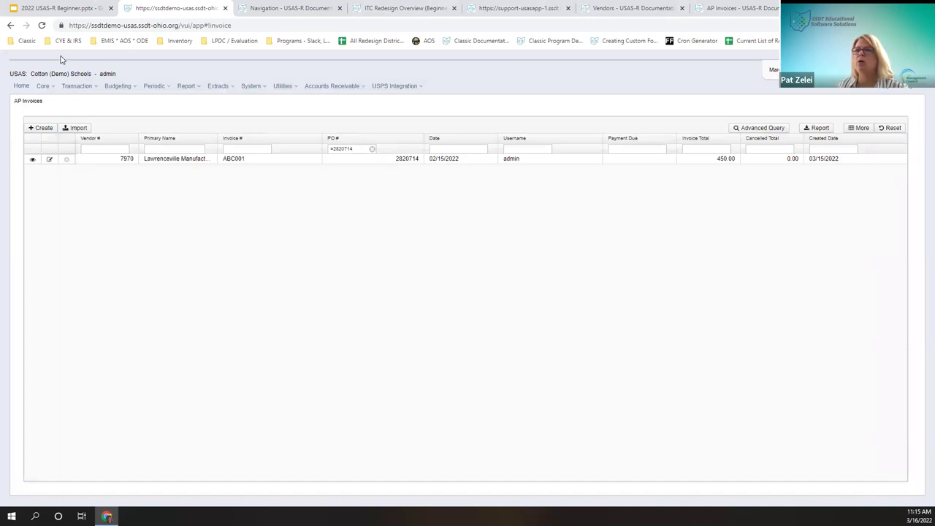
Step: Go to Transaction > Purchase Orders and reload the unfiltered list
click(72, 91)
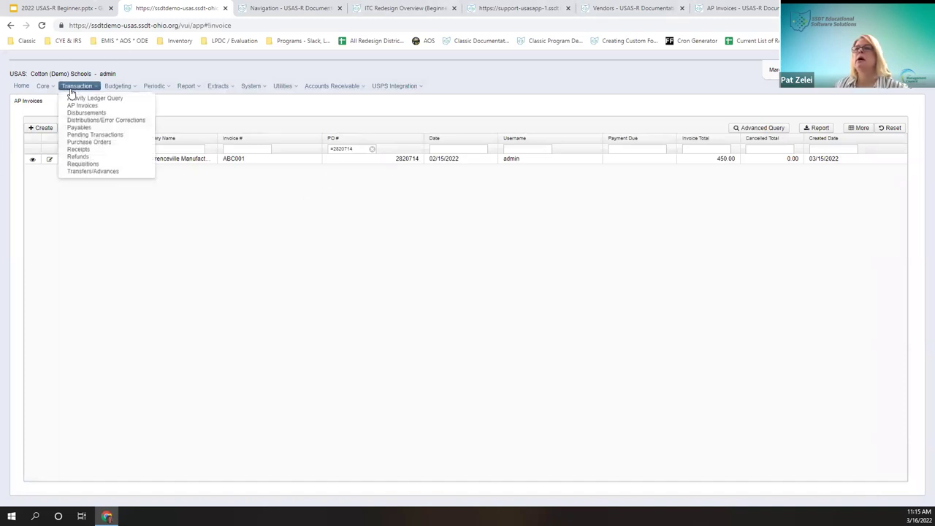
click(98, 141)
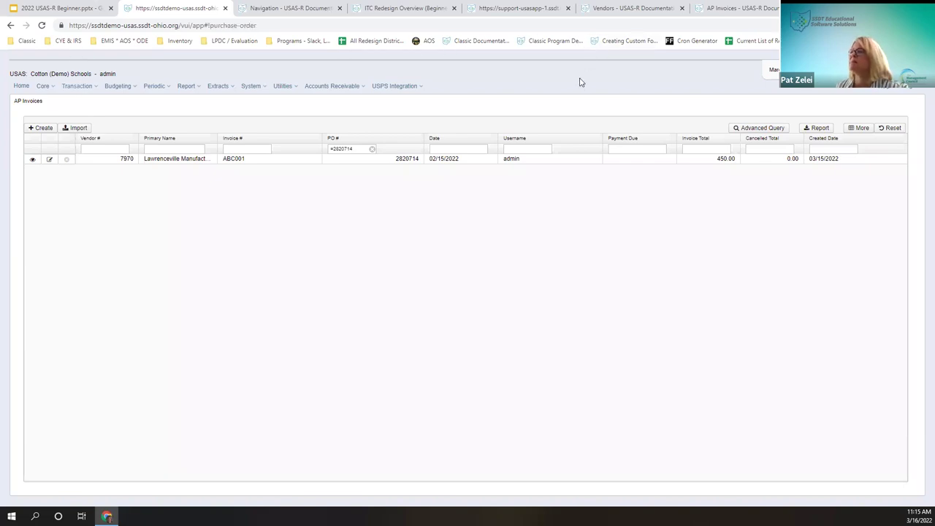
click(43, 25)
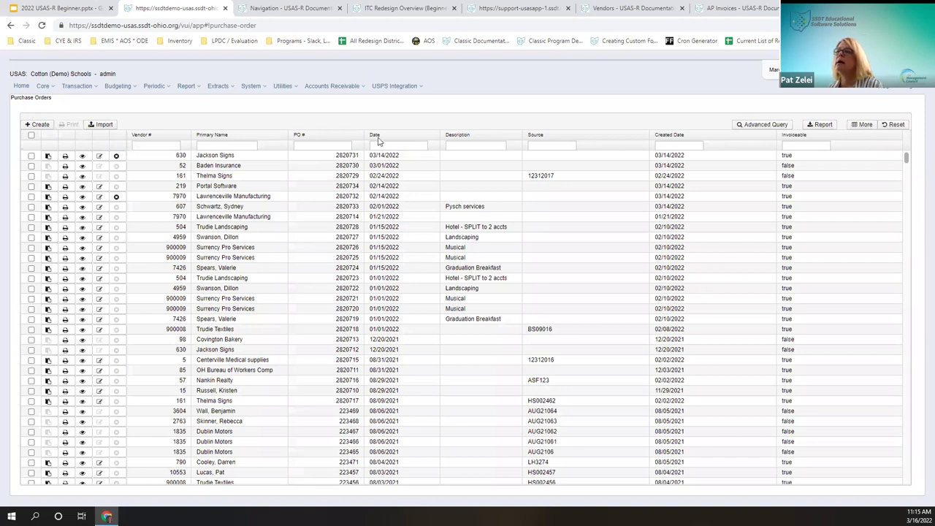
Step: Add the Then And Now column beside Primary Name and filter to then-and-now orders
click(862, 125)
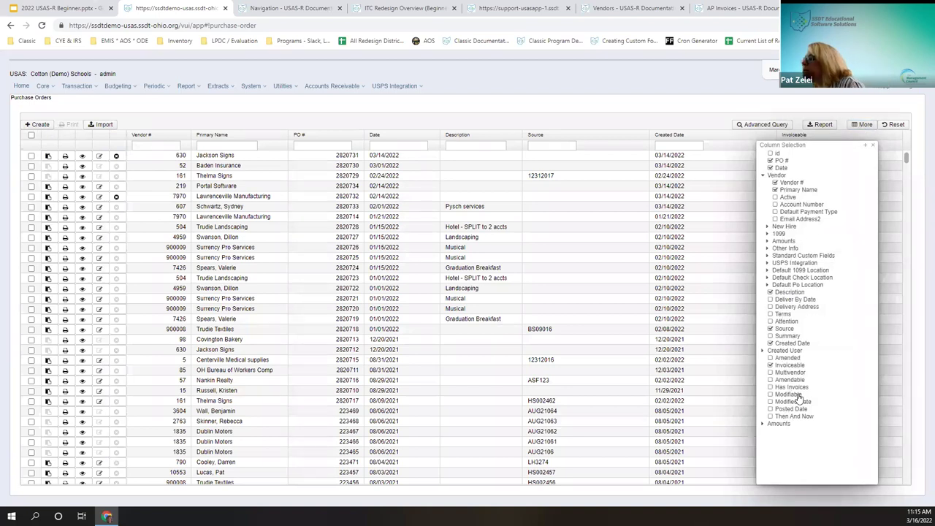
click(782, 418)
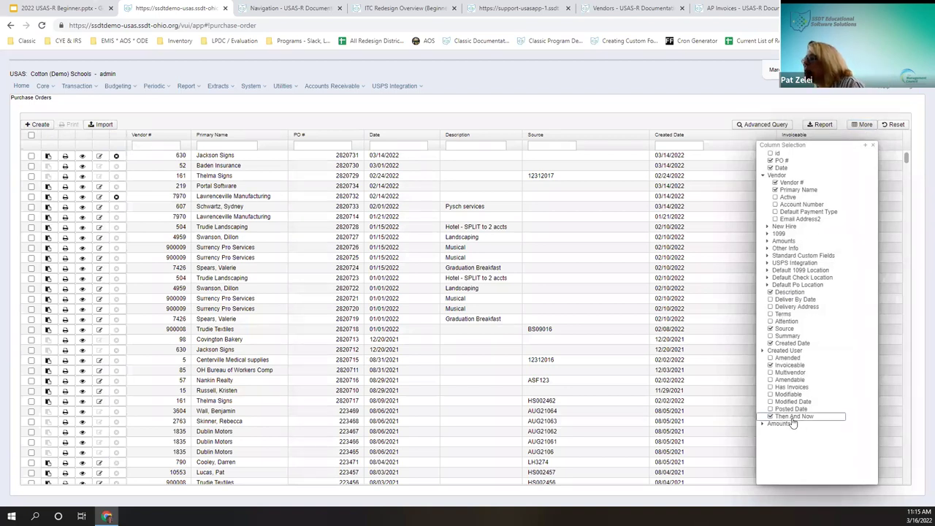
click(875, 146)
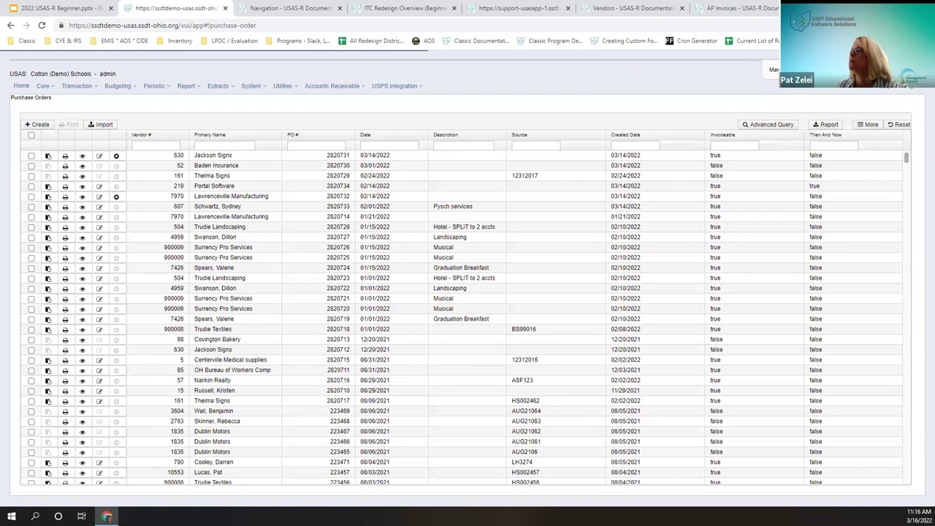
drag(675, 144, 321, 147)
click(318, 145)
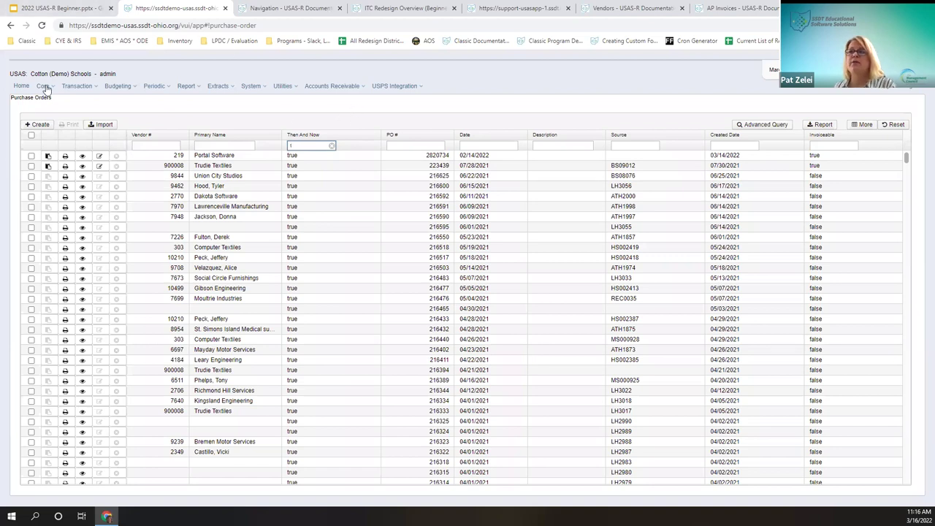
click(76, 85)
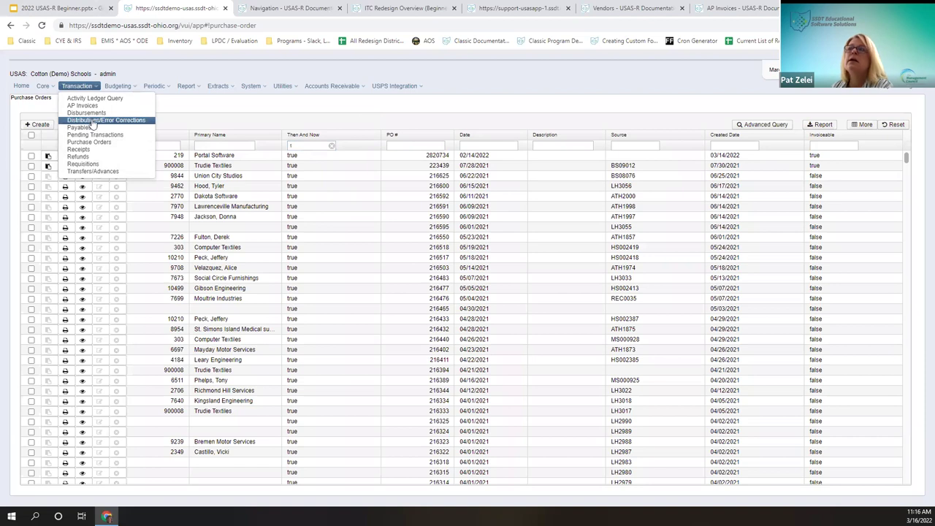
Step: Open Transaction > Payables and switch to the Detail view
click(96, 128)
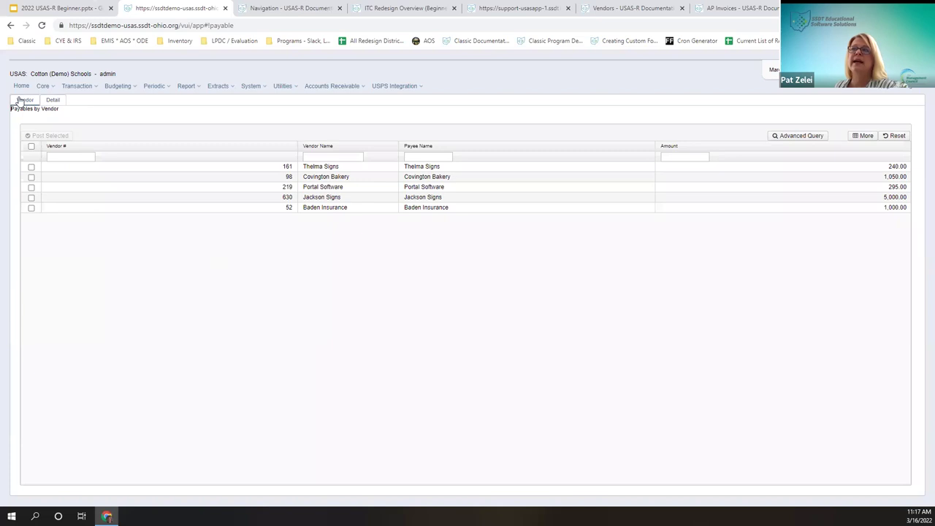
click(52, 102)
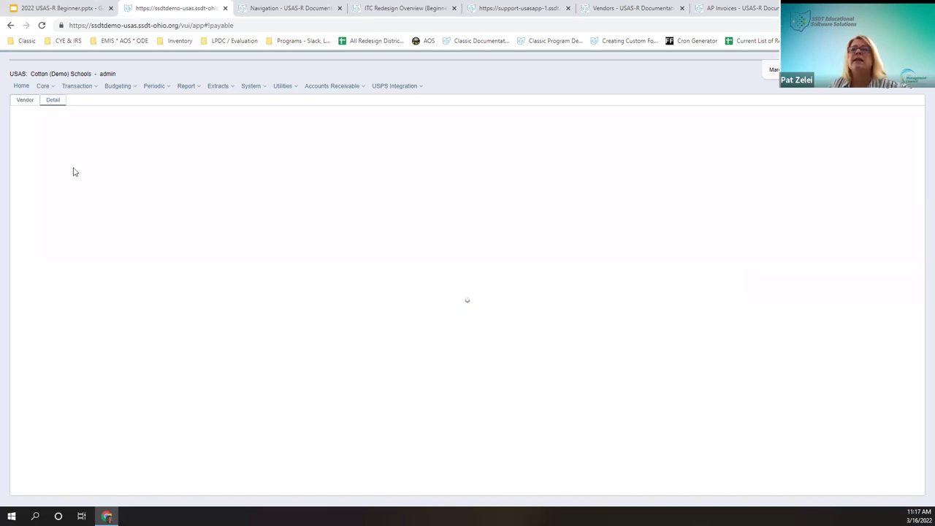
Step: Reload the stuck payables page and reopen the Detail view
click(55, 105)
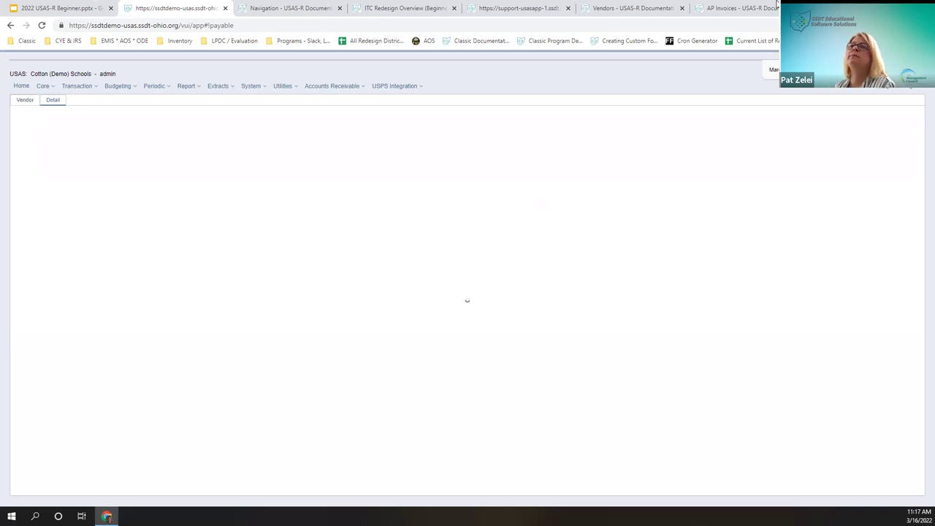
click(41, 25)
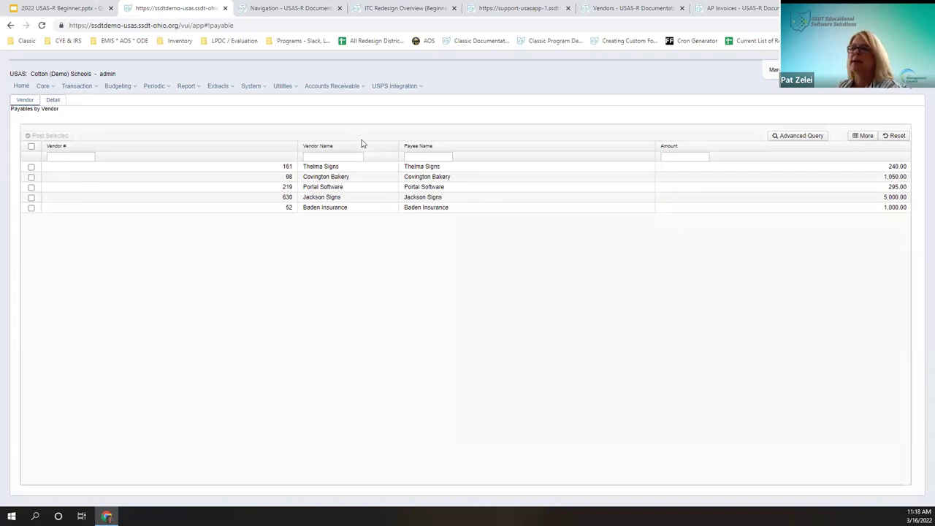
click(51, 100)
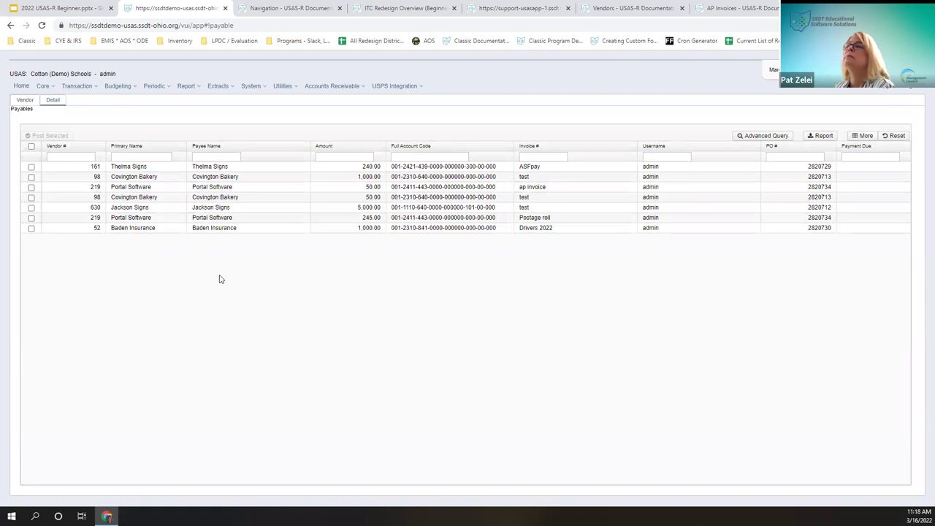
Step: Sort payables by Amount and filter Payee Name by 'c' to the two Covington Bakery items
click(217, 147)
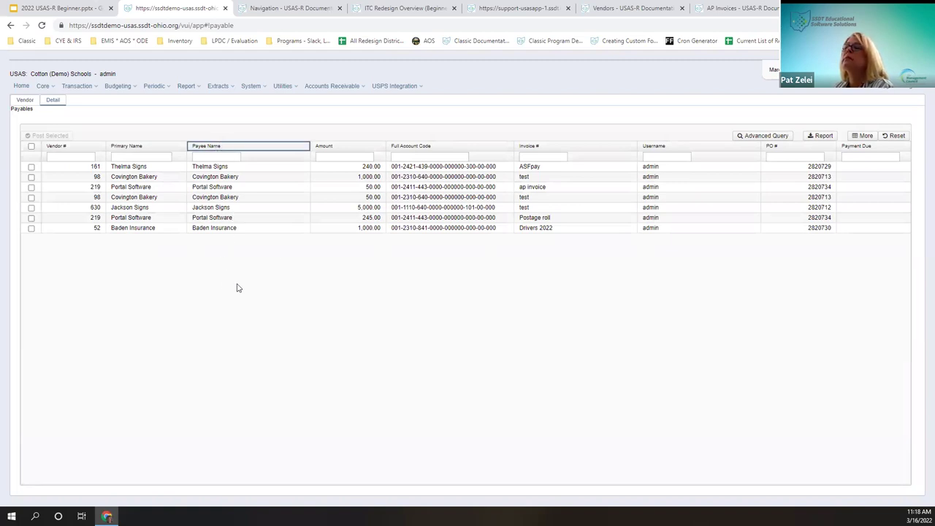
click(349, 147)
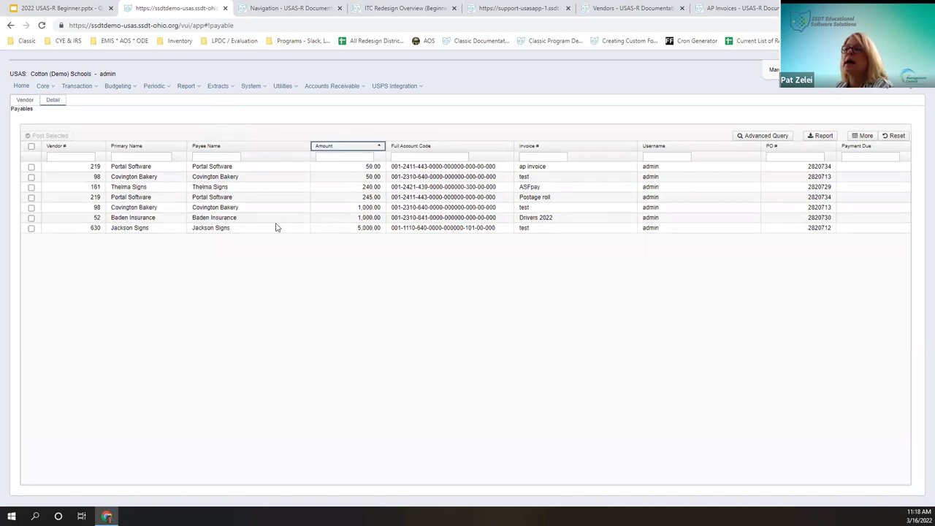
click(238, 148)
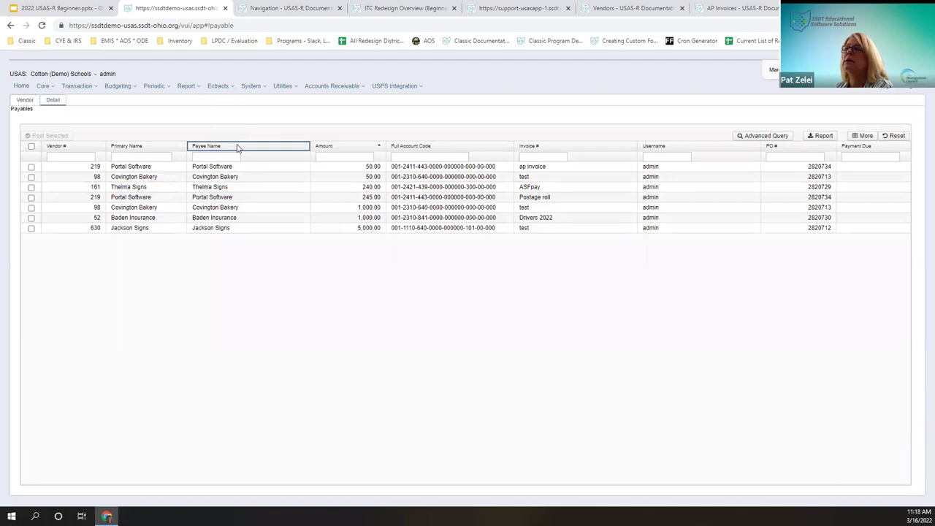
click(219, 157)
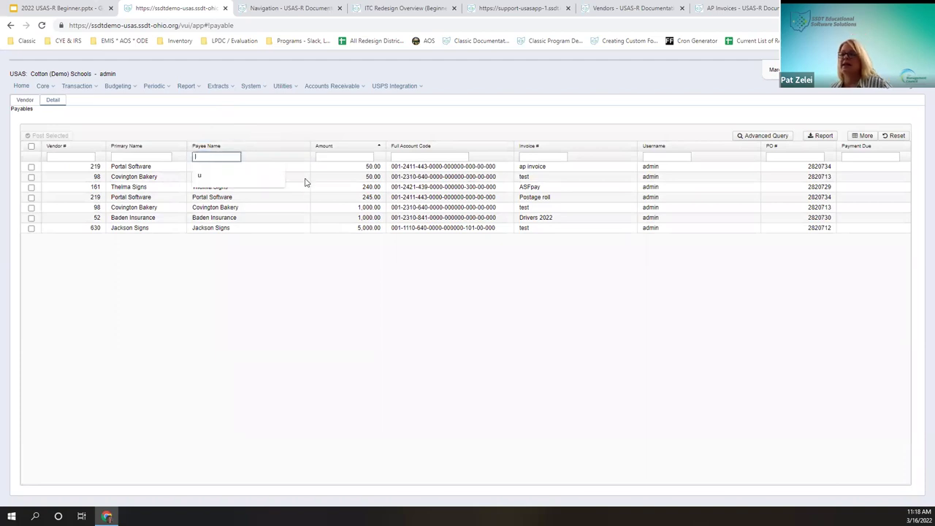
text(c)
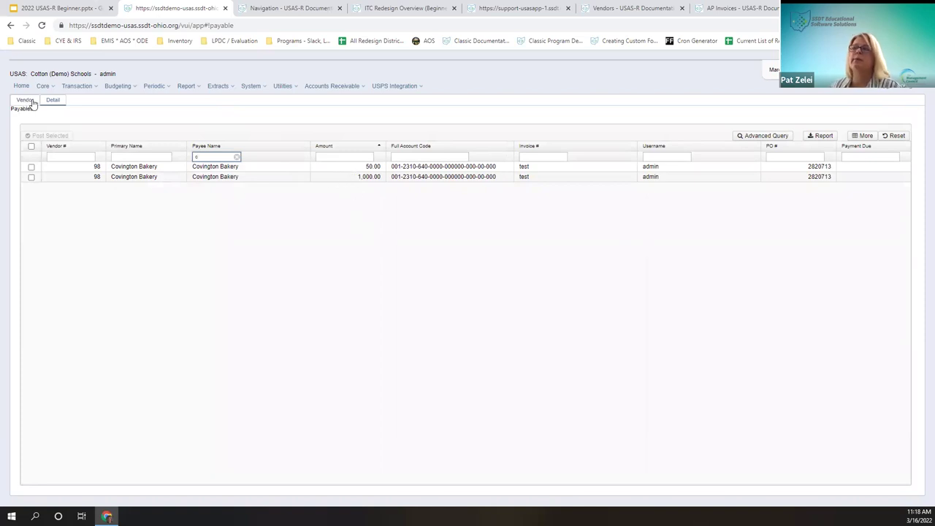
click(31, 147)
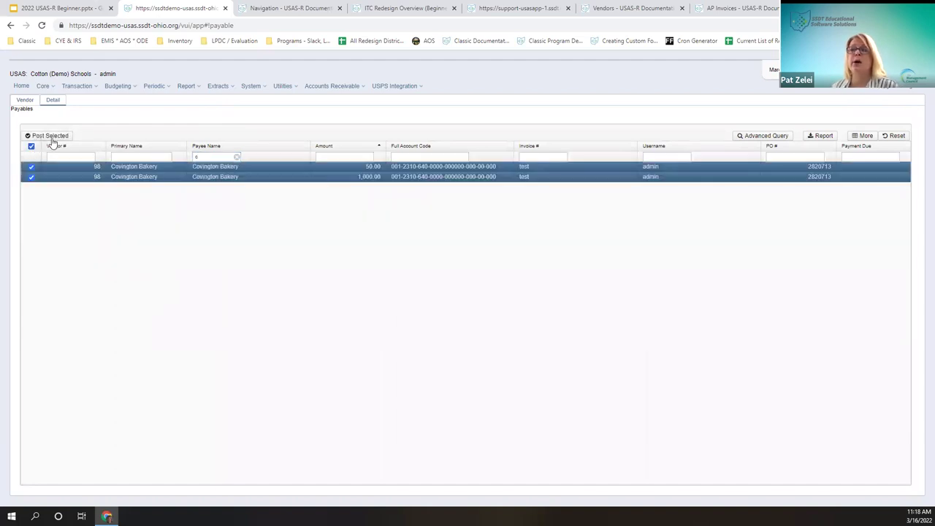
click(32, 147)
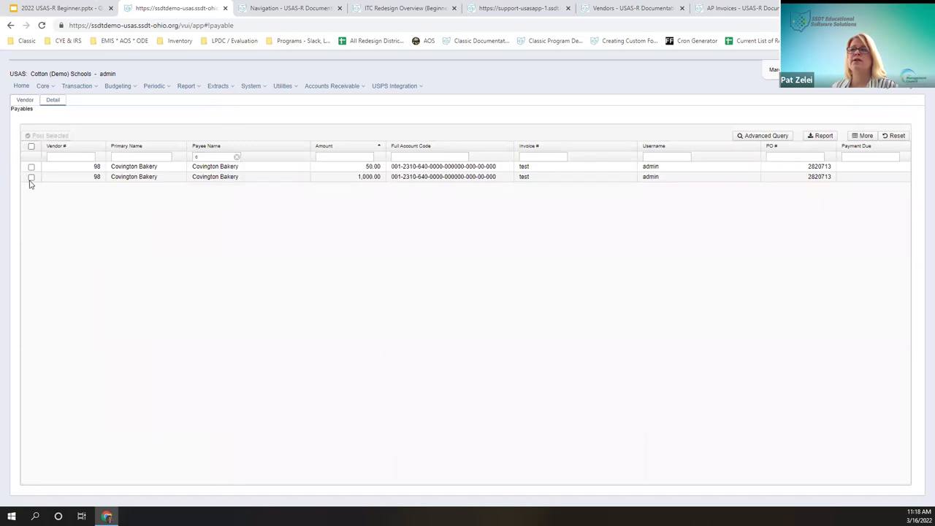
Step: Post the 1,000.00 Covington Bakery payable from Fifth Third, creating disbursement 36987
click(32, 178)
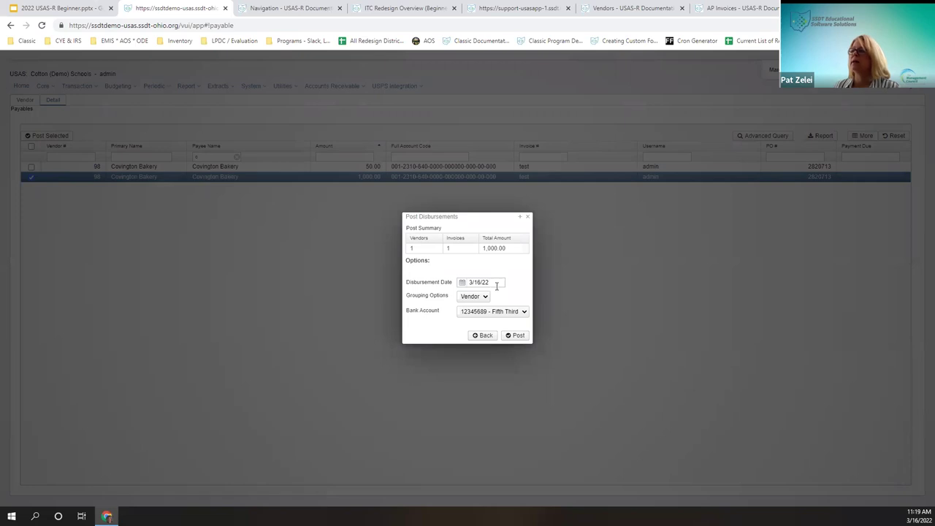
click(525, 313)
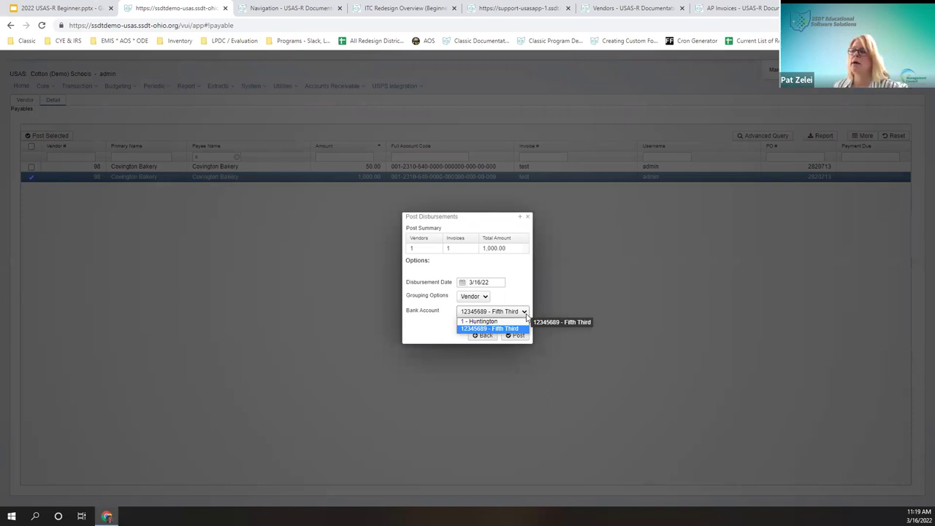
click(590, 242)
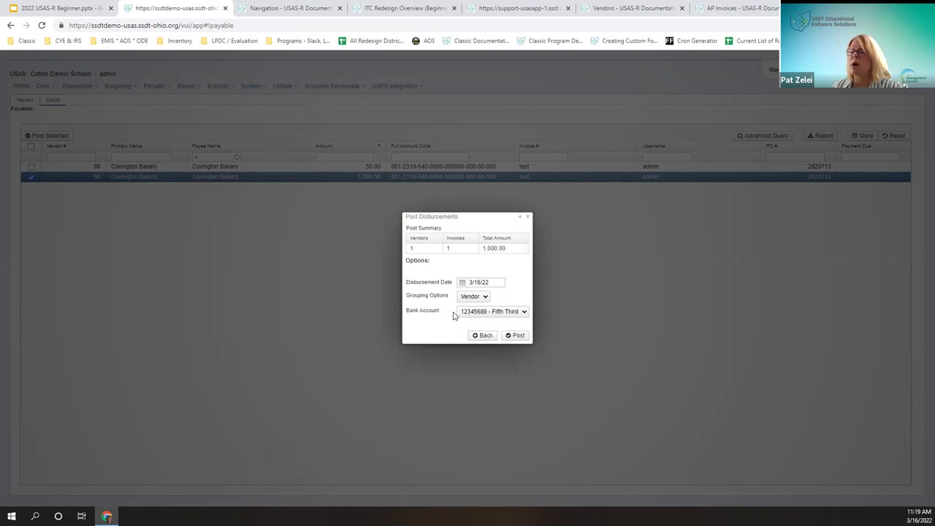
click(519, 313)
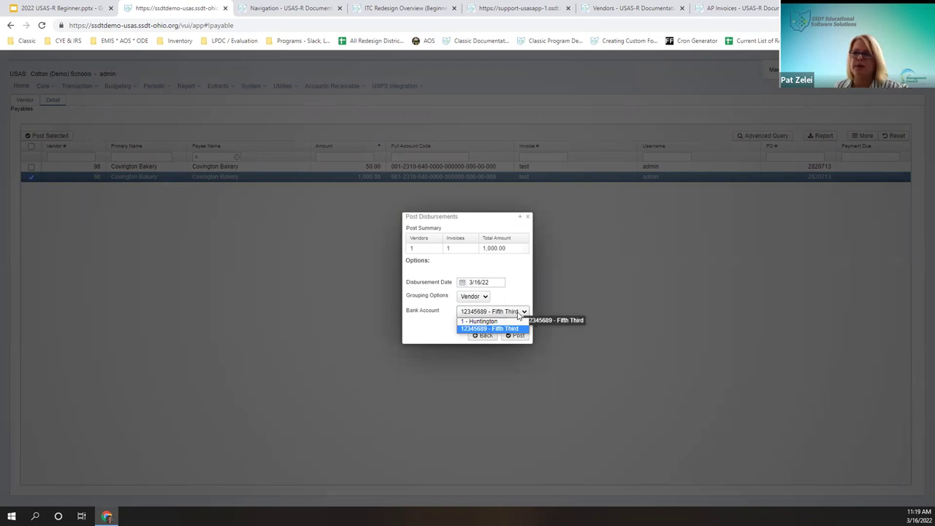
click(499, 329)
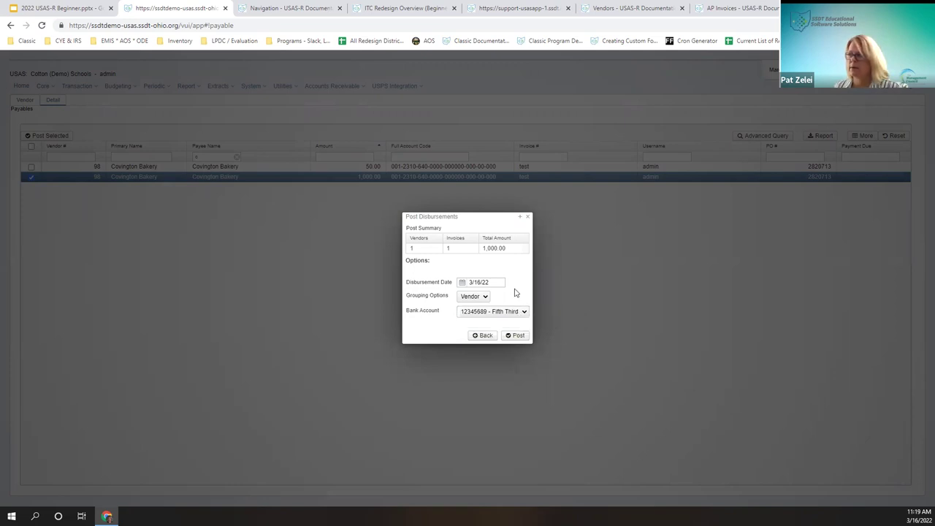
click(518, 335)
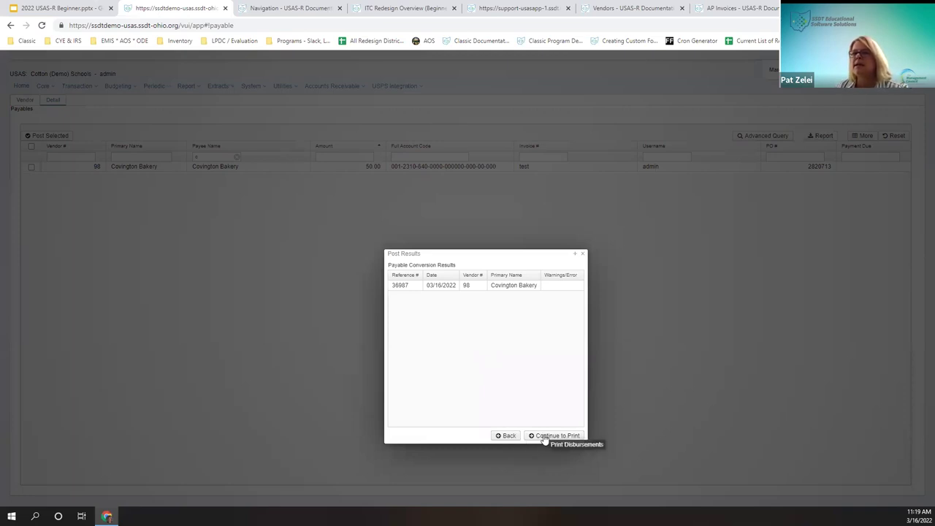
click(555, 436)
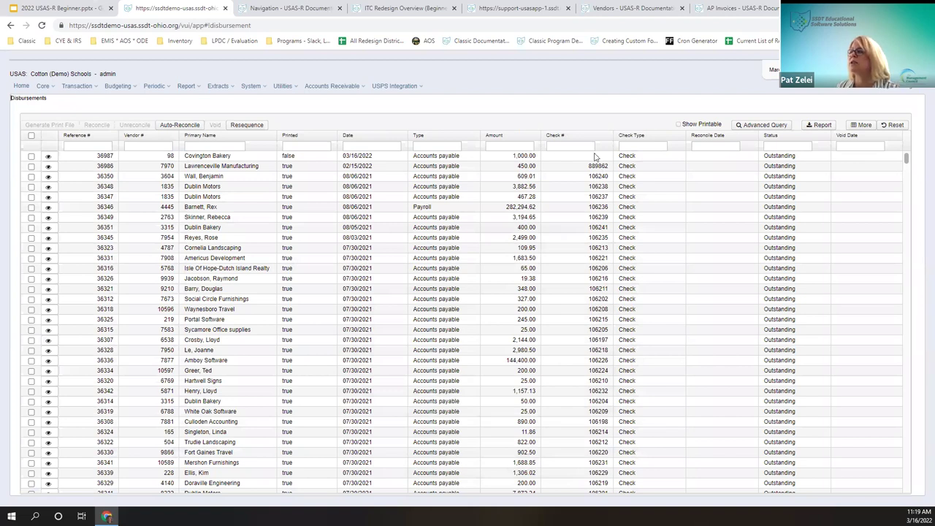
Step: Select the new Covington Bakery disbursement and set the check print file's starting check number to 1
click(31, 157)
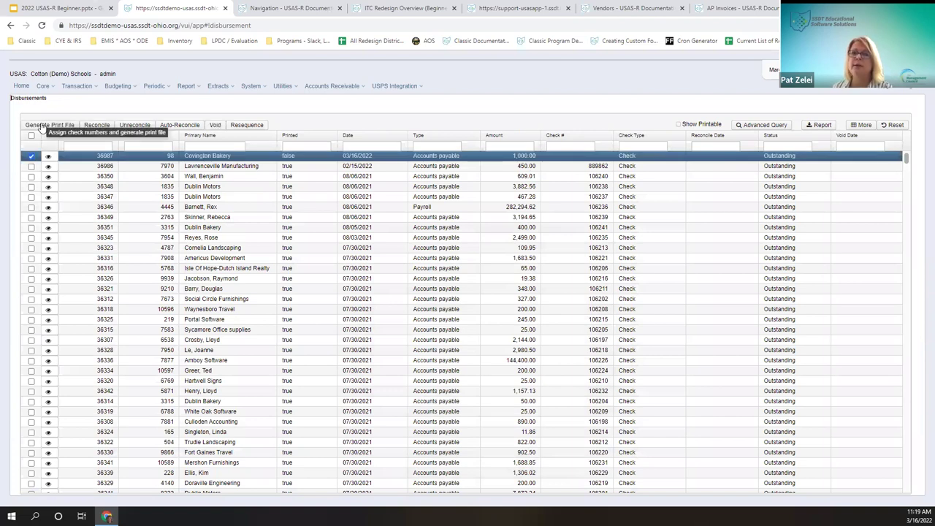
click(41, 125)
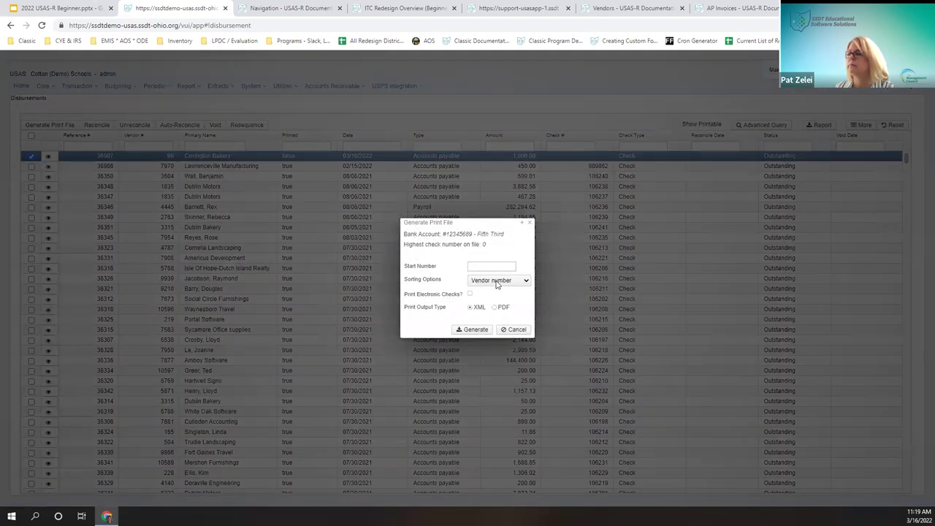
click(488, 266)
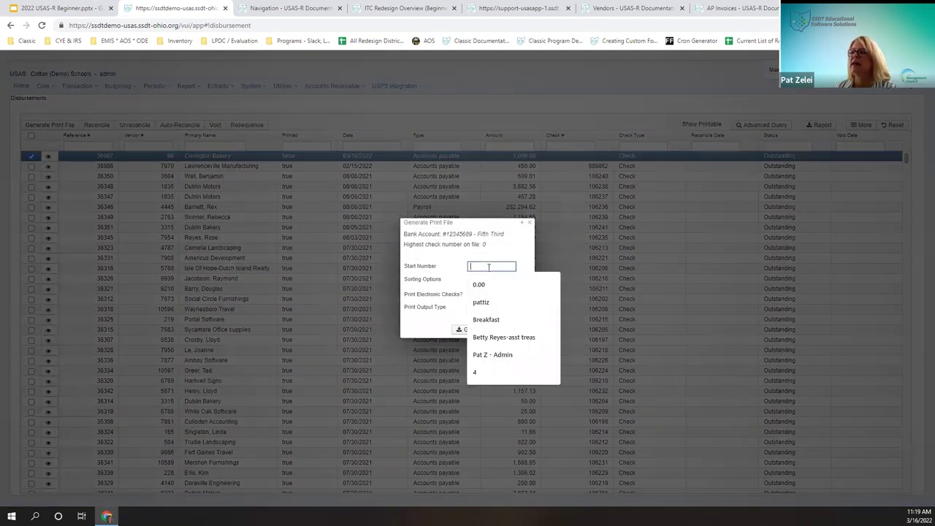
click(451, 268)
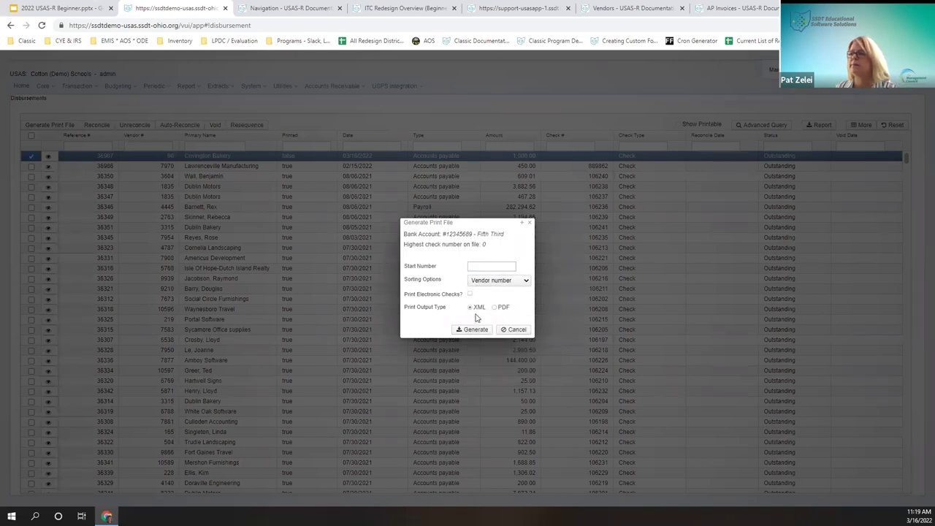
Step: Choose PDF output with the Custom Check Form and generate the check PDF
click(501, 307)
click(501, 321)
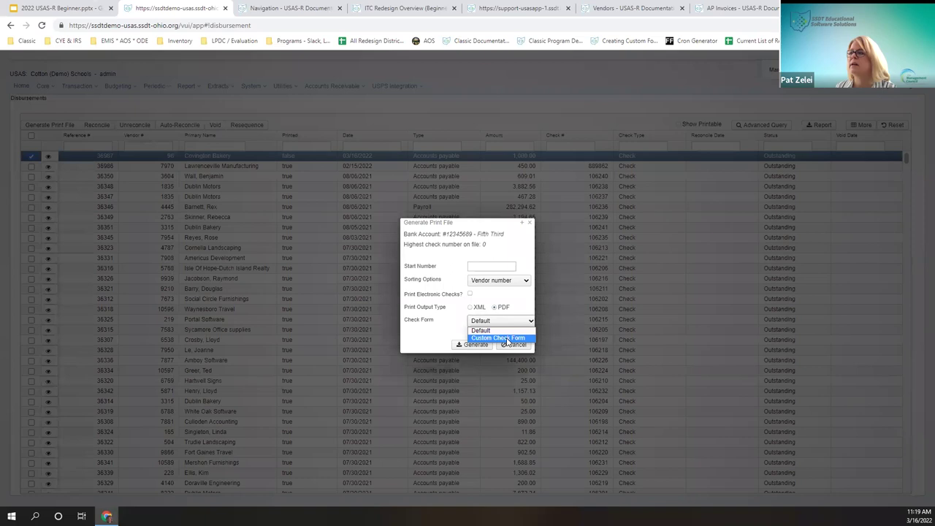
click(514, 324)
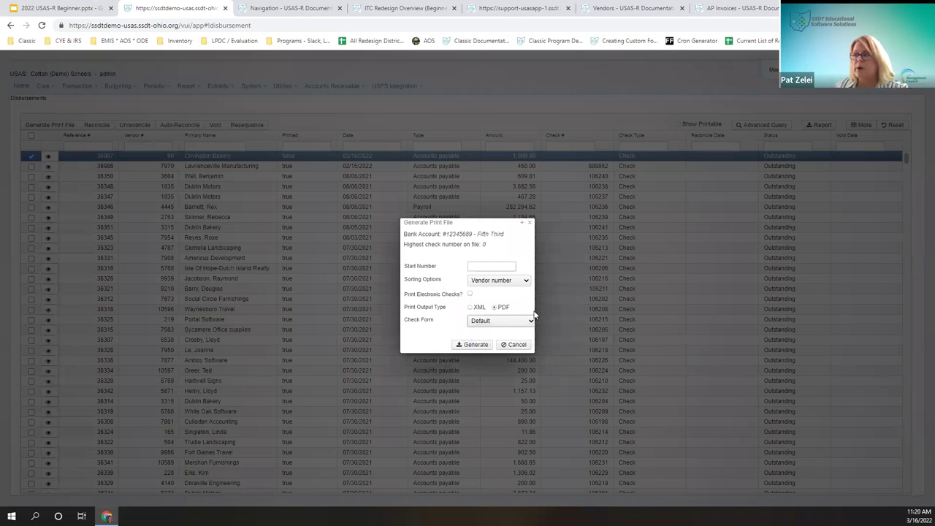
click(510, 325)
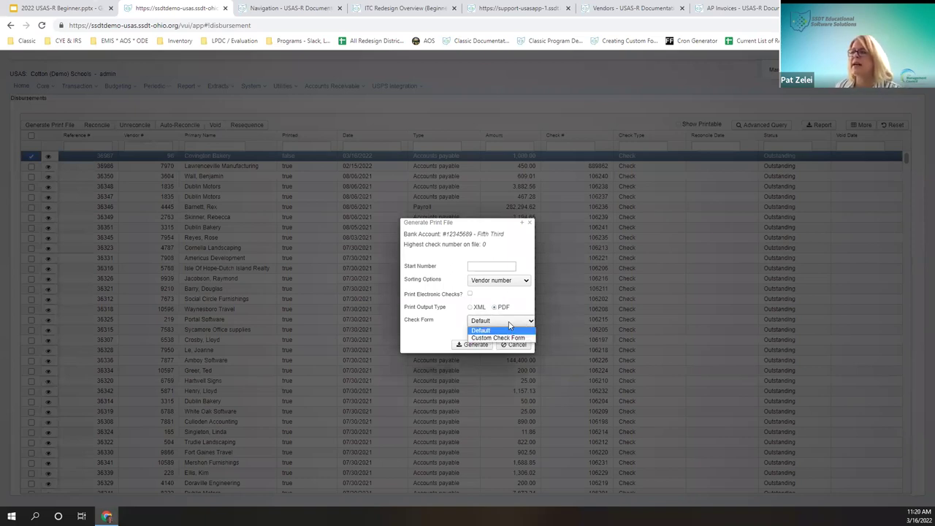
click(503, 337)
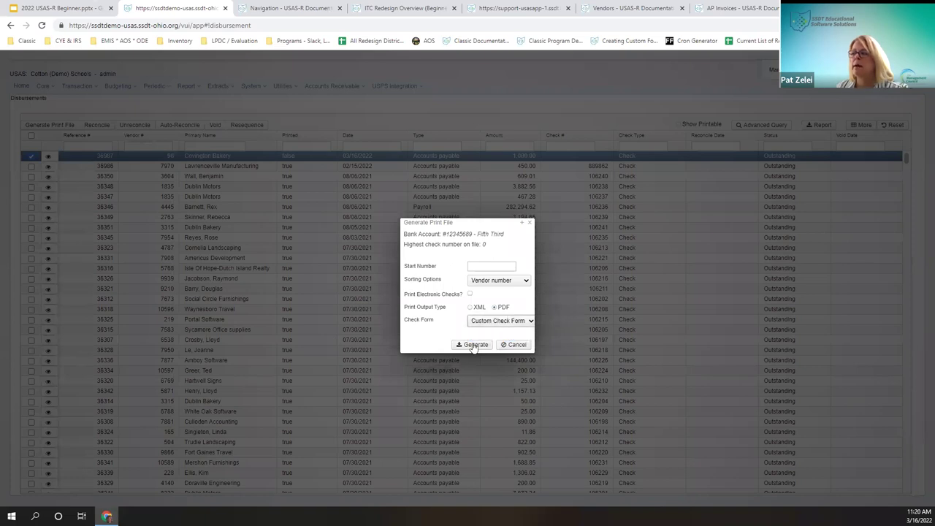
click(495, 321)
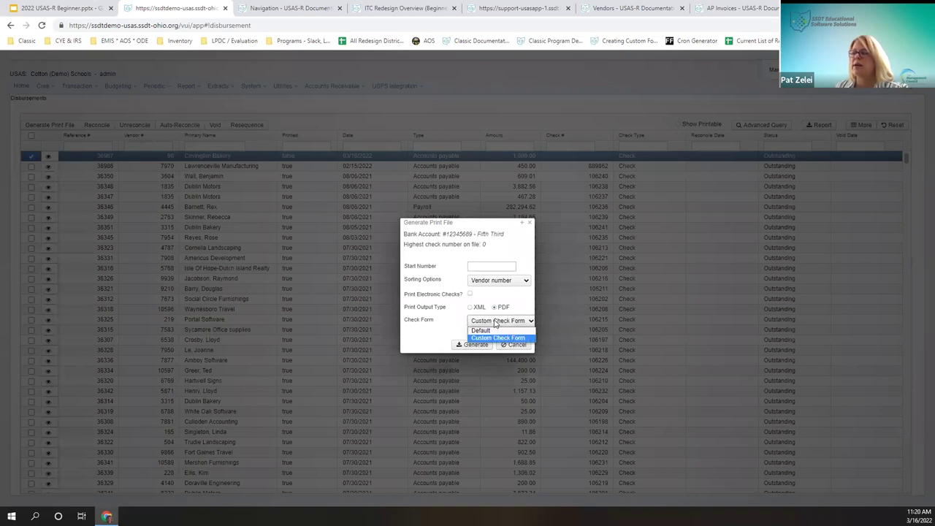
click(484, 346)
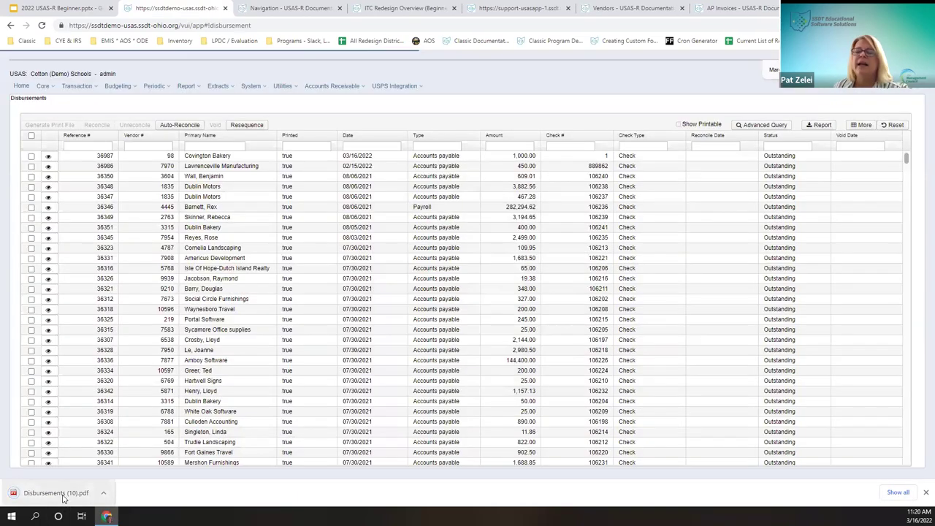
click(59, 493)
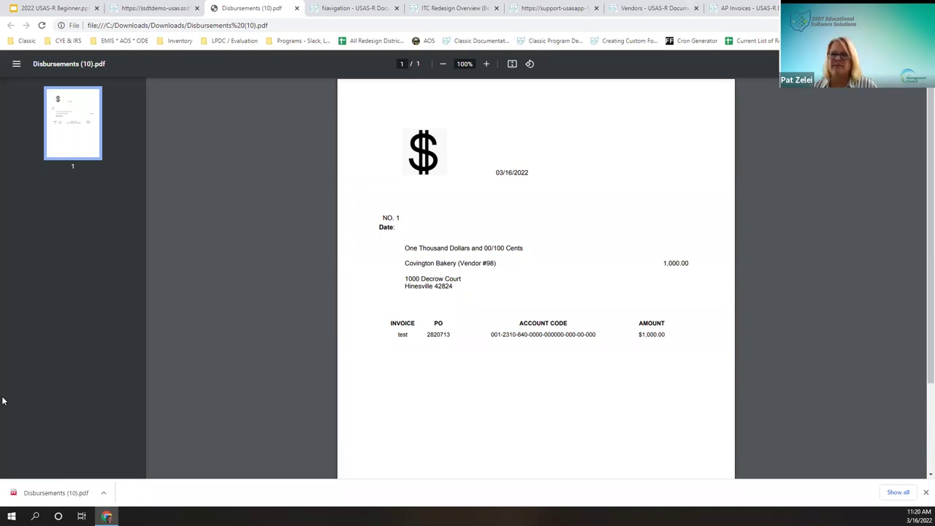
click(297, 8)
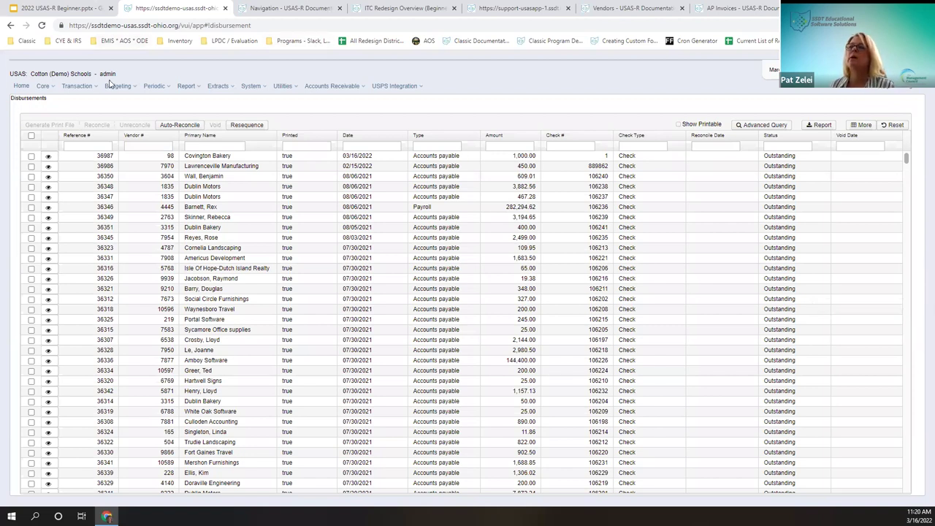
Step: View the pending payables in detail with their accounts and invoices
click(77, 87)
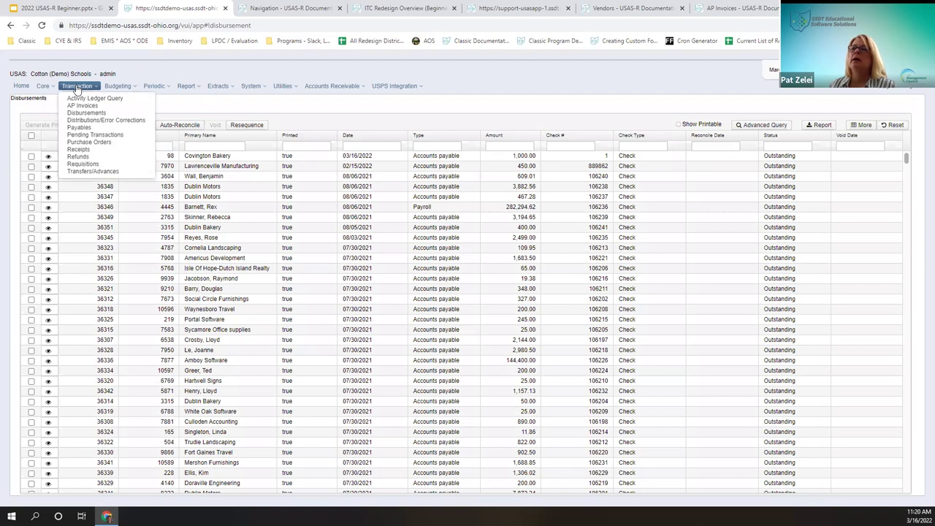
click(79, 128)
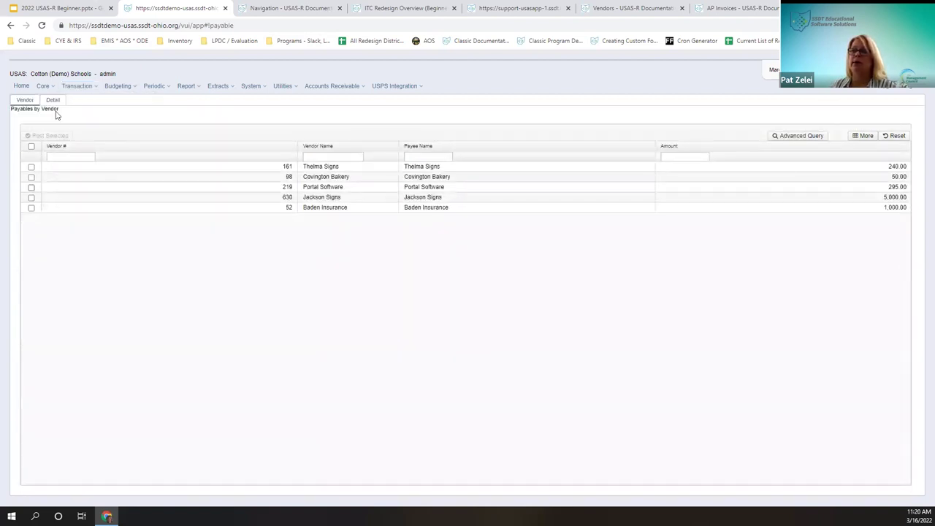
click(52, 100)
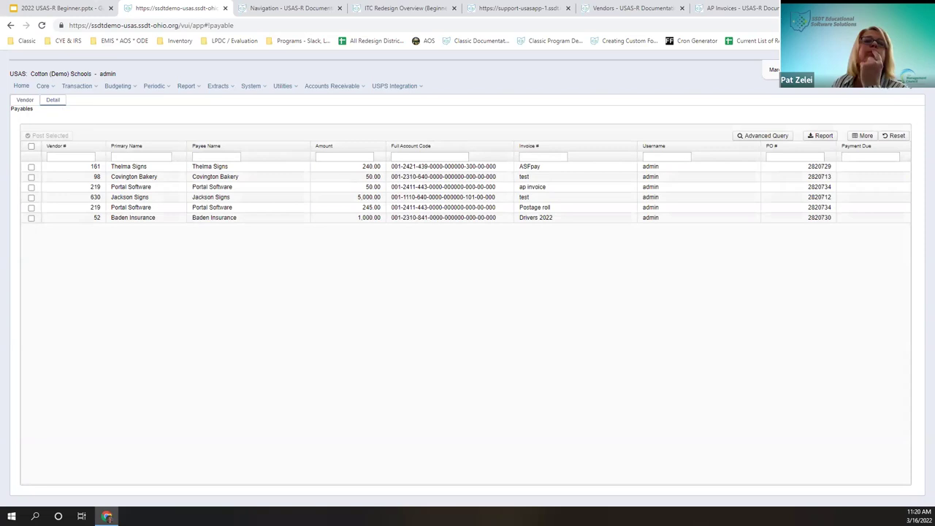
Step: Look over the disbursements list, then show the pending payables totalled by vendor
click(75, 87)
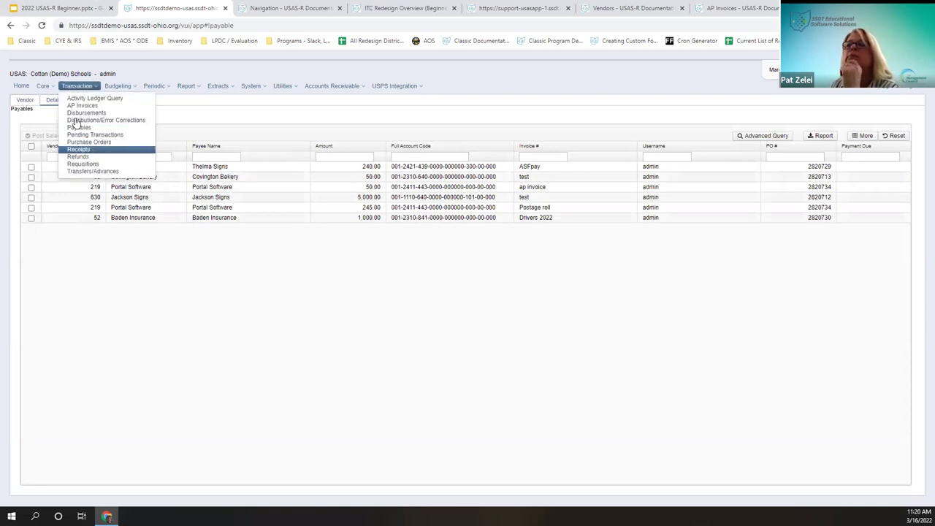
click(75, 114)
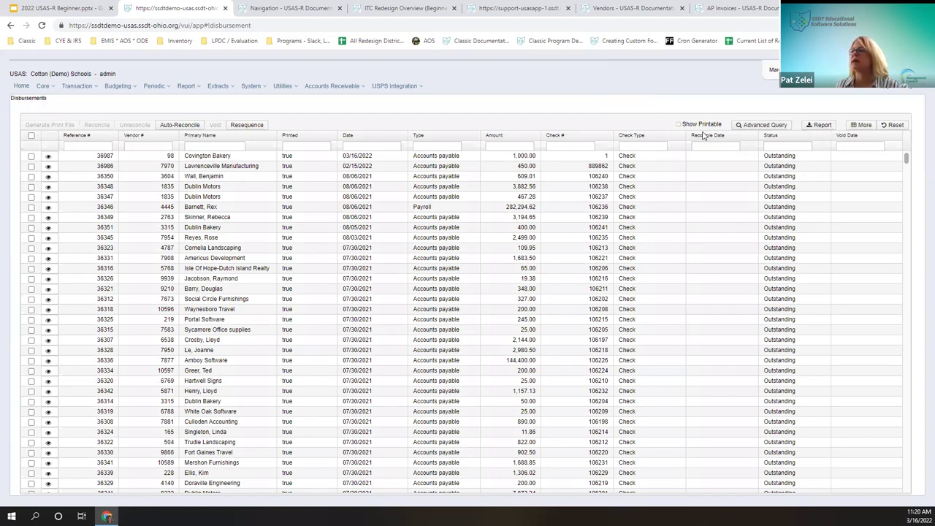
click(678, 125)
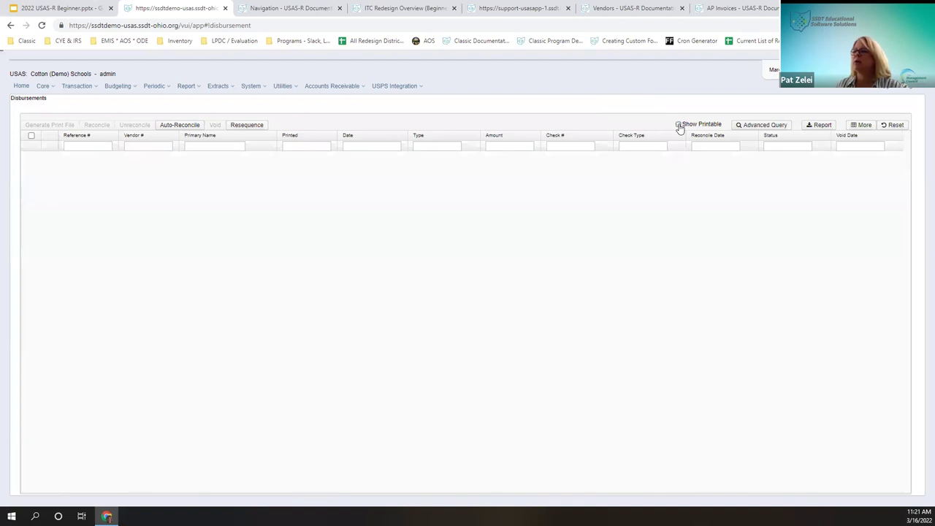
click(84, 88)
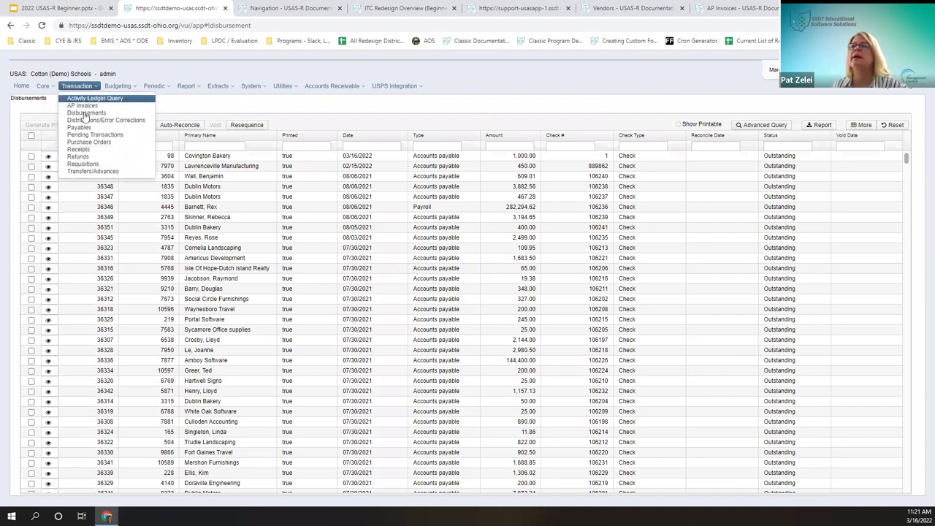
click(81, 128)
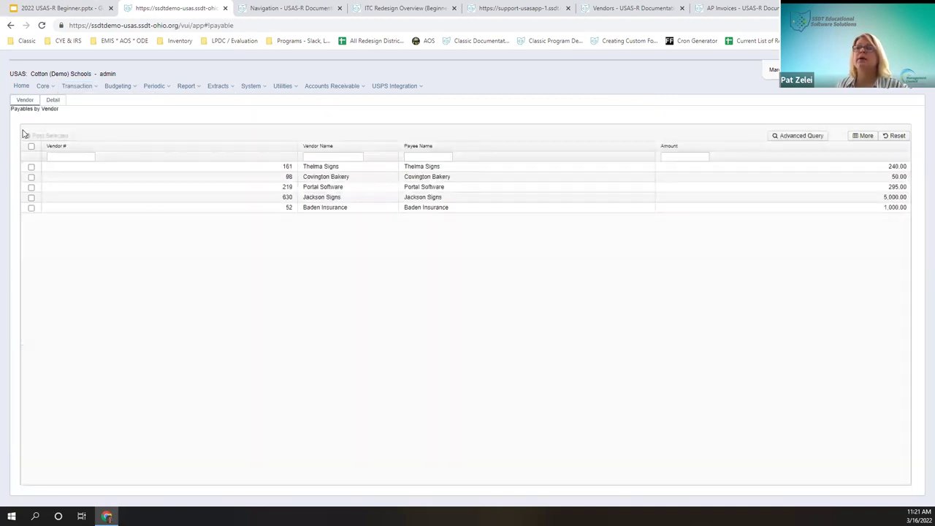
Step: Post the Covington Bakery 50.00 payable as a disbursement and dismiss the error message
click(30, 177)
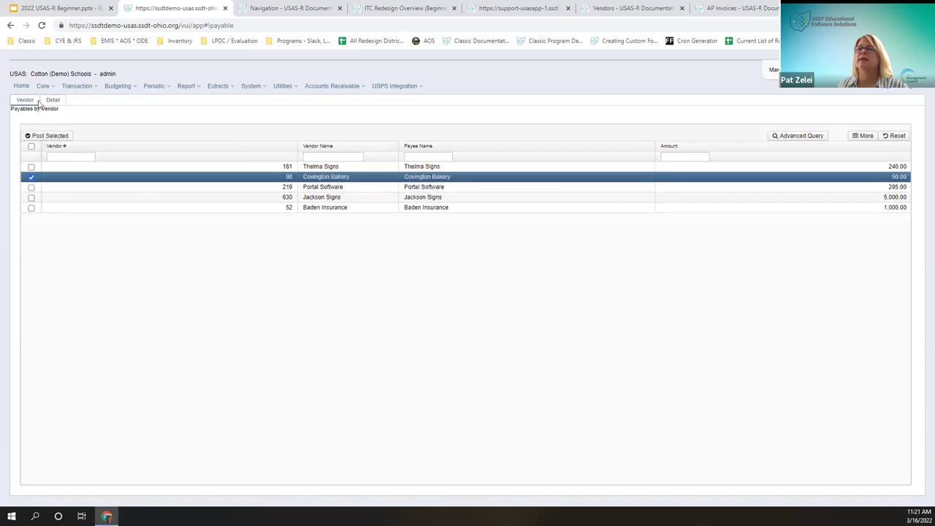
click(51, 135)
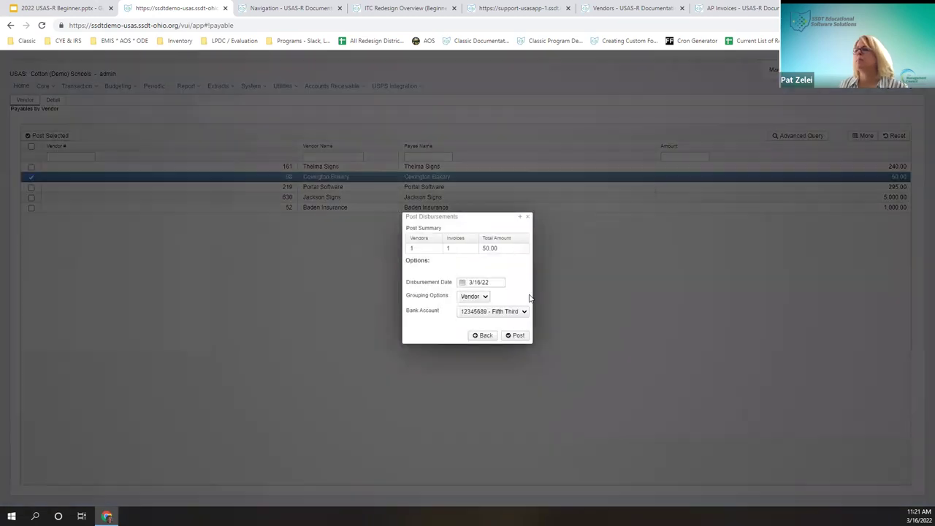
click(513, 340)
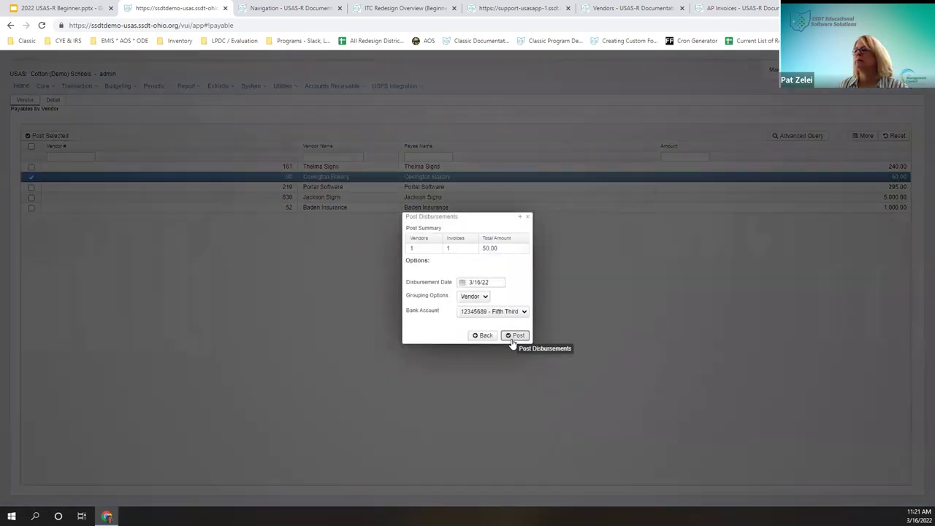
click(427, 63)
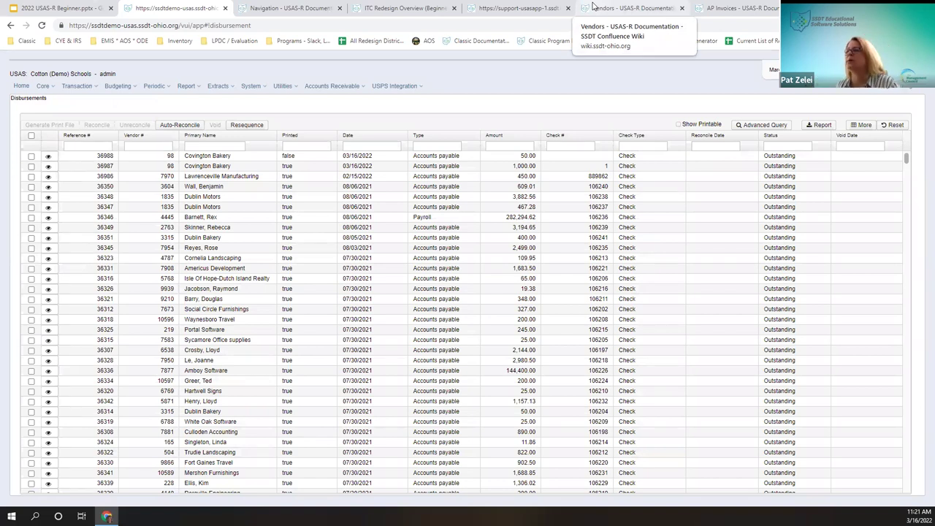
Step: Show only unprinted disbursements and select the new Covington Bakery disbursement 36988
click(706, 125)
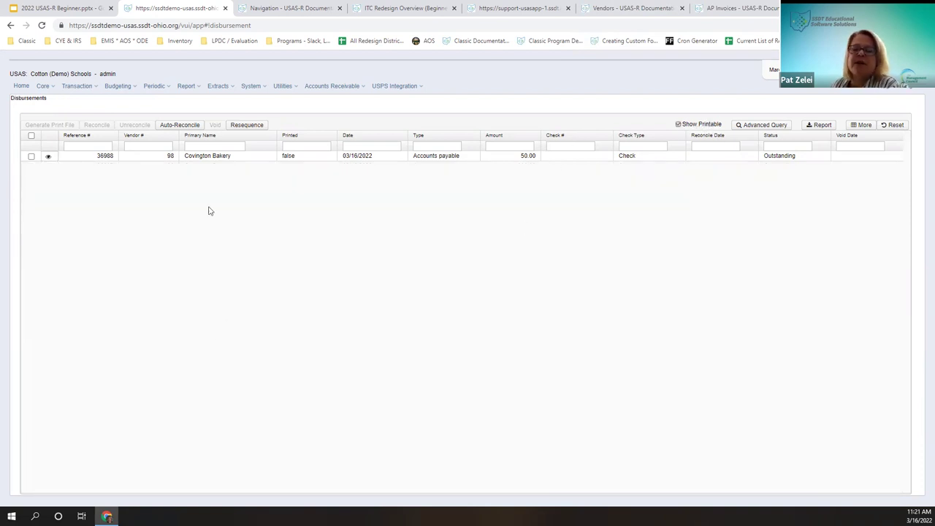
click(31, 136)
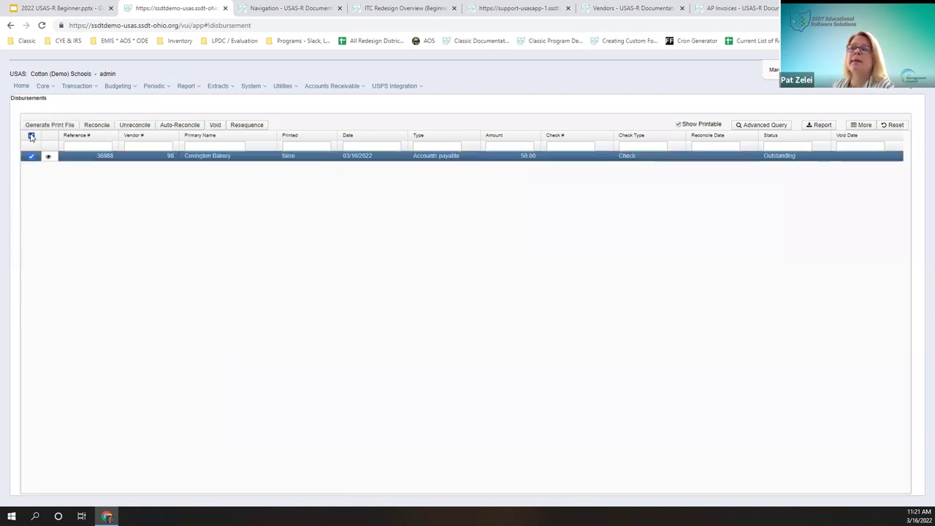
click(31, 136)
click(31, 156)
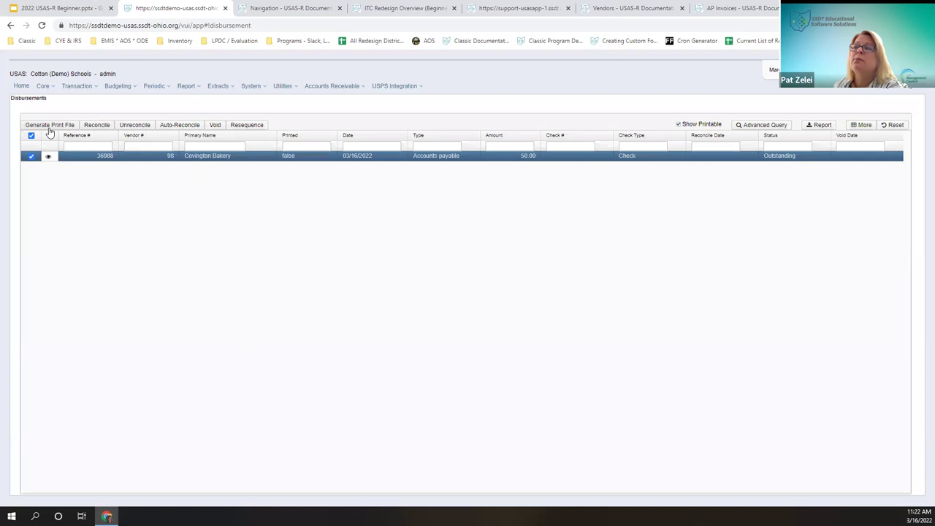
click(87, 128)
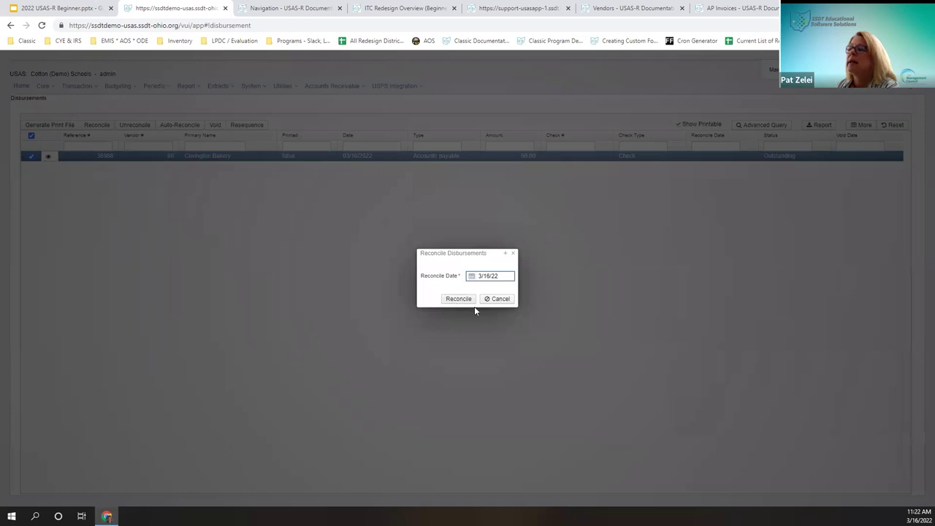
click(501, 299)
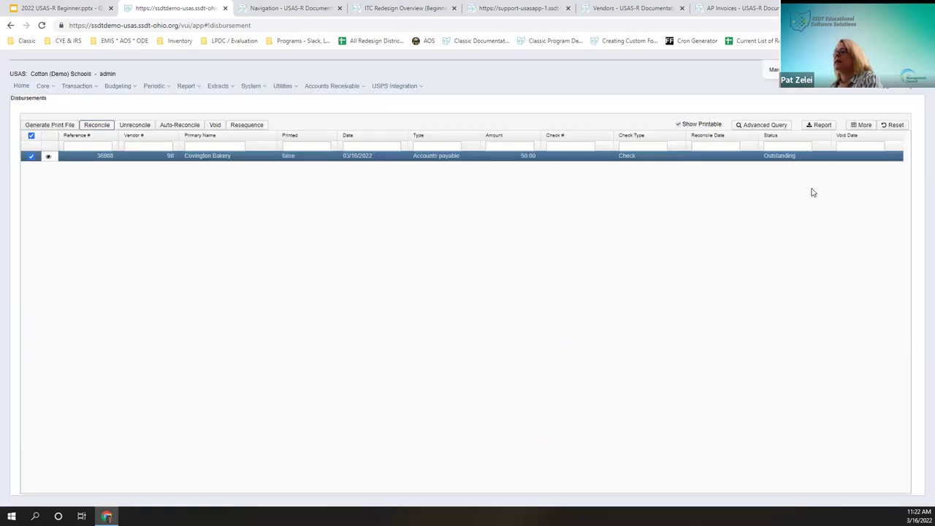
click(779, 158)
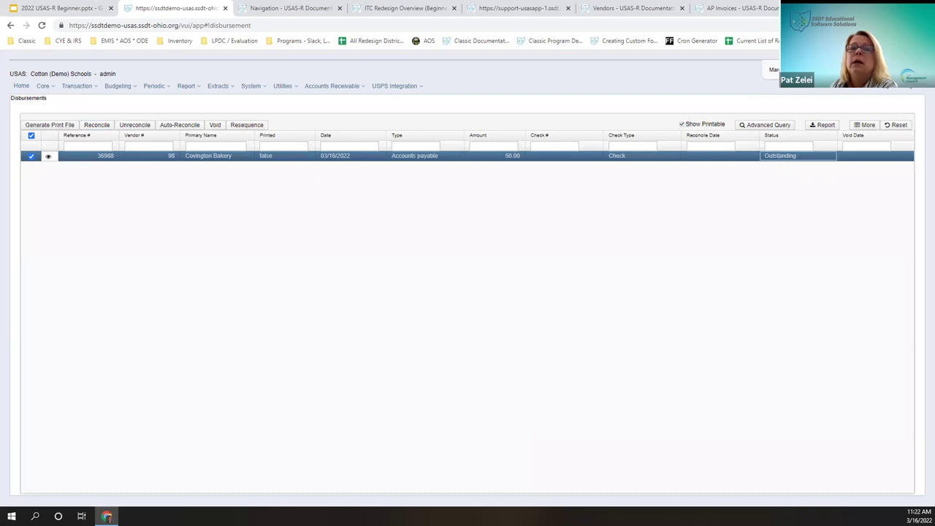
click(186, 126)
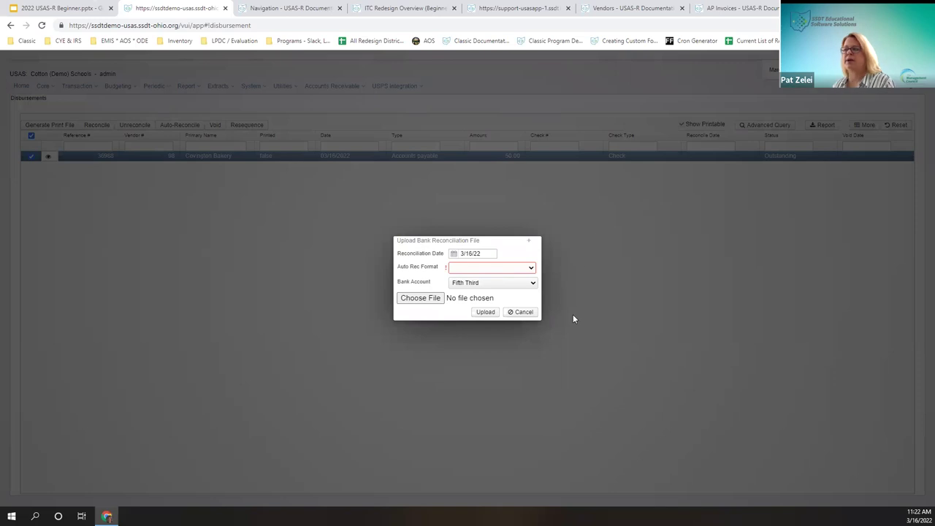
click(525, 313)
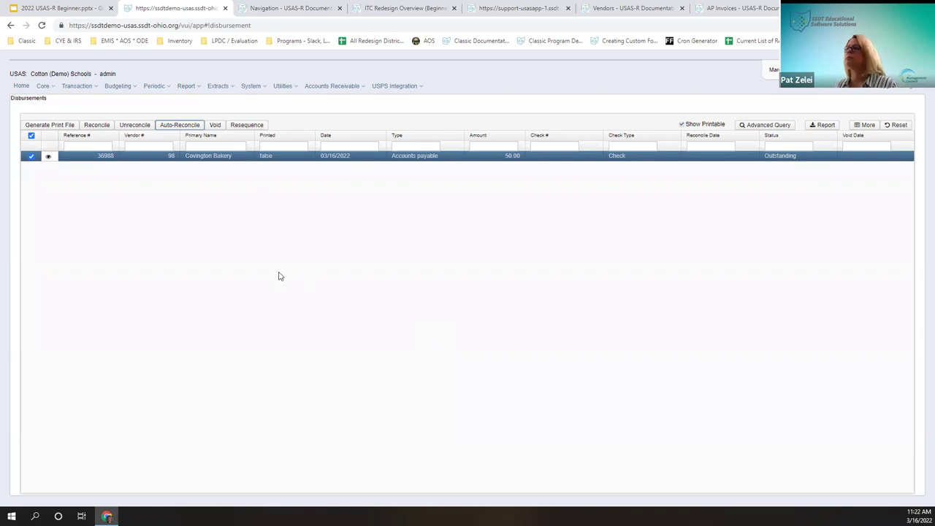
click(33, 138)
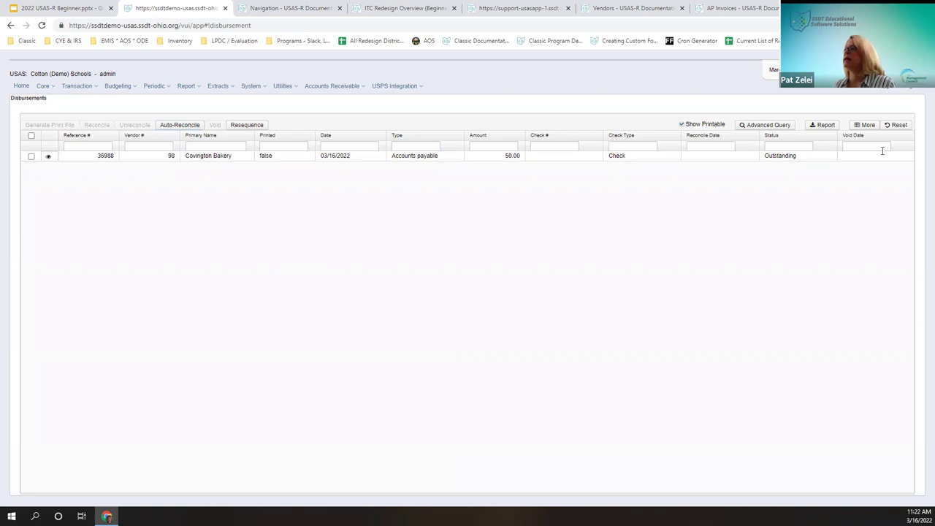
Step: Show all disbursements and open Void for Lawrenceville Manufacturing's 450.00 check, dated 3/16/22
click(679, 125)
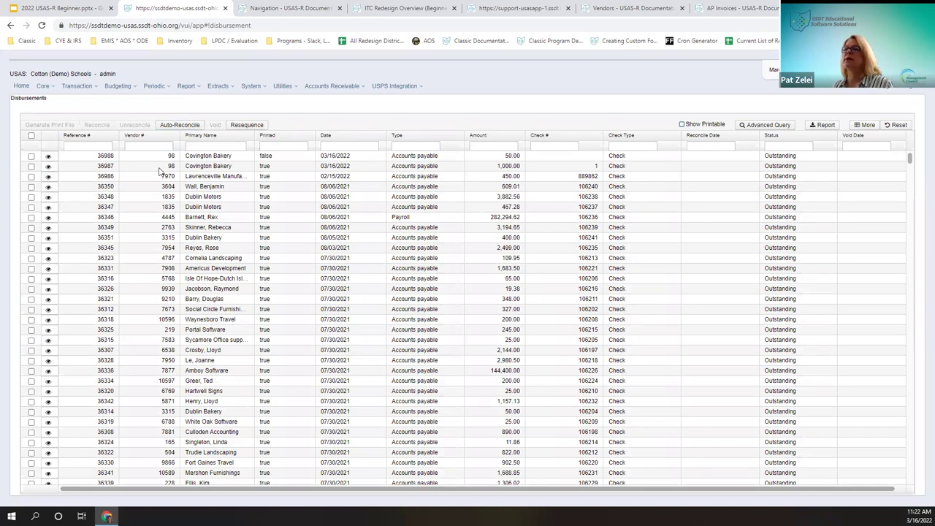
click(31, 176)
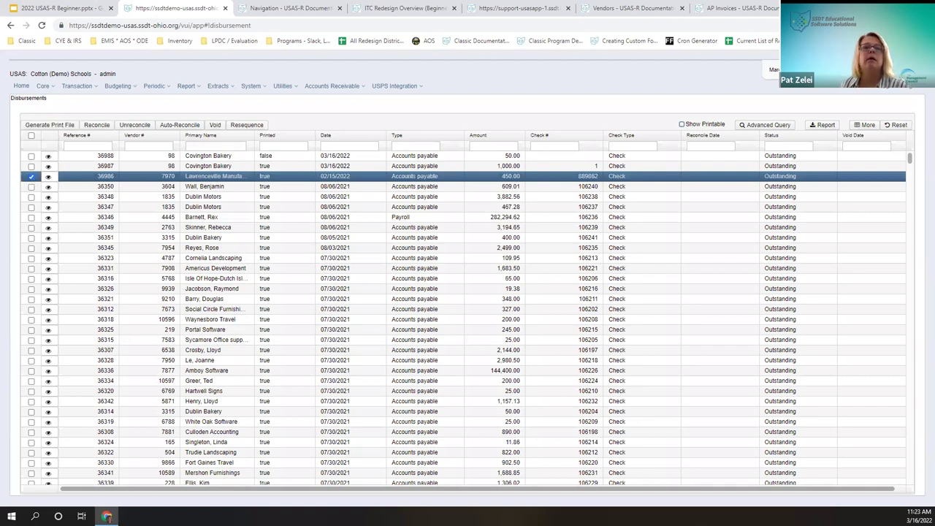
click(32, 177)
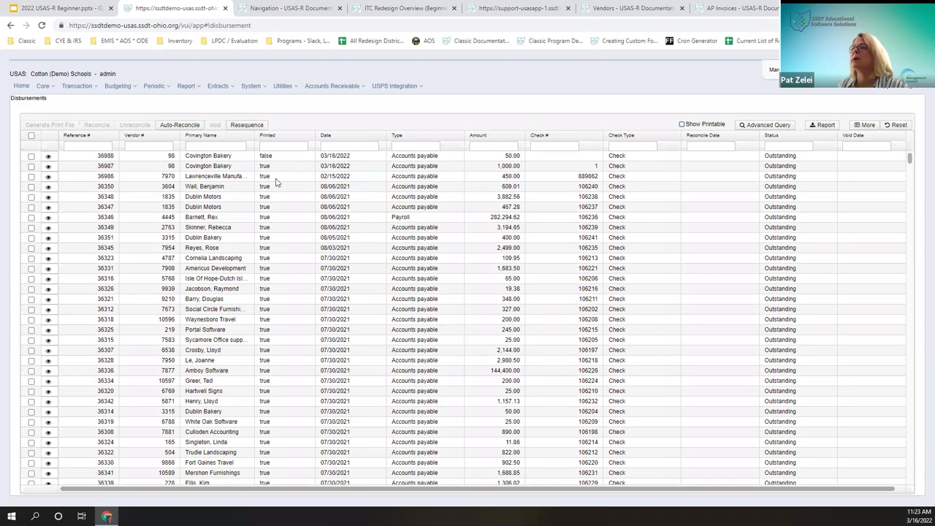
click(31, 176)
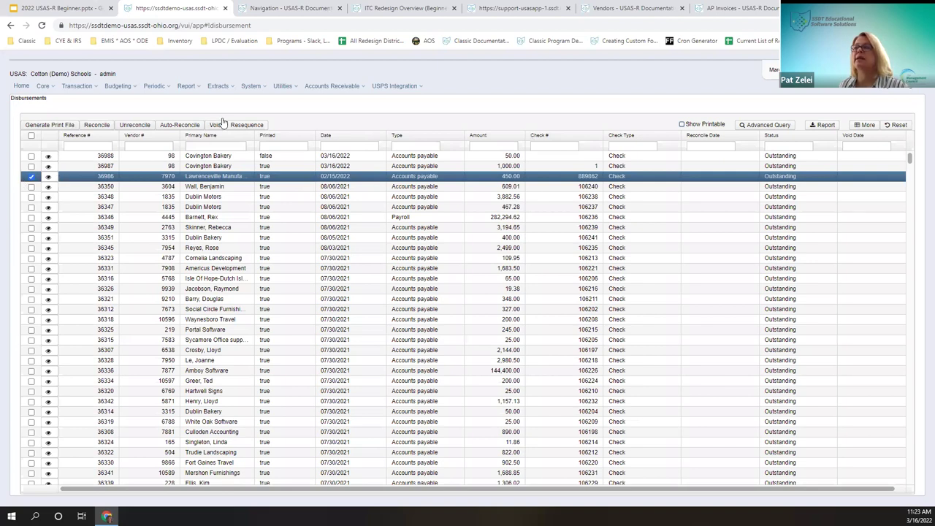
click(215, 126)
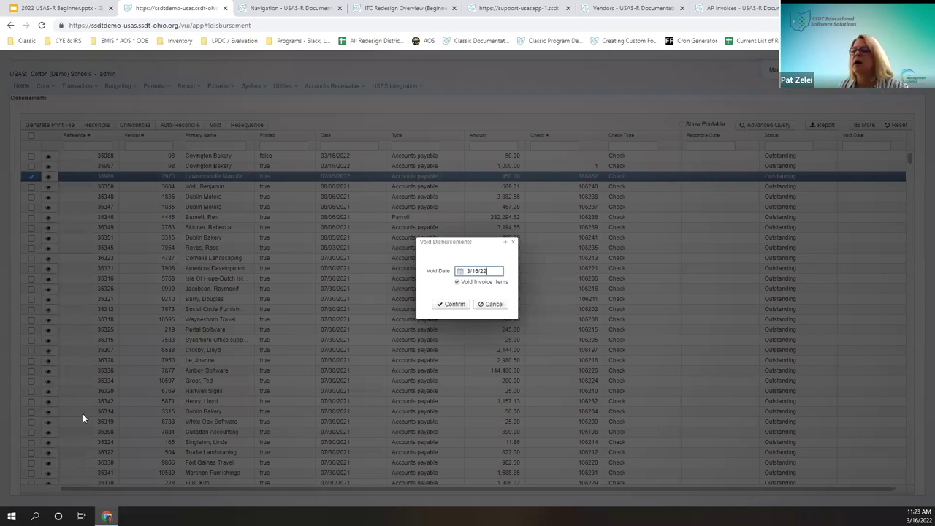
Step: Void Lawrenceville Manufacturing check 889862 (disbursement 36986) as of 3/16/22, leaving invoice items unvoided
click(484, 282)
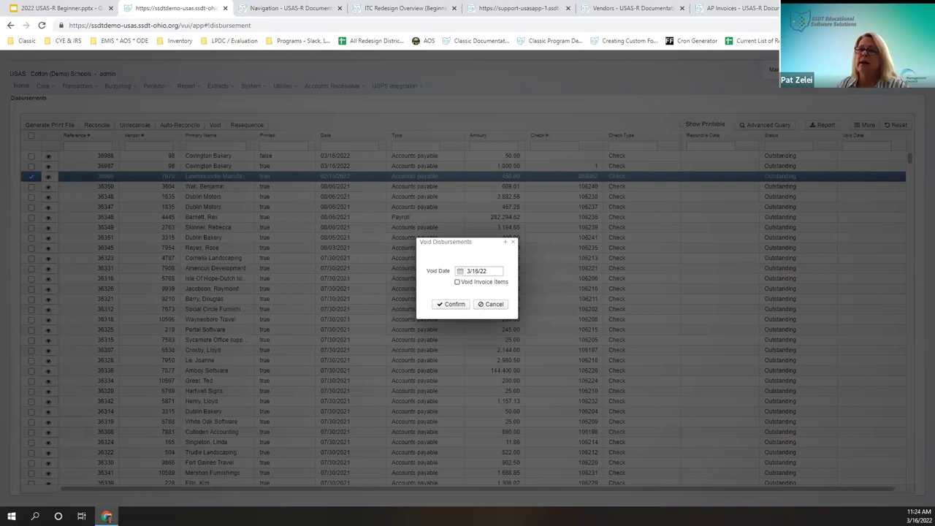
click(491, 304)
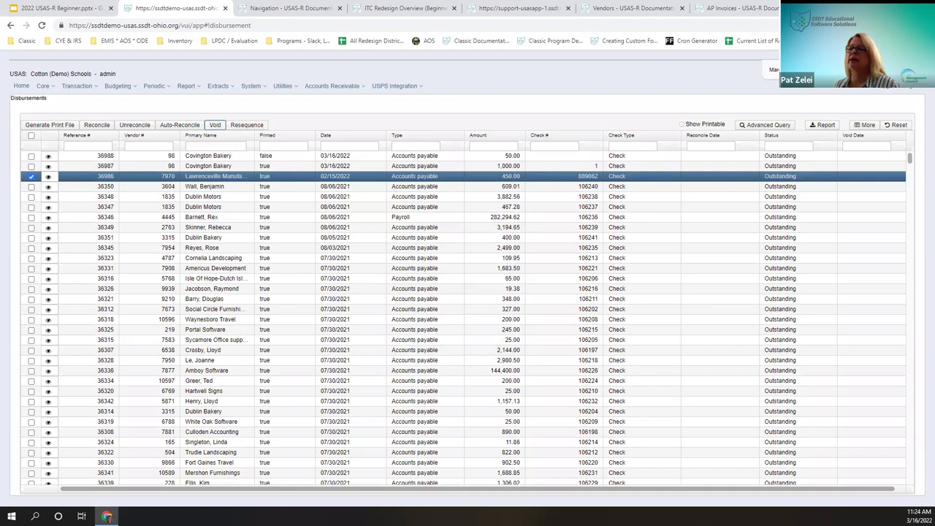
click(214, 125)
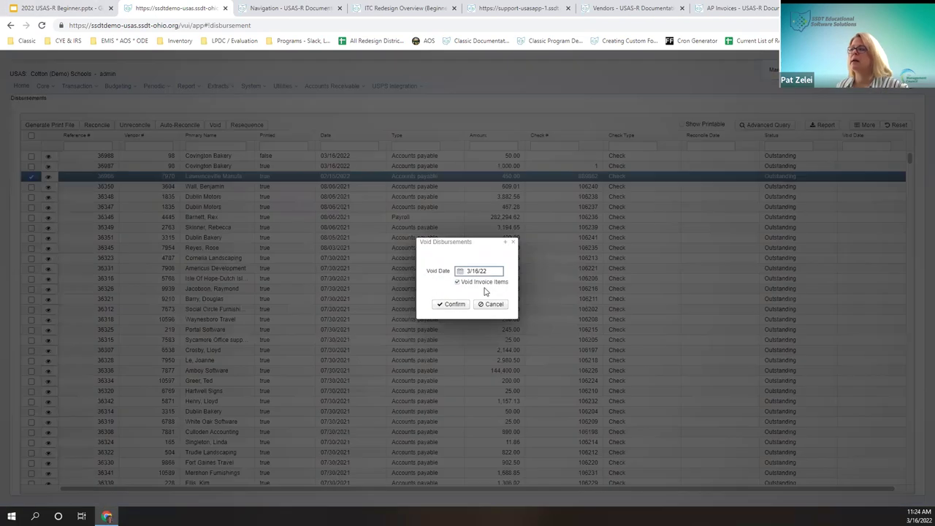
click(482, 283)
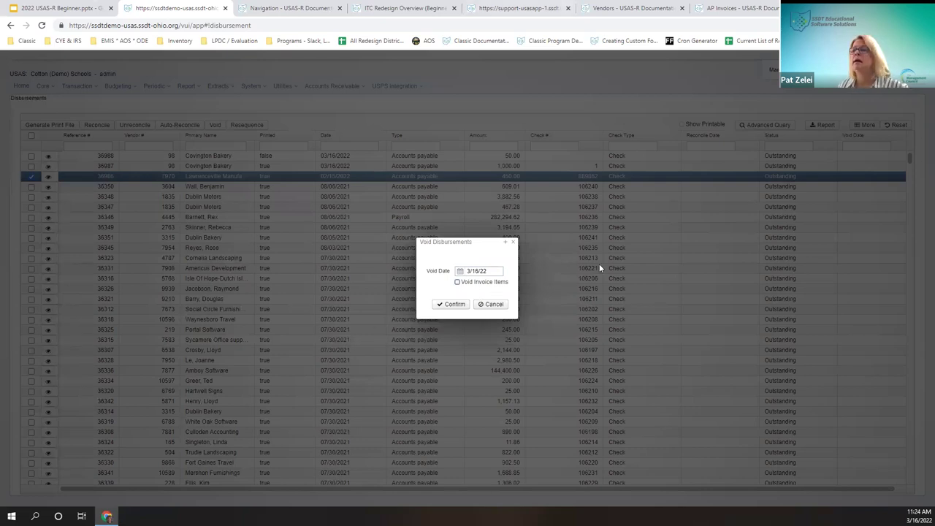
click(448, 306)
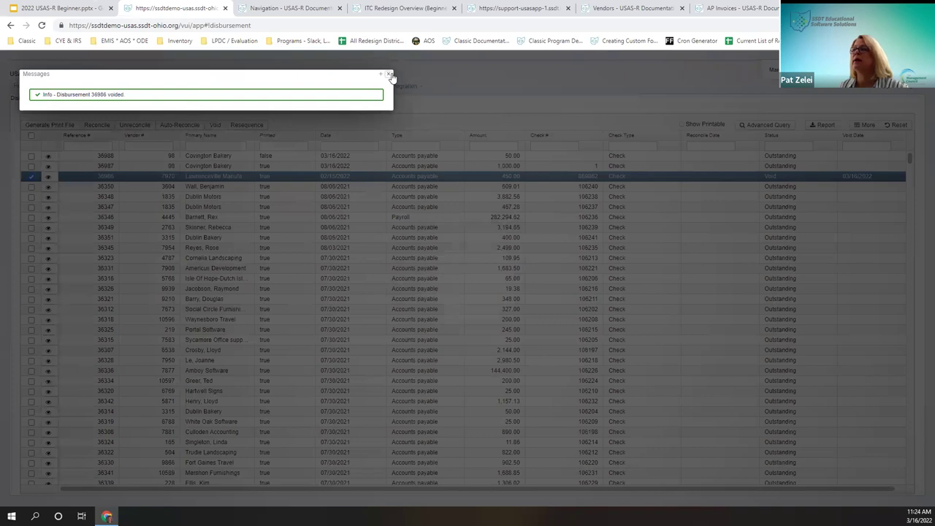
click(388, 74)
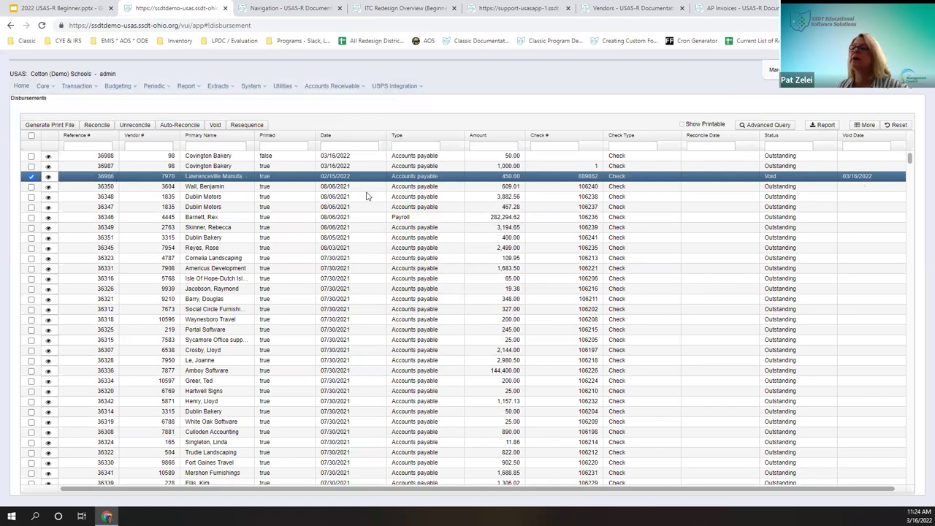
drag(577, 177, 599, 178)
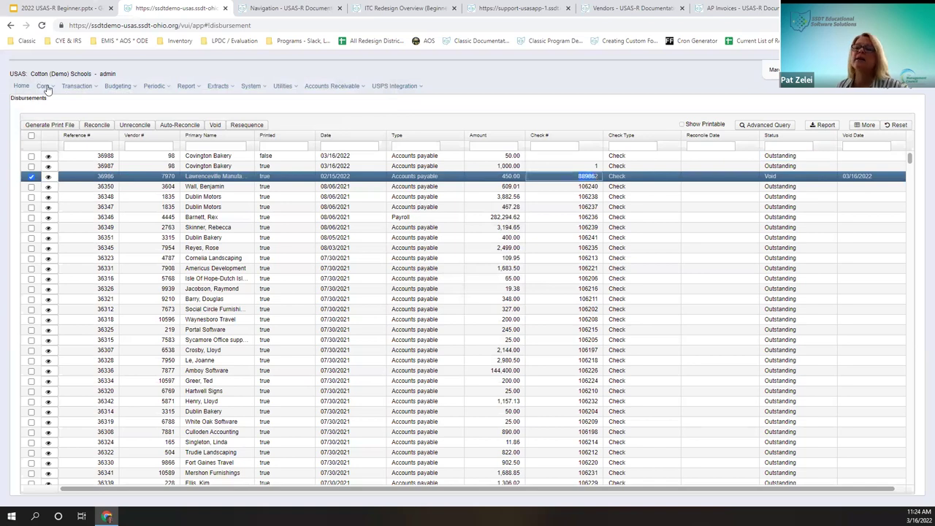
Step: Open the payables detail view and select the Lawrenceville Manufacturing payable
click(80, 86)
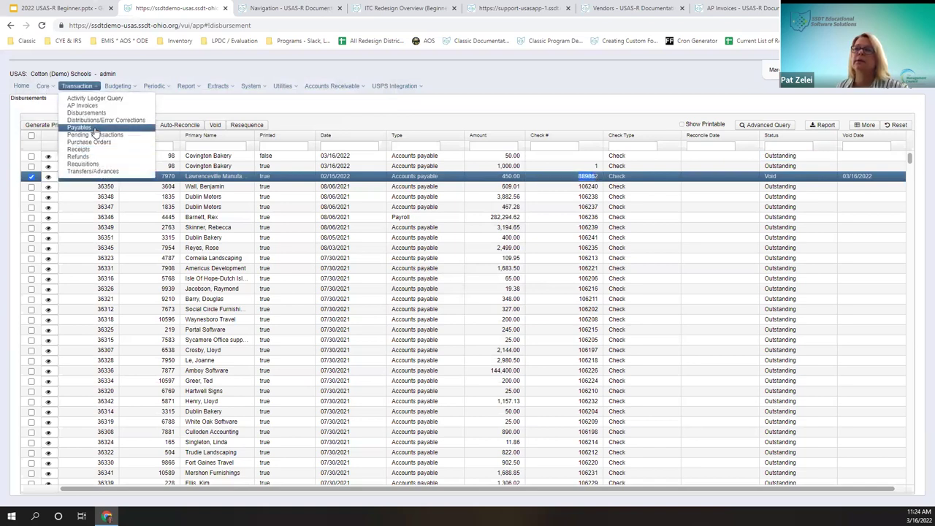
click(78, 128)
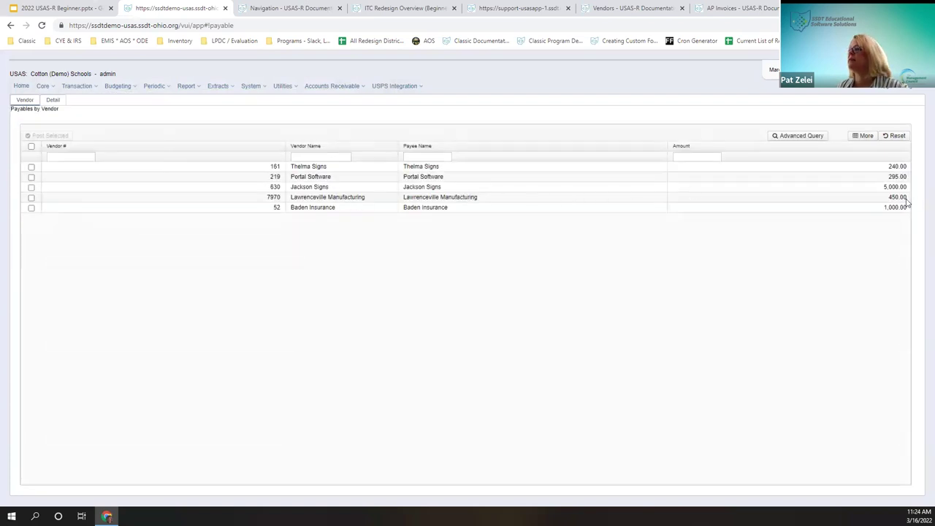
click(56, 101)
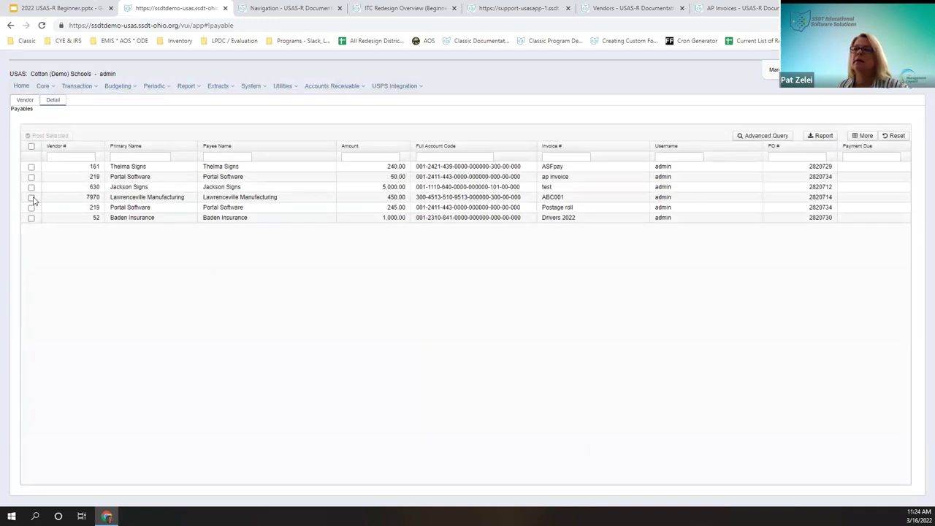
click(32, 198)
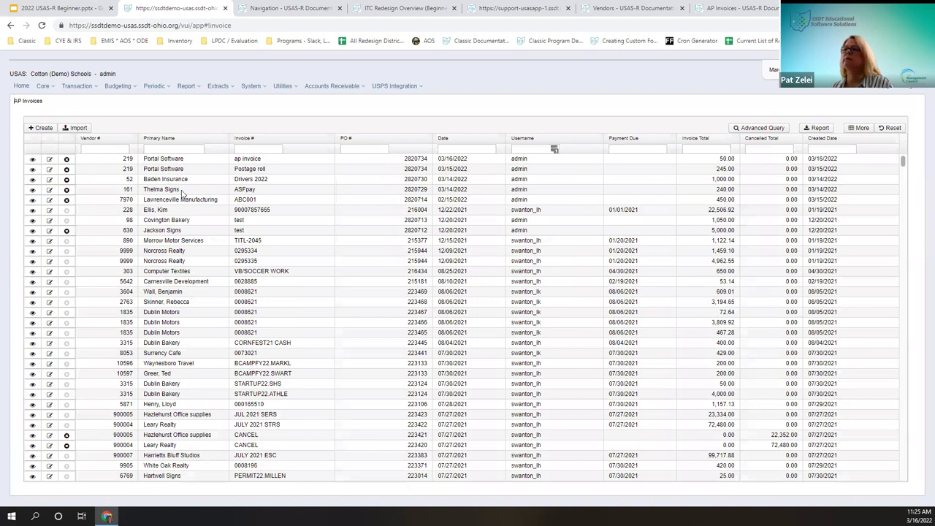
Step: Change invoice ABC001's Small Boards amount from 450.00 to 700.00 and save it
click(49, 199)
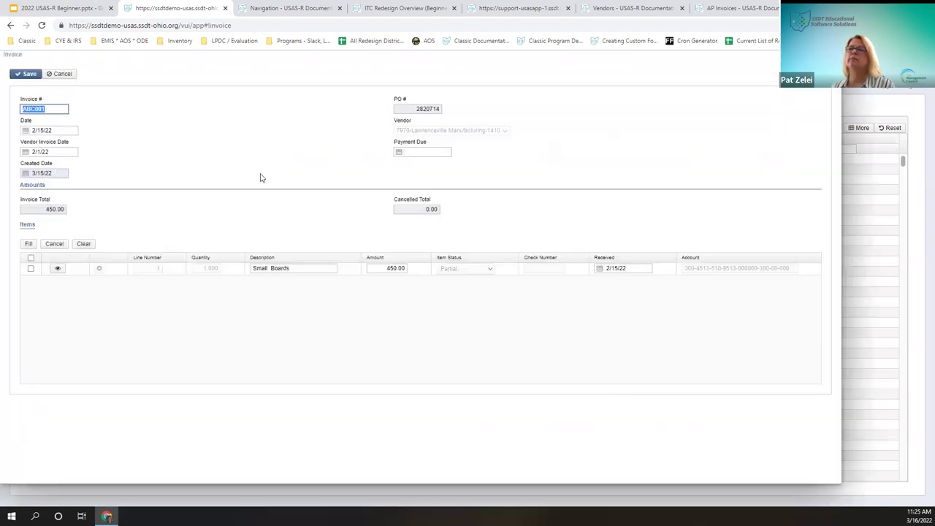
click(395, 268)
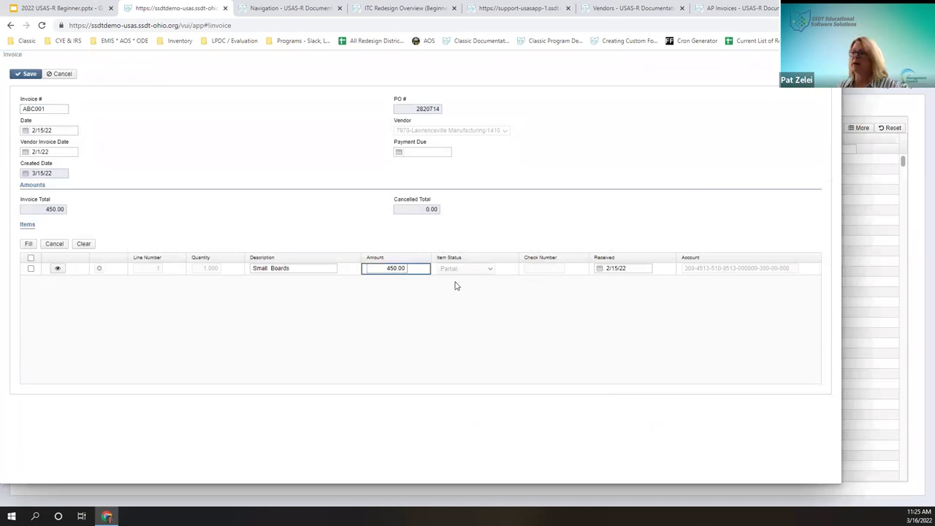
double_click(389, 267)
text(700)
click(28, 74)
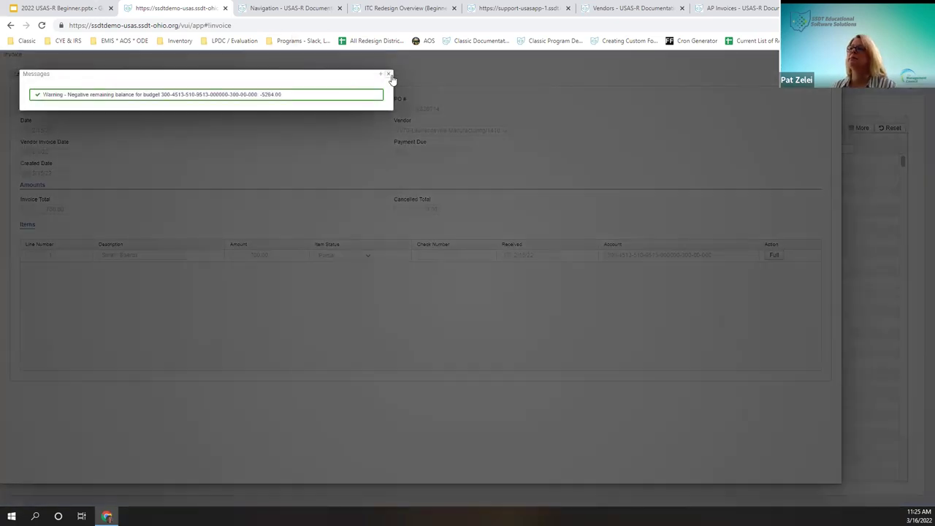
click(390, 75)
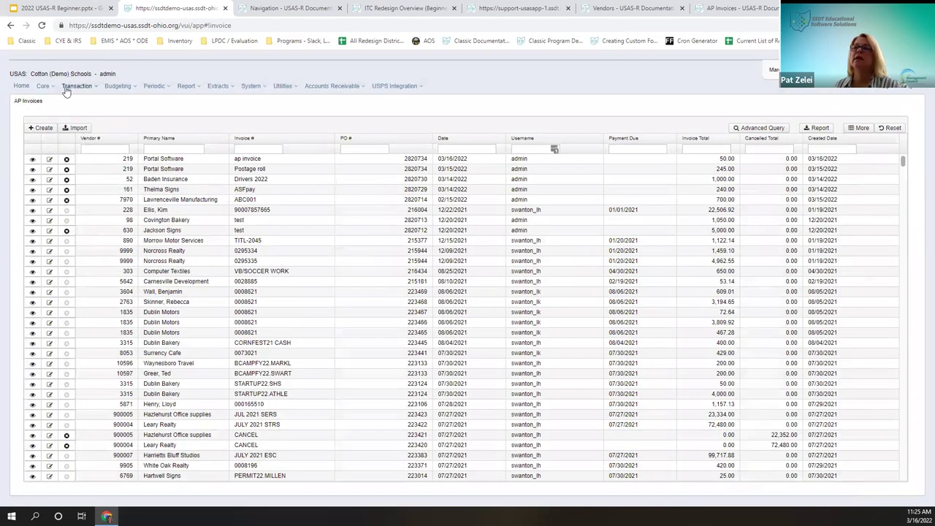
click(77, 85)
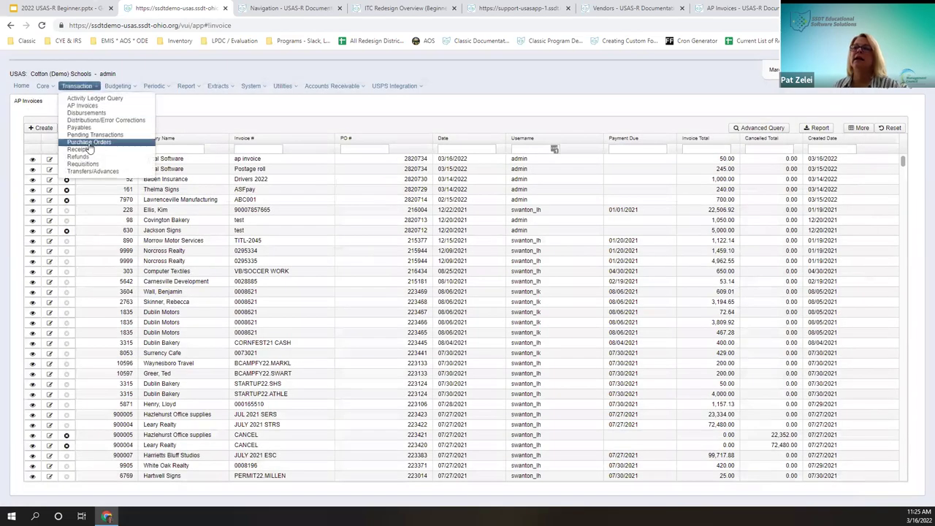
Step: Confirm the Lawrenceville Manufacturing payable shows 700.00, then go to the disbursements list
click(82, 128)
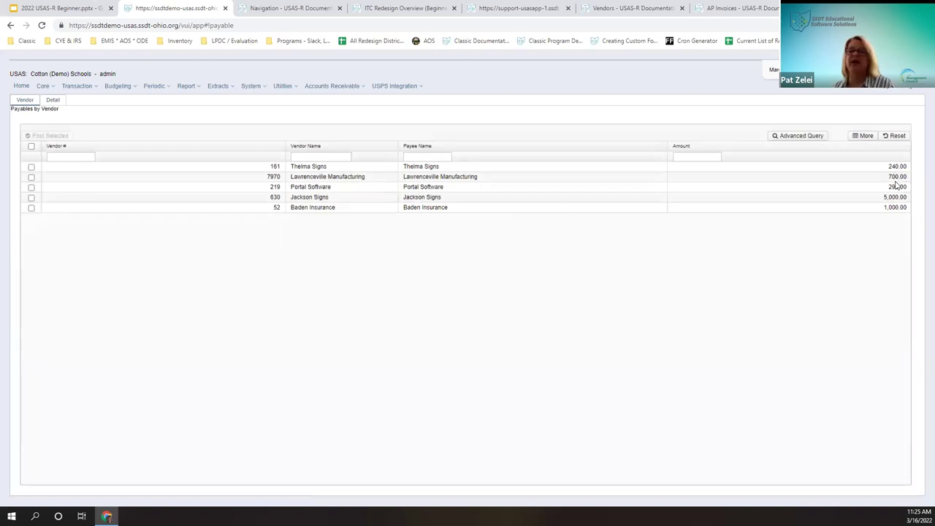
click(33, 177)
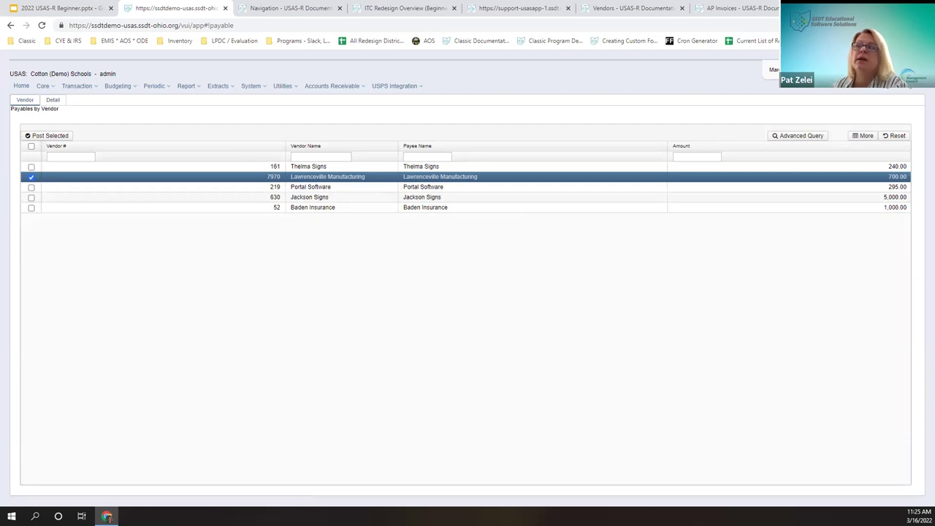
click(73, 86)
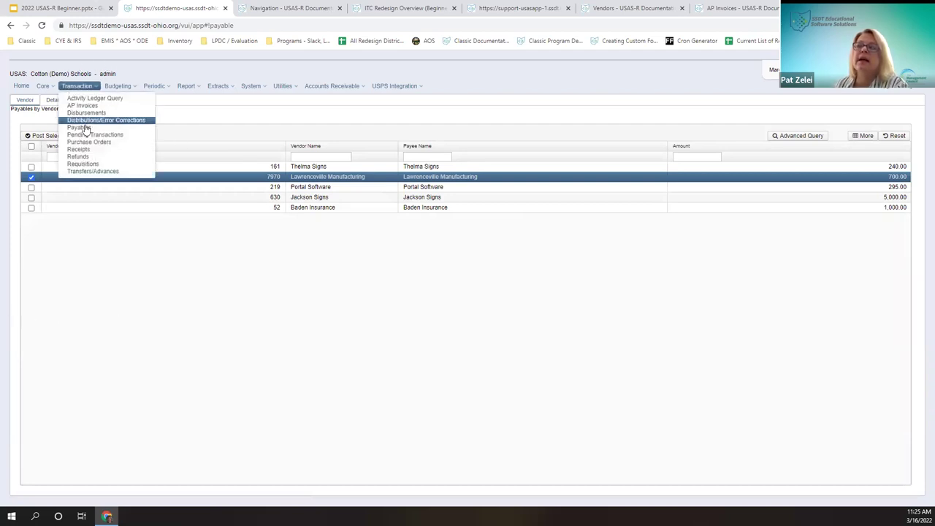
click(87, 113)
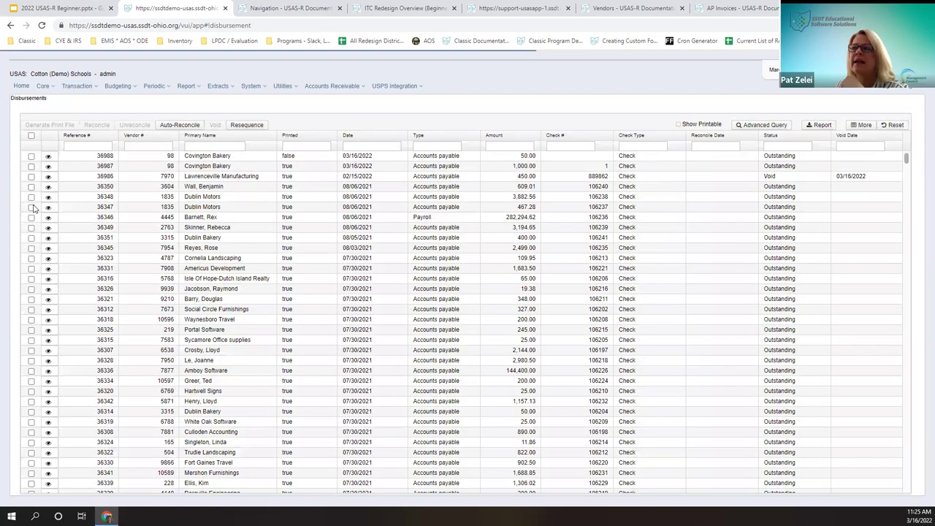
Step: Start voiding Dublin Bakery disbursement 36351, toggle the invoice-items option, then cancel
click(31, 237)
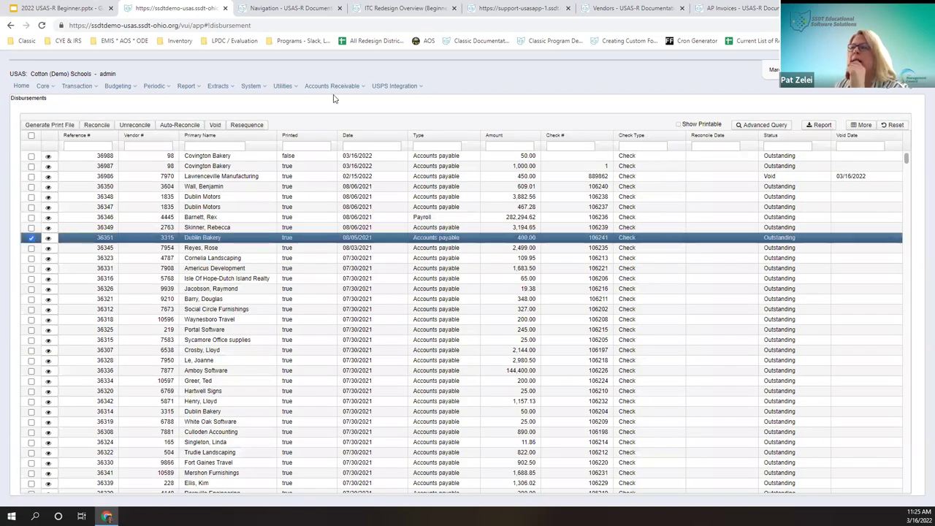
click(213, 126)
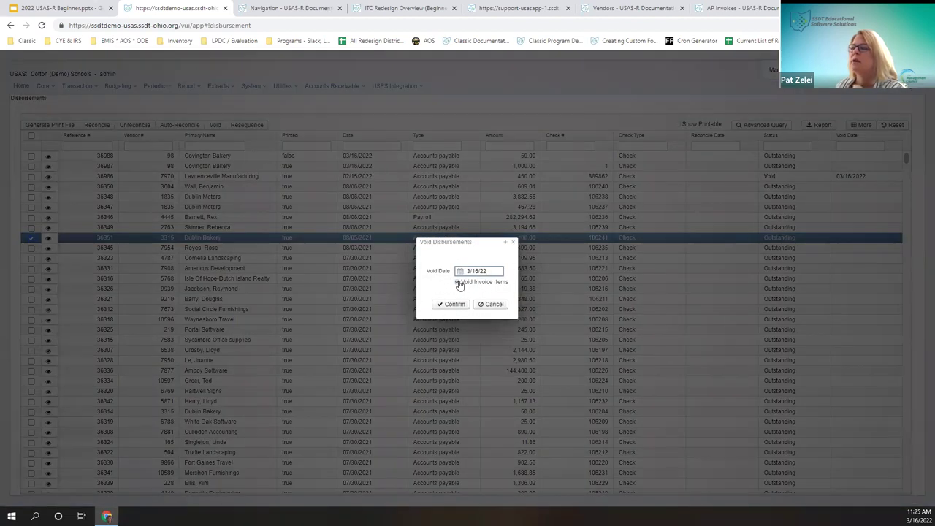
click(458, 282)
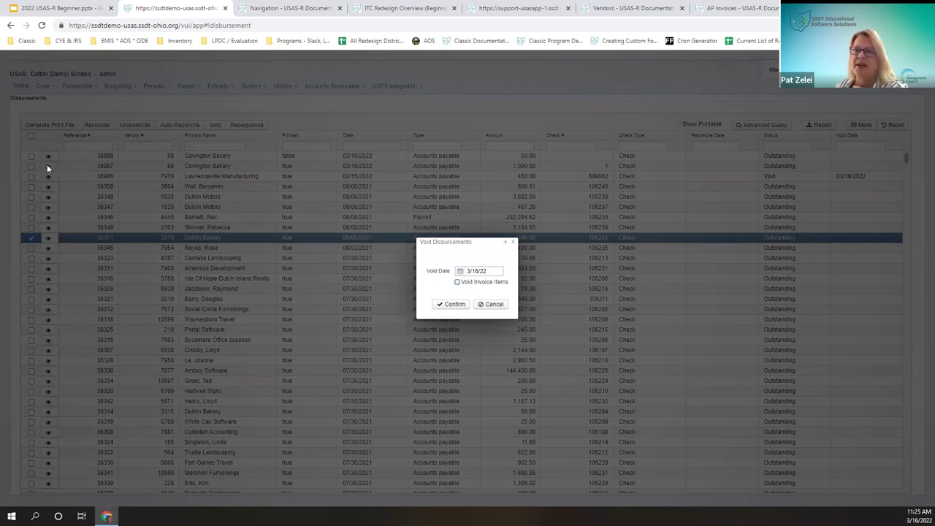
click(458, 282)
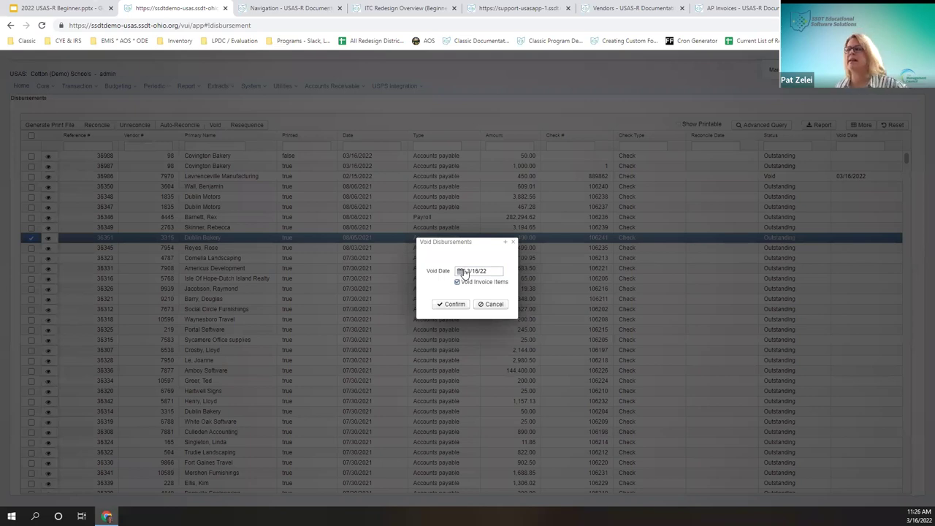
click(494, 305)
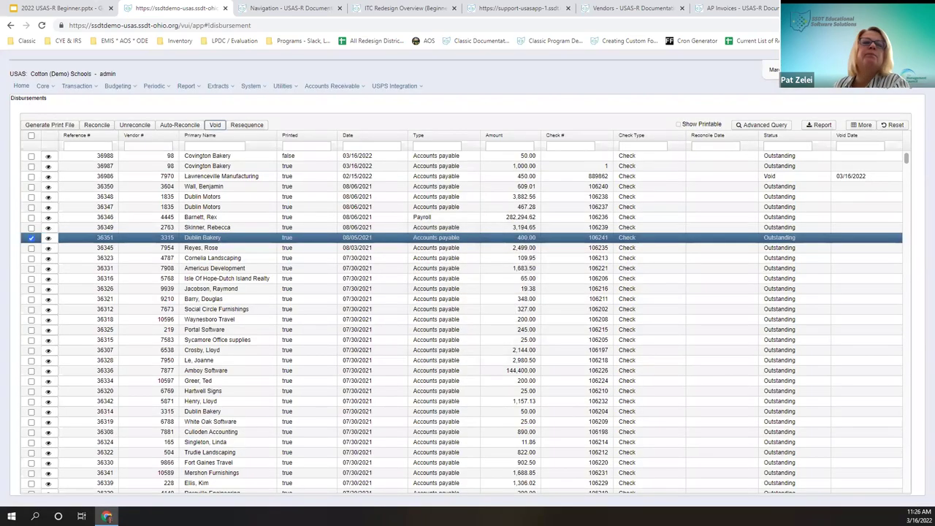
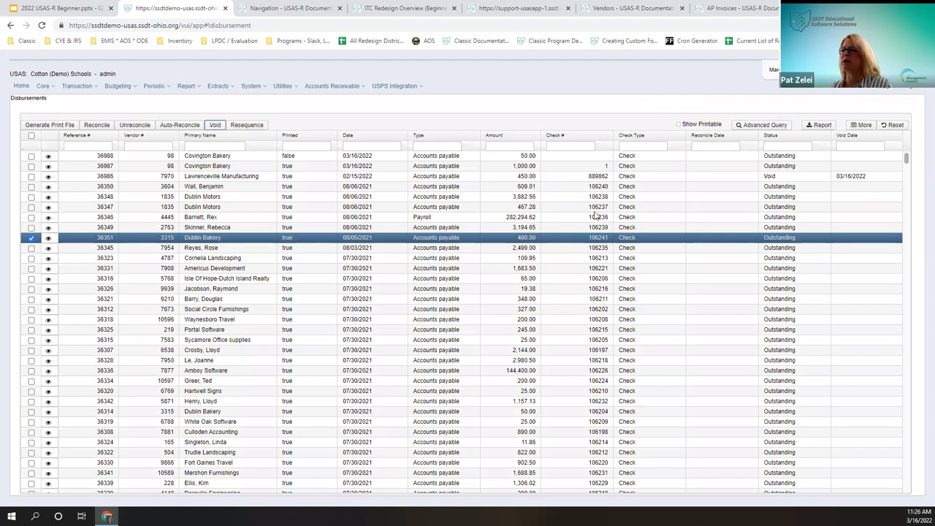
Step: Dismiss the browser context menu and open Transaction > Activity Ledger Query
right_click(598, 160)
click(582, 114)
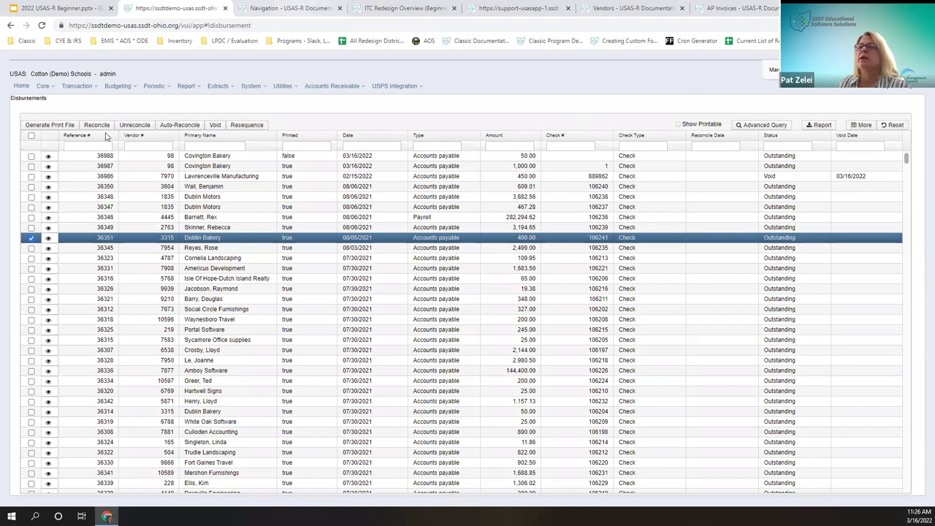
click(78, 90)
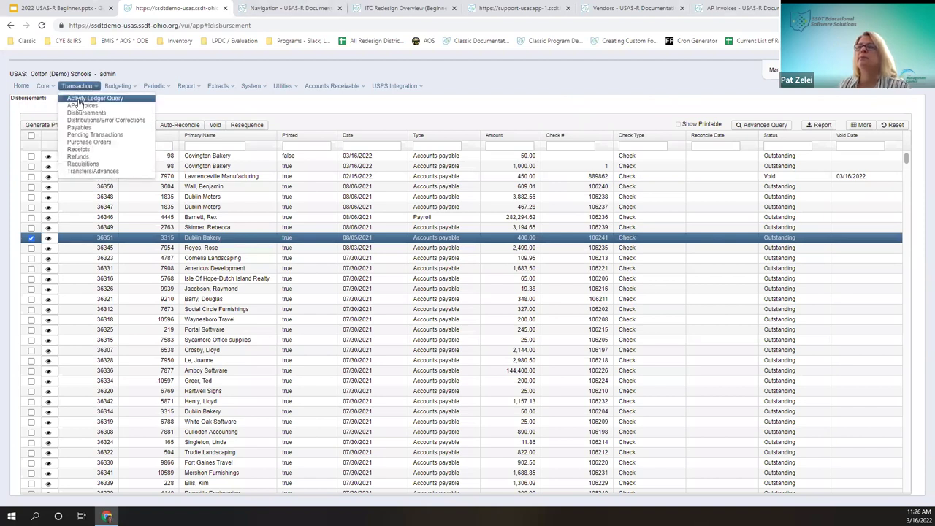
click(79, 99)
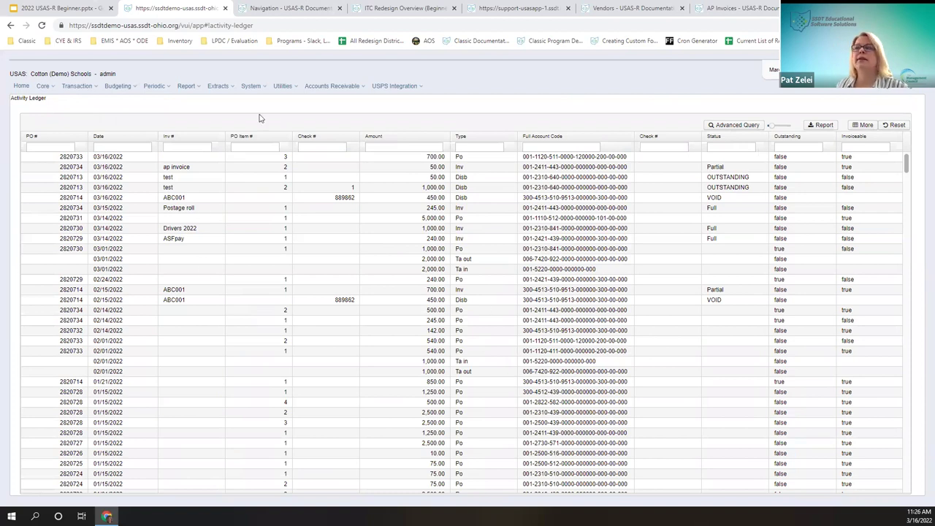
click(863, 126)
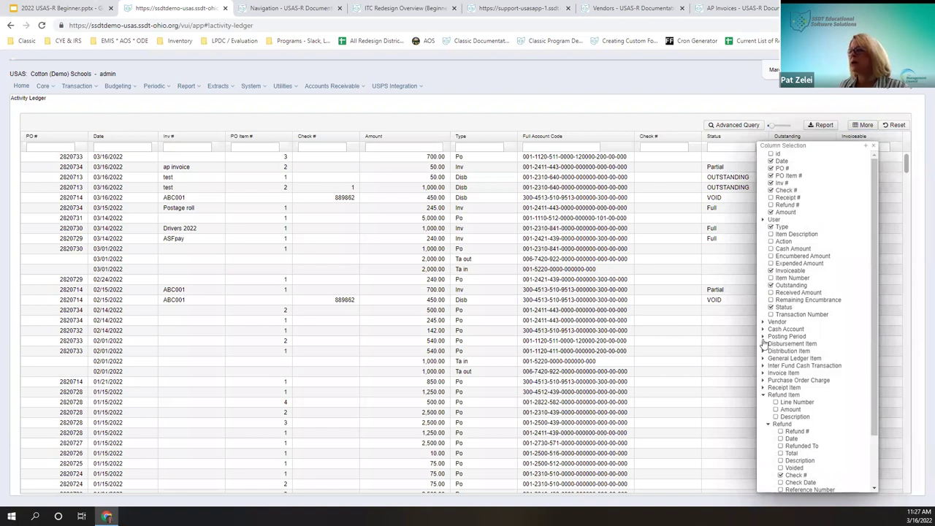
scroll(767, 343, down, 2)
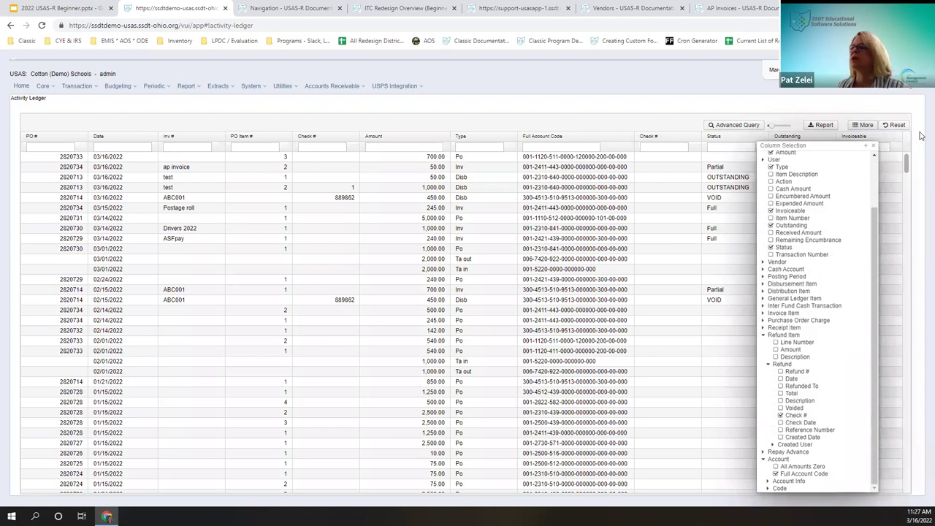
scroll(875, 161, up, 2)
click(863, 125)
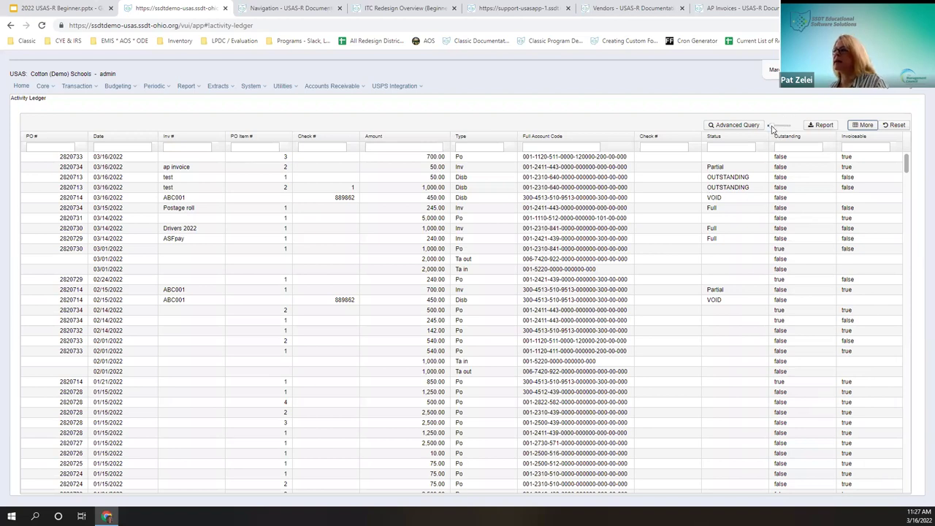
mouse_move(772, 128)
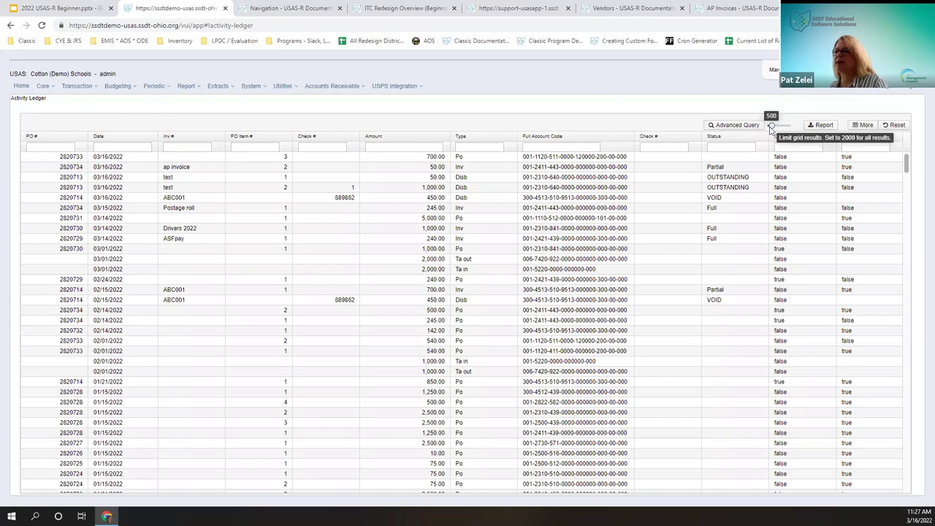
drag(772, 126, 774, 128)
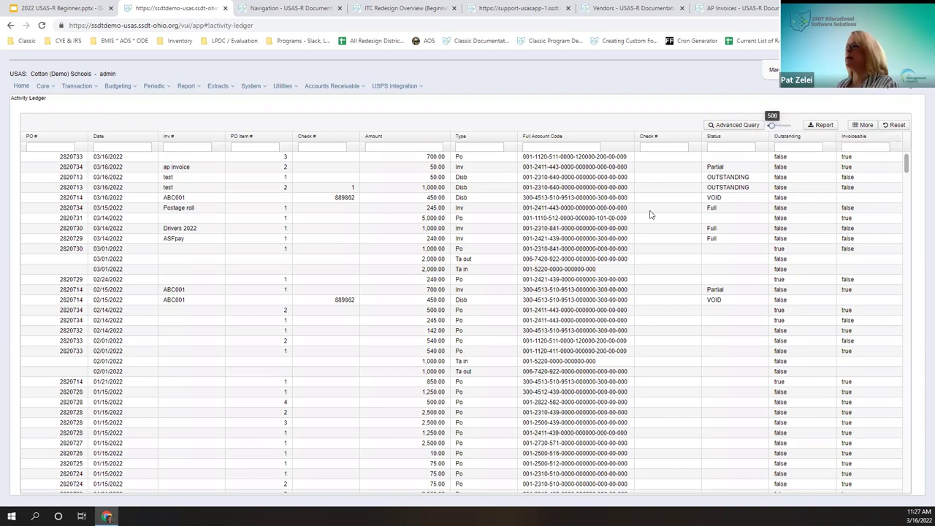
Step: Filter the ledger's Date column to the July 2019 range and scroll through the results
click(250, 149)
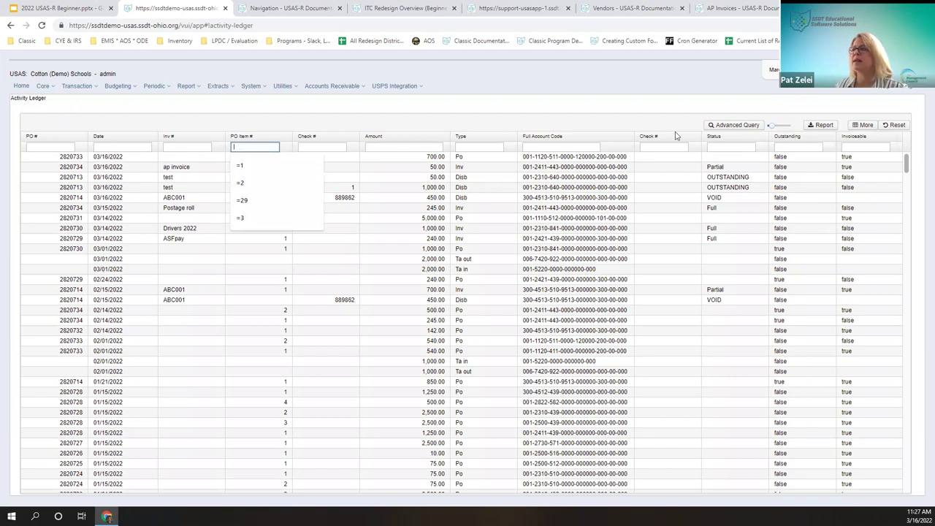
click(499, 143)
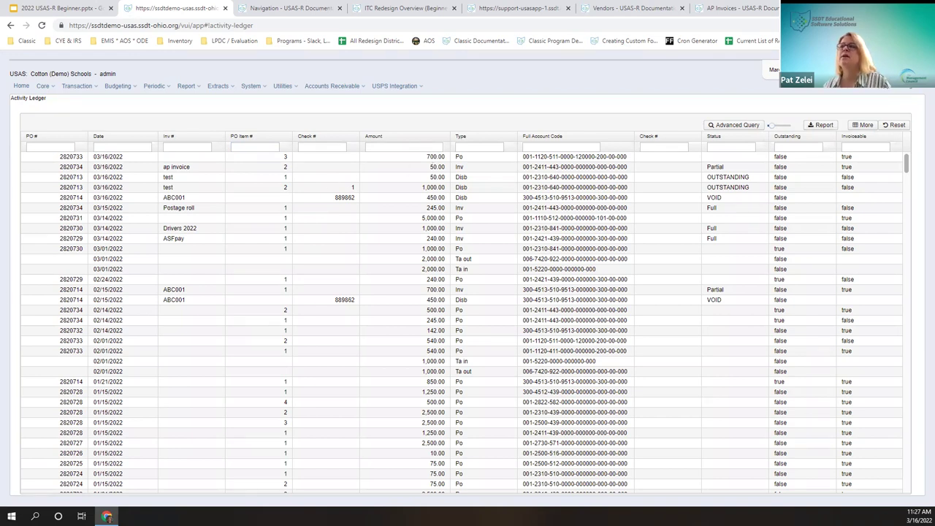
click(122, 147)
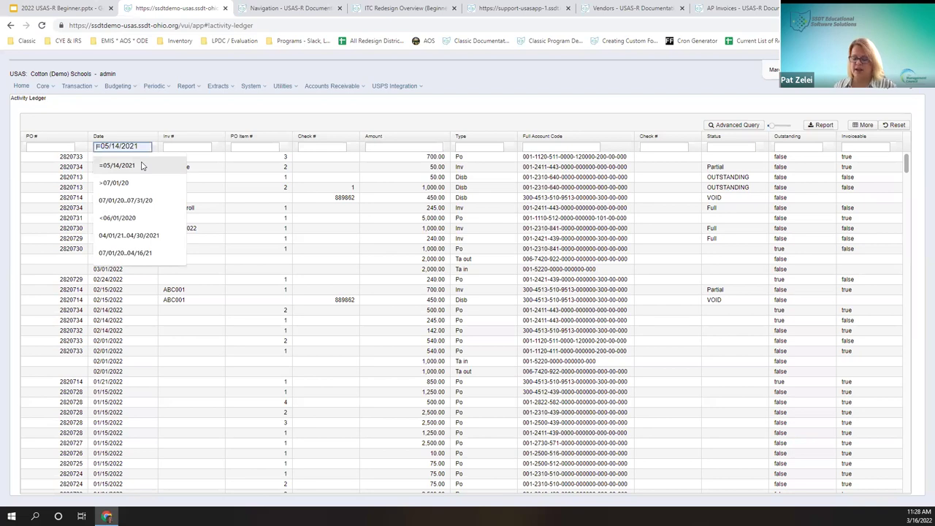
text(07/01/2018)
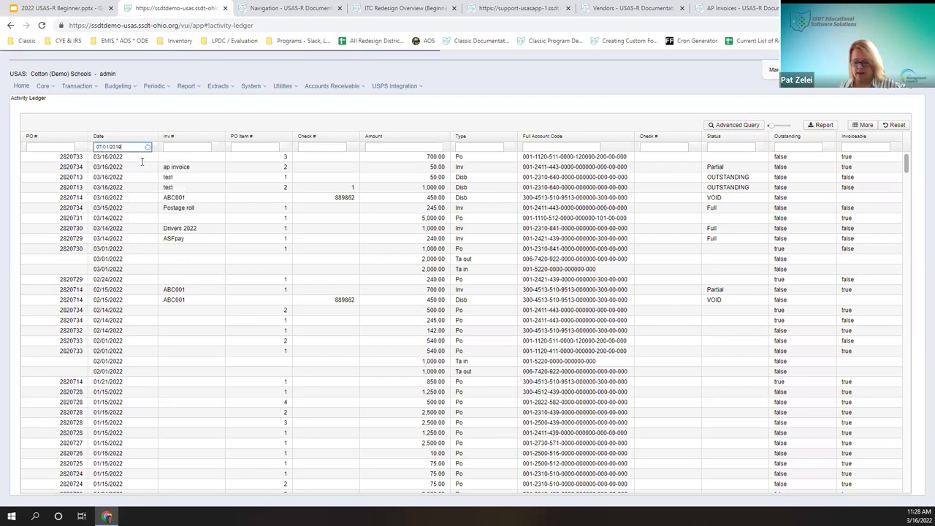
text(..07/31)
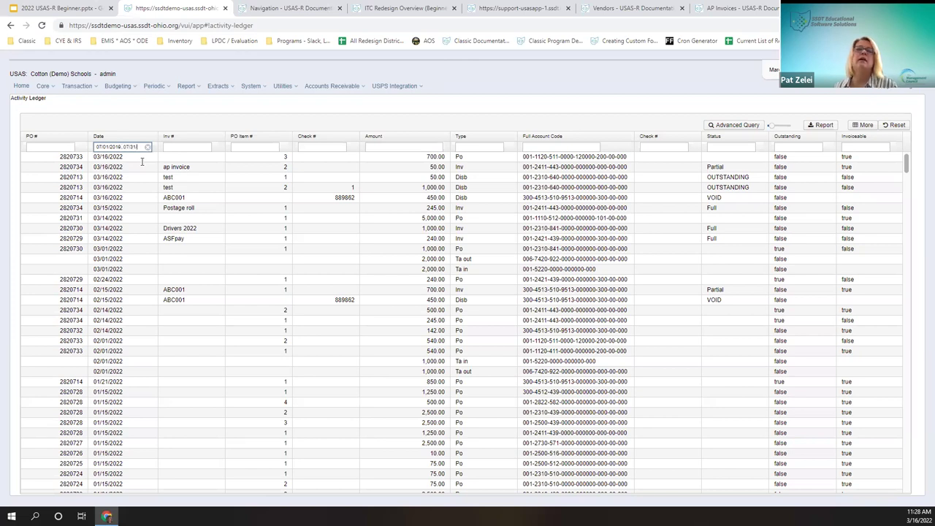
text(/2019)
key(Return)
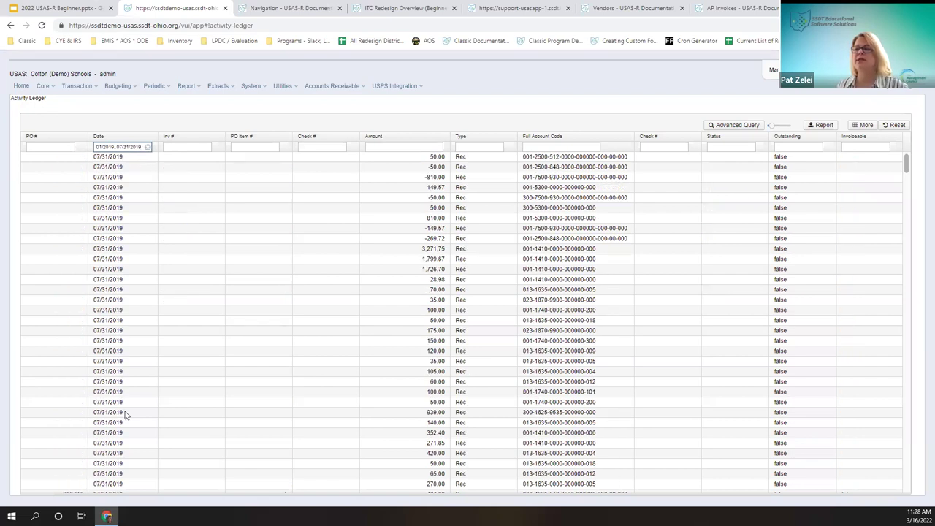
scroll(169, 386, down, 10)
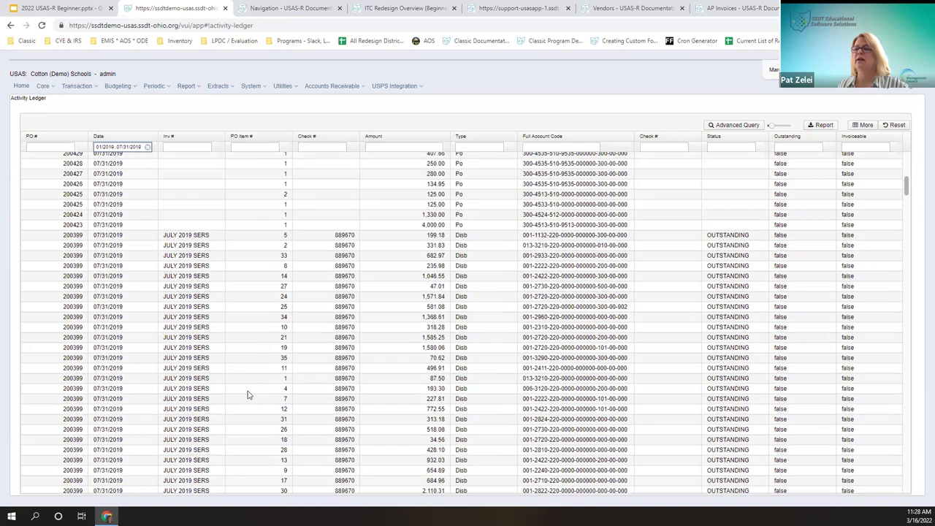
scroll(110, 374, down, 3)
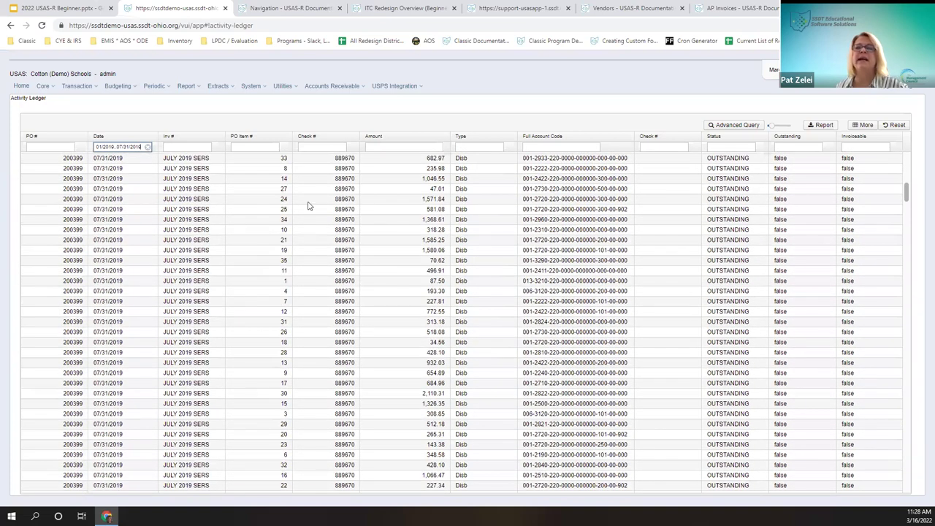
Step: Filter the ledger Type to purchase orders, close the detail panel, then clear the Type filter
click(477, 147)
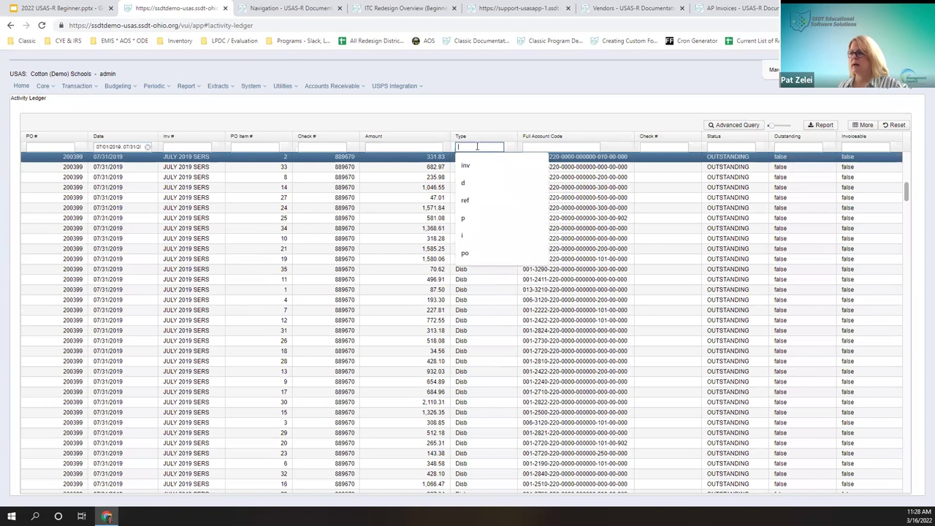
click(469, 219)
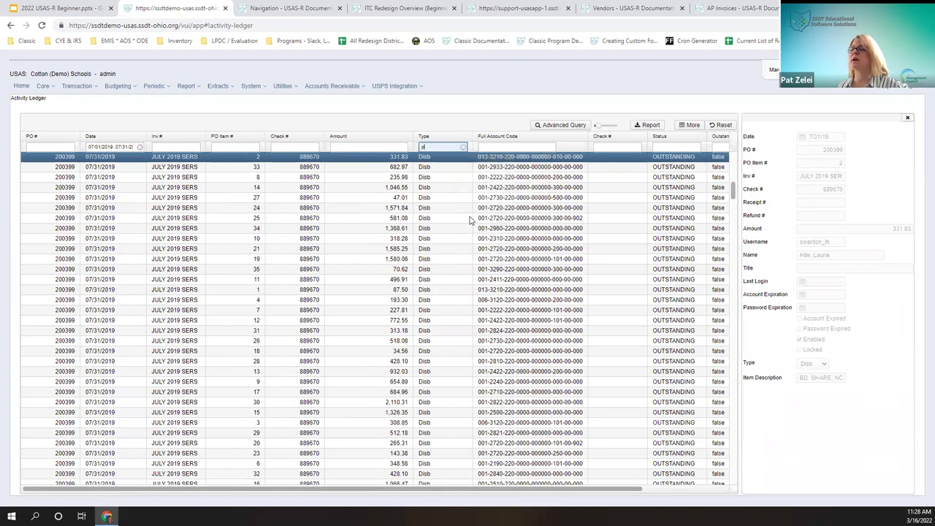
click(908, 118)
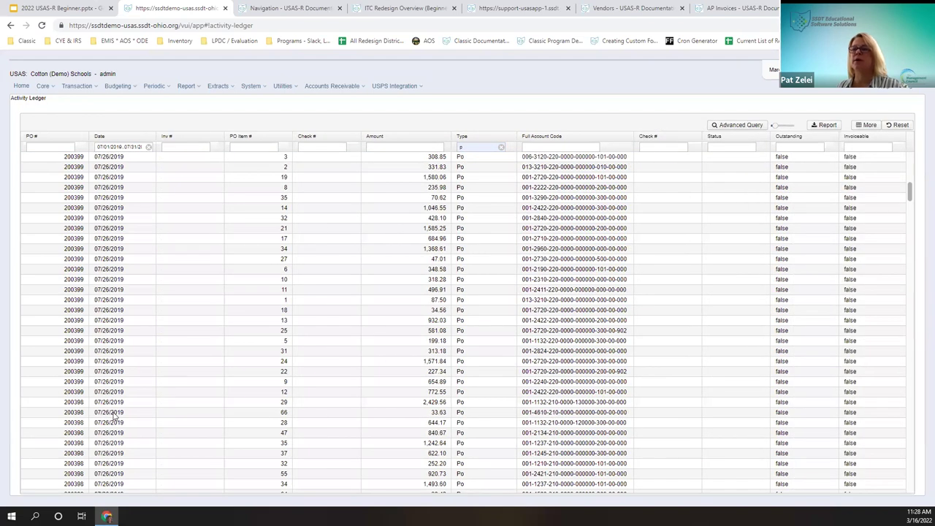
click(470, 145)
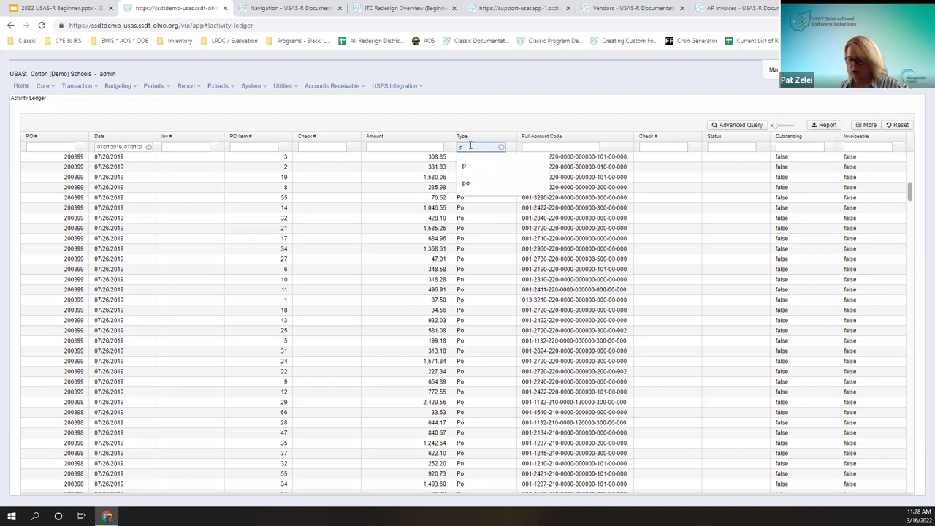
key(BackSpace)
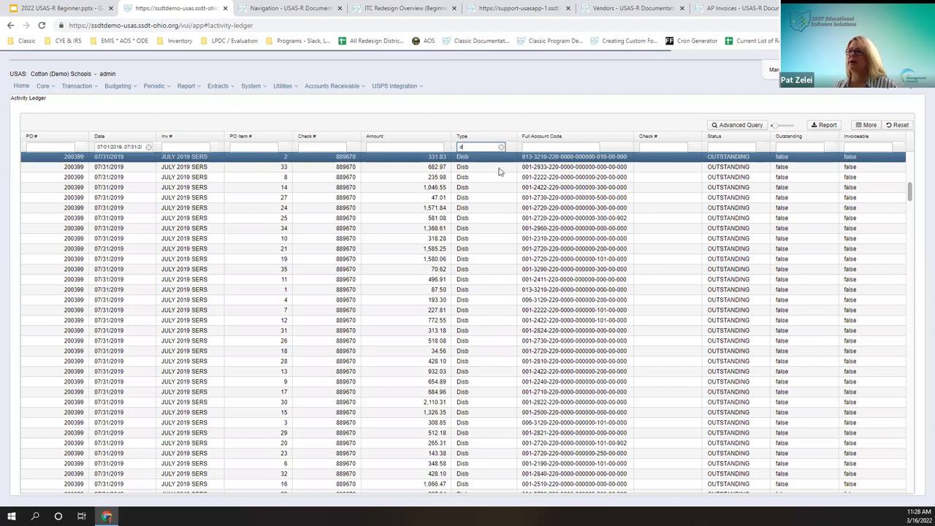
click(501, 147)
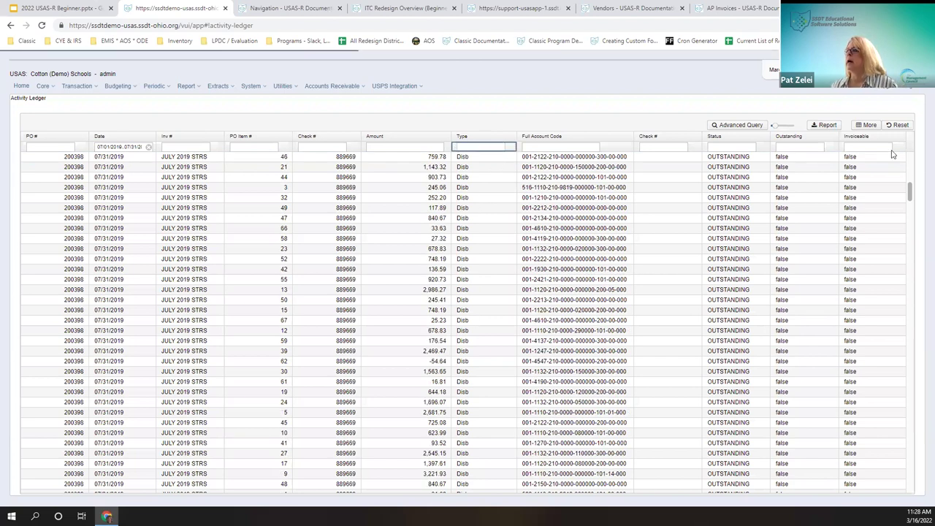
Step: Clear the Outstanding filter and the July 2019 date range filter
click(804, 149)
text(t)
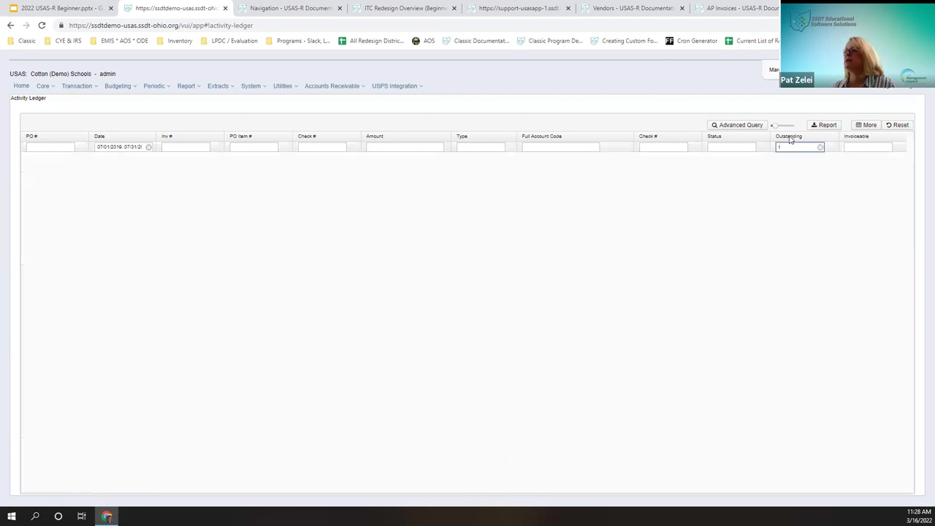
click(820, 148)
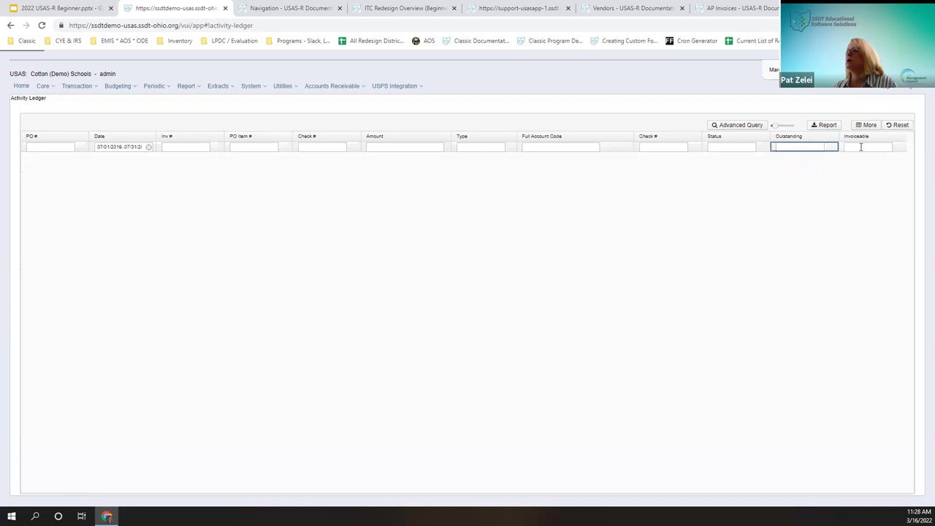
click(862, 147)
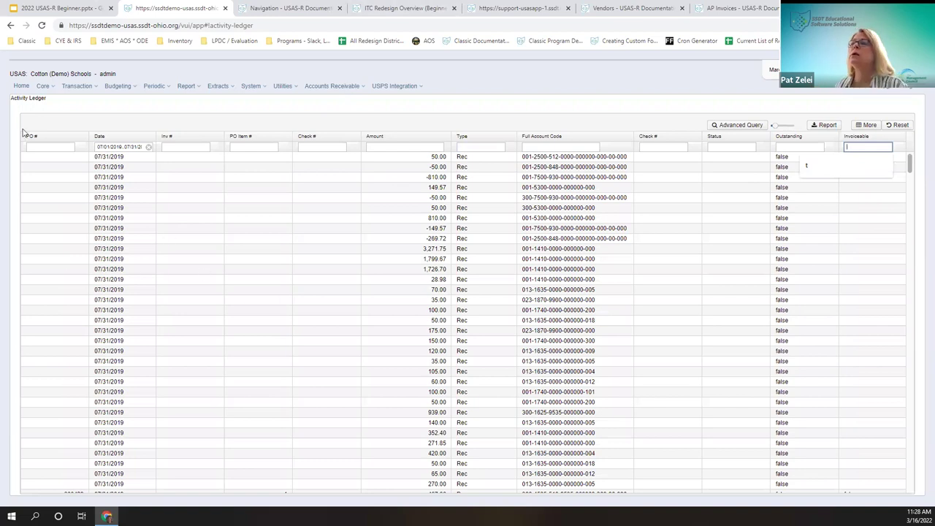
click(148, 147)
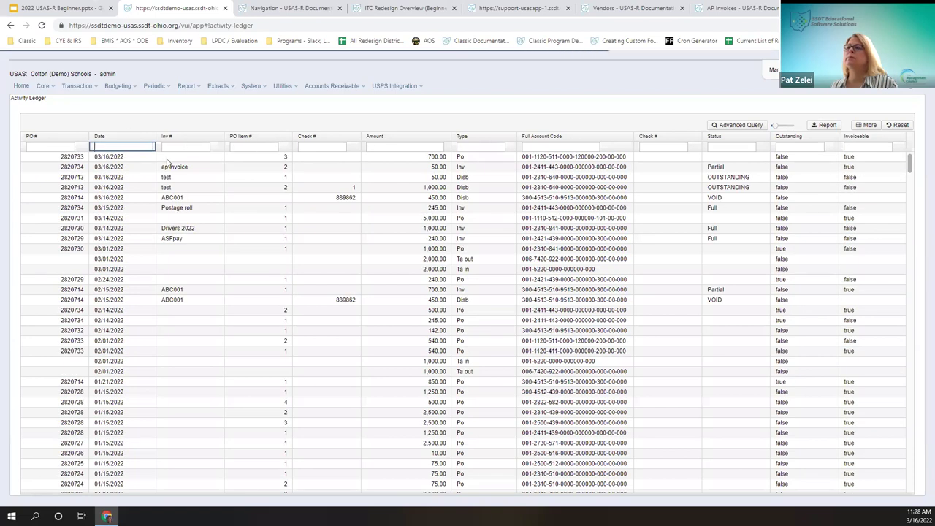
Step: Filter the ledger to PO # 215166 and sort its rows by transaction Type
click(44, 146)
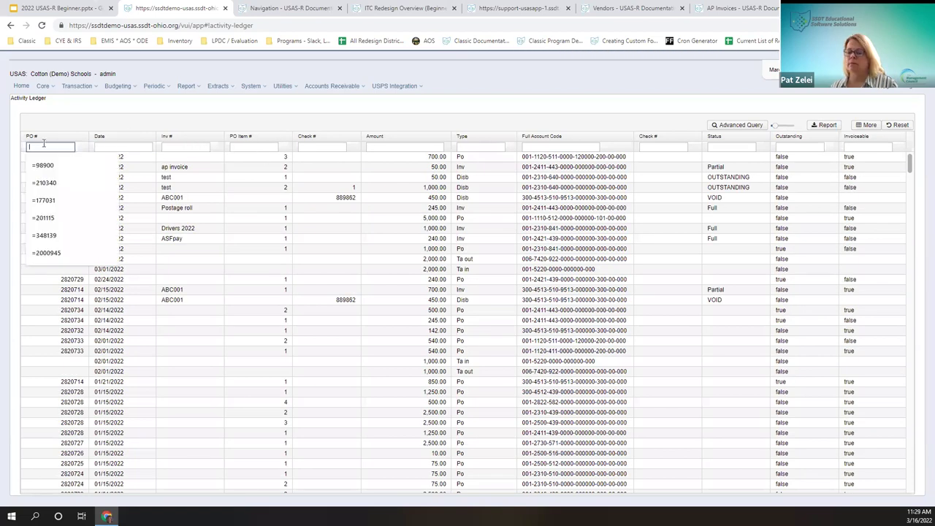
text(=215188)
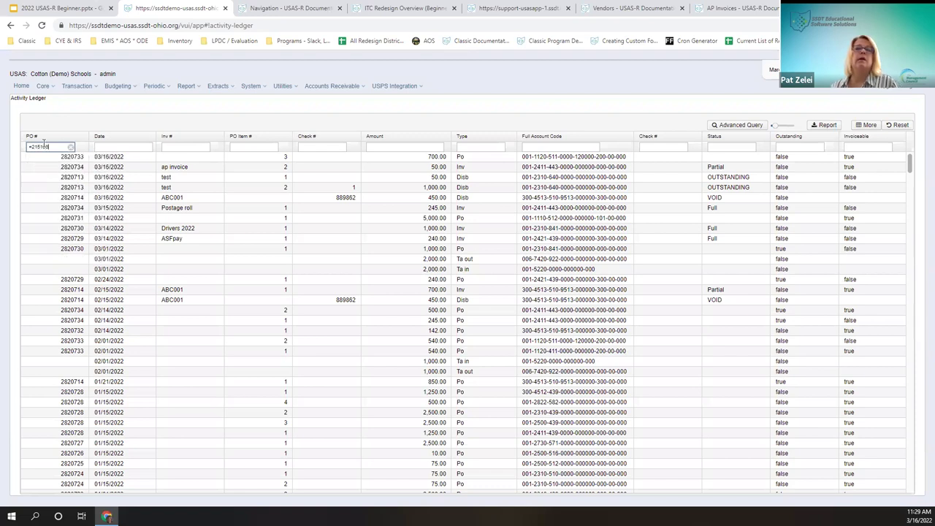
key(Return)
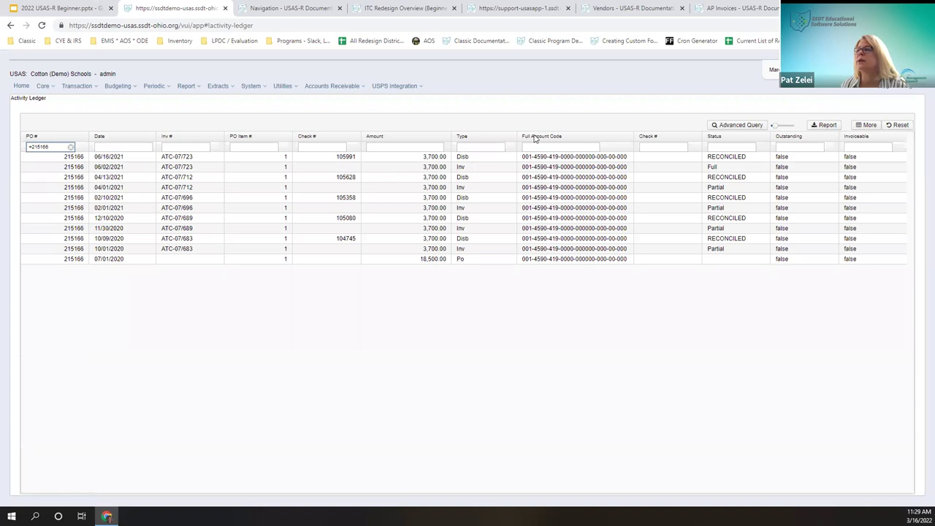
click(496, 138)
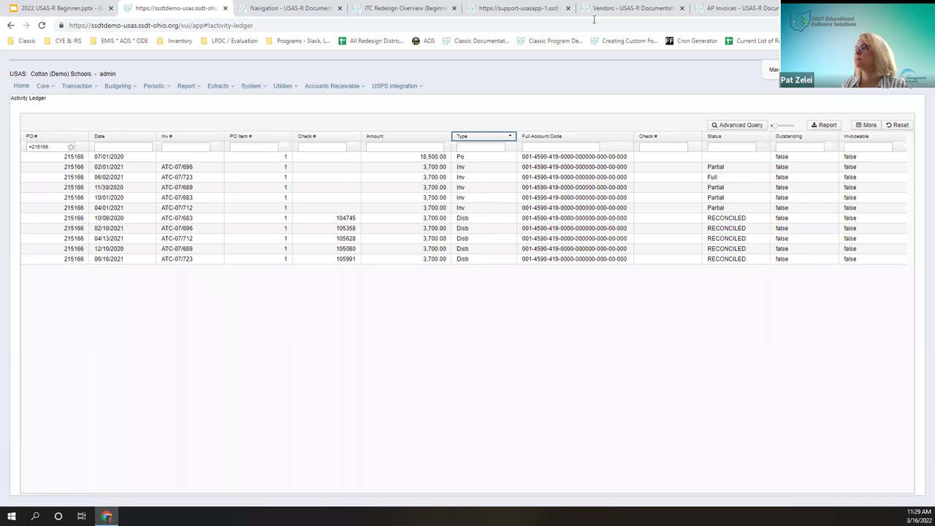
click(77, 86)
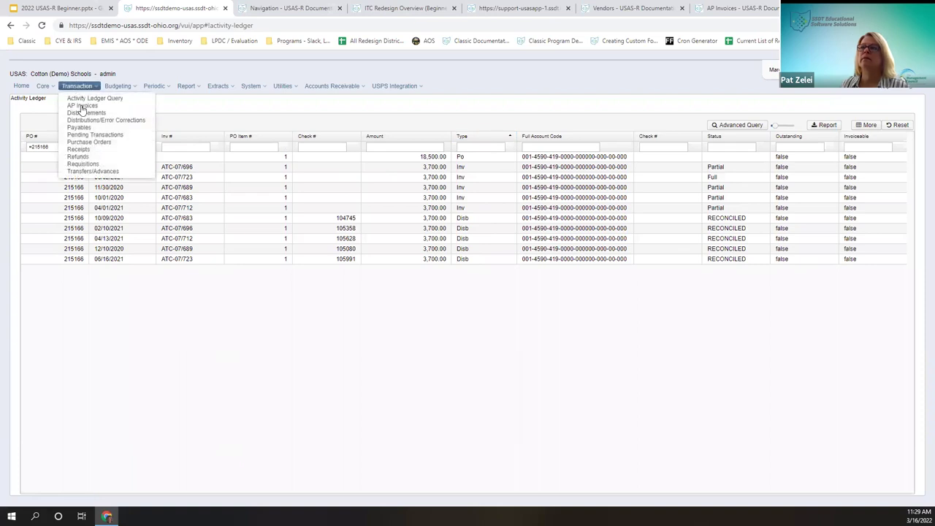
Step: Open Royston Office supplies receipt 221126 and clone it into a new receipt dated 3/16/22
click(104, 151)
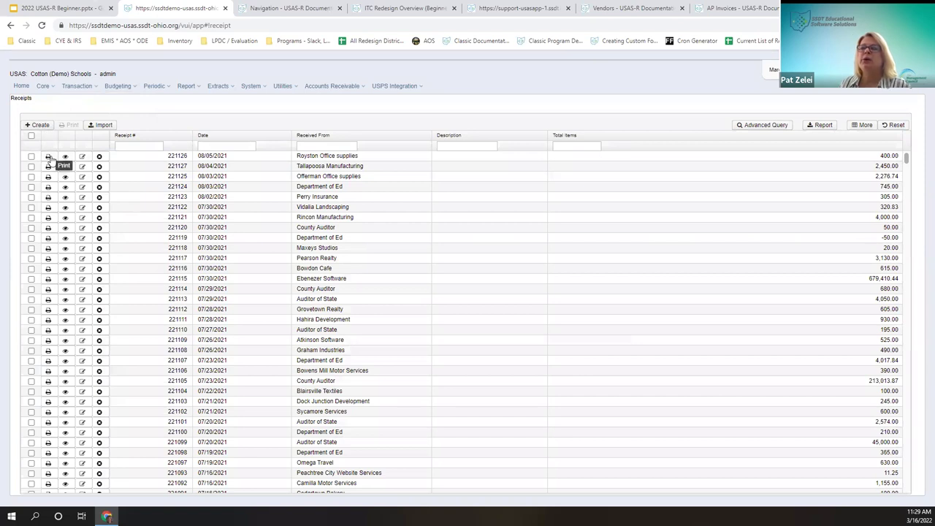
click(64, 158)
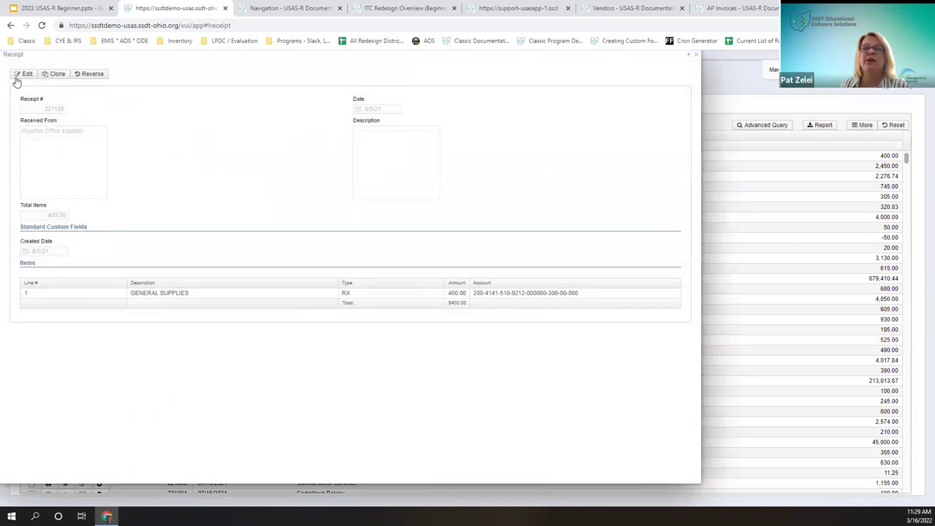
click(58, 74)
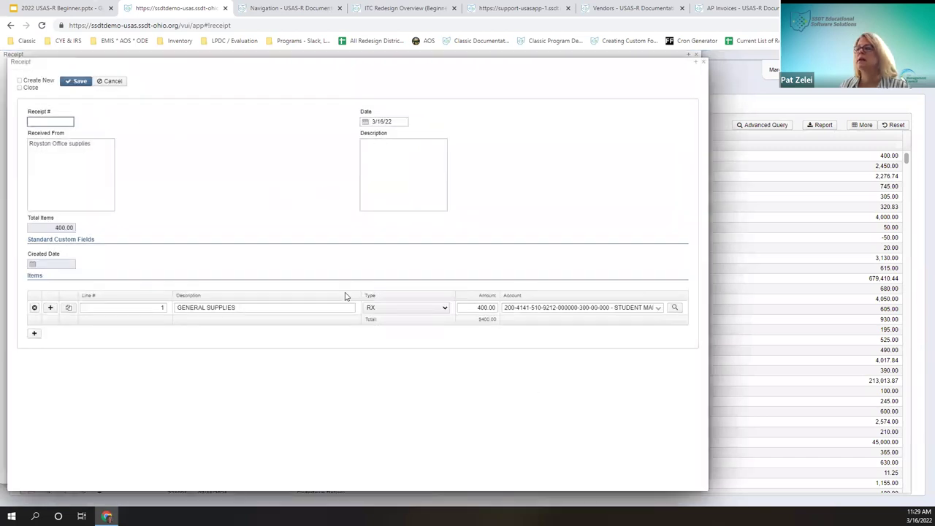
Step: Describe the cloned receipt as 'reciept from prom', tick Close, and save it
click(62, 120)
click(149, 172)
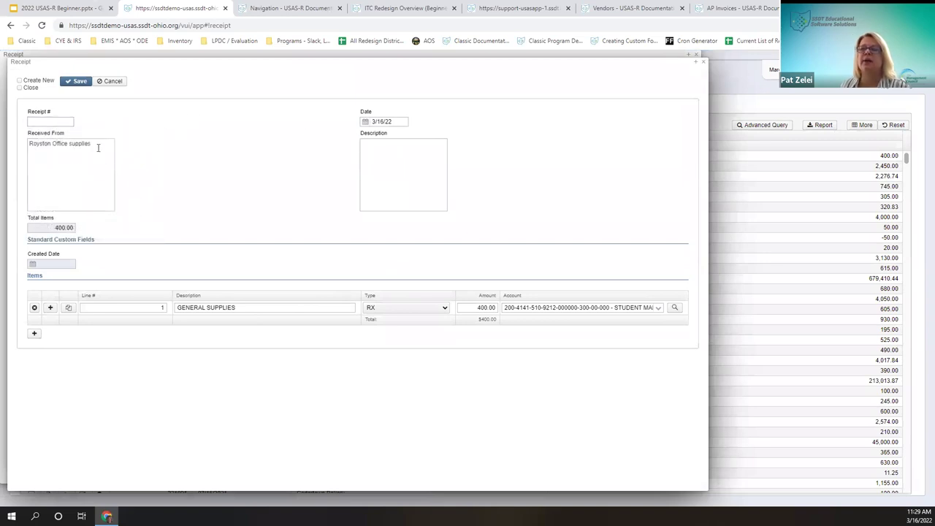
click(422, 177)
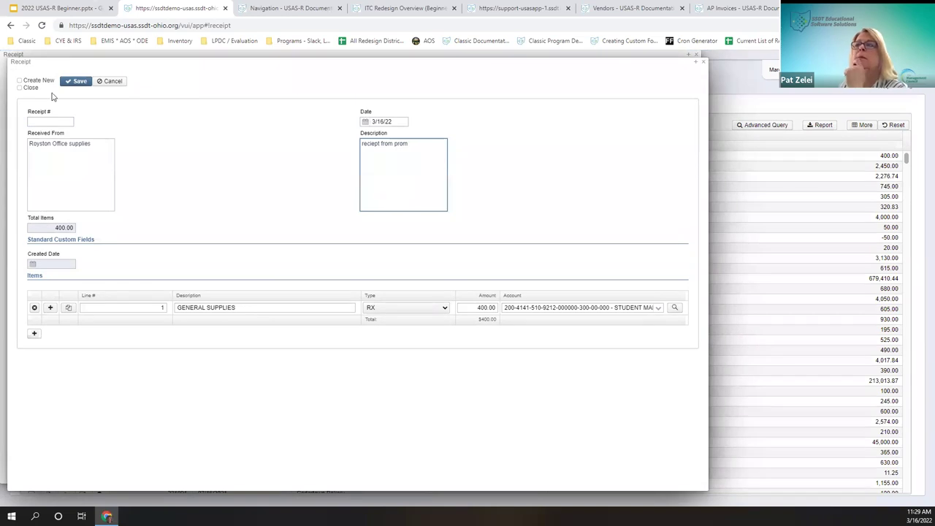
click(30, 88)
click(73, 81)
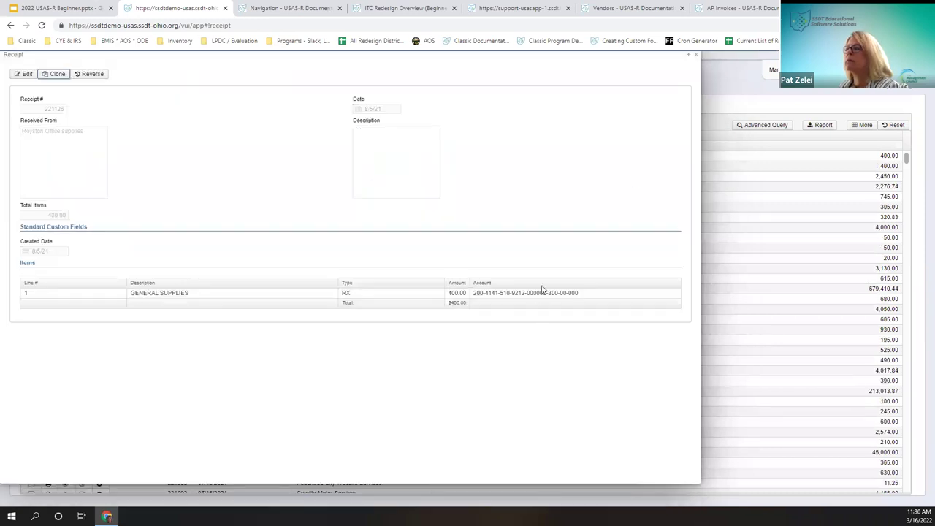
Step: Edit receipt 221126, duplicate line 1 as 'GENERA postage', and move it to the top
click(24, 74)
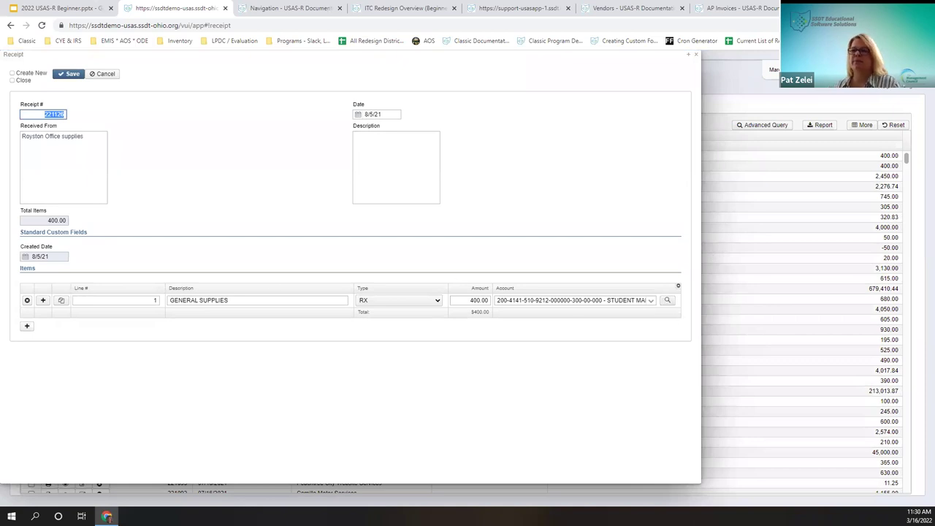
click(62, 304)
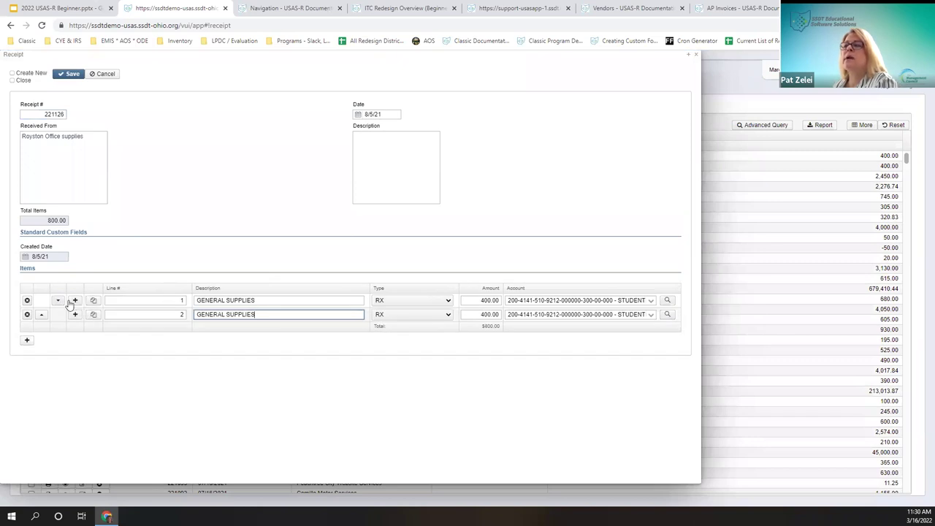
drag(275, 311, 222, 313)
text(postage)
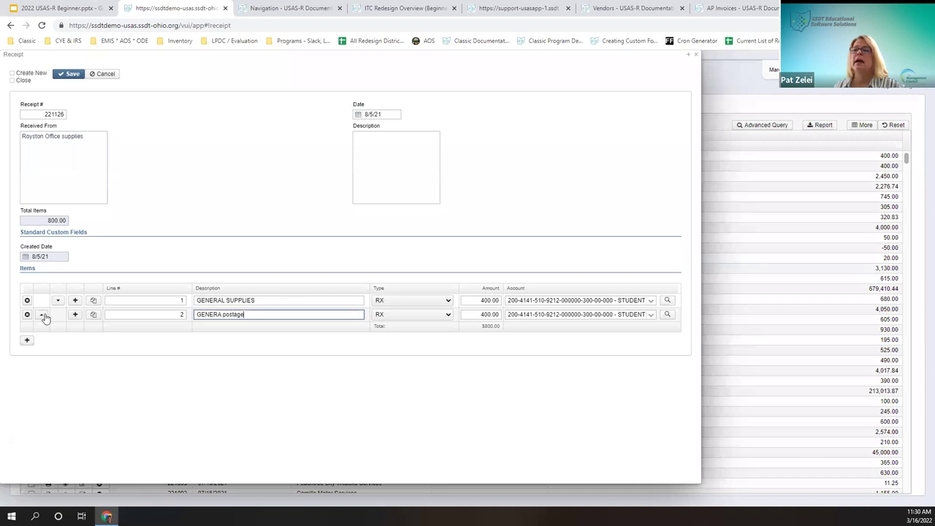
click(41, 314)
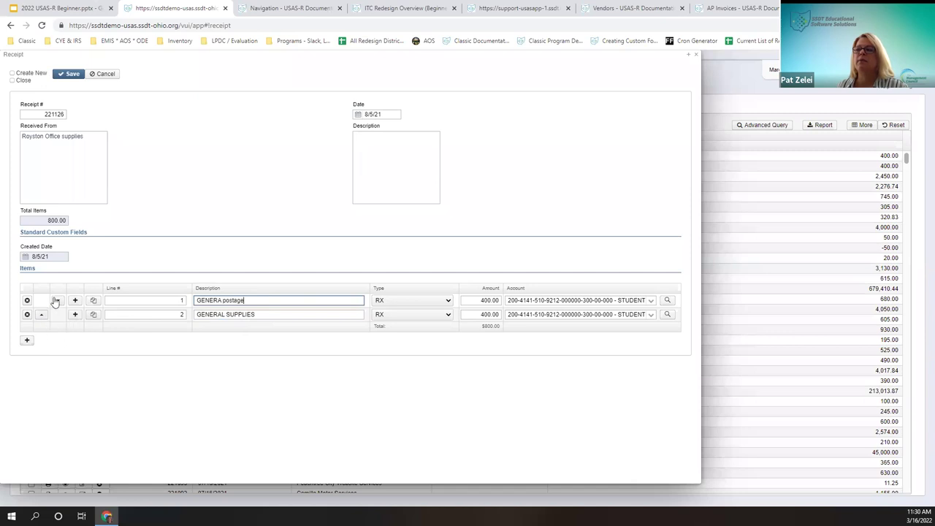
Step: Set the postage line's type to RC and keep line 2 as RX
click(385, 301)
key(Down)
key(Return)
key(Tab)
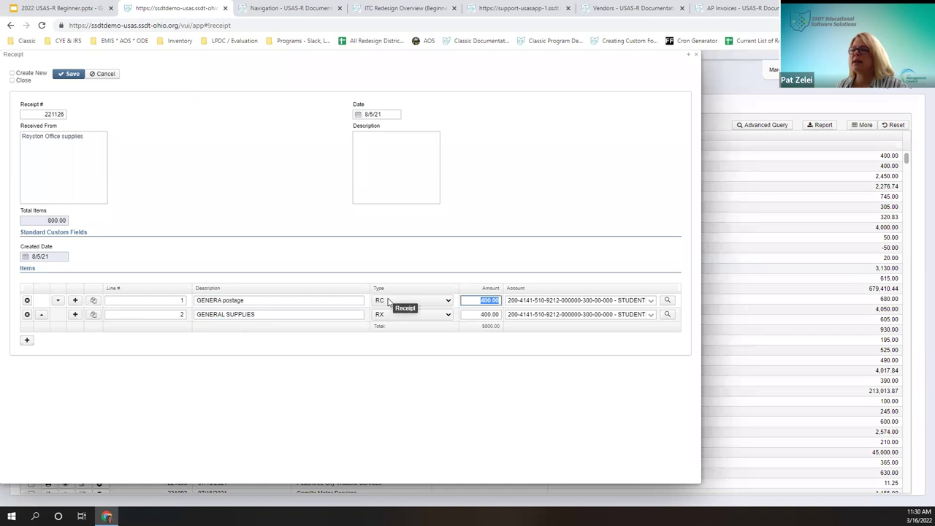
click(395, 314)
click(394, 332)
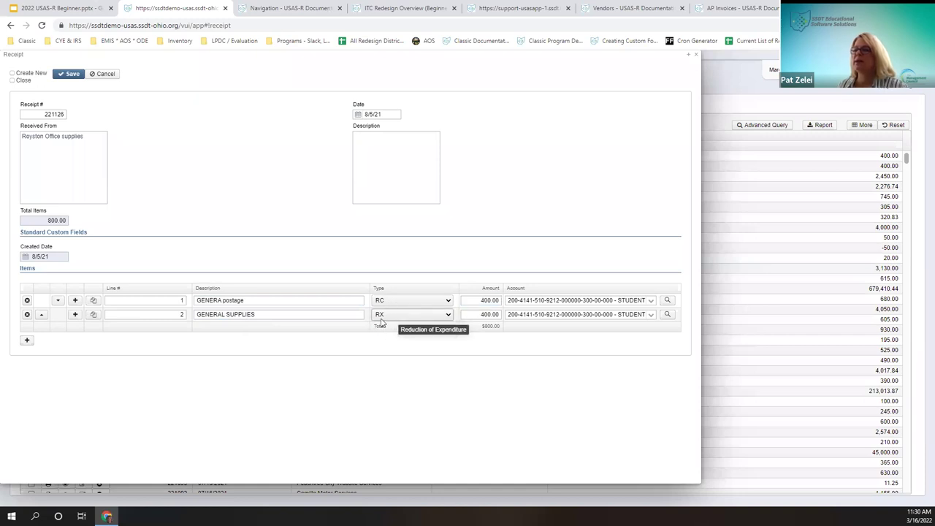
Step: Open line 1's account lookup, try a '%' description search, then clear it
click(667, 300)
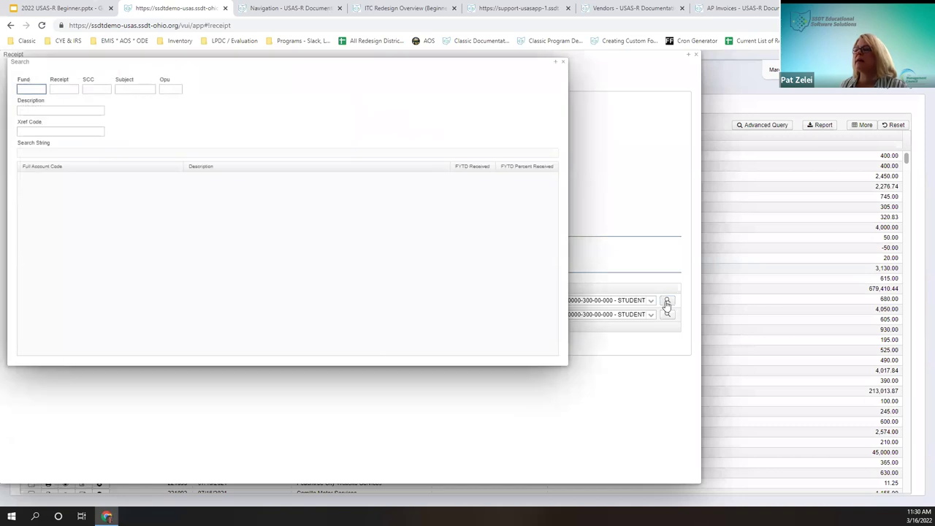
click(94, 110)
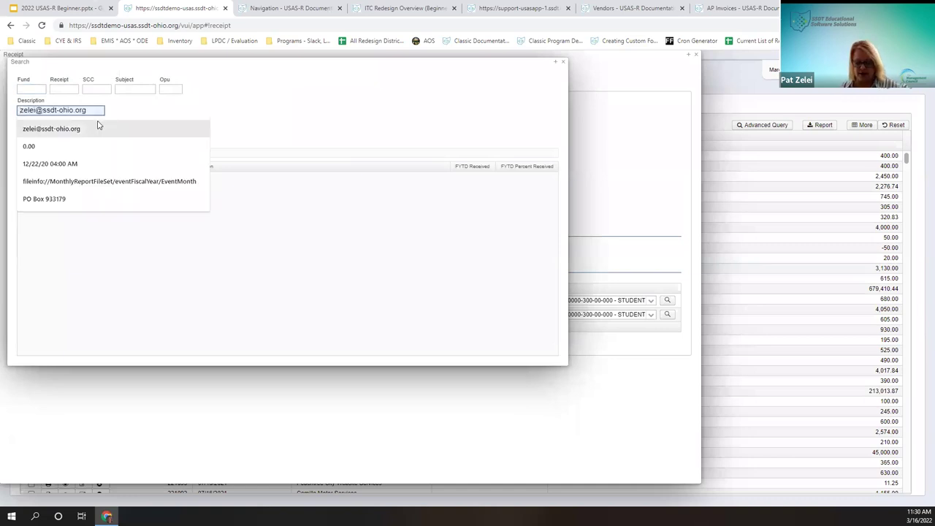
text(%student%)
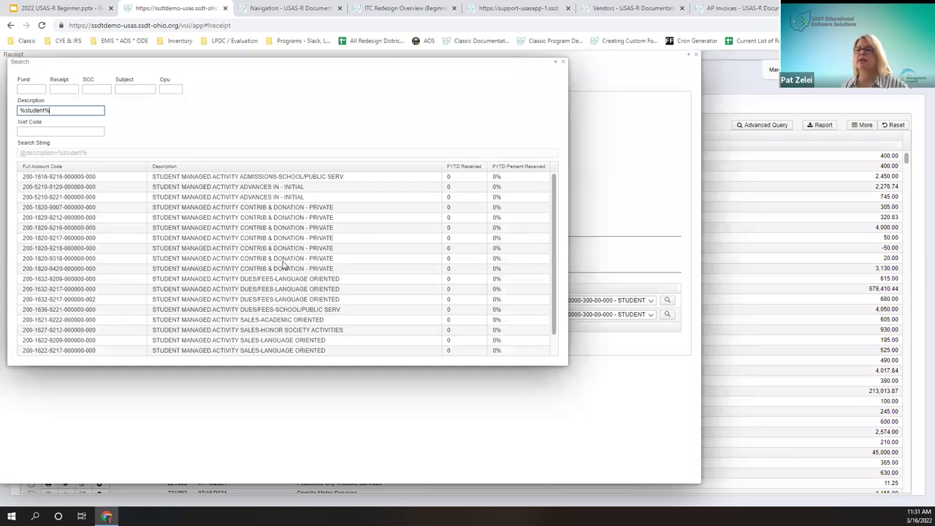
scroll(285, 267, down, 1)
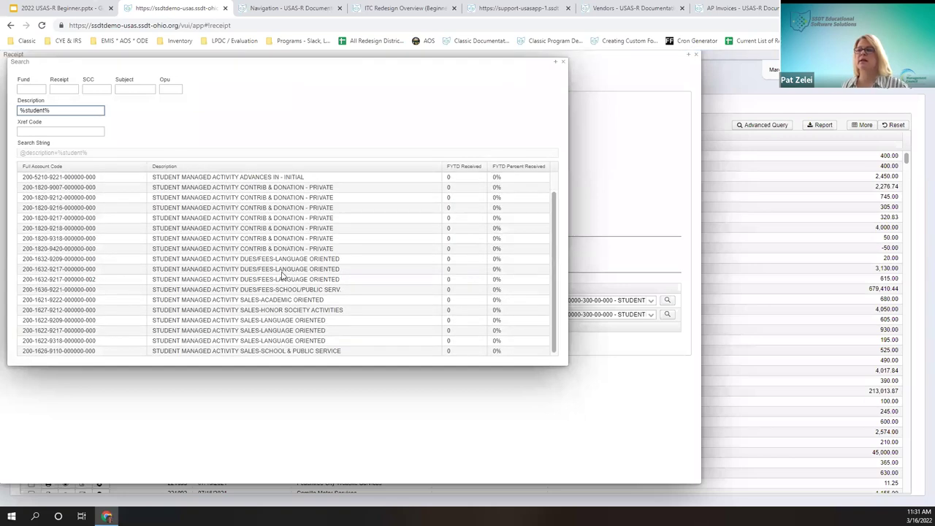
triple_click(55, 110)
key(BackSpace)
click(59, 130)
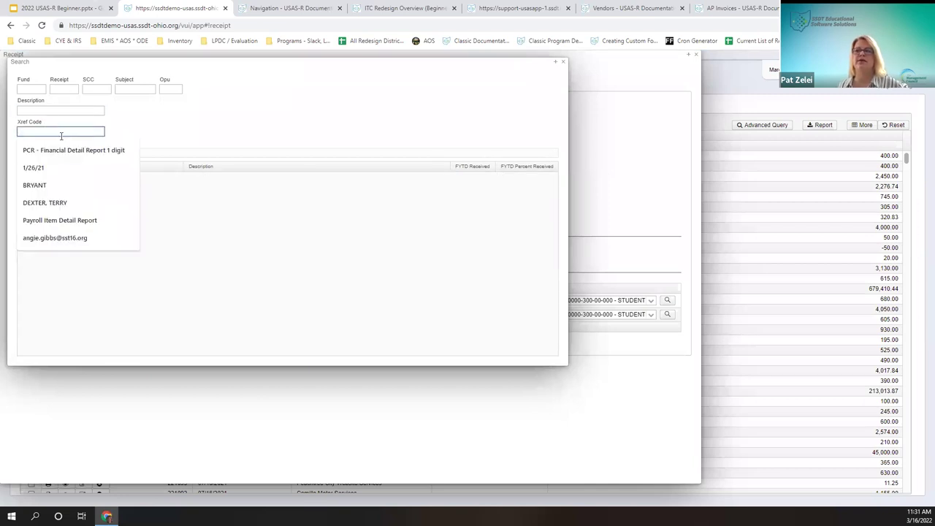
Step: Search accounts by fund 001 and OPU 001, then close the lookup without choosing an account
click(40, 89)
text(001)
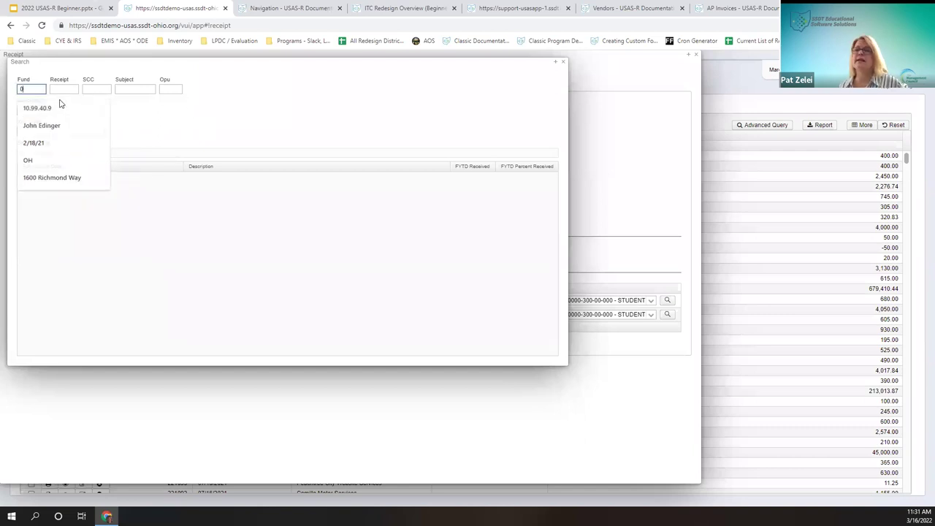
key(Tab)
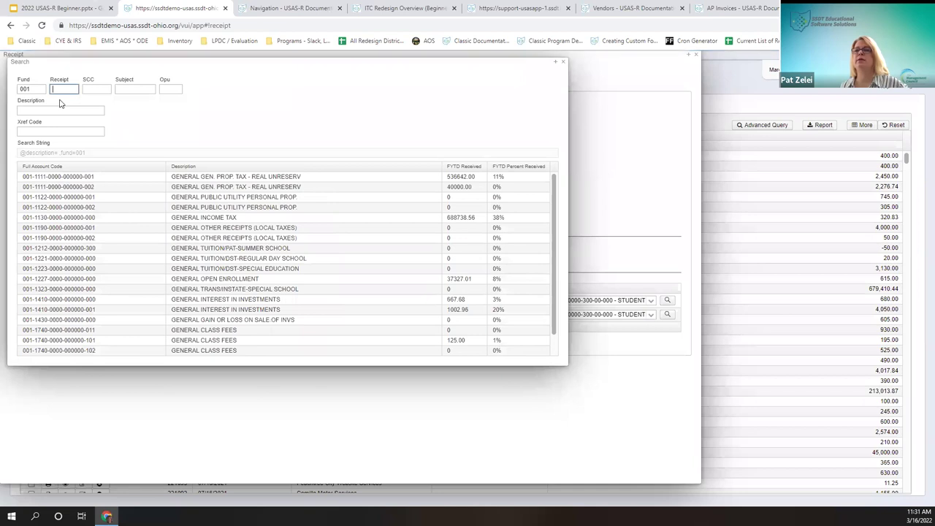
key(Tab)
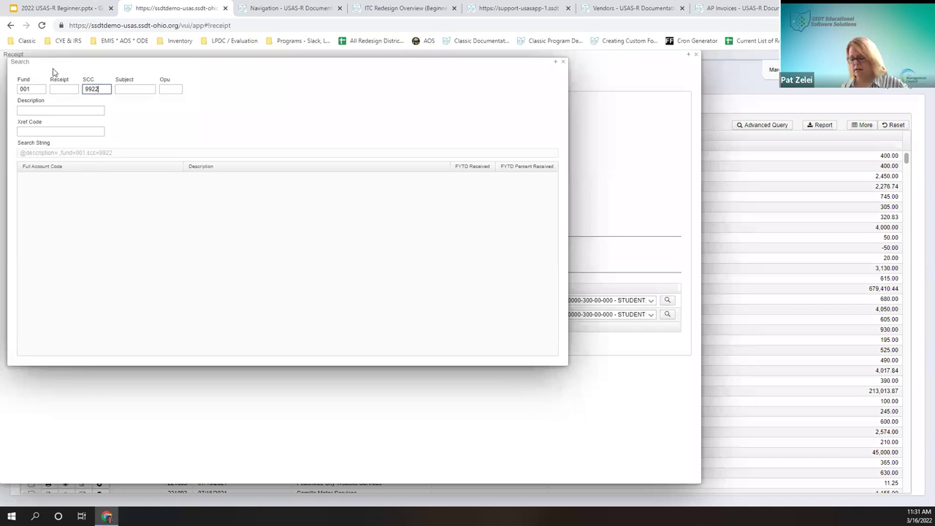
key(BackSpace)
key(BackSpace)
key(BackSpace)
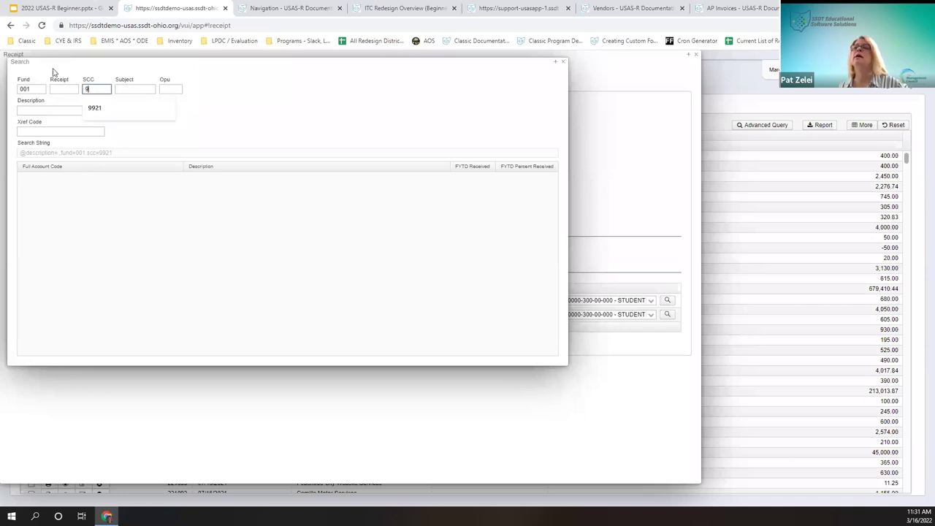
text(0)
key(BackSpace)
key(BackSpace)
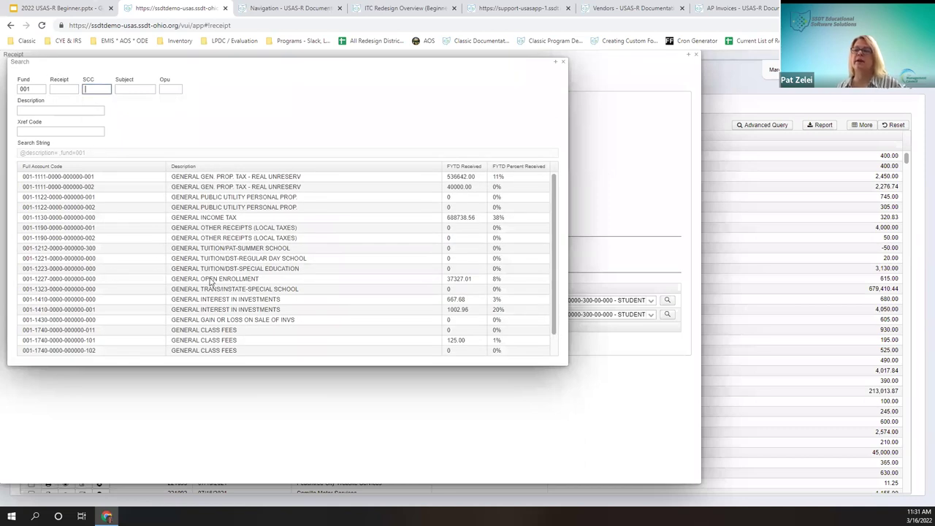
scroll(233, 286, down, 1)
click(179, 89)
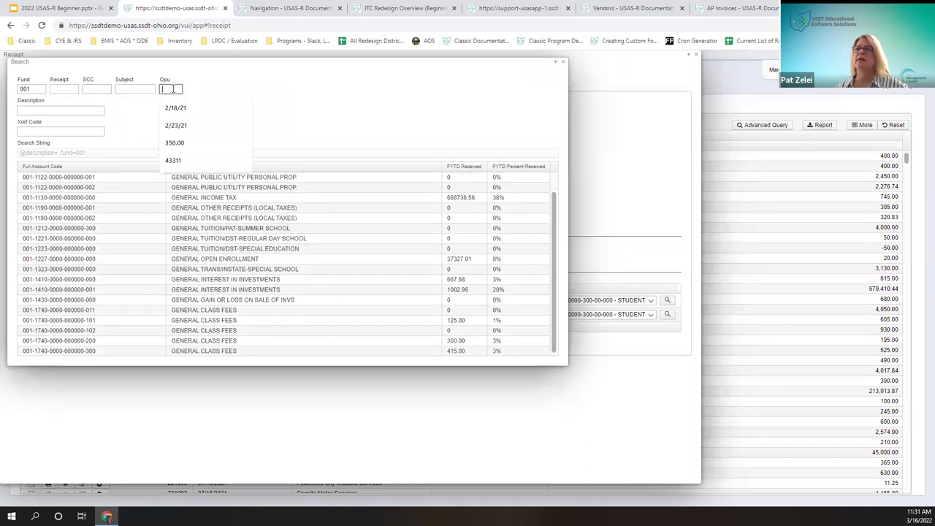
text(001)
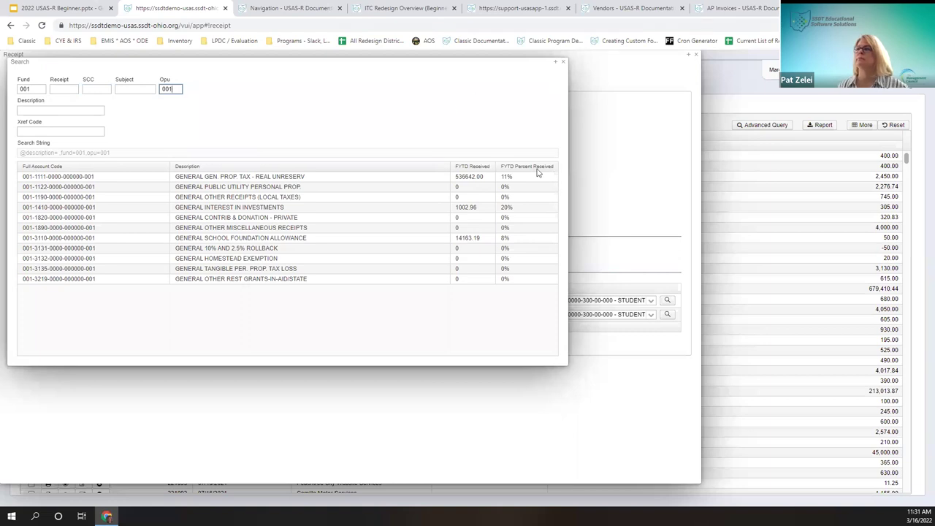
click(557, 64)
click(563, 62)
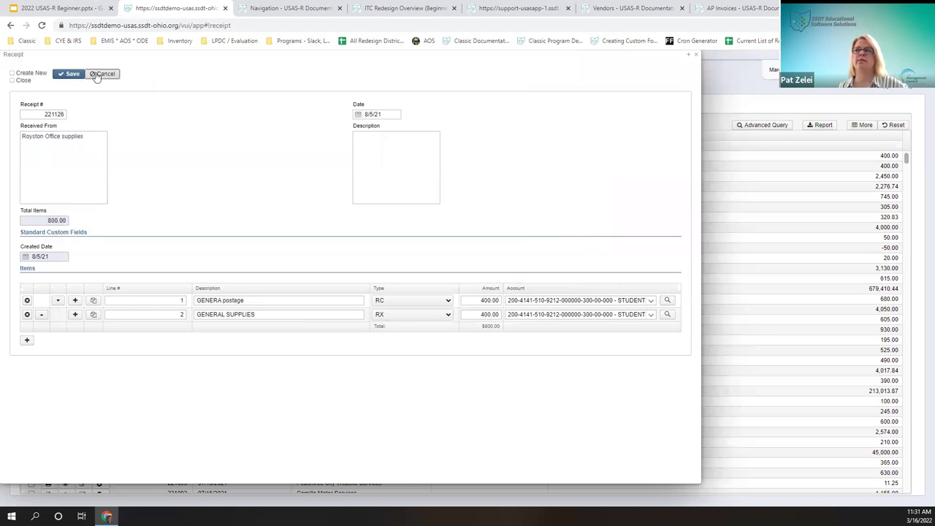
Step: Discard the edits to receipt 221126 and return to the Receipts list
click(71, 74)
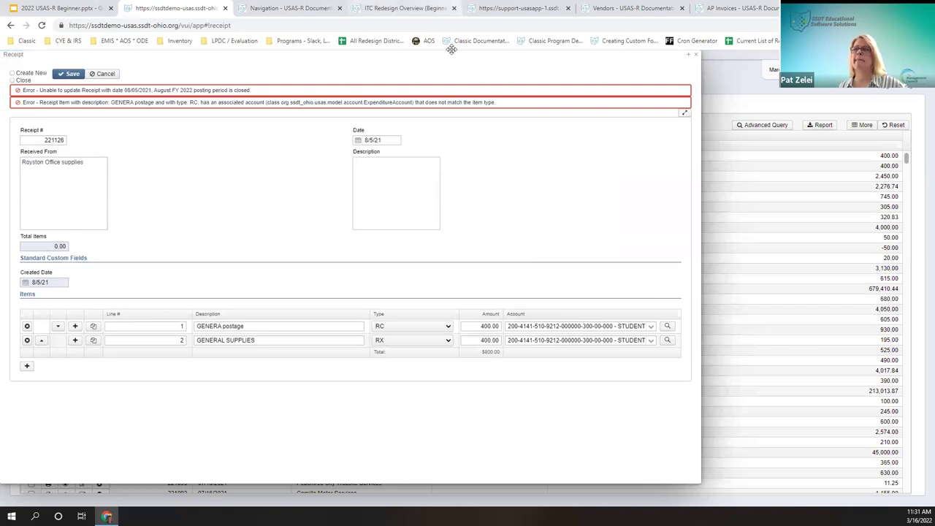
click(104, 74)
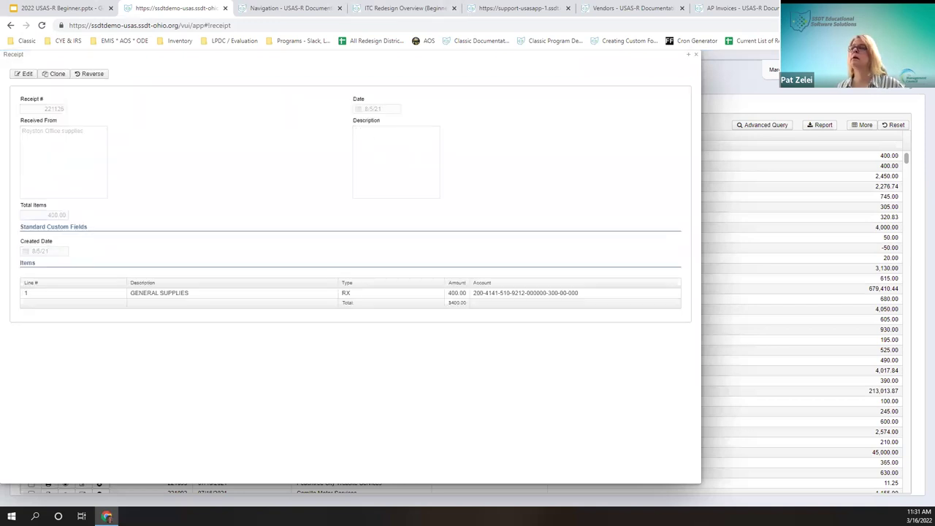
key(Escape)
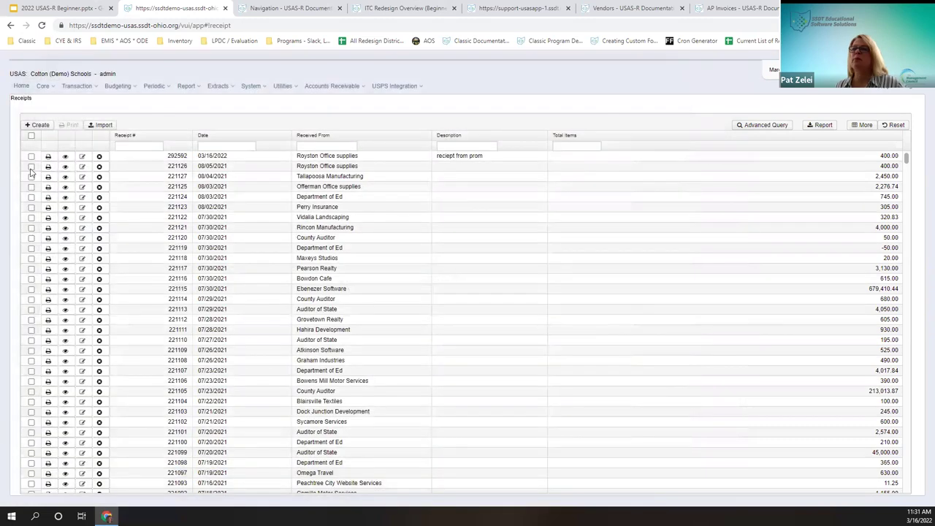
Step: Print receipt 292592 to PDF with the Default form and view Receipts.pdf
click(30, 158)
click(70, 125)
click(462, 280)
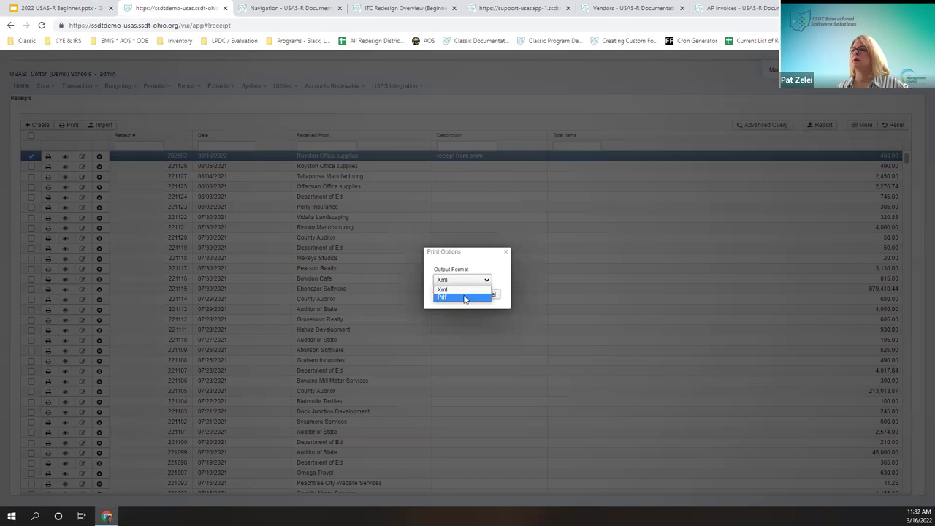
click(449, 296)
click(449, 304)
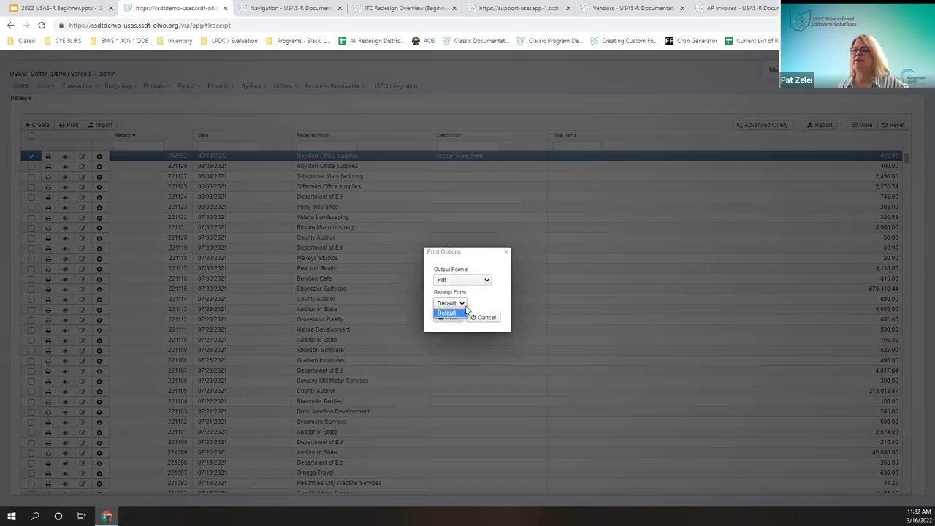
click(453, 313)
click(452, 319)
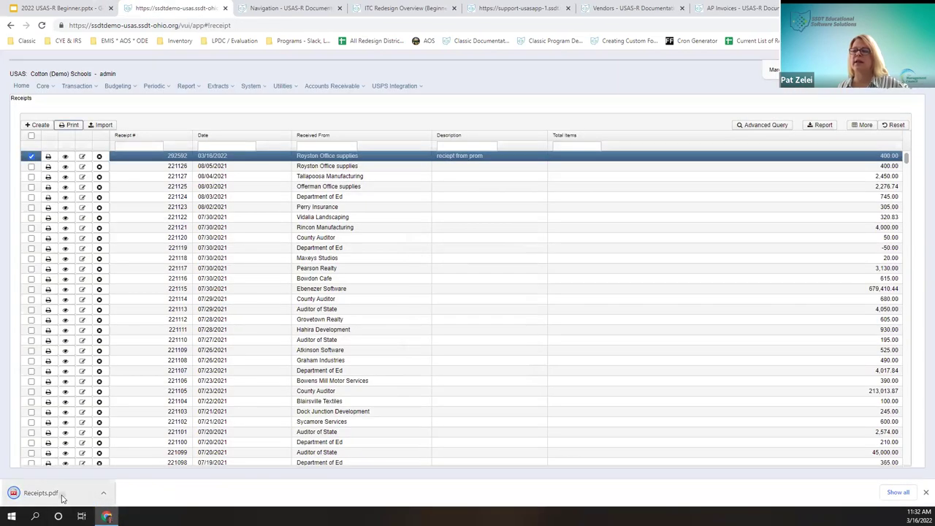
click(58, 494)
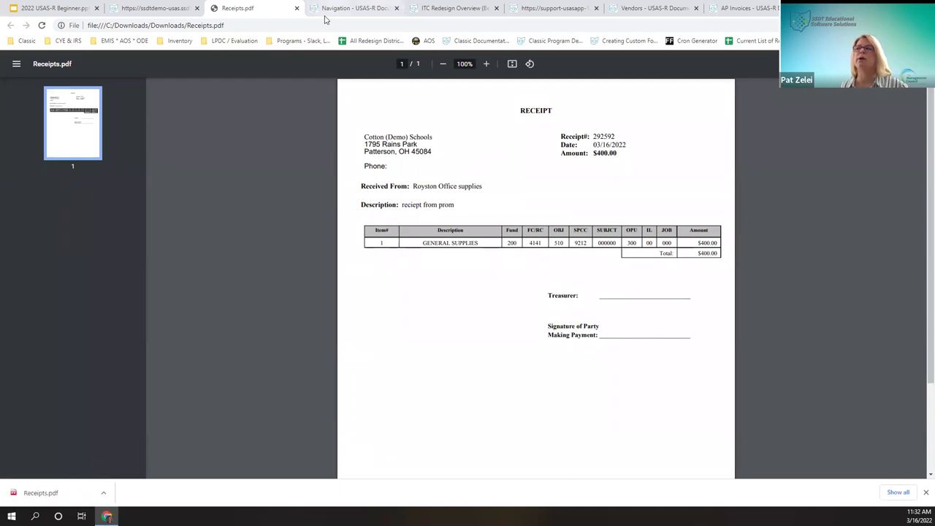
click(296, 8)
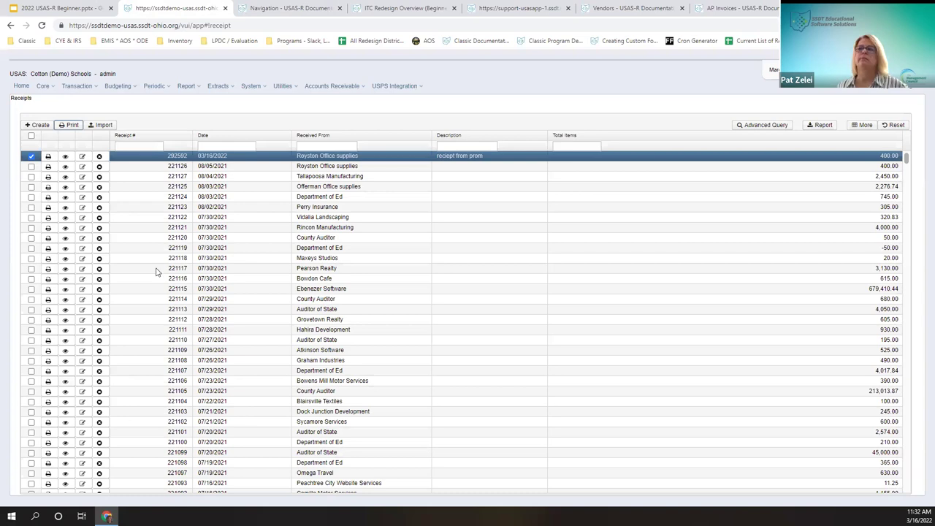
Step: Open and close the Import Receipts dialog, then go to Transaction > AP Invoices
click(100, 125)
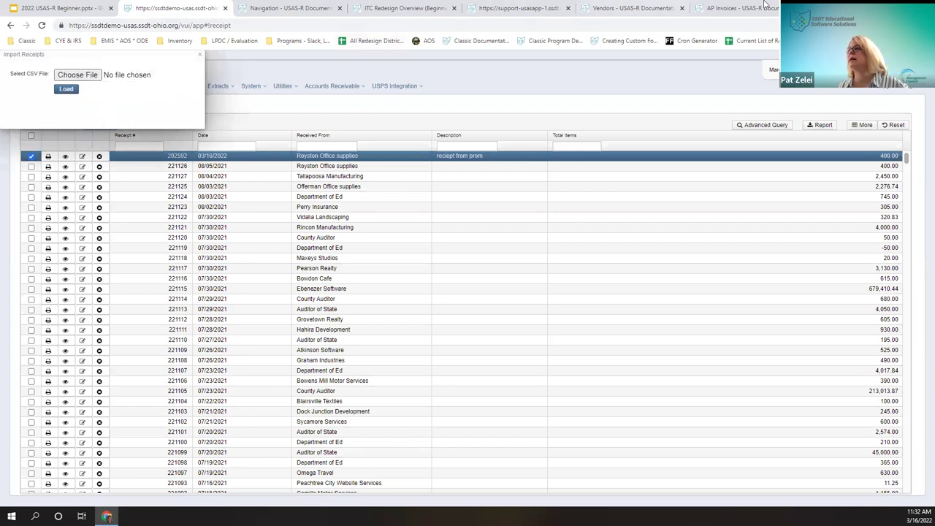
click(199, 55)
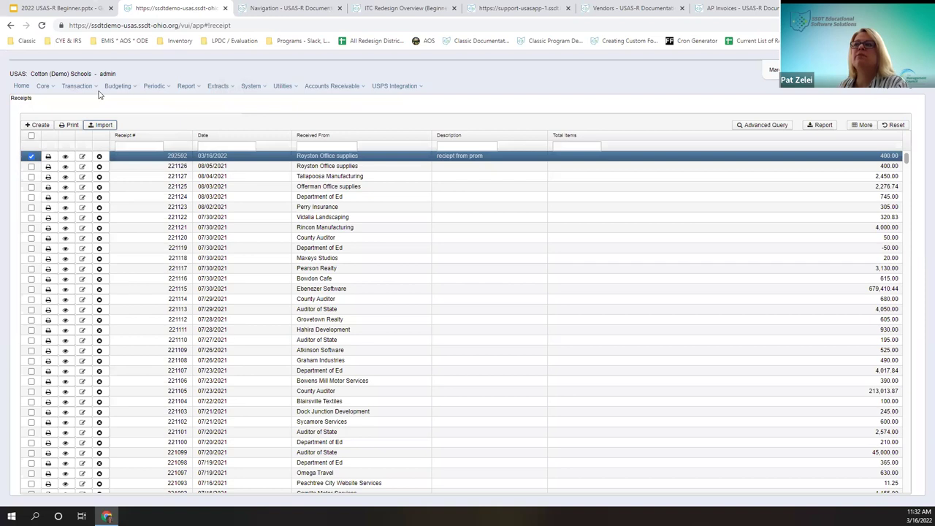
click(75, 88)
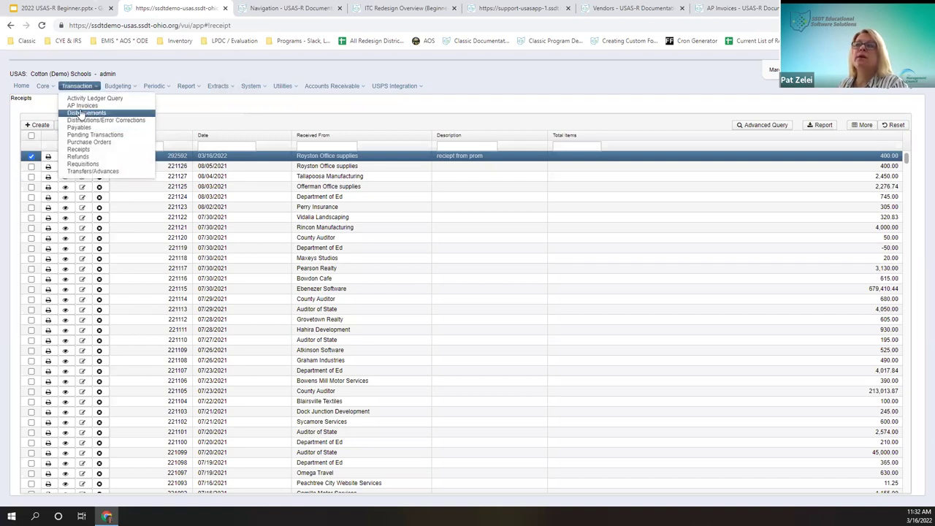
click(80, 106)
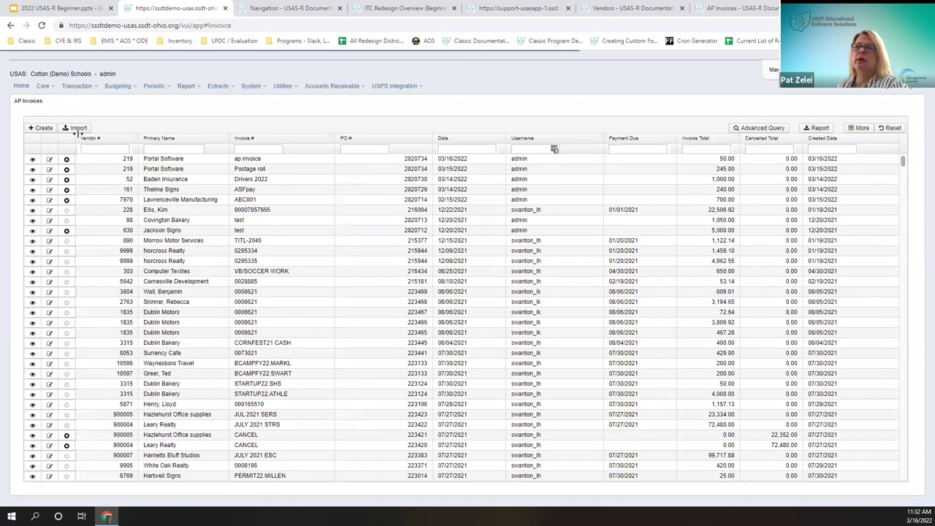
Step: In the documentation wiki, open Transaction > Receipts at Receipt Import Criteria, then return to USAS-R
click(720, 6)
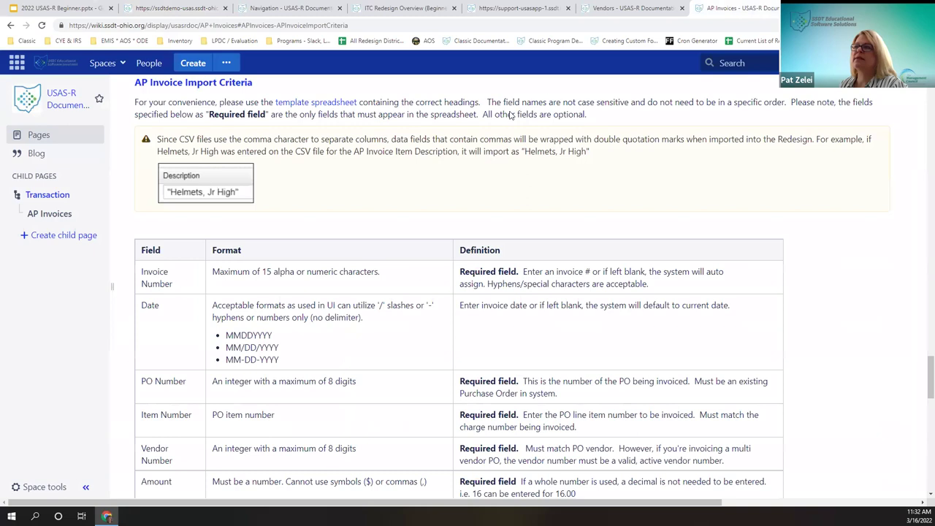
click(45, 198)
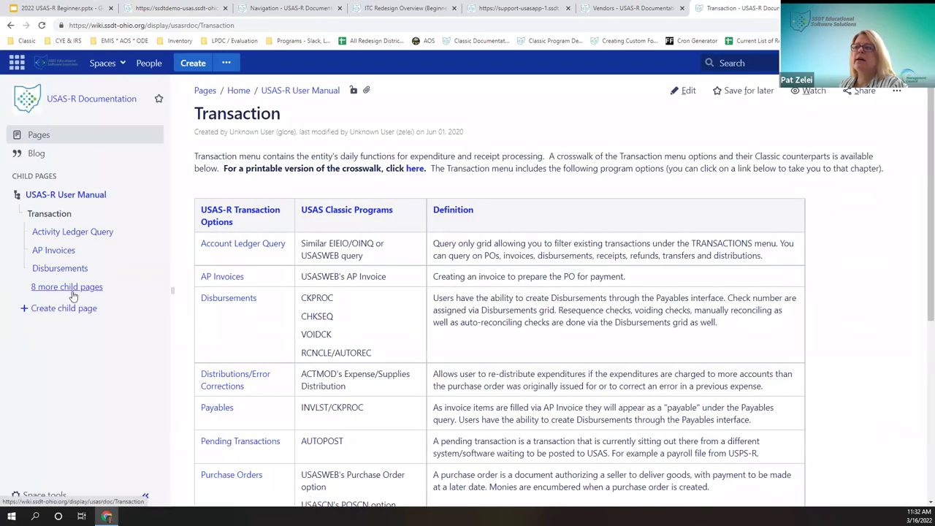
click(71, 288)
click(48, 361)
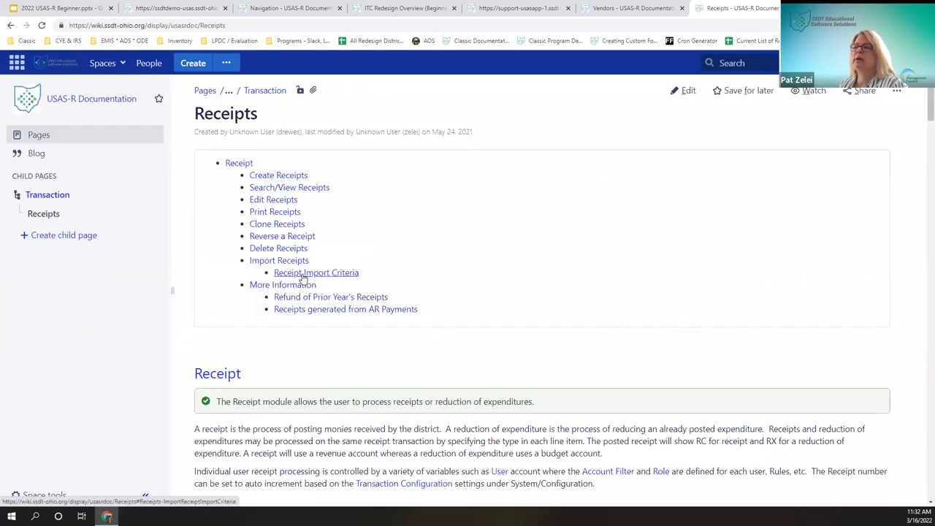
click(322, 274)
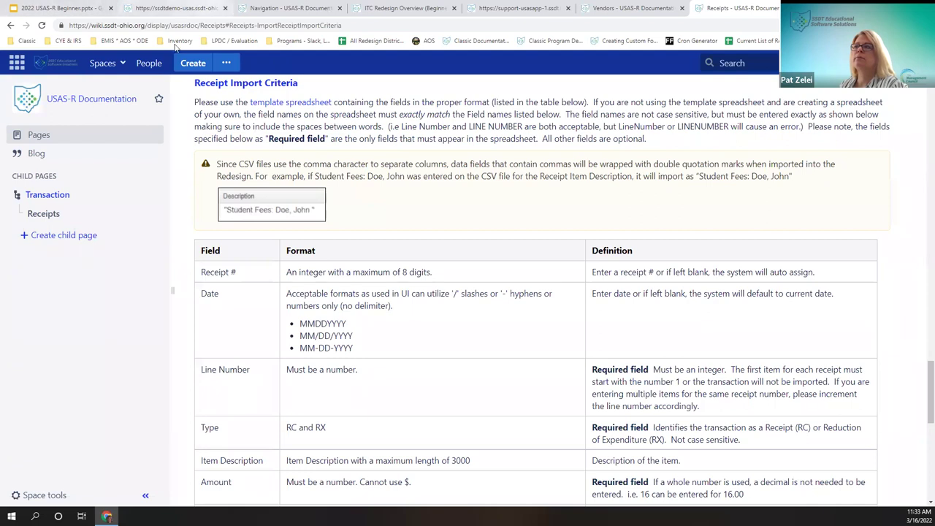
click(210, 7)
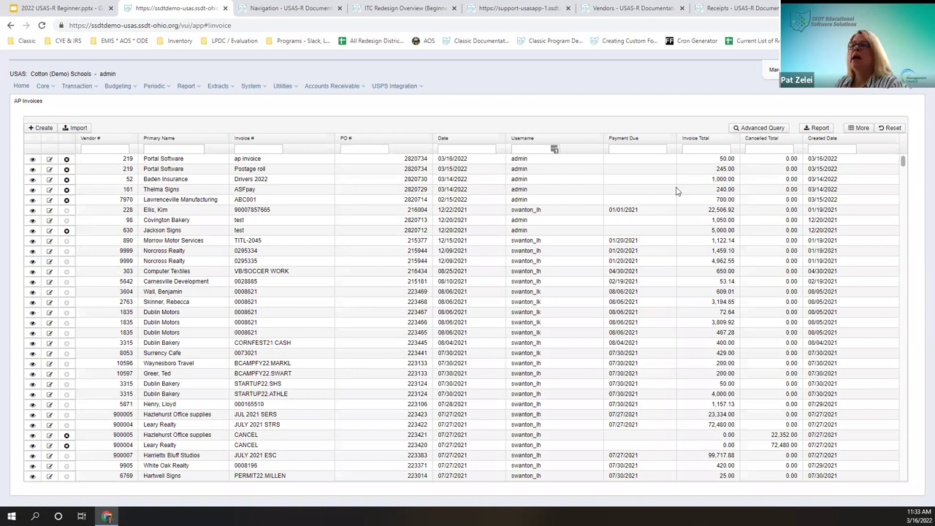
Step: Go to Transaction > Refunds to show the refunds list headed by refund 221096
click(88, 88)
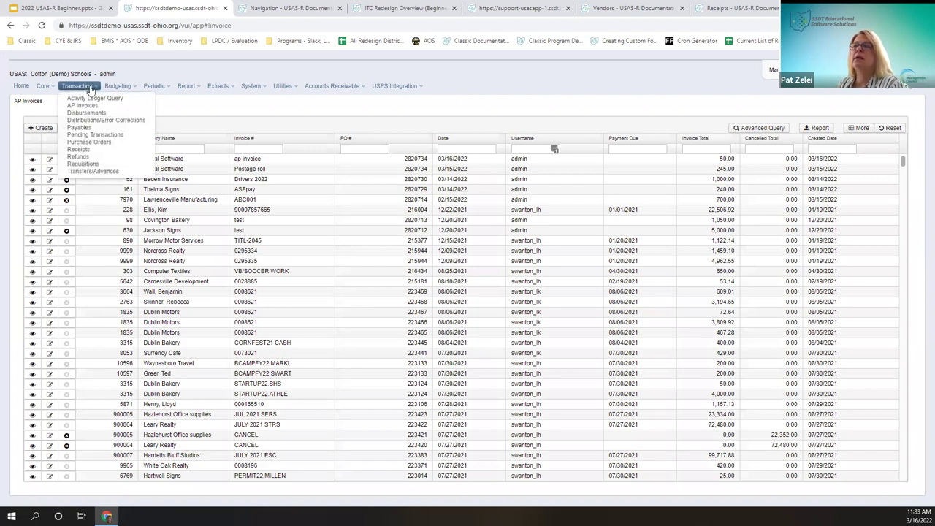
click(80, 159)
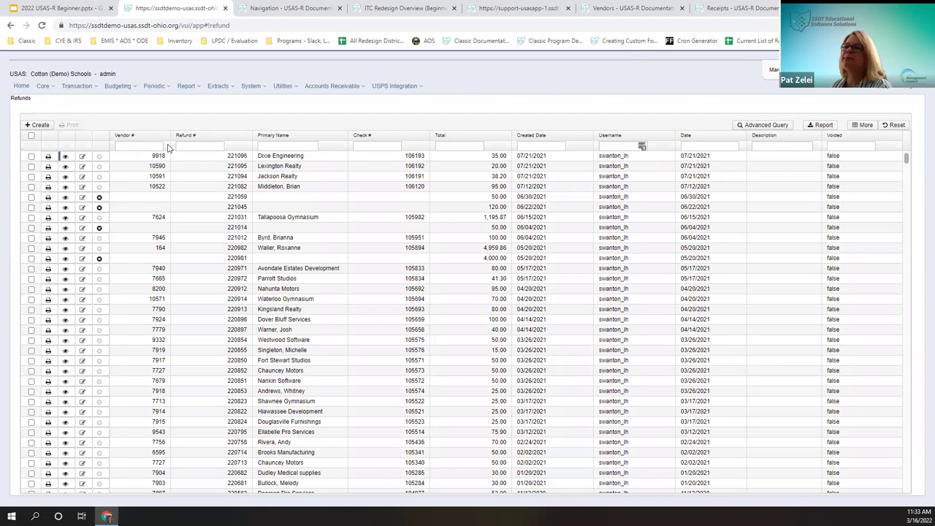
double_click(164, 153)
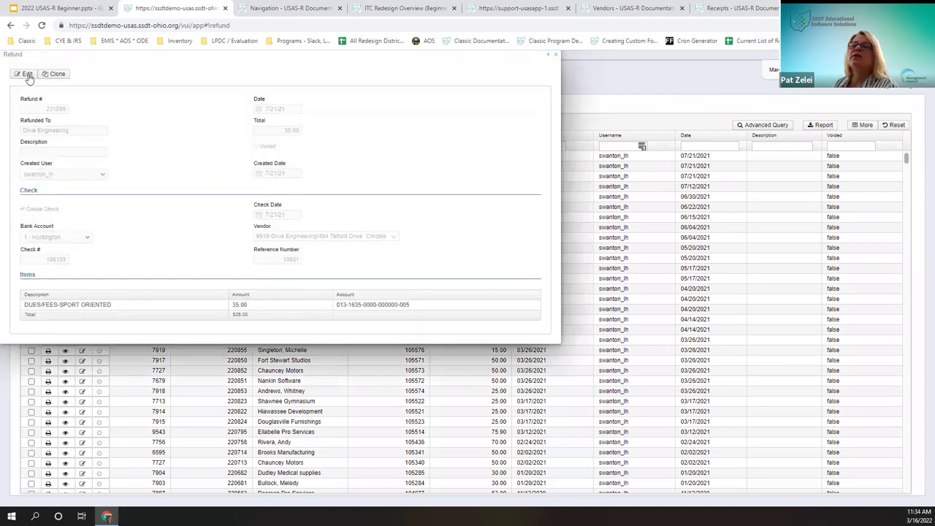
drag(126, 58, 317, 138)
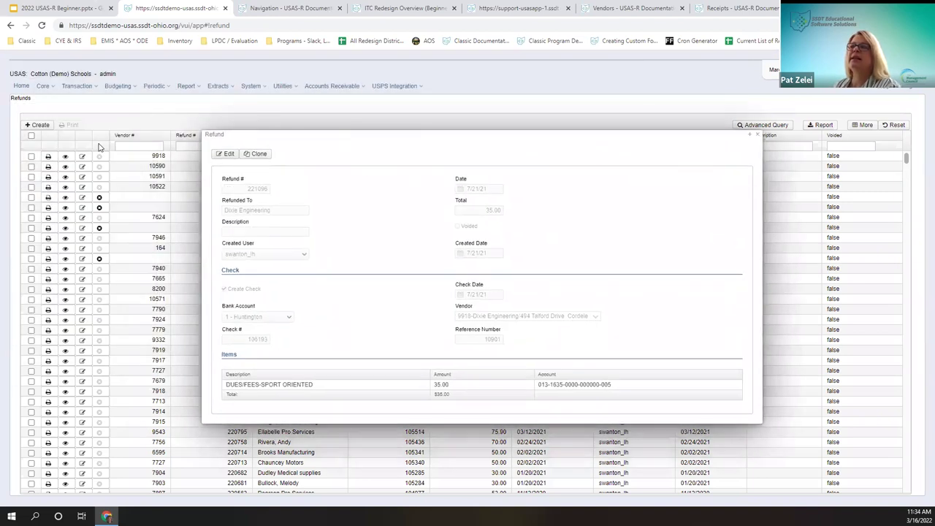
drag(278, 133, 215, 72)
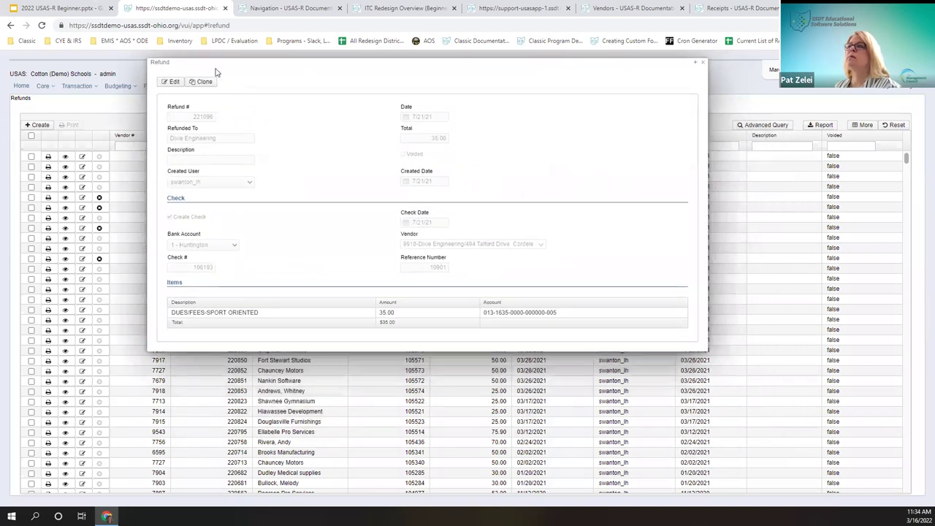
click(174, 83)
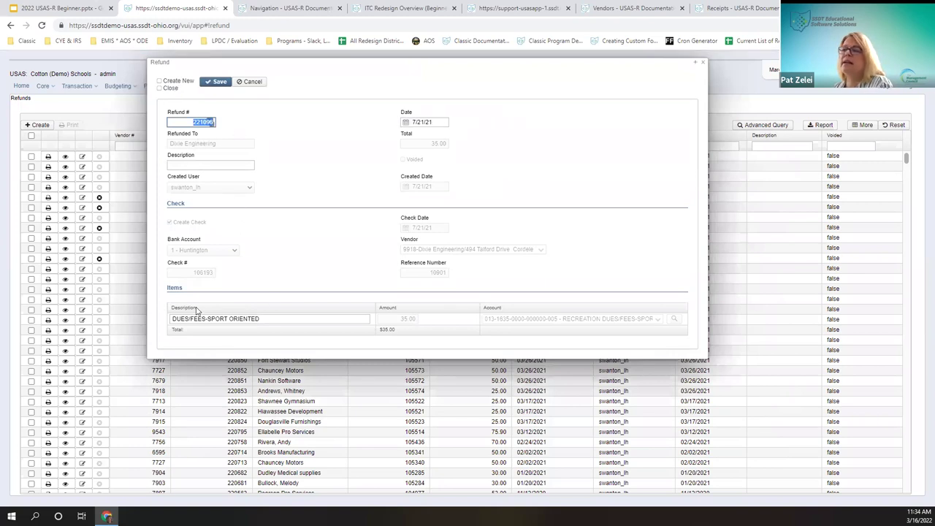
click(290, 318)
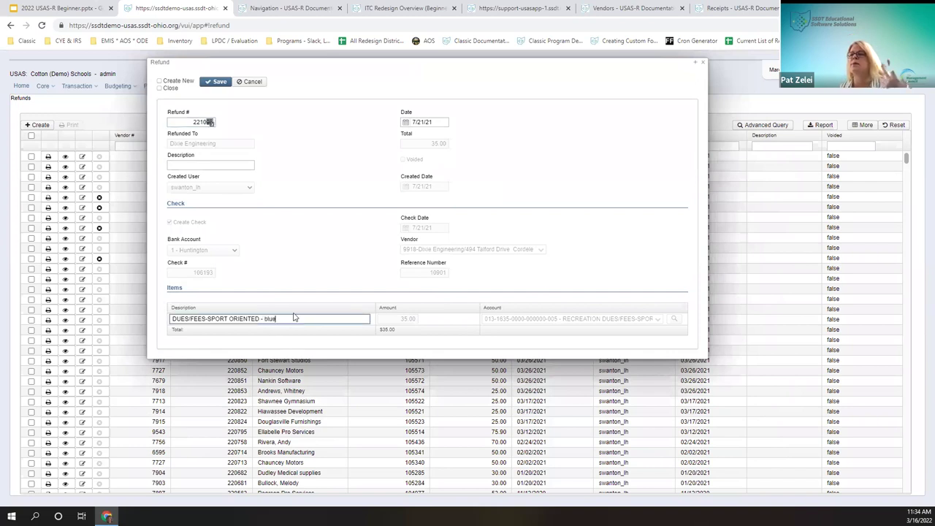
click(217, 82)
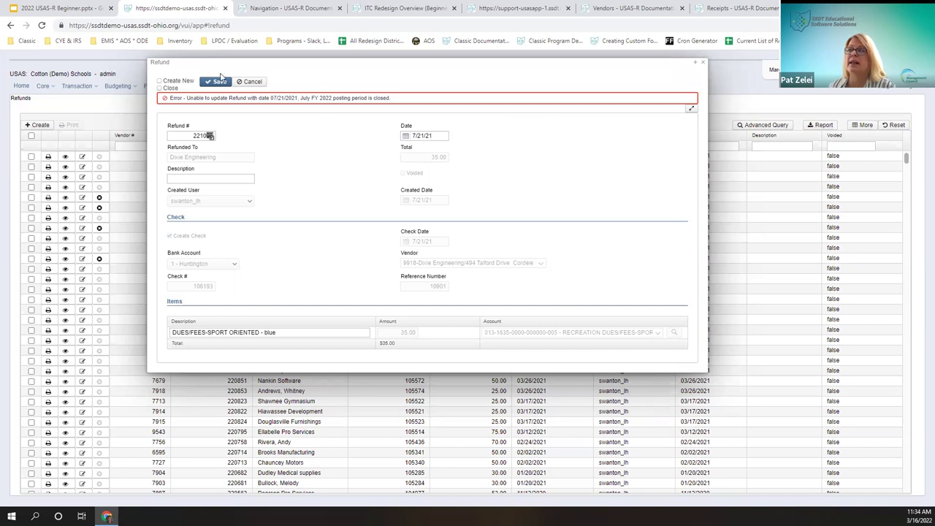
click(251, 81)
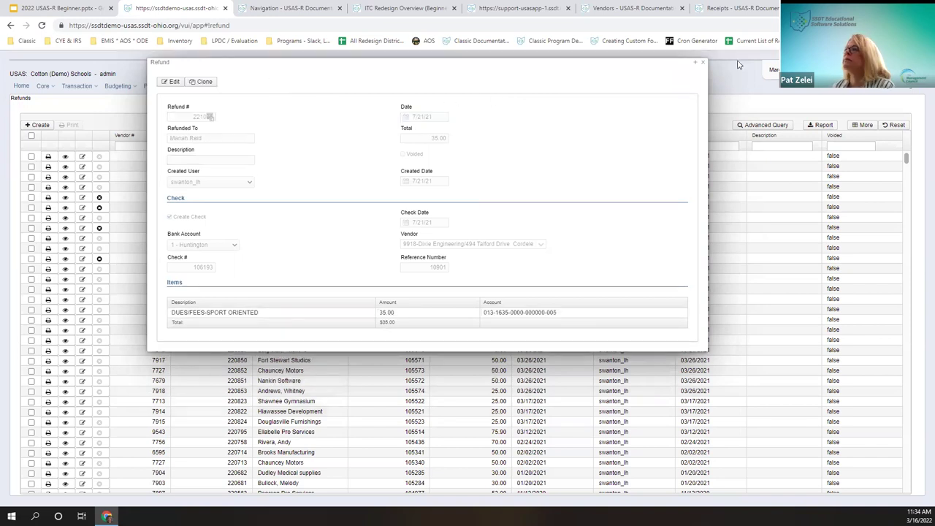
click(704, 64)
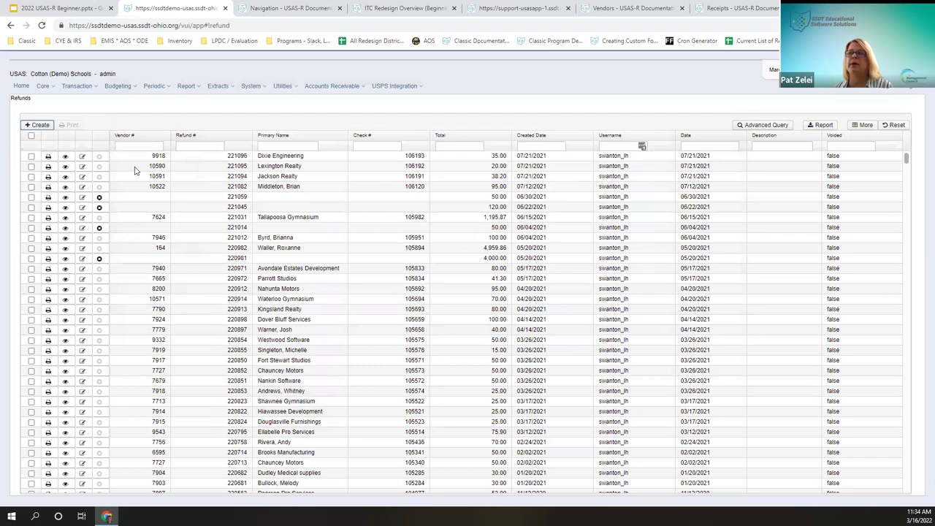
Step: Start a new refund described 'Student fee' with Create Check turned on
click(36, 125)
key(Tab)
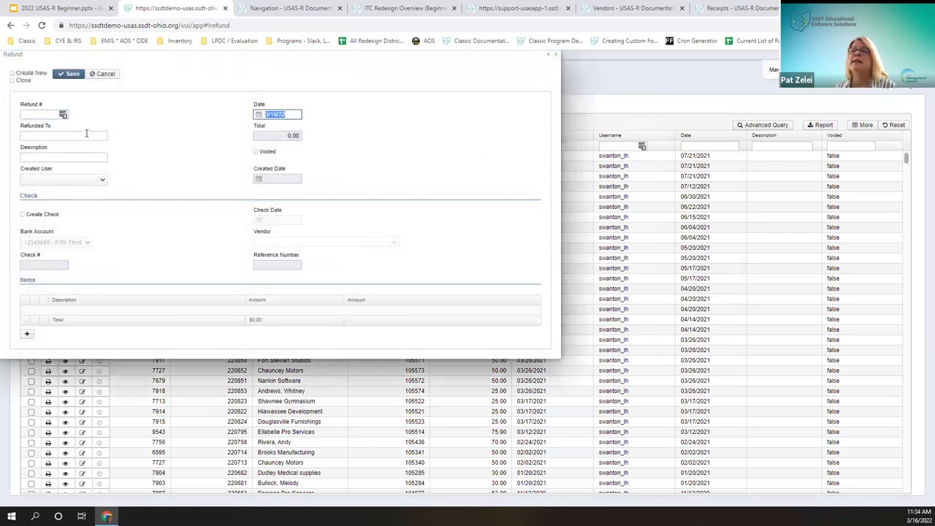
click(86, 134)
text(Pat)
key(Tab)
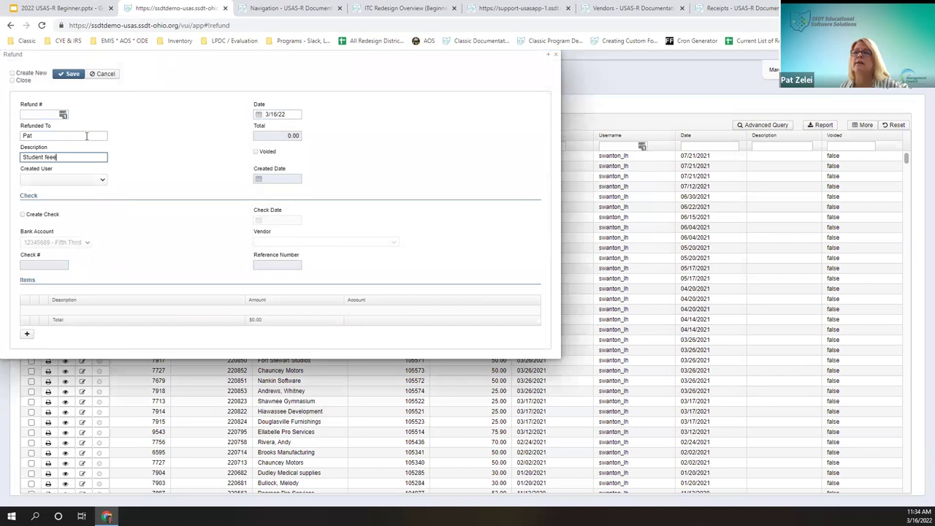
click(92, 181)
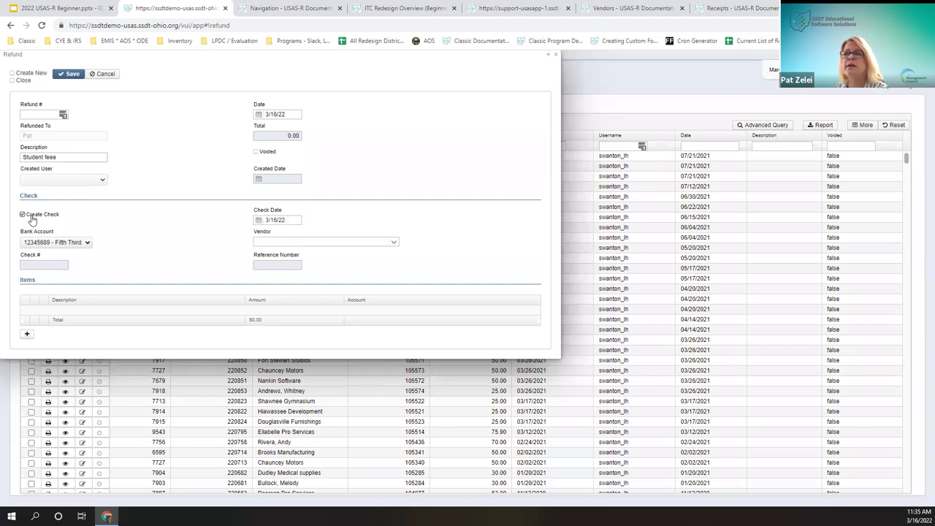
click(23, 215)
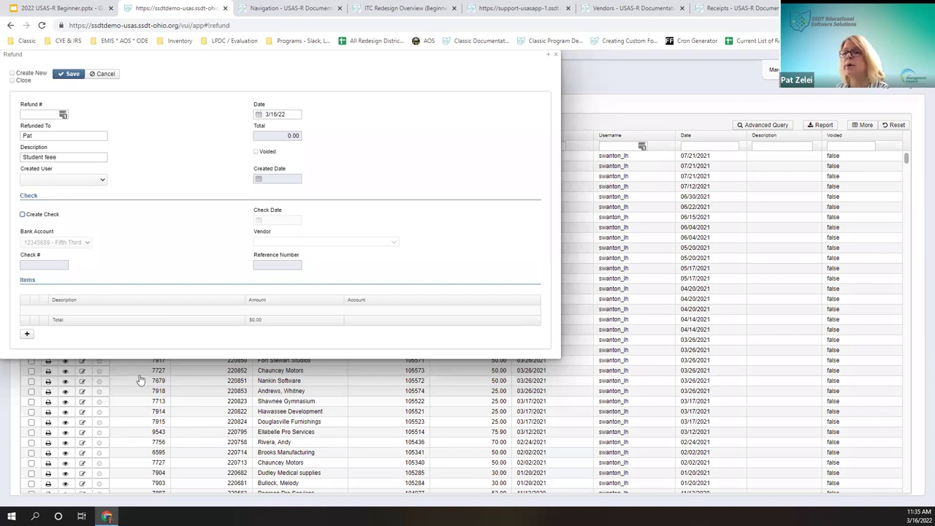
click(47, 217)
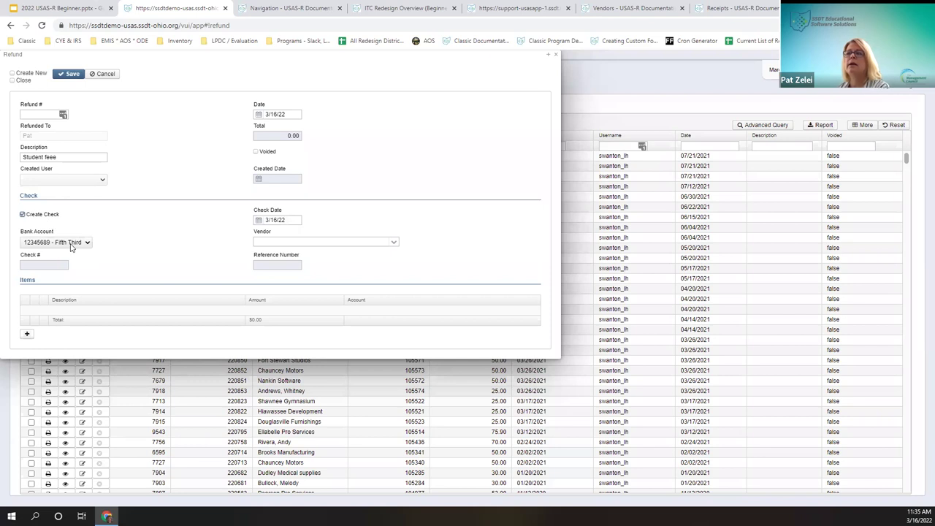
Step: Keep the Fifth Third bank account and choose Baden Insurance as the vendor
click(71, 246)
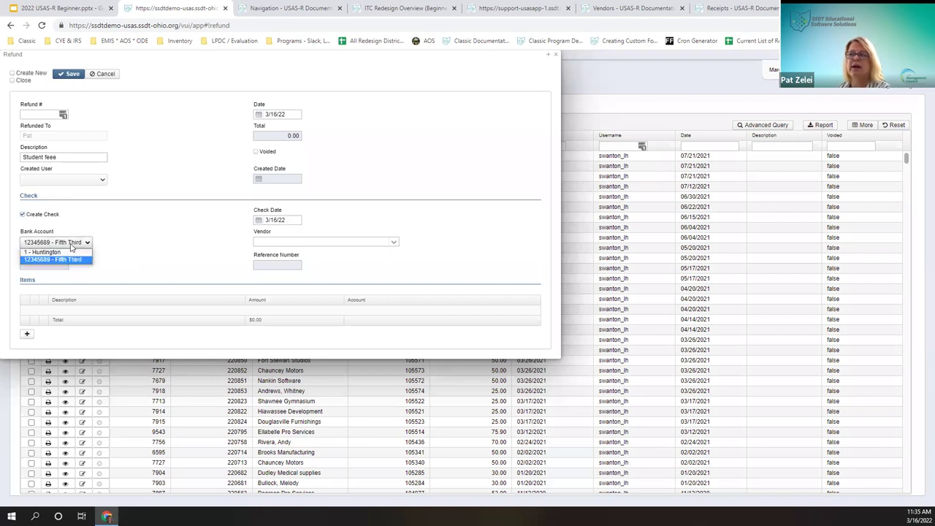
click(71, 245)
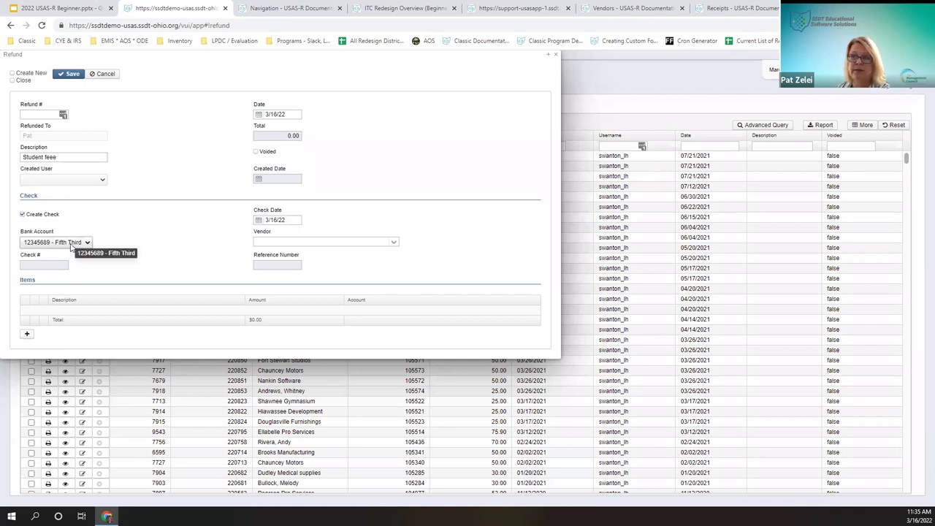
click(71, 245)
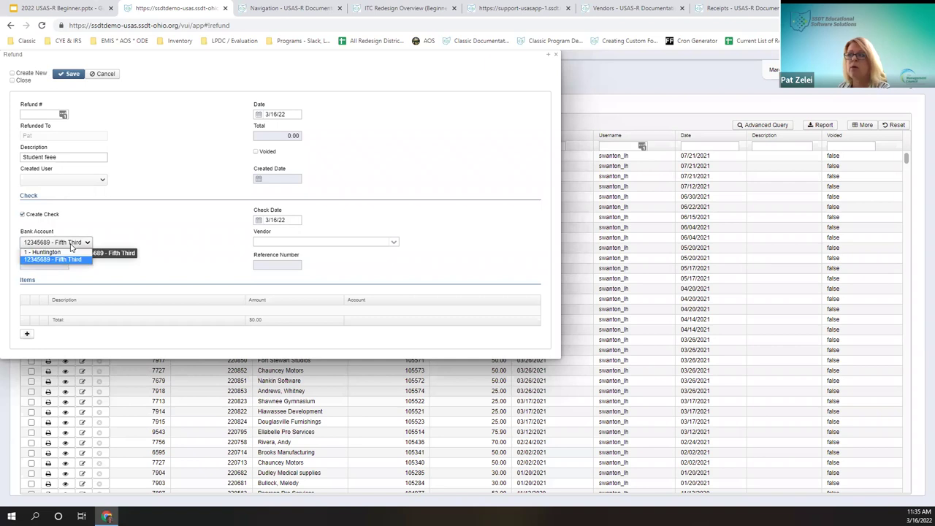
click(388, 243)
click(393, 243)
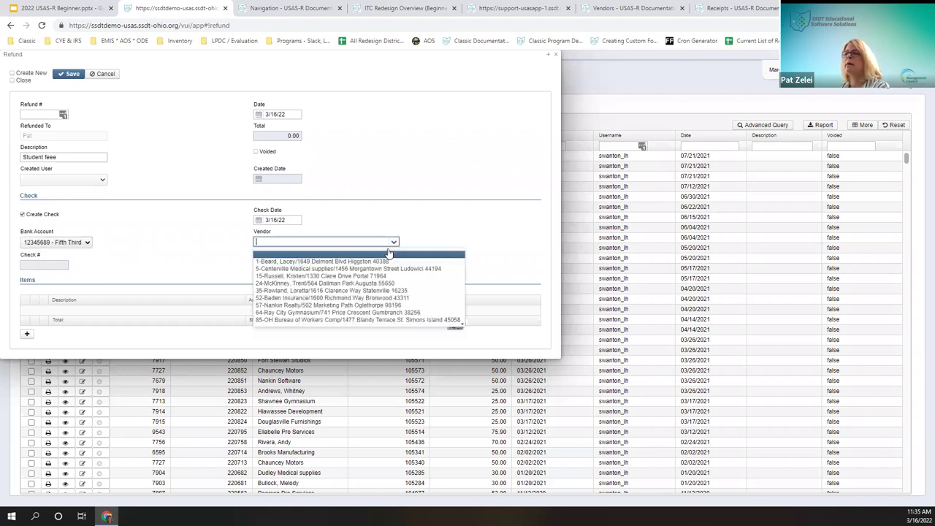
click(294, 299)
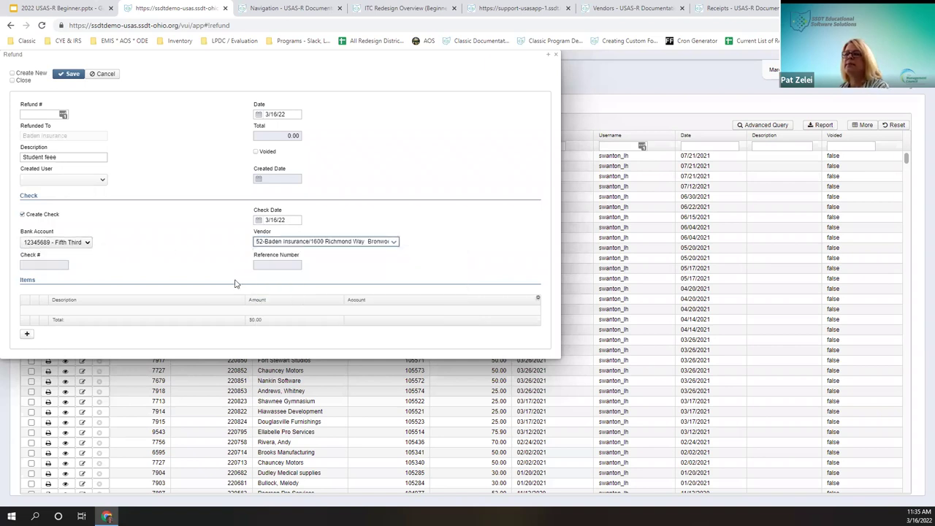
Step: Add a 'Library fee' item of 10 on the first 001 account and save the refund
click(26, 335)
text(Library)
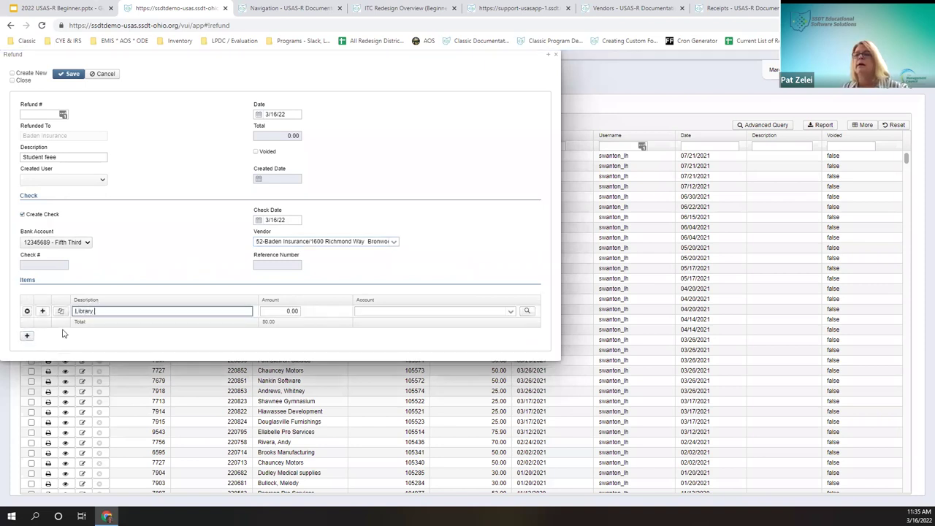
text( fee)
key(Tab)
text(10)
key(Tab)
text(001-)
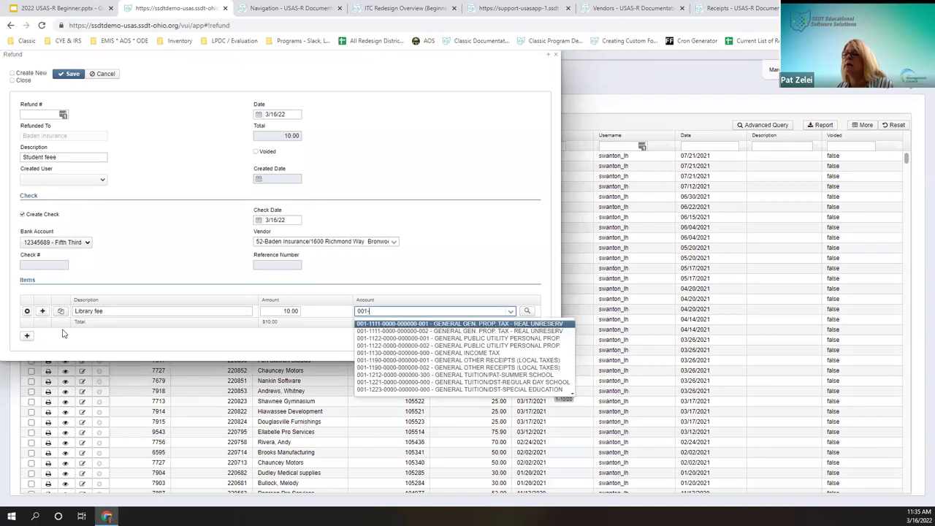
key(Return)
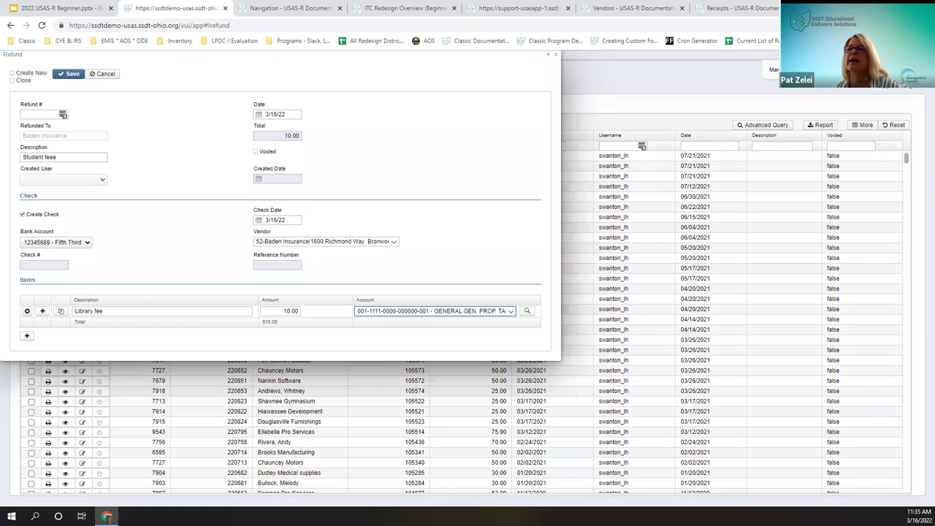
click(64, 75)
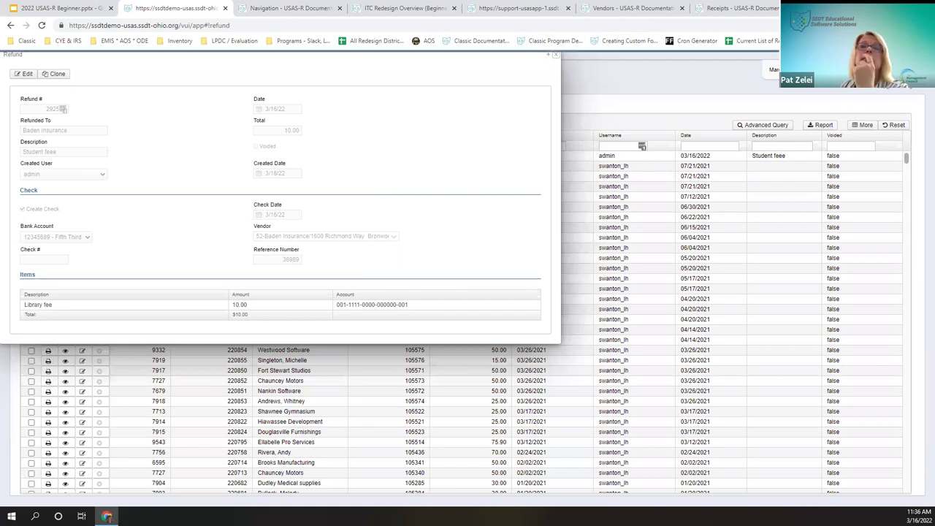
Step: Select the Baden Insurance refund and review print options: Pdf output, Default refund form
click(14, 344)
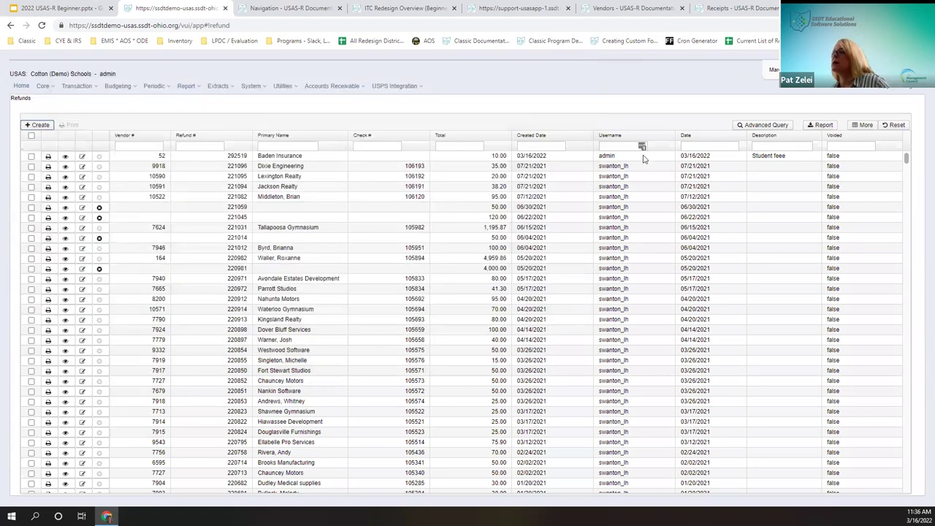
click(31, 156)
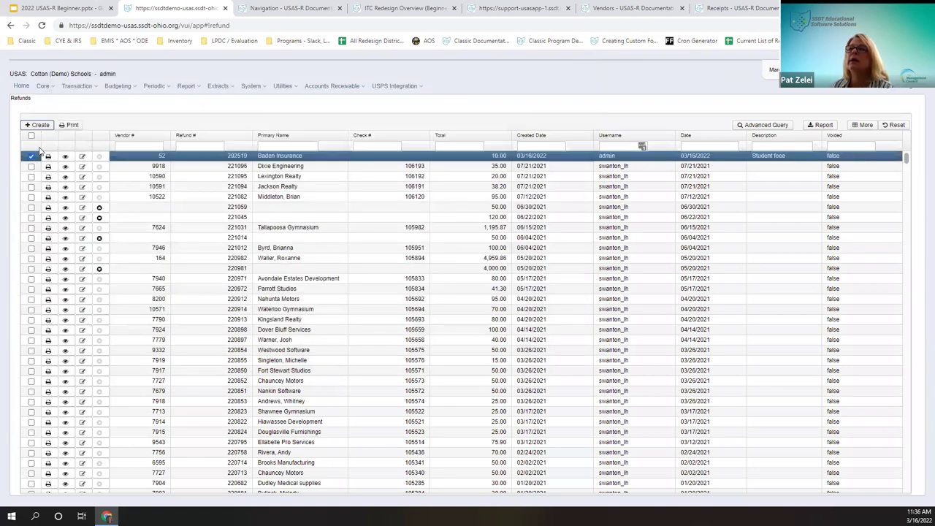
click(70, 125)
click(466, 284)
click(462, 294)
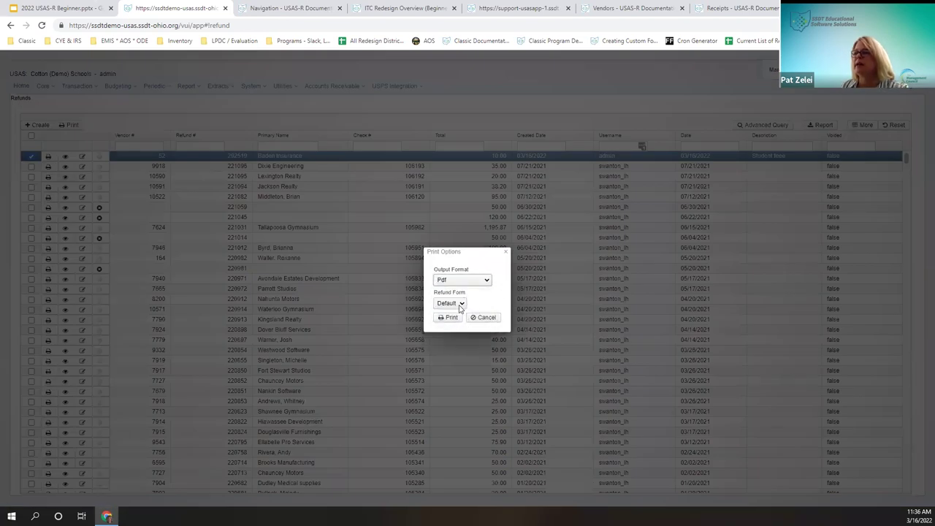
click(460, 305)
click(455, 312)
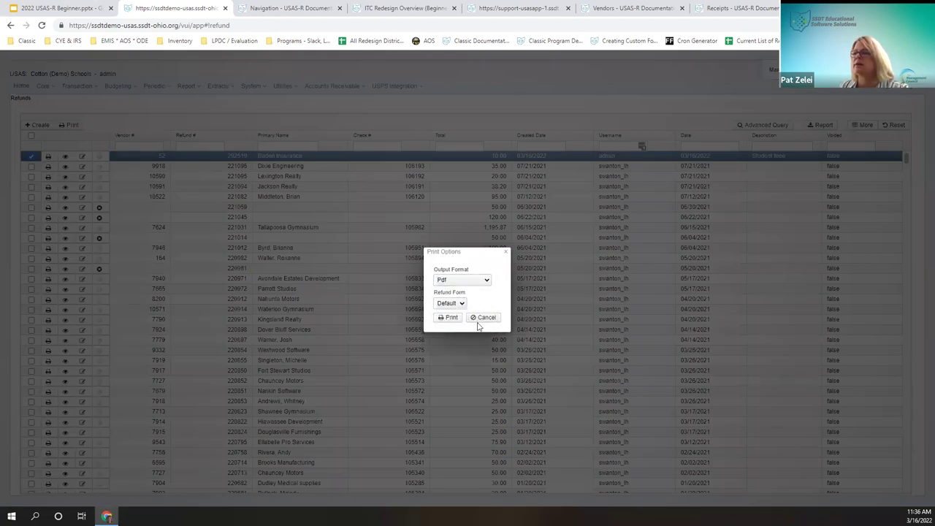
click(481, 318)
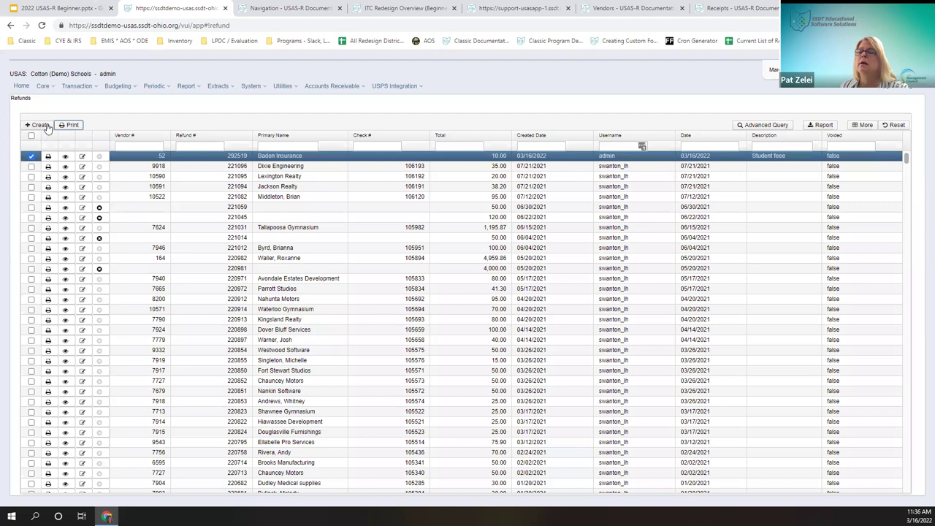
Step: Print the refund form as a PDF, view the download, then close it
click(72, 127)
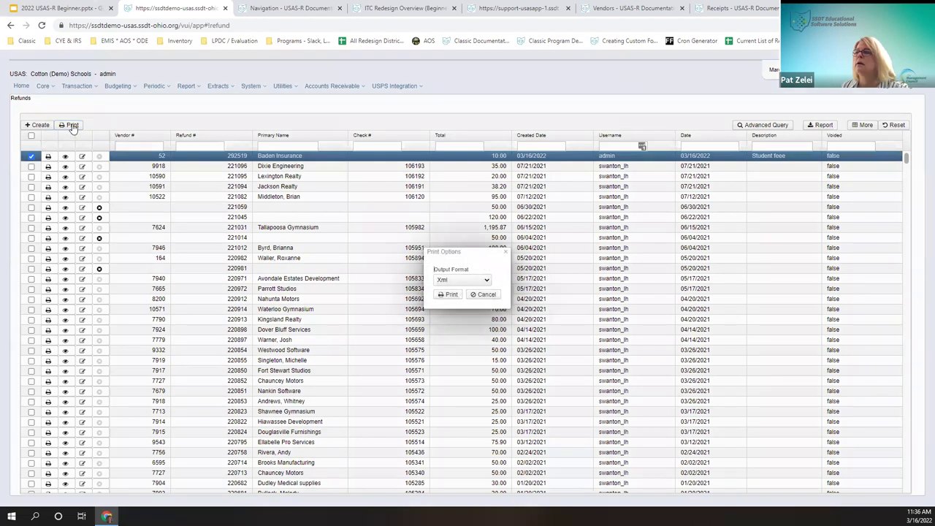
click(484, 295)
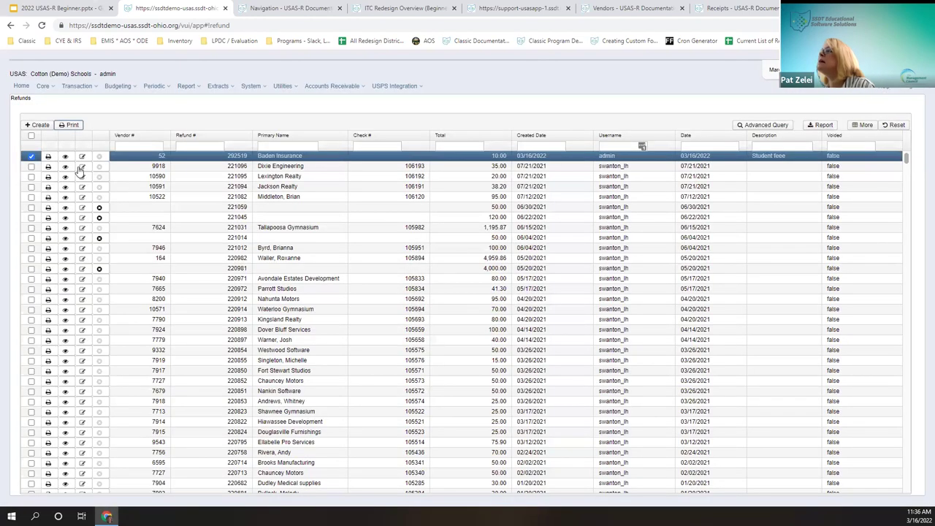
click(71, 125)
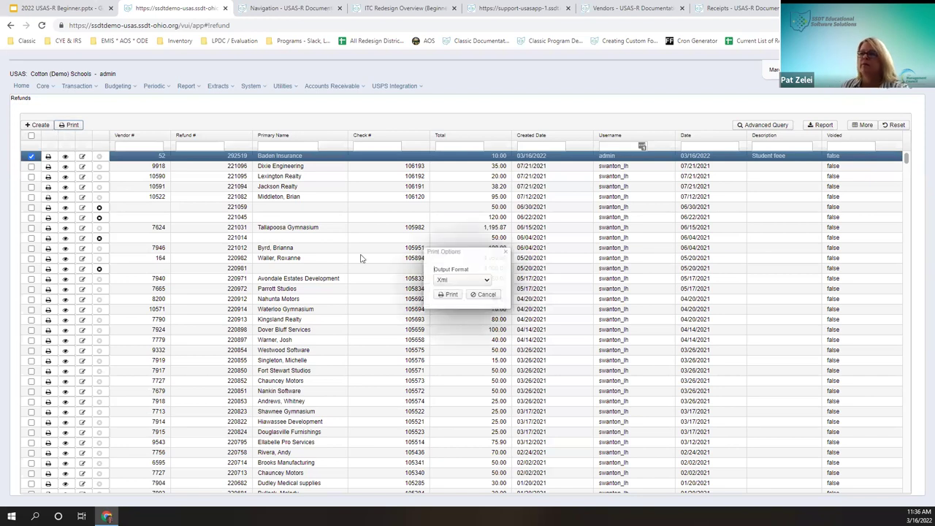
click(461, 280)
click(463, 296)
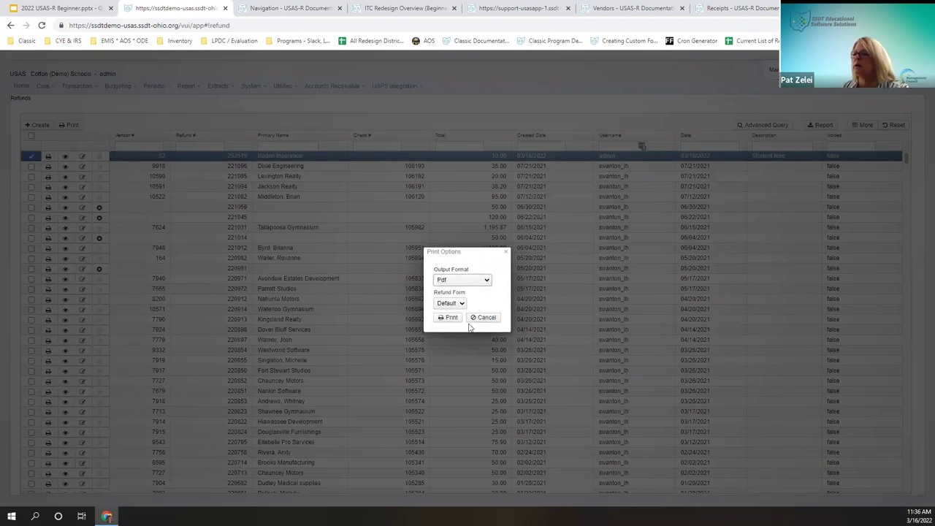
click(461, 318)
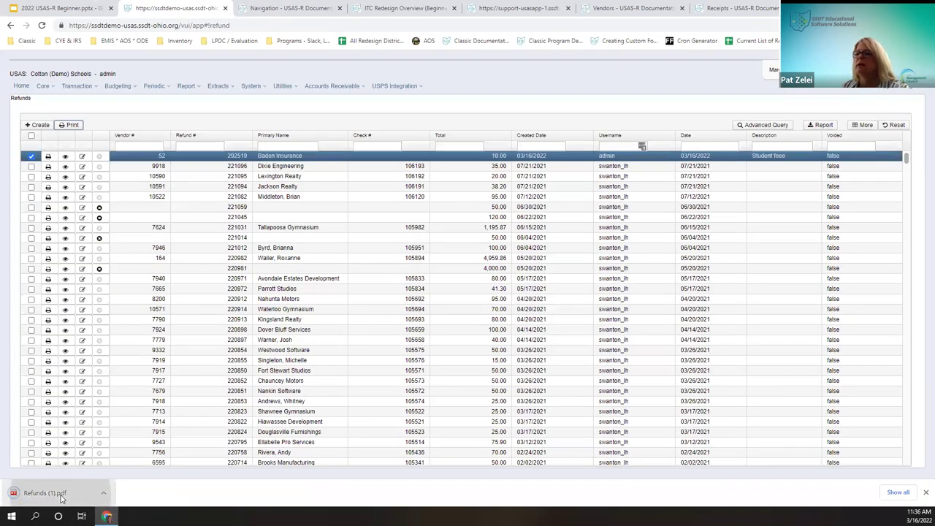
click(55, 493)
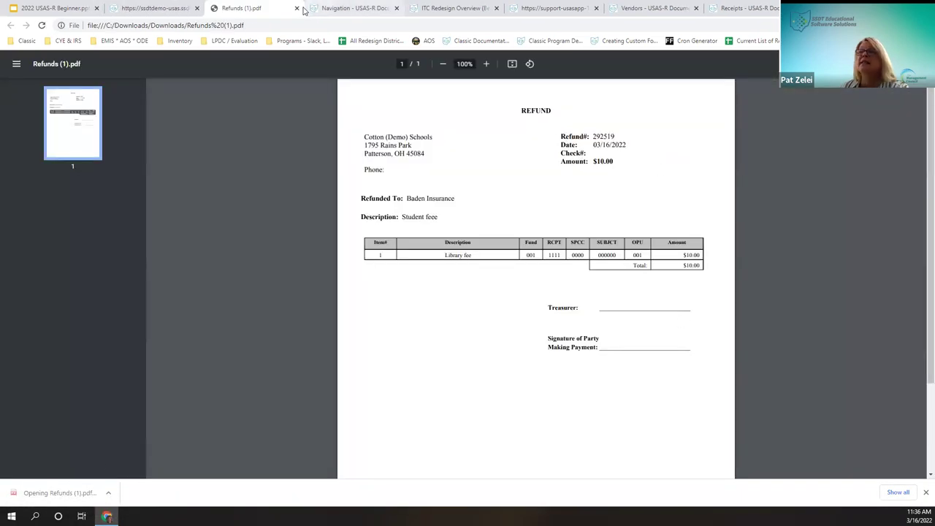
click(295, 9)
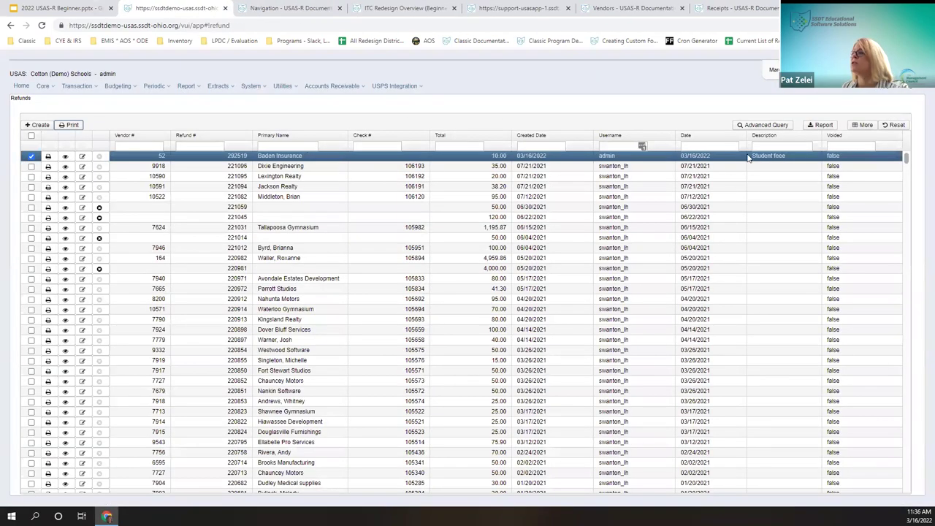
Step: Generate a PDF check print file for disbursement 36989 from the Disbursements list
click(77, 86)
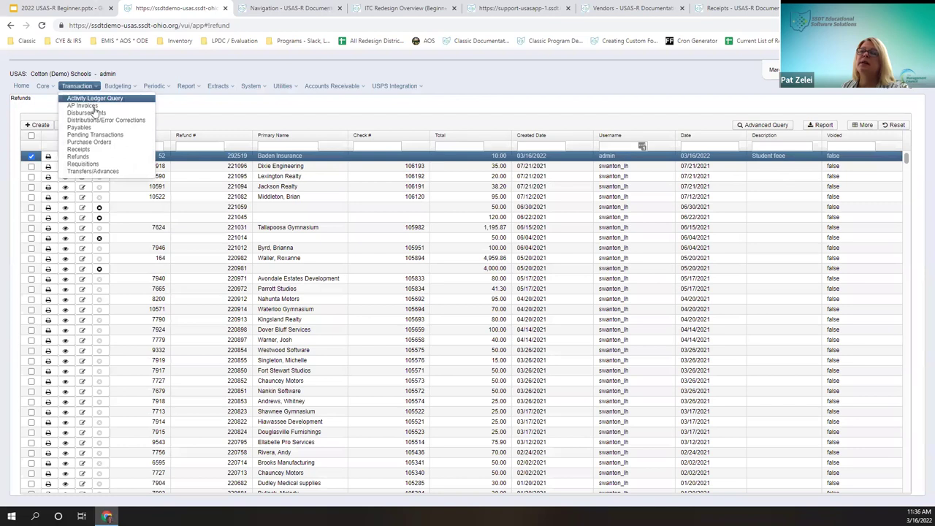
click(94, 114)
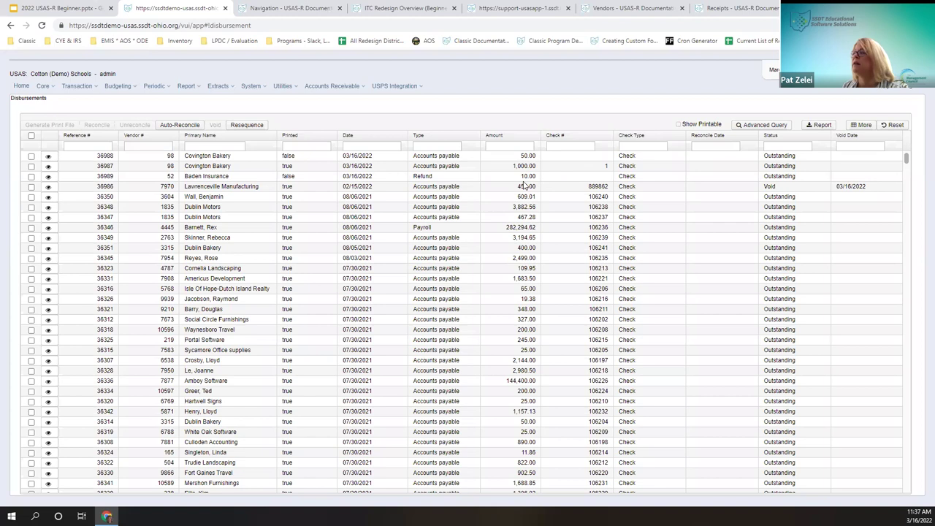
click(32, 177)
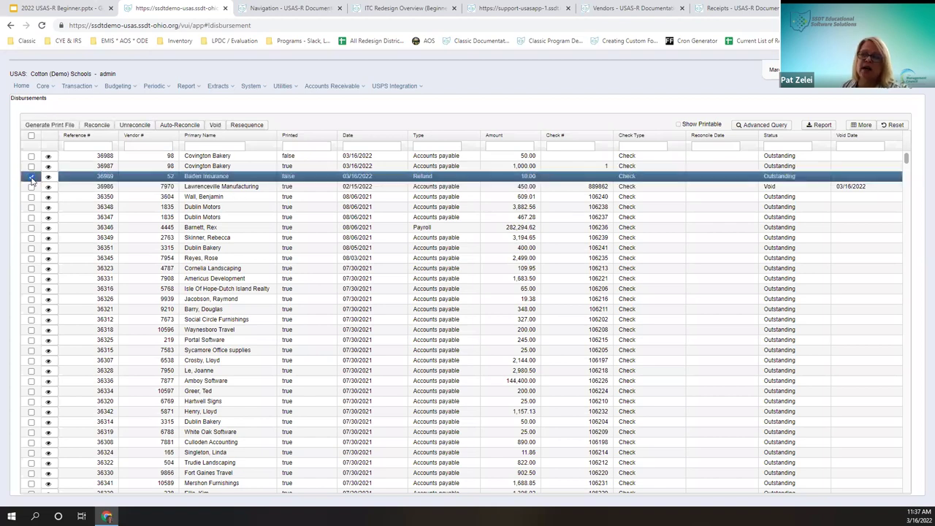
click(45, 126)
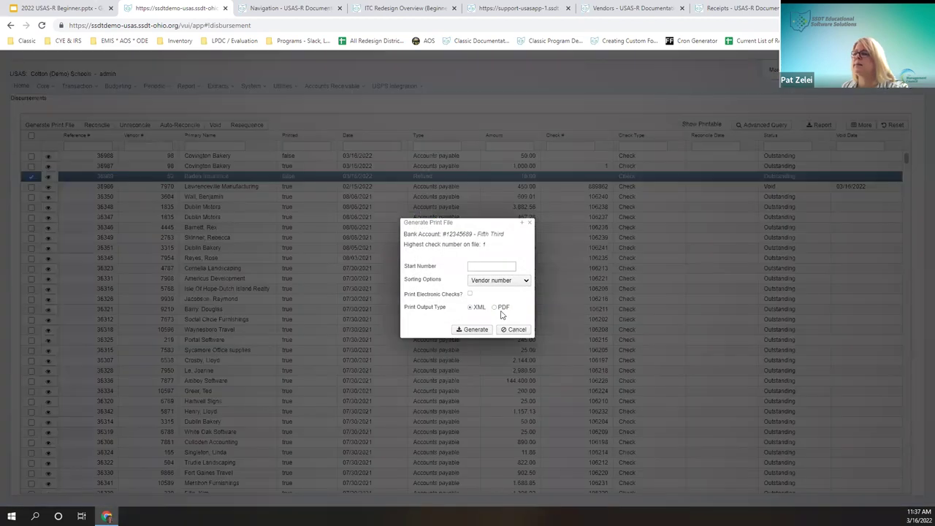
click(499, 307)
click(482, 345)
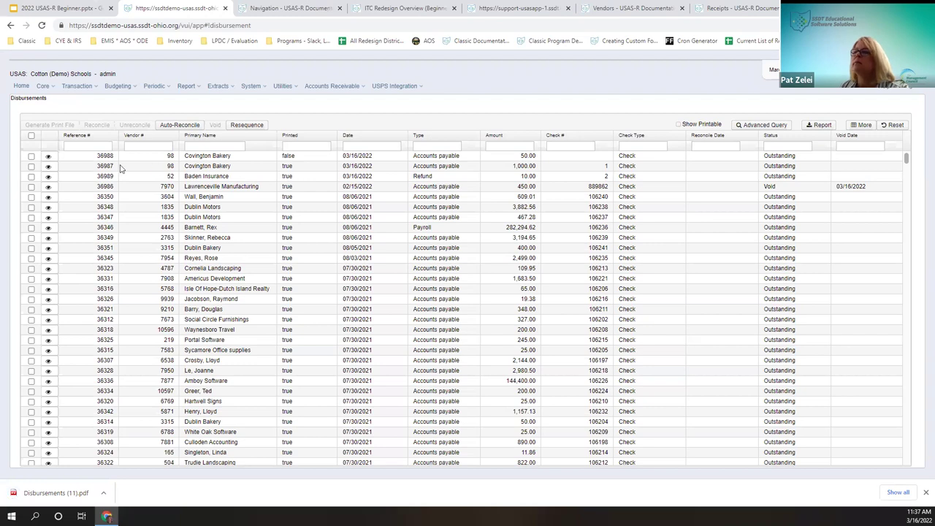
click(30, 176)
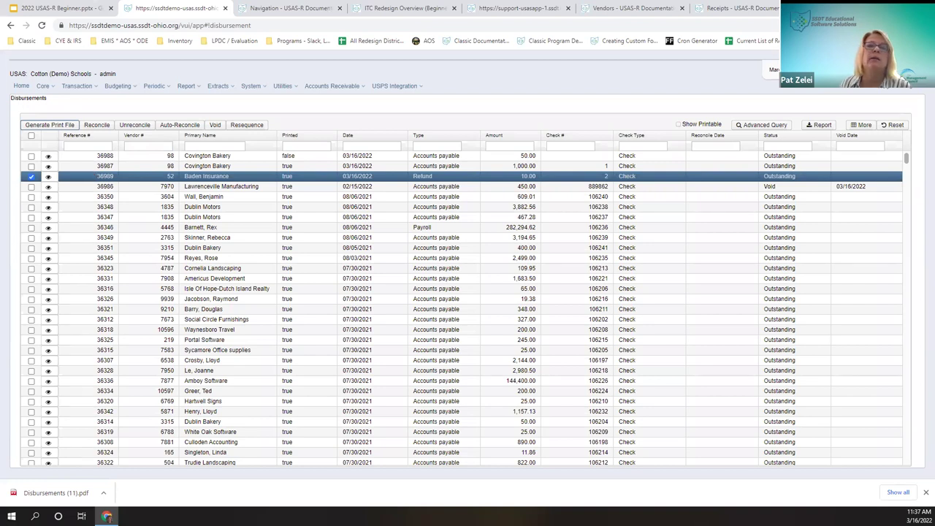
Step: Void disbursement 36989, then return to the Refunds list showing the refund voided
click(216, 126)
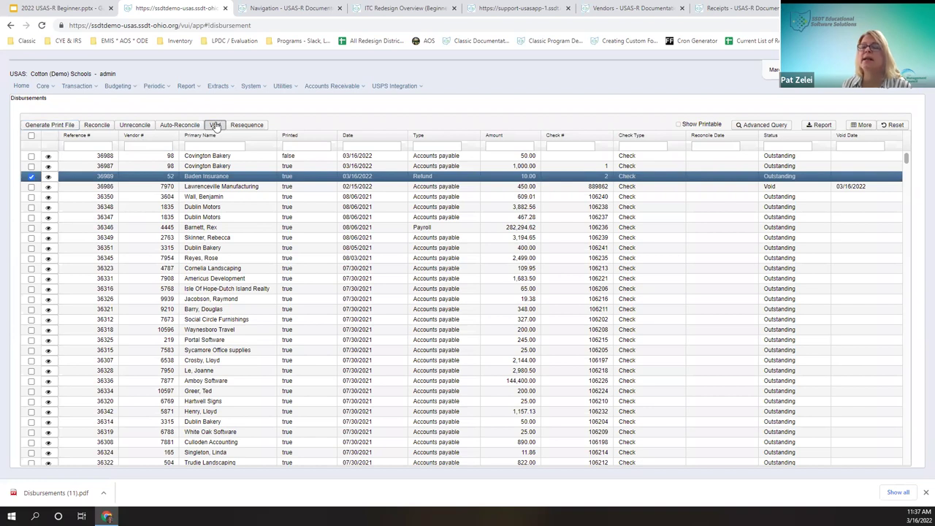
click(216, 125)
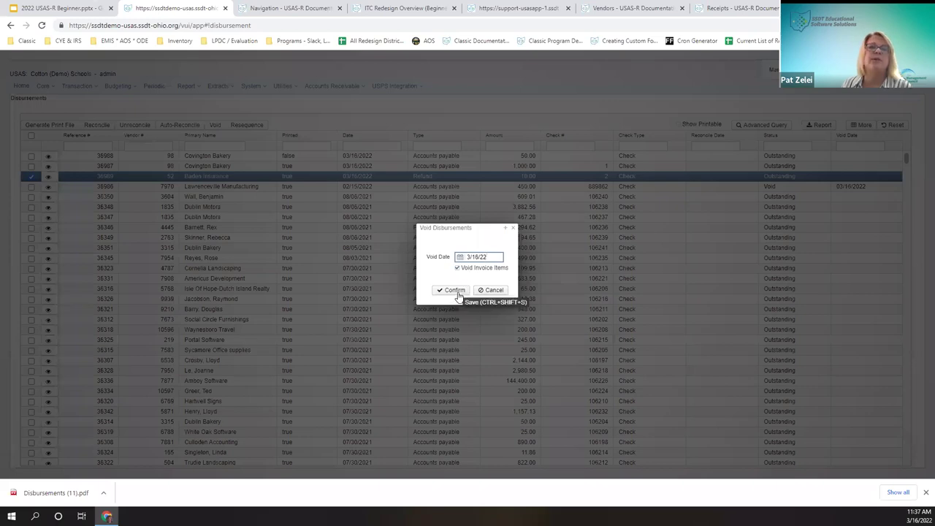
click(458, 293)
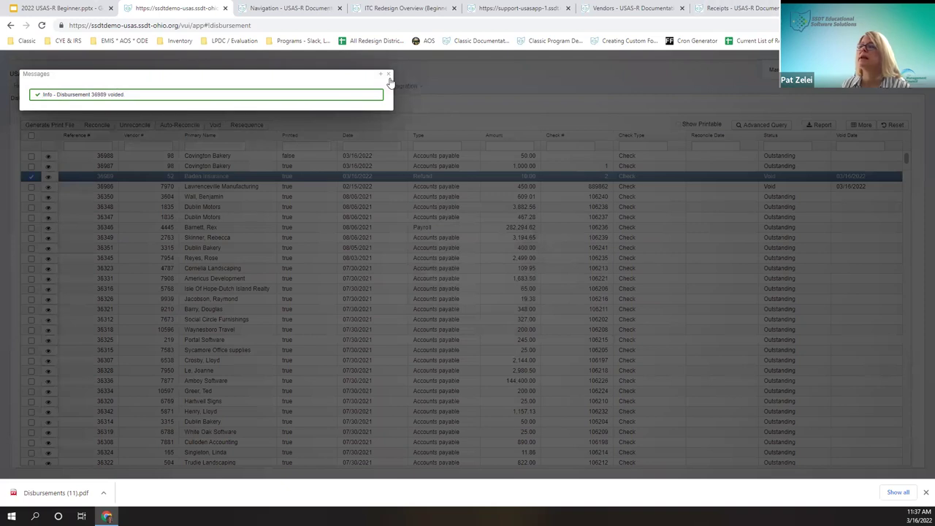
click(388, 73)
click(73, 86)
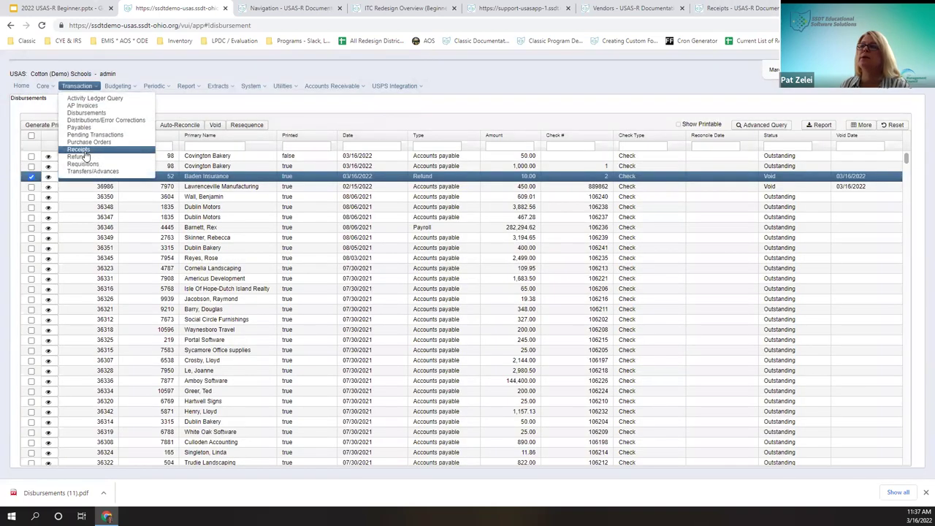
click(82, 157)
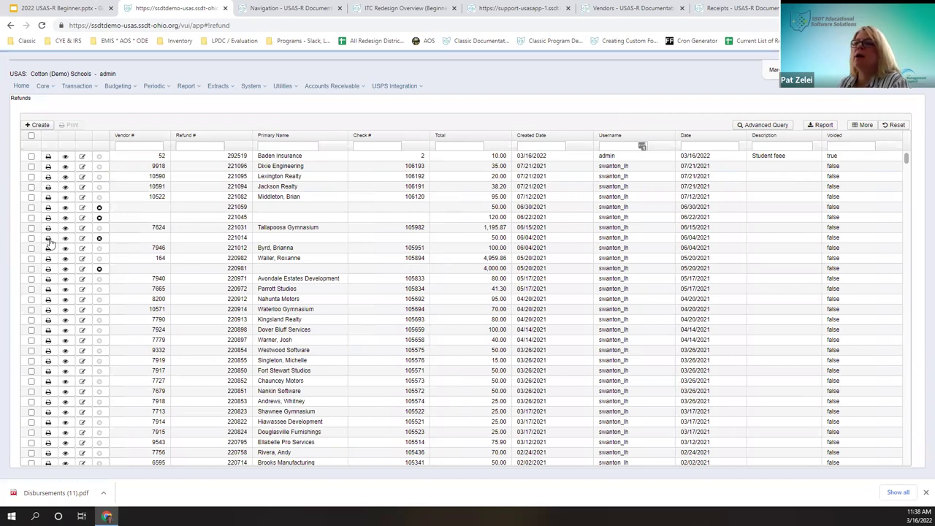
click(31, 207)
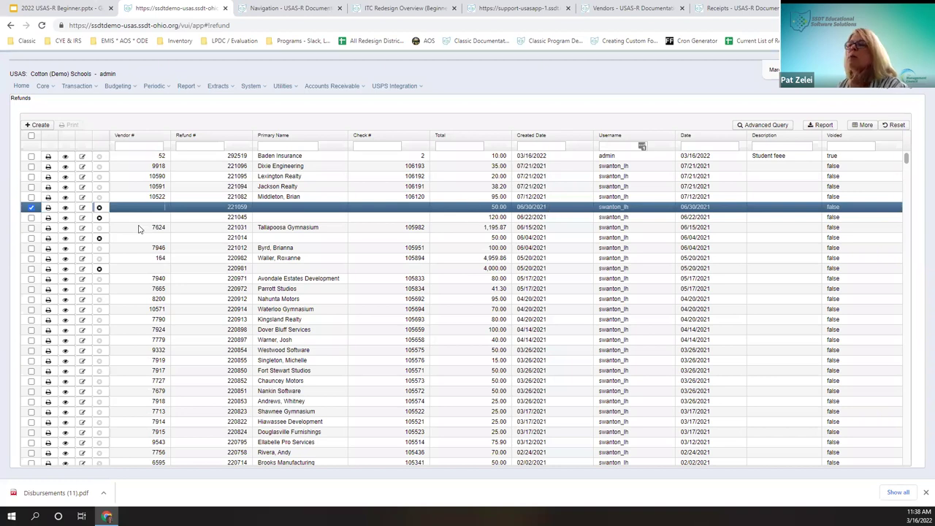
key(Delete)
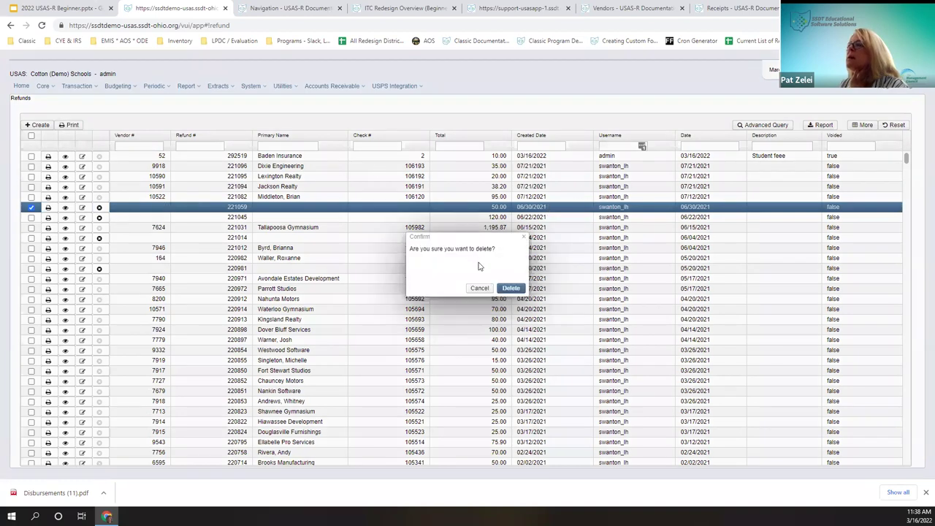
click(481, 288)
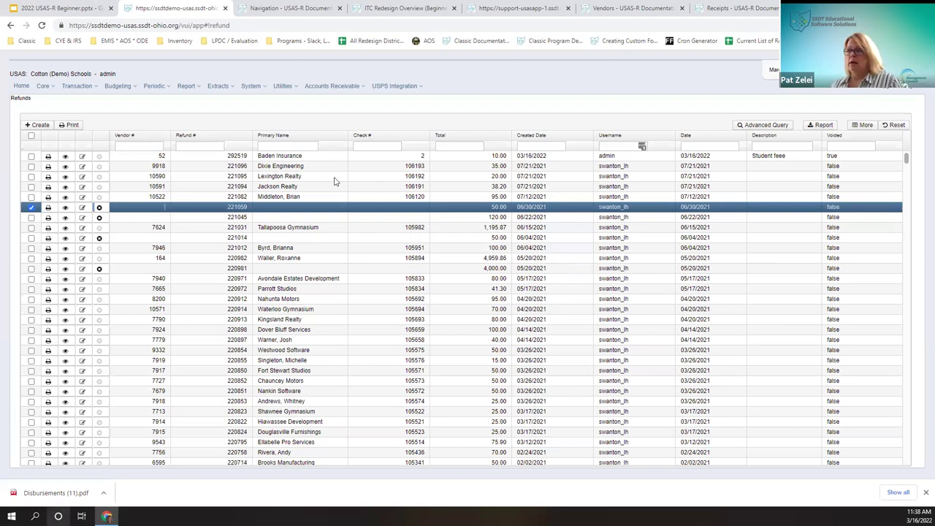
click(42, 87)
click(76, 86)
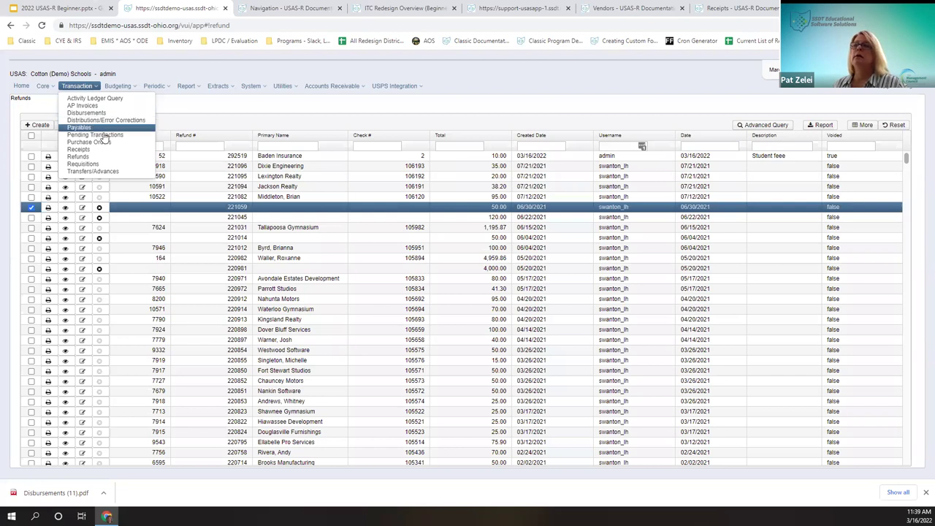
Step: Start a new fund-to-fund transfer of 5000 described 'to cafe'
click(94, 173)
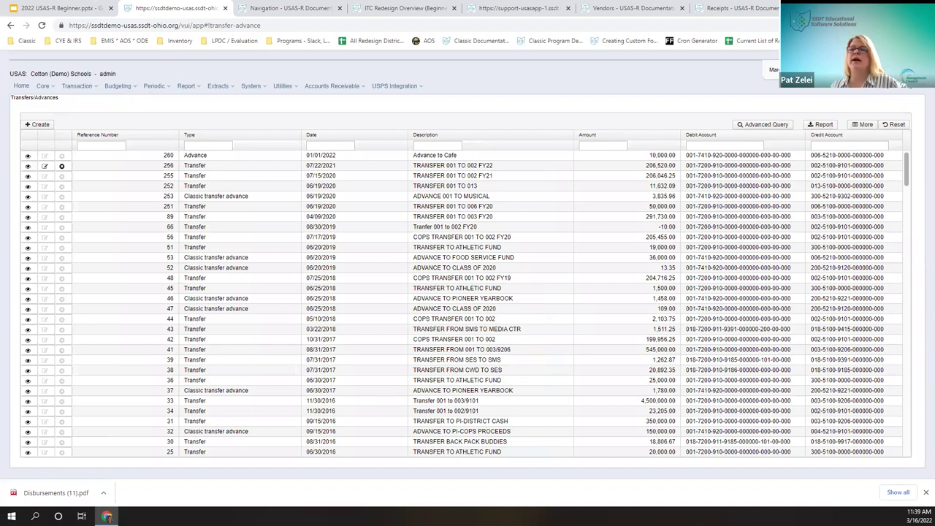
click(36, 124)
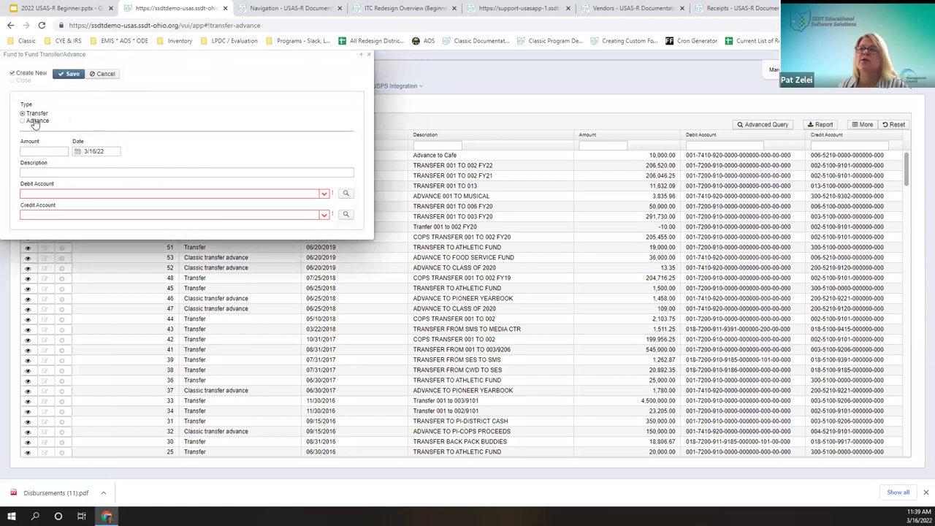
click(57, 151)
text(5000)
key(Tab)
key(Tab)
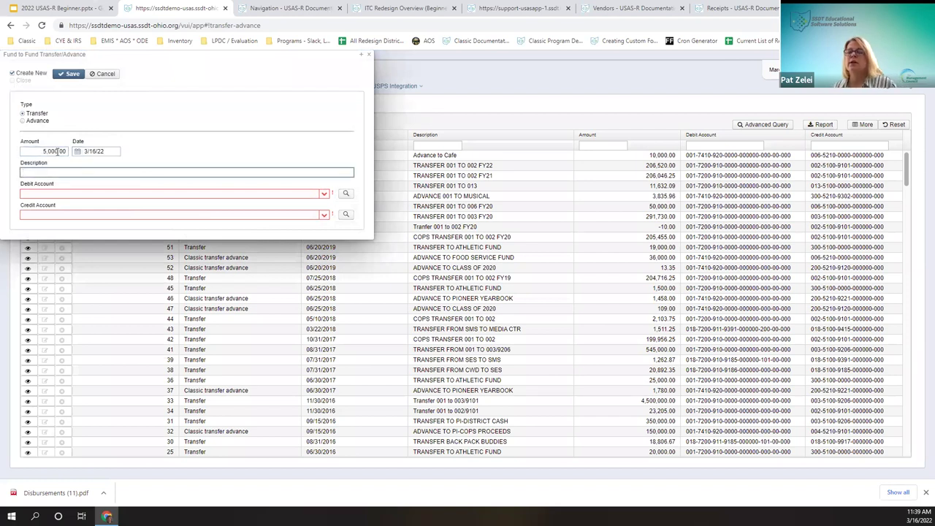
text(to cafe)
key(Tab)
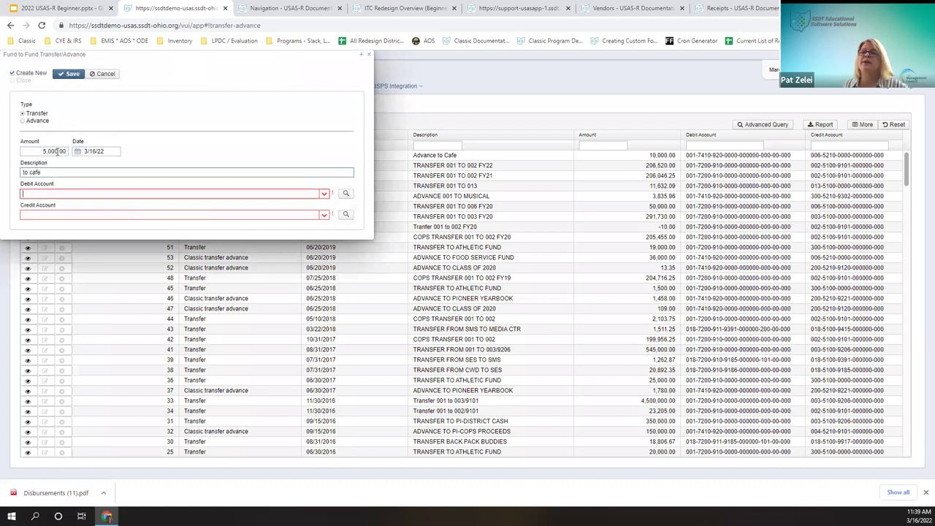
text(00)
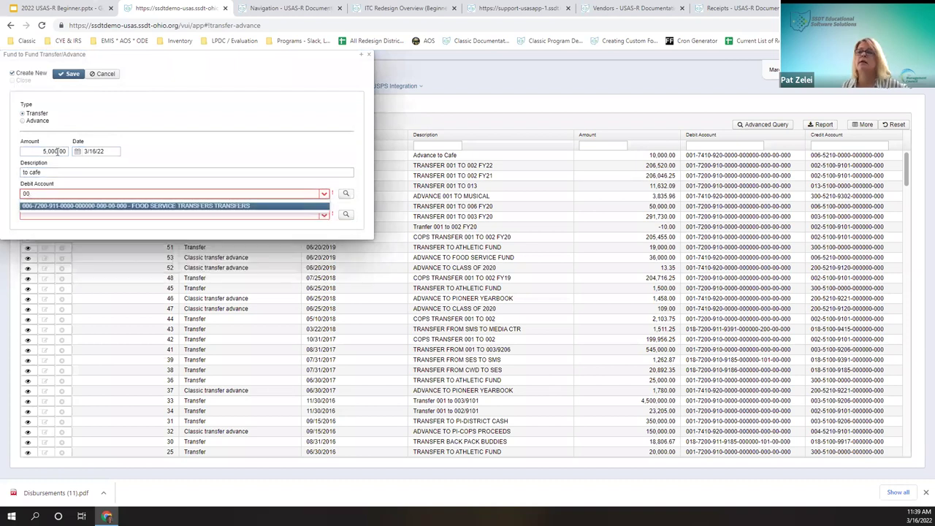
text(61)
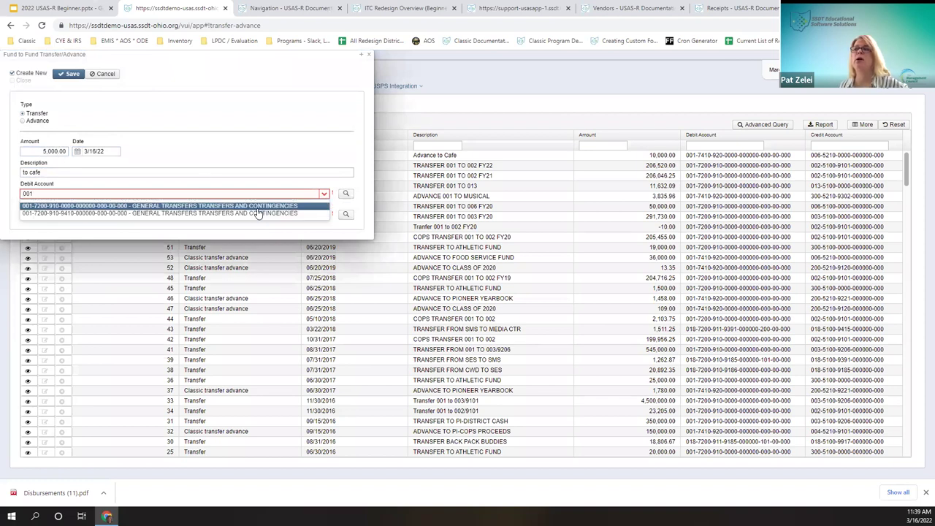
click(166, 209)
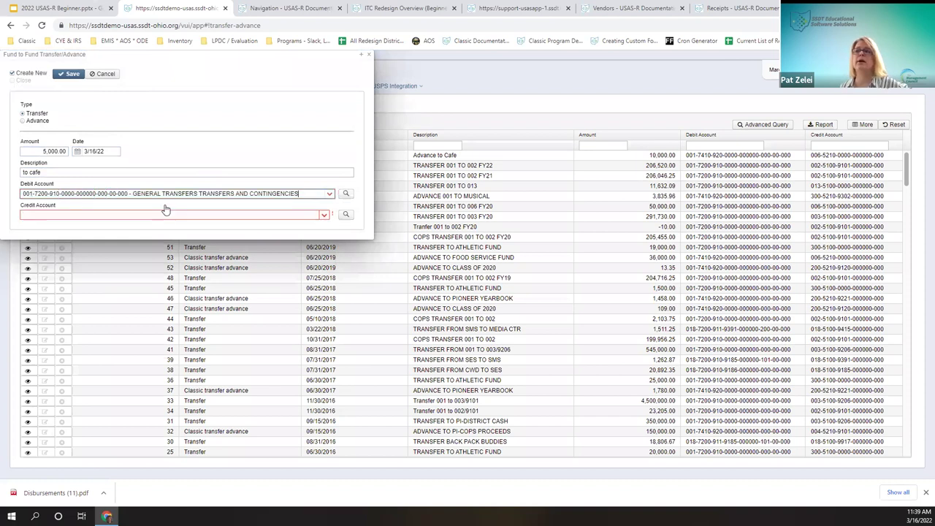
click(78, 216)
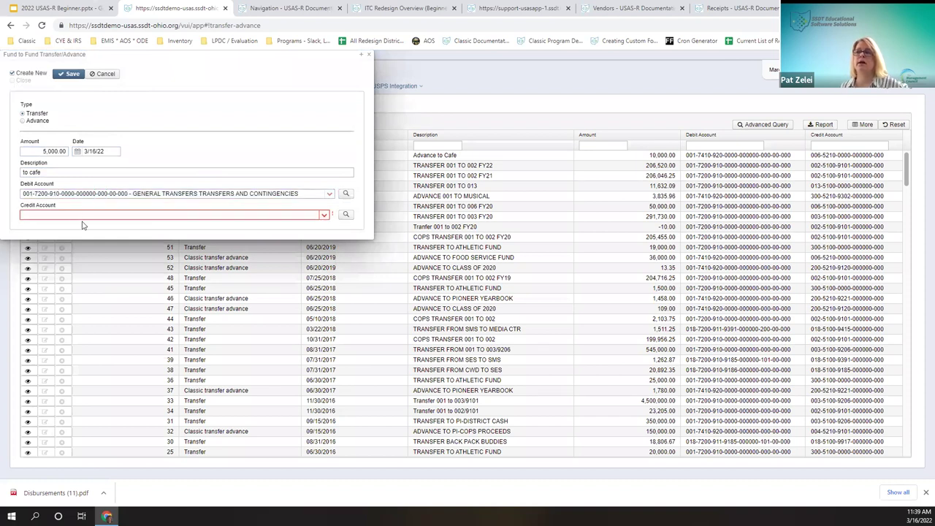
text(006)
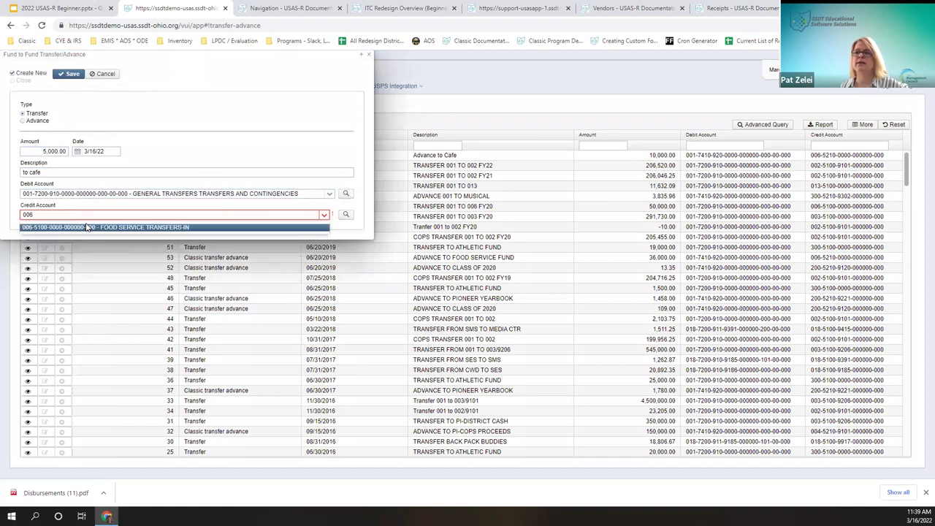
click(86, 228)
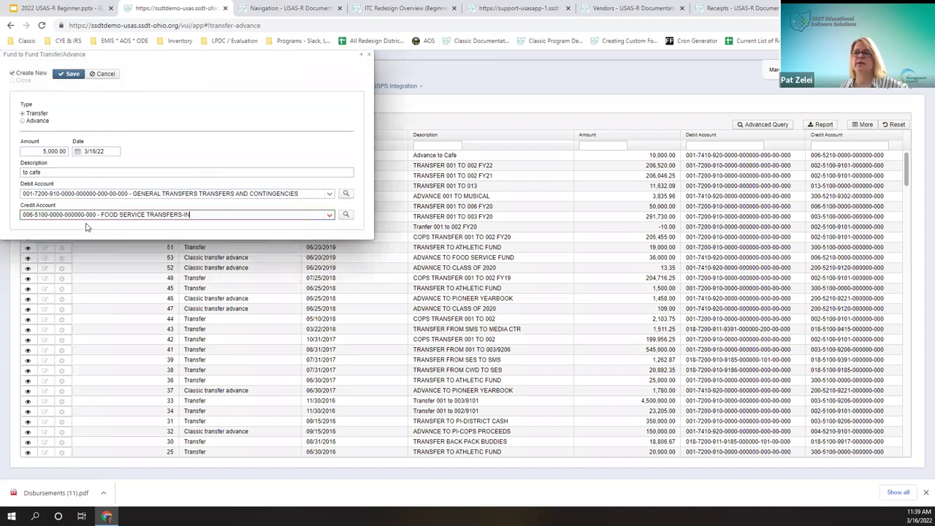
click(71, 76)
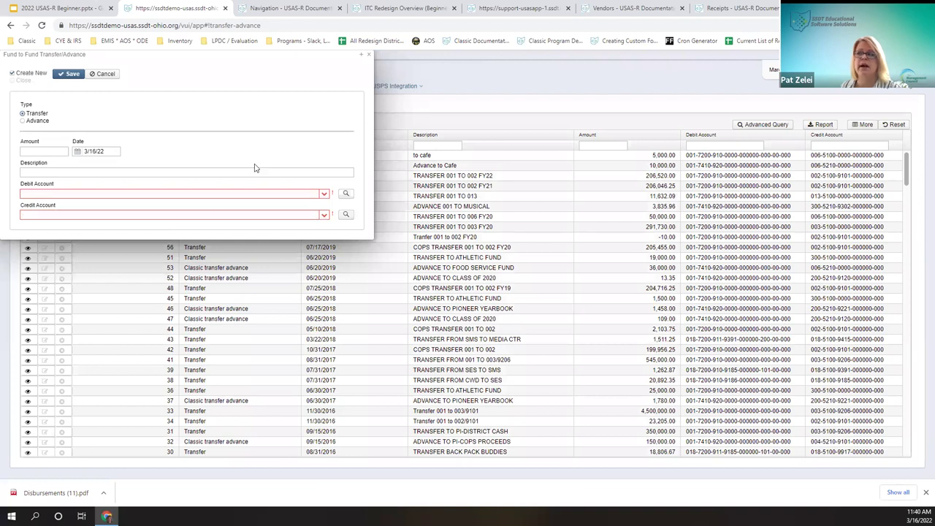
Step: Draft a 10,000.00 advance described 'Principal Account' and look up its debit account
click(37, 122)
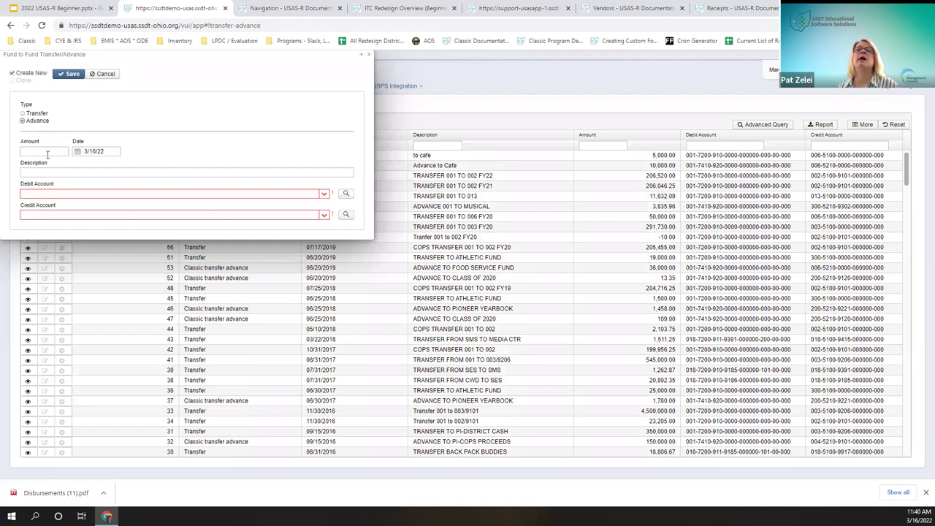
click(35, 151)
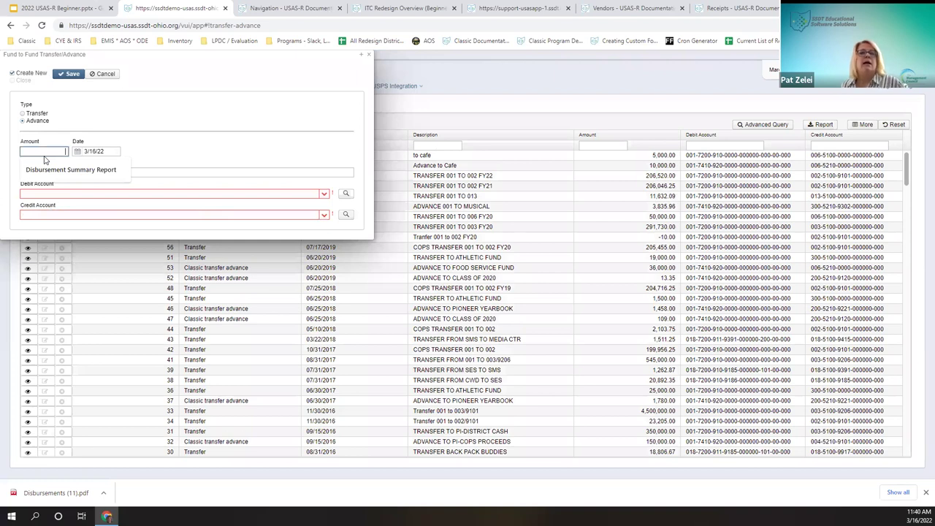
text(10000)
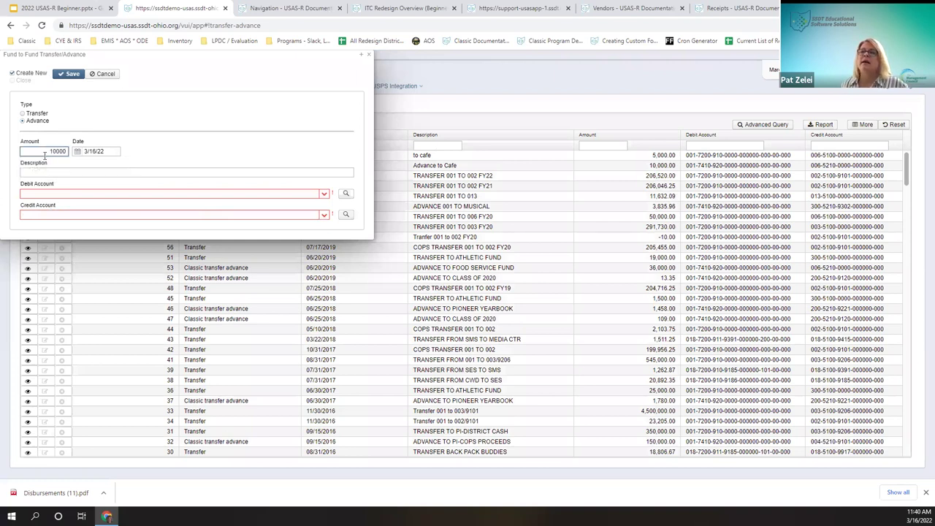
key(Tab)
key(Tab)
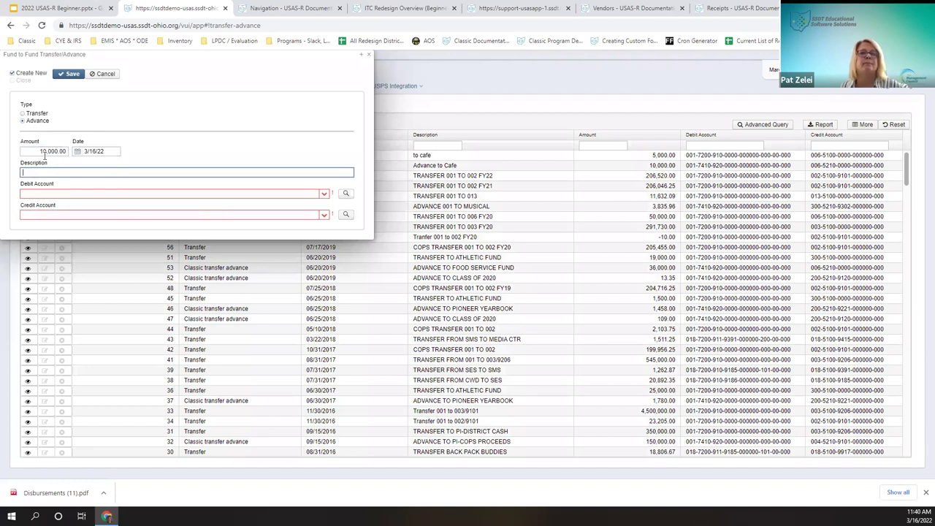
text(Principal Account)
key(Tab)
text(00)
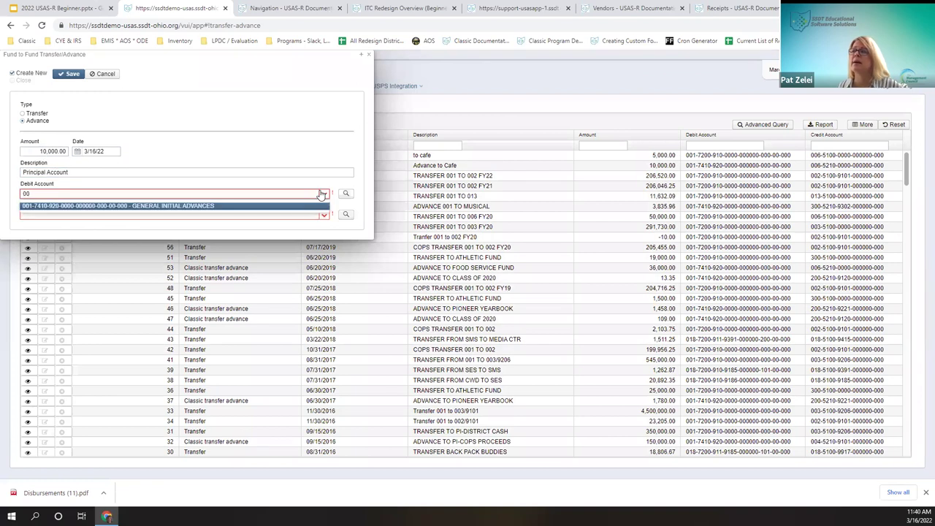
click(345, 194)
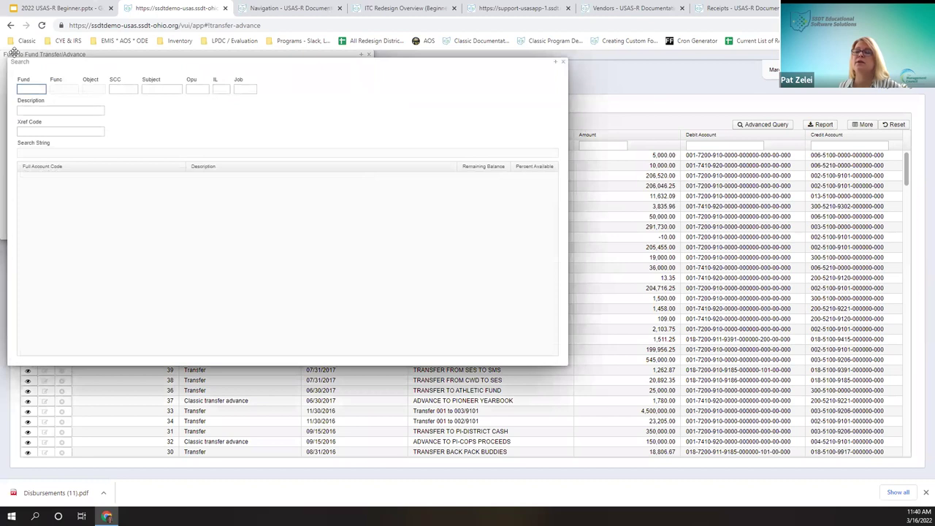
click(563, 62)
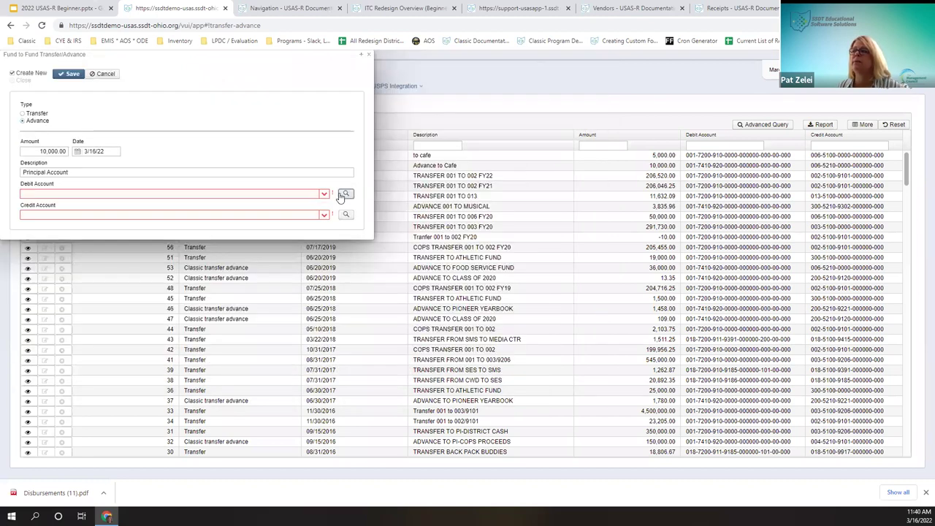
click(345, 193)
click(30, 91)
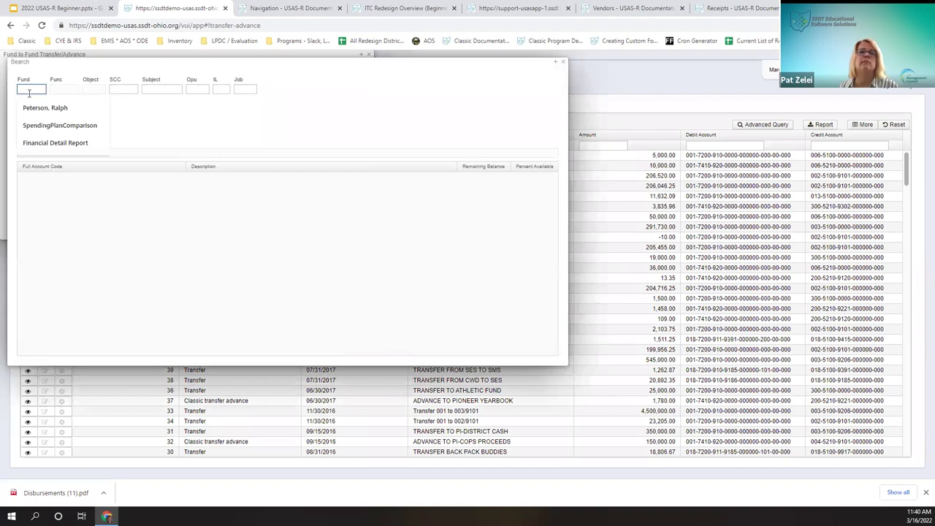
text(001)
key(Tab)
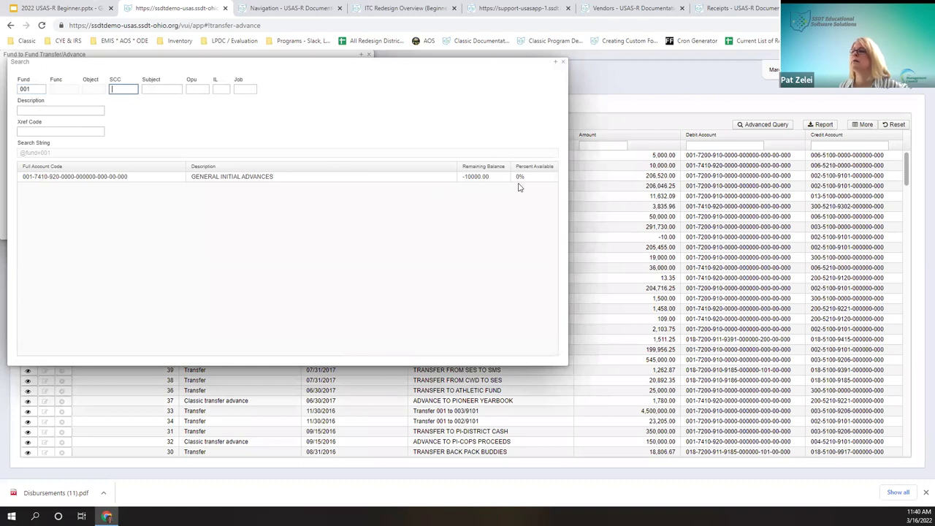
click(563, 61)
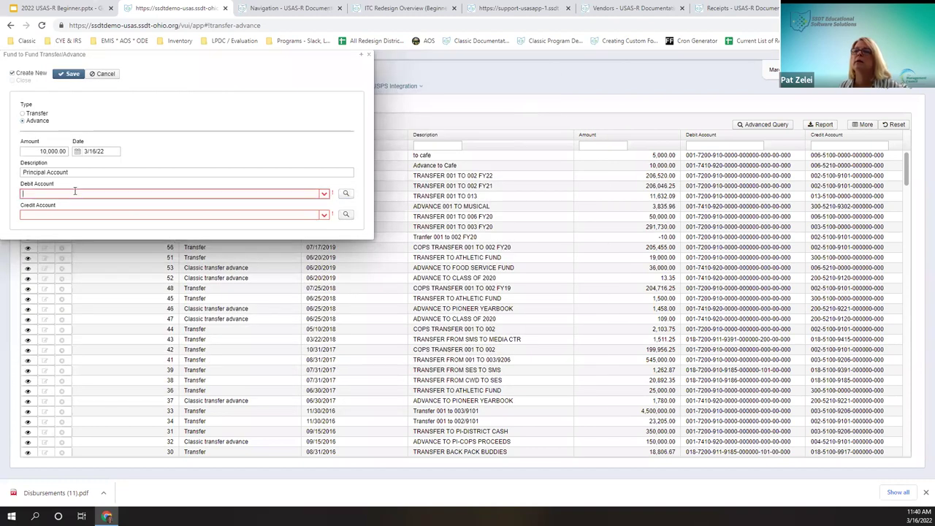
text(001)
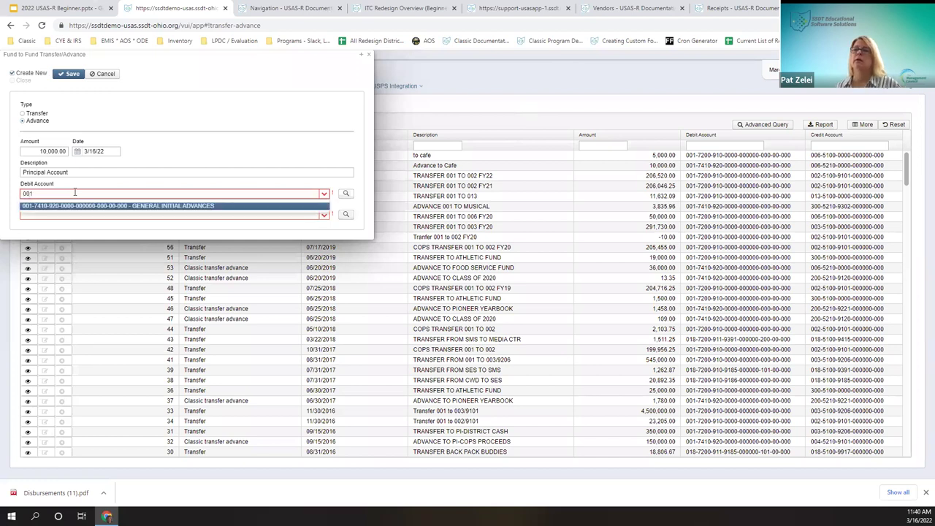
key(Tab)
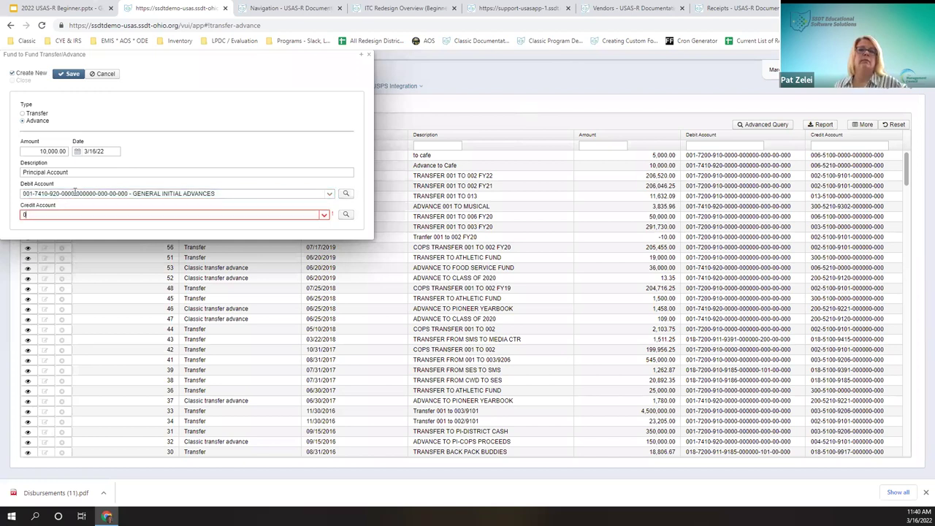
Step: Choose credit account 006-5210 Food Service Advances In - Initial and tick Close after saving
text(8)
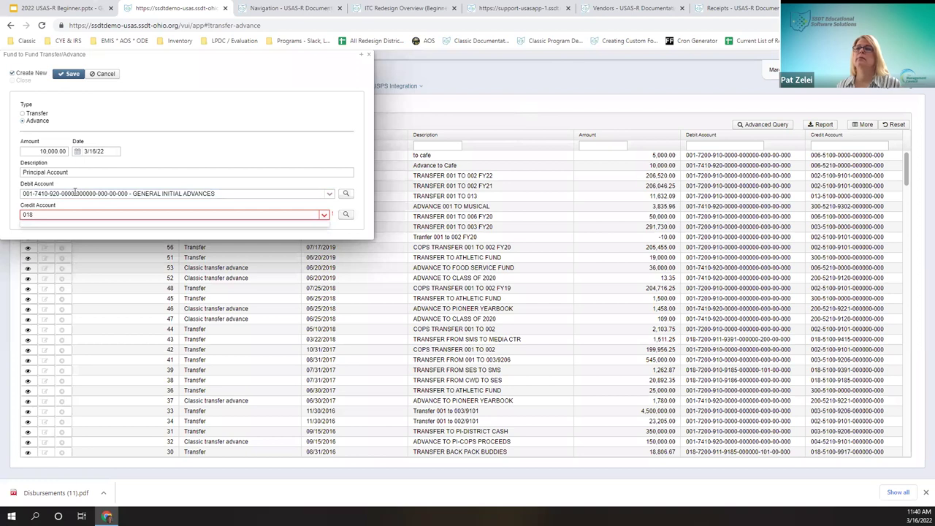
key(BackSpace)
key(BackSpace)
key(BackSpace)
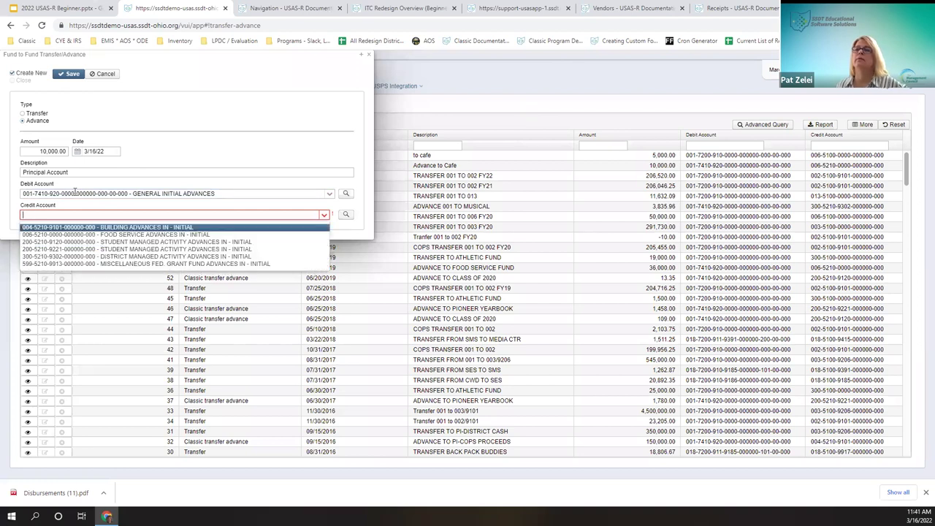
key(Down)
key(Return)
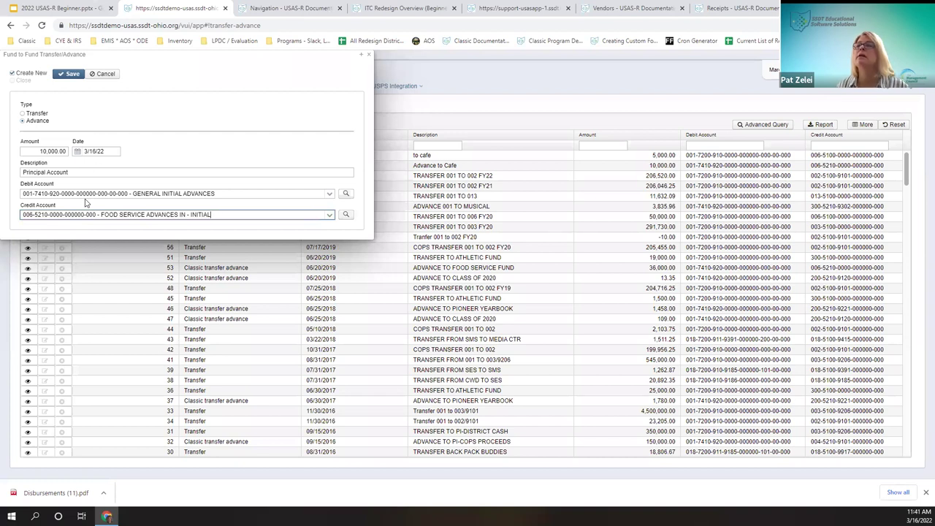
drag(232, 194, 5, 203)
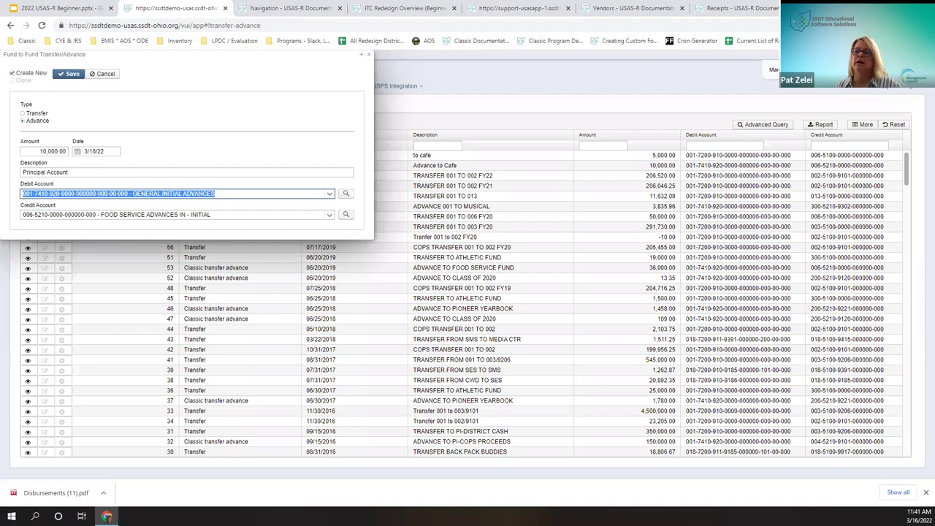
text(018)
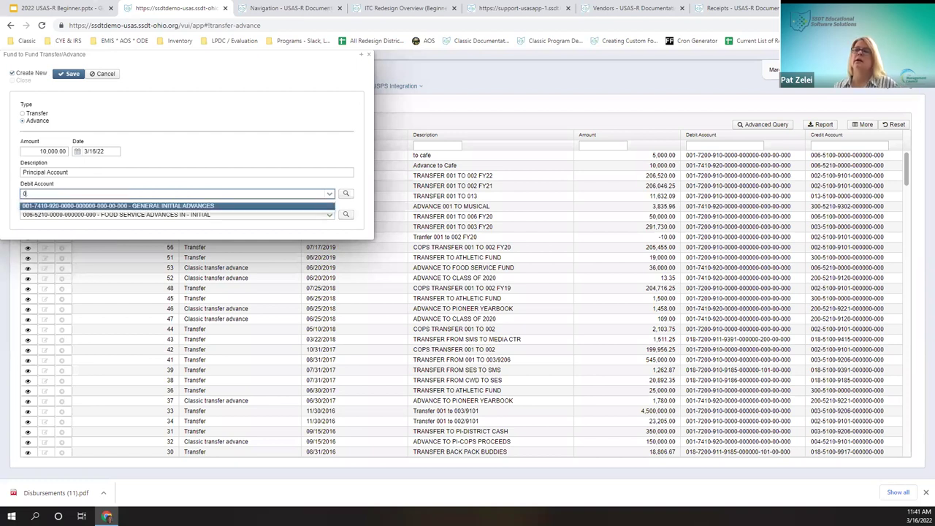
key(Return)
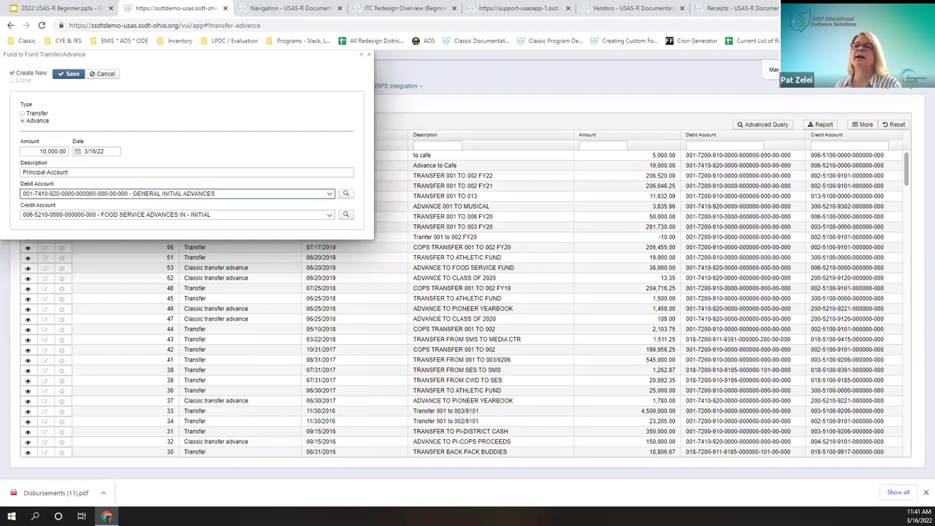
click(31, 74)
Step: Save advance 263, open its details, and open the Repay Advance form
click(24, 80)
click(72, 75)
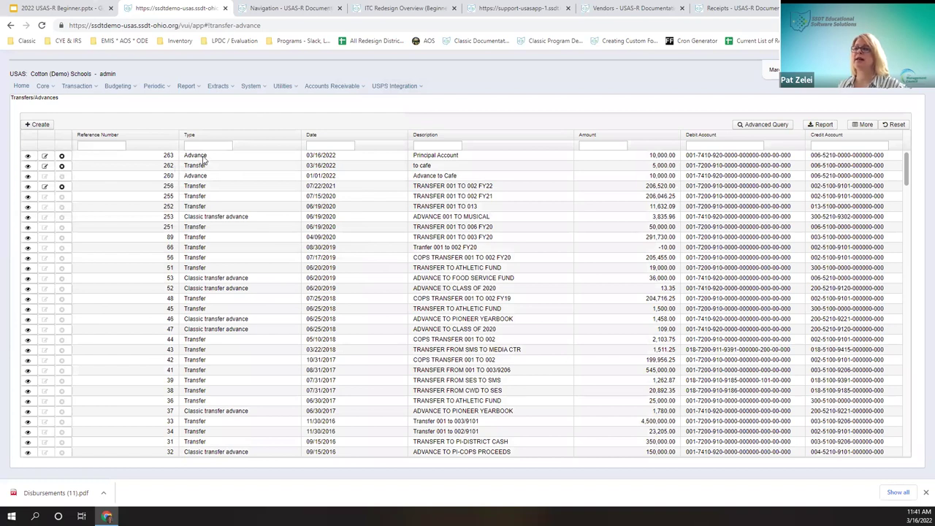
click(27, 156)
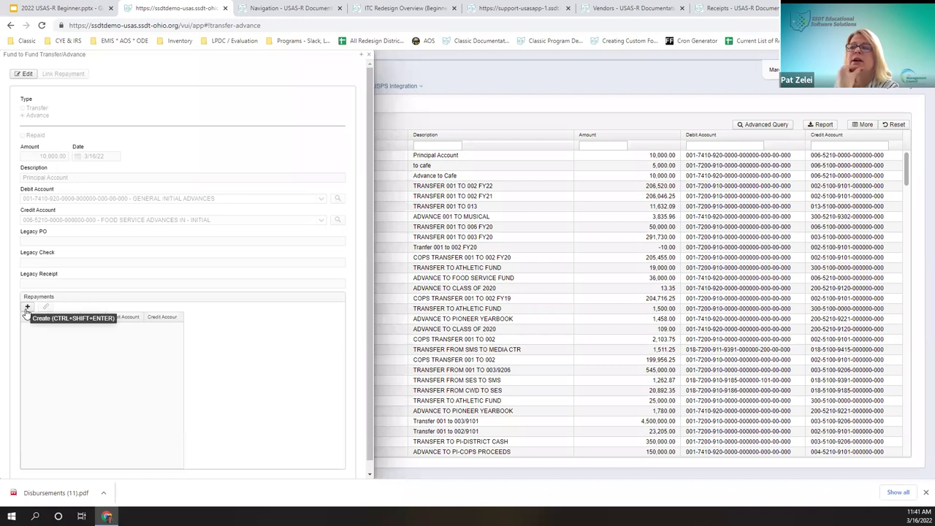
click(27, 308)
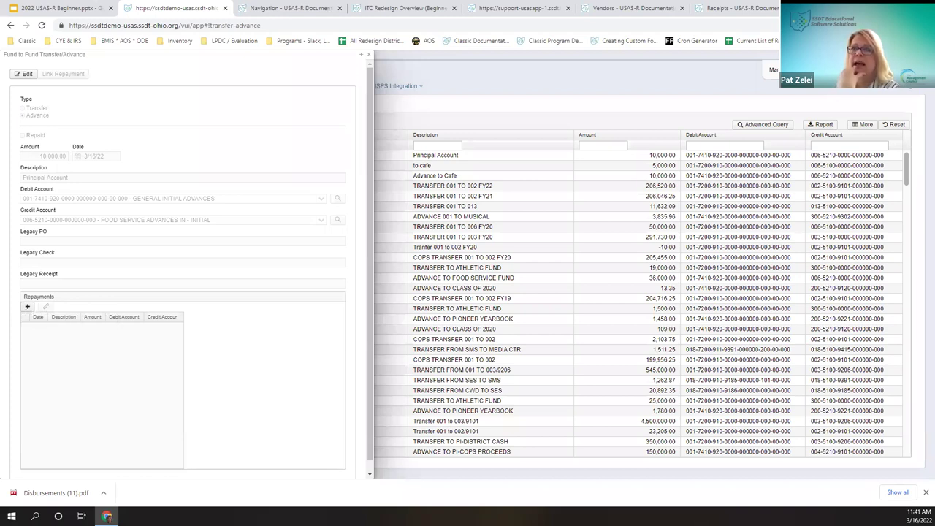
click(27, 307)
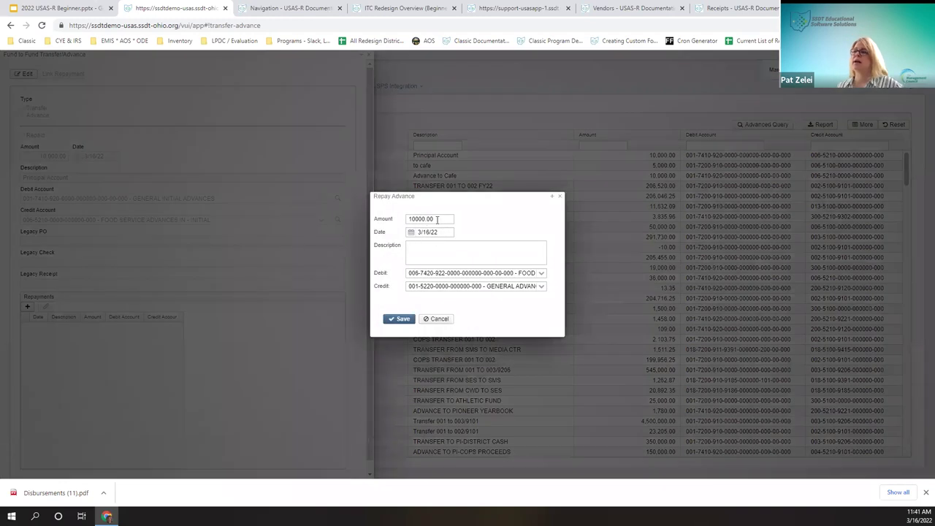
Step: Save a 2,000.00 repayment dated 03/15/2022 described 'repayment', dismissing the warning
click(437, 219)
text(200)
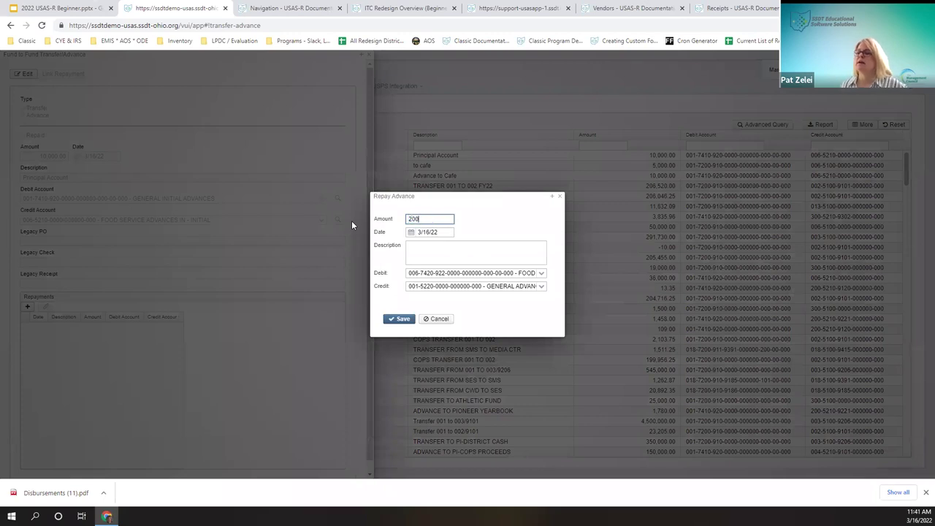
text(0)
key(Tab)
text(031522)
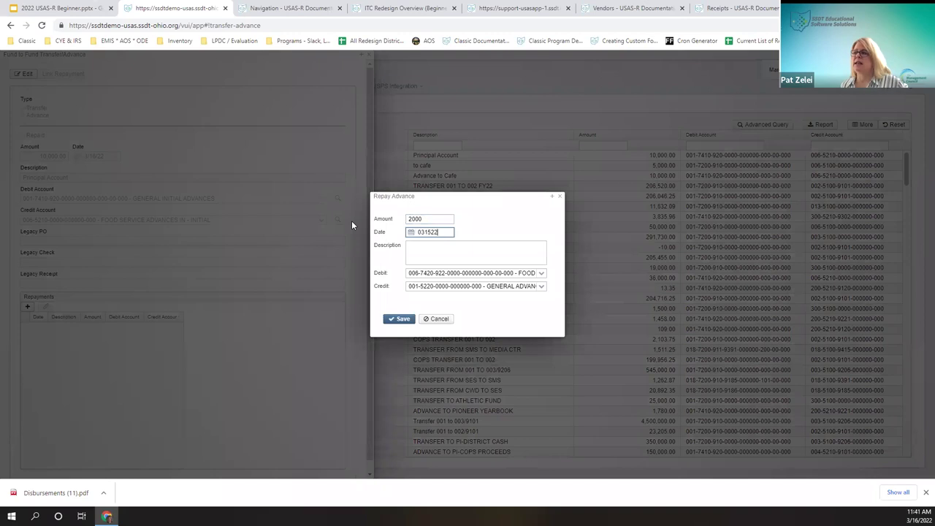
key(Tab)
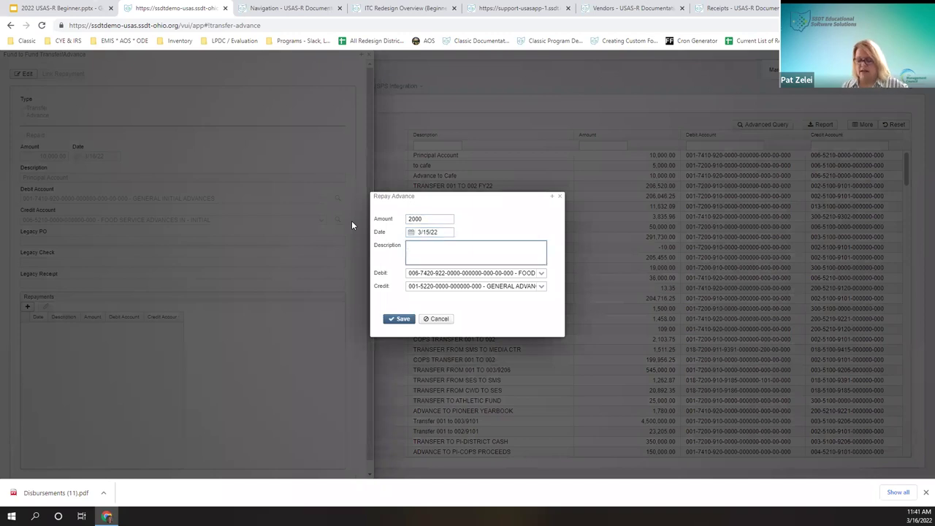
text(repayment)
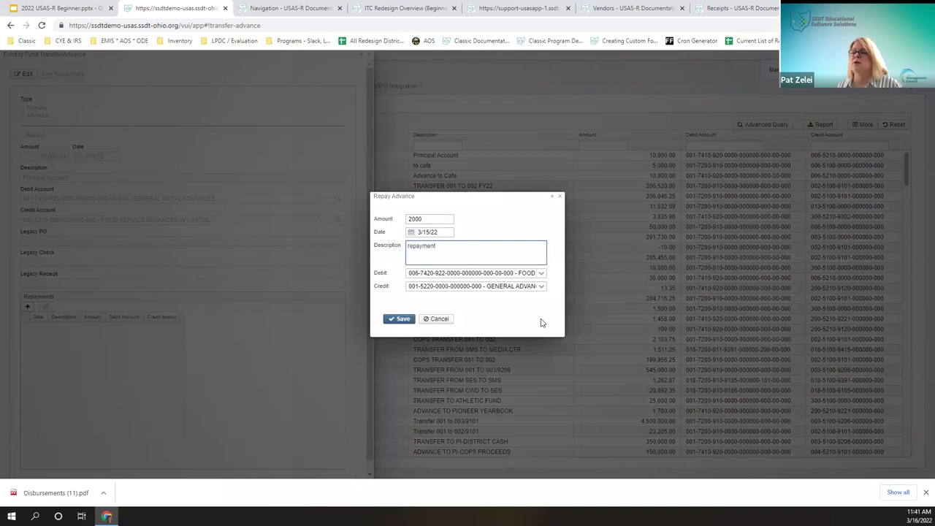
click(393, 320)
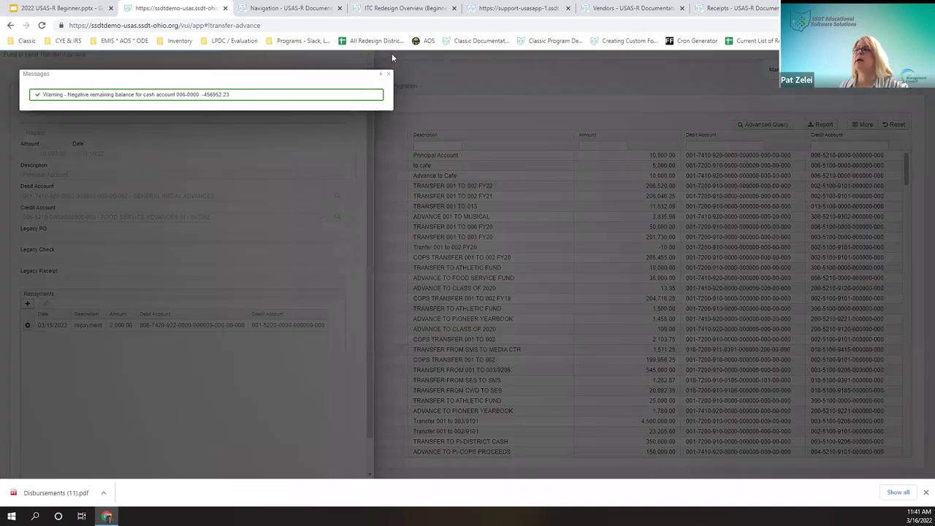
click(388, 75)
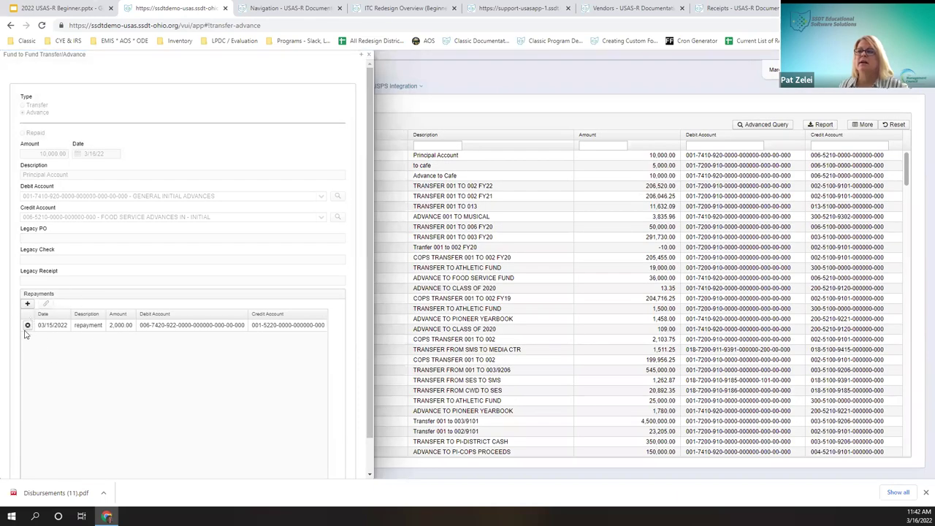
Step: Add a second 2,500.00 repayment dated 3/11/22, then close the advance details
click(27, 303)
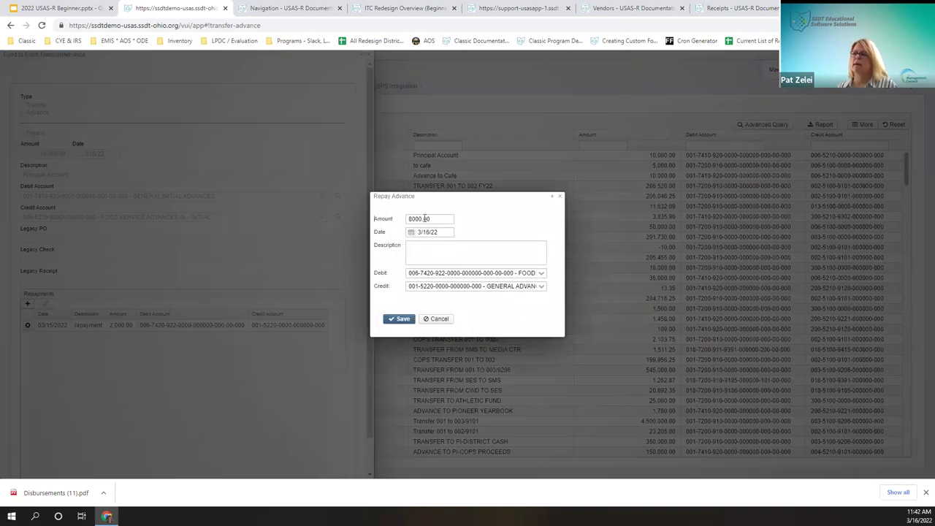
double_click(425, 218)
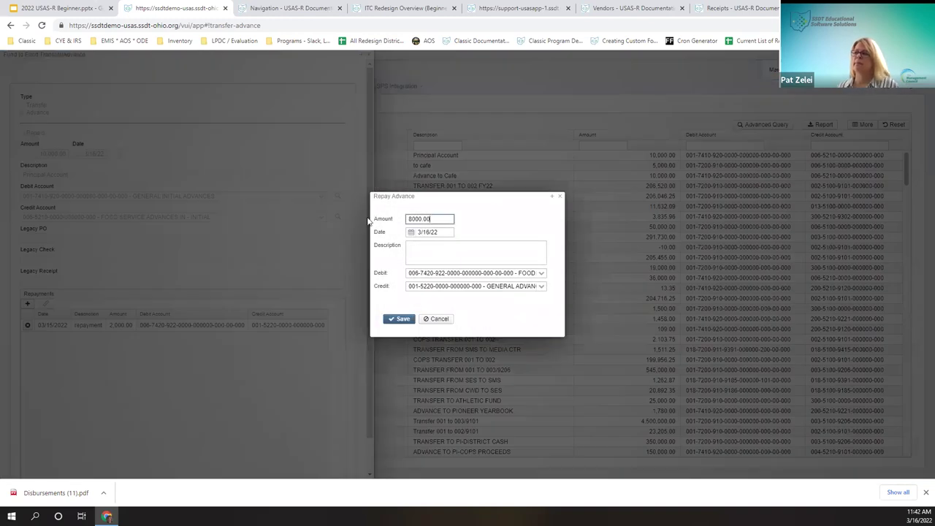
text(2500)
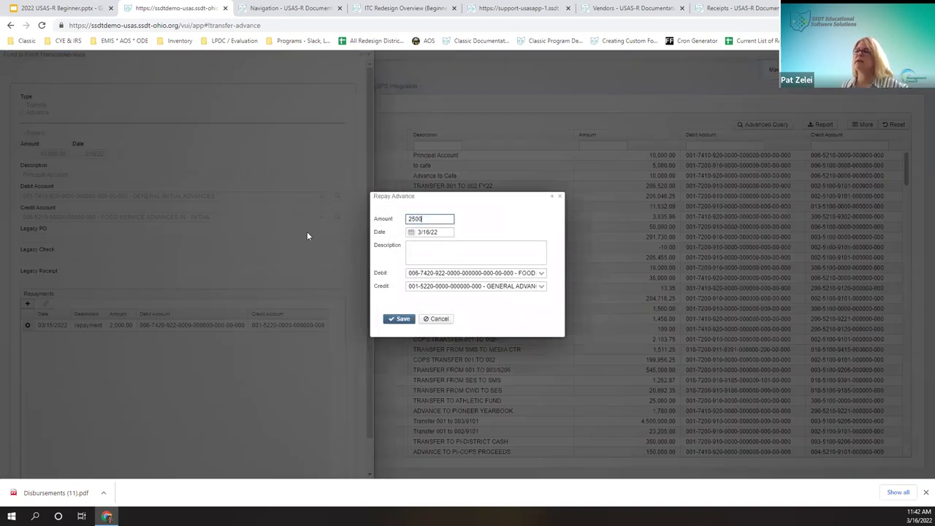
click(427, 231)
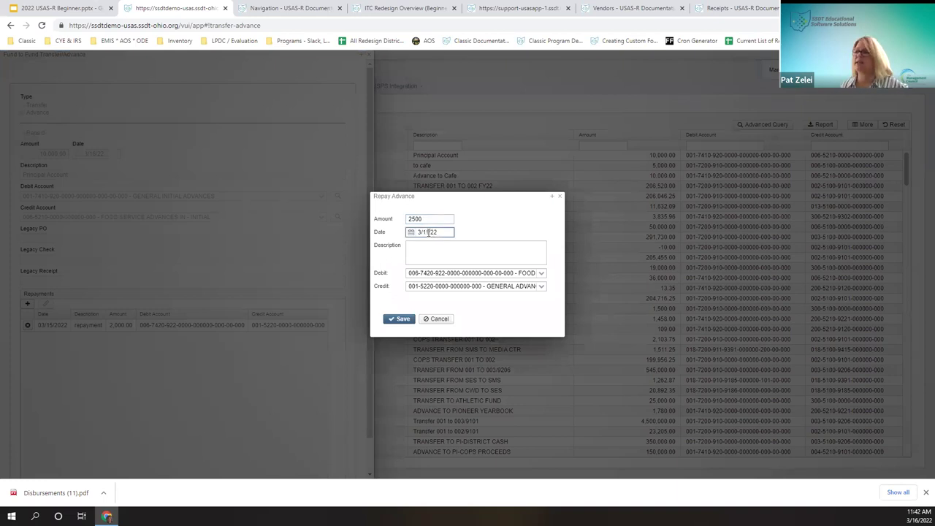
click(402, 320)
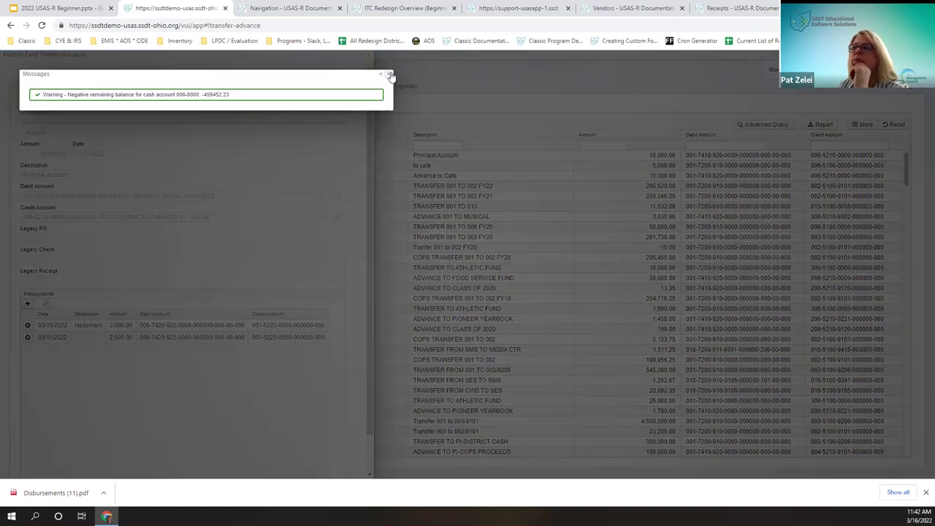
click(391, 76)
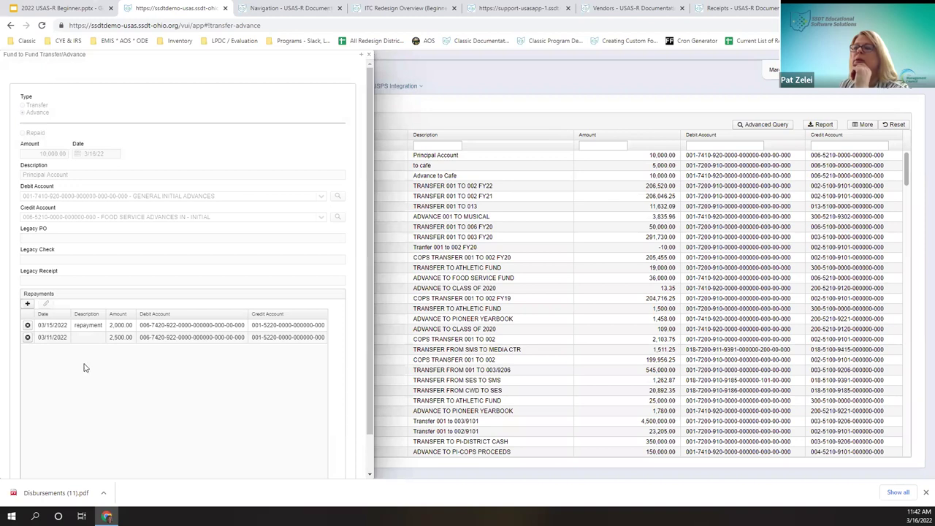
click(369, 56)
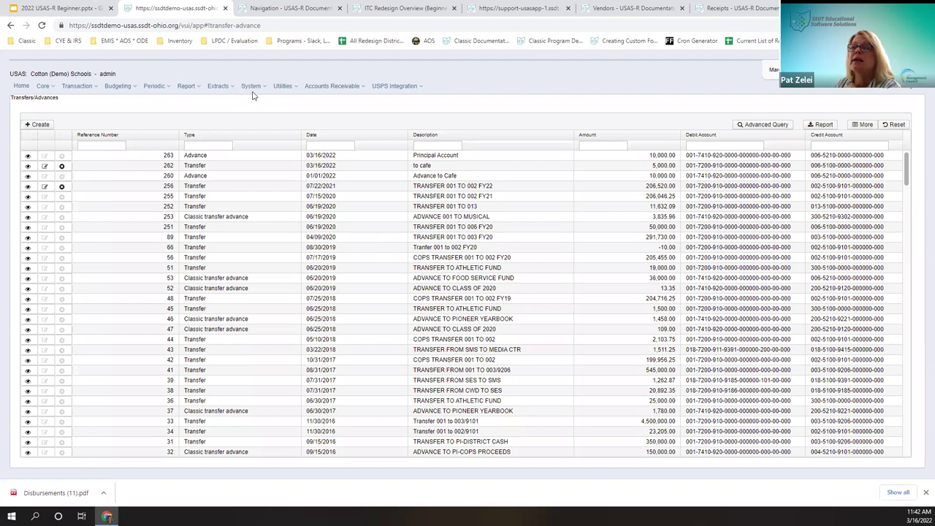
Step: Open Report > Report Manager and start generating the SSDT Transfer Advance Activity report
click(187, 86)
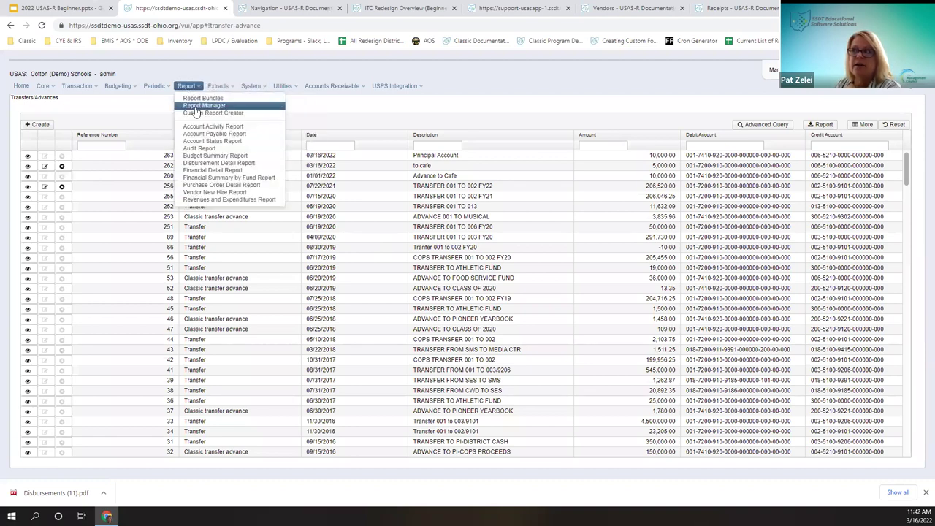
click(196, 108)
click(192, 87)
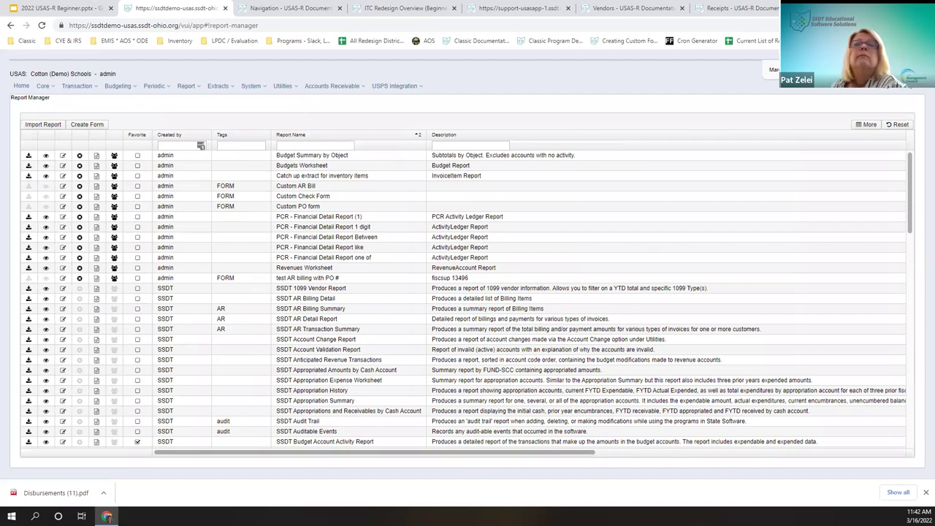
scroll(336, 360, down, 10)
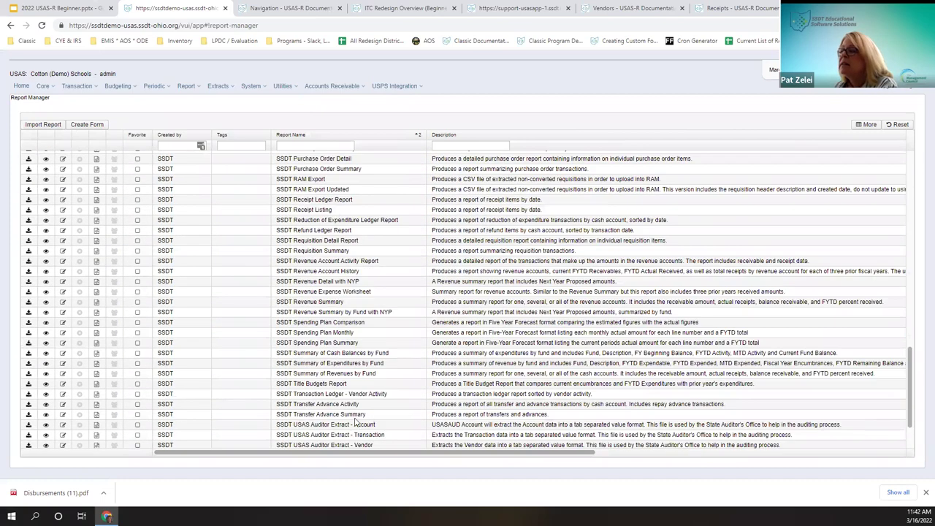
click(29, 404)
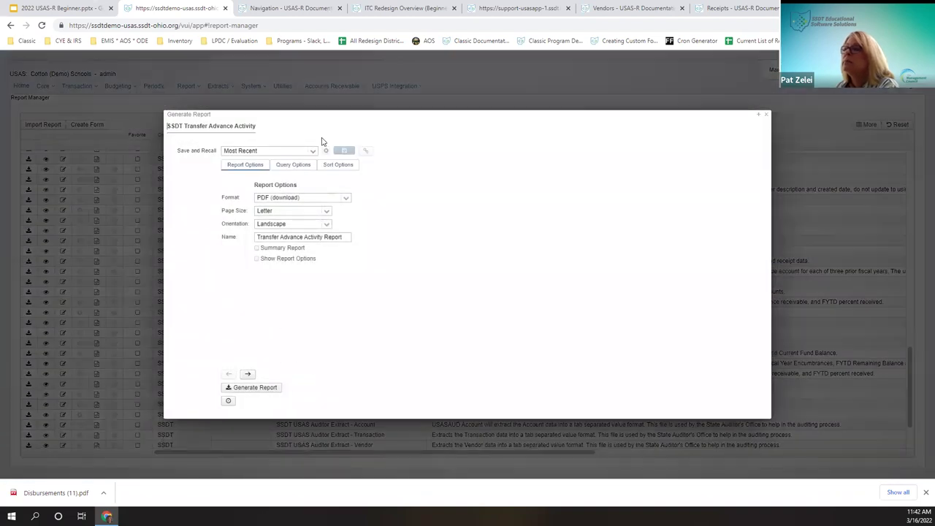
Step: Generate the Transfer Advance Activity report as a PDF with start and end dates 't' and open it
click(303, 168)
click(362, 200)
text(t)
key(Tab)
text(t)
key(Tab)
click(271, 391)
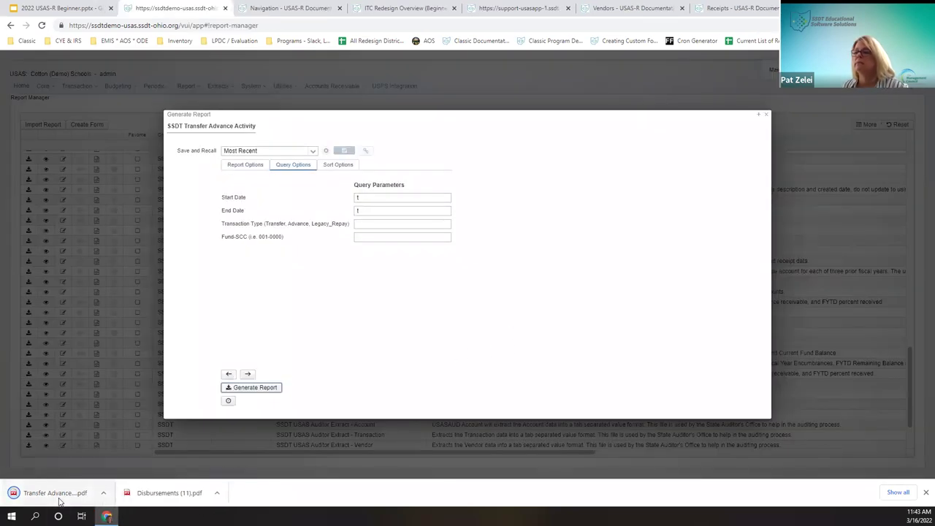
click(73, 494)
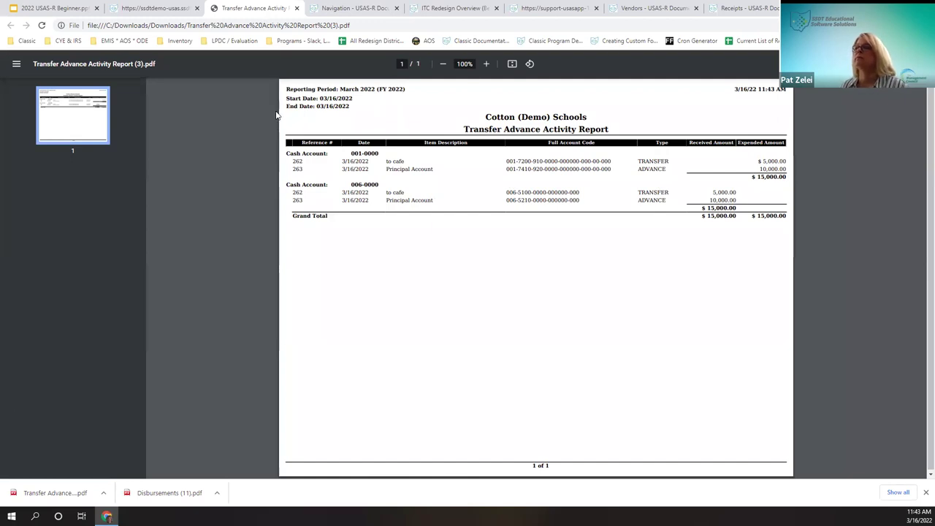
Step: Close the Transfer Advance Activity PDF (grand total $15,000.00) to get back to Report Manager
click(296, 9)
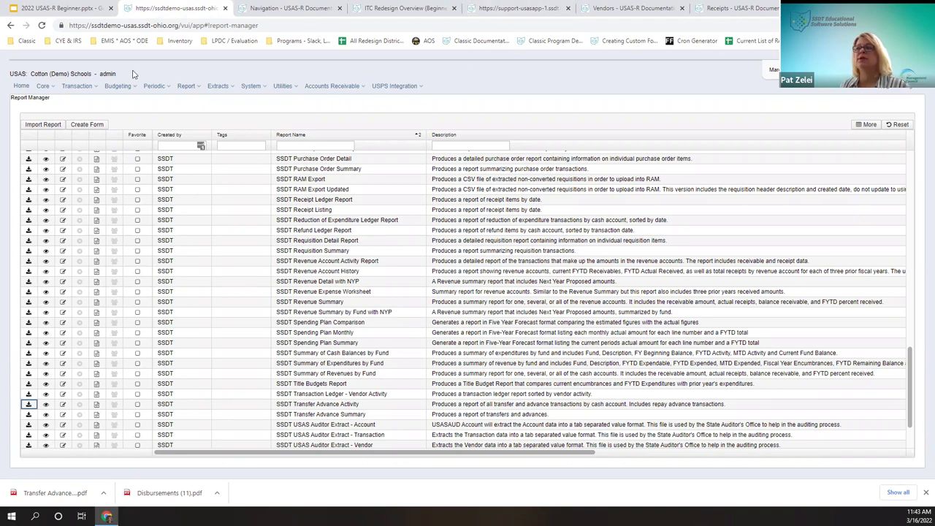
Step: In Pending Transactions, move the Total column beside Description and open the 6,998.76 Test Payroll
click(84, 87)
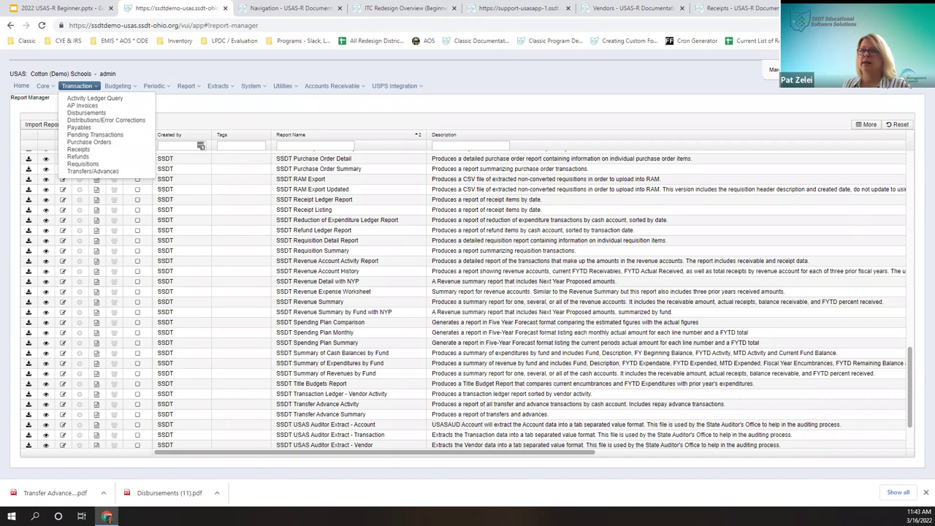
click(112, 139)
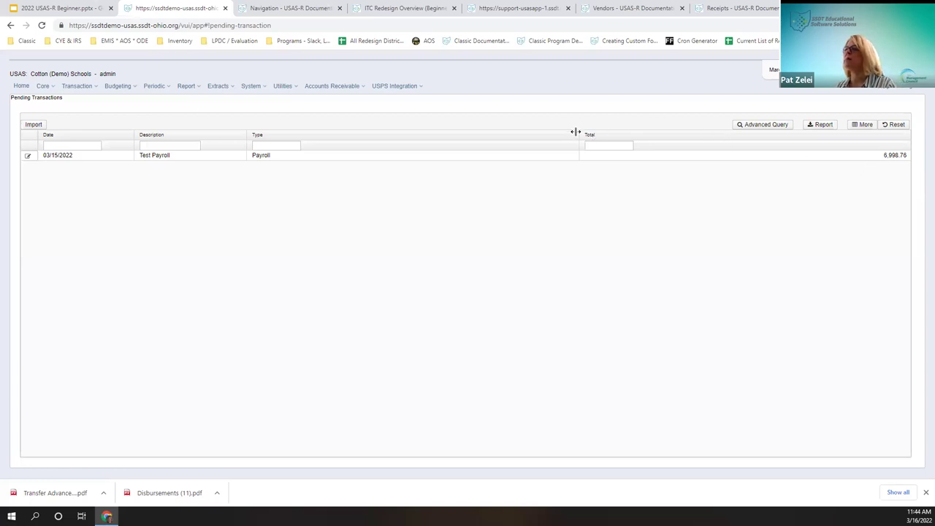
drag(596, 136, 276, 163)
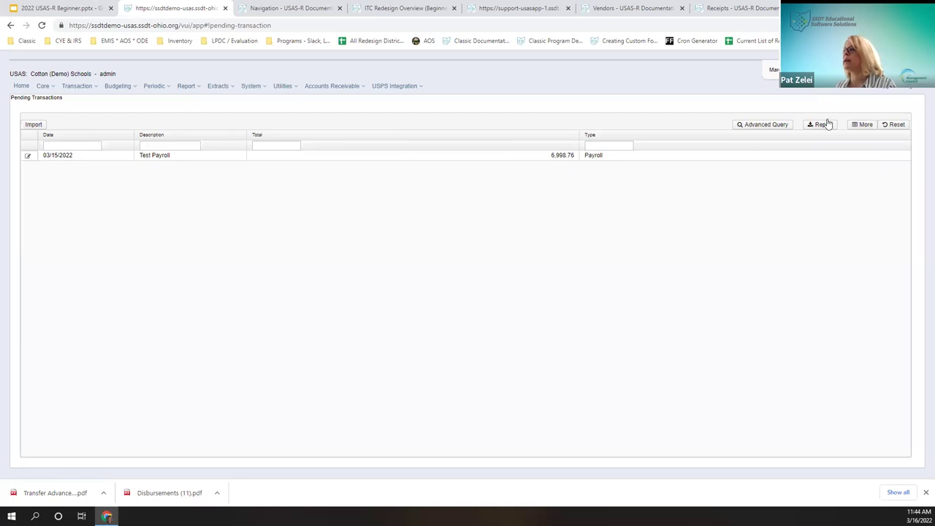
click(865, 125)
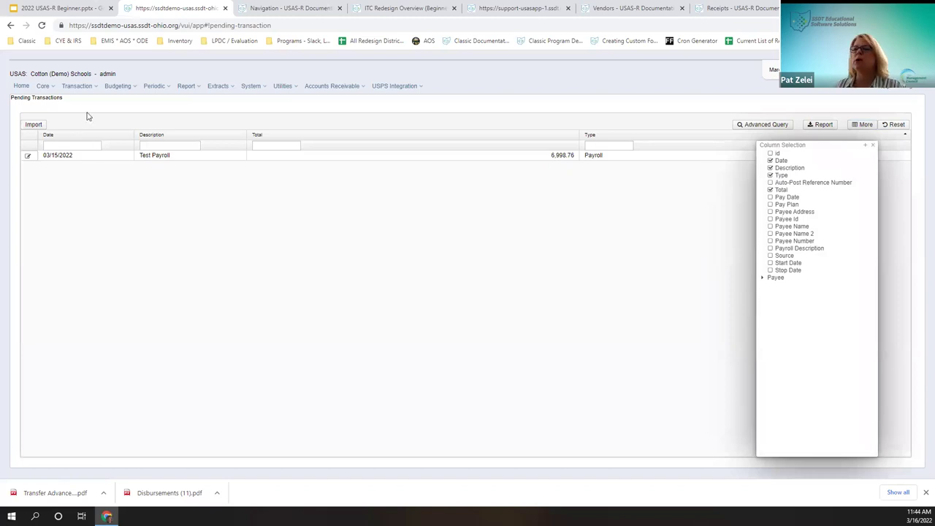
click(27, 159)
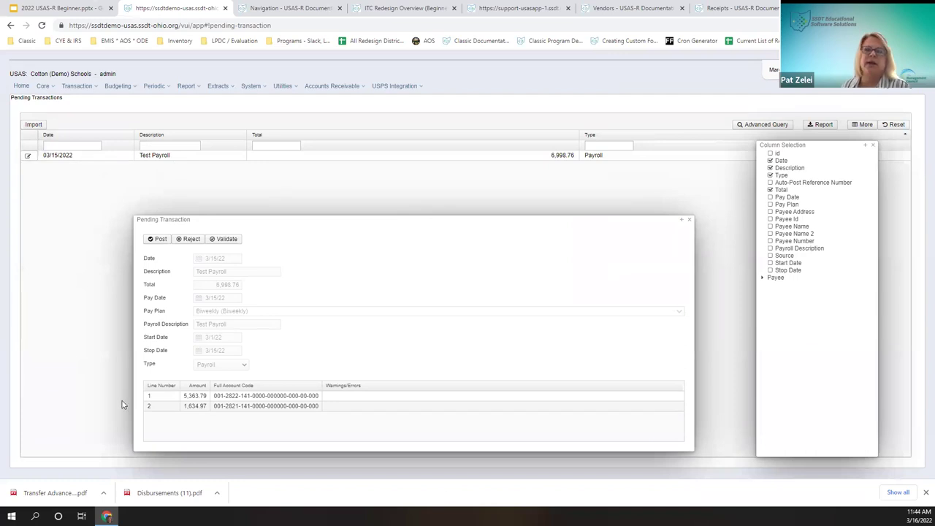
drag(317, 222, 277, 106)
click(150, 124)
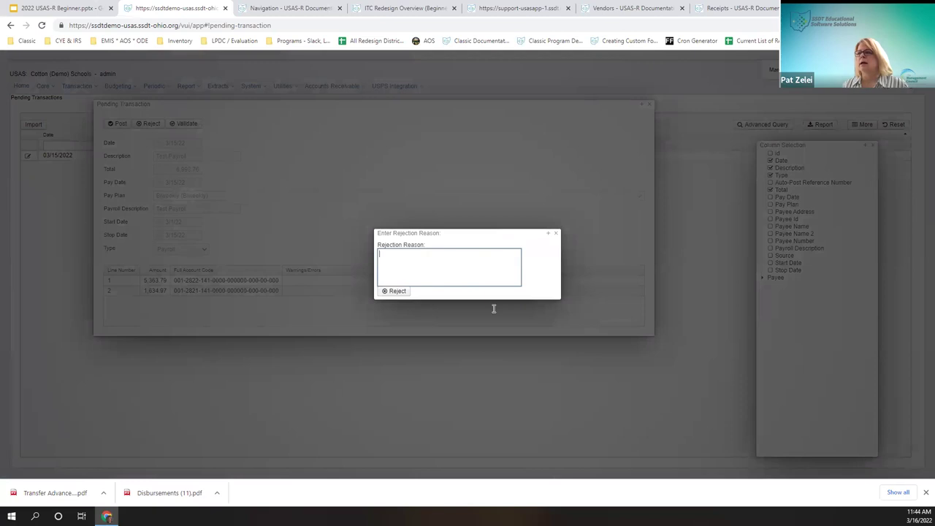
text(too early to post)
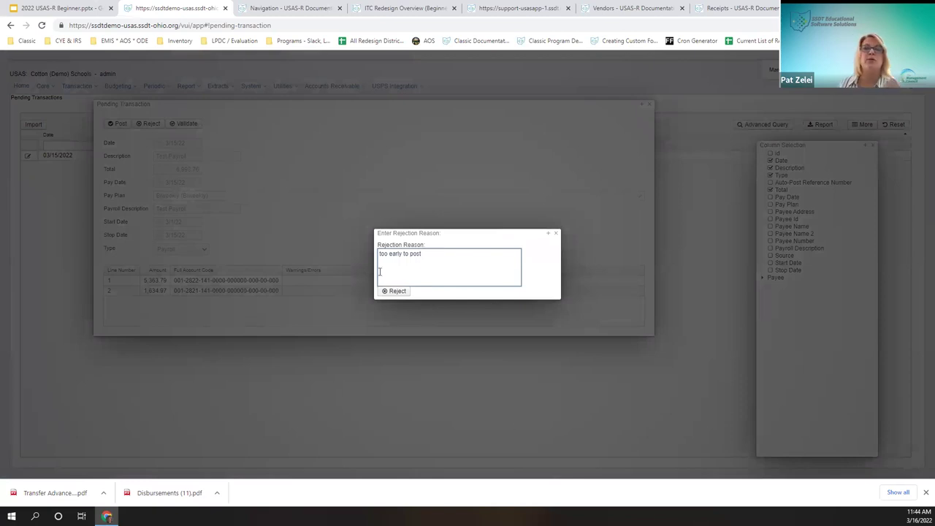
click(557, 232)
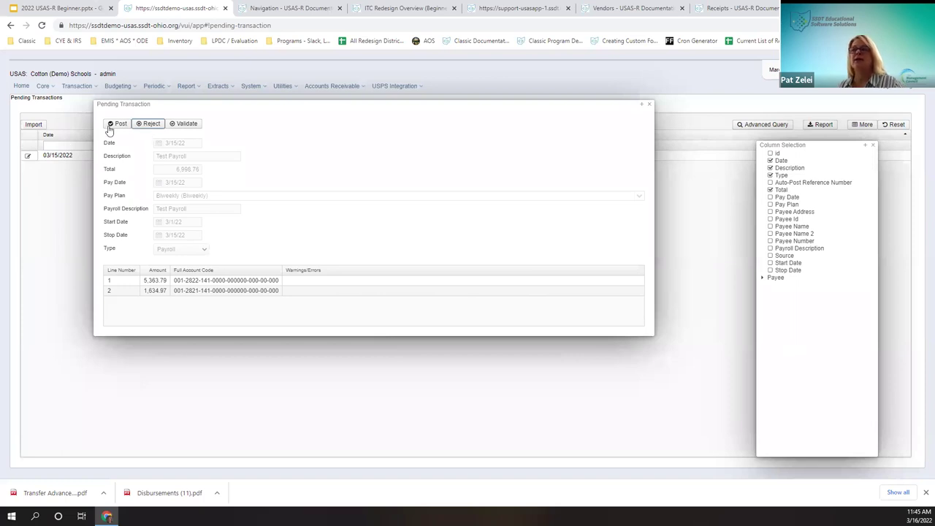
Step: Validate Test Payroll, dismiss the negative balance warnings, and post it electronically to the bank account
click(185, 124)
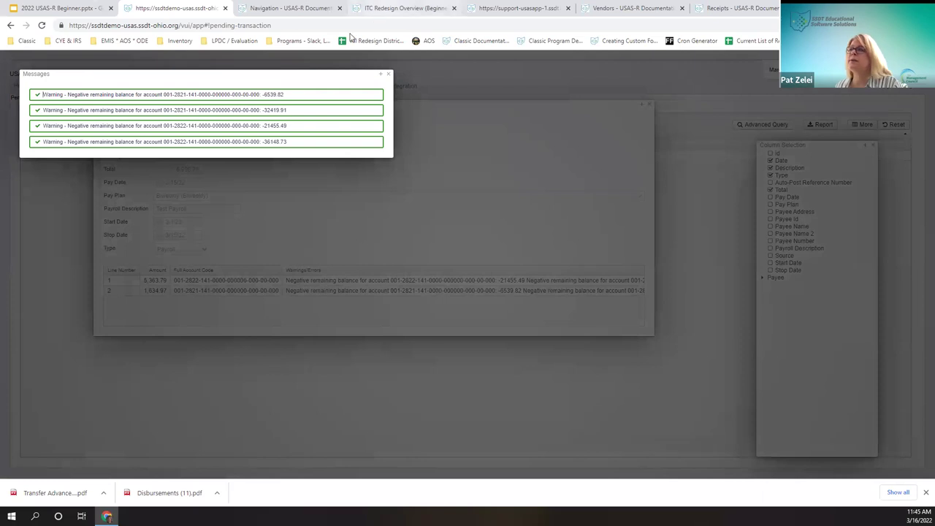
click(389, 74)
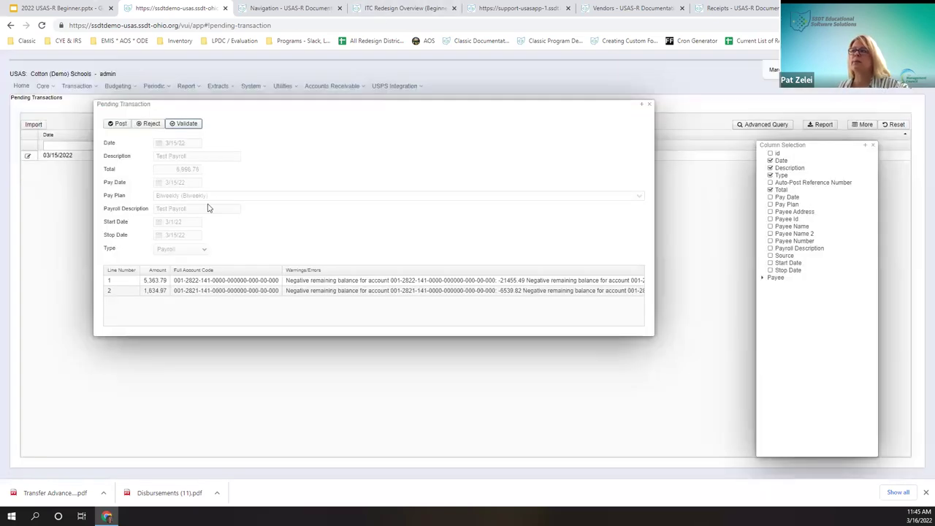
click(116, 124)
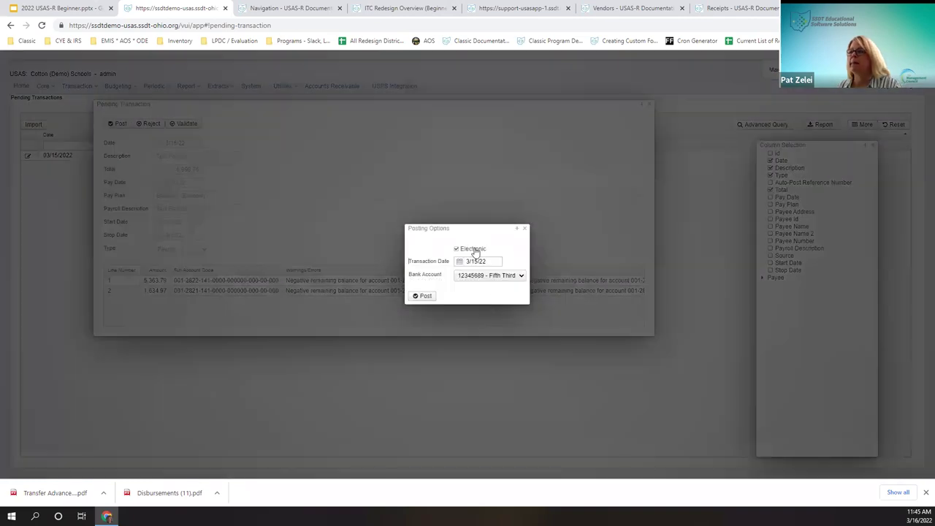
click(463, 251)
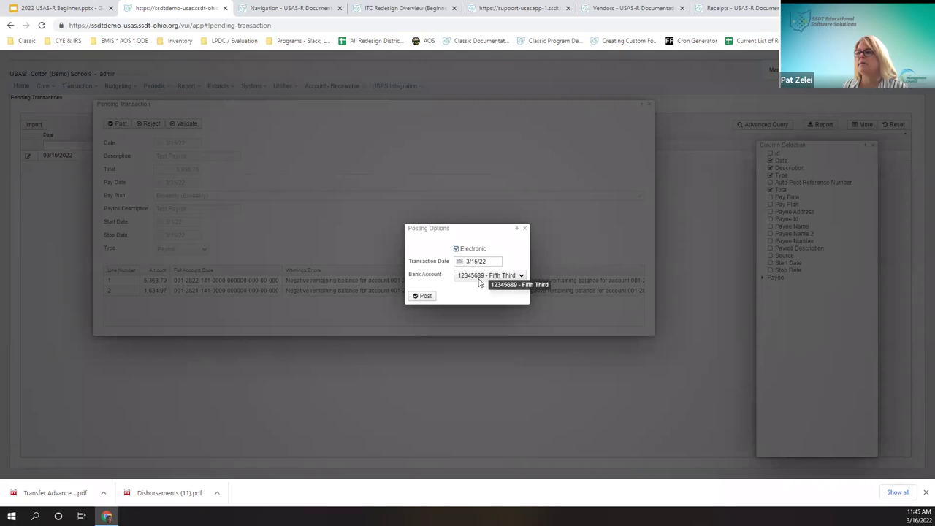
click(422, 298)
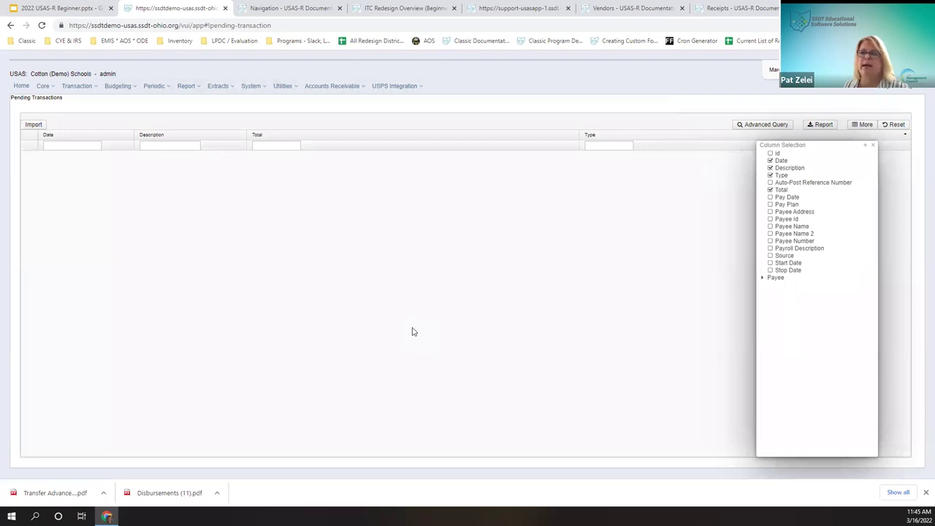
Step: In Disbursements, select electronic payroll disbursement 36990 for 6,998.76
click(873, 145)
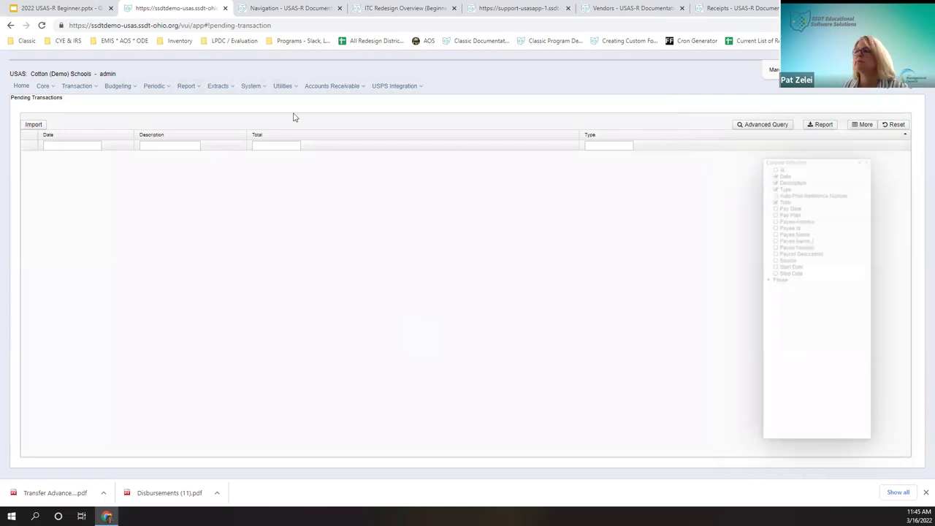
click(77, 86)
click(86, 113)
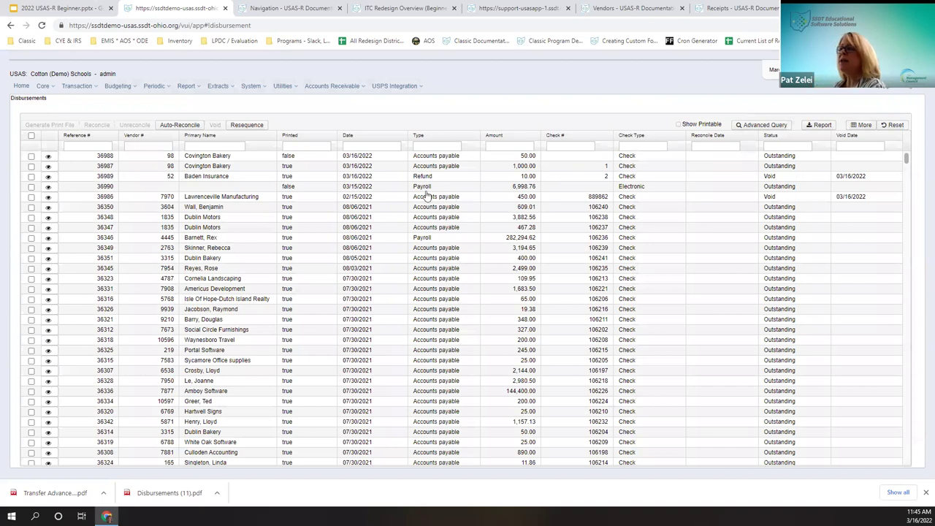
click(32, 187)
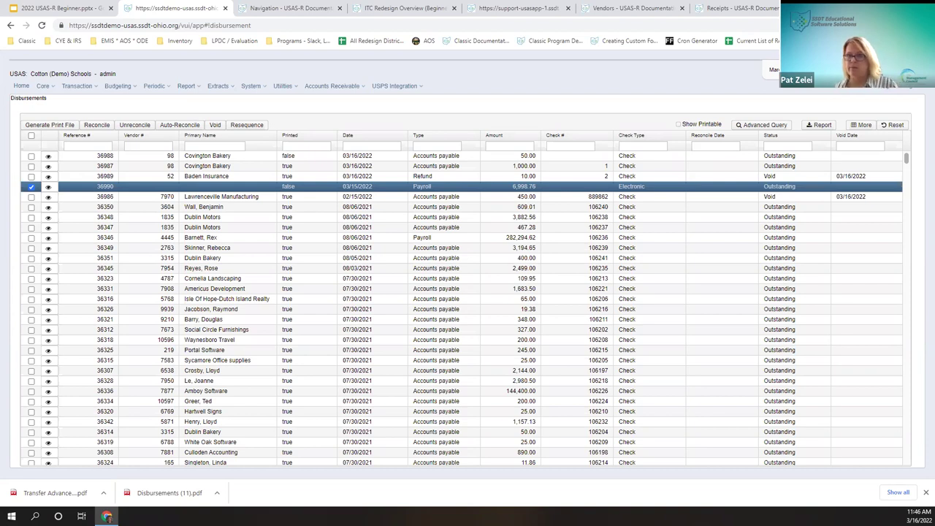
click(76, 86)
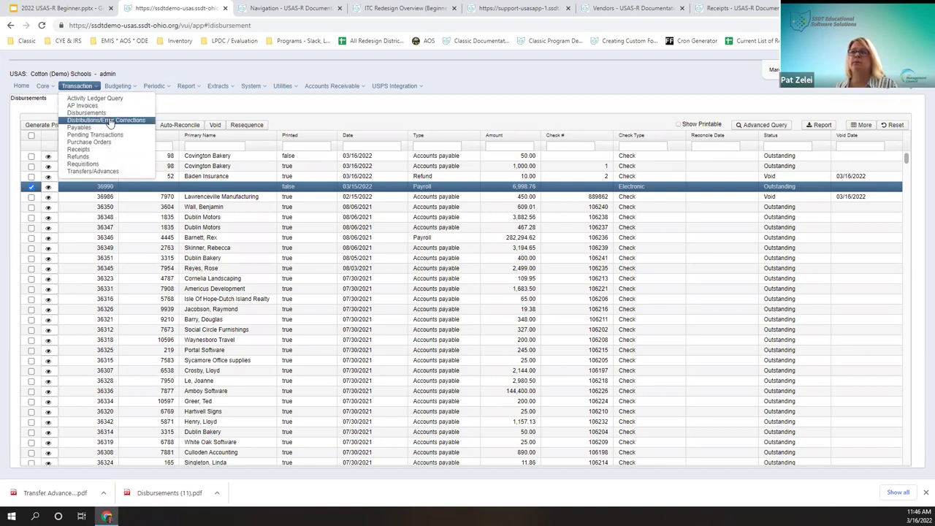
Step: Create a new distribution with description 'transfer' and add one item line
click(108, 121)
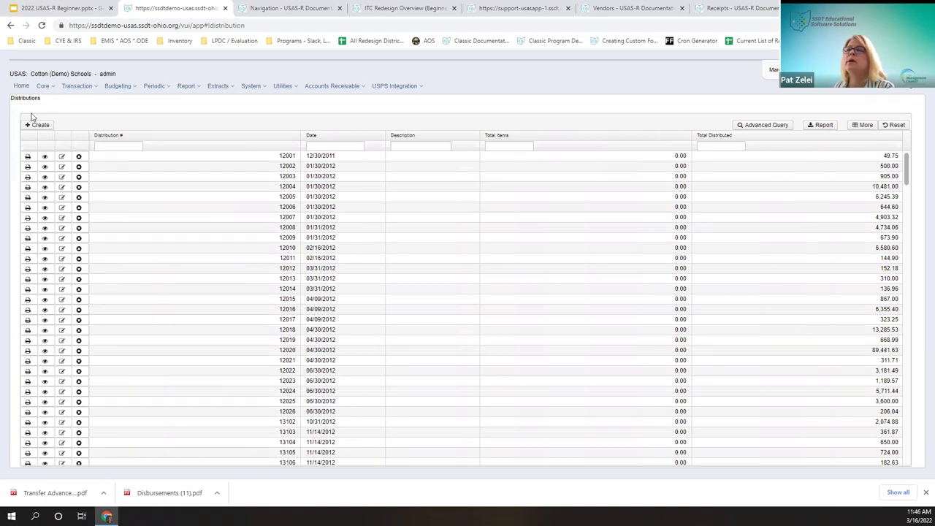
click(36, 125)
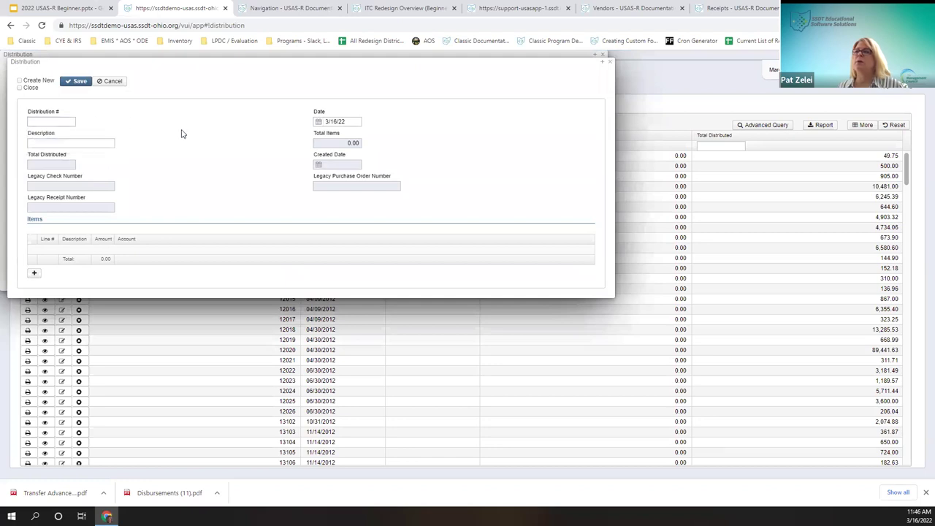
click(101, 144)
text(tra)
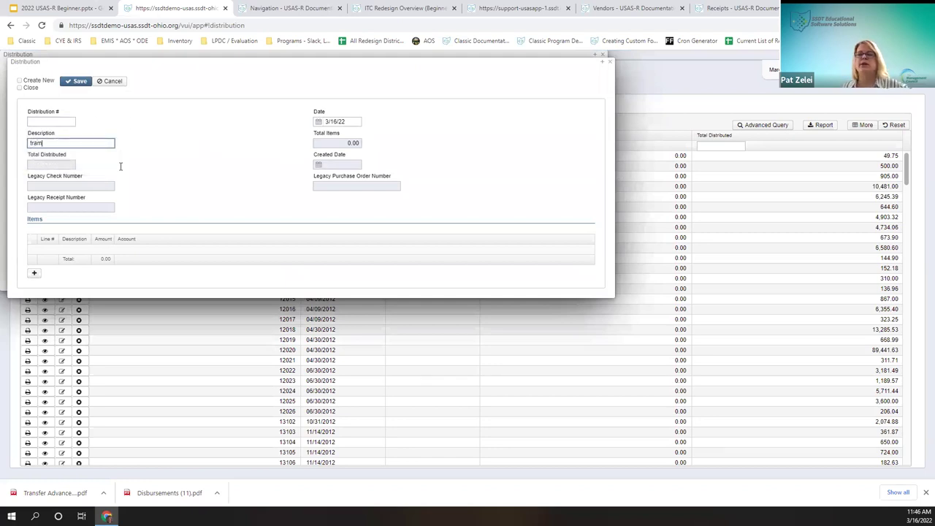
text(nsfer)
drag(328, 156, 348, 185)
click(348, 185)
click(93, 184)
click(33, 274)
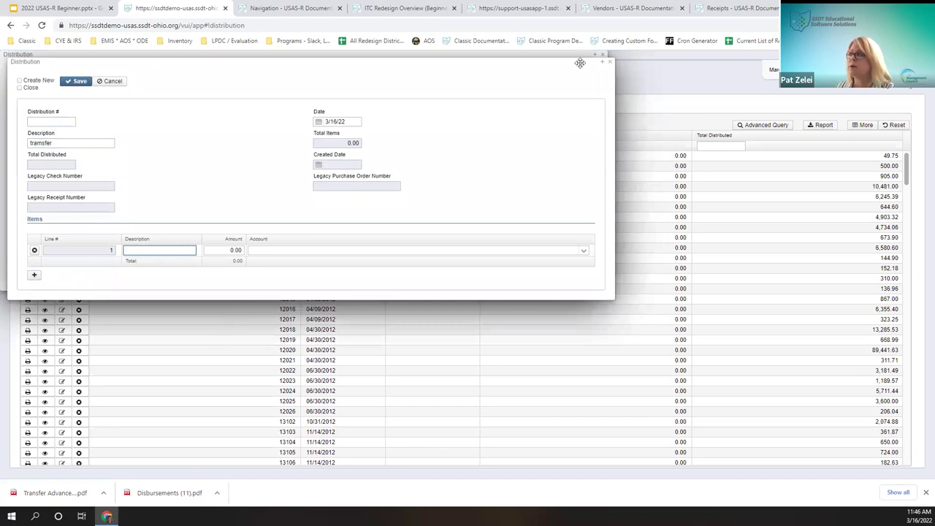
click(611, 63)
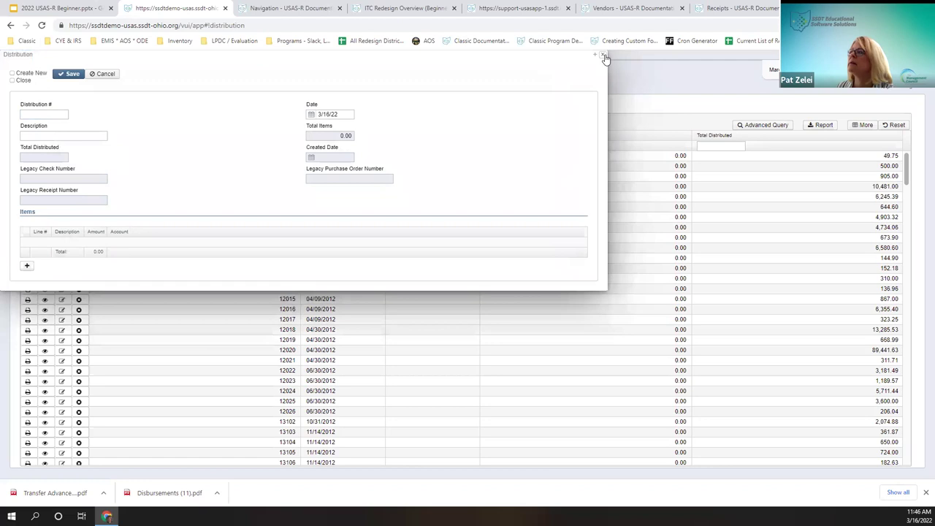
Step: Discard the new distribution, view distribution 12001's two gifted supplies lines, then close them
click(606, 58)
click(43, 156)
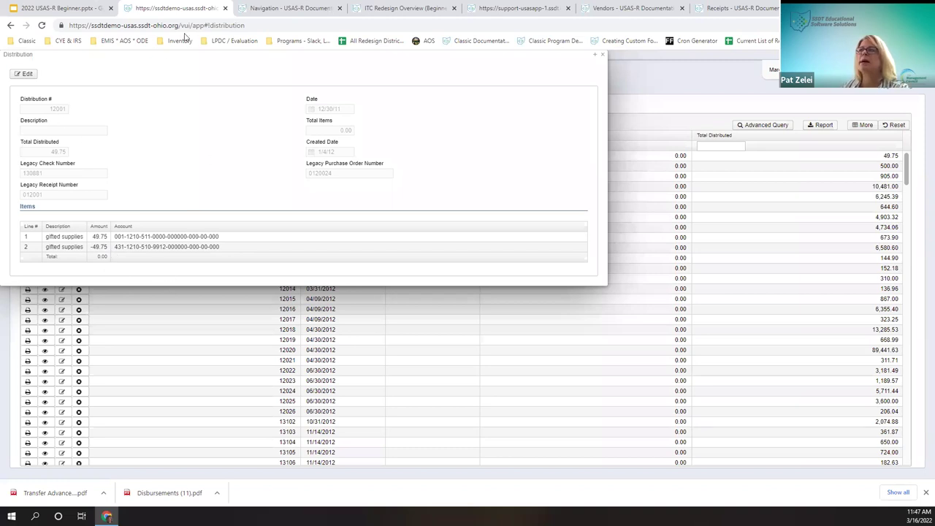
drag(179, 54, 279, 192)
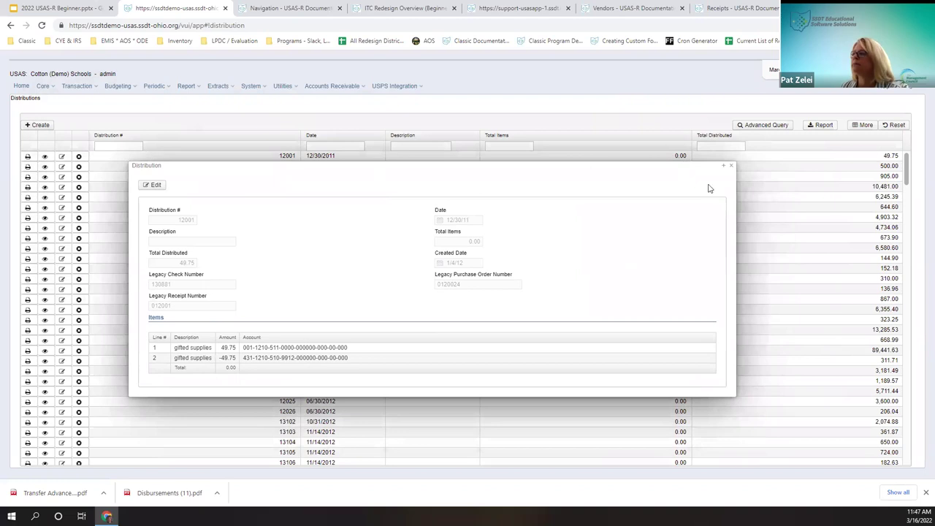
click(731, 168)
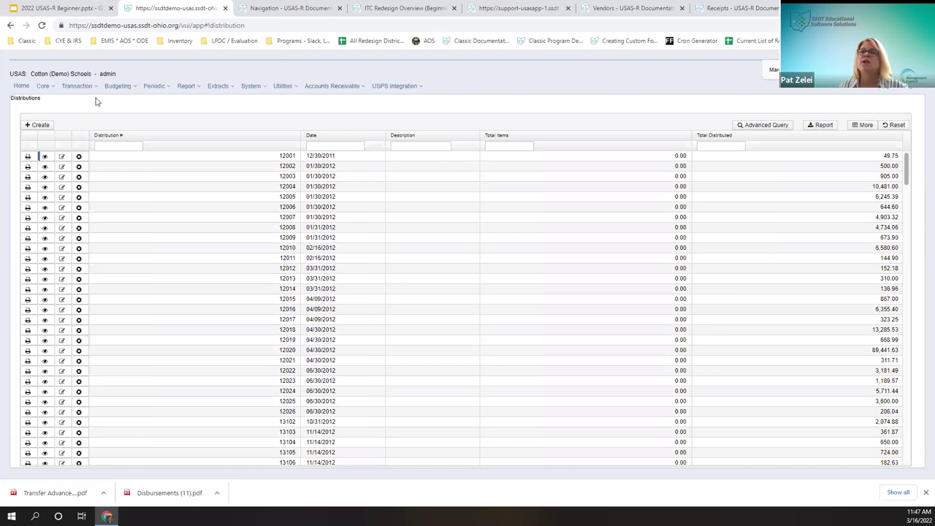
click(37, 125)
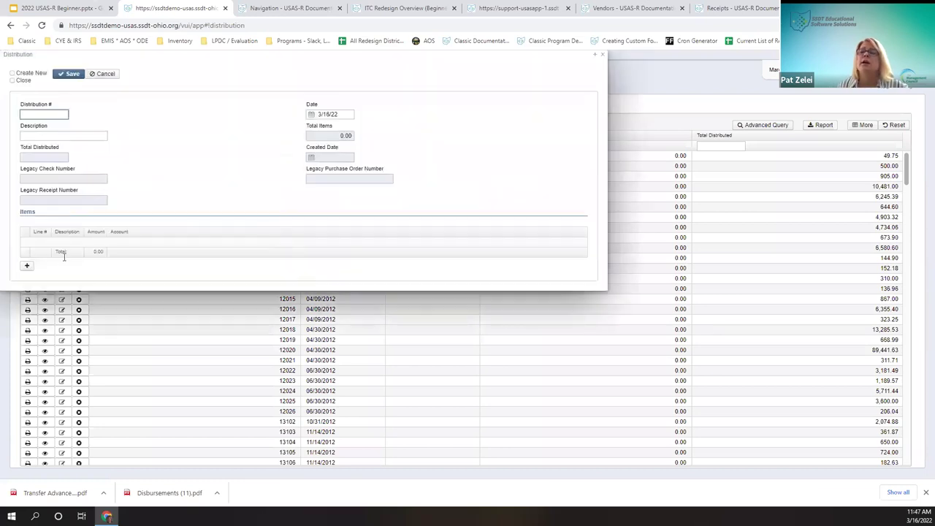
click(27, 266)
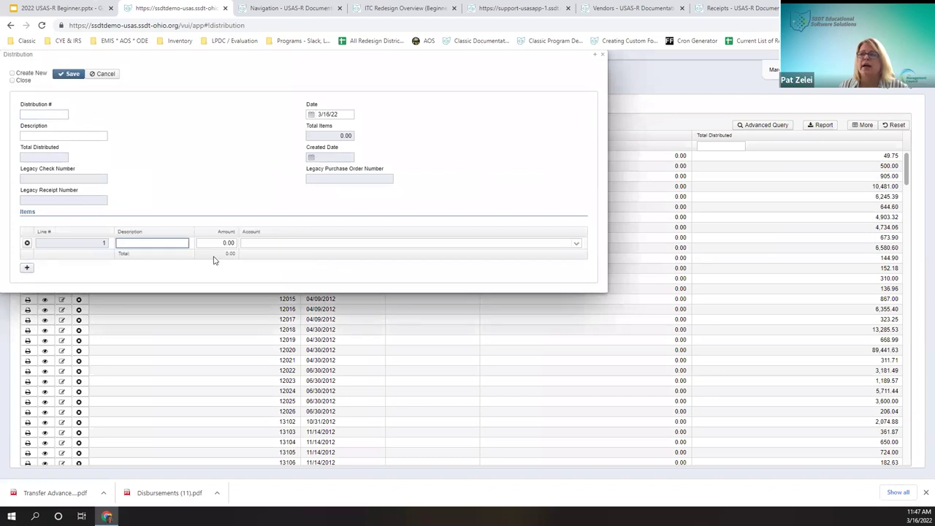
click(263, 241)
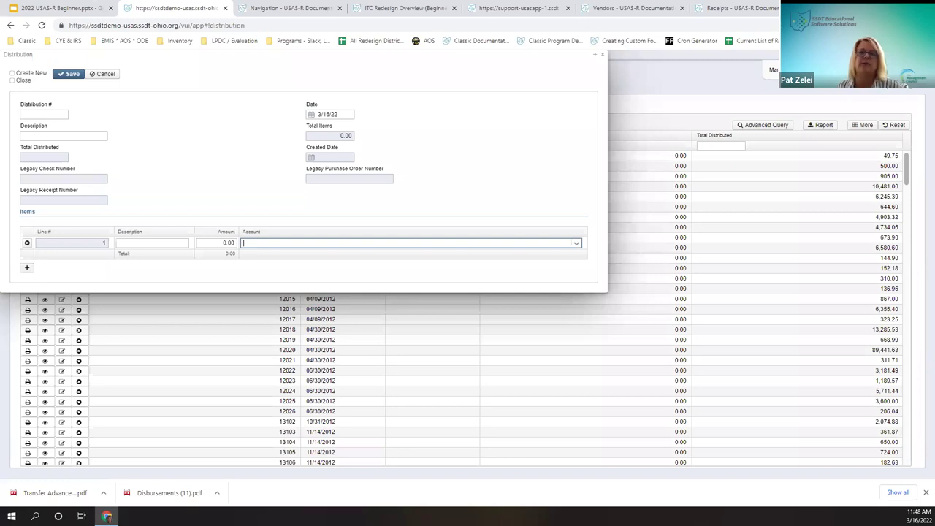
click(599, 58)
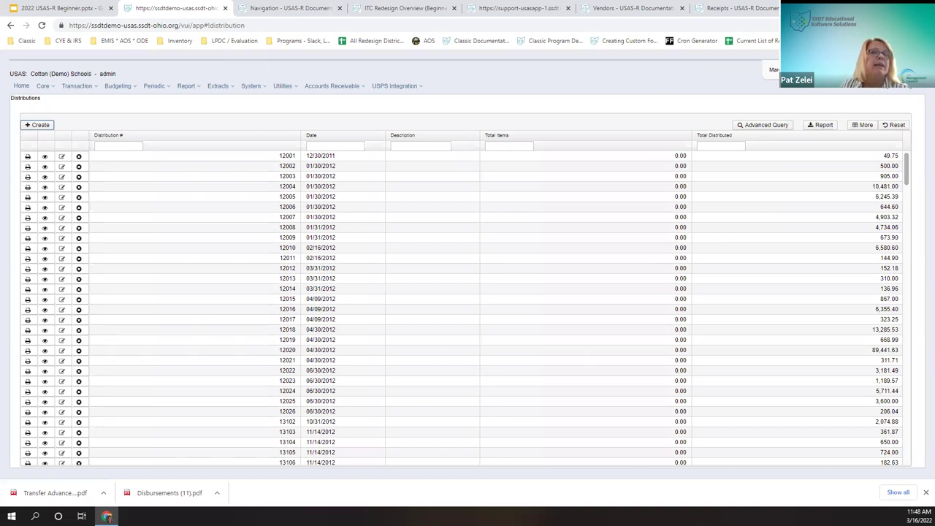
Step: In the Purchase Orders list, select Jackson Signs purchase order 2820731
click(88, 86)
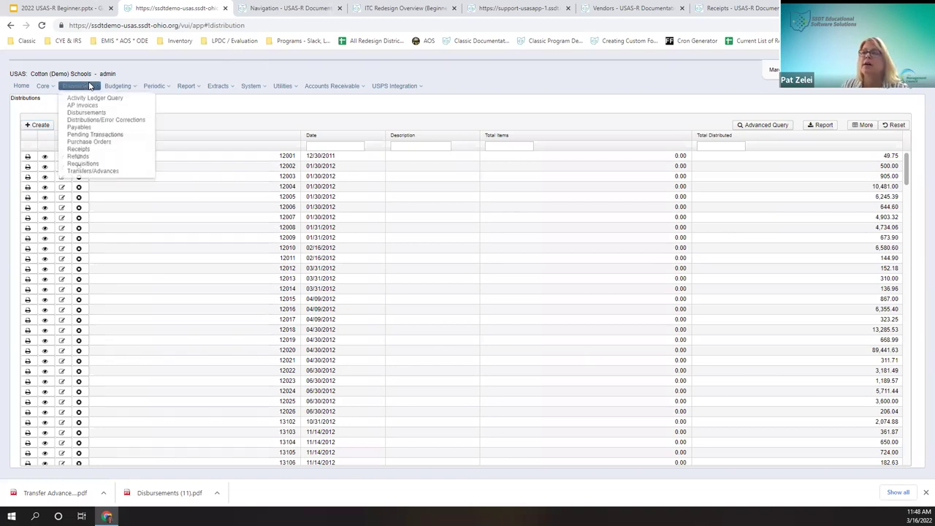
click(85, 143)
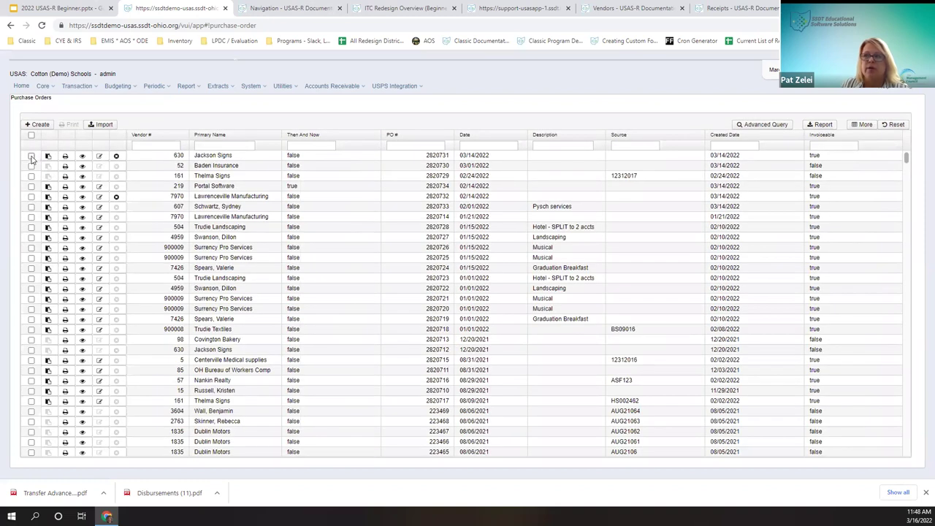
click(31, 156)
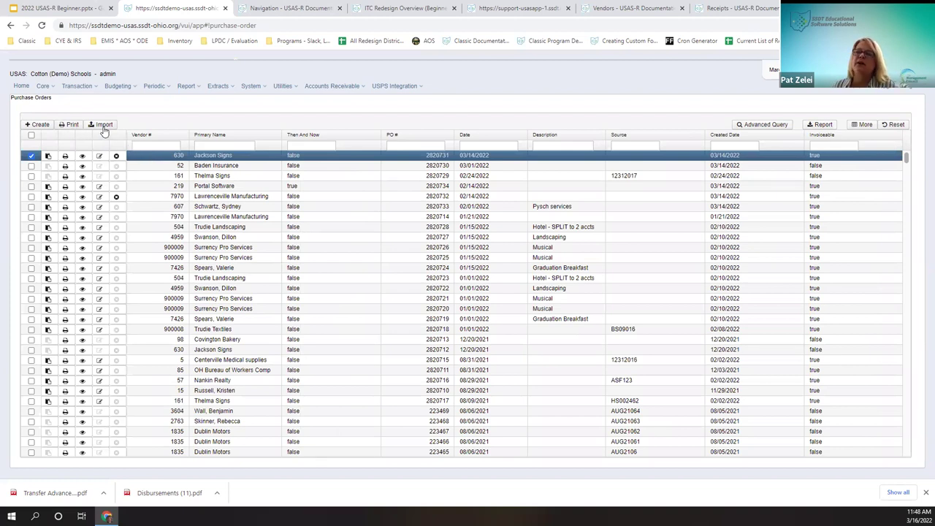
Step: Print the purchase order as a Pdf on the Custom PO form and open the download
click(63, 125)
click(455, 266)
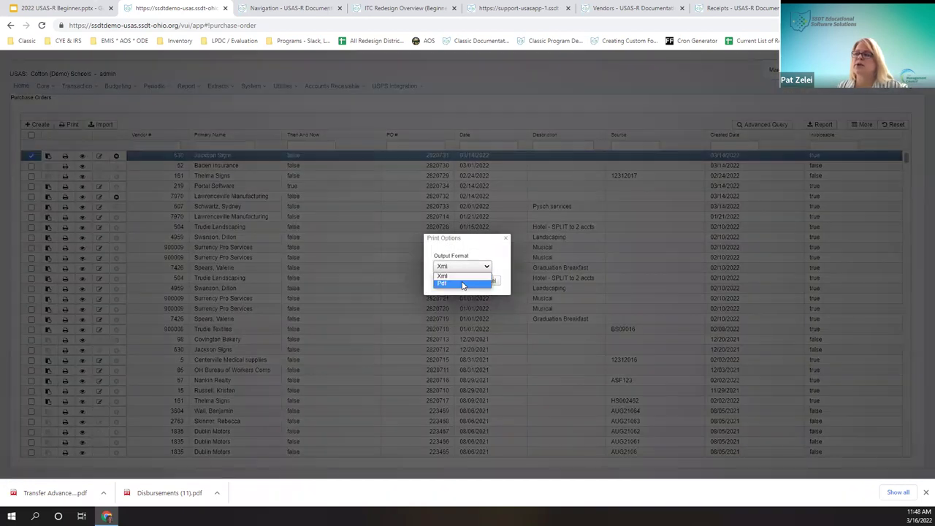
click(462, 285)
click(464, 290)
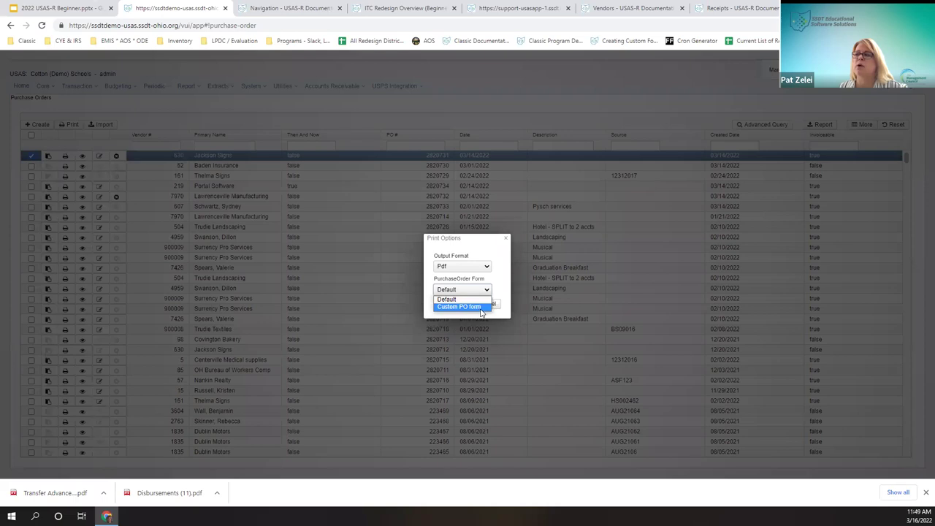
click(481, 307)
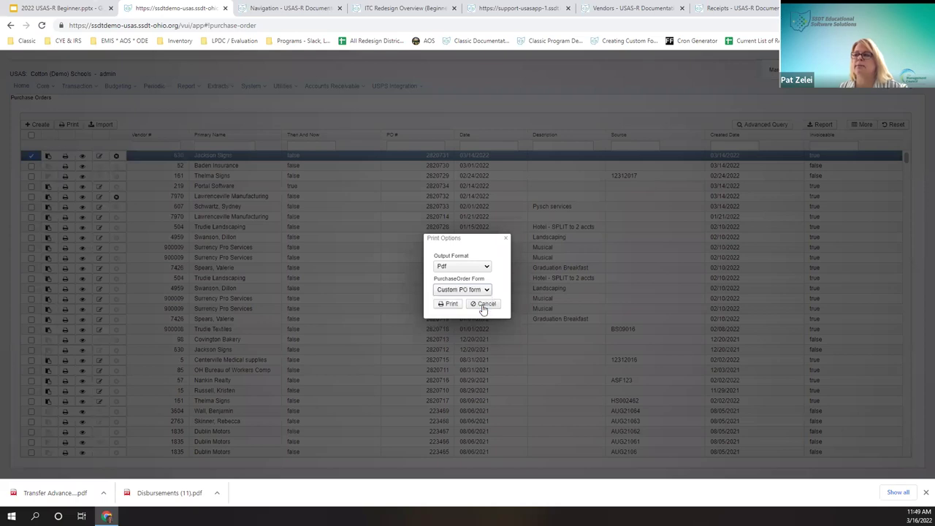
click(449, 304)
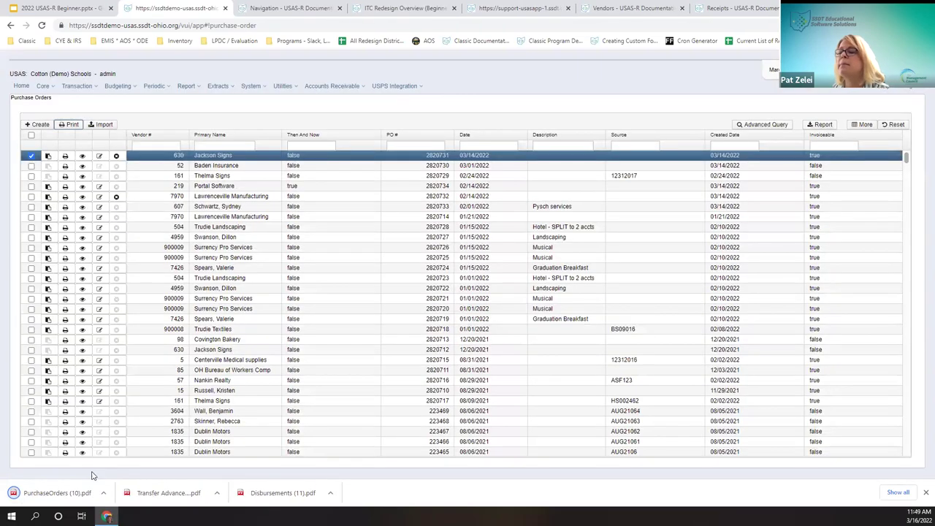
click(81, 494)
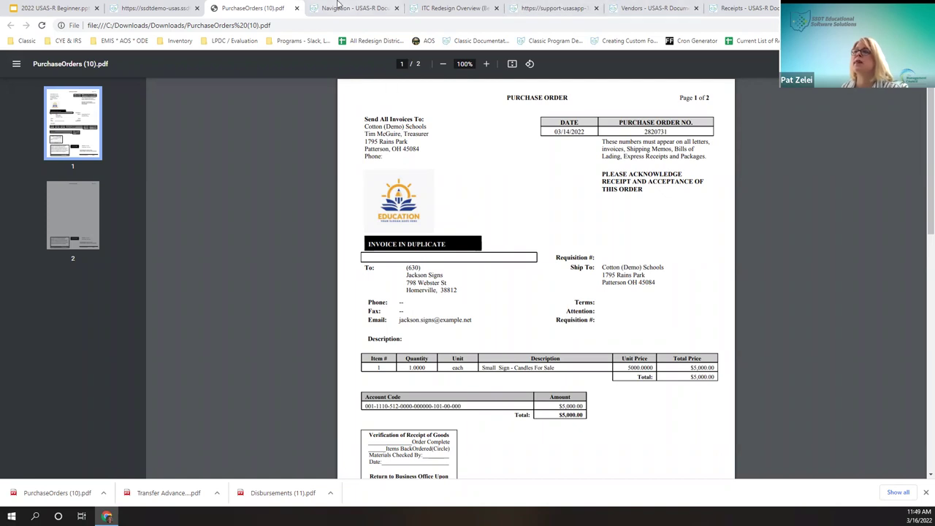
Step: Close the PurchaseOrders (10).pdf tab to return to the Purchase Orders list
click(297, 8)
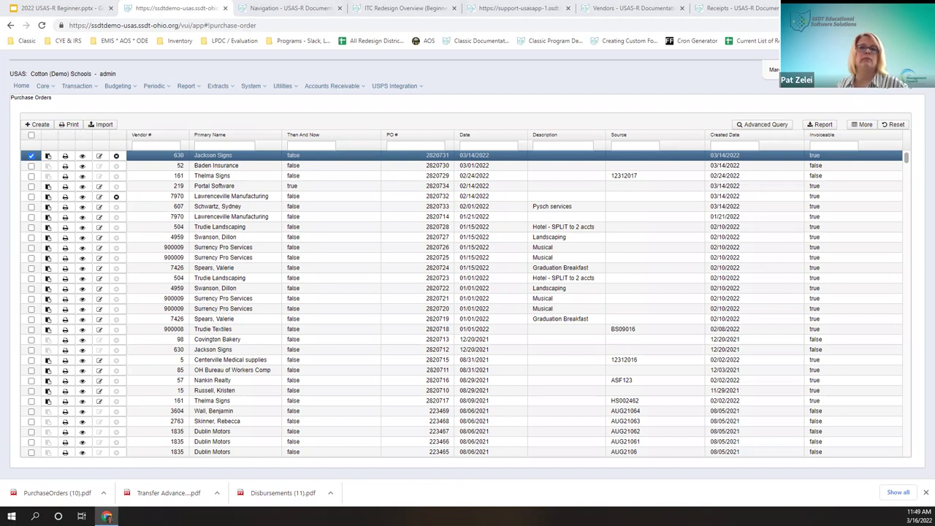
Step: Show the AGENDA slide in the 2022 USAS-R Beginner Google Slides deck
click(58, 8)
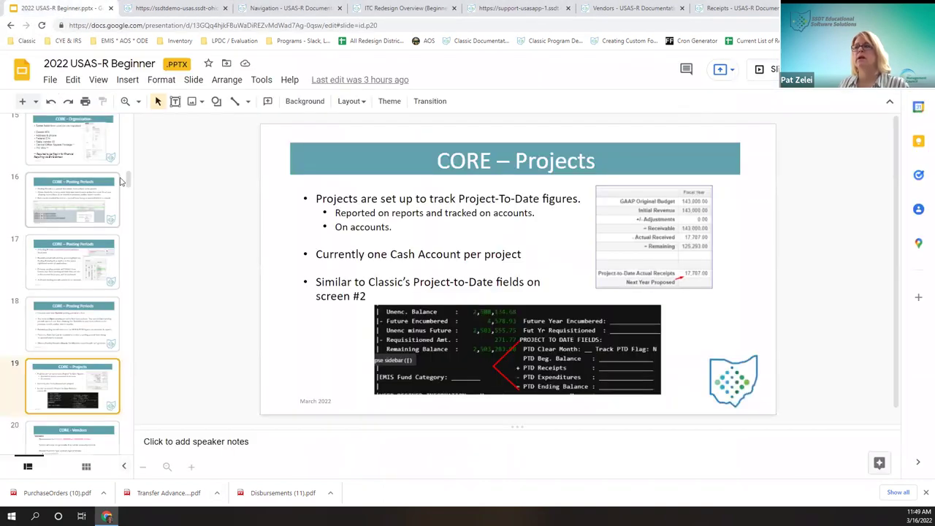
drag(129, 182, 137, 124)
click(83, 193)
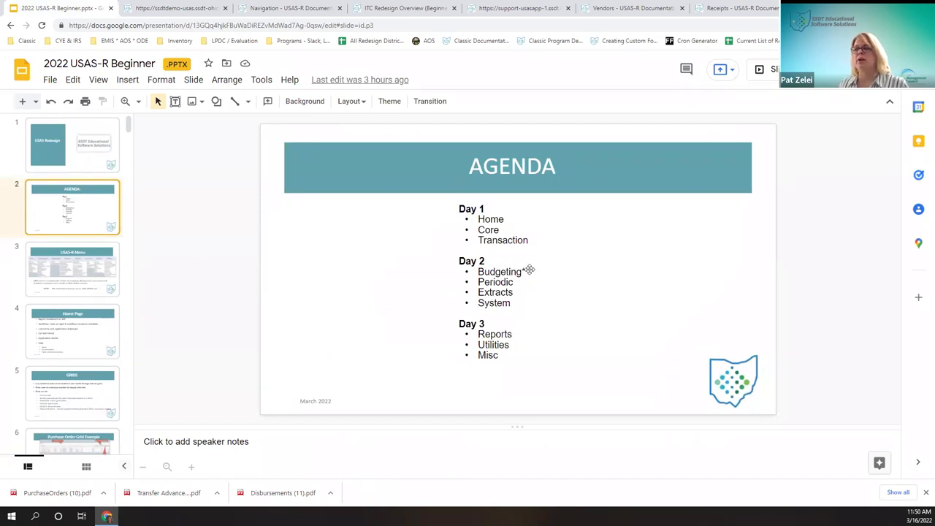
Step: Restore the Slides window to reveal USAS-R, then show the Budgeting Periodic report options
click(167, 8)
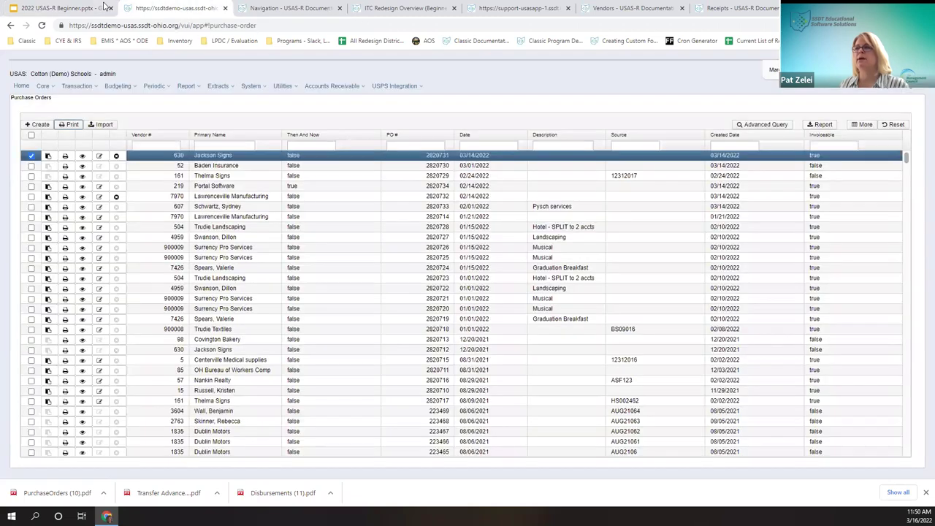
click(73, 12)
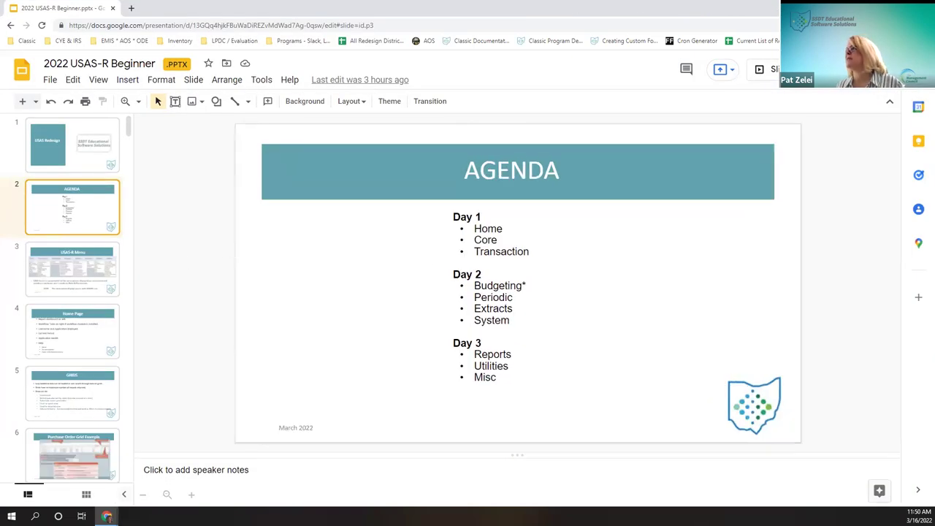
key(super+Down)
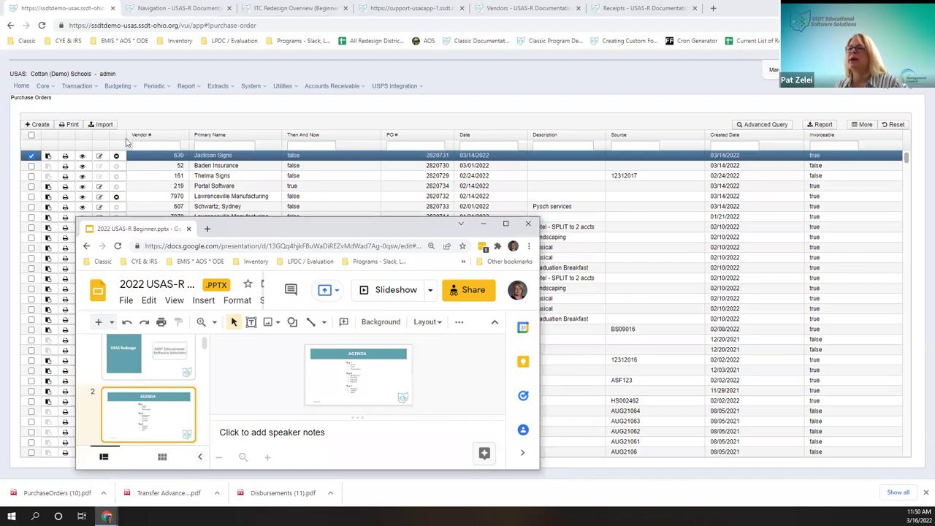
click(118, 87)
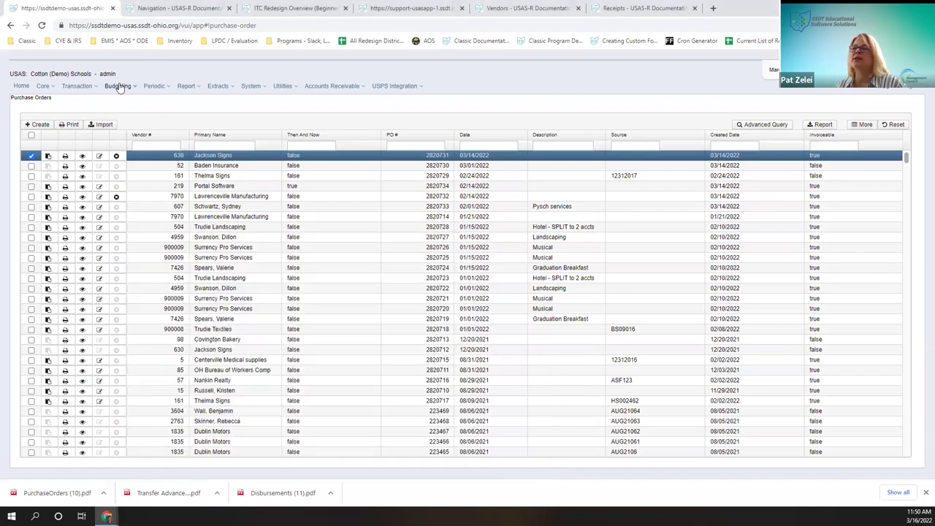
click(159, 87)
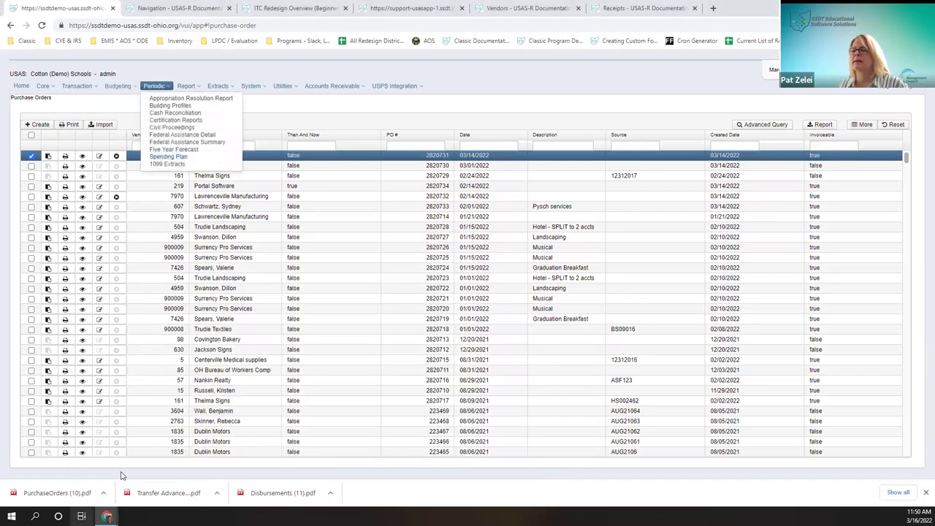